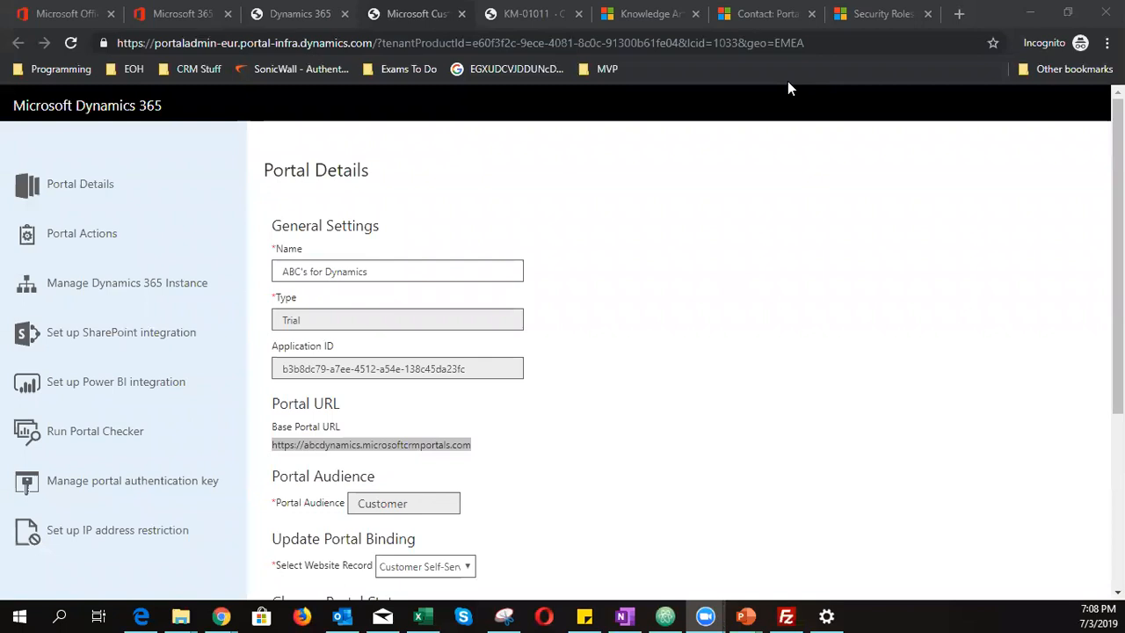
- Launch Dynamics 365 from the Office 365 home page
click(574, 506)
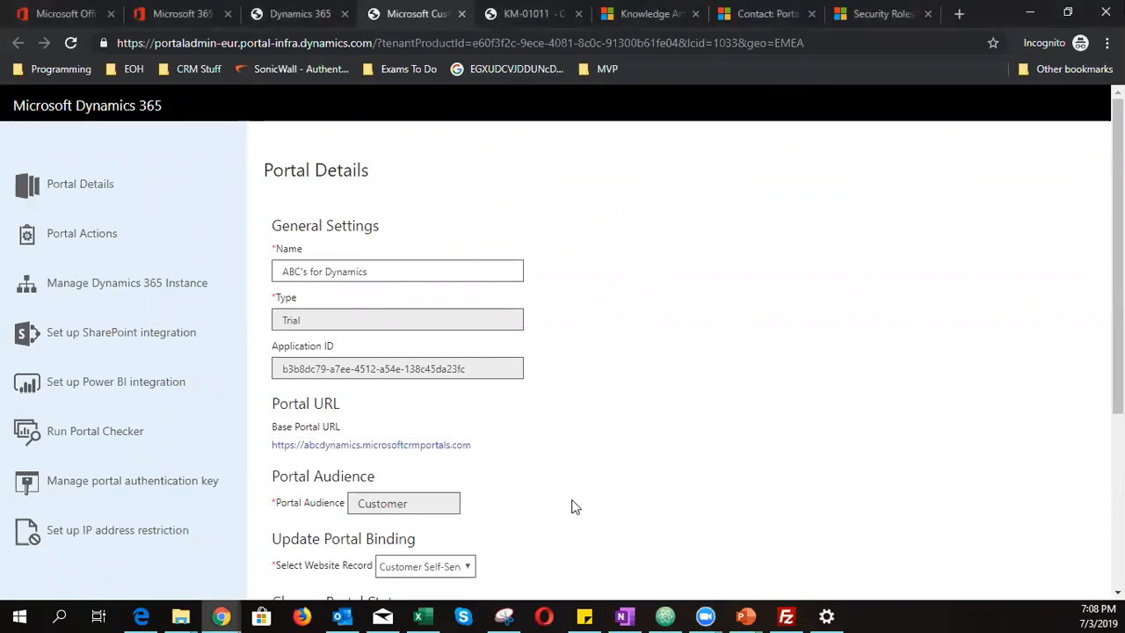
click(299, 14)
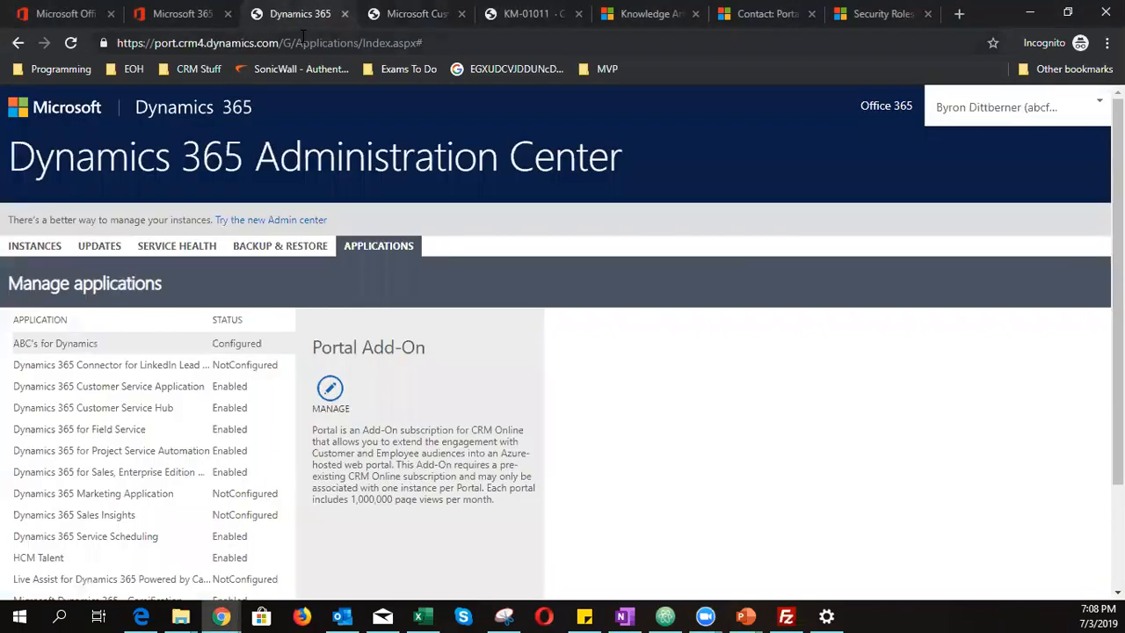
click(163, 15)
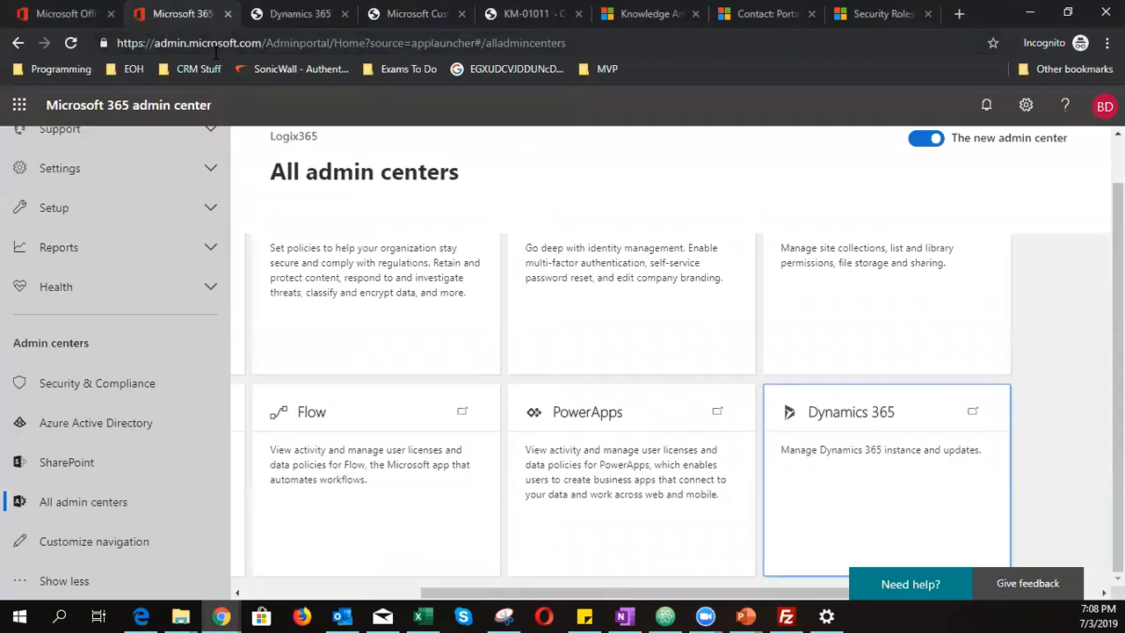
click(74, 14)
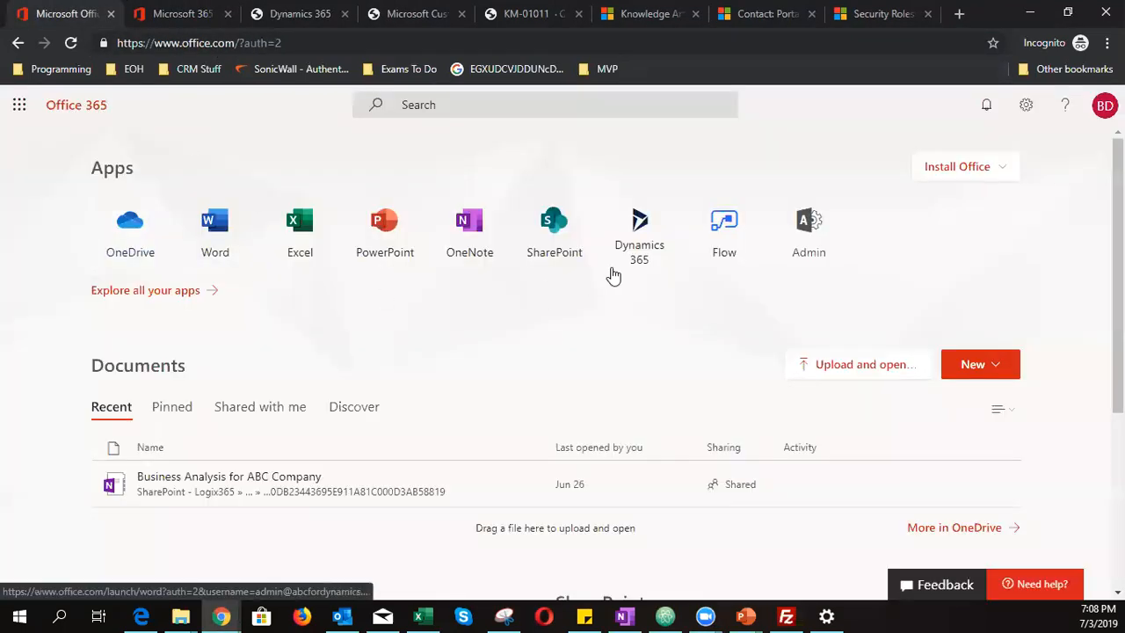
click(629, 246)
- Close the admin center, Dynamics 365 Administration Center, portal admin and KM-01011 tabs
click(306, 14)
click(306, 14)
click(305, 15)
click(305, 14)
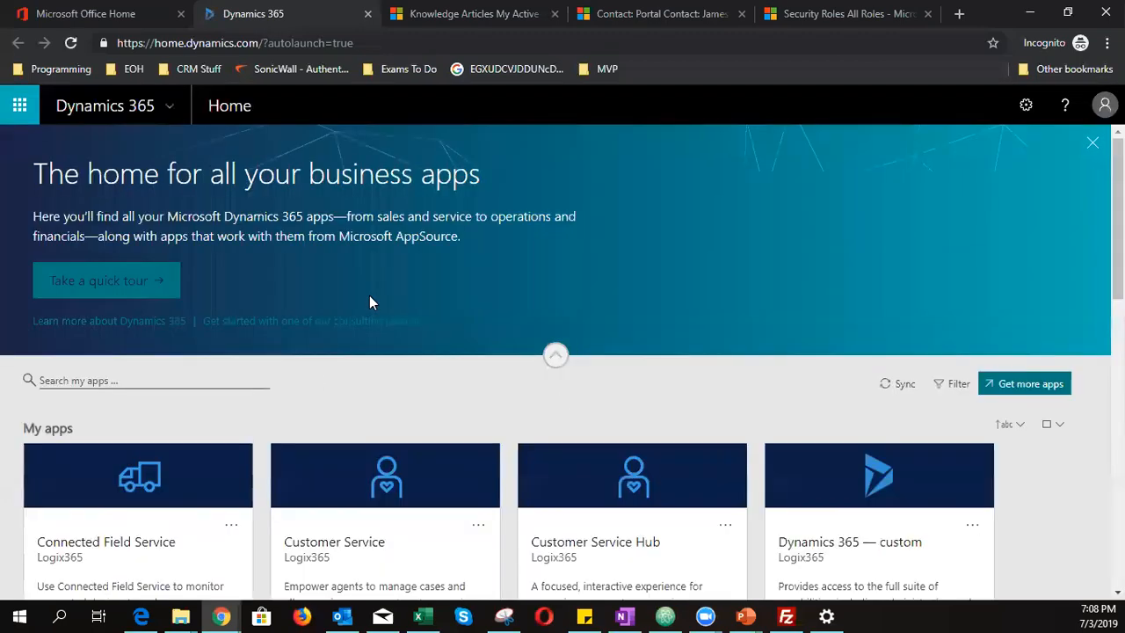
- Open the Customer Service Hub app from the My apps list
scroll(369, 297, down, 3)
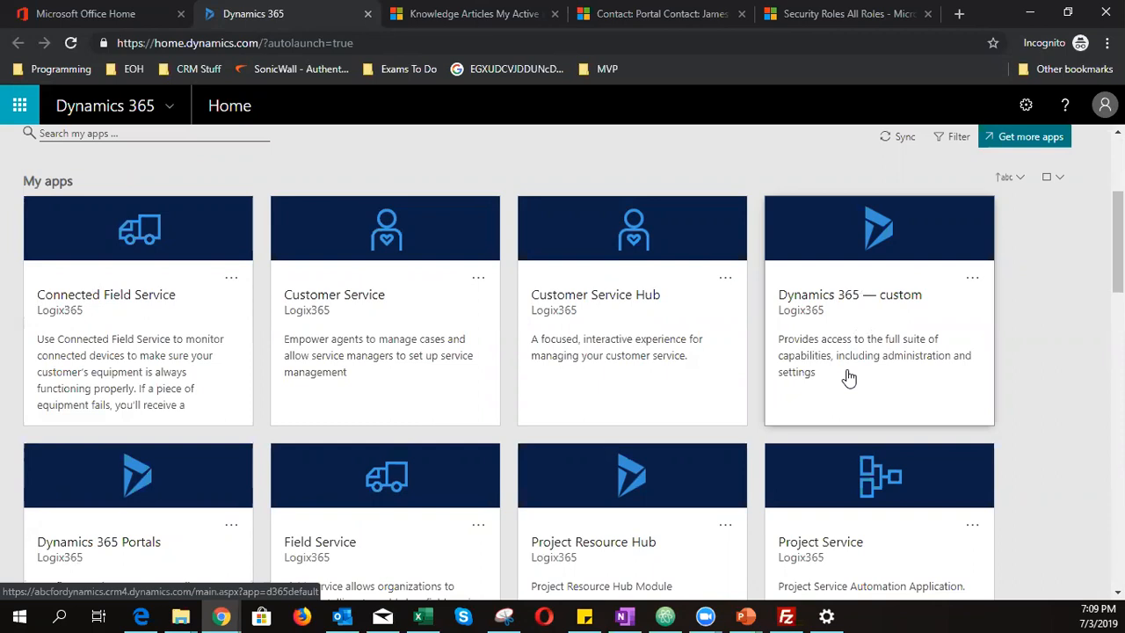
click(598, 339)
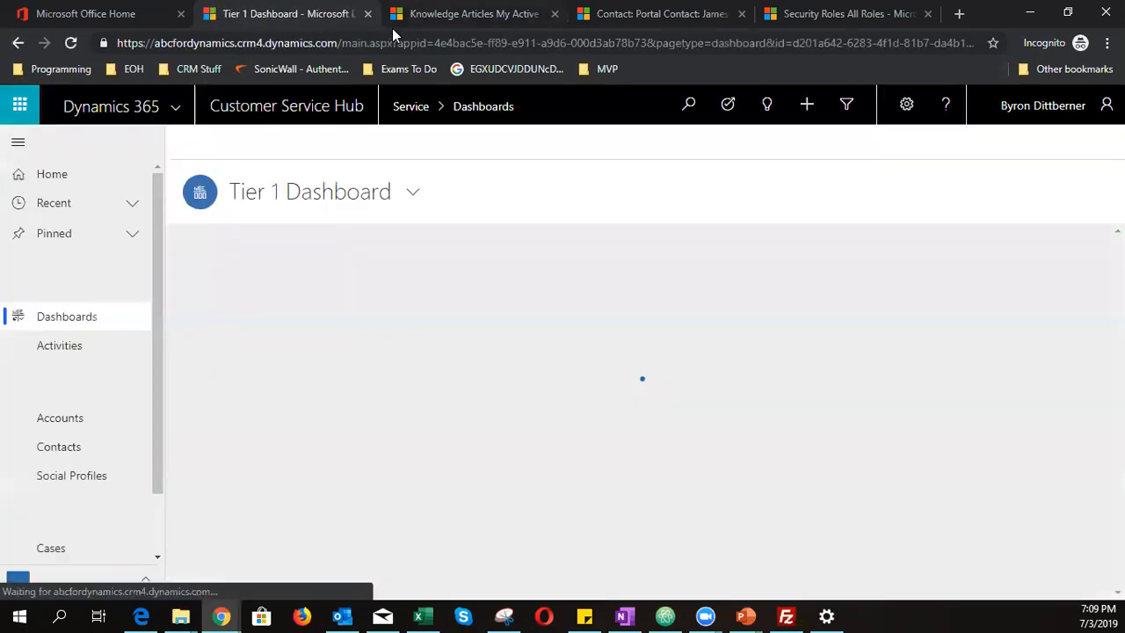
- Review the active knowledge articles and the portal contact record, then return to the Tier 1 Dashboard
click(392, 24)
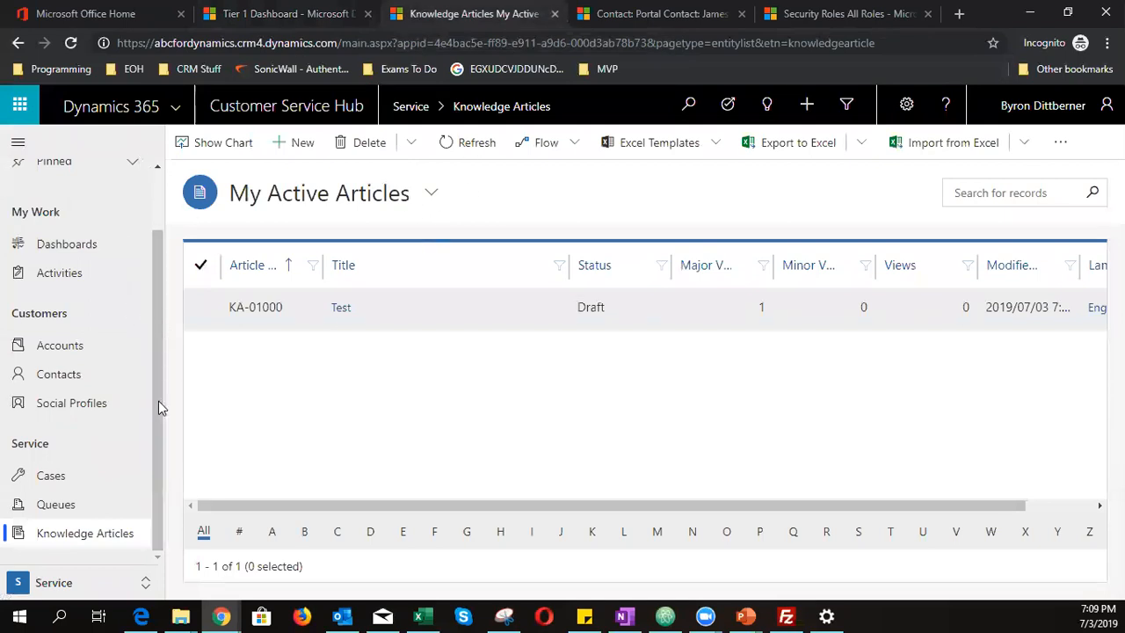
click(70, 584)
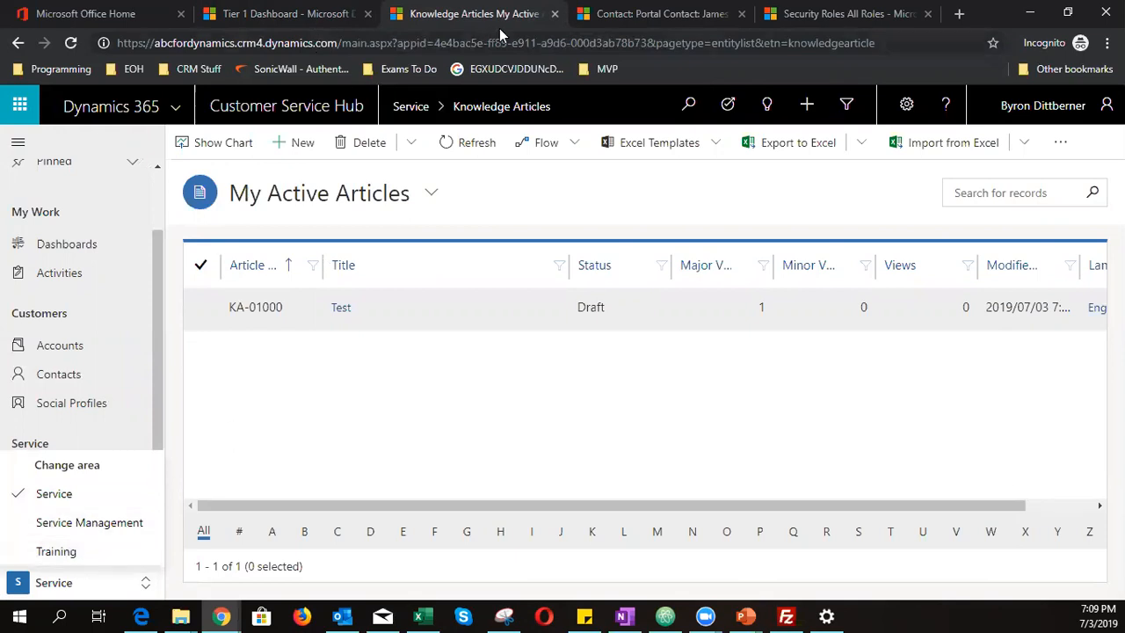
double_click(994, 16)
click(611, 75)
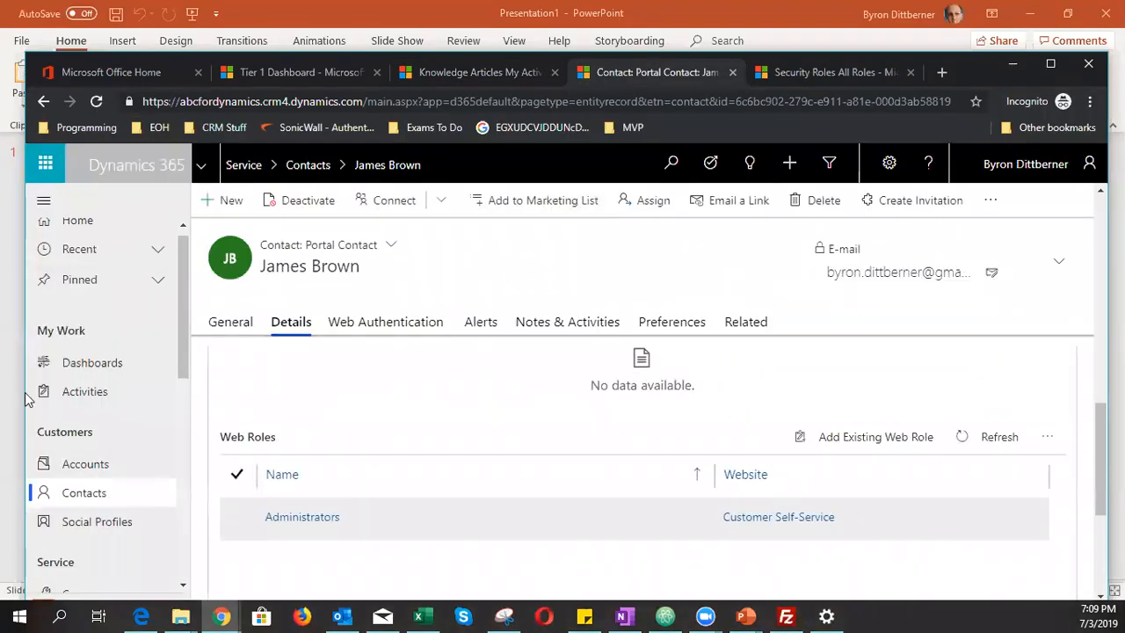
click(1050, 64)
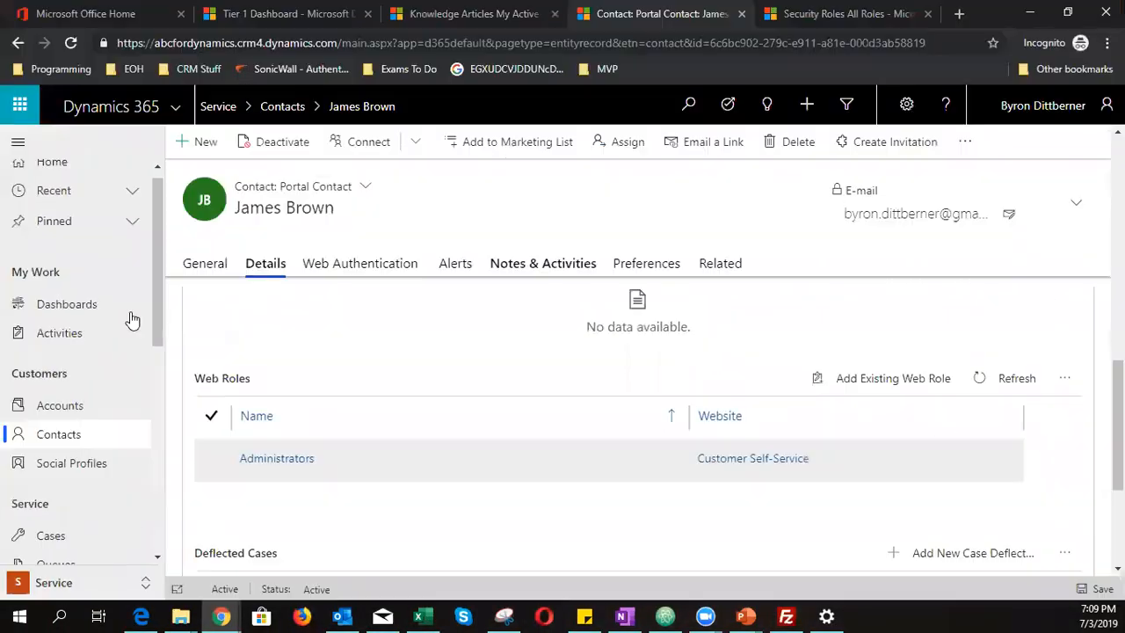
click(77, 593)
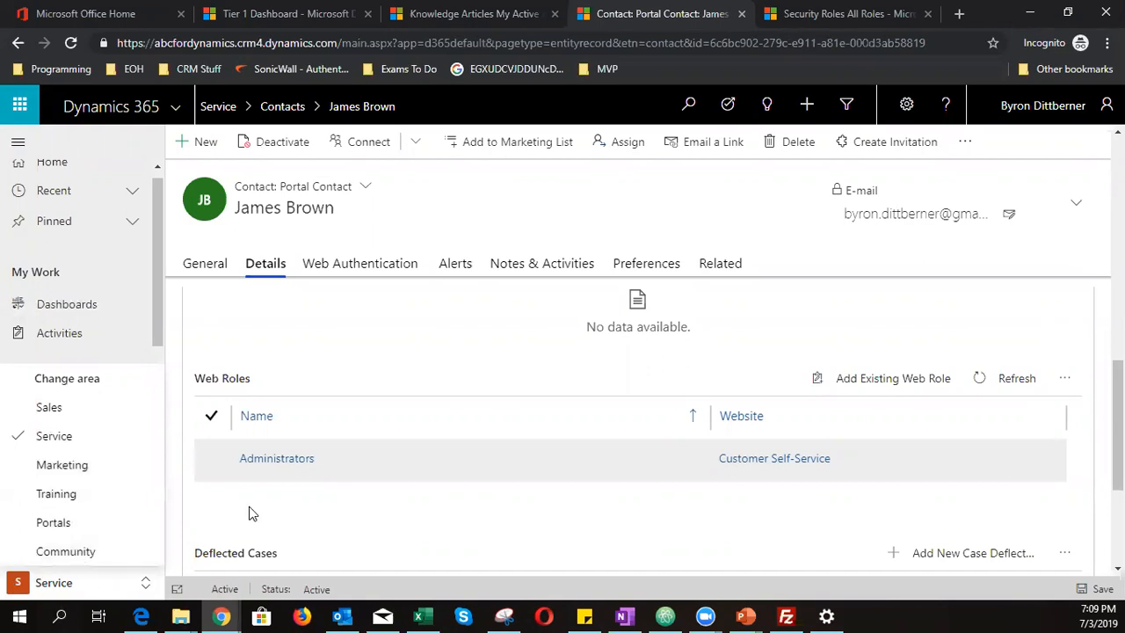
click(217, 21)
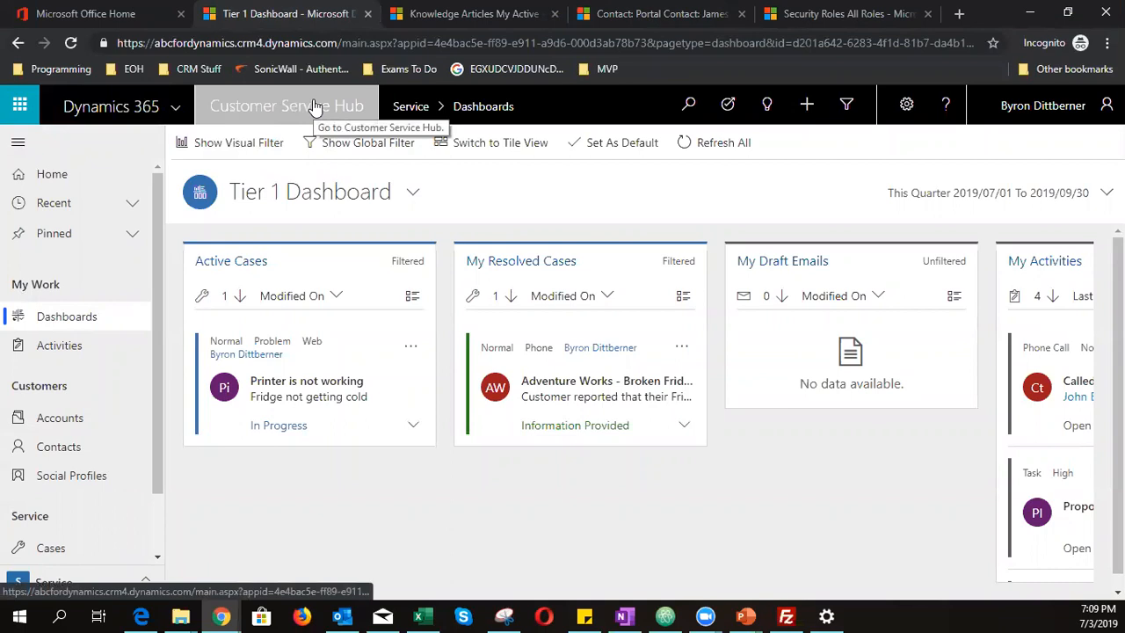
- Browse the active cases list and its views, then go back to the Tier 1 Dashboard
scroll(104, 364, down, 1)
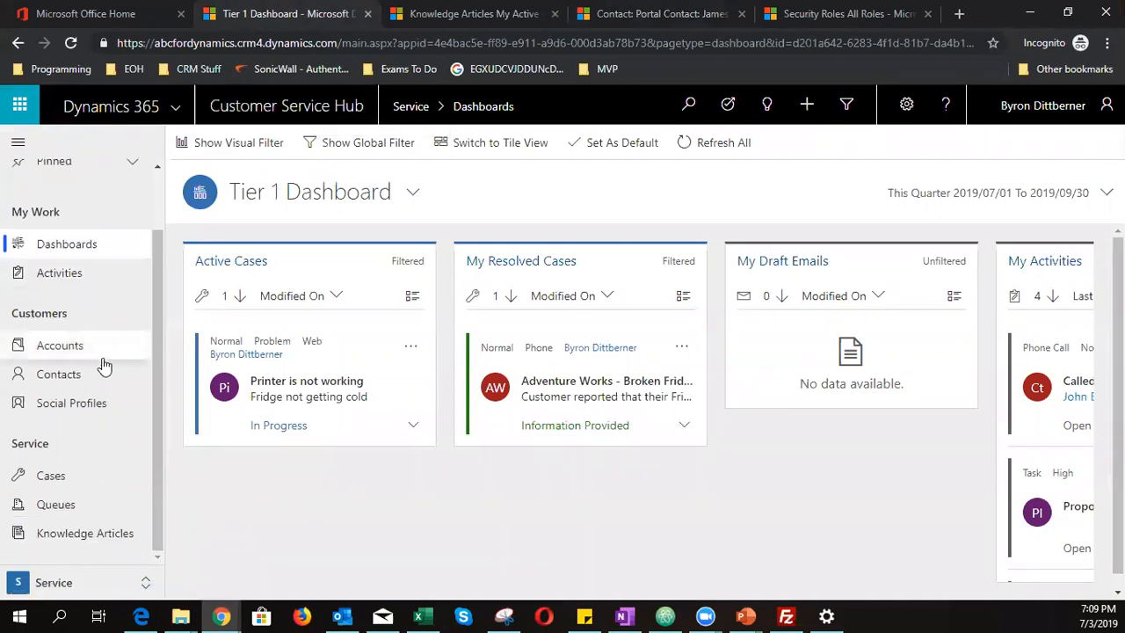
click(63, 481)
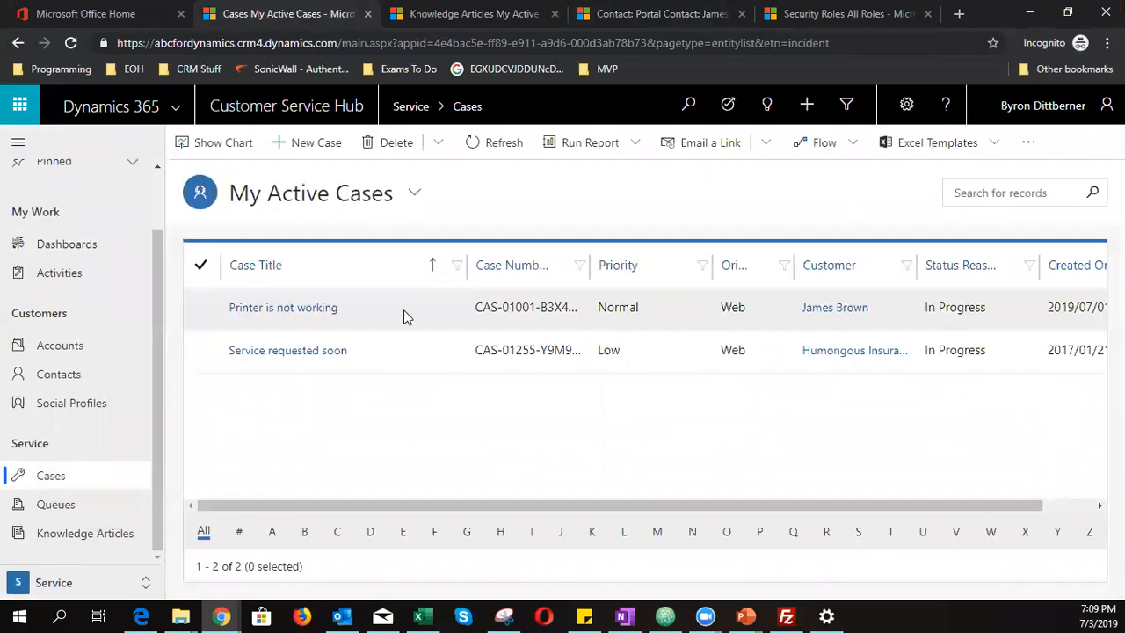
click(390, 204)
scroll(340, 327, down, 1)
scroll(339, 325, down, 1)
click(40, 244)
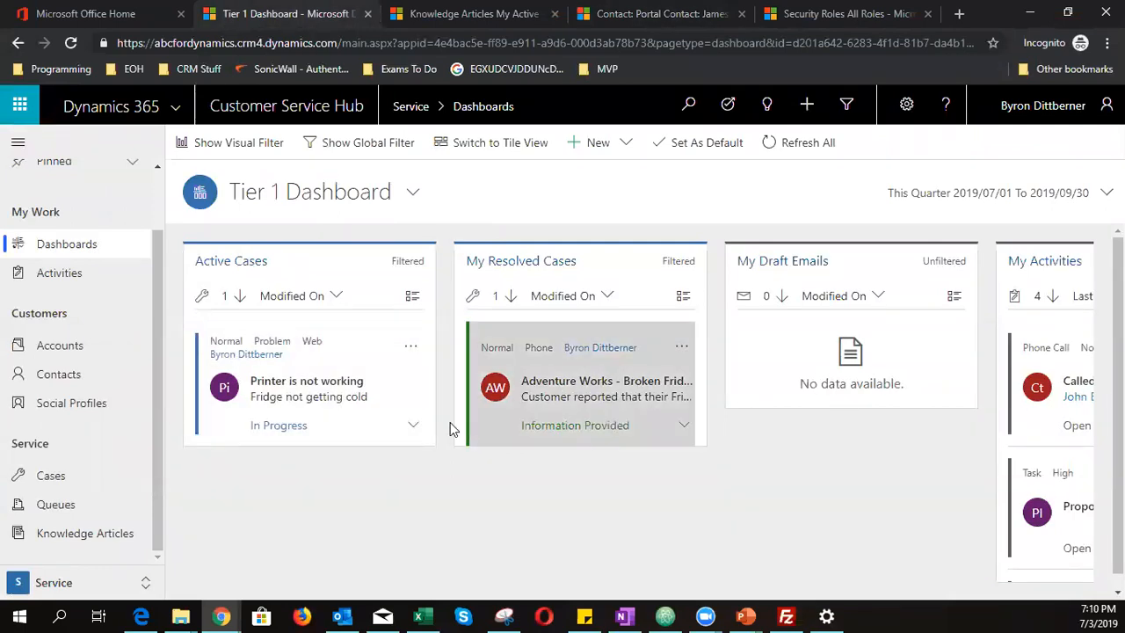
- Run a knowledge search on the 'Printer is not working' case, then open the Knowledge Articles list
click(304, 388)
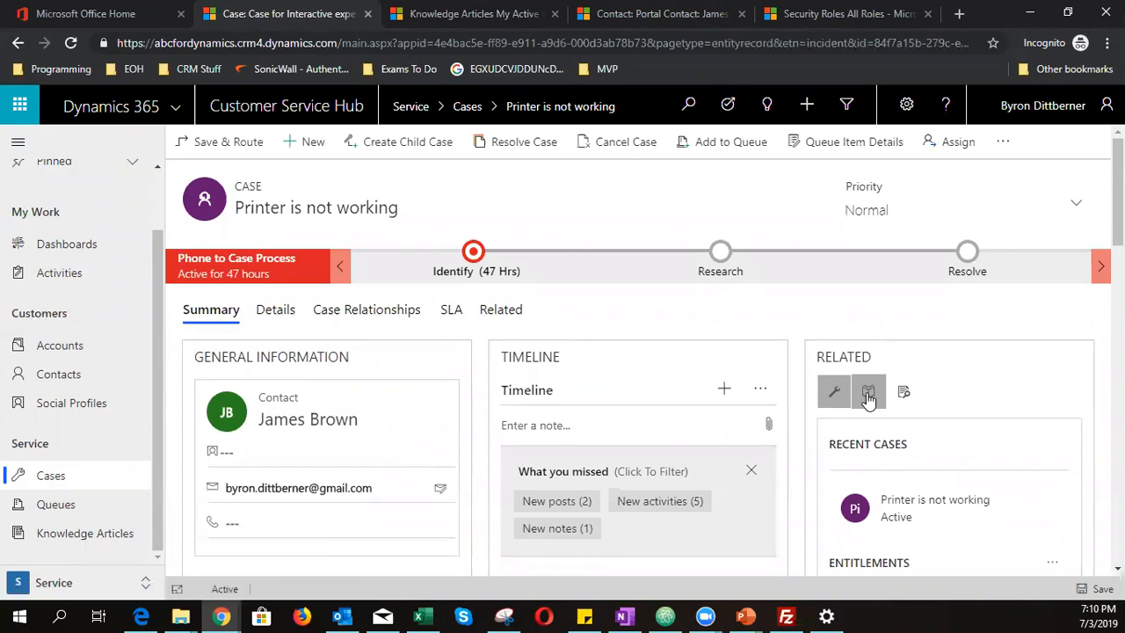
click(867, 395)
scroll(859, 434, down, 1)
scroll(860, 434, down, 1)
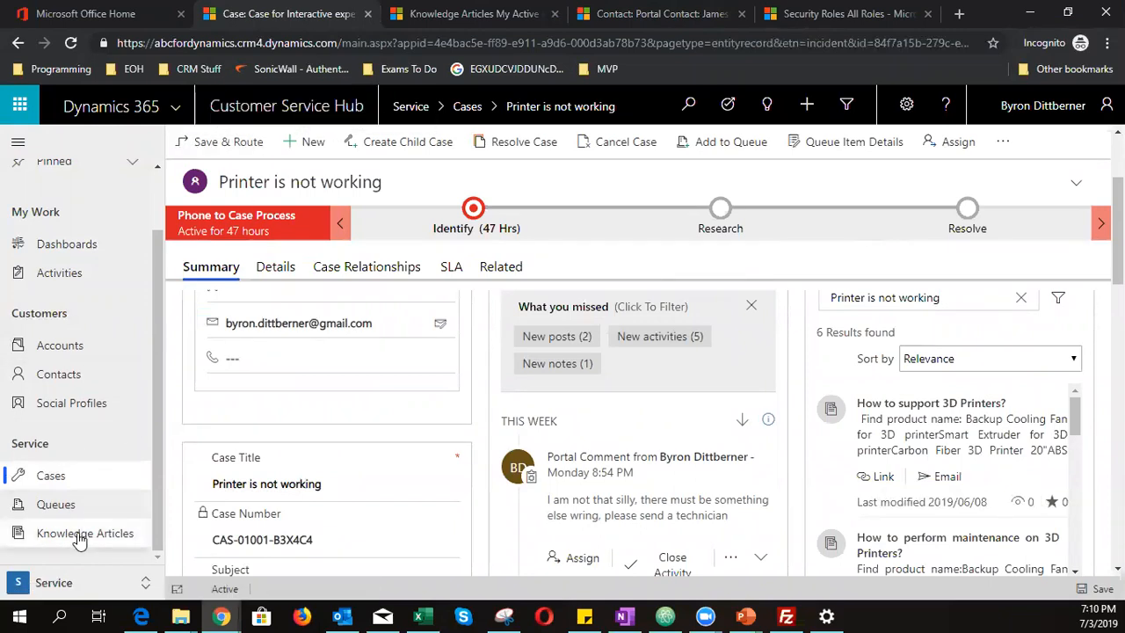
click(22, 534)
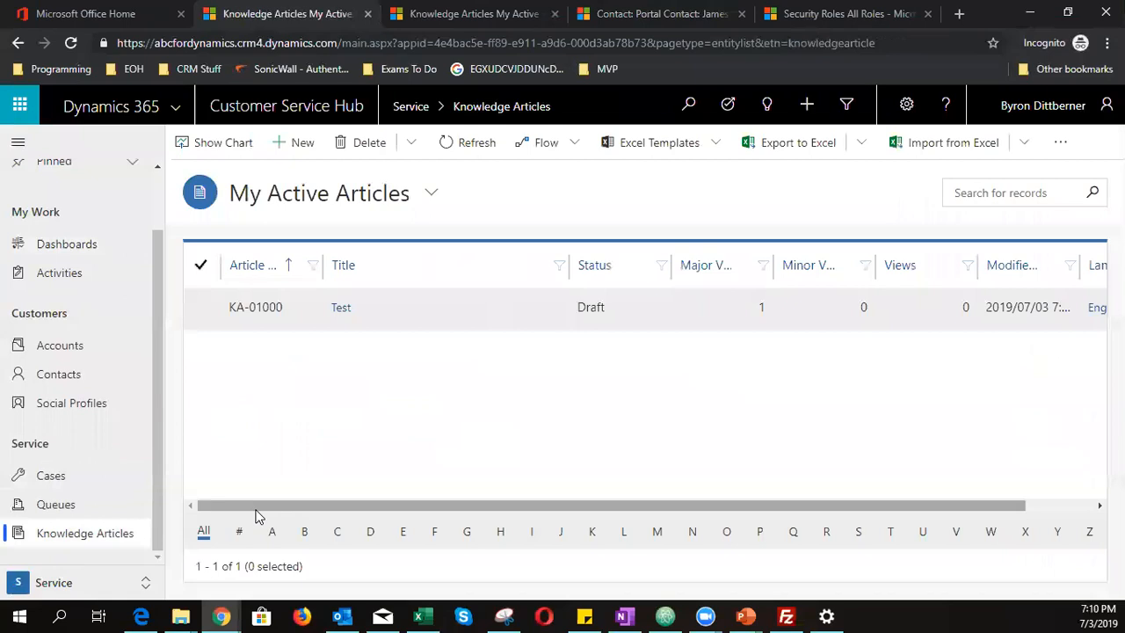
- Create a new knowledge article from My Active Articles
click(295, 148)
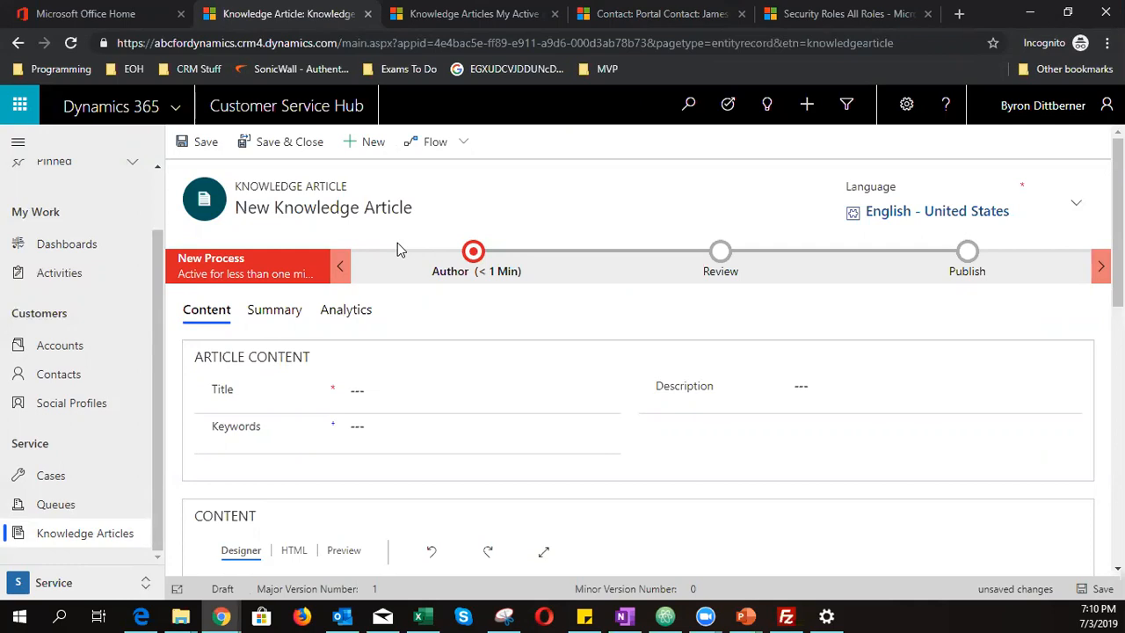
- Title the article 'Cannon Printer - Error 101'
click(392, 388)
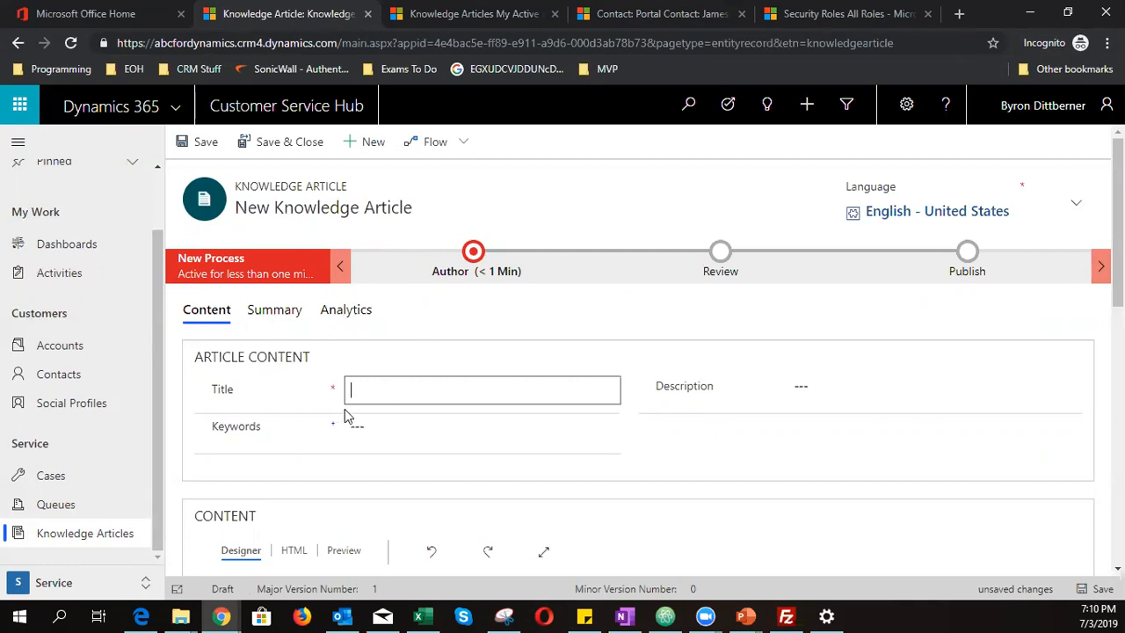
text(Caa)
key(BackSpace)
key(BackSpace)
key(BackSpace)
text(Cannon Printer - Error 101)
- Set the article keyword to error101
click(397, 425)
text(e)
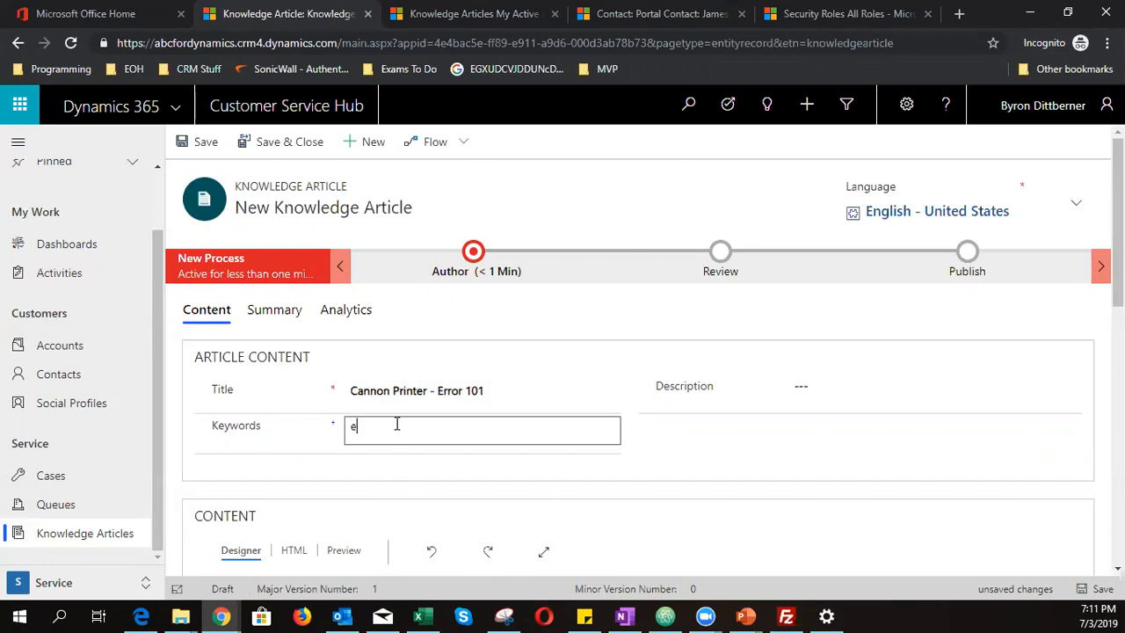
text(rror 101)
drag(398, 427, 327, 433)
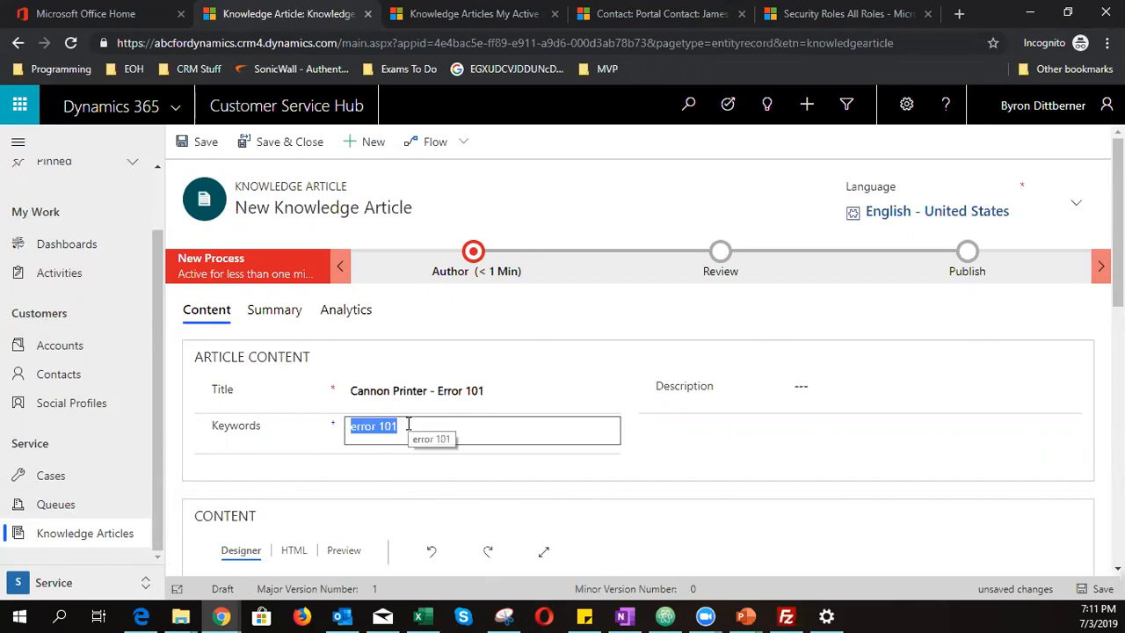
click(377, 427)
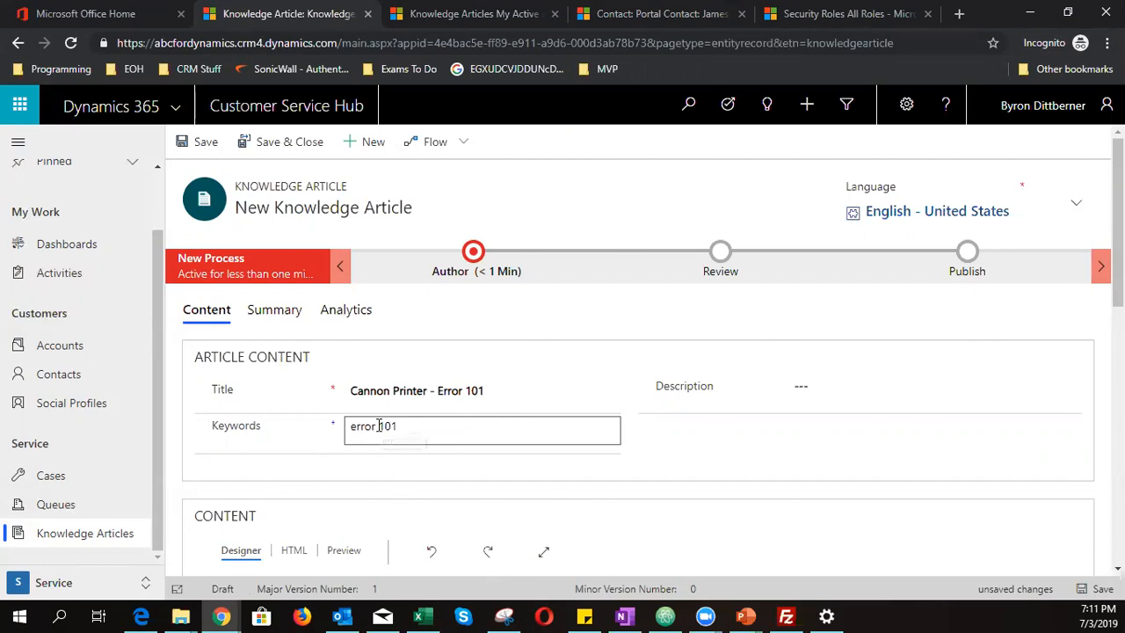
key(BackSpace)
double_click(387, 426)
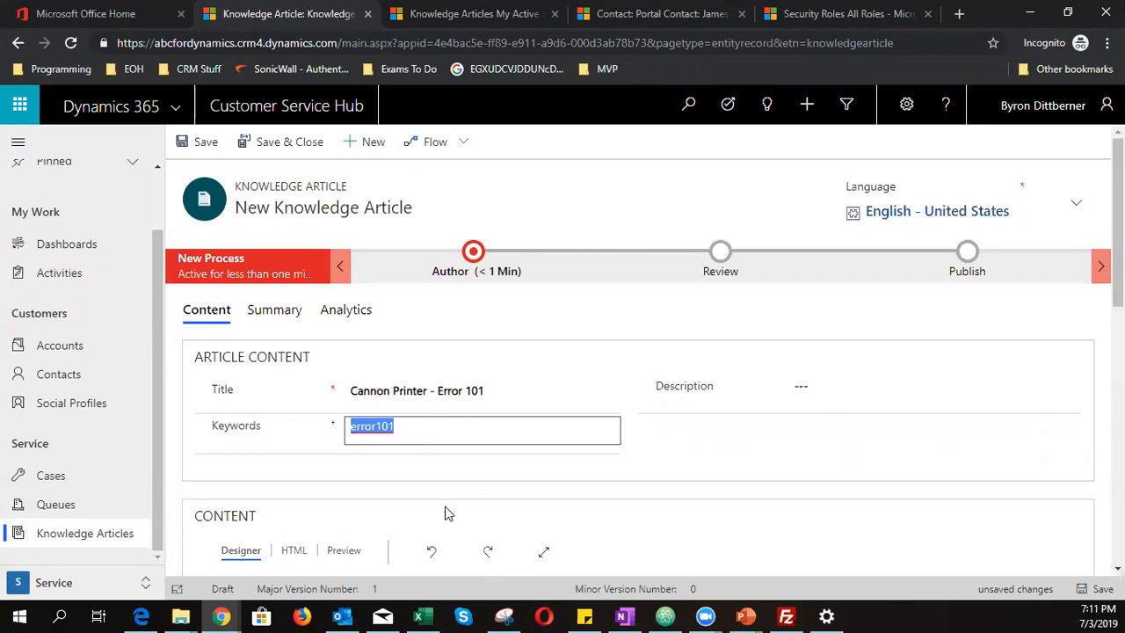
click(424, 425)
text(101)
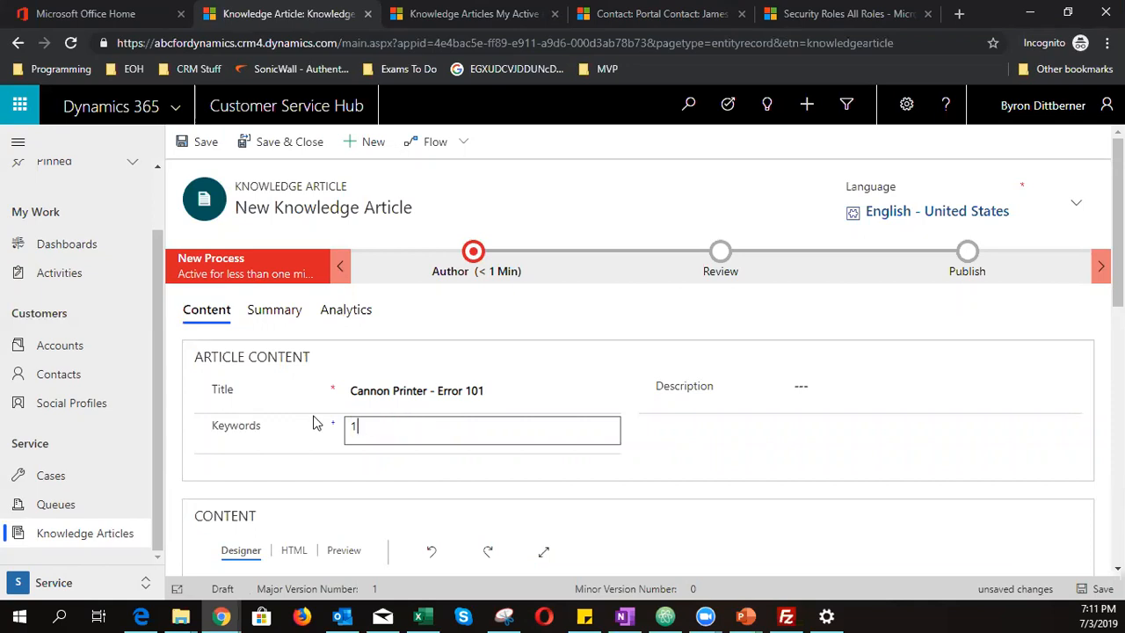
text(error101)
- Enter the description 'Solution to toner empty' and save the article
click(923, 392)
text(Solution to toner empty)
scroll(624, 360, down, 3)
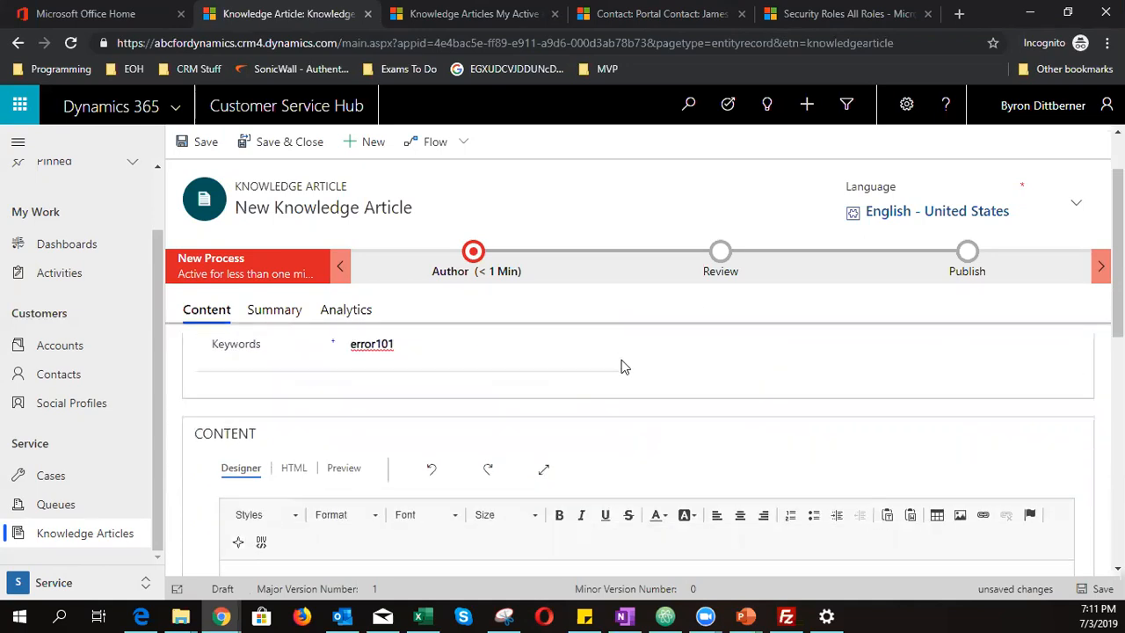
scroll(620, 424, up, 3)
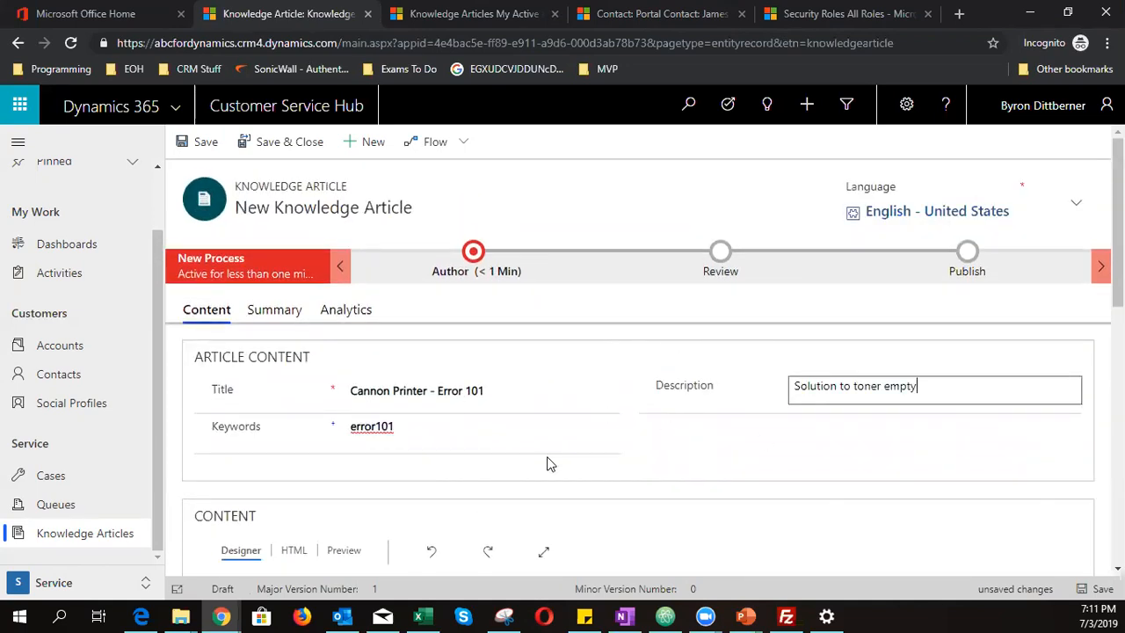
click(1101, 590)
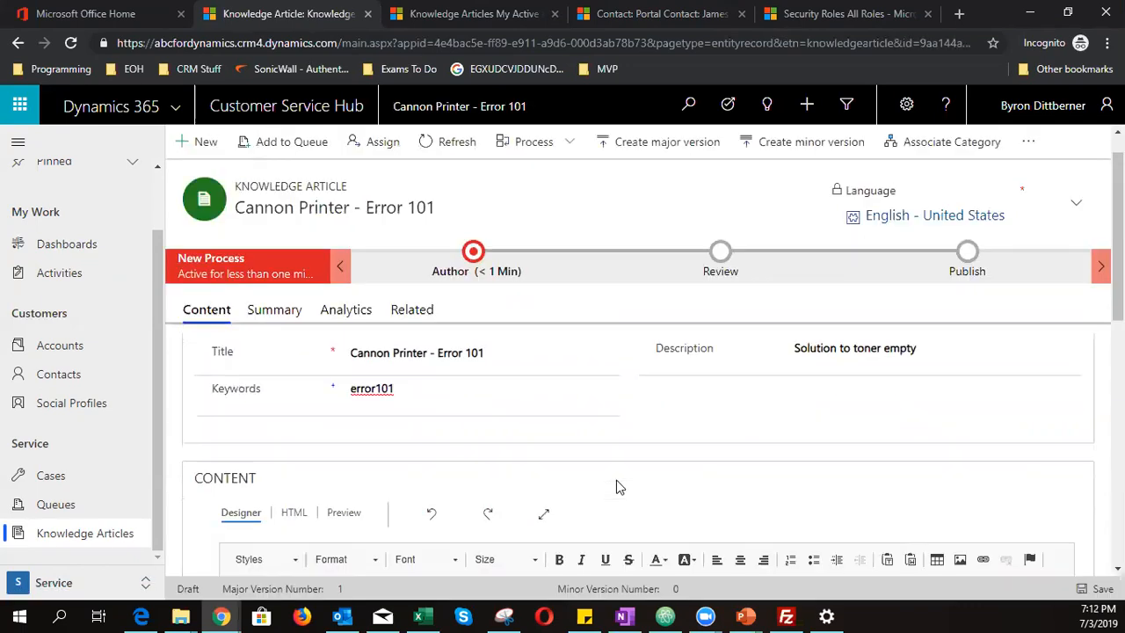
scroll(616, 484, down, 4)
- Type 'Cannon Error 101 Solution' as the first line of the article body
scroll(549, 492, down, 1)
click(492, 437)
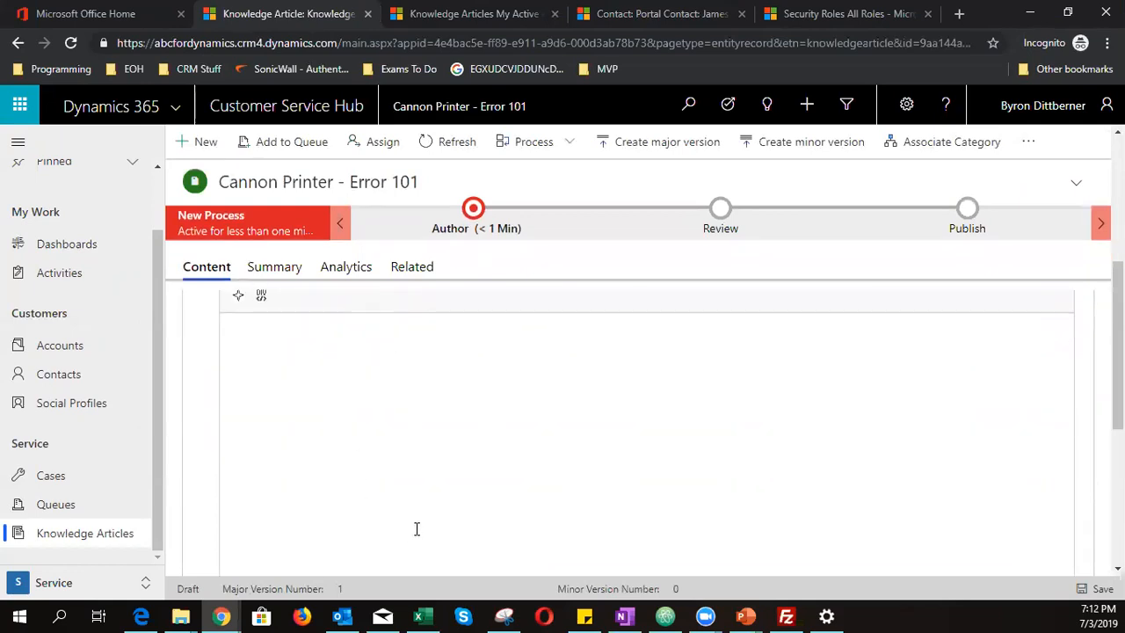
scroll(417, 528, up, 5)
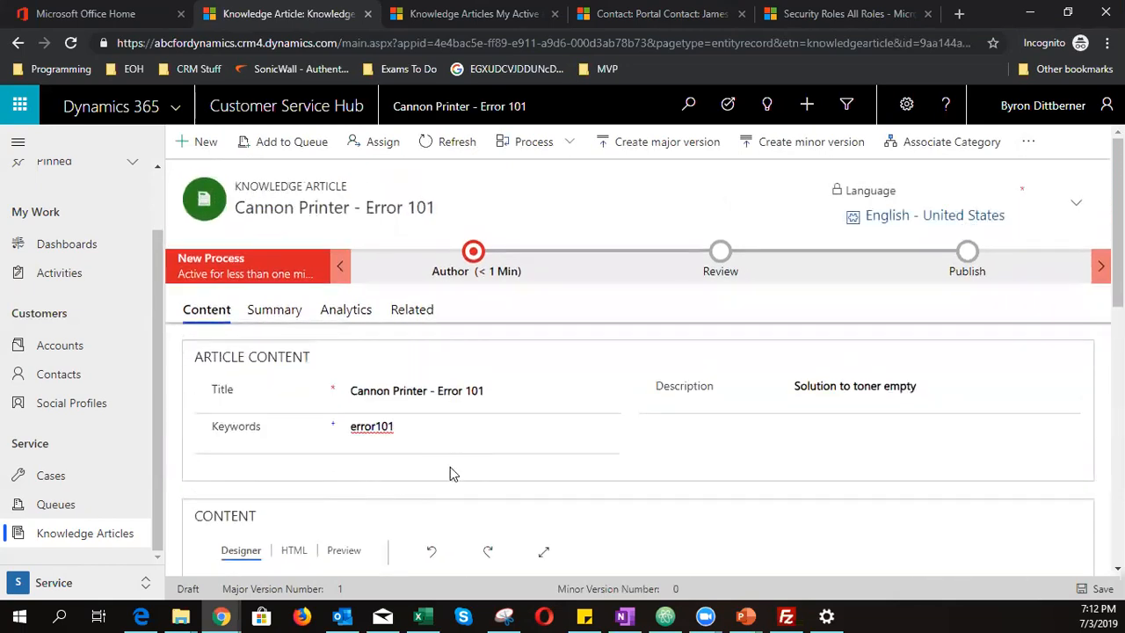
scroll(450, 467, down, 5)
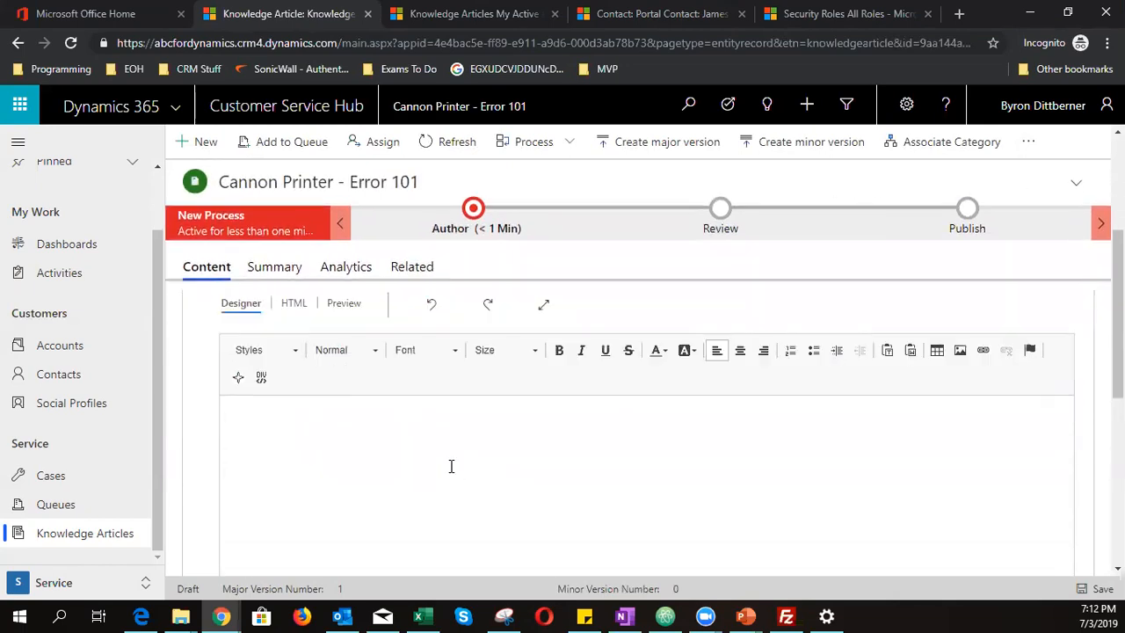
text(Cannon Error 101 )
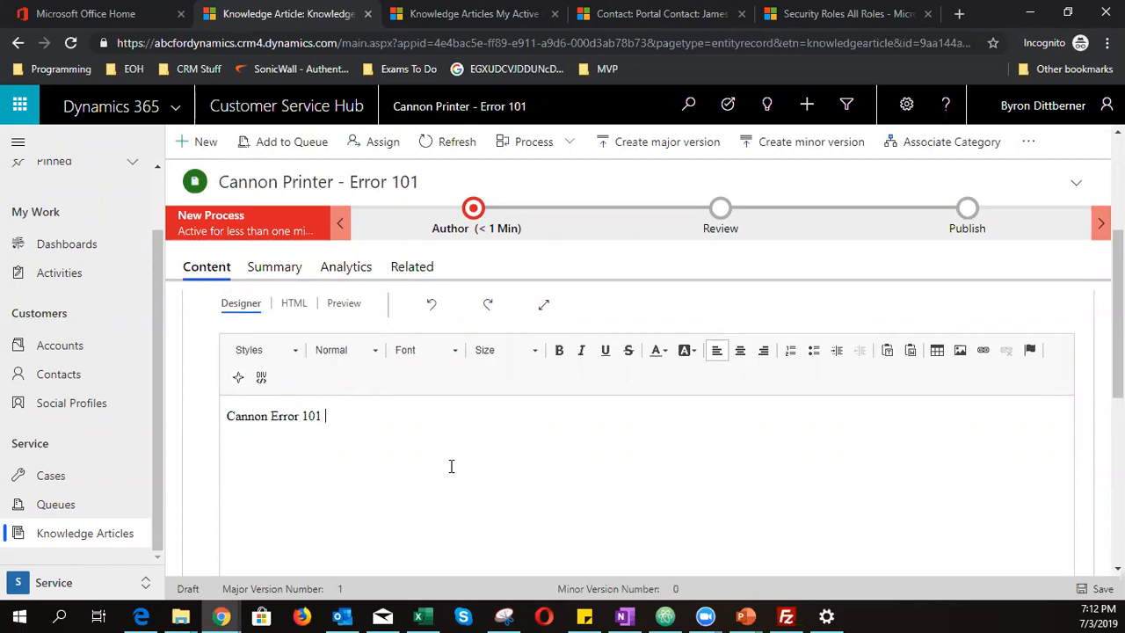
text(Solution)
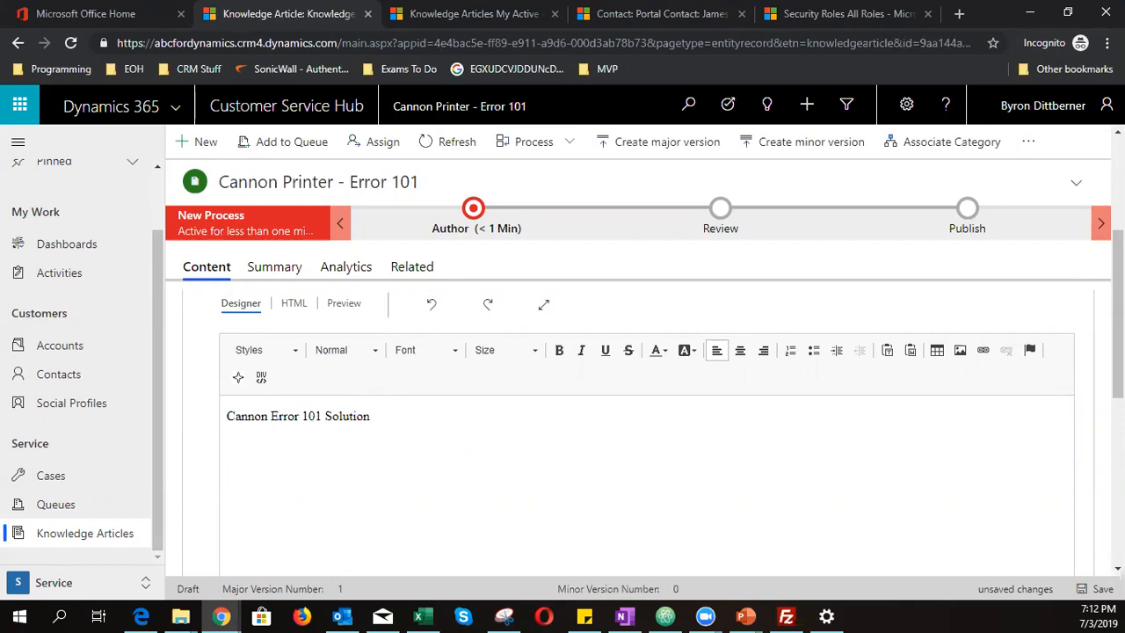
key(alt+Tab)
key(Return)
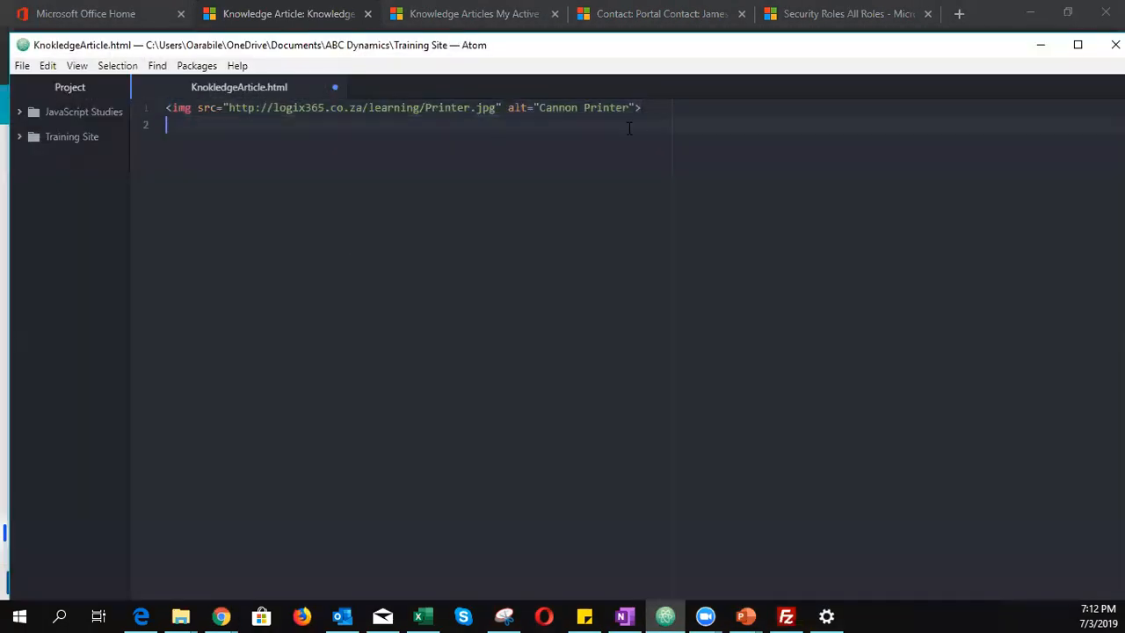
- Generate a lorem ipsum paragraph in Atom and paste it below the article title
drag(660, 110, 127, 105)
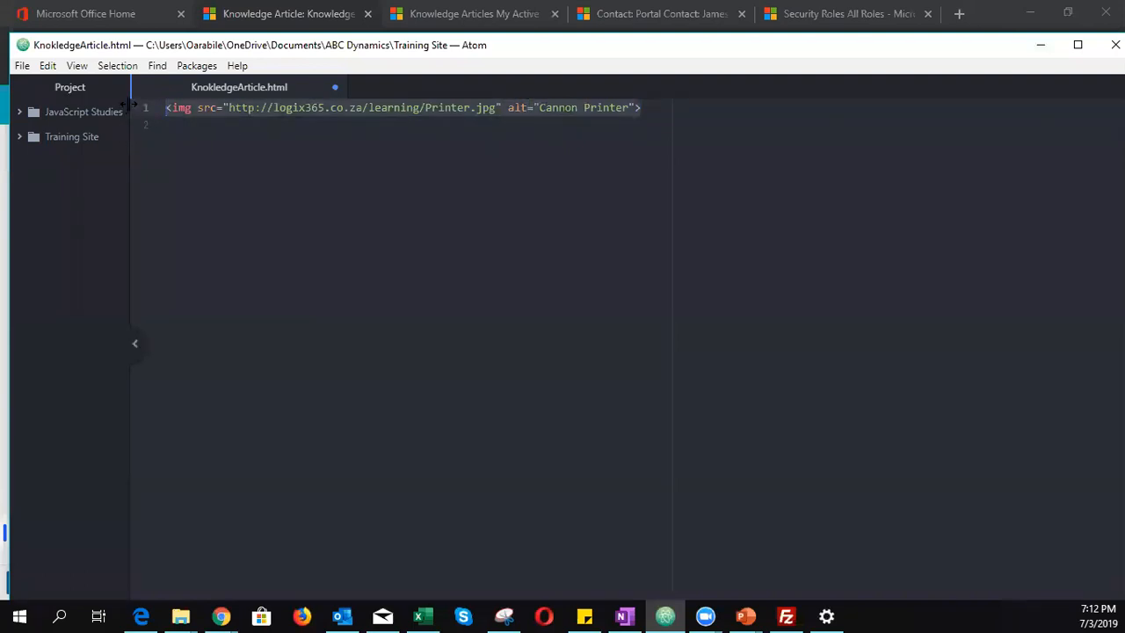
key(BackSpace)
text(lorem)
key(Tab)
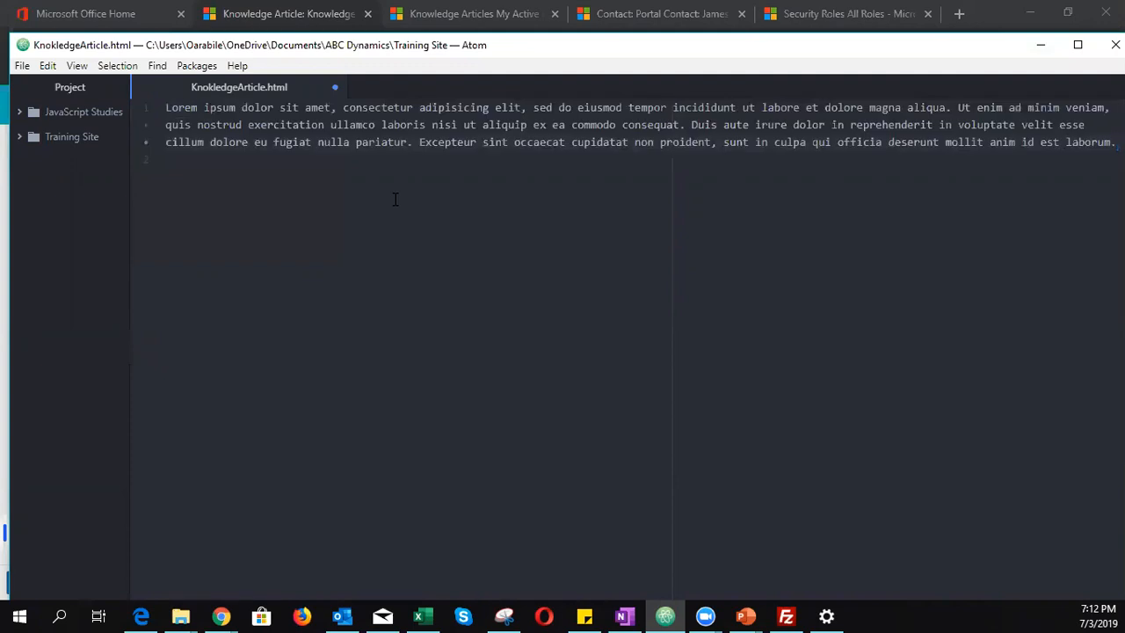
drag(166, 107, 167, 159)
key(ctrl+c)
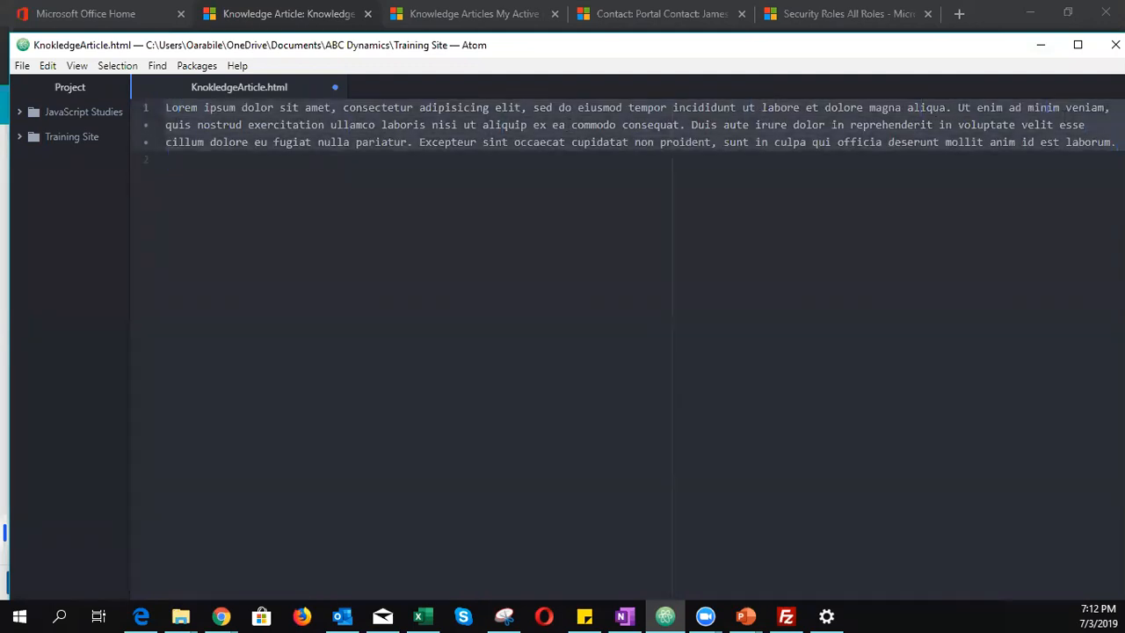
click(1040, 45)
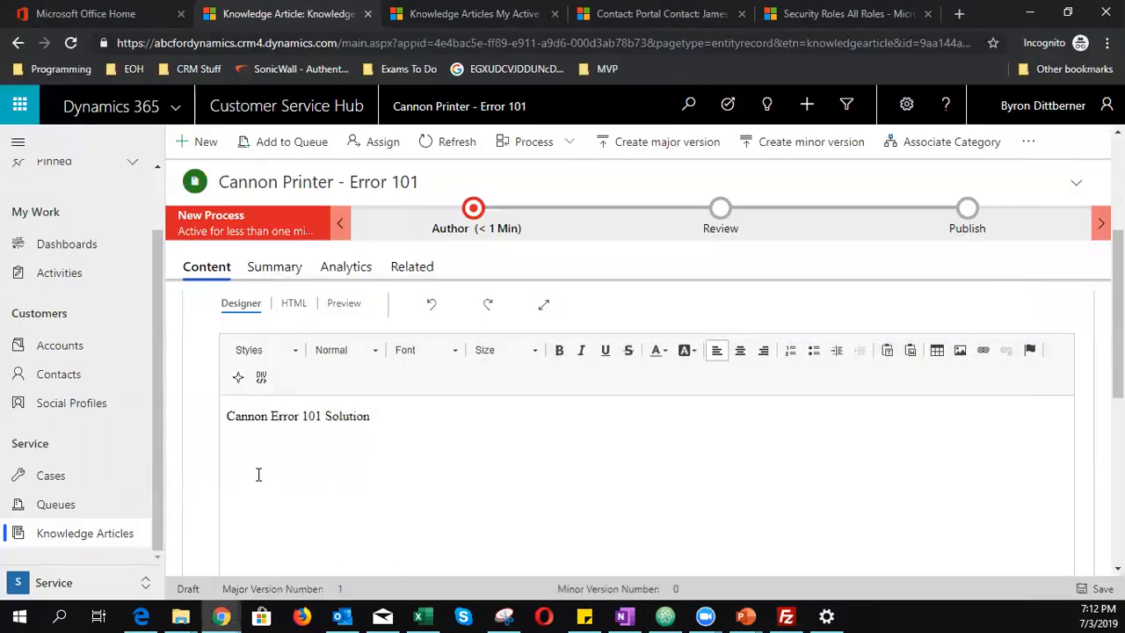
key(ctrl+v)
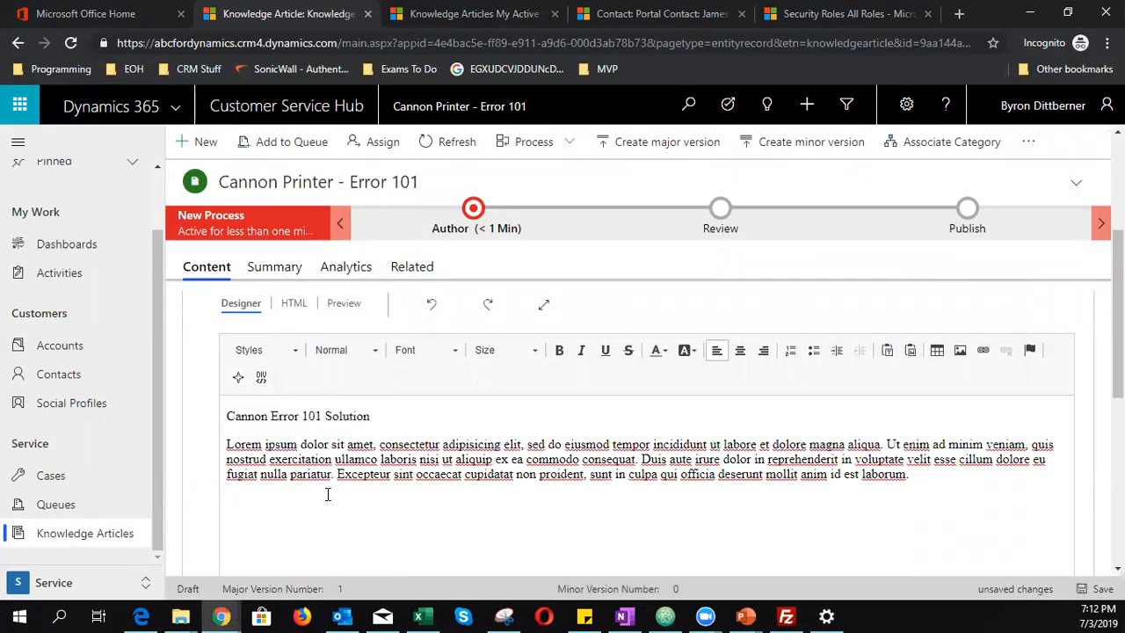
drag(383, 411, 216, 413)
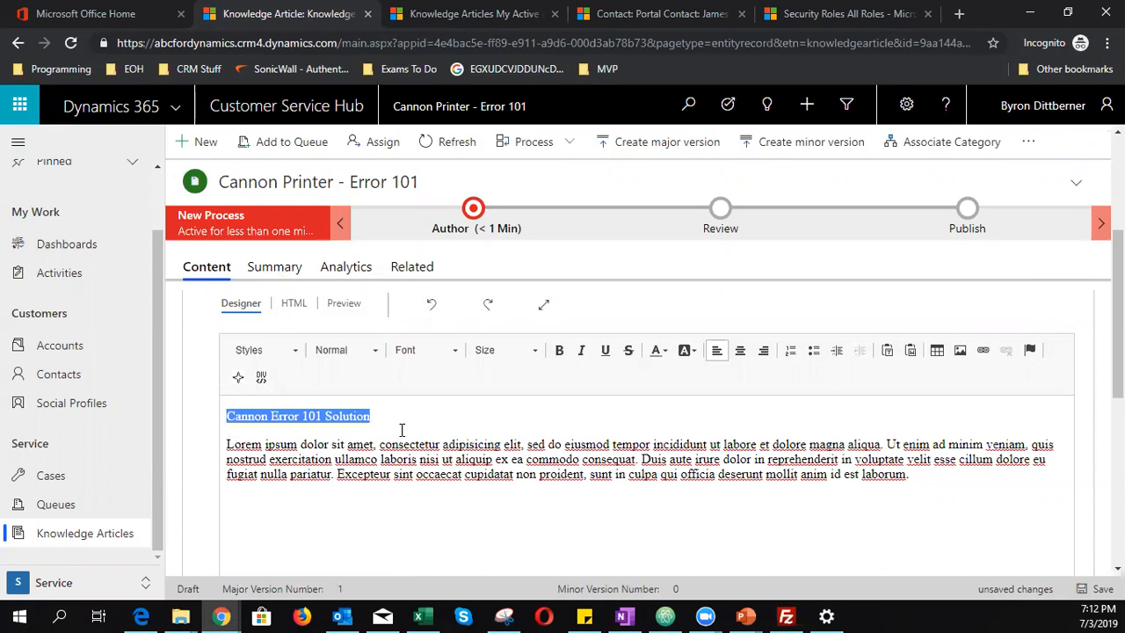
- Format the title 'Cannon Error 101 Solution' as bold, size 18, Verdana
click(560, 350)
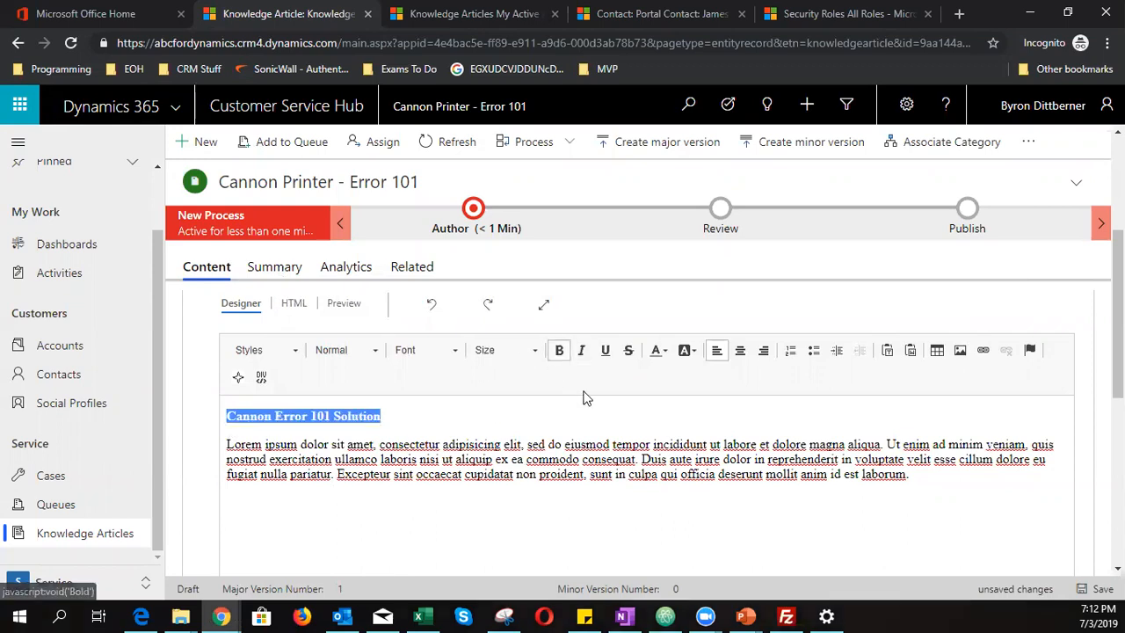
click(514, 354)
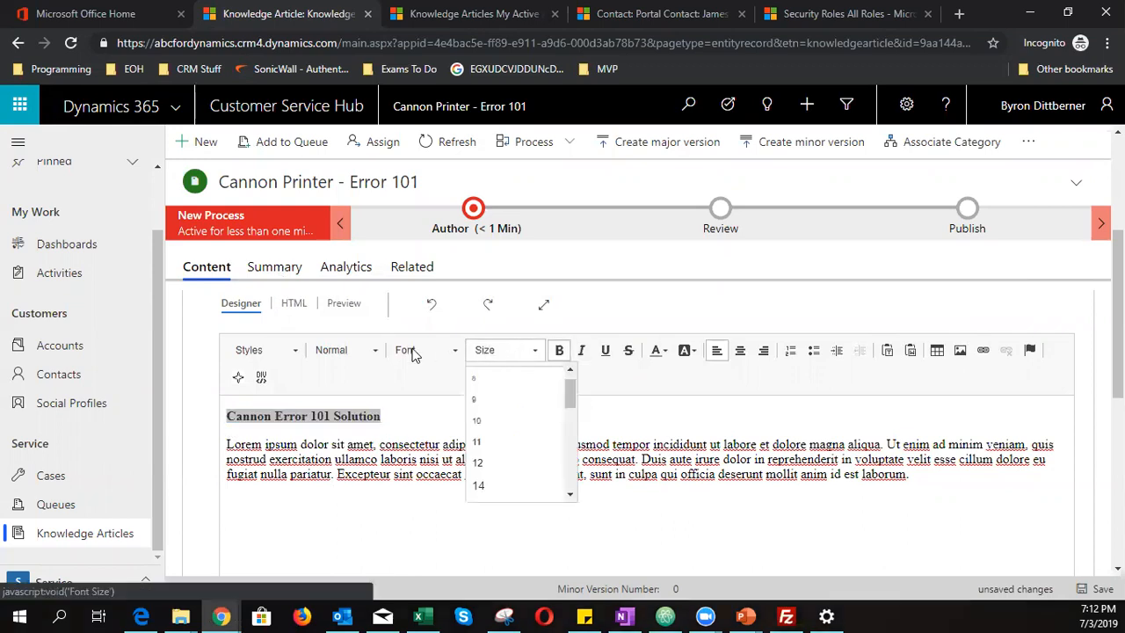
scroll(572, 403, down, 2)
click(502, 453)
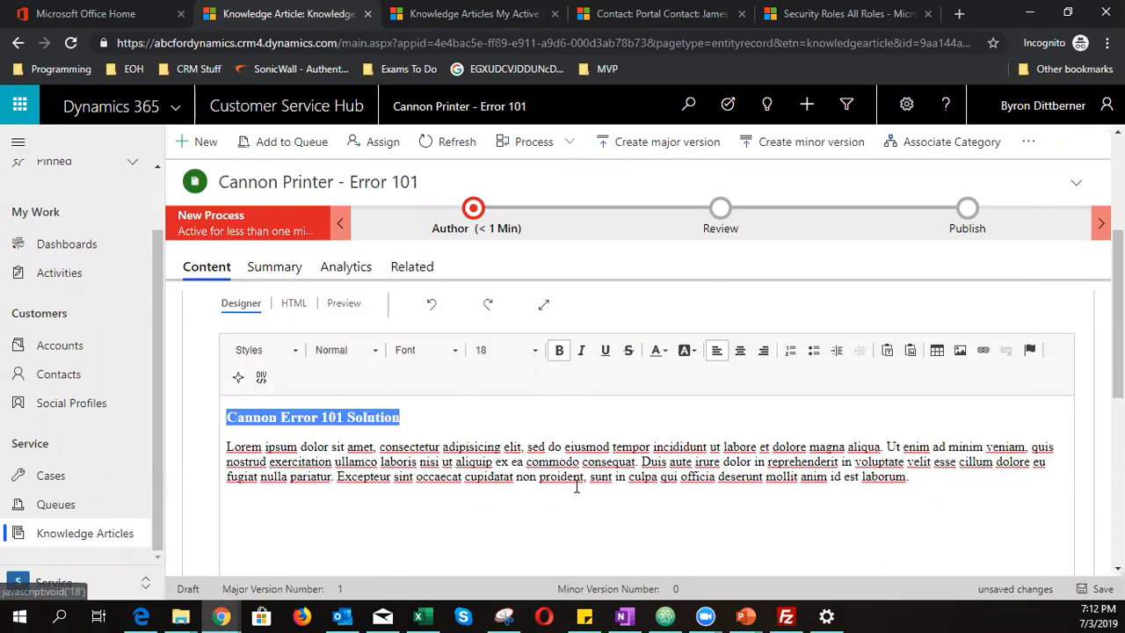
click(422, 350)
scroll(440, 458, down, 2)
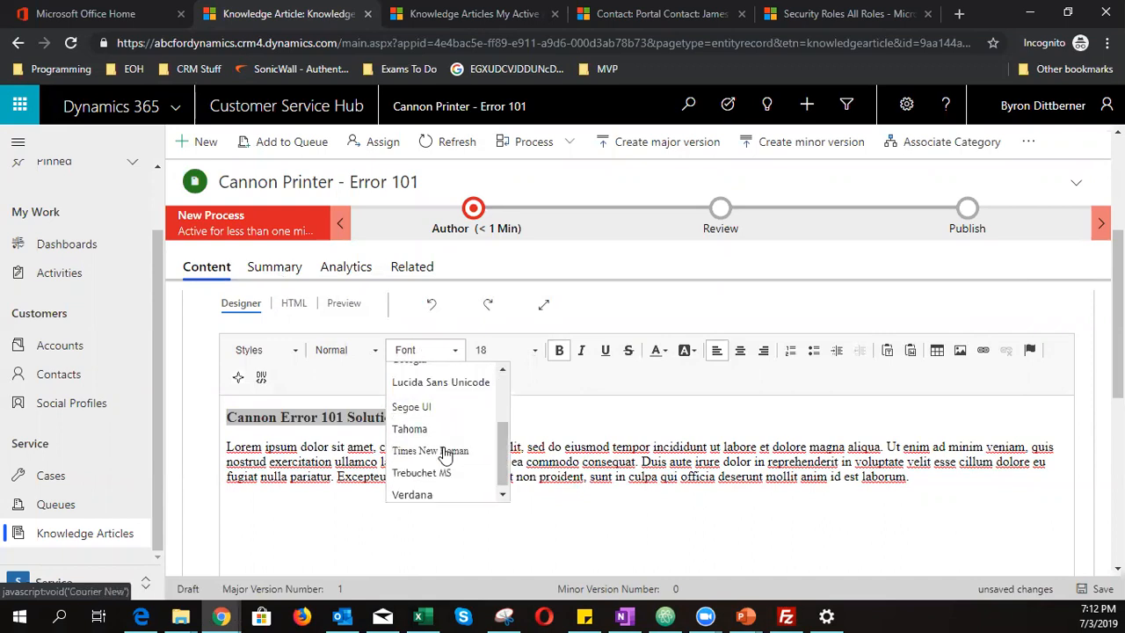
click(444, 494)
click(470, 496)
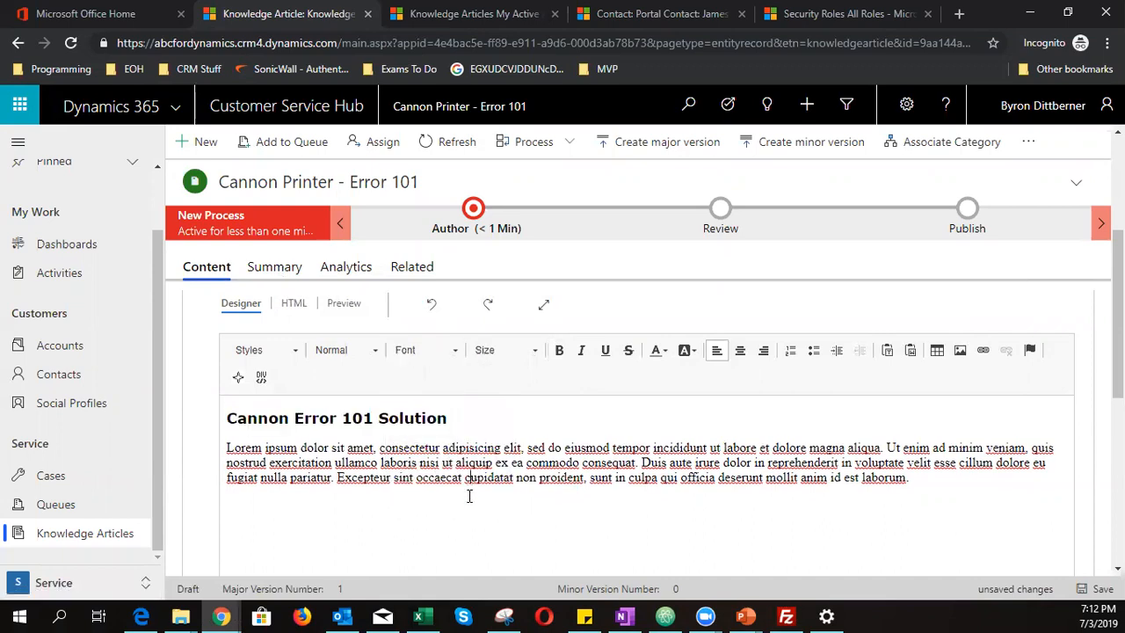
- Set the body paragraph font to Verdana and save the article
drag(932, 482, 214, 440)
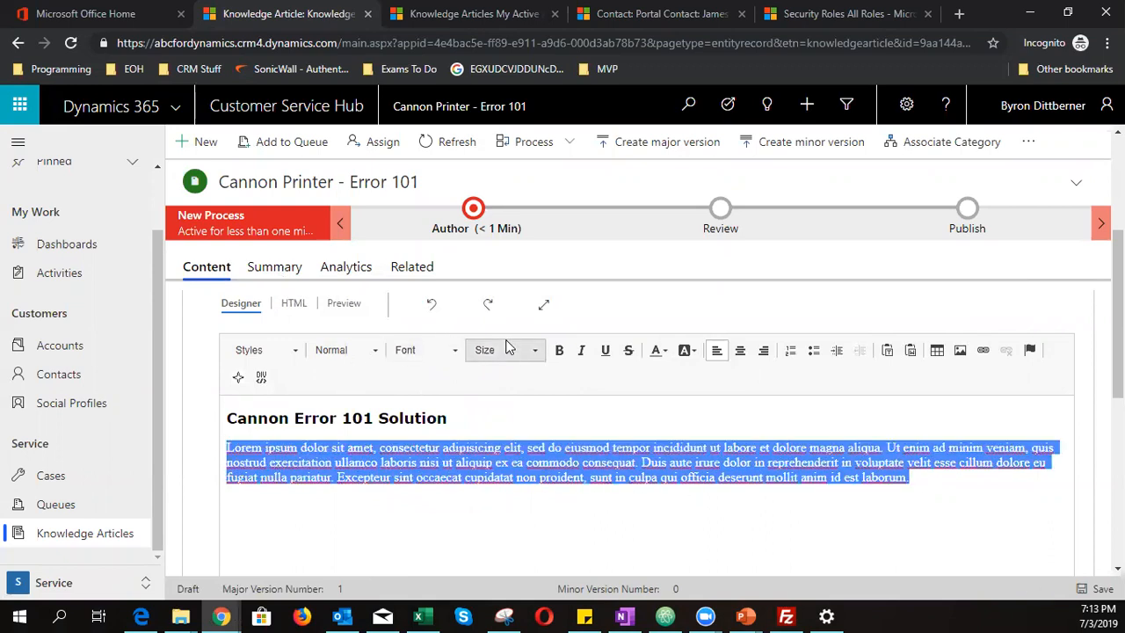
click(411, 351)
scroll(412, 463, down, 2)
click(422, 498)
click(479, 532)
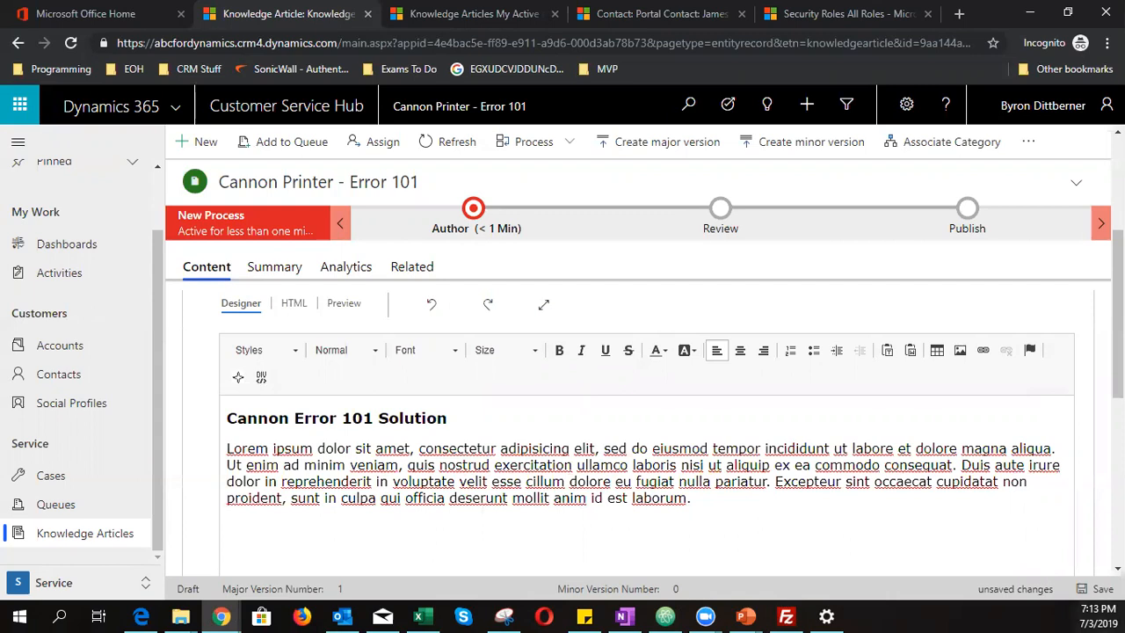
key(ctrl+s)
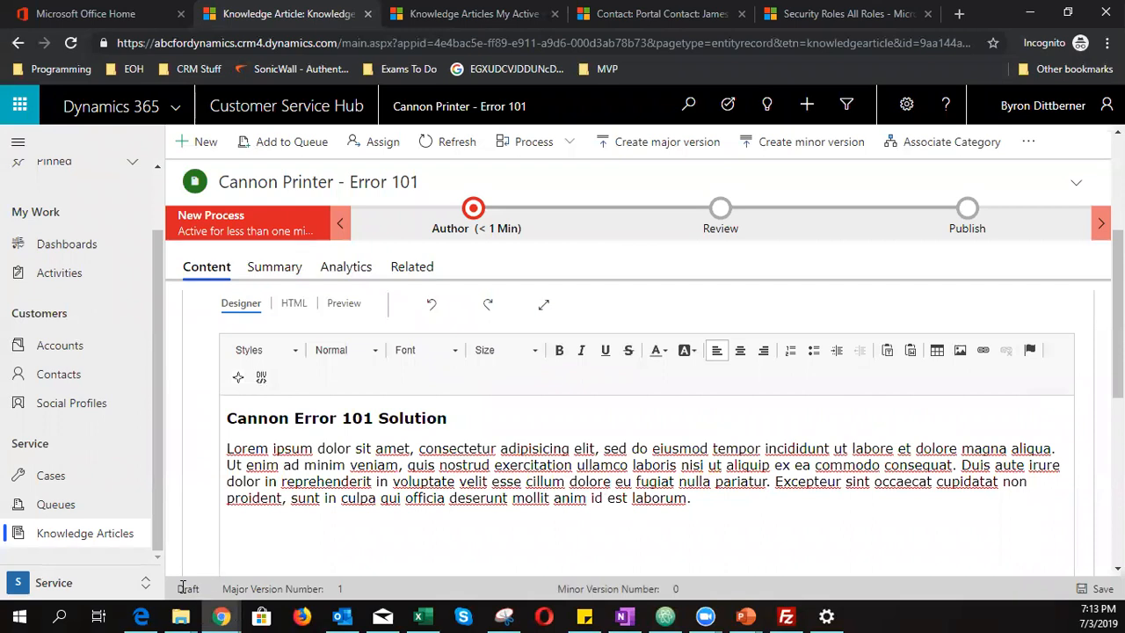
drag(179, 588, 202, 595)
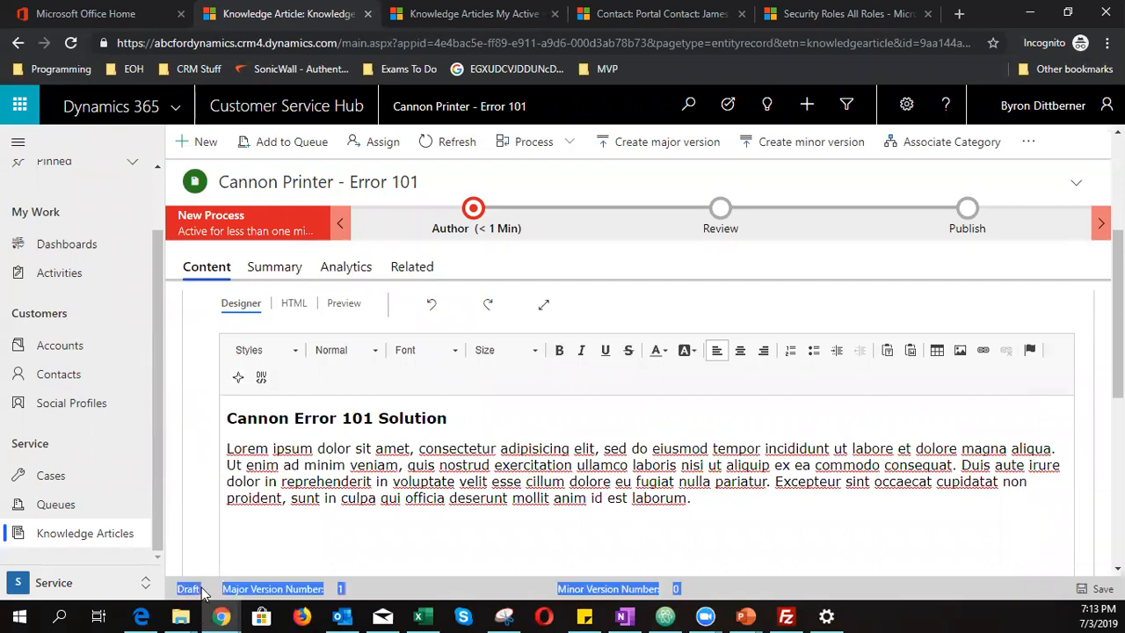
click(273, 545)
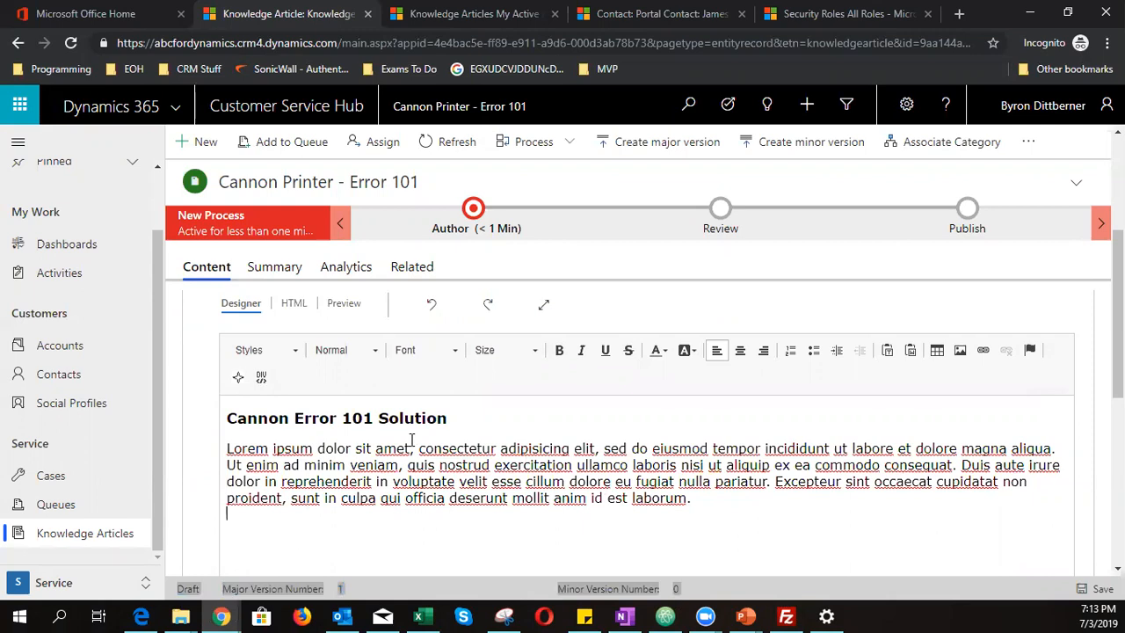
drag(489, 447, 496, 448)
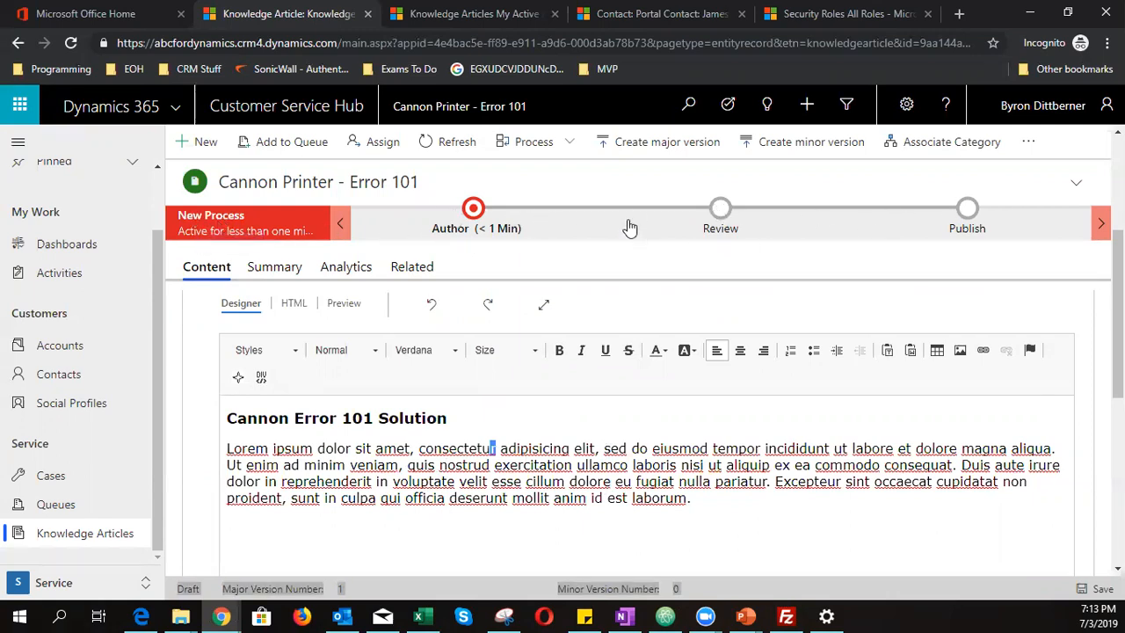
- In the Author stage, set subject to Service > Maintenance and mark it complete
click(473, 211)
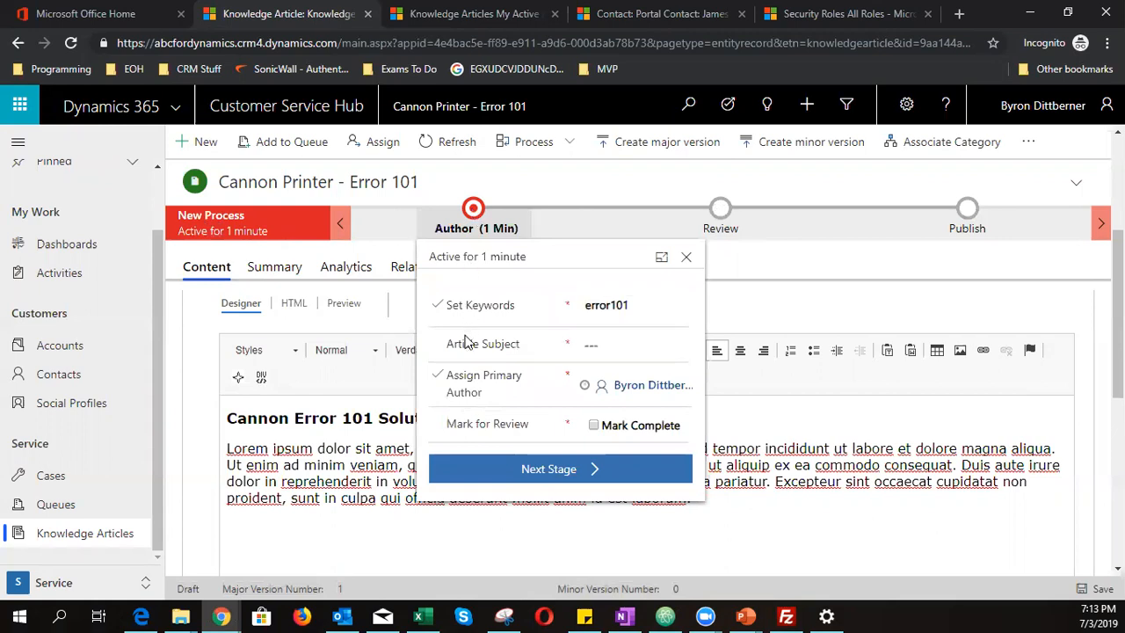
click(619, 350)
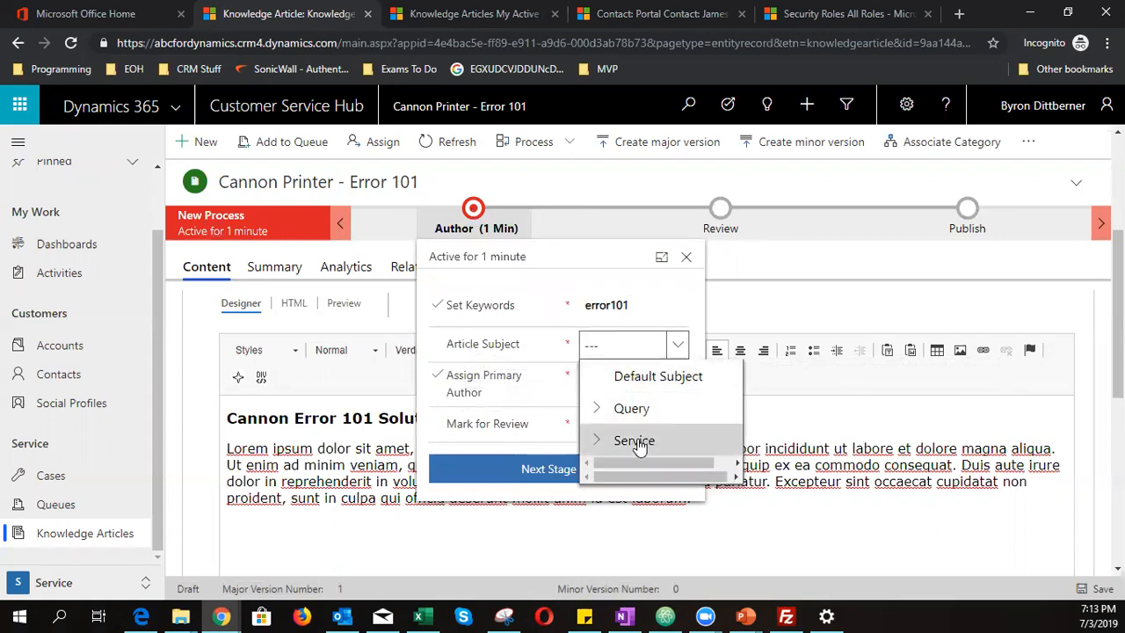
click(602, 442)
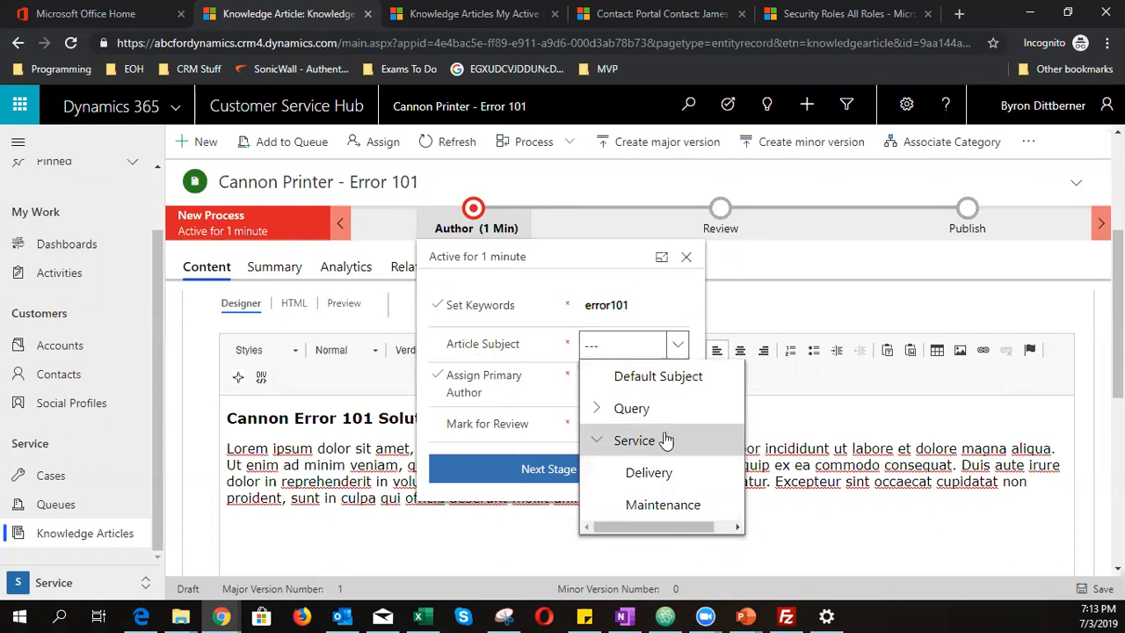
click(660, 508)
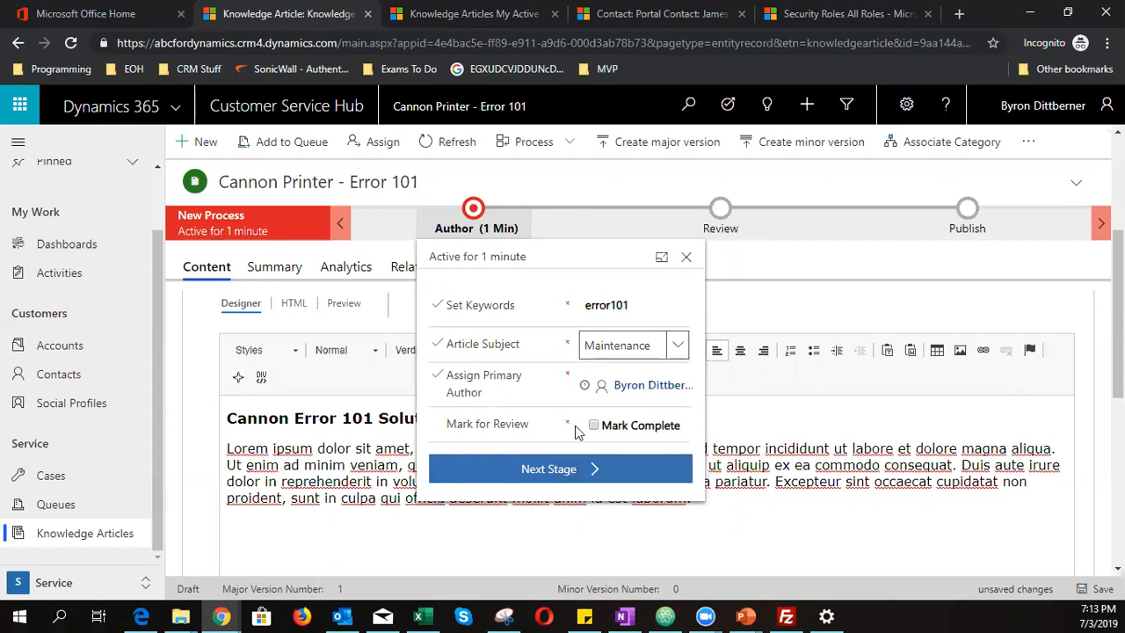
click(661, 427)
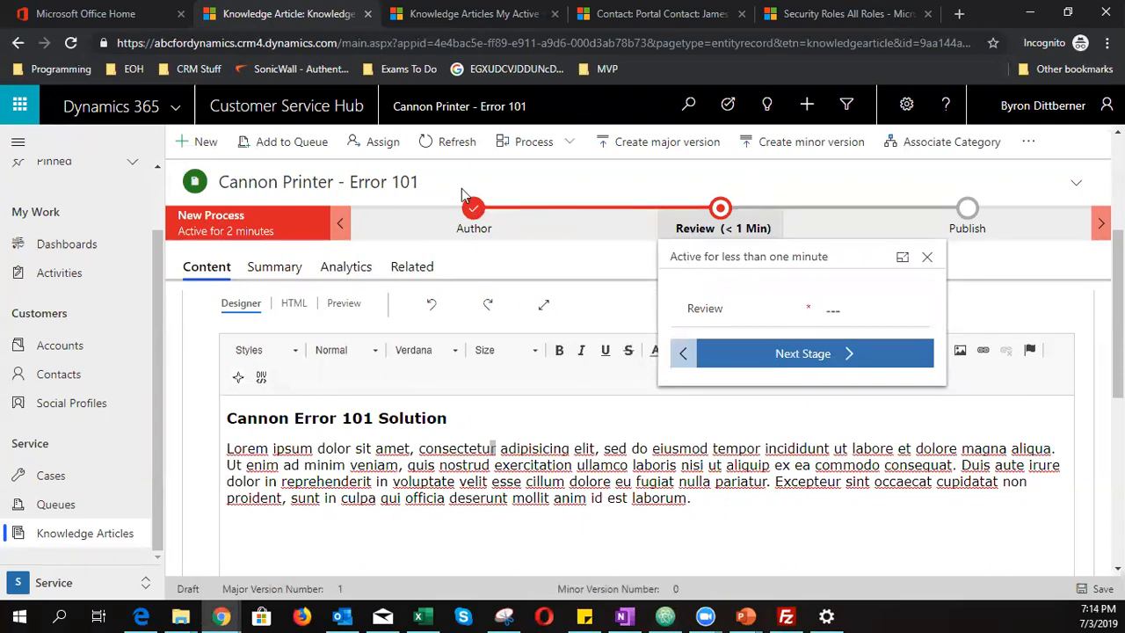
- Advance the article to the Review stage
click(473, 219)
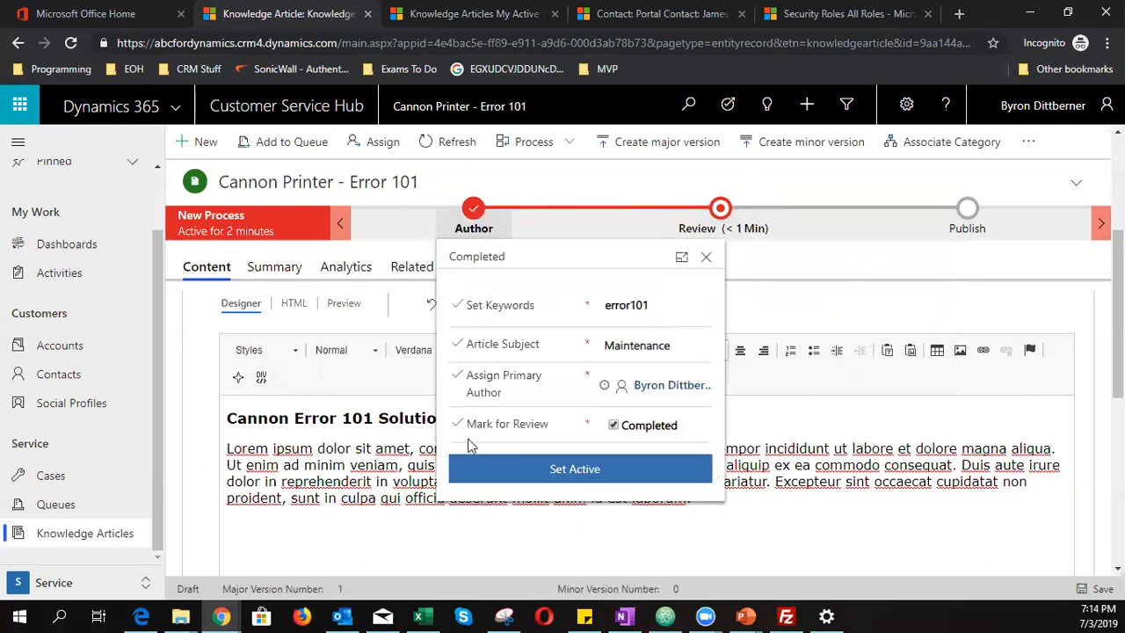
click(552, 471)
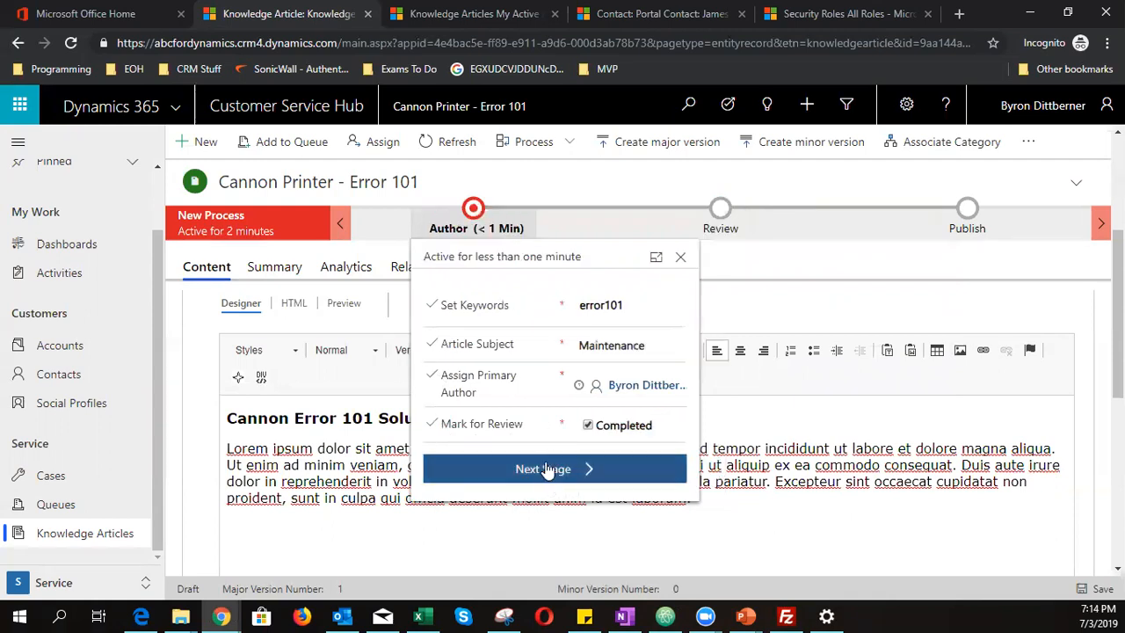
click(588, 482)
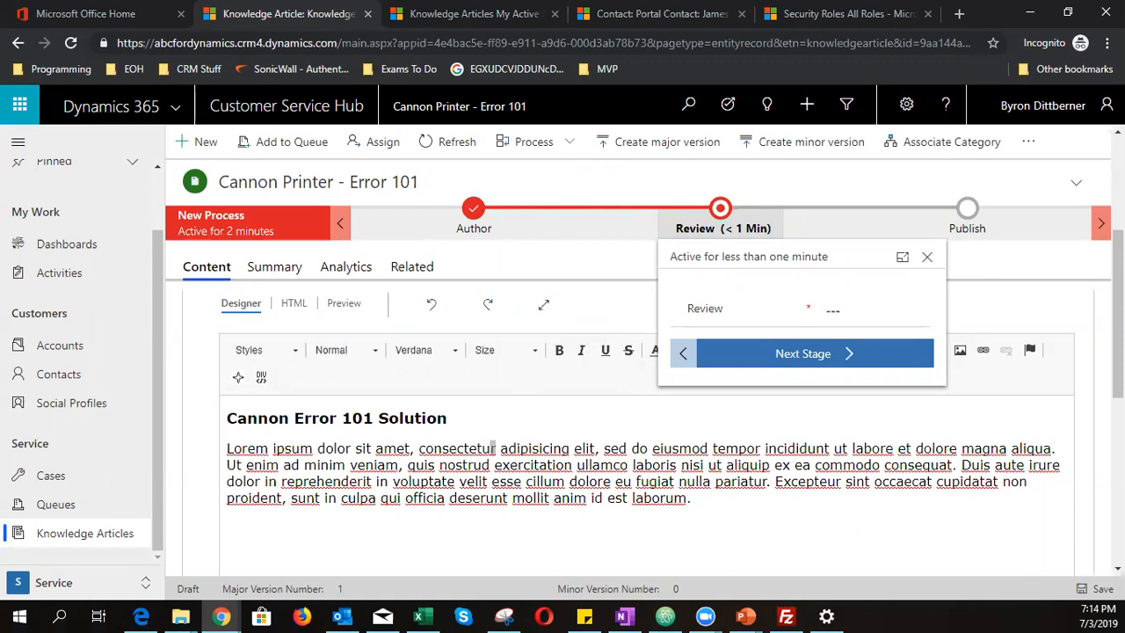
click(447, 545)
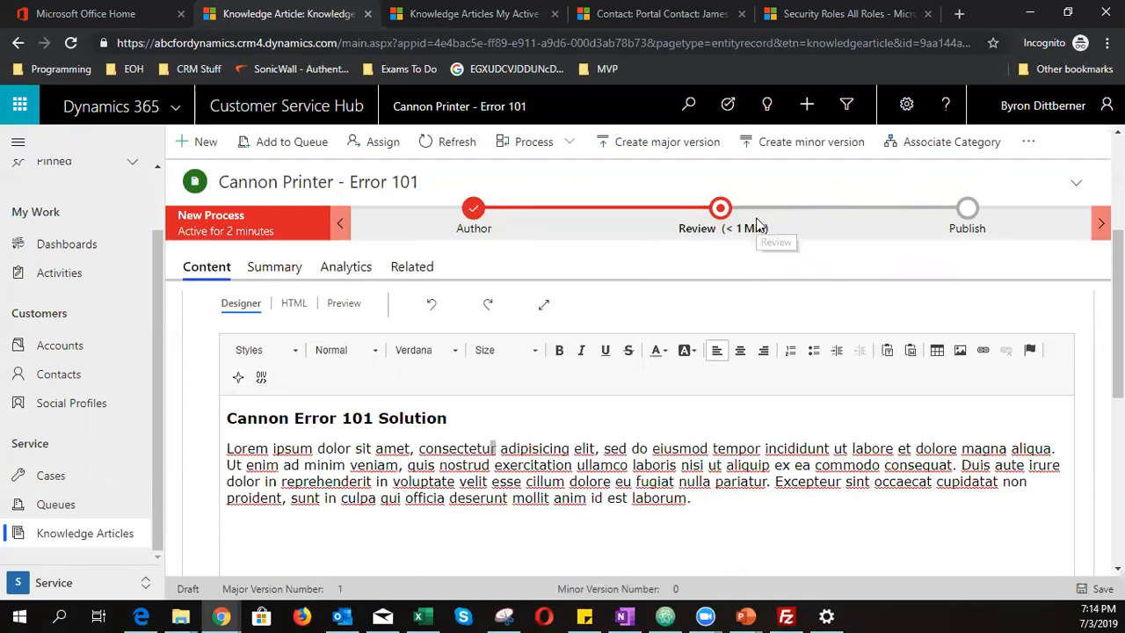
click(720, 211)
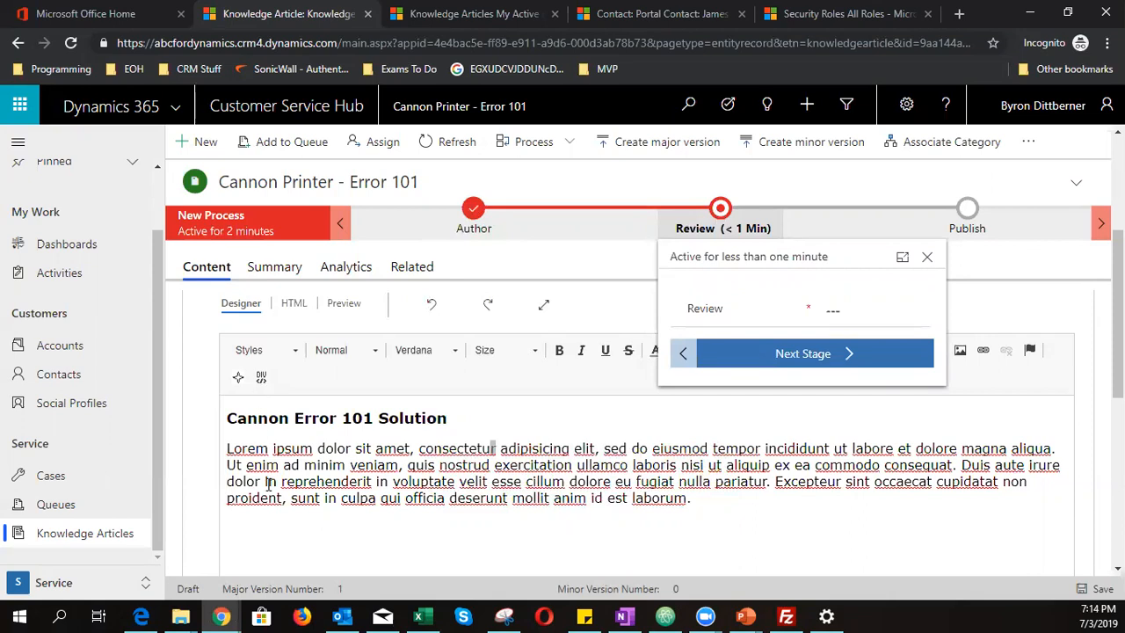
click(843, 312)
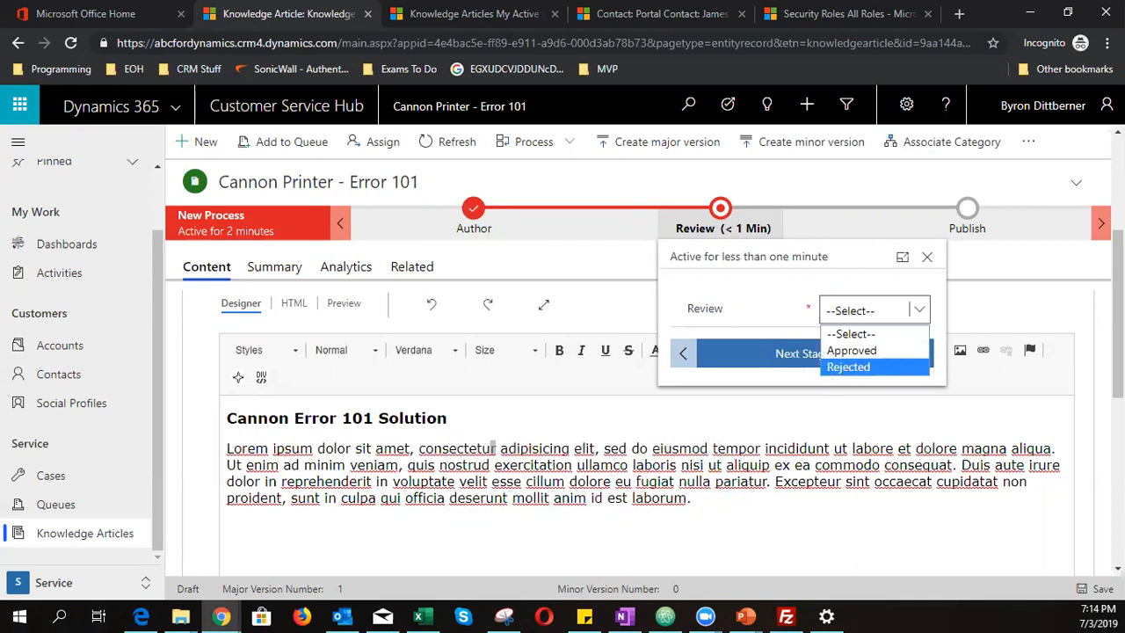
key(alt+Tab)
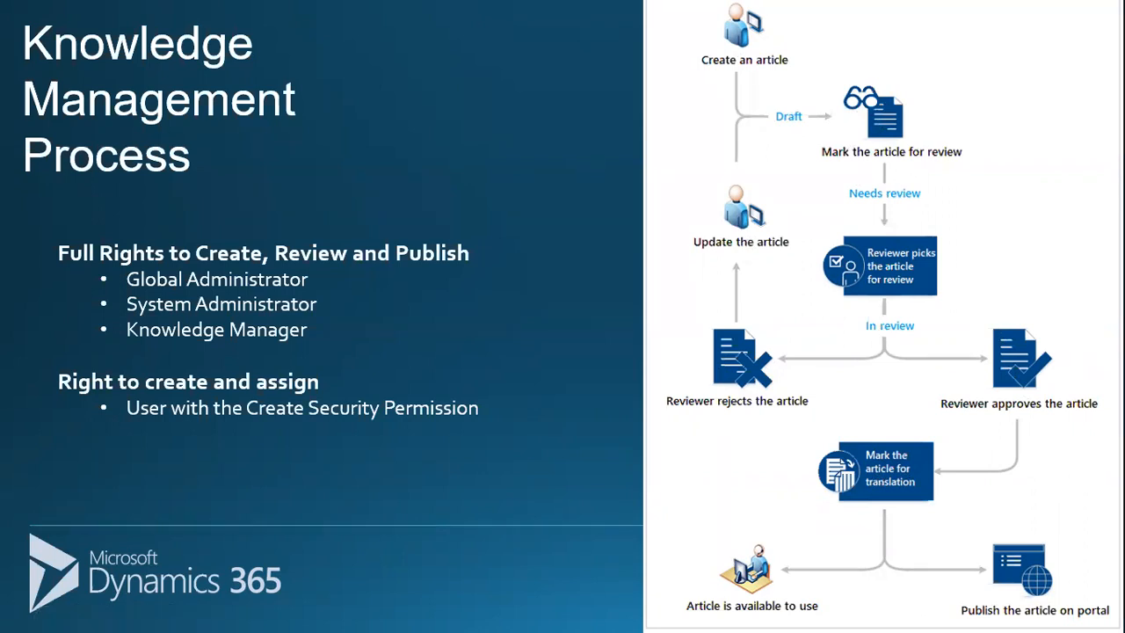
- Set the Cannon Printer - Error 101 article's review to Approved and confirm the approval
key(alt+Tab)
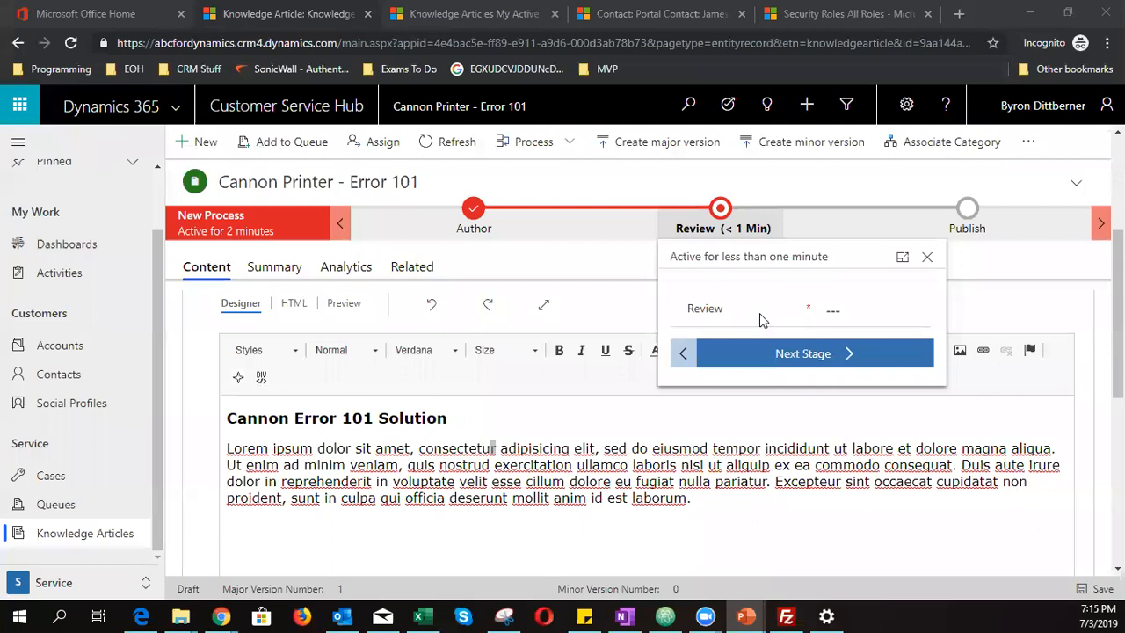
click(840, 322)
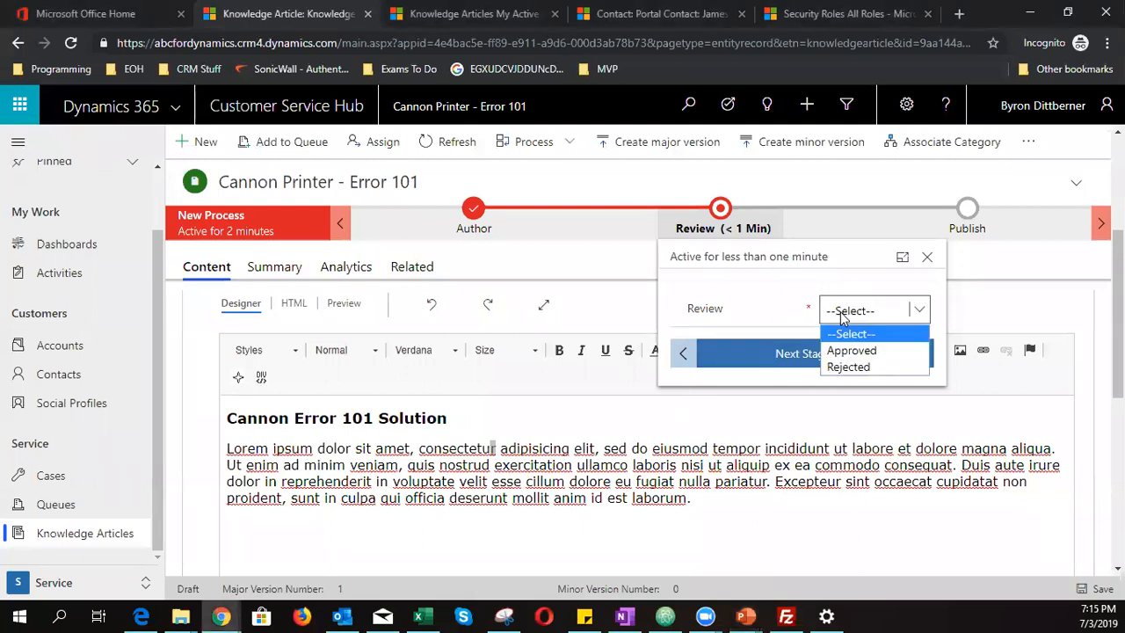
click(847, 352)
click(847, 353)
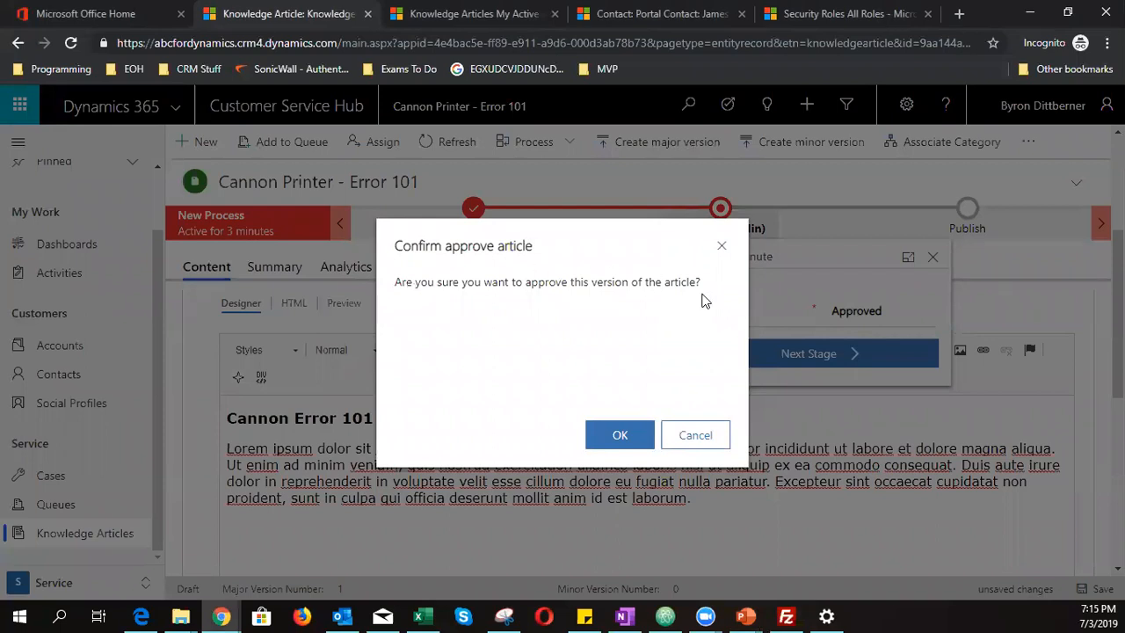
click(622, 440)
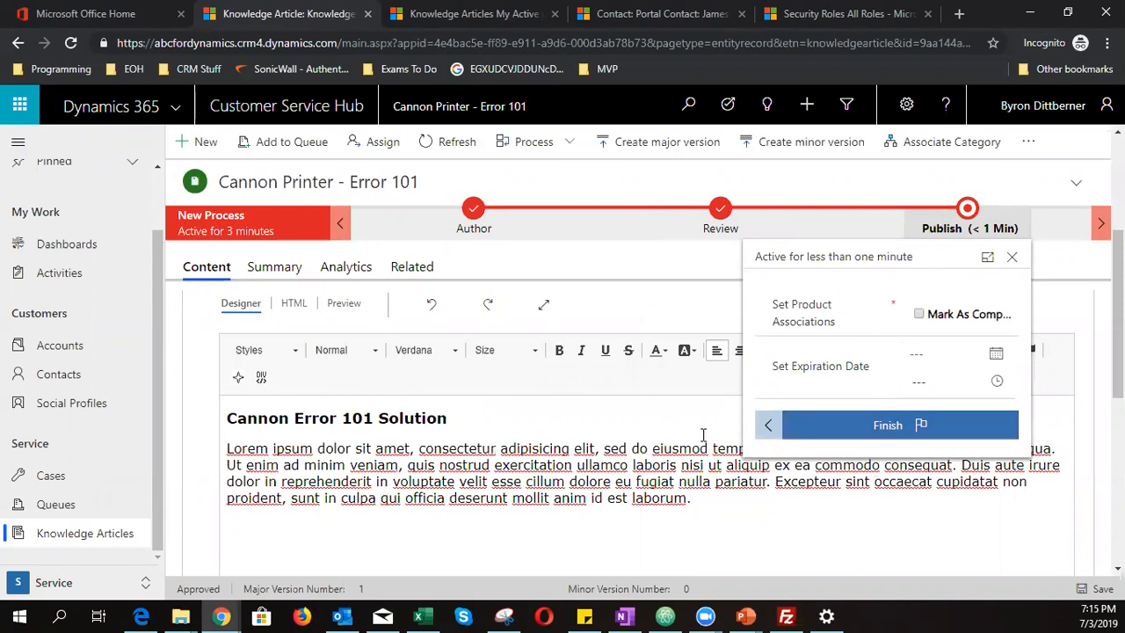
- Close the Publish stage details and show the article's Summary settings
click(1011, 257)
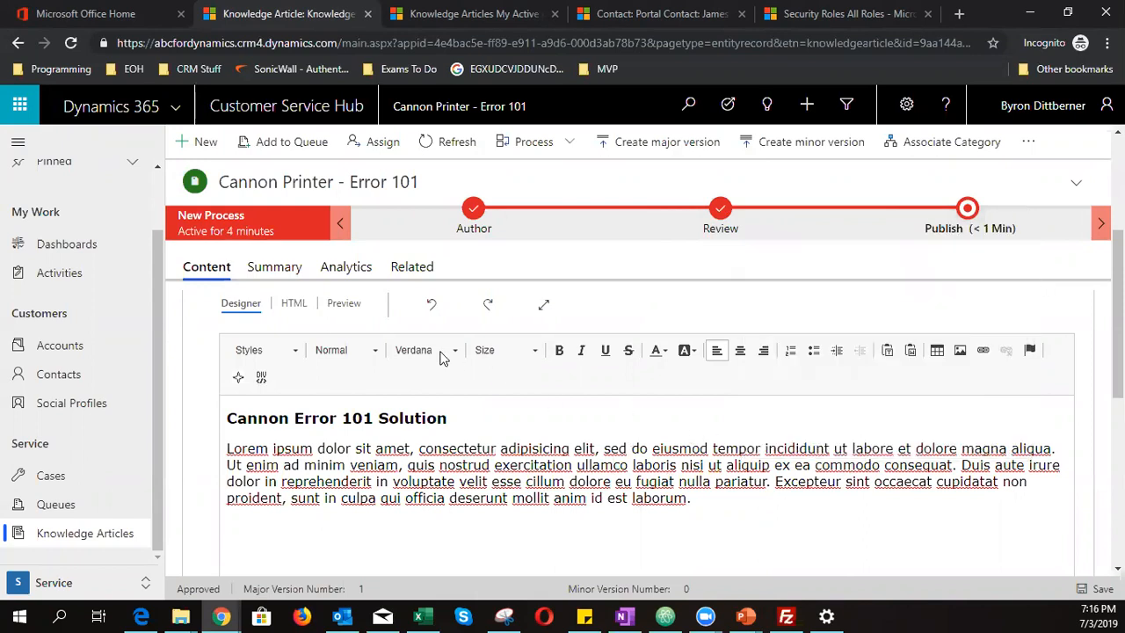
click(287, 278)
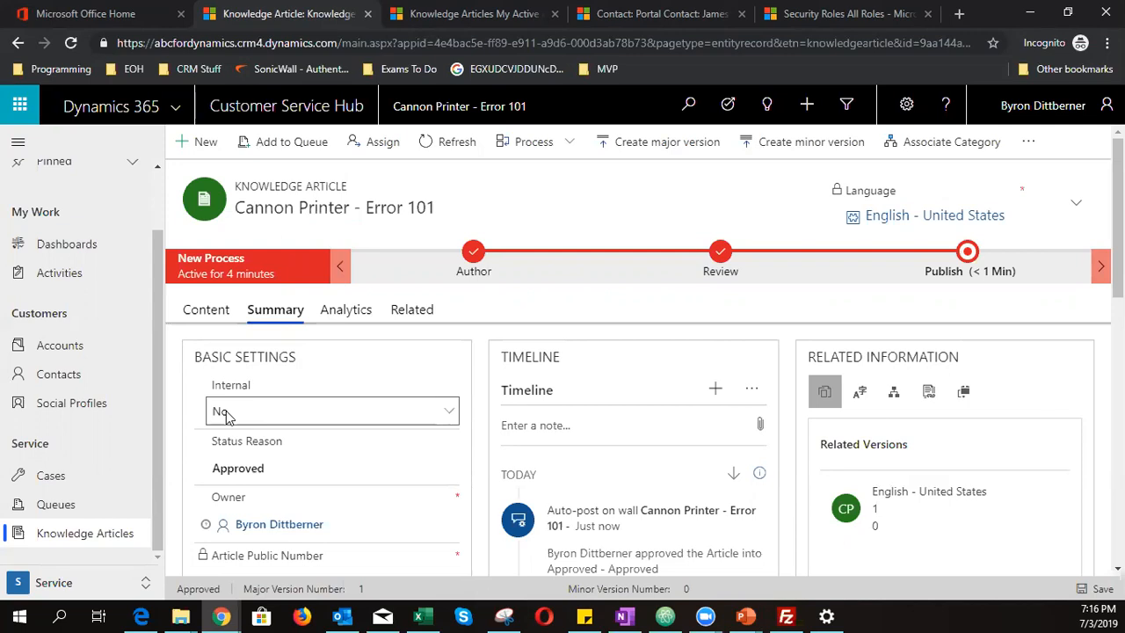
- Set the article's Internal setting to Yes in Basic Settings and review the Summary fields
click(225, 417)
click(233, 452)
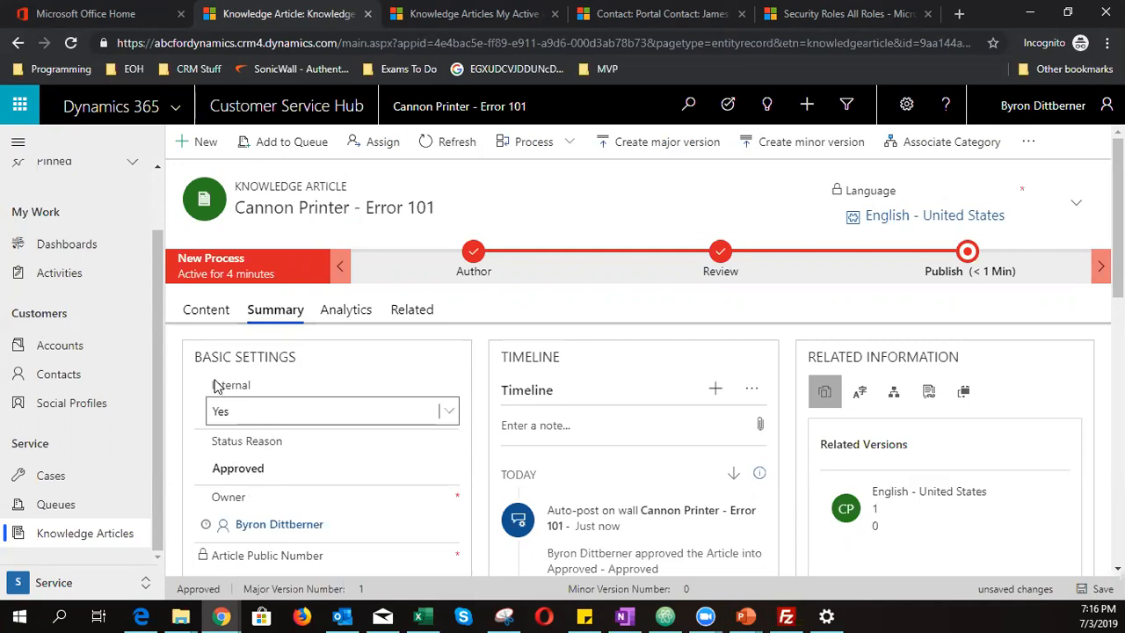
scroll(241, 412, down, 2)
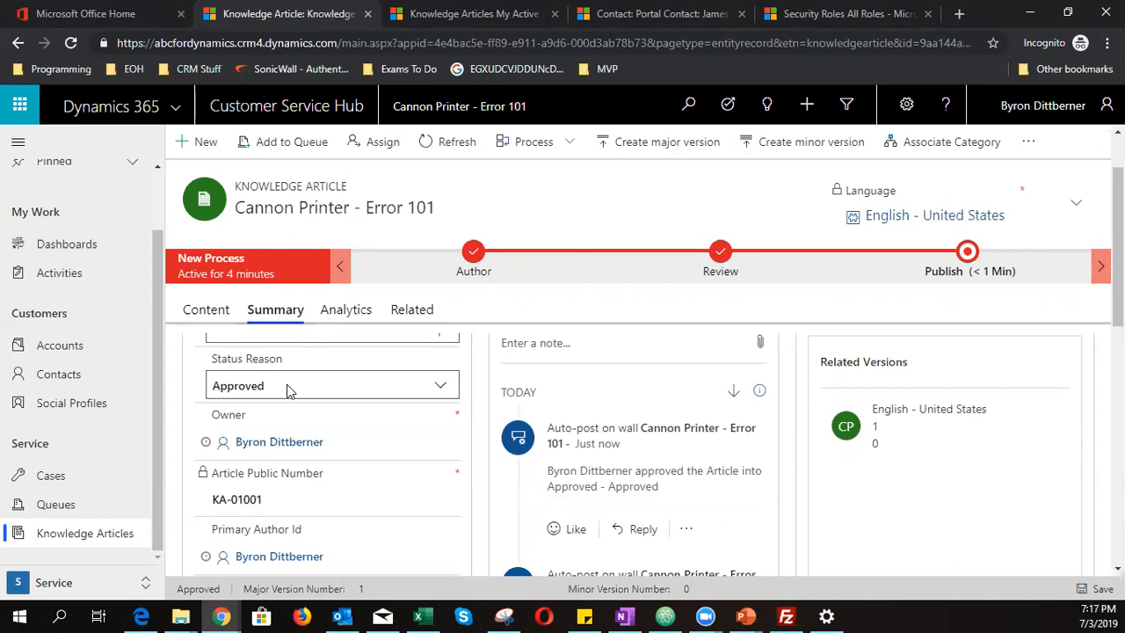
scroll(289, 392, down, 2)
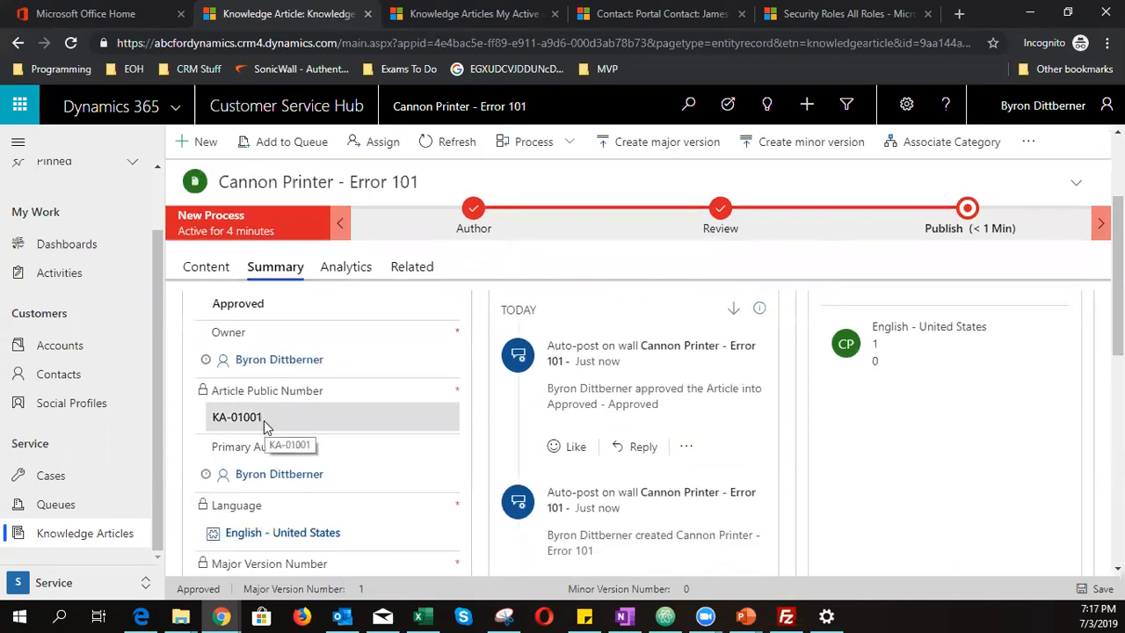
drag(271, 414, 200, 422)
scroll(195, 471, down, 1)
scroll(197, 475, down, 2)
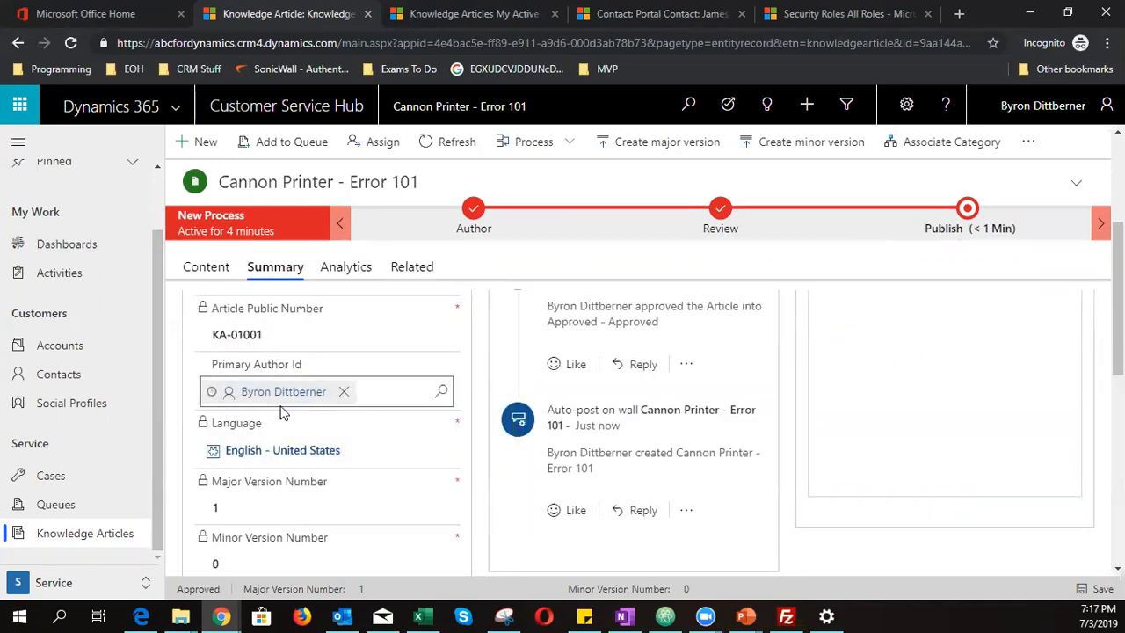
scroll(361, 475, down, 2)
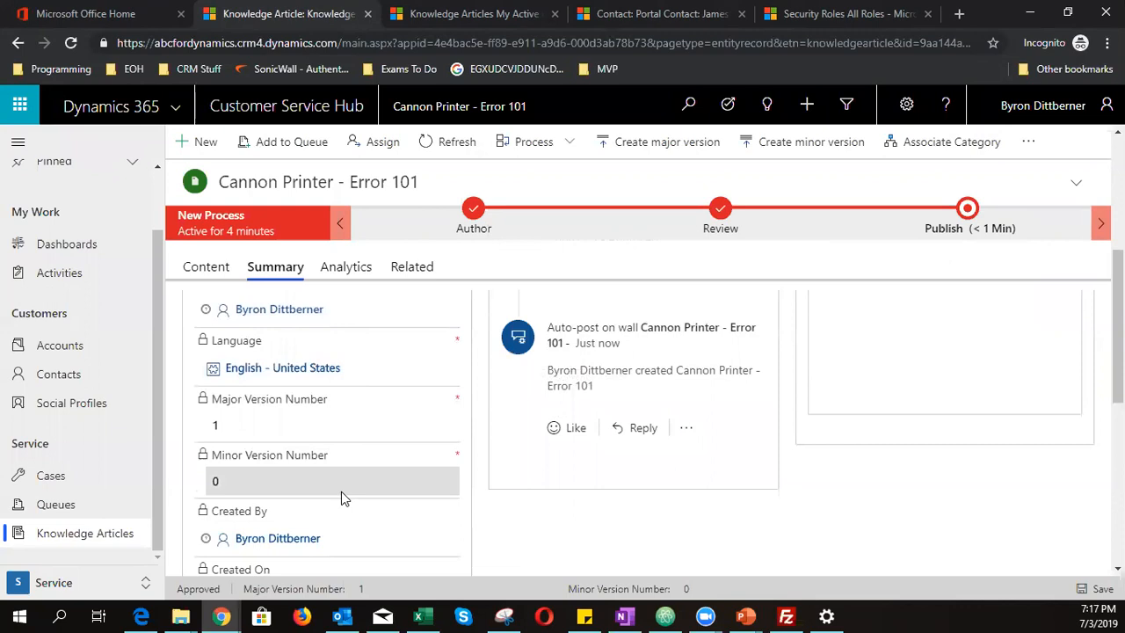
scroll(343, 495, down, 6)
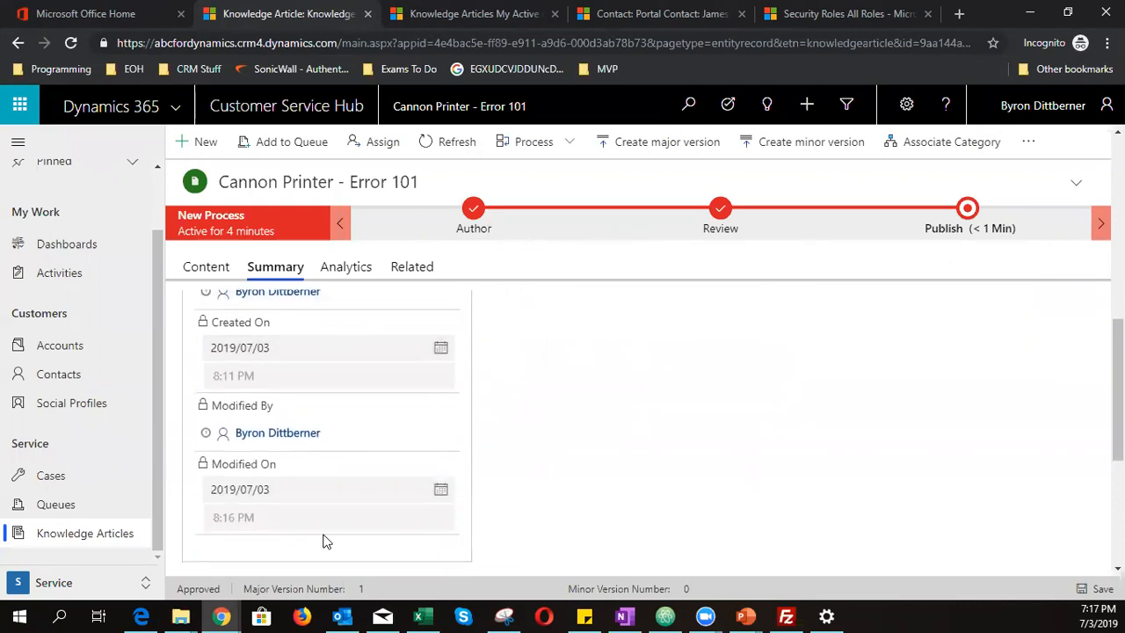
scroll(415, 499, up, 6)
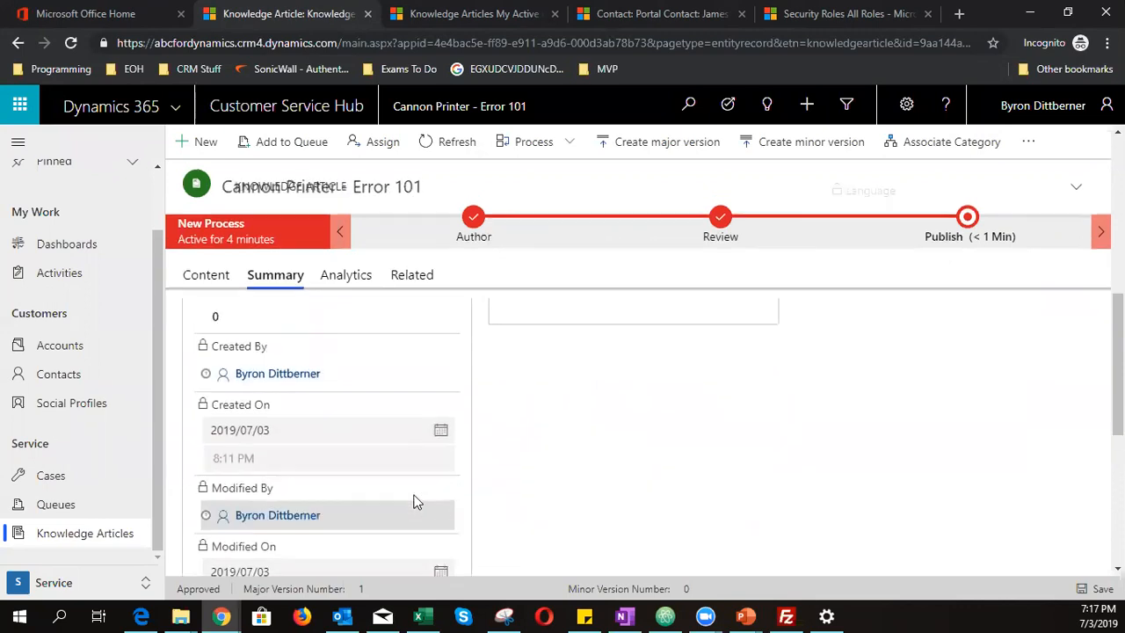
scroll(415, 500, up, 6)
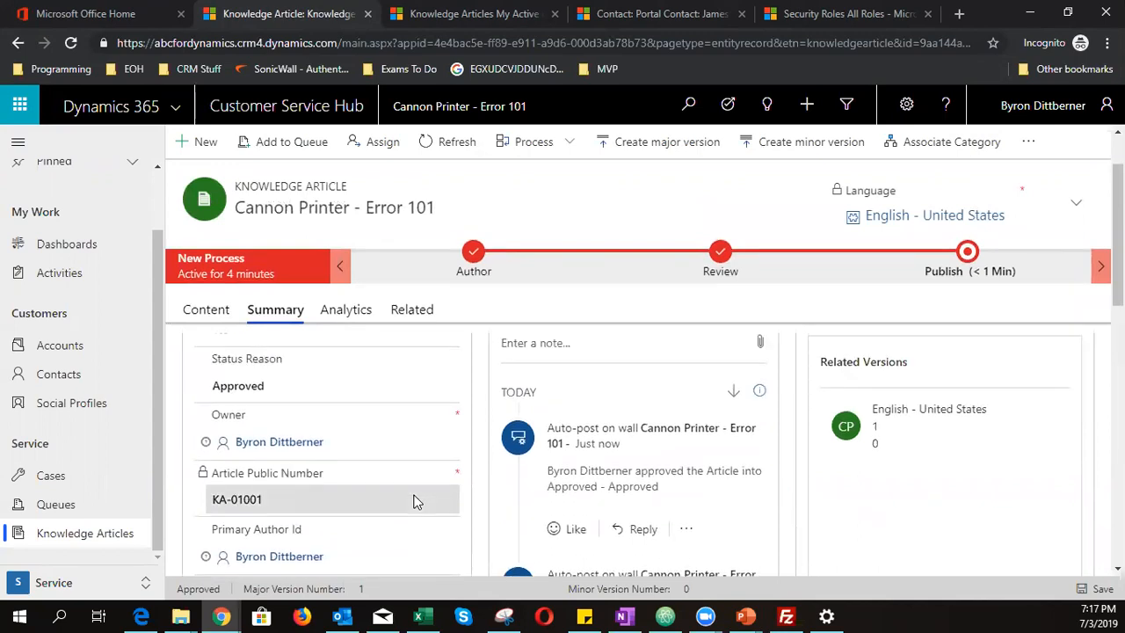
scroll(445, 474, up, 2)
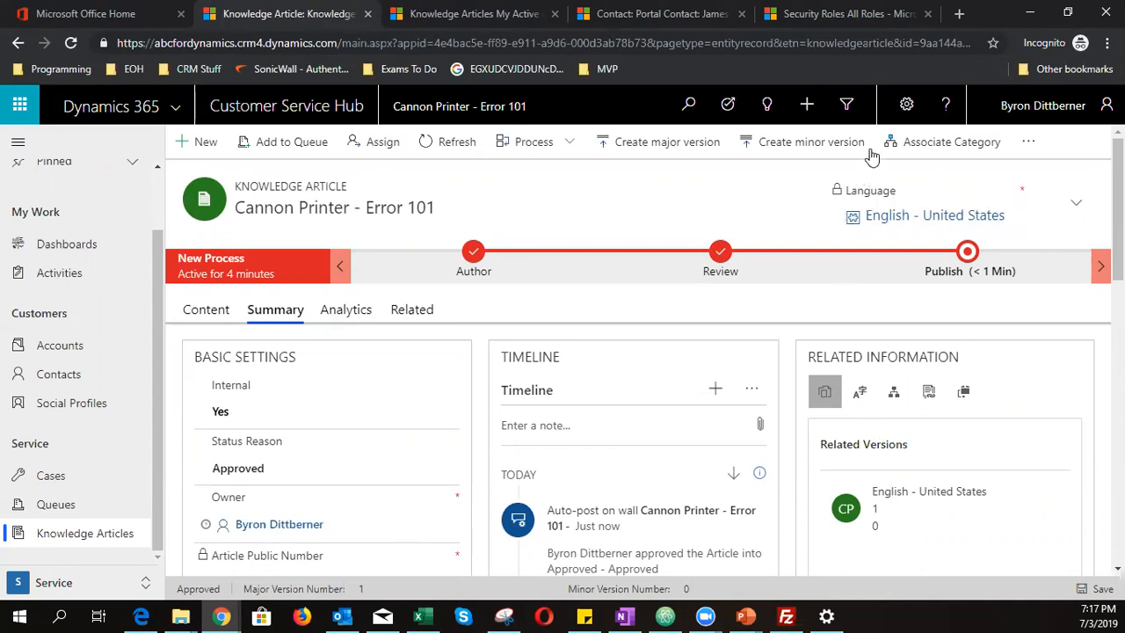
click(933, 146)
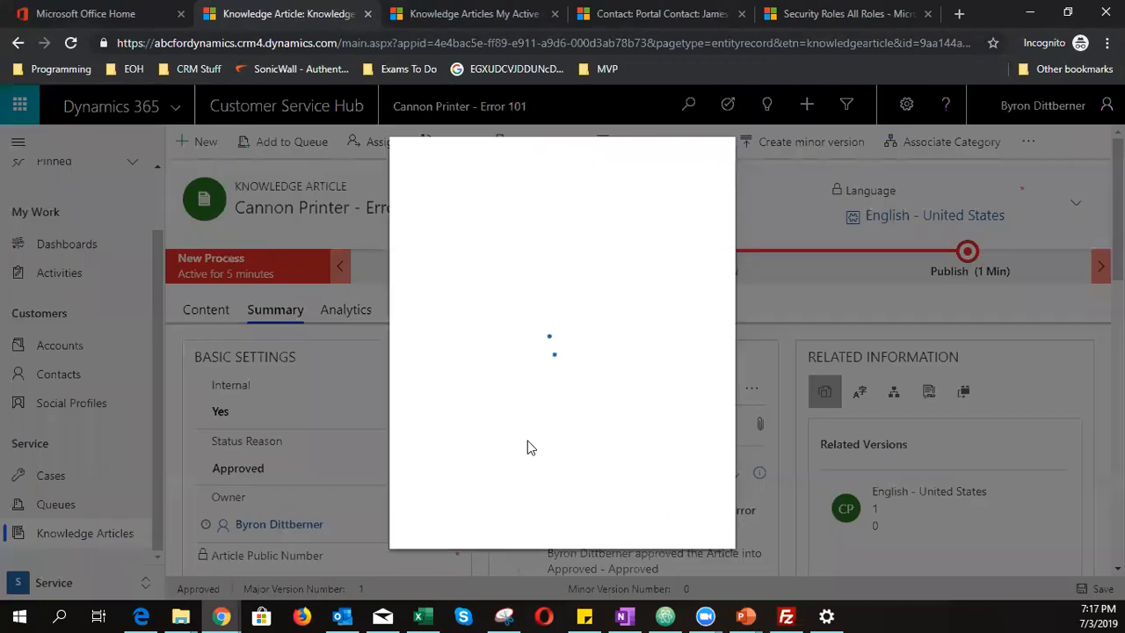
click(601, 211)
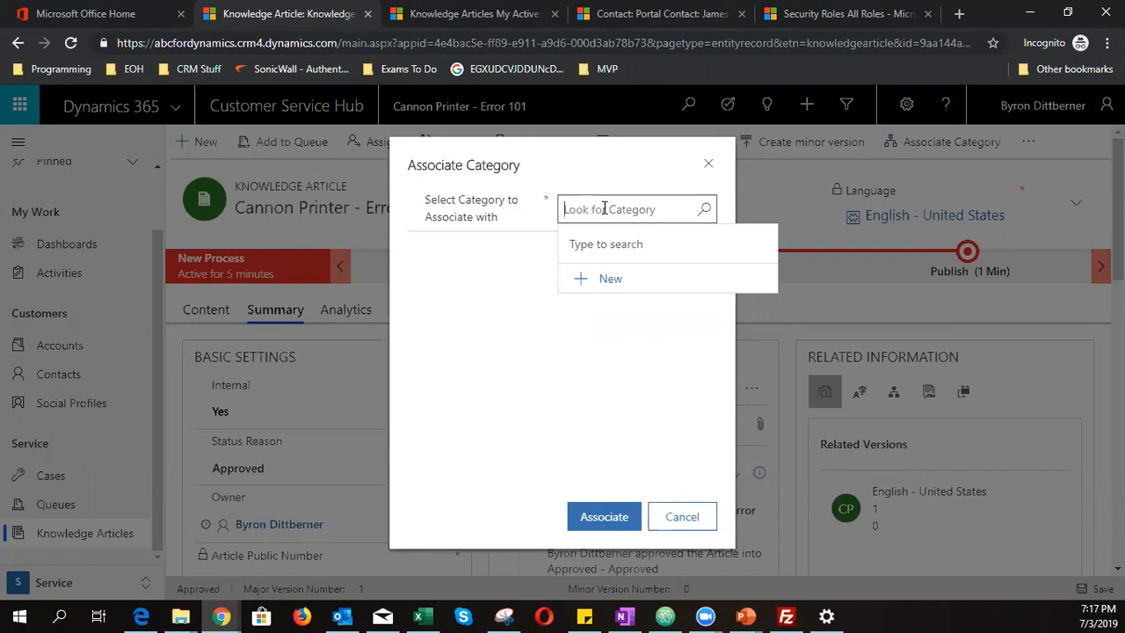
click(704, 209)
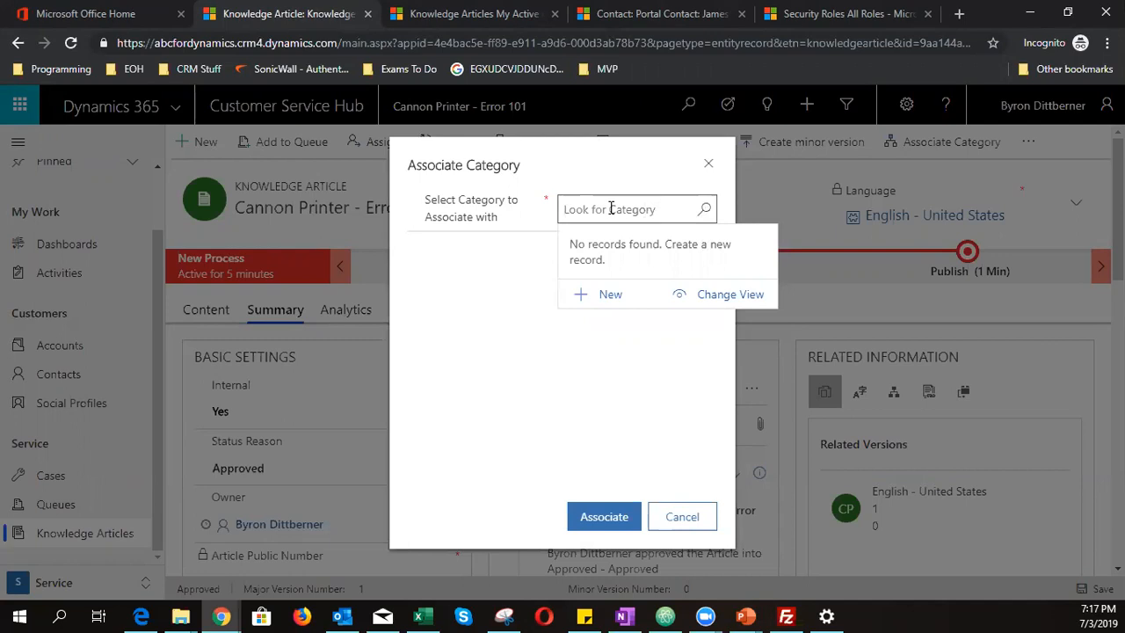
text(Service)
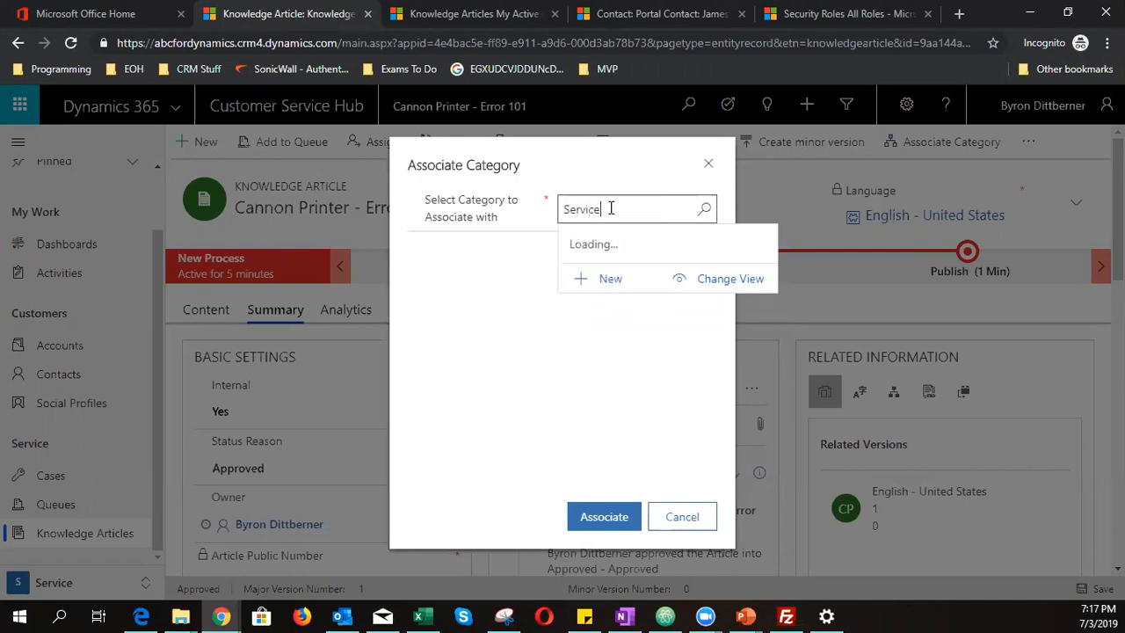
drag(611, 208, 452, 226)
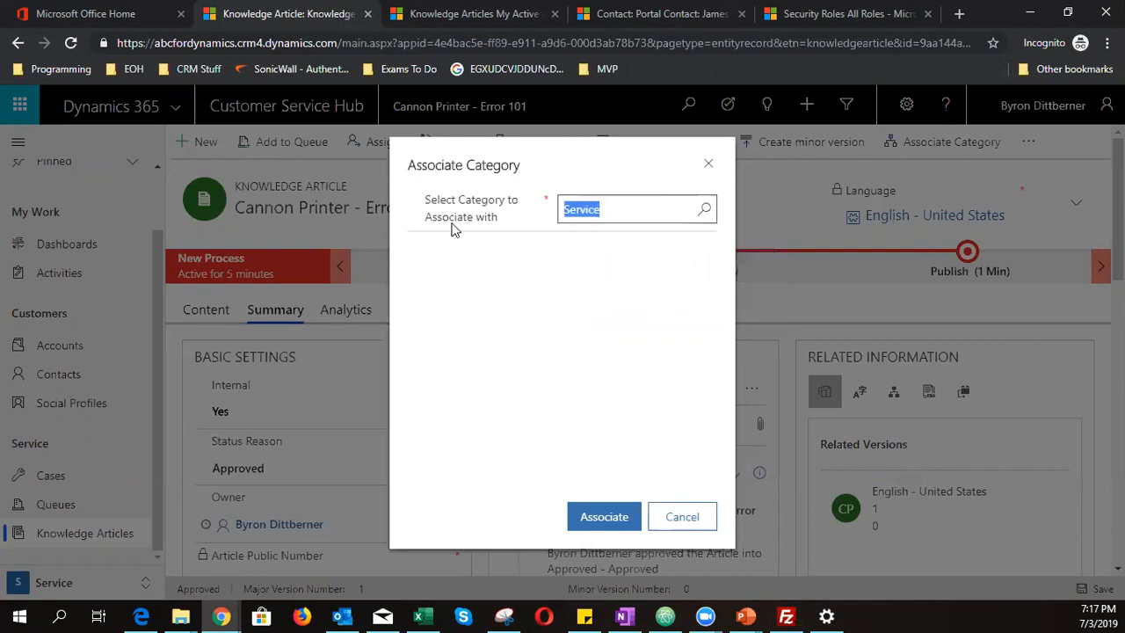
click(708, 167)
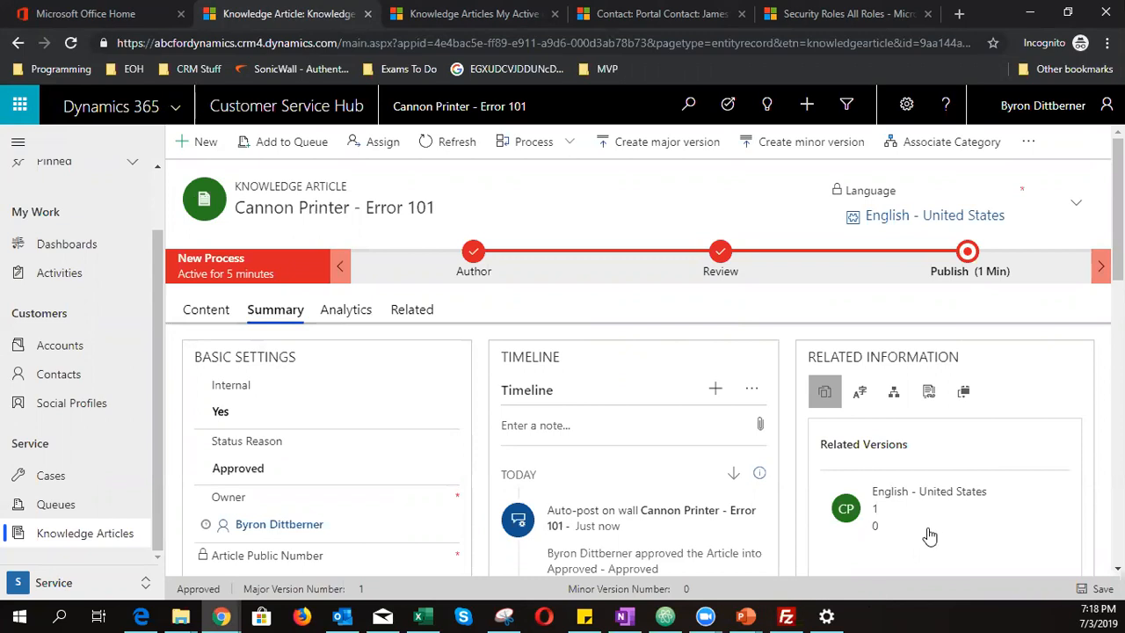
click(967, 255)
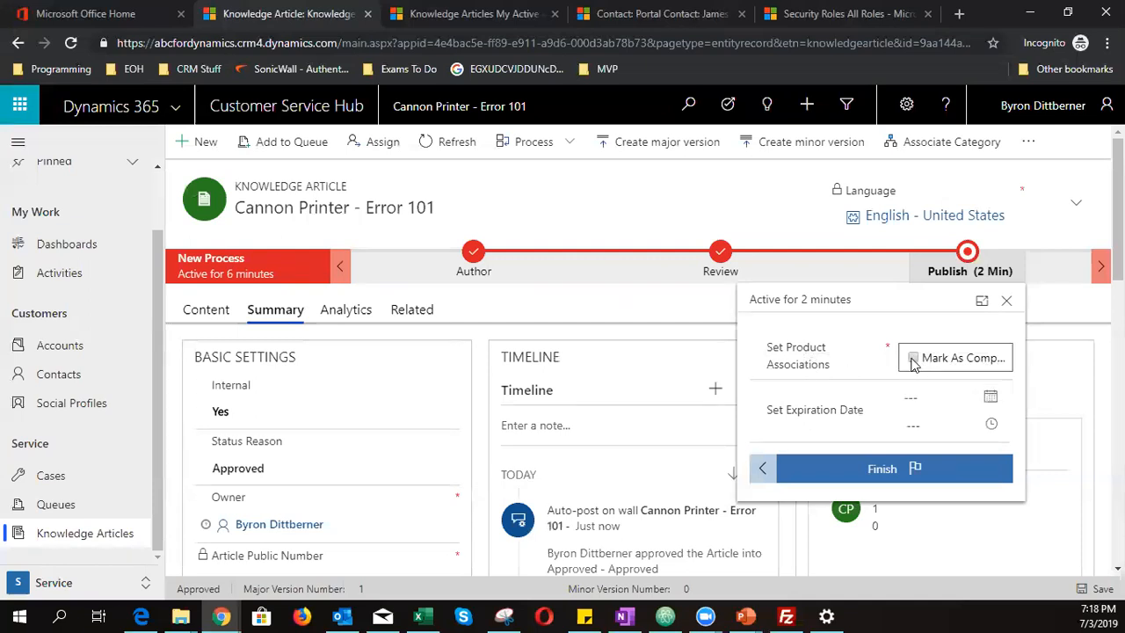
- Mark product associations complete, leave Expiration Date empty, and finish the Publish stage
click(915, 362)
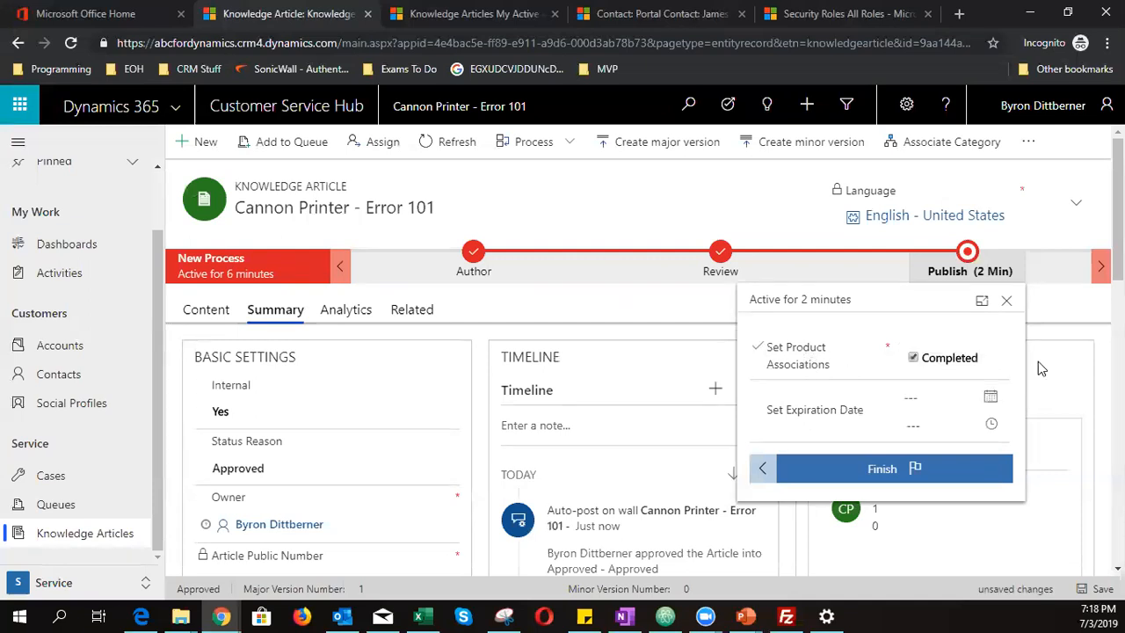
click(936, 400)
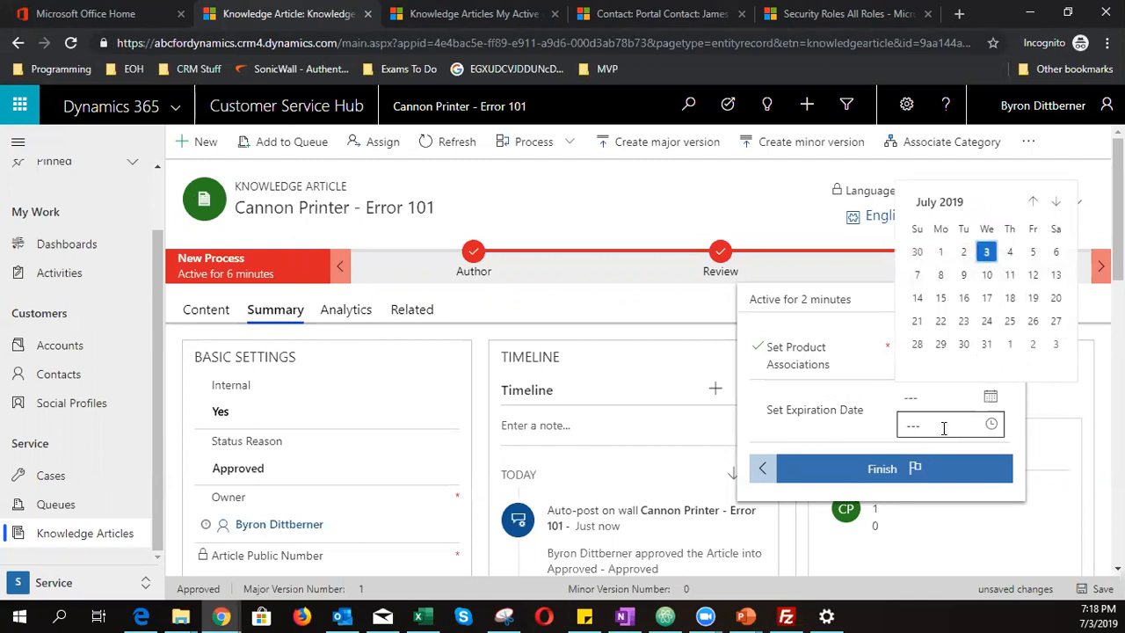
click(861, 432)
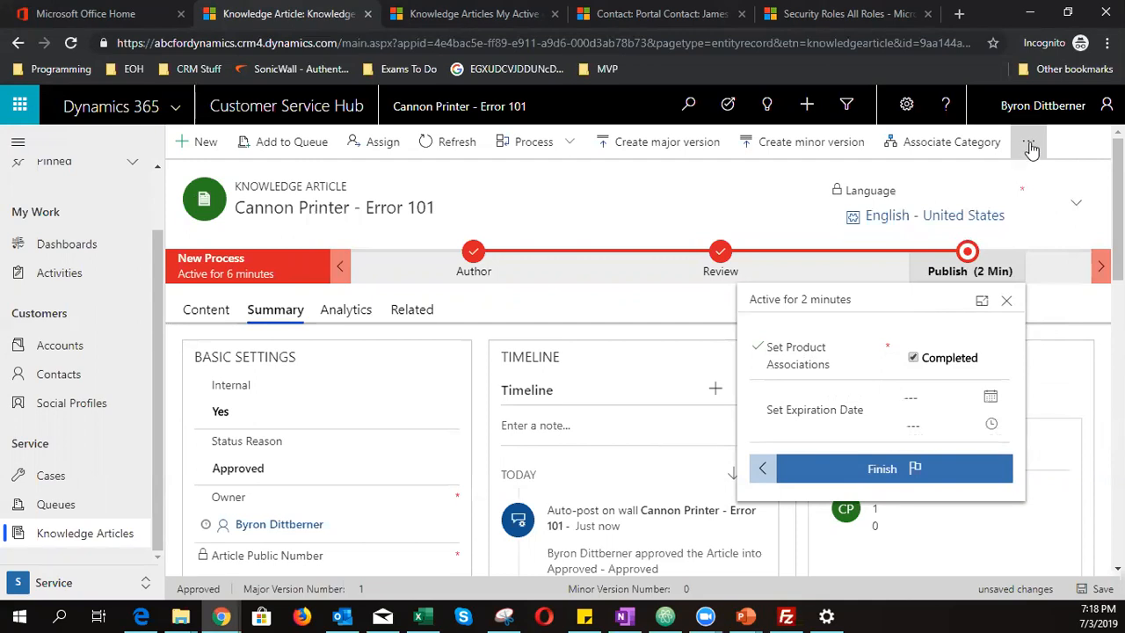
click(1013, 476)
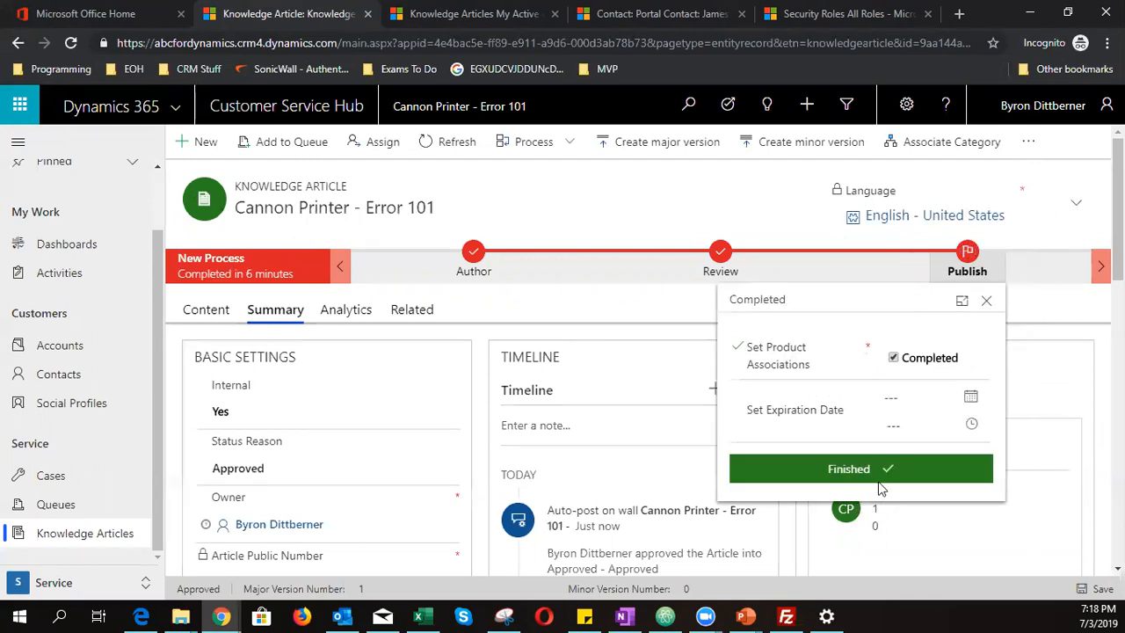
click(987, 302)
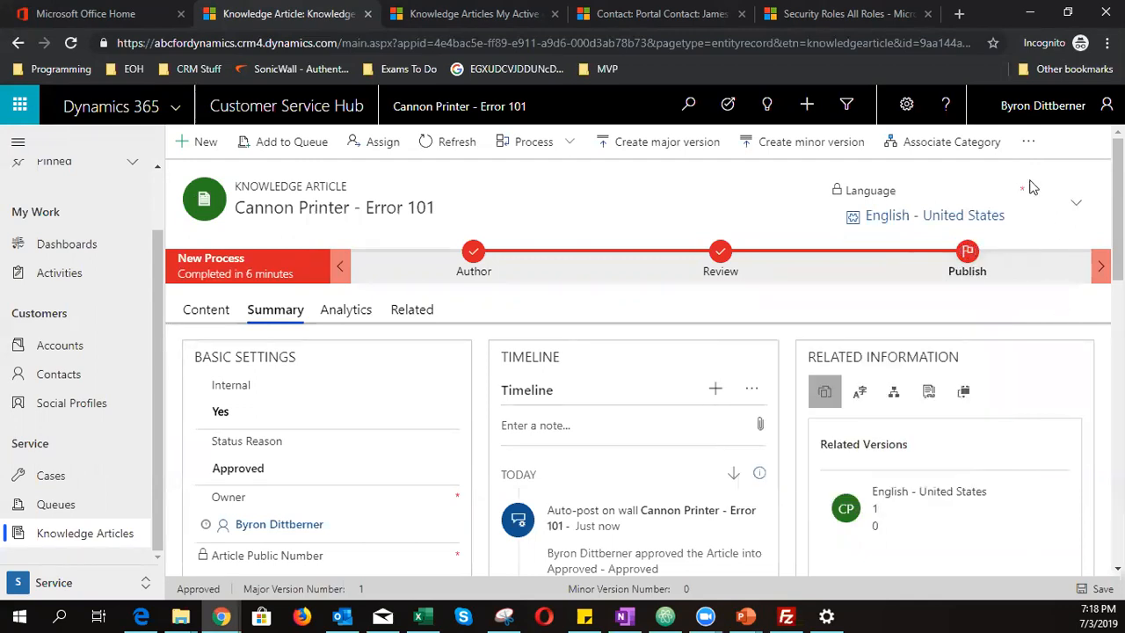
click(1022, 142)
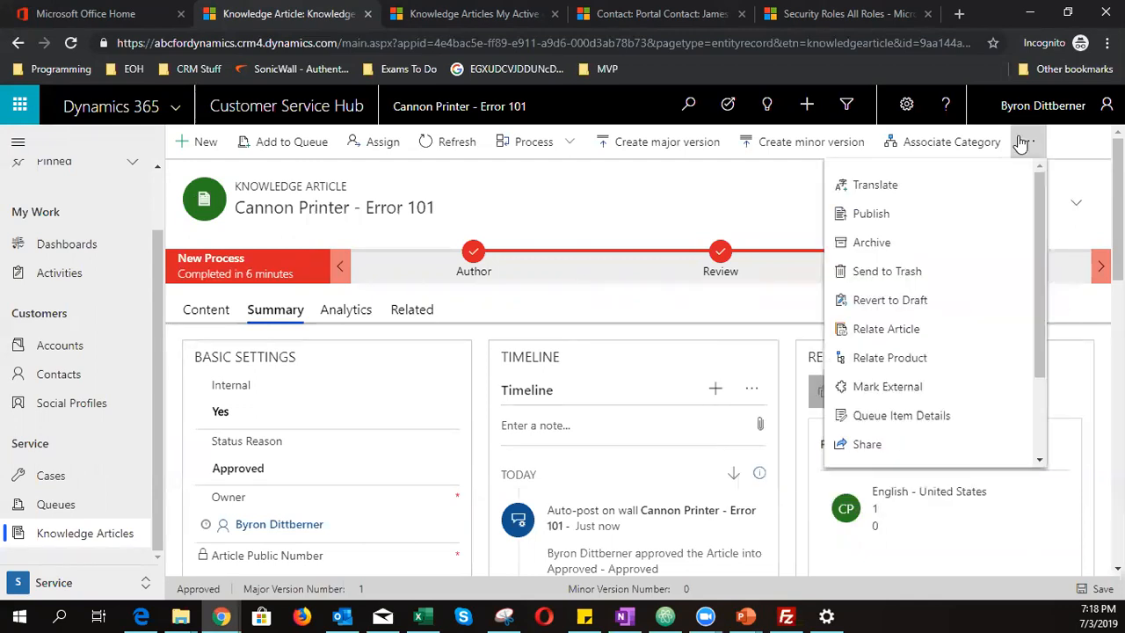
- Publish the article now with Published status, then reload the article page
click(885, 215)
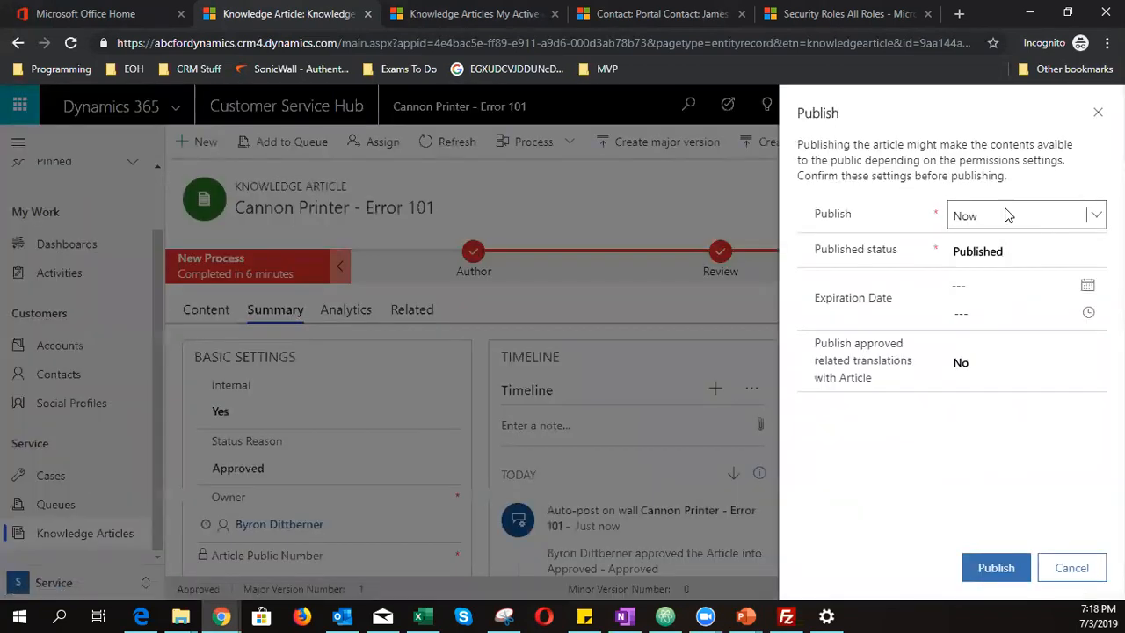
click(1008, 215)
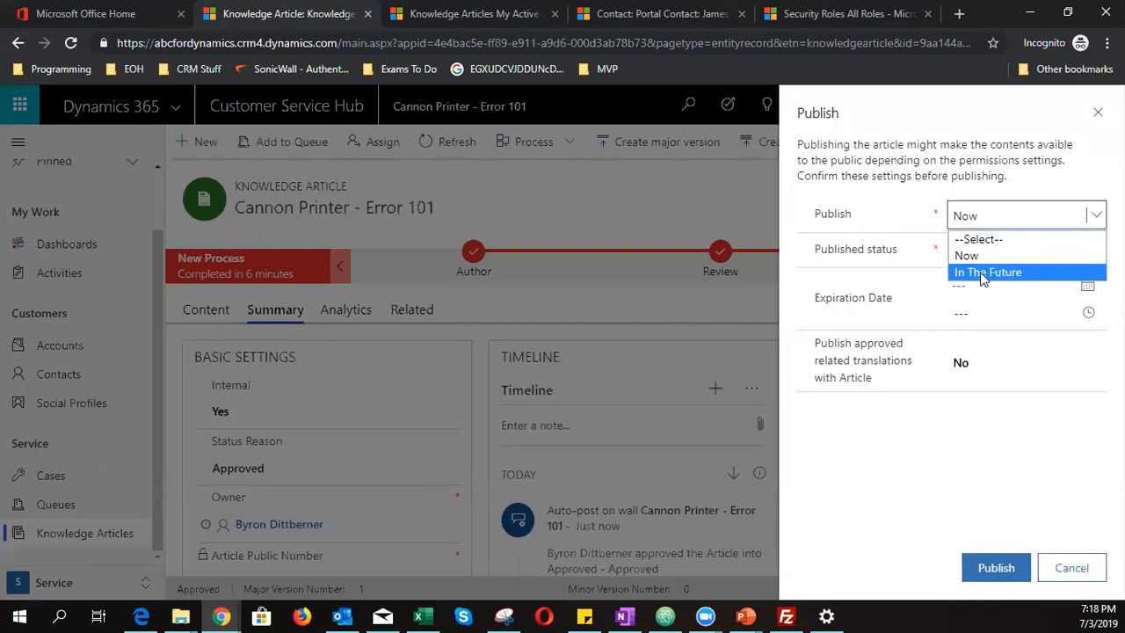
click(1006, 220)
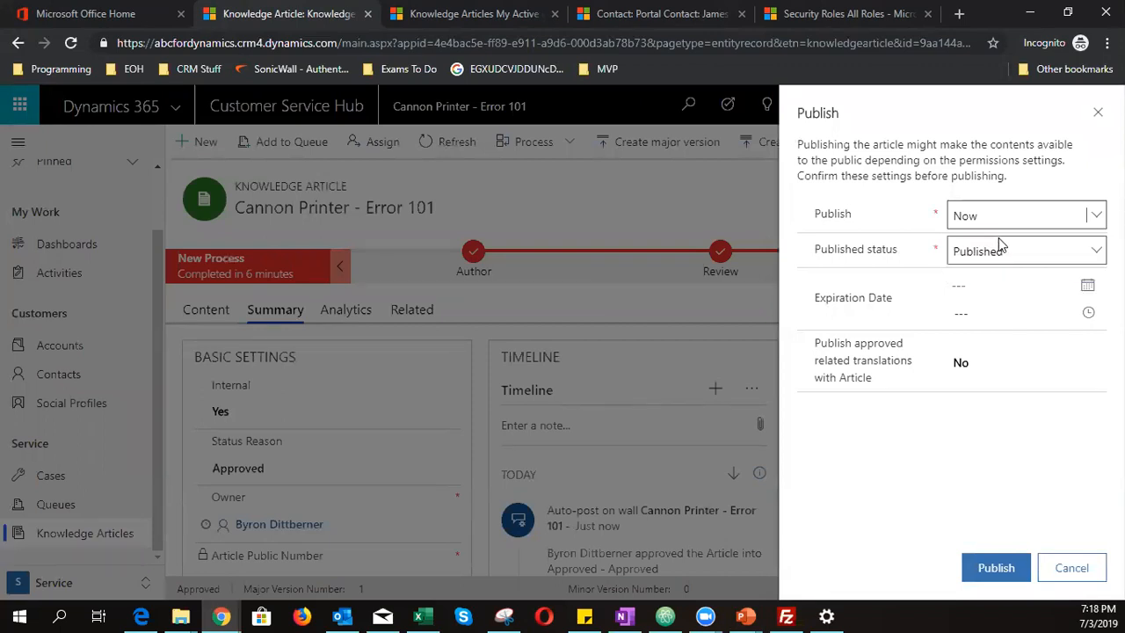
click(1003, 239)
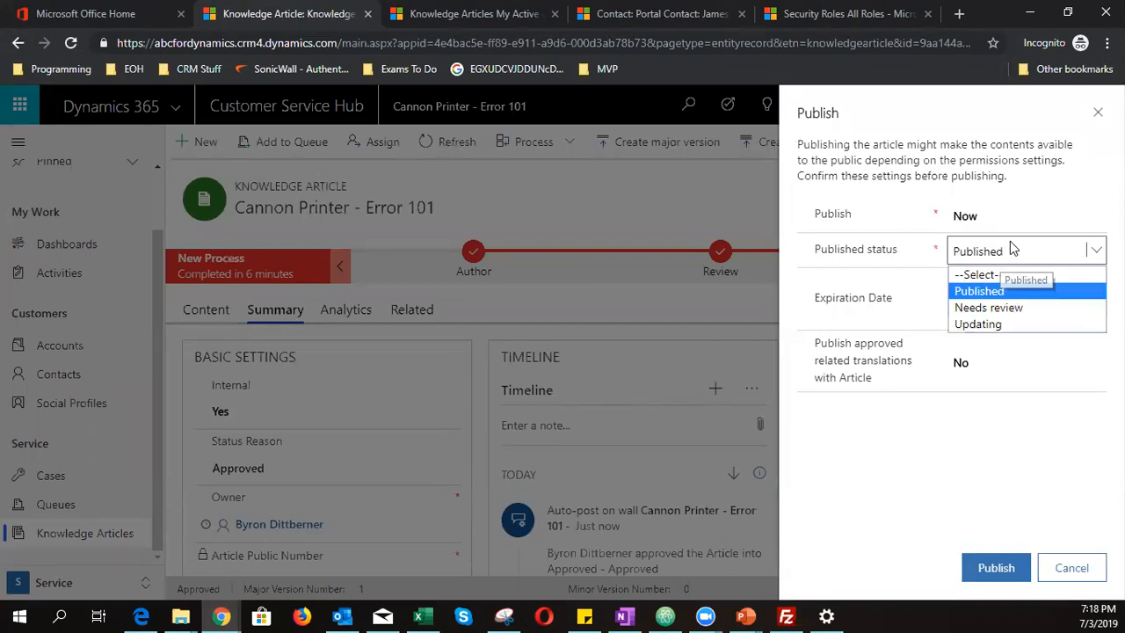
click(992, 296)
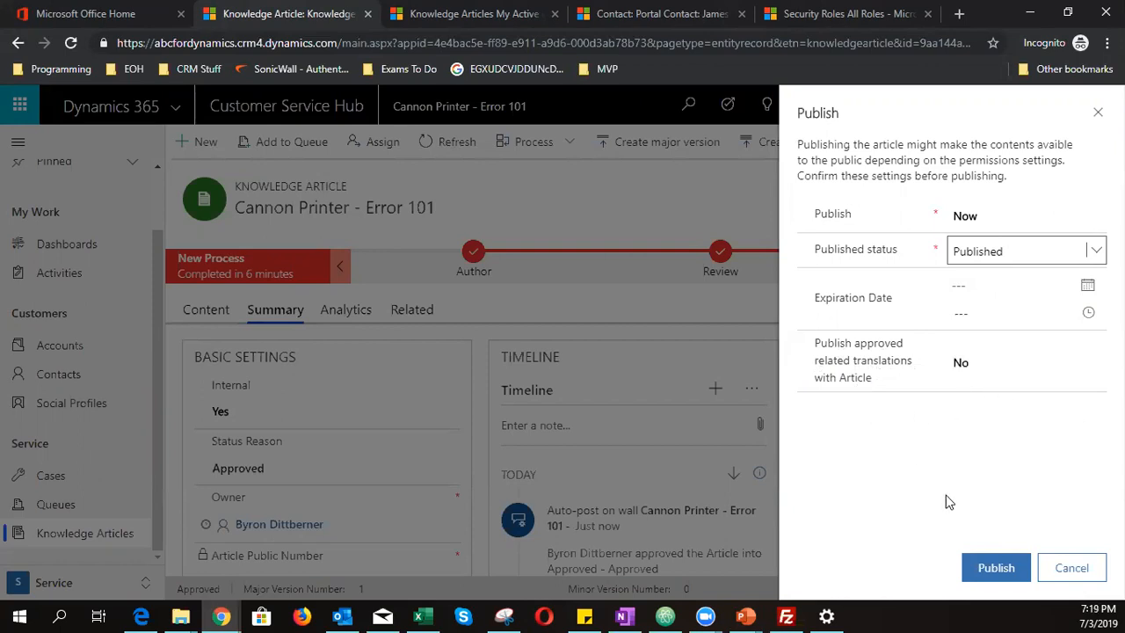
click(996, 568)
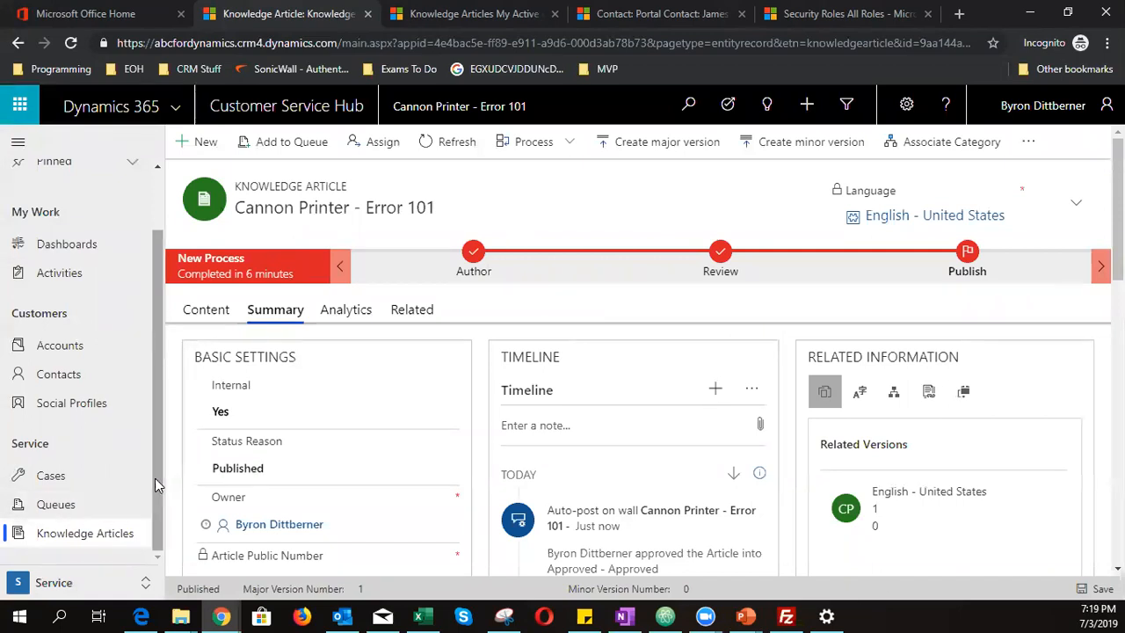
click(71, 43)
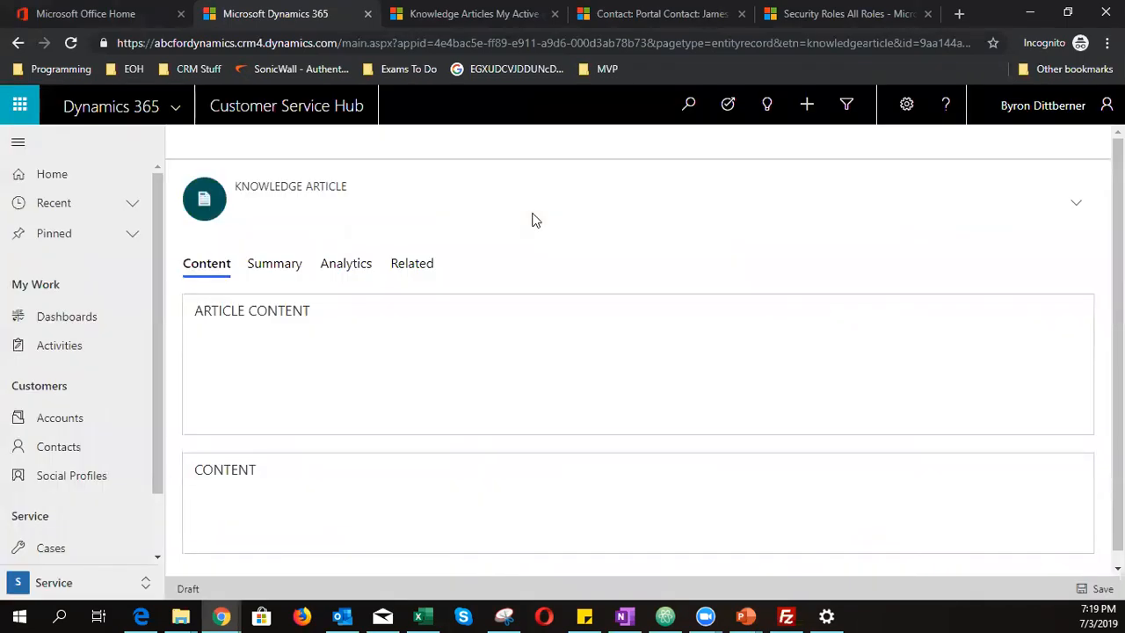
- Open the 'Printer is not working' case from Cases and look over its description
click(51, 547)
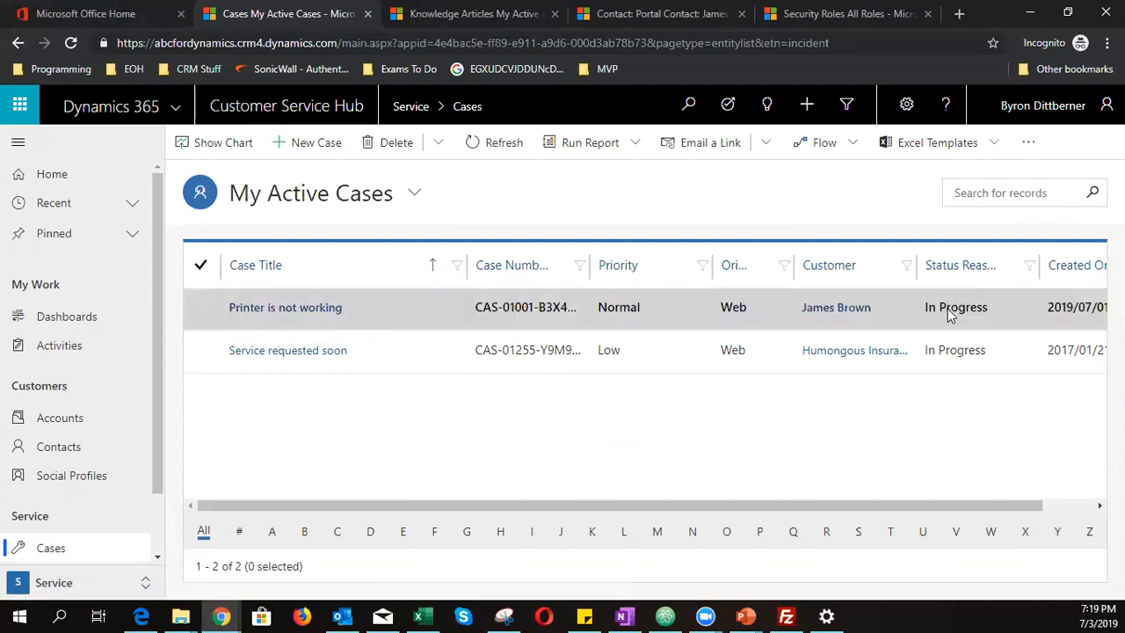
click(321, 310)
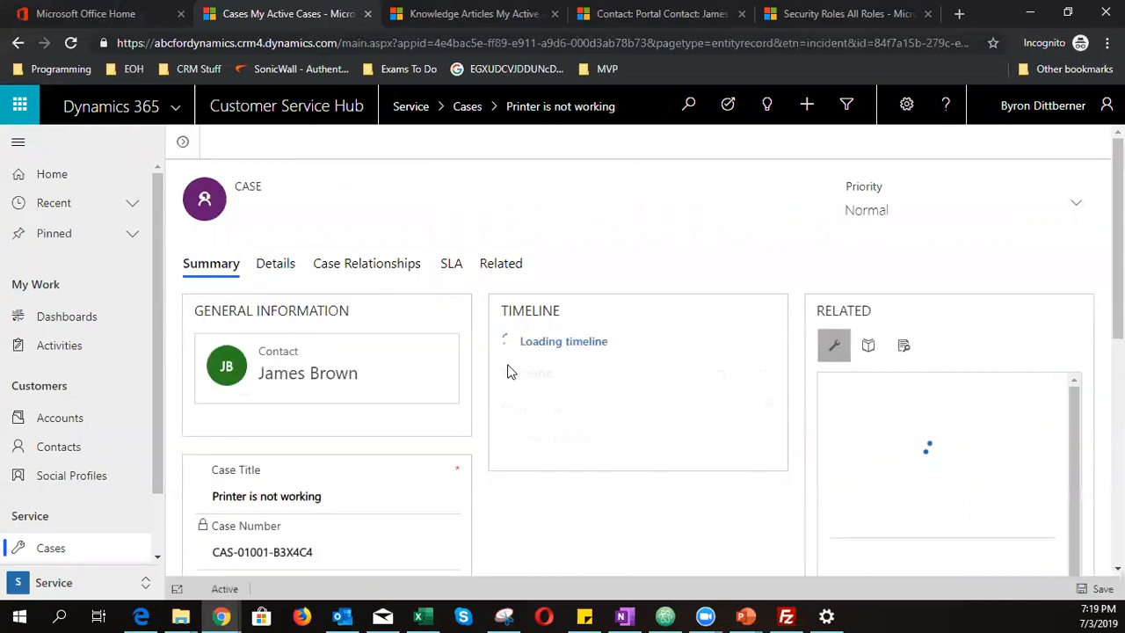
scroll(487, 396, down, 1)
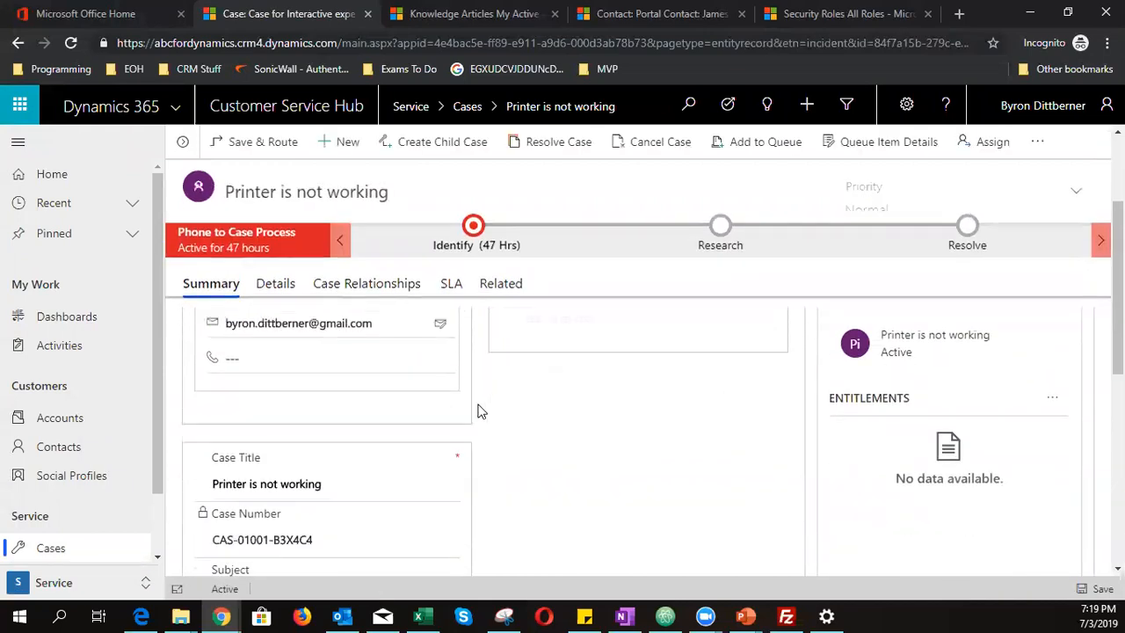
scroll(334, 503, down, 5)
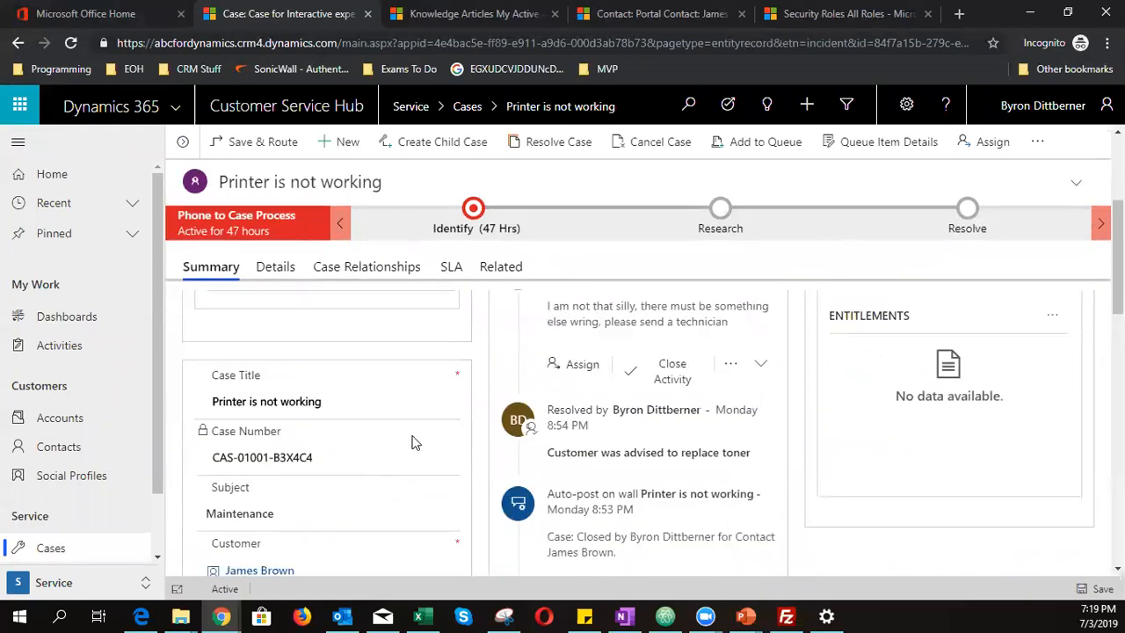
scroll(324, 484, down, 3)
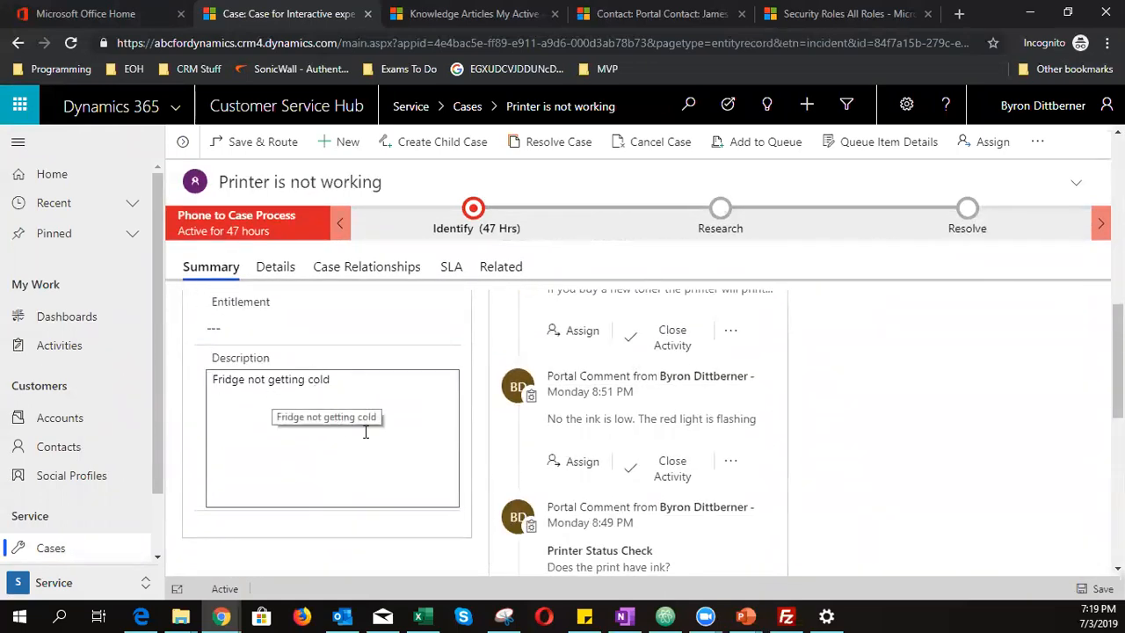
scroll(375, 436, up, 1)
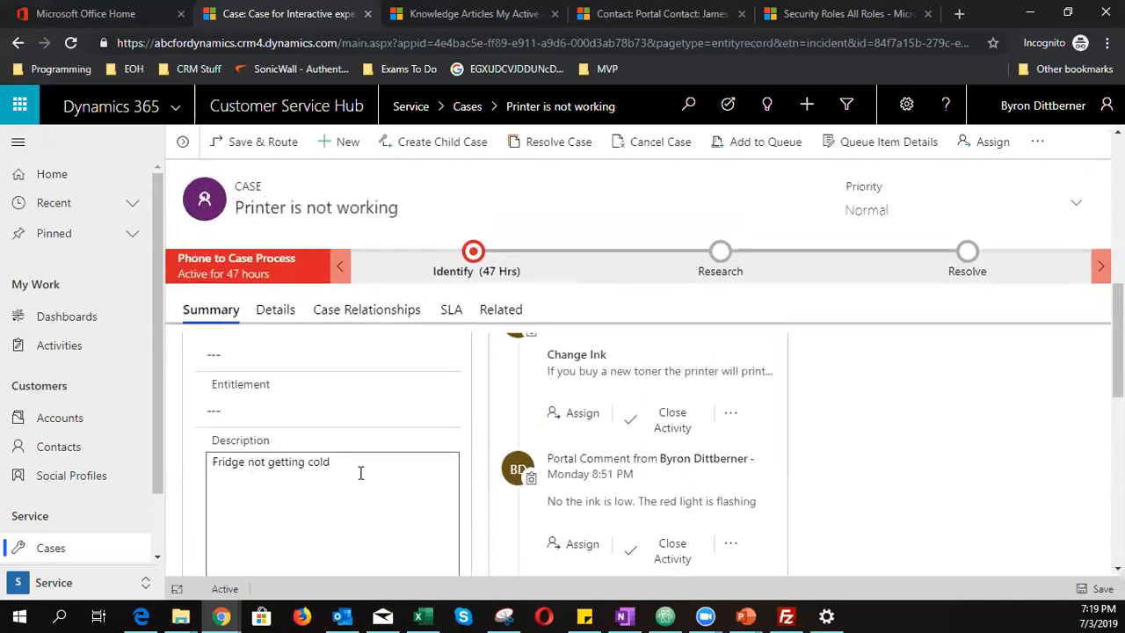
drag(334, 465, 130, 482)
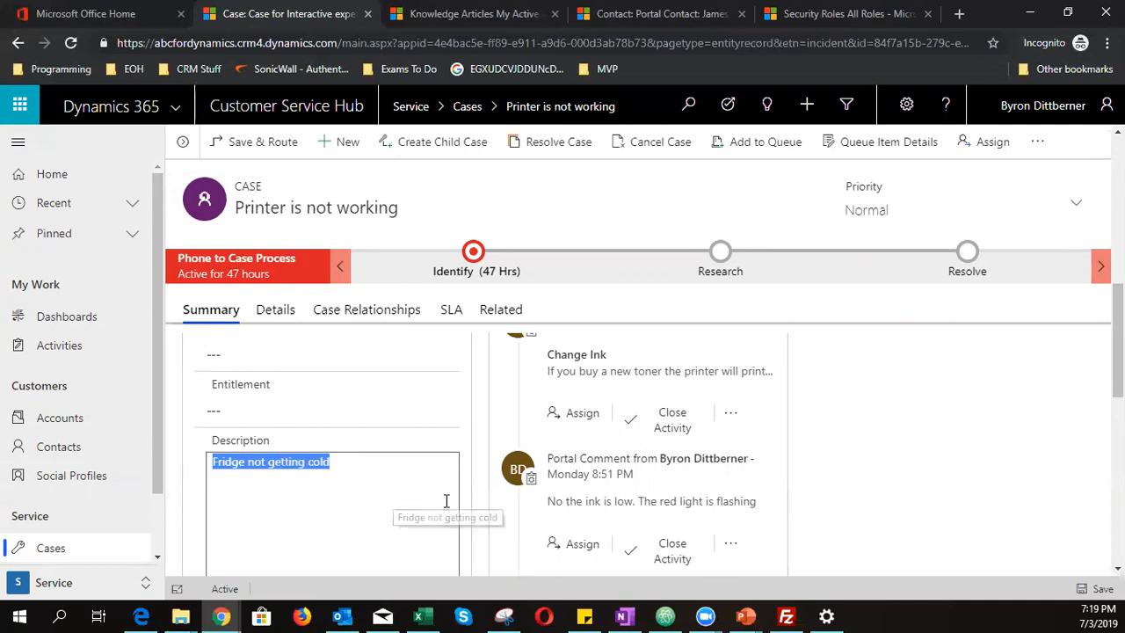
scroll(445, 500, up, 2)
scroll(446, 500, up, 3)
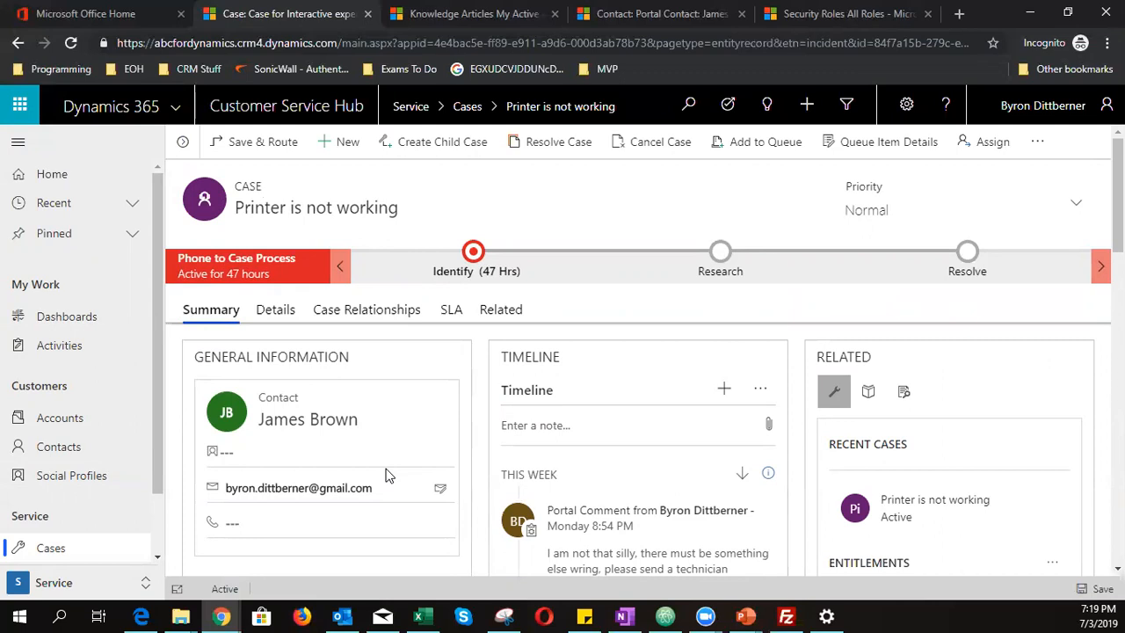
click(869, 395)
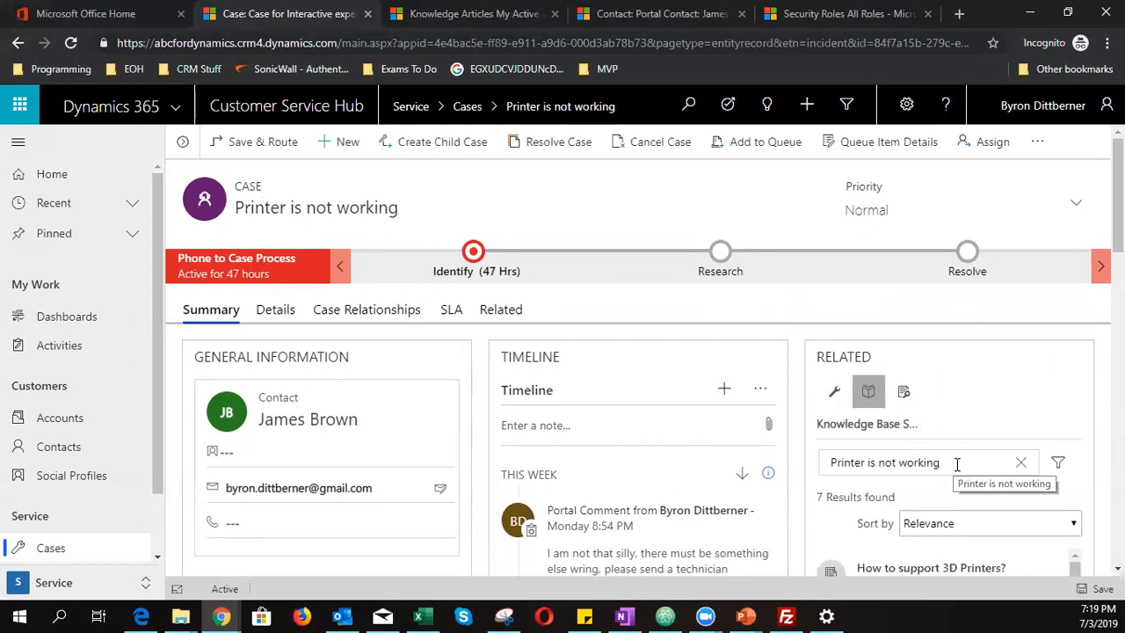
- Search the case's knowledge base for 'error101'
click(1020, 463)
text(error101)
scroll(951, 474, down, 1)
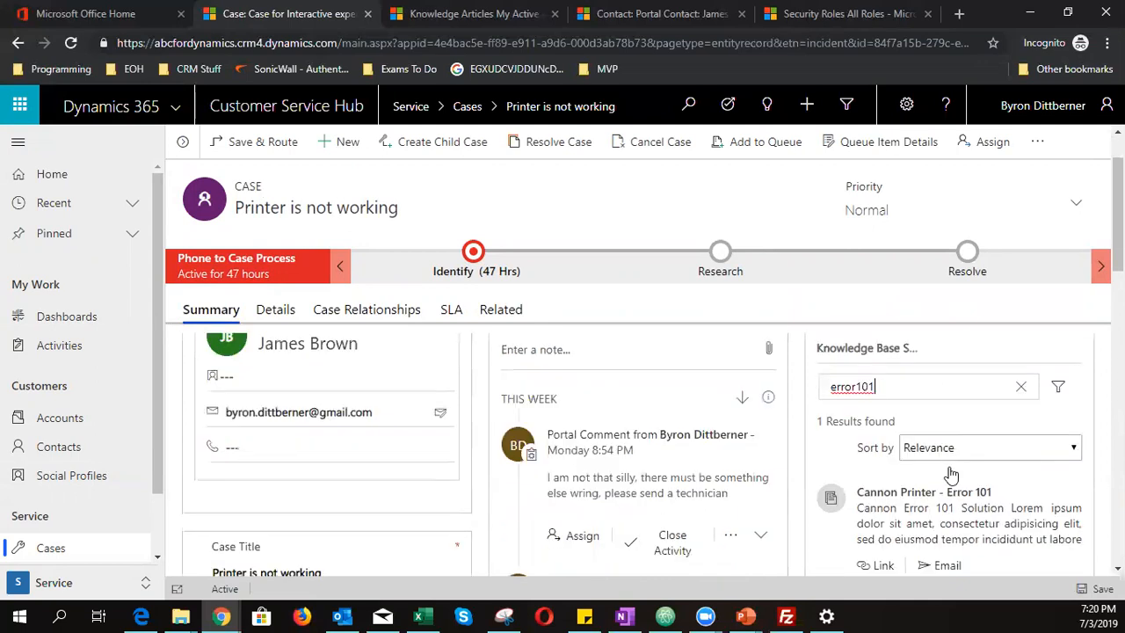
scroll(952, 475, down, 1)
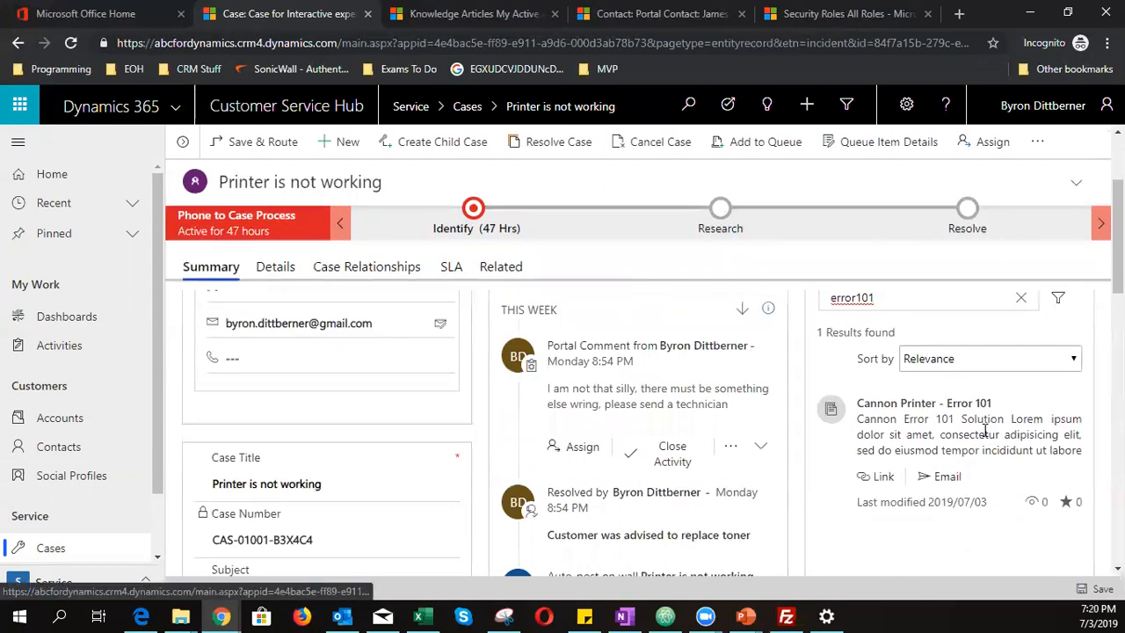
- Open the Cannon Printer - Error 101 result and link it to the case for emailing
click(983, 406)
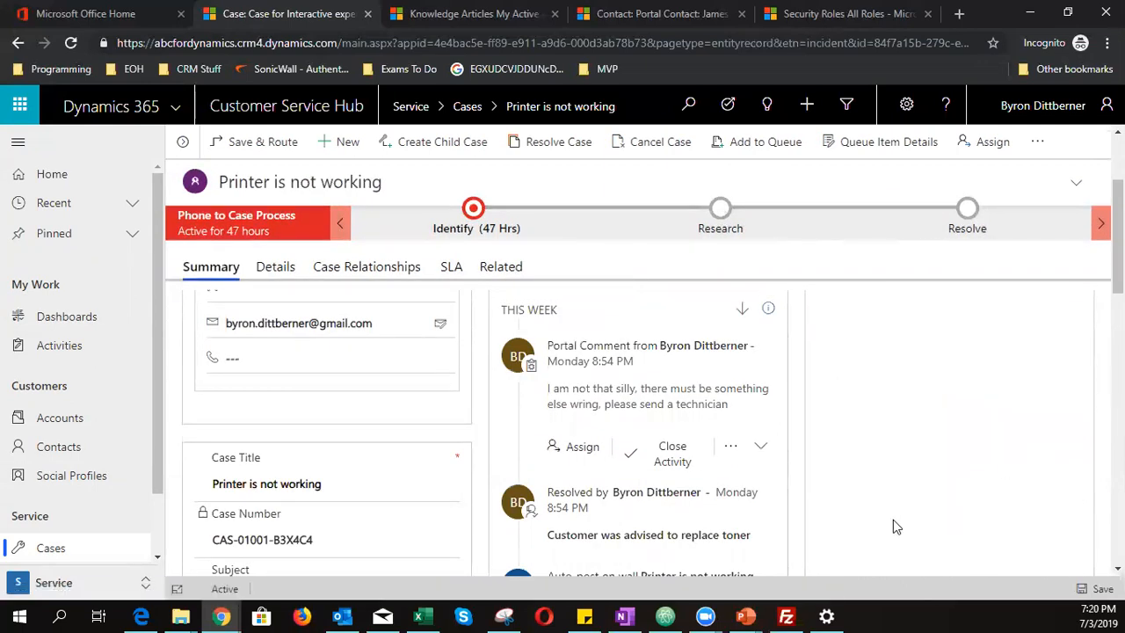
scroll(857, 500, down, 3)
scroll(856, 498, up, 3)
scroll(839, 464, down, 3)
scroll(840, 464, up, 3)
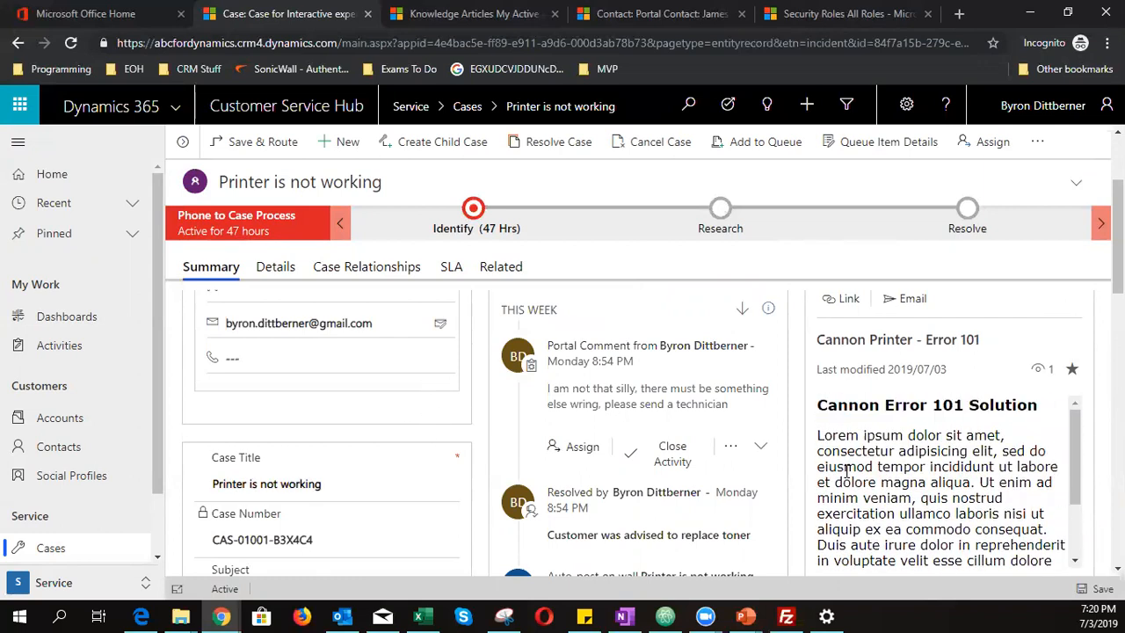
scroll(847, 472, down, 2)
scroll(796, 498, down, 2)
scroll(796, 499, down, 1)
scroll(796, 498, up, 3)
scroll(903, 474, up, 2)
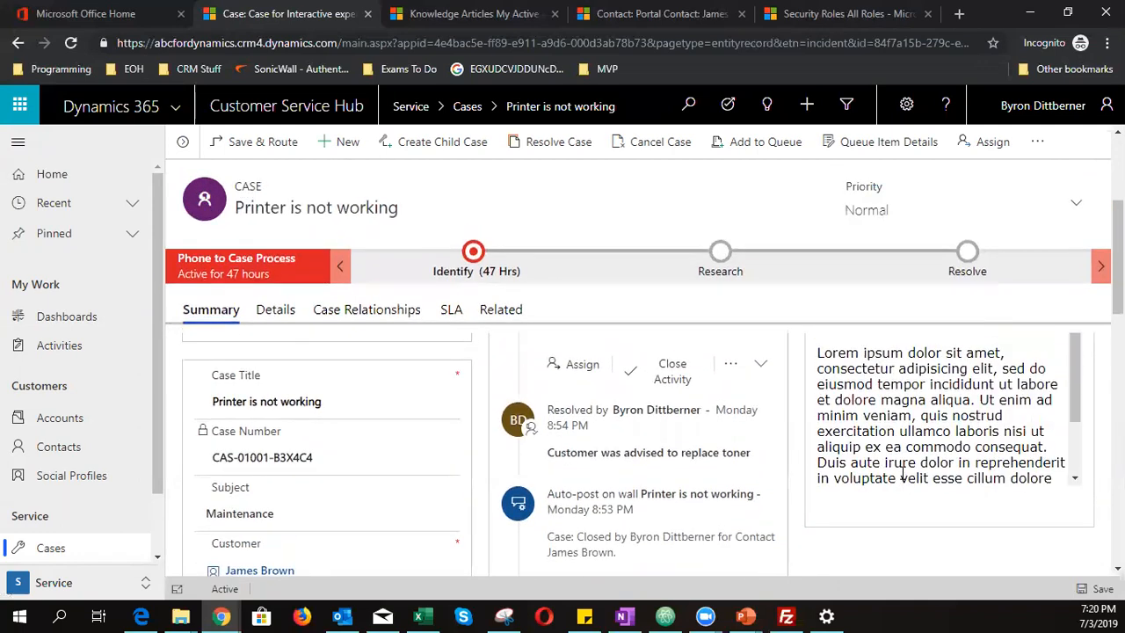
scroll(796, 484, up, 4)
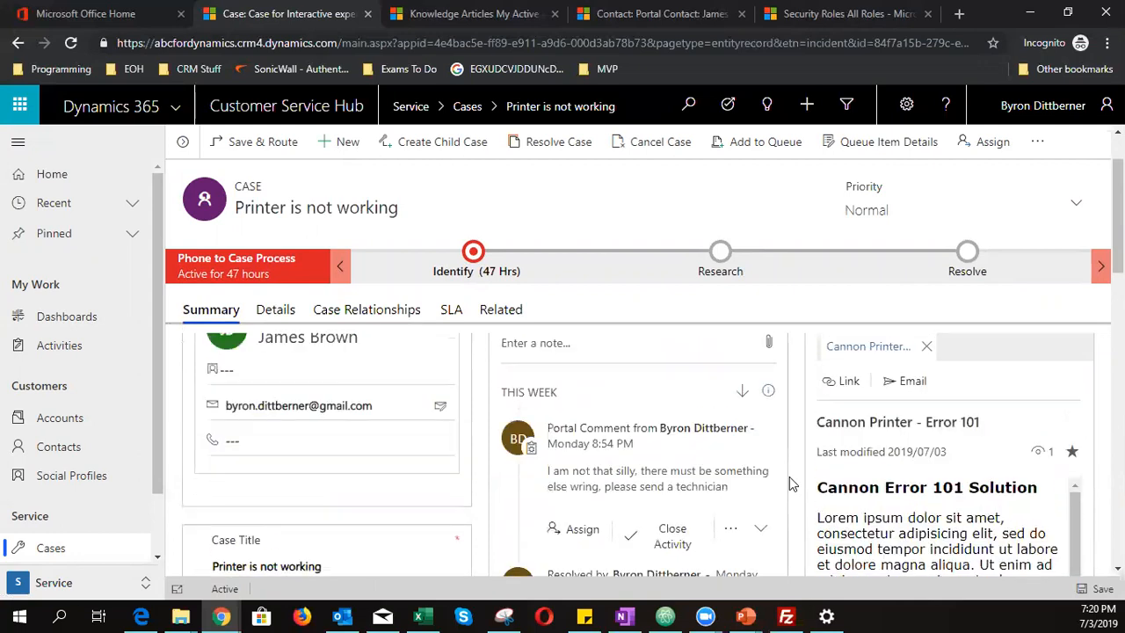
click(911, 385)
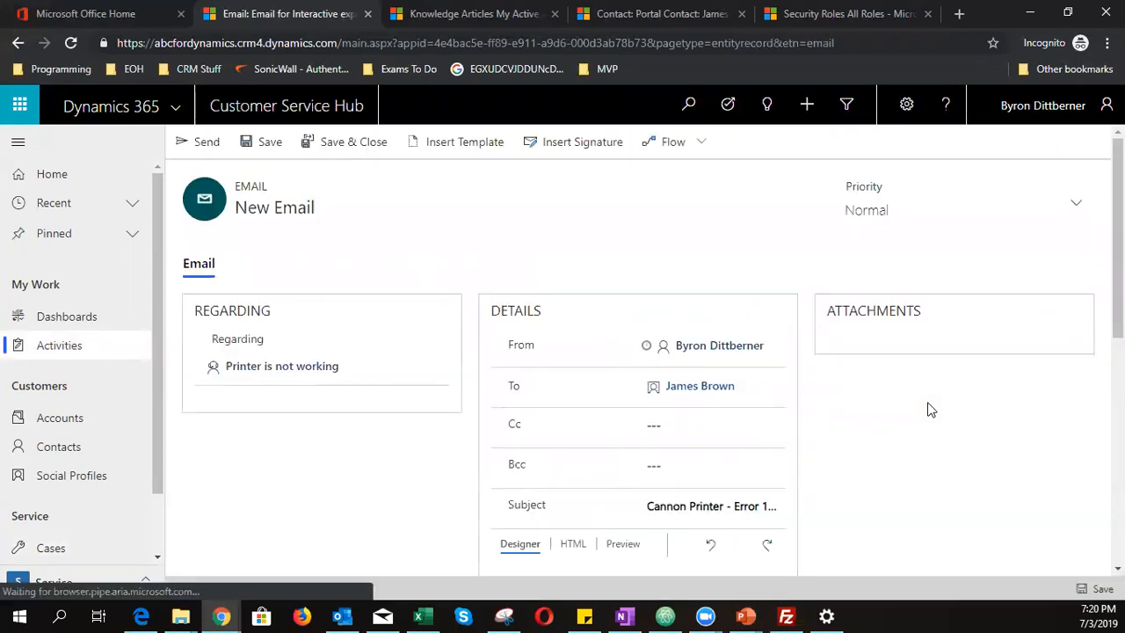
- Send the Cannon Printer - Error 101 article email to the case's contact
scroll(928, 408, down, 5)
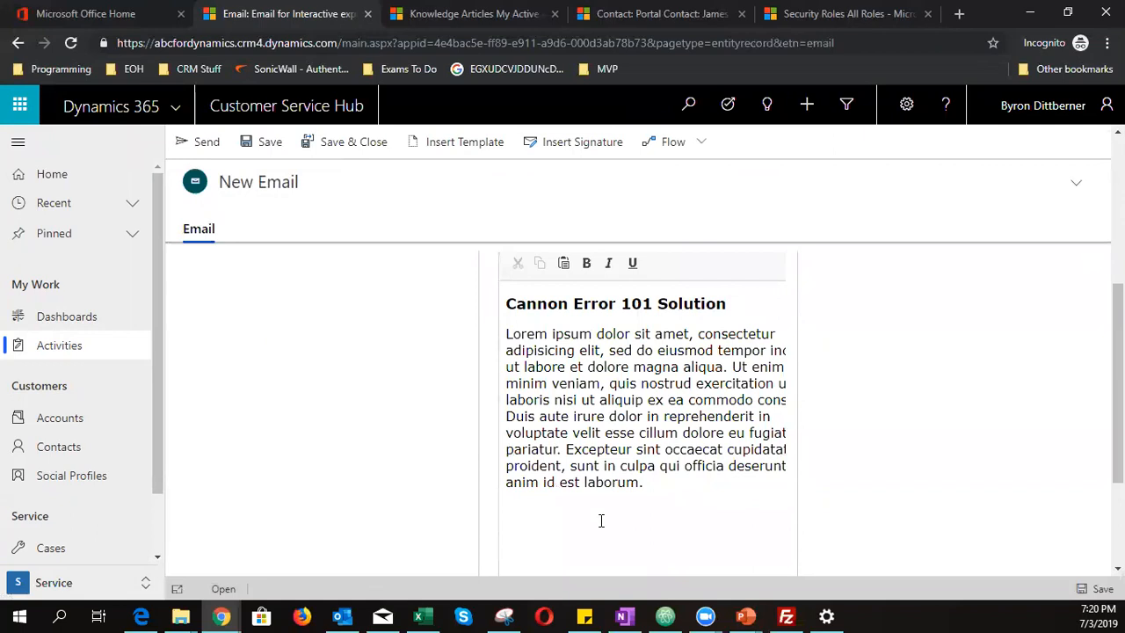
scroll(918, 470, up, 5)
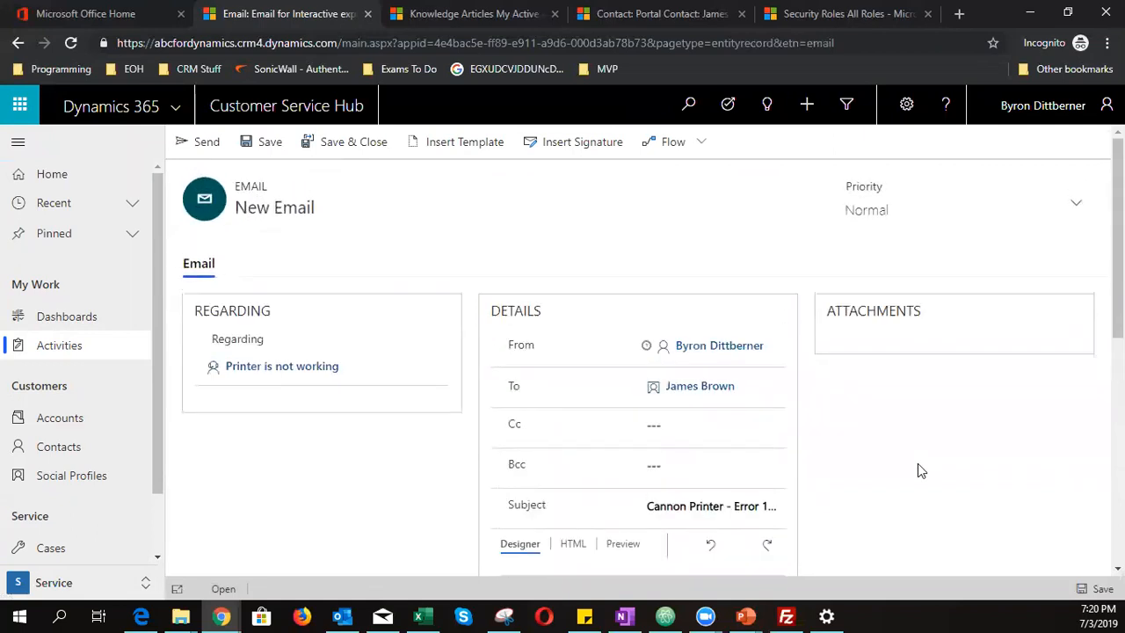
click(176, 144)
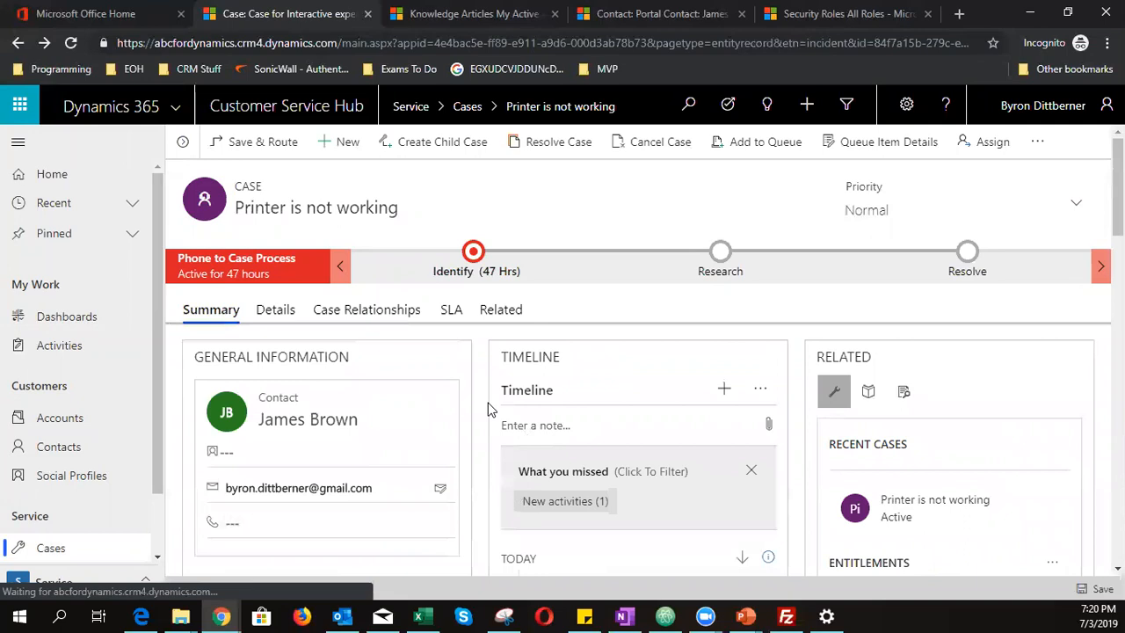
scroll(487, 408, down, 2)
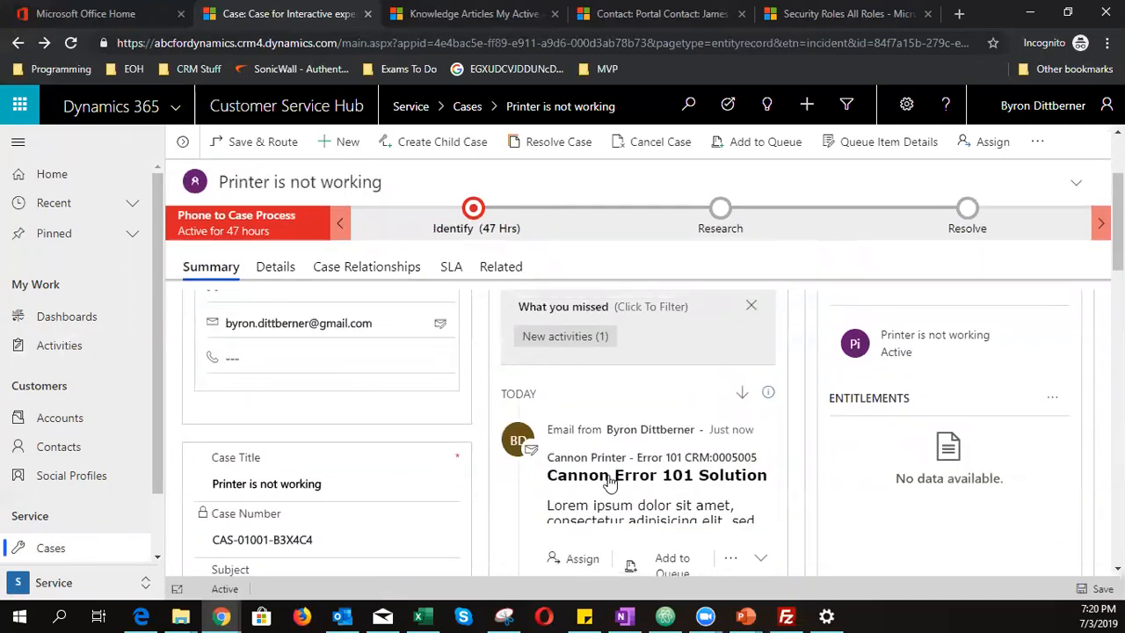
scroll(785, 491, down, 1)
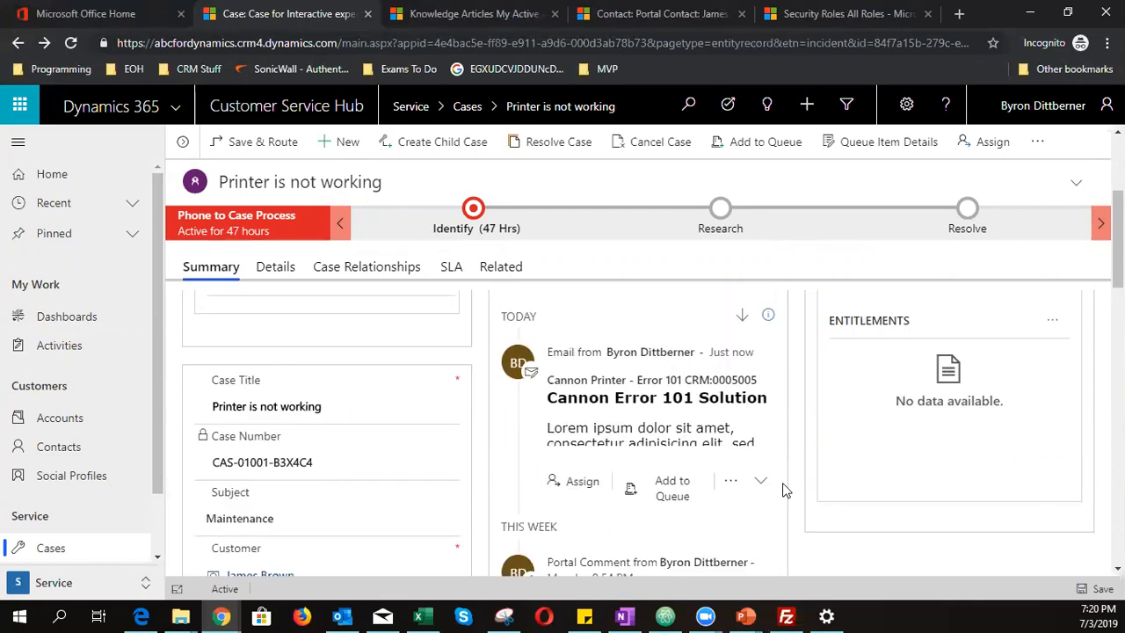
scroll(786, 490, down, 1)
scroll(628, 498, down, 1)
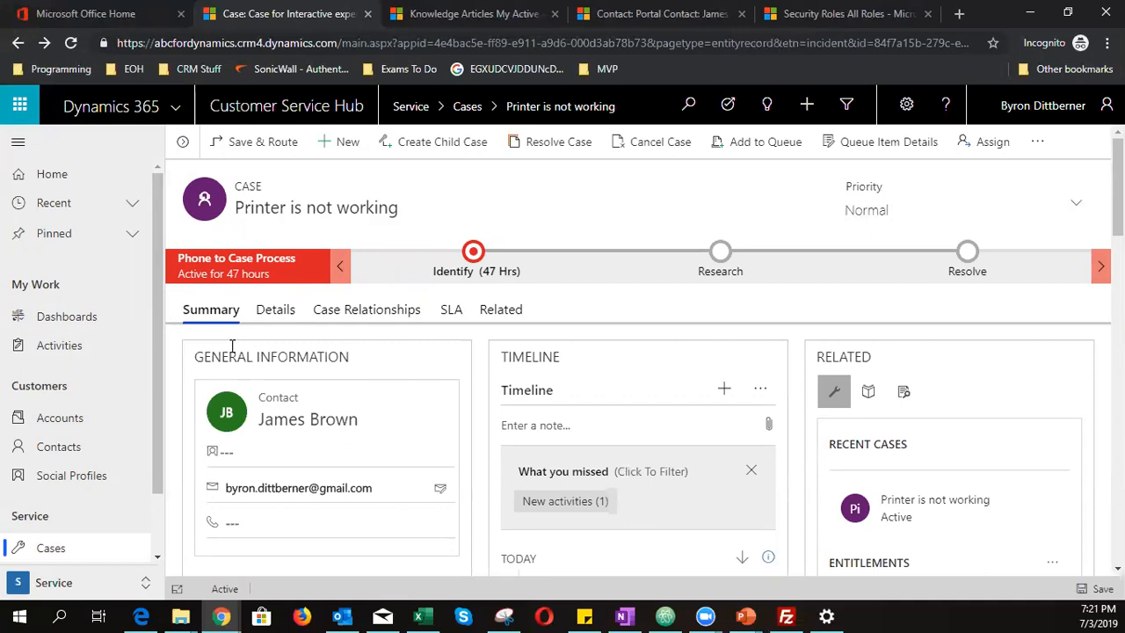
scroll(85, 503, down, 1)
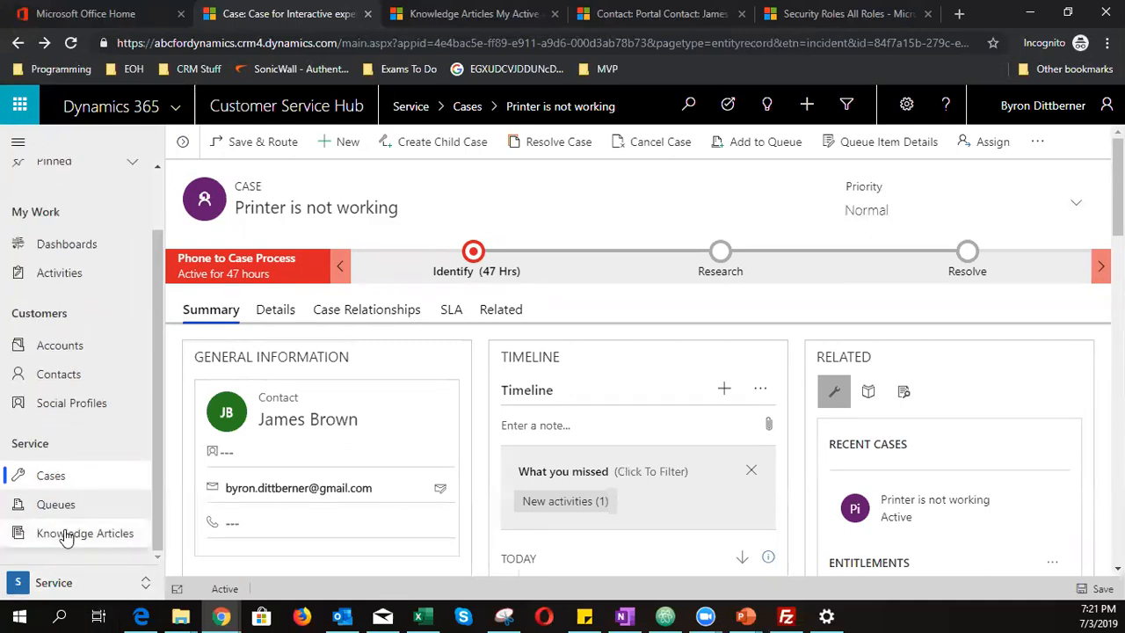
click(62, 534)
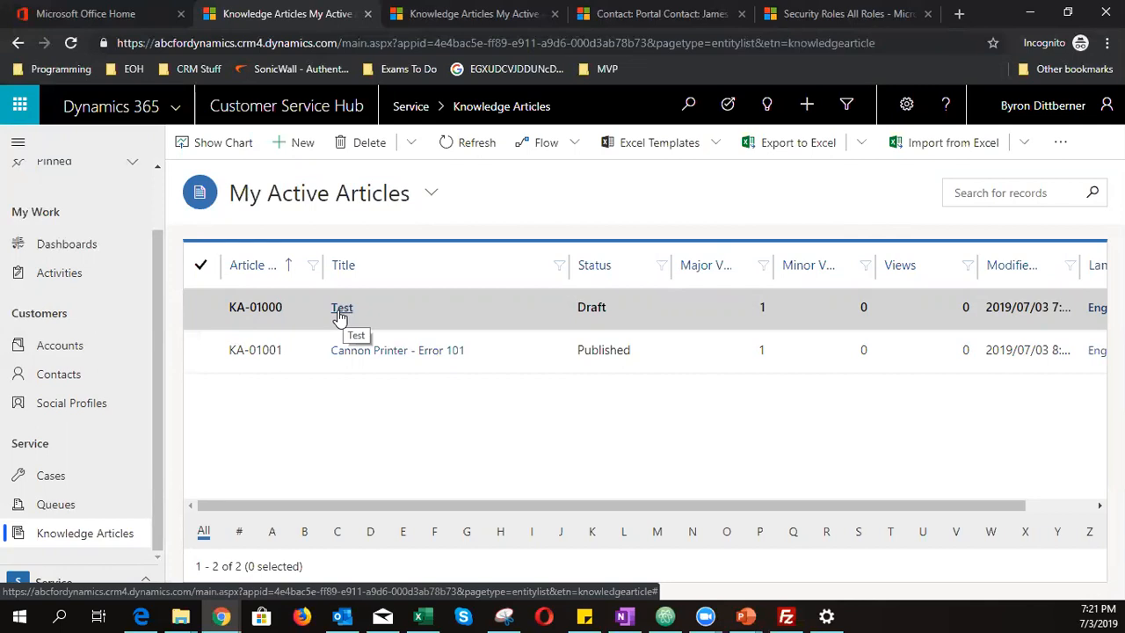
- Create a new blank knowledge article from the Knowledge Articles list
click(301, 143)
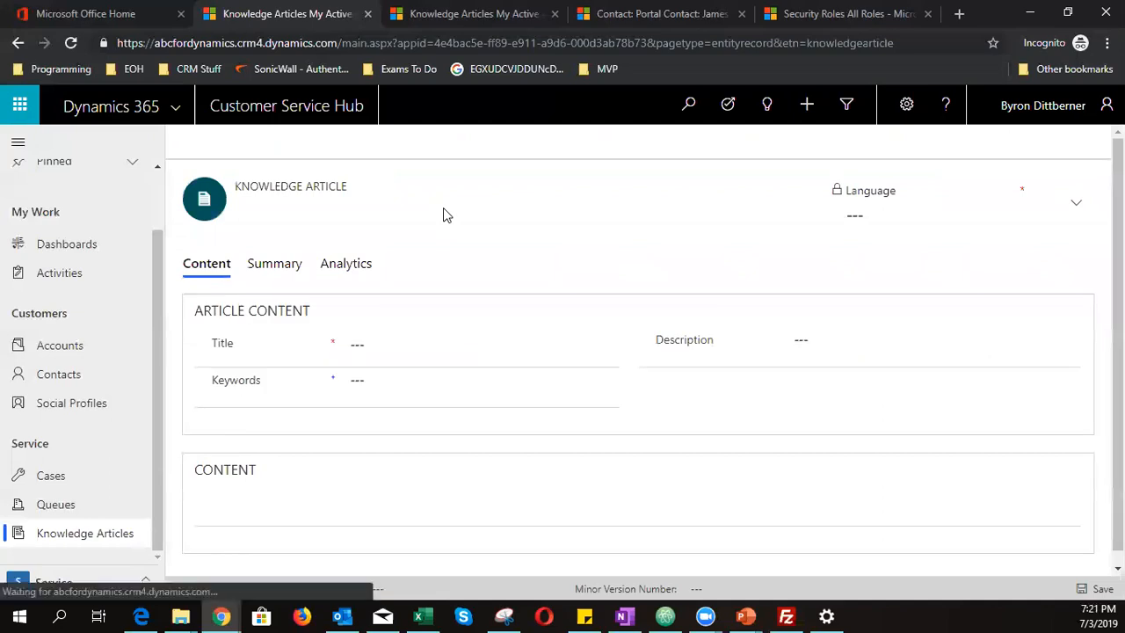
click(400, 383)
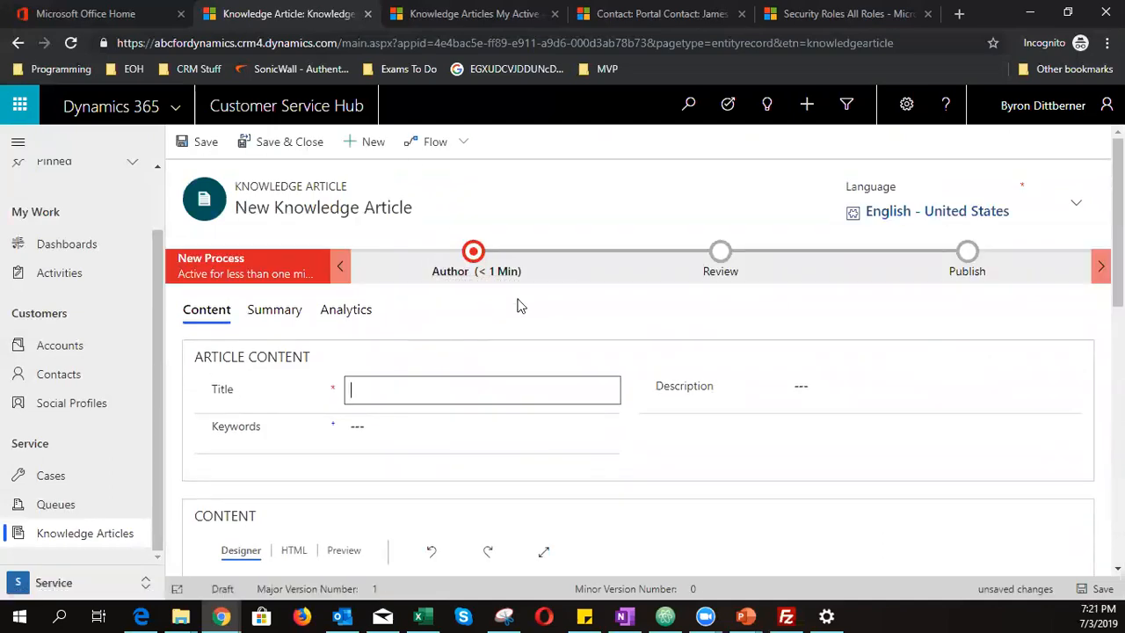
- Title the new article 'Cannon 101 Error' and give it the keyword Error101
text(Cannon 101 Error)
click(466, 438)
text(Error101)
- Describe the article as 'Solution to Cannon 101 Error' and save it
click(844, 394)
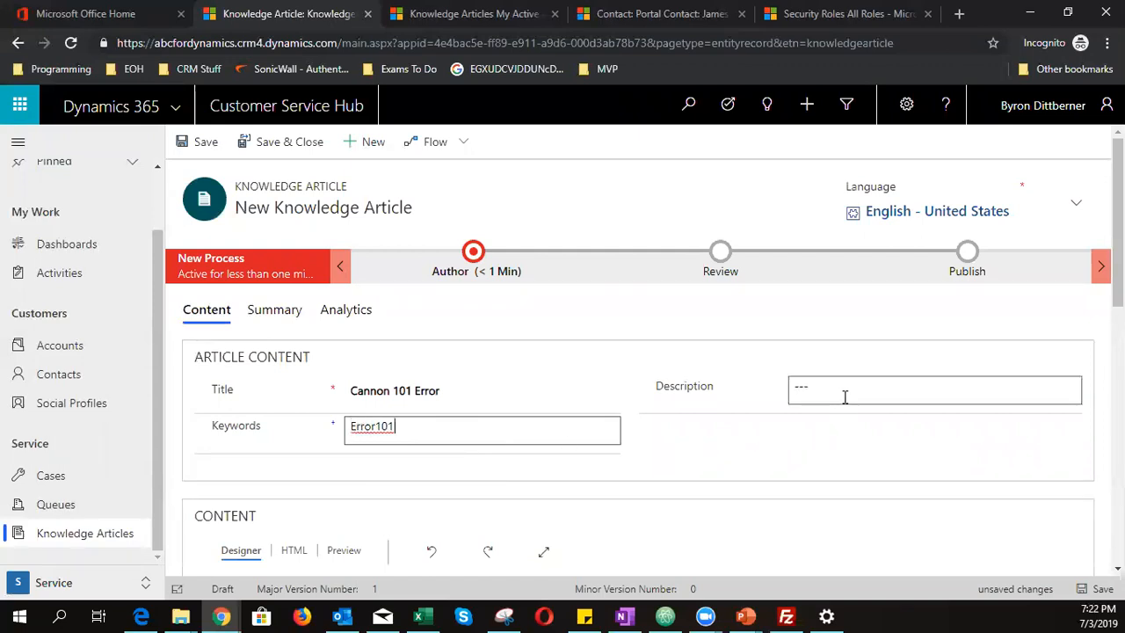
text(Solution )
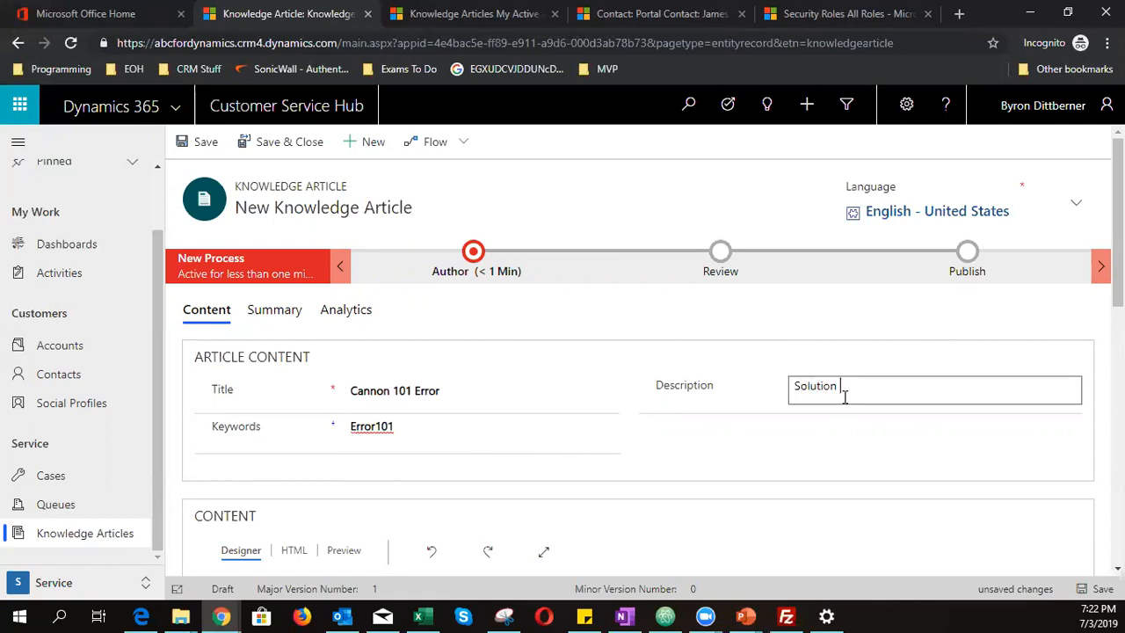
text(to Err)
key(BackSpace)
key(BackSpace)
key(BackSpace)
text(Cannon 101 Error)
scroll(797, 424, down, 1)
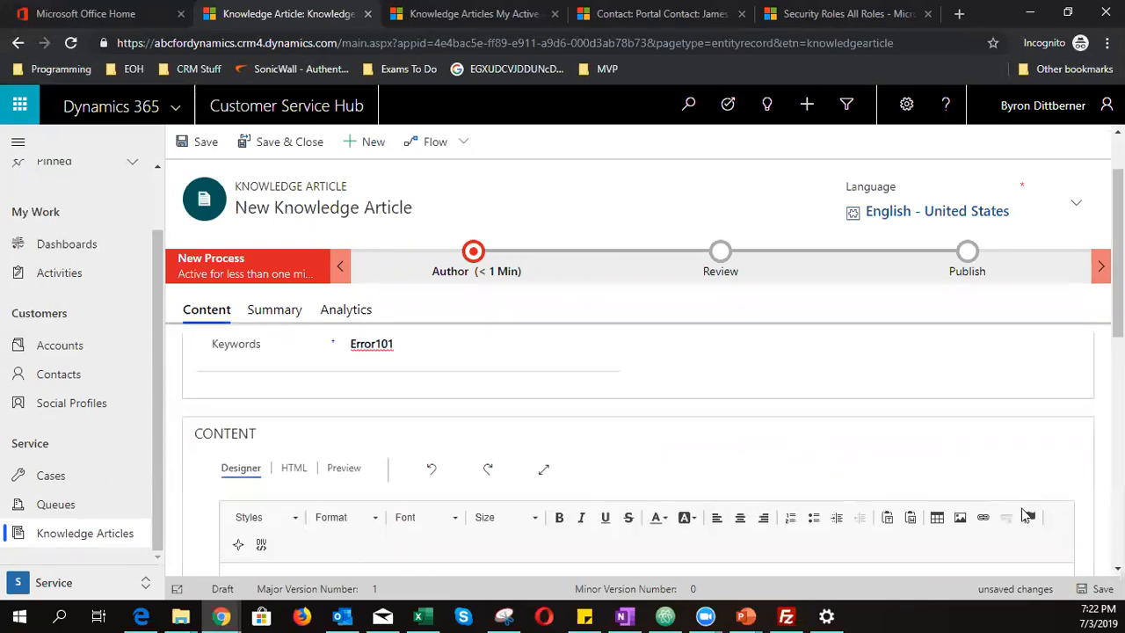
click(1095, 591)
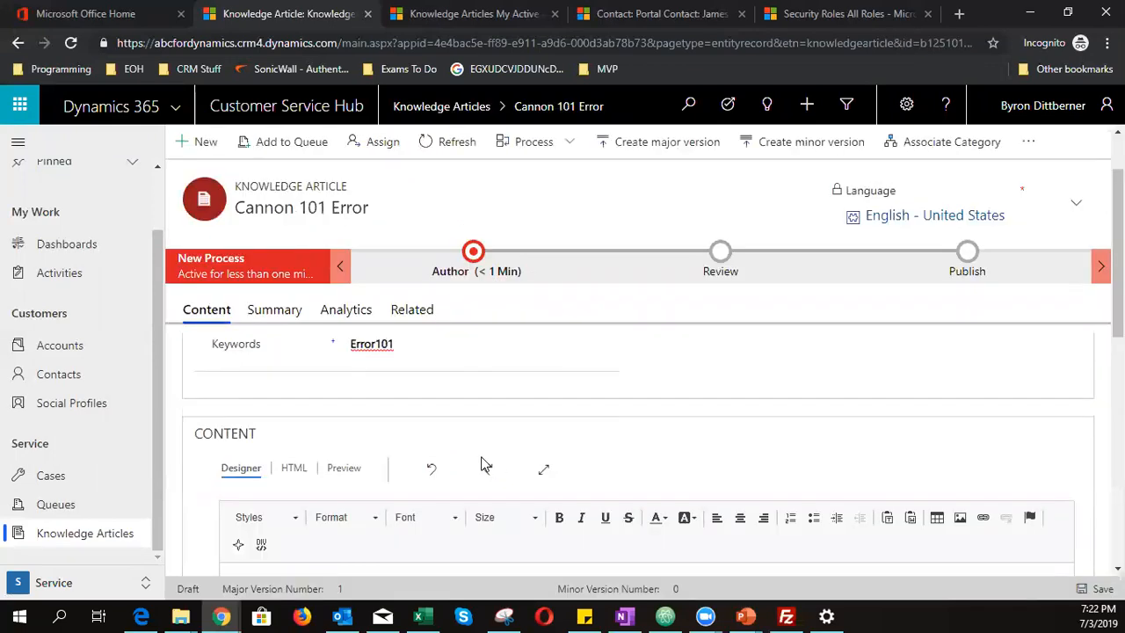
- Type 'Cannon 101 Printer Error' as the article's first line, fixing the 'Canoon' typo
scroll(485, 462, down, 1)
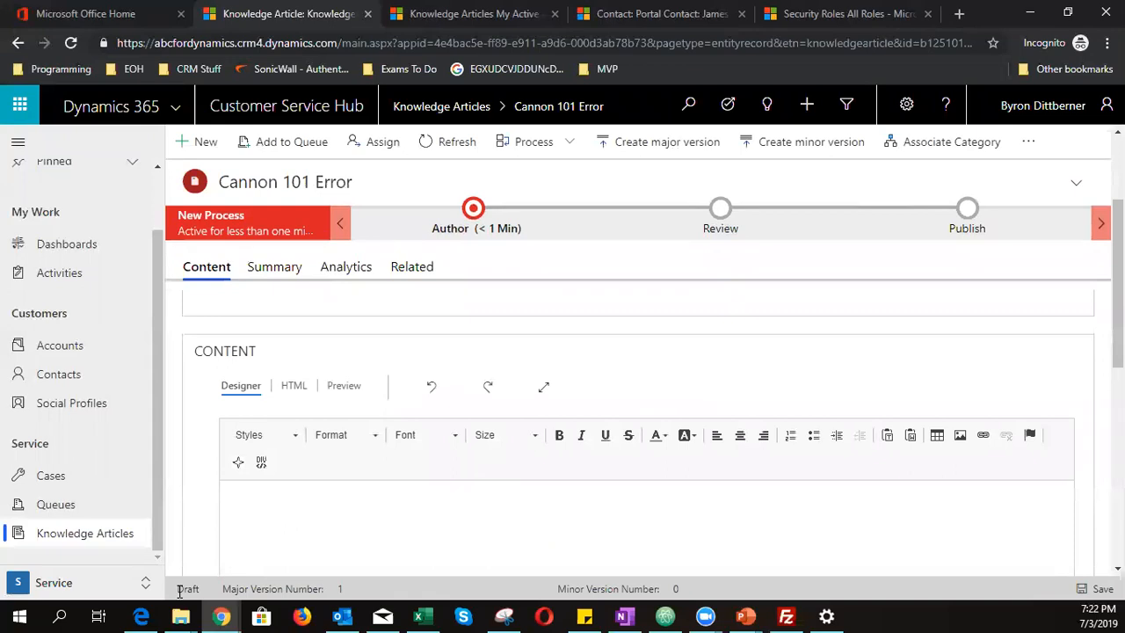
click(329, 538)
scroll(236, 490, down, 1)
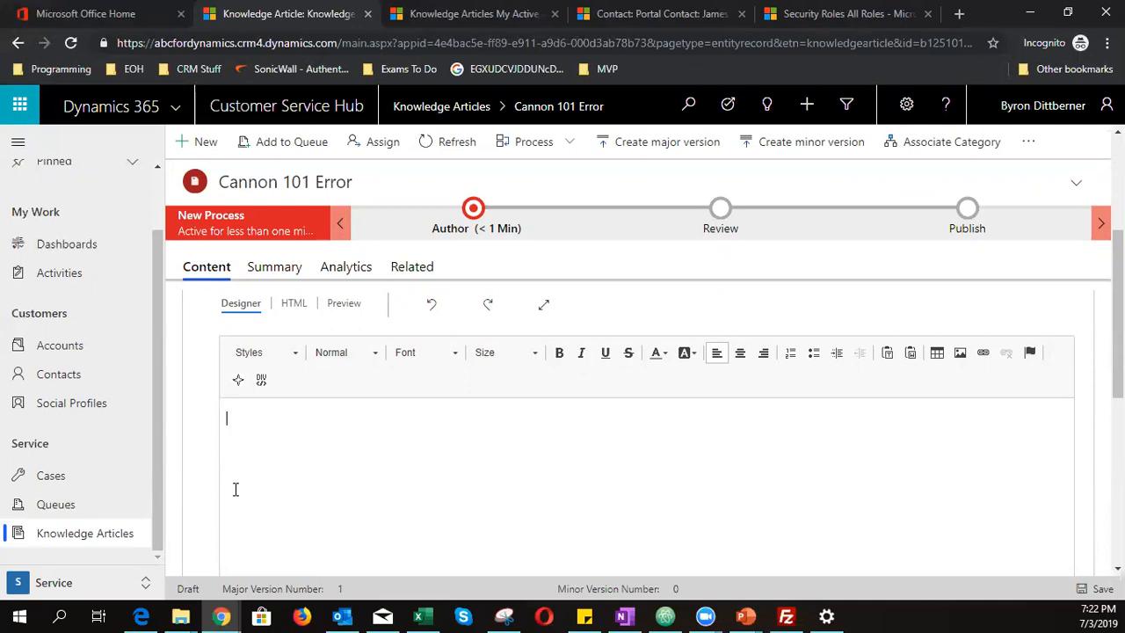
text(Canoon 101 Printer Error)
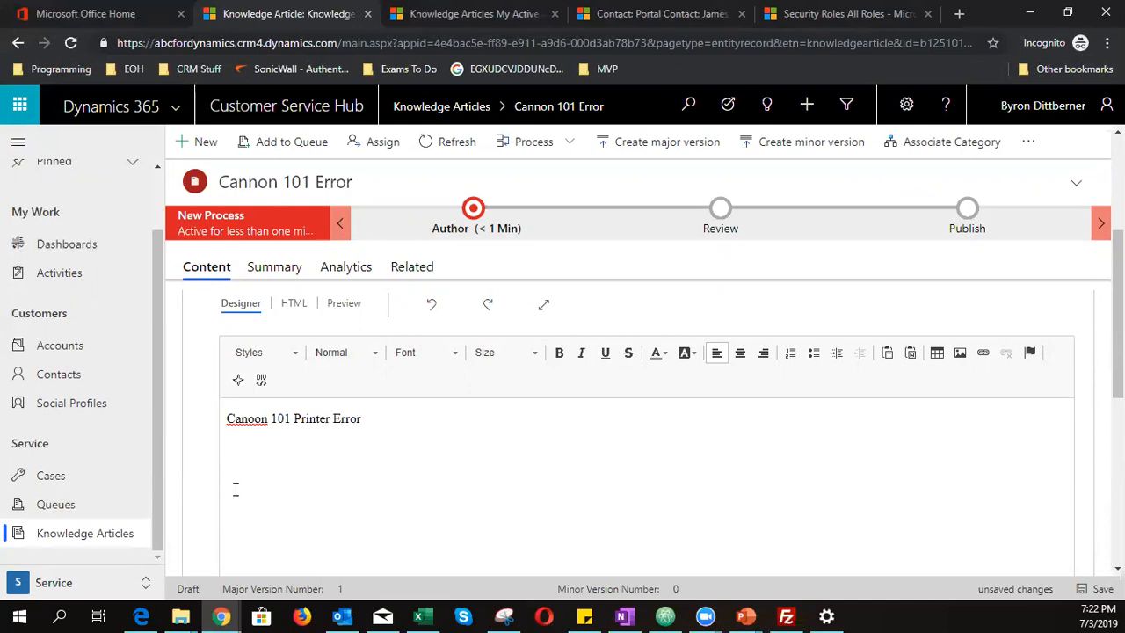
click(253, 419)
key(BackSpace)
text(n)
click(422, 500)
- Format the 'Cannon 101 Printer Error' line as Heading 1
drag(341, 418, 220, 418)
click(297, 353)
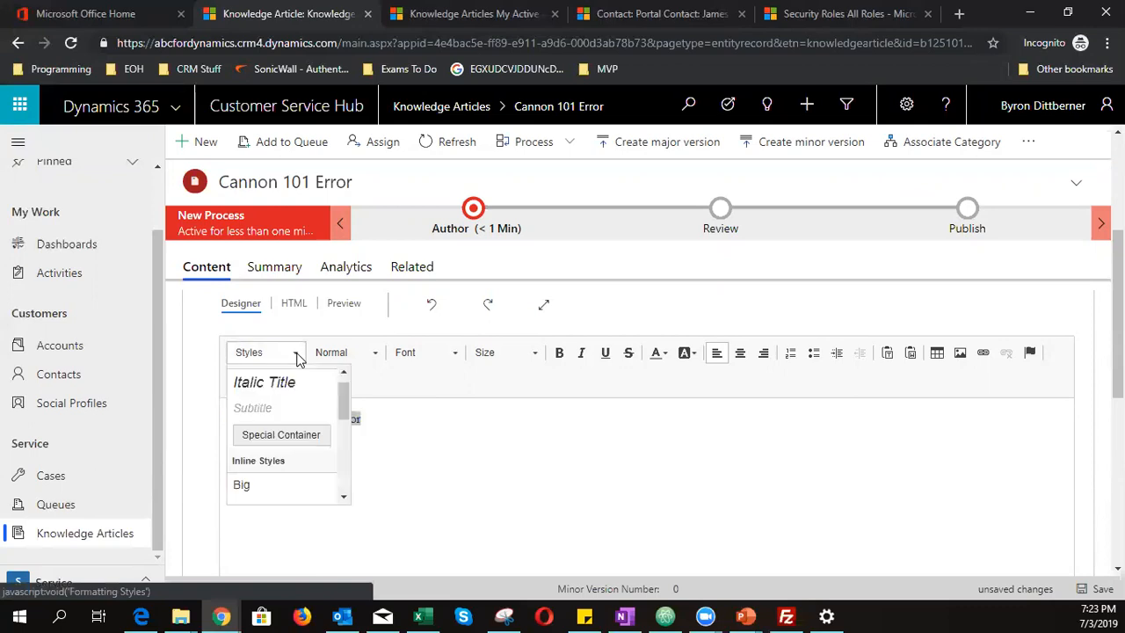
click(367, 353)
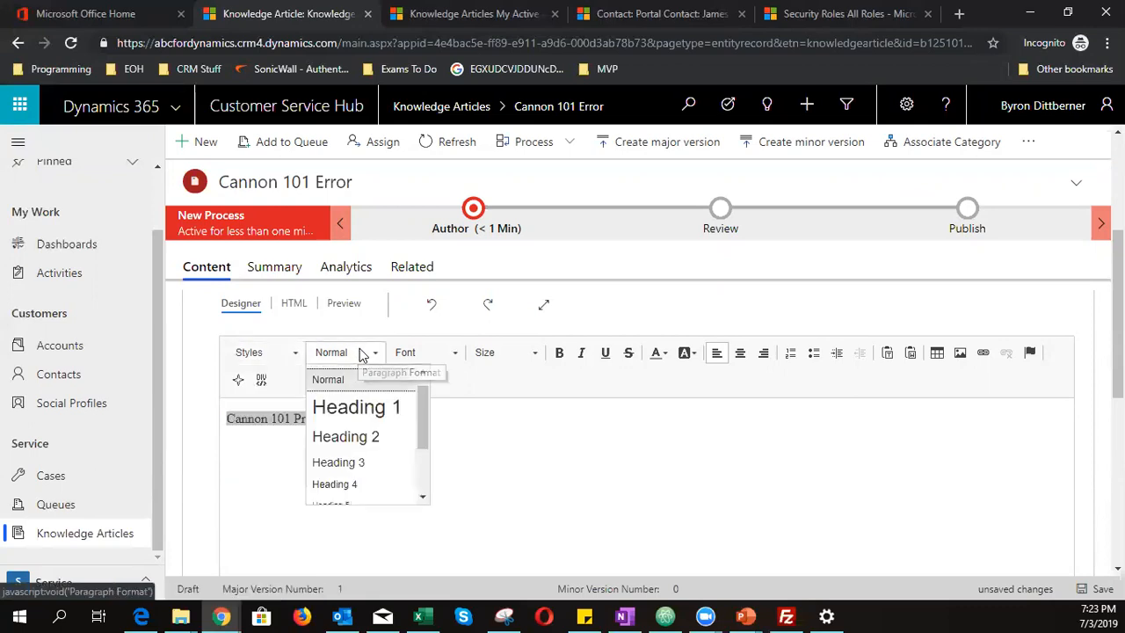
click(371, 413)
- Set the title's font size to 20
click(538, 475)
drag(552, 437, 226, 435)
click(493, 356)
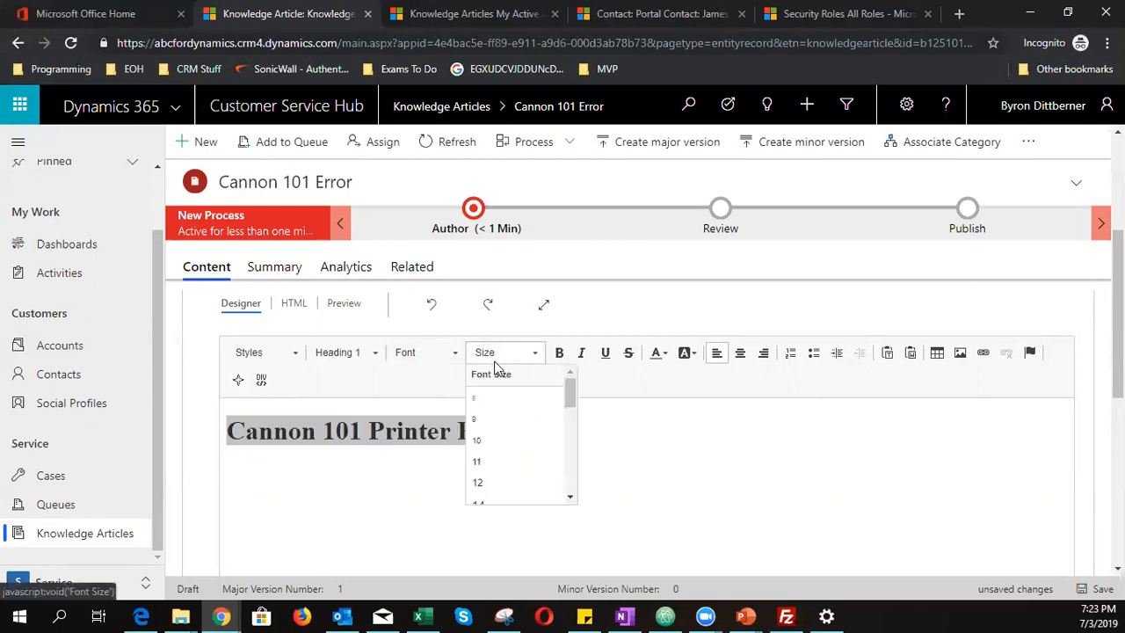
scroll(519, 488, down, 2)
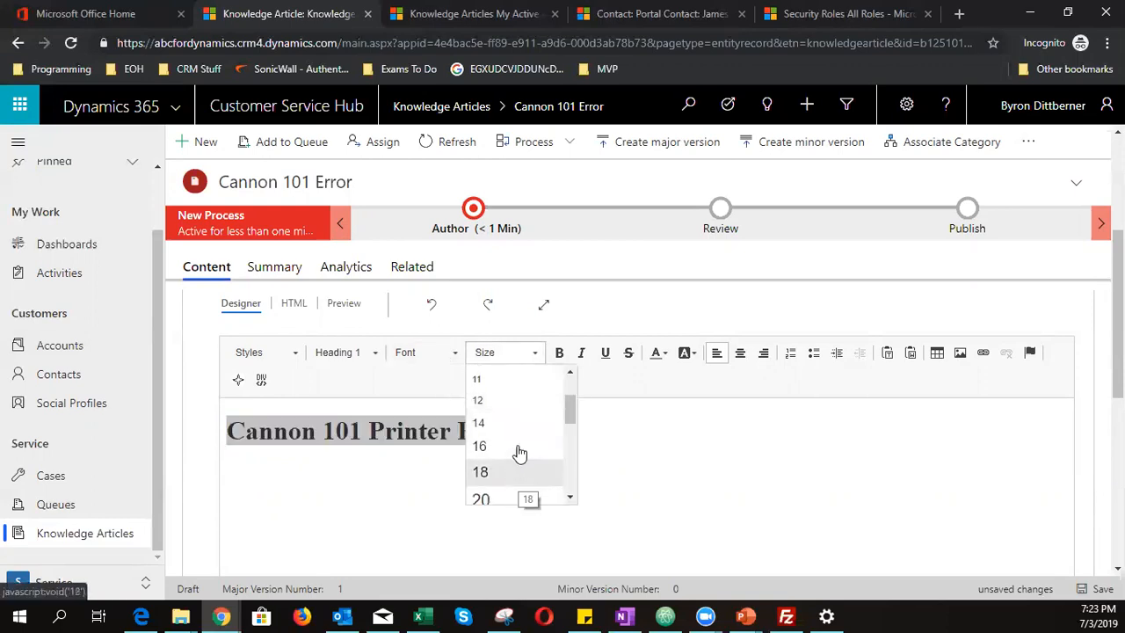
click(519, 451)
click(507, 355)
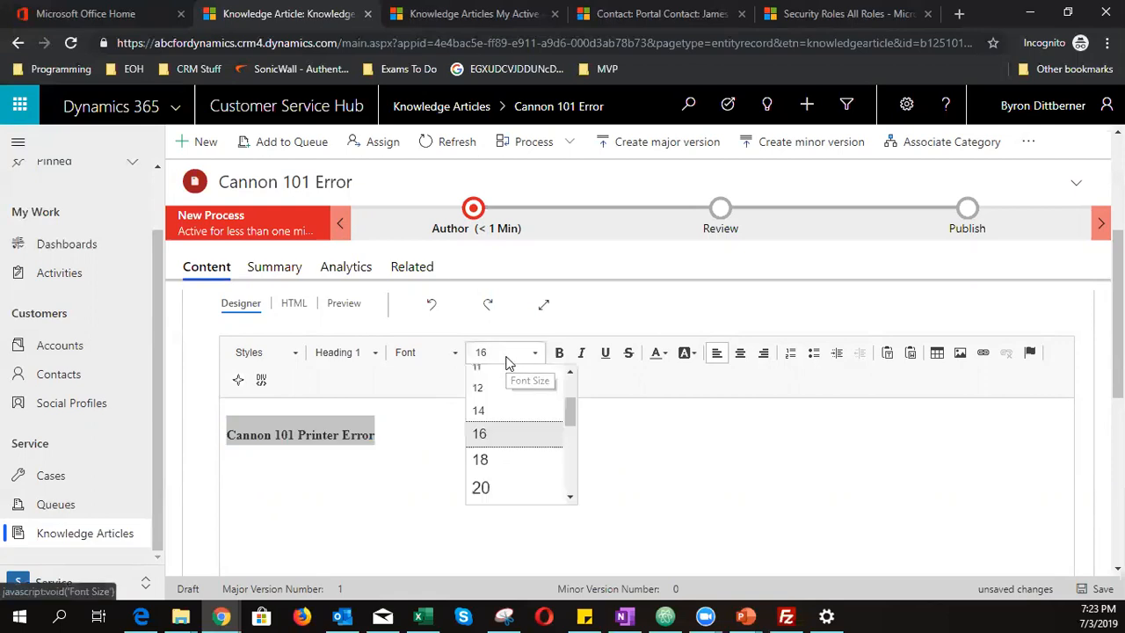
click(513, 489)
click(443, 470)
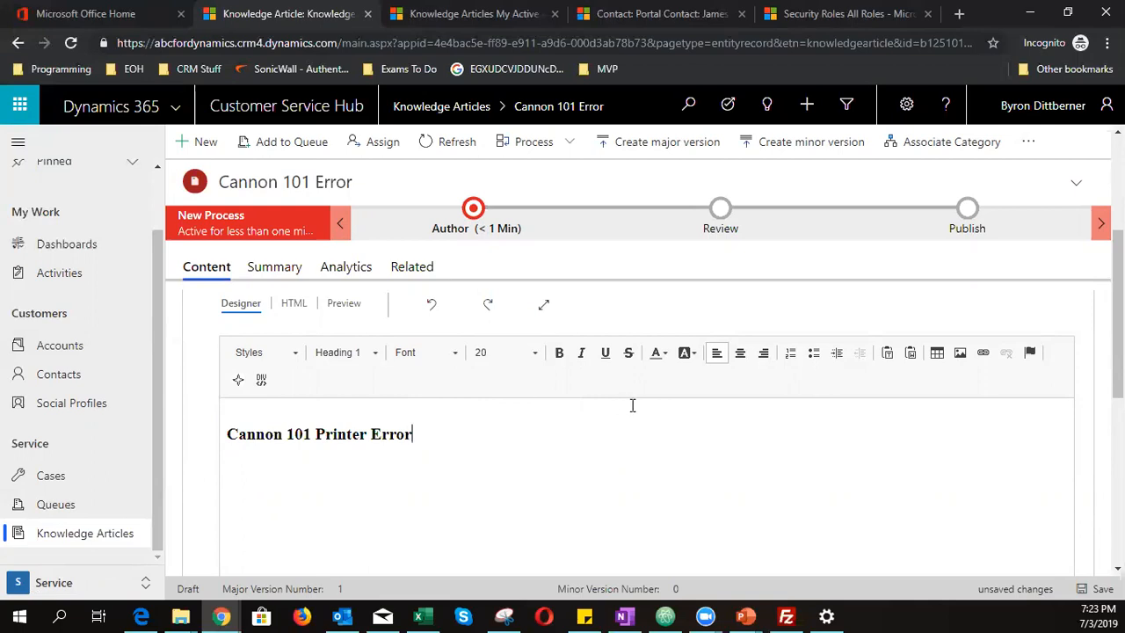
- Color the title purple and start a new normal line below it
drag(420, 434, 222, 433)
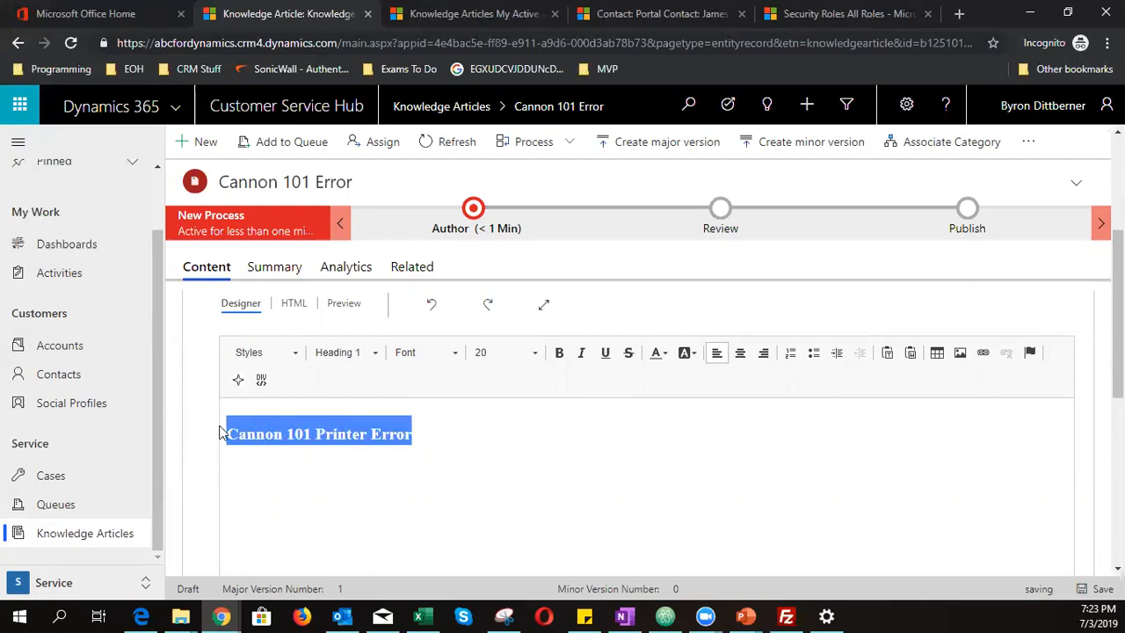
click(664, 354)
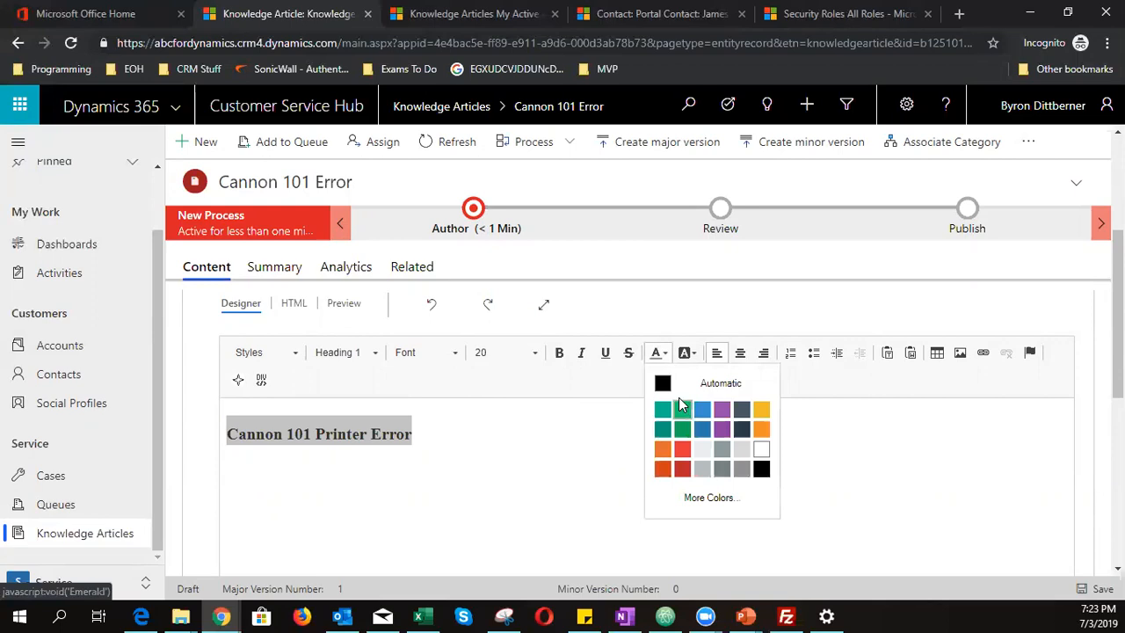
click(722, 429)
click(486, 494)
click(469, 427)
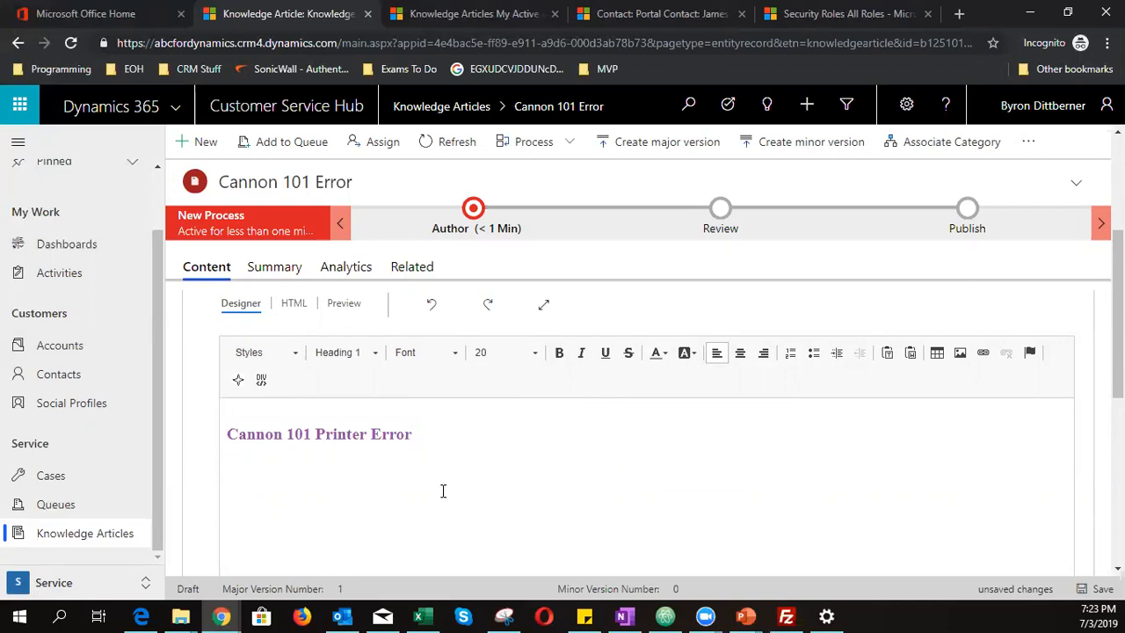
key(Return)
- In a new browser tab, search Google Images for 'printer'
click(963, 20)
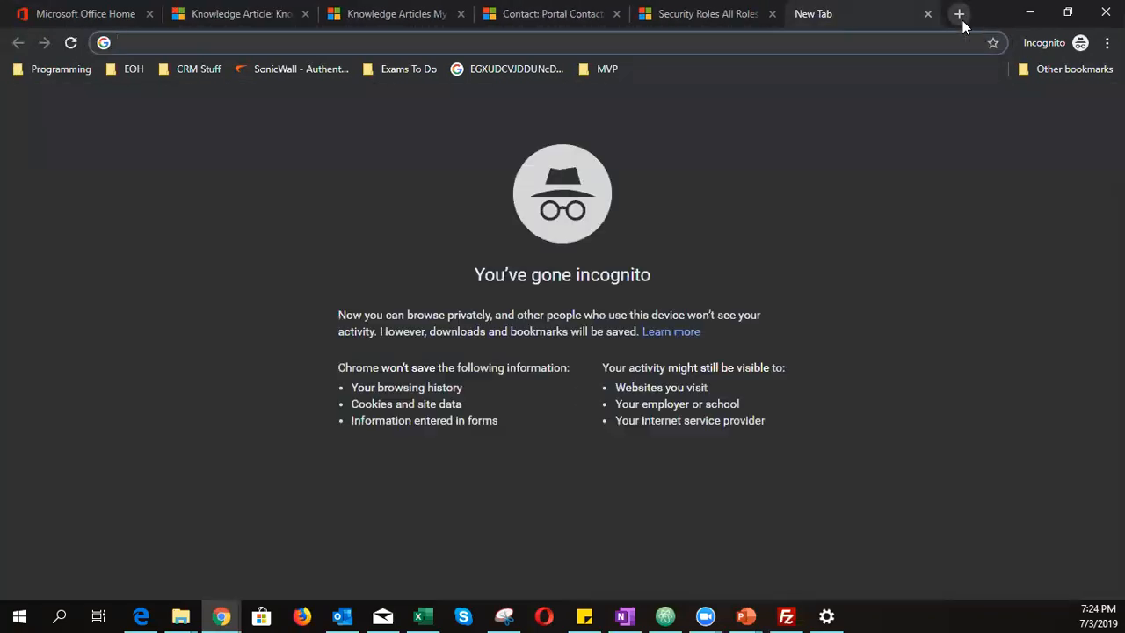
text(google.com)
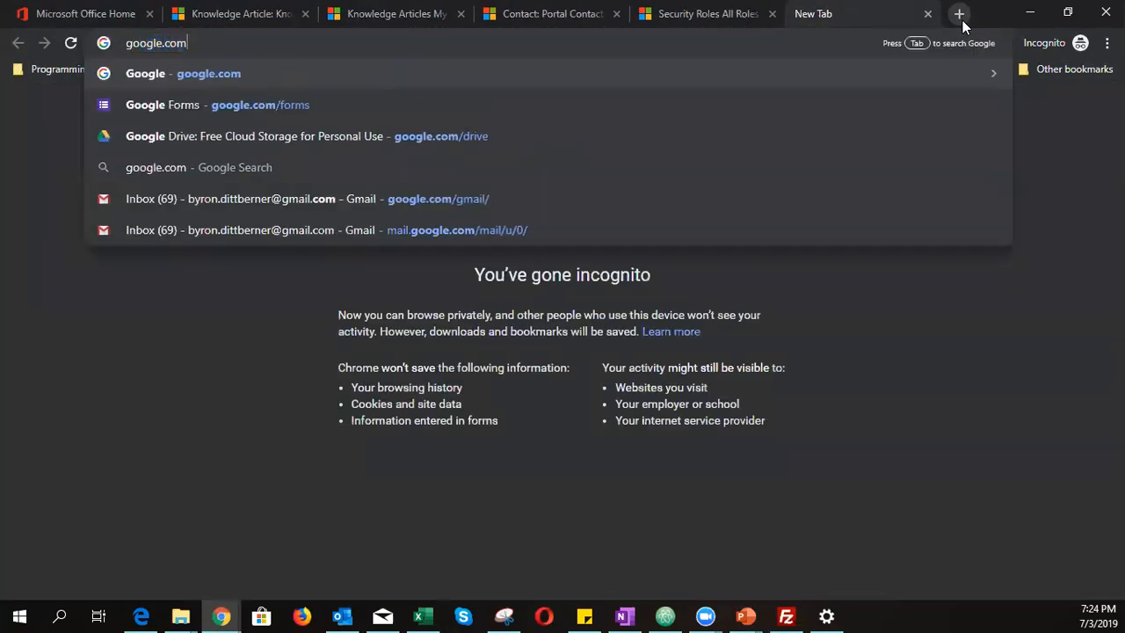
key(Return)
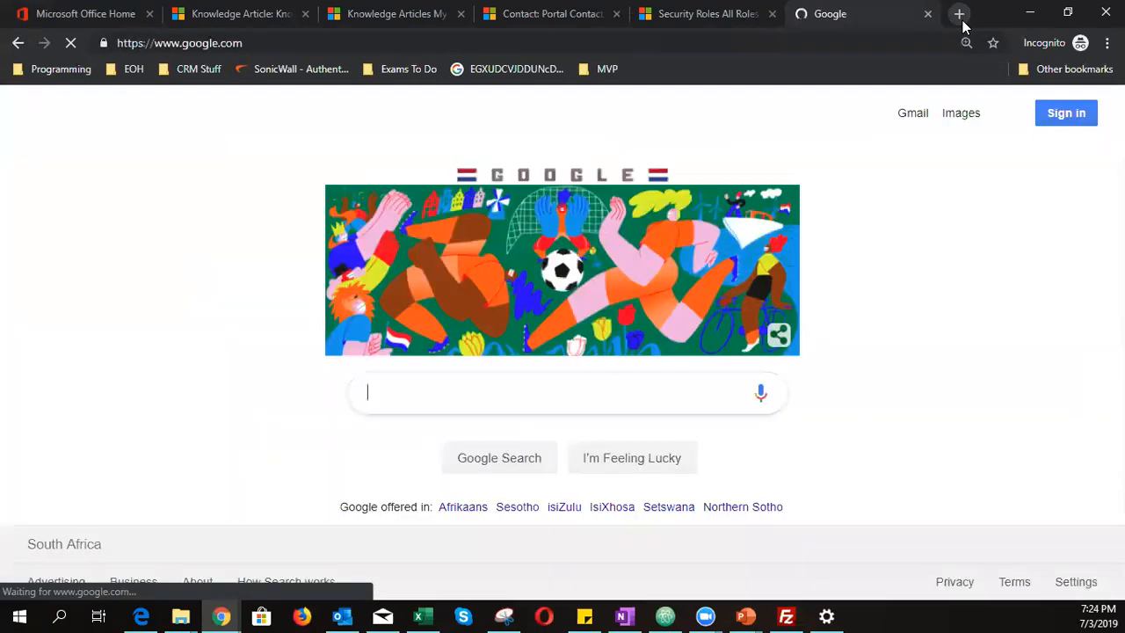
text(printer)
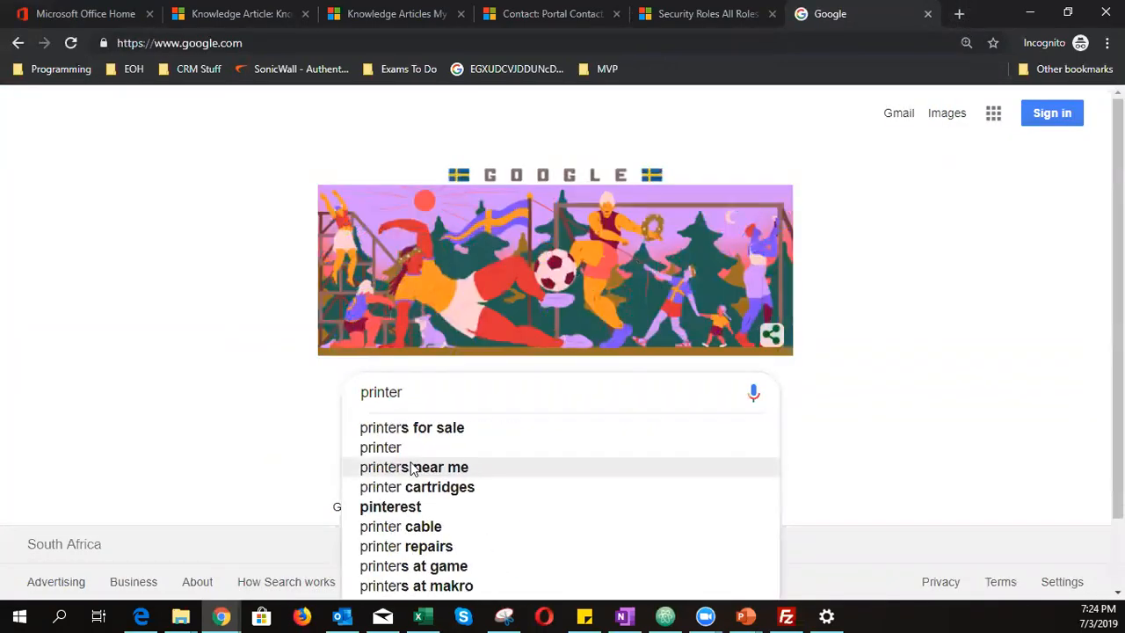
key(Return)
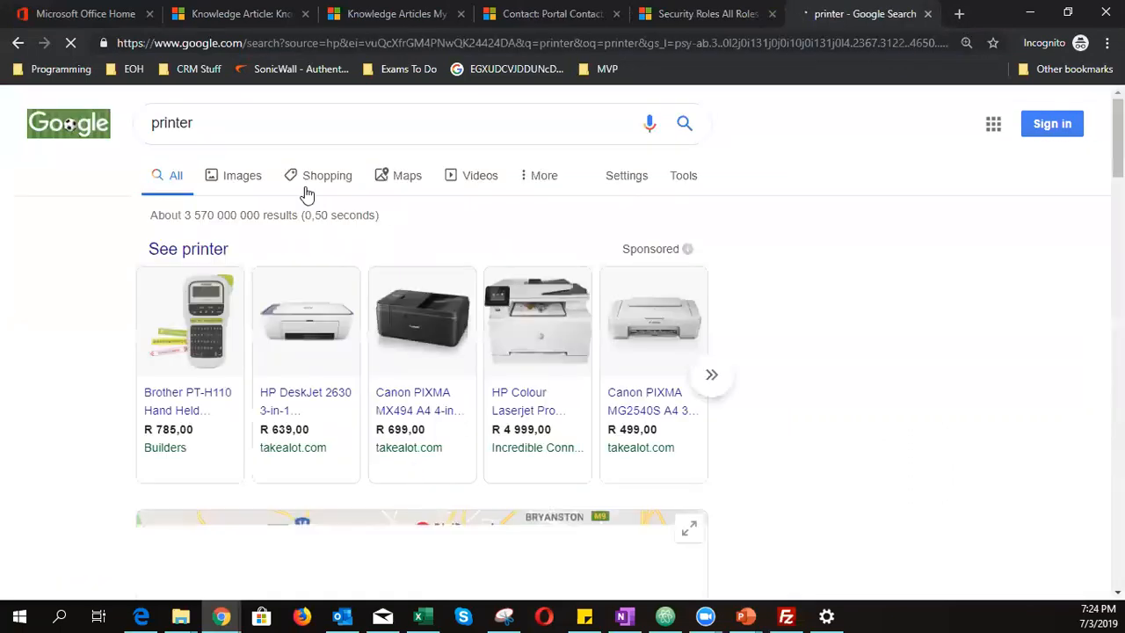
click(241, 179)
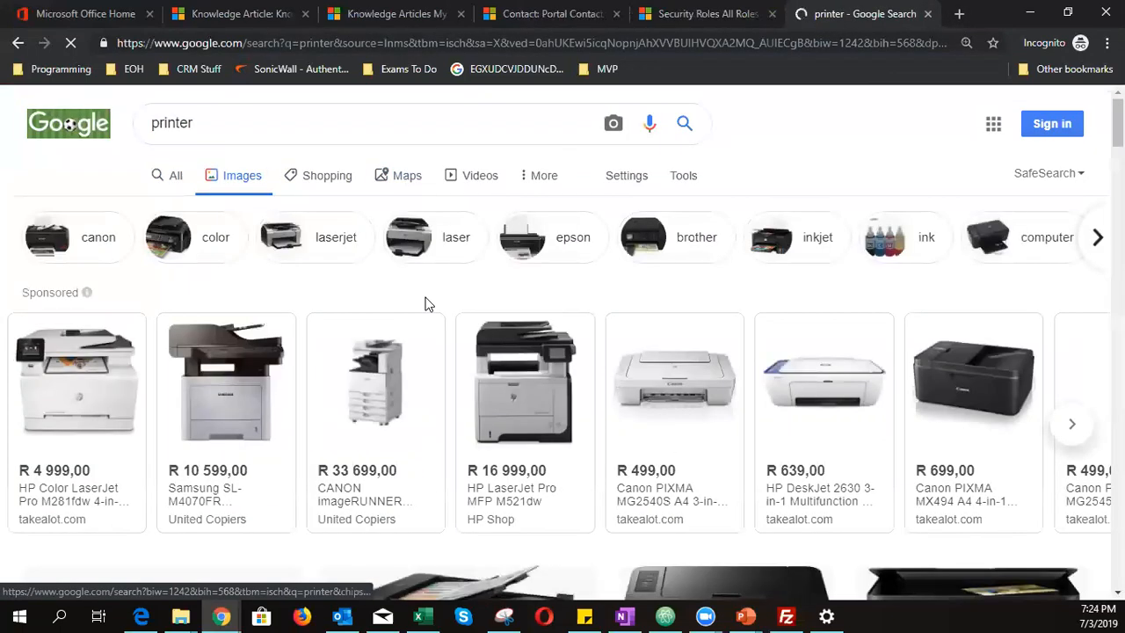
scroll(425, 304, down, 15)
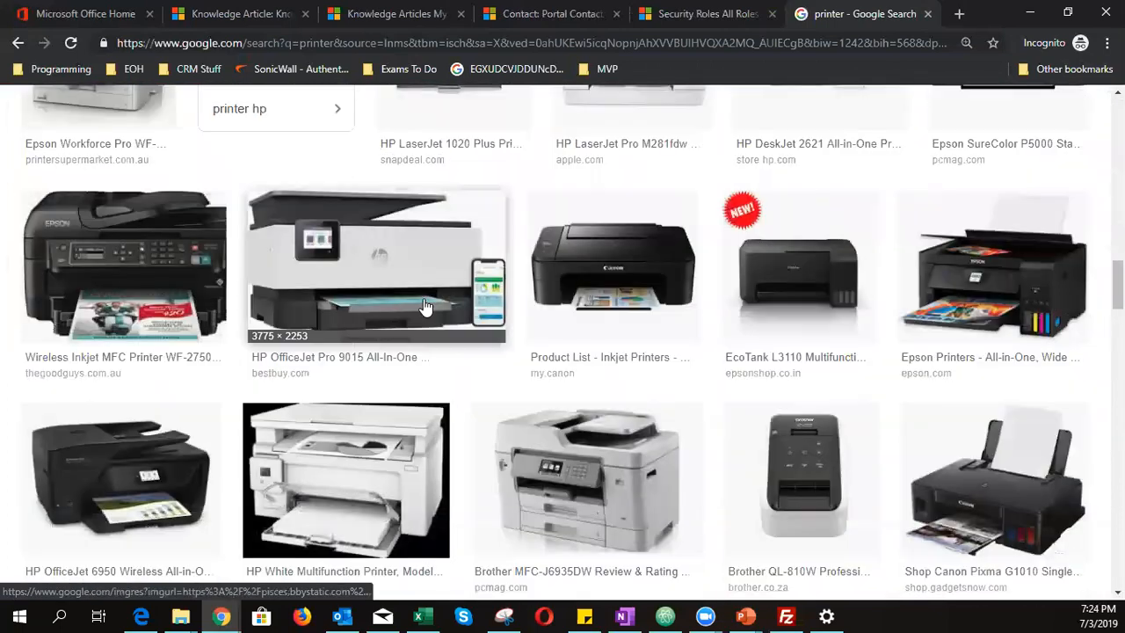
- Open a Canon printer image in its own tab, copy its address, and return to the articles
right_click(577, 251)
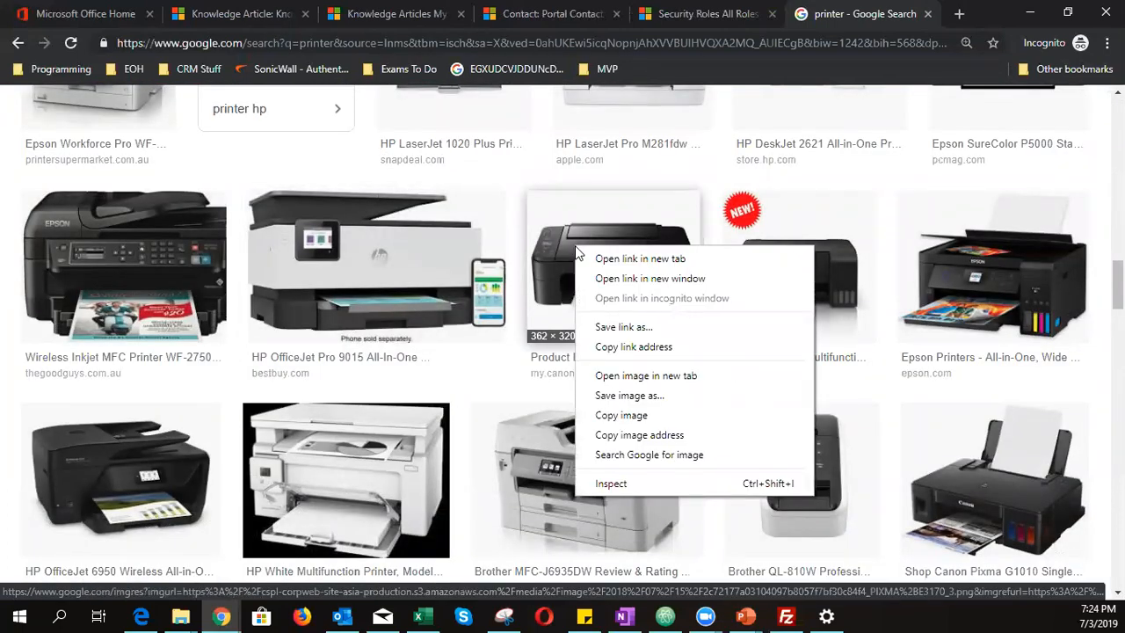
click(639, 375)
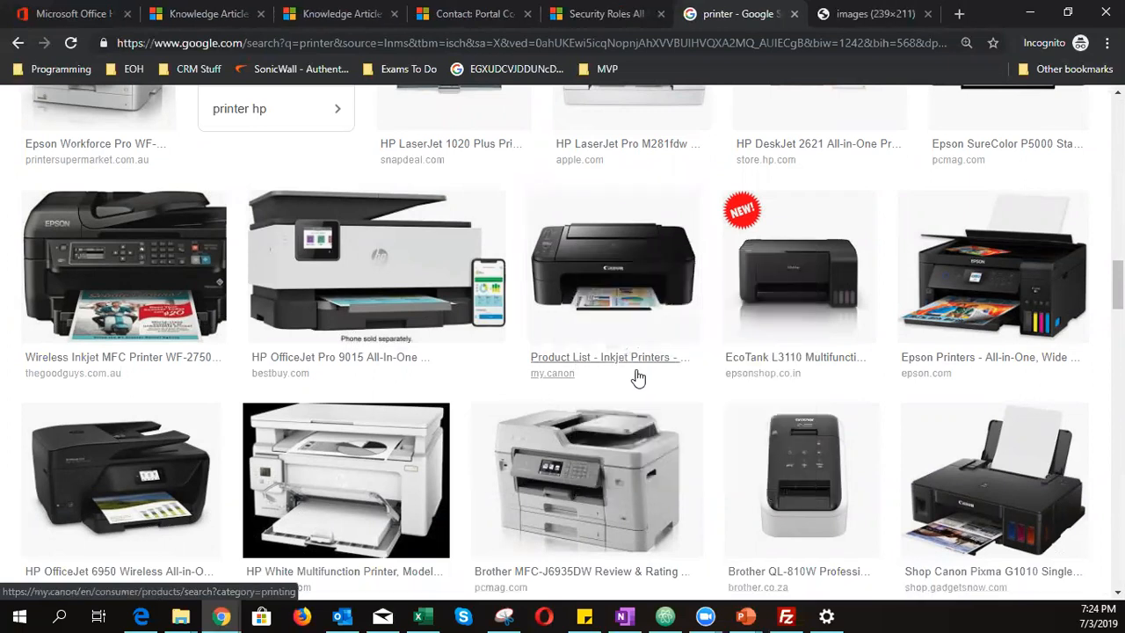
click(849, 14)
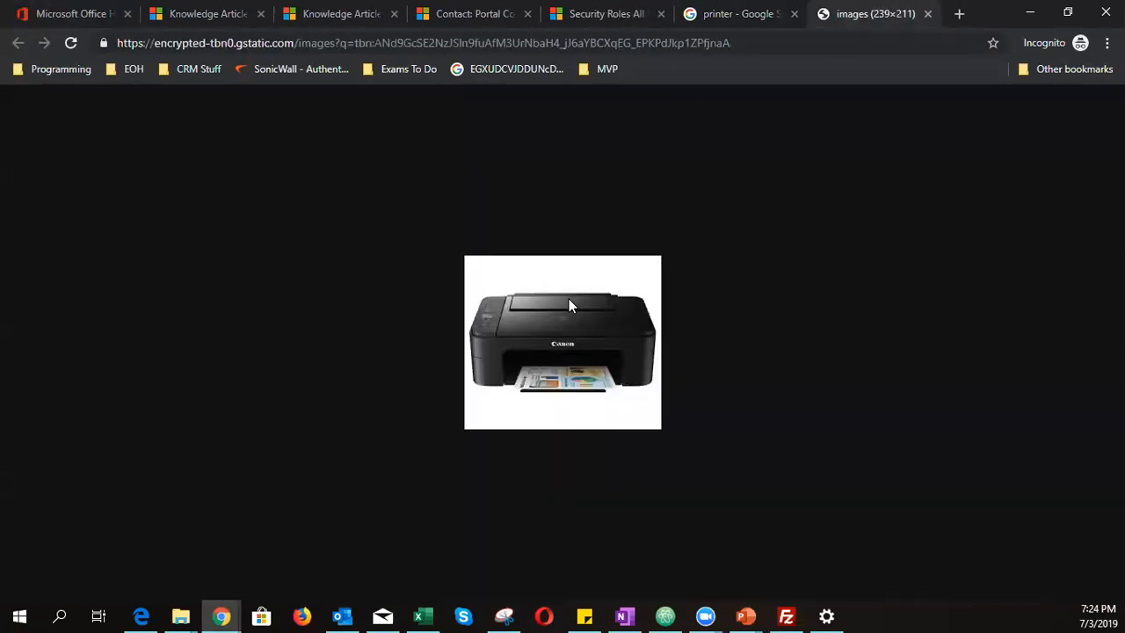
drag(733, 42, 97, 100)
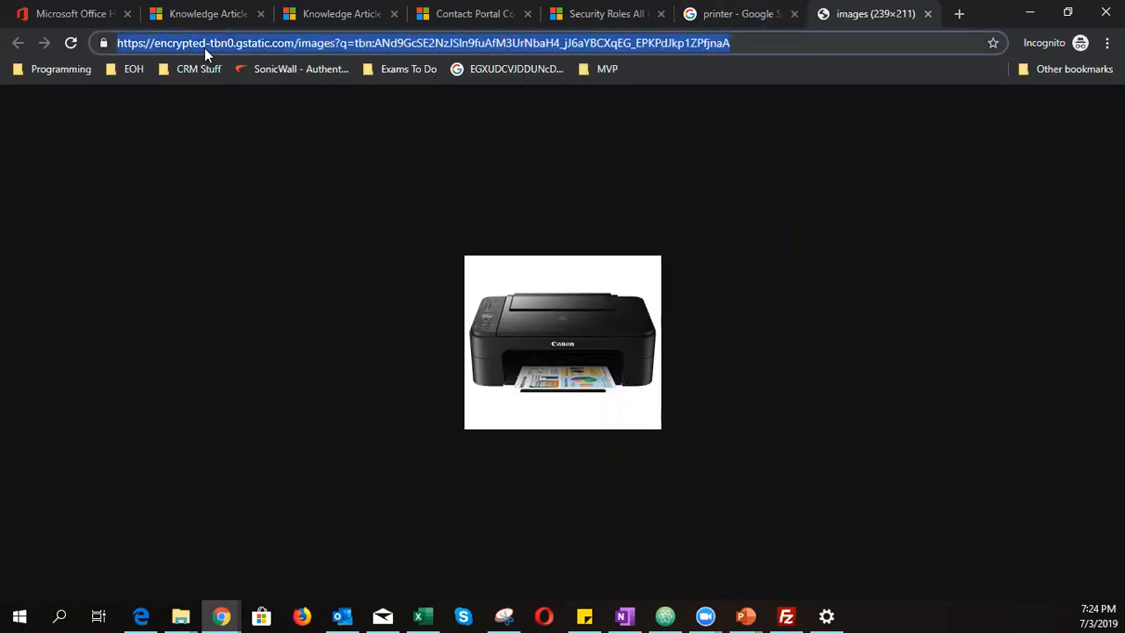
click(320, 14)
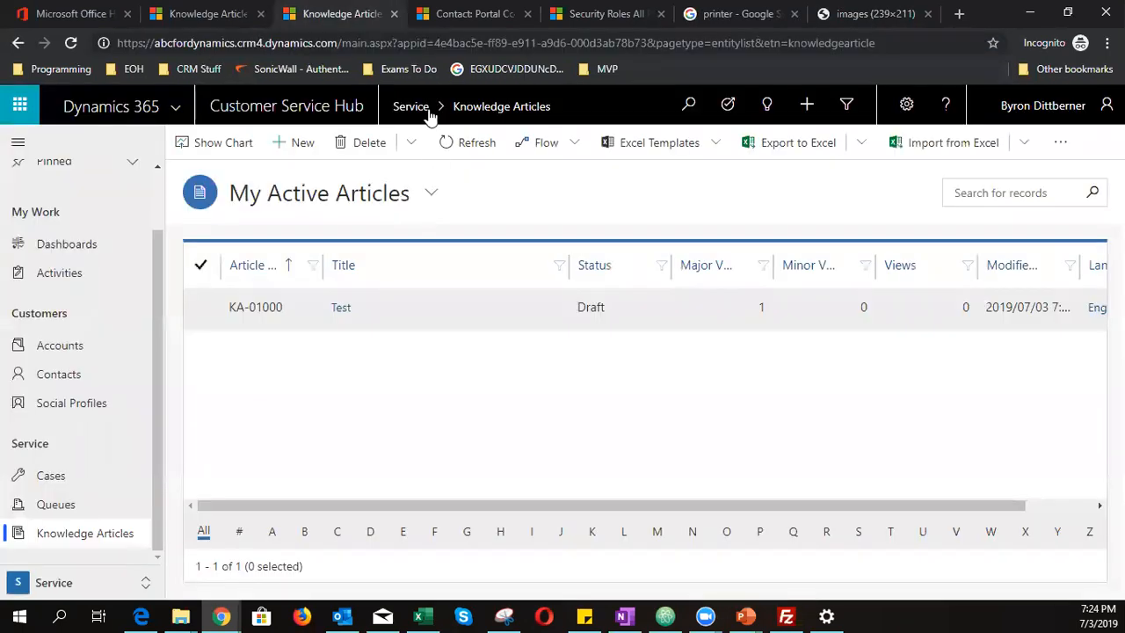
- In the Cannon 101 Error article, insert an image from the copied Canon URL, previewing at 239×211
key(ctrl+Tab)
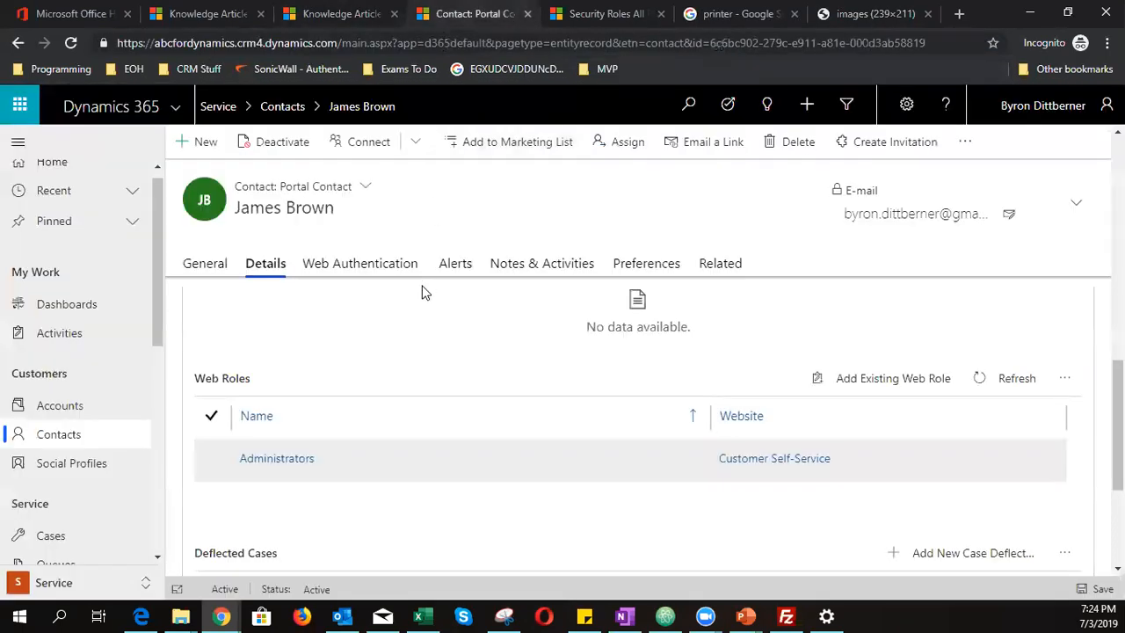
click(646, 26)
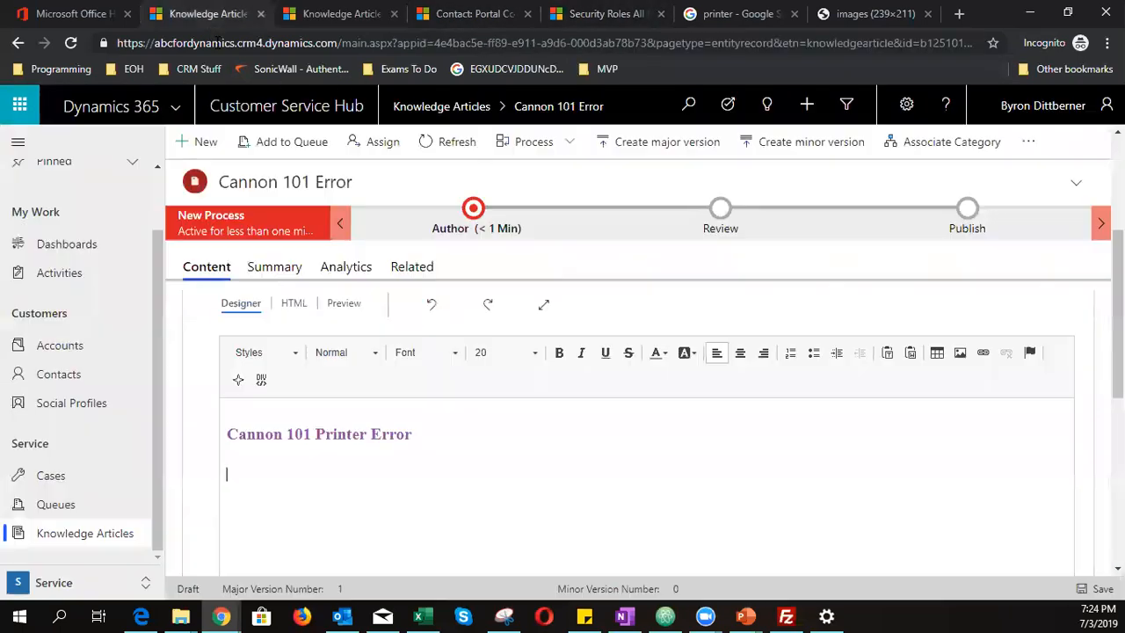
click(215, 14)
click(960, 352)
scroll(937, 446, down, 2)
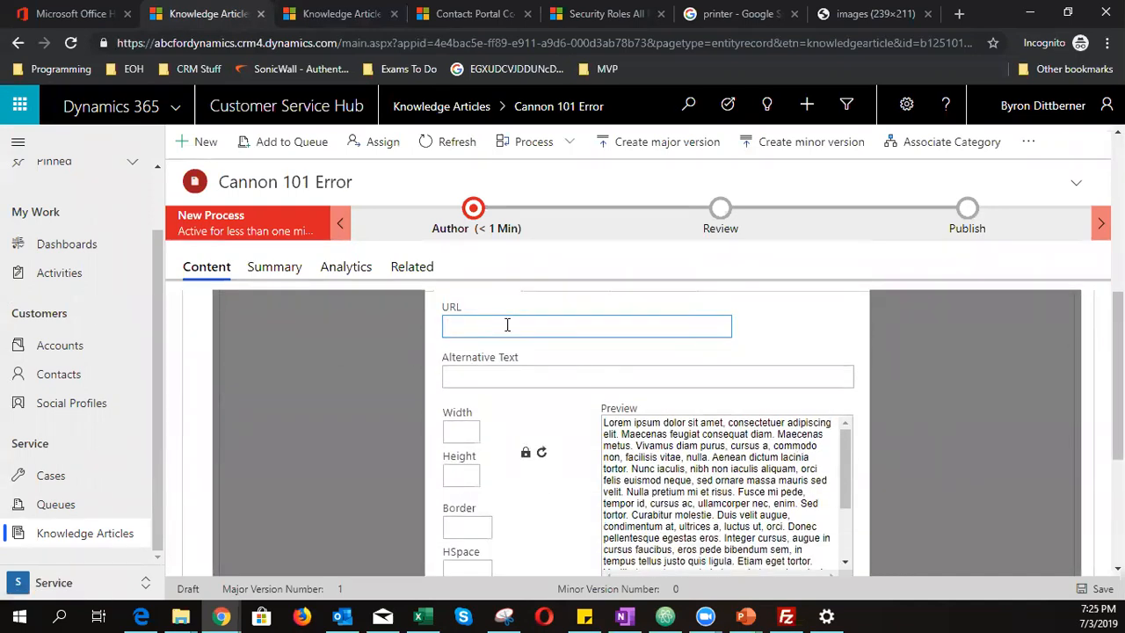
key(ctrl+v)
key(Tab)
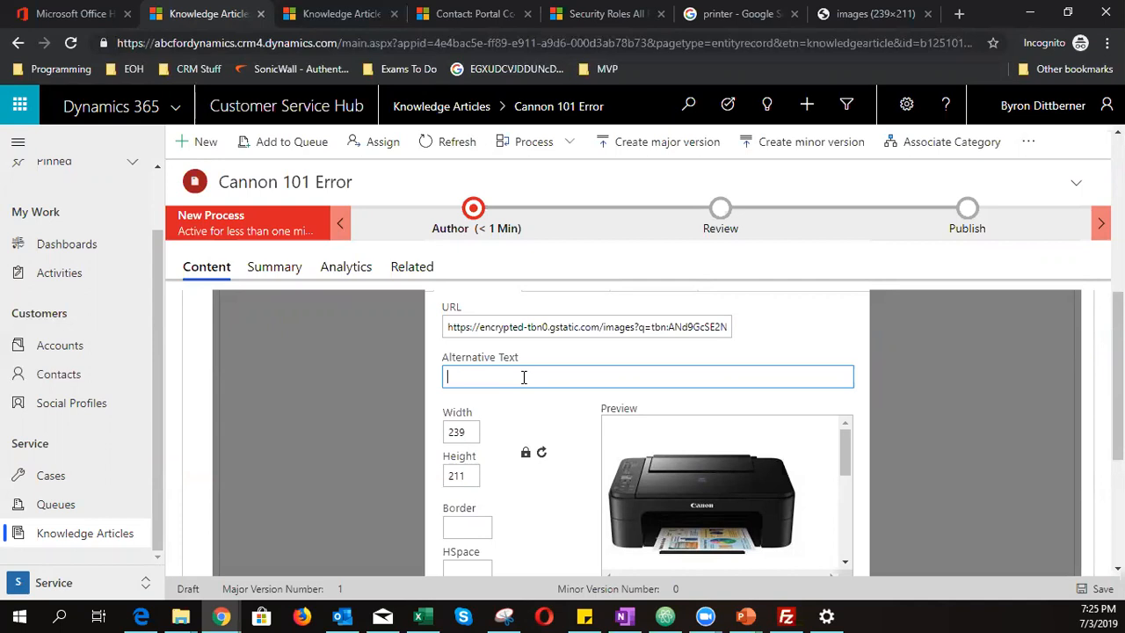
- Give the image alternative text 'Cannon Printer 12345' and a width of 200
text(Ca)
text(noon )
text(10)
key(BackSpace)
key(BackSpace)
text(non Printer 12345)
scroll(523, 376, down, 1)
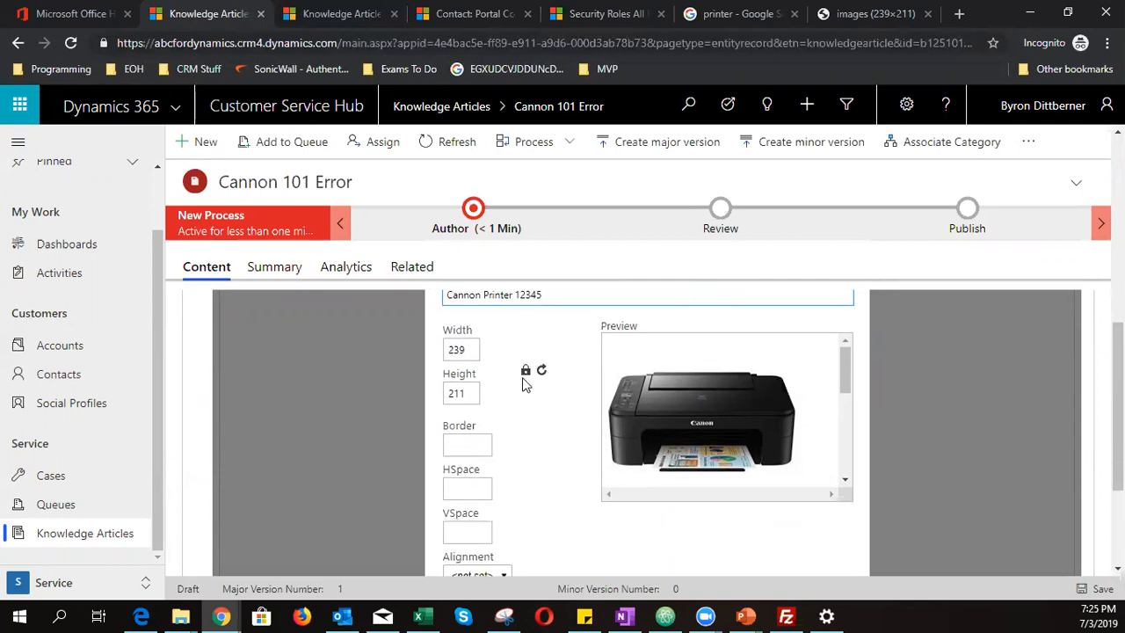
click(470, 353)
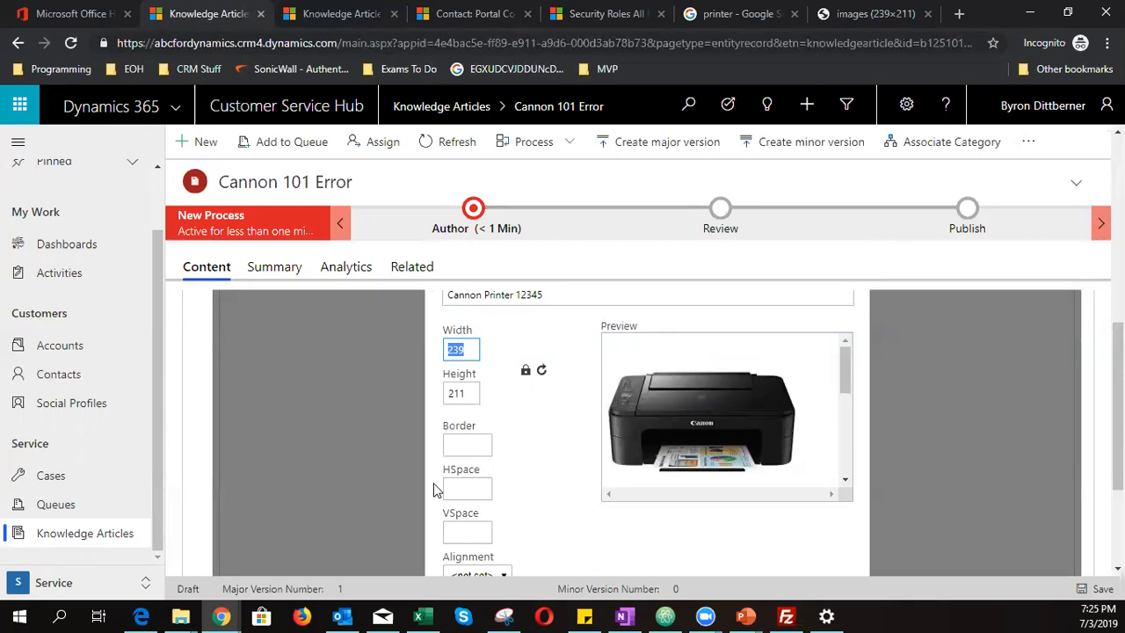
text(200)
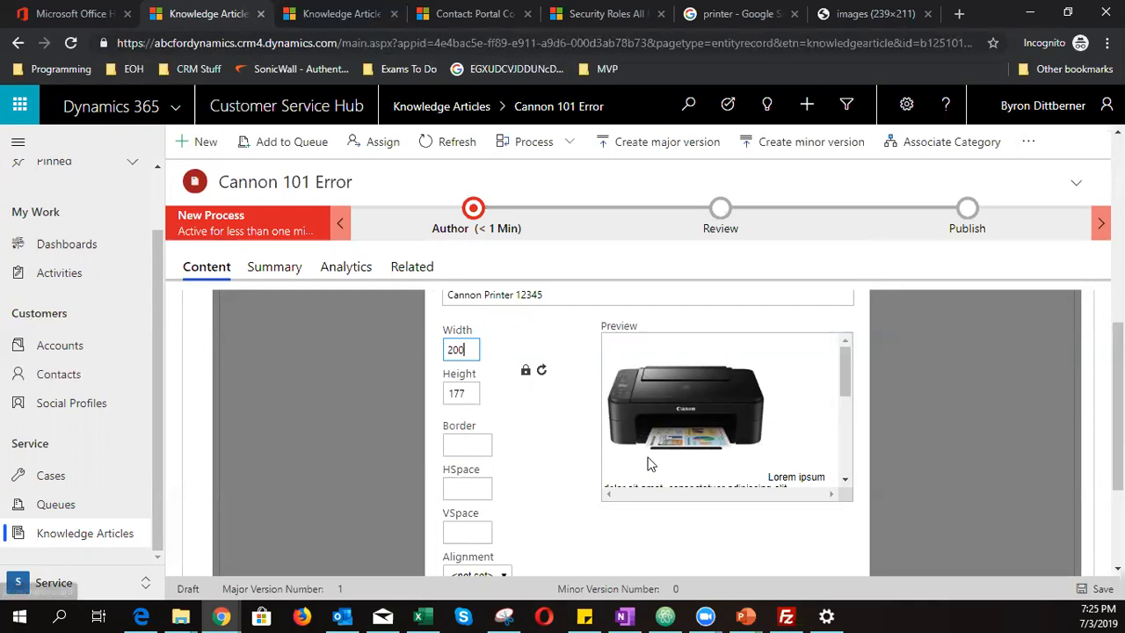
- Set the image border thickness to 2
click(468, 445)
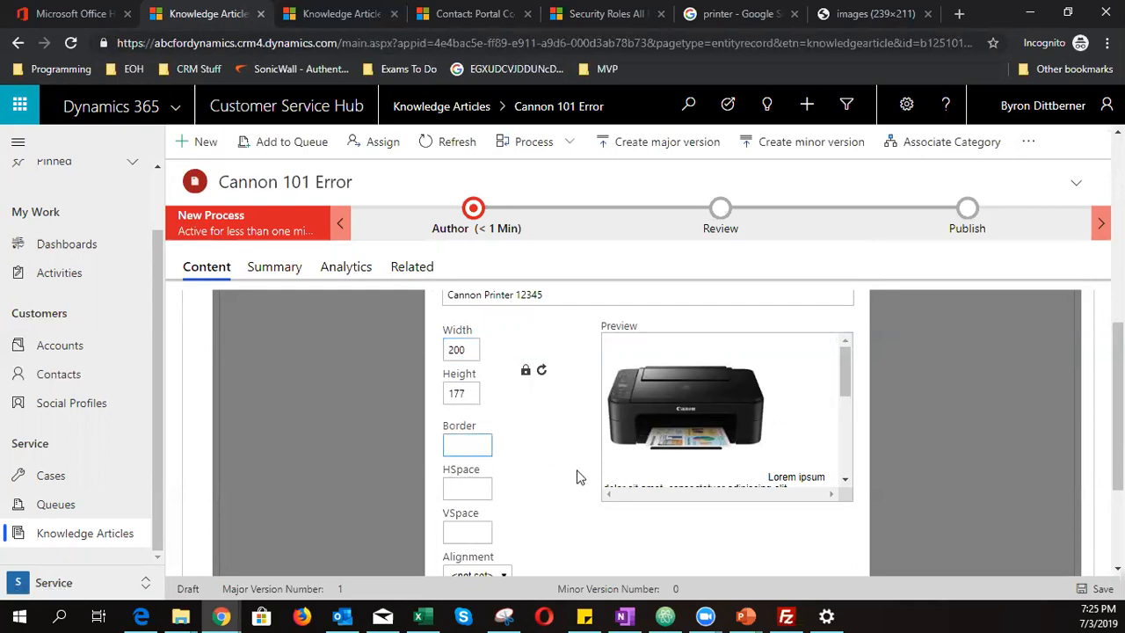
text(1)
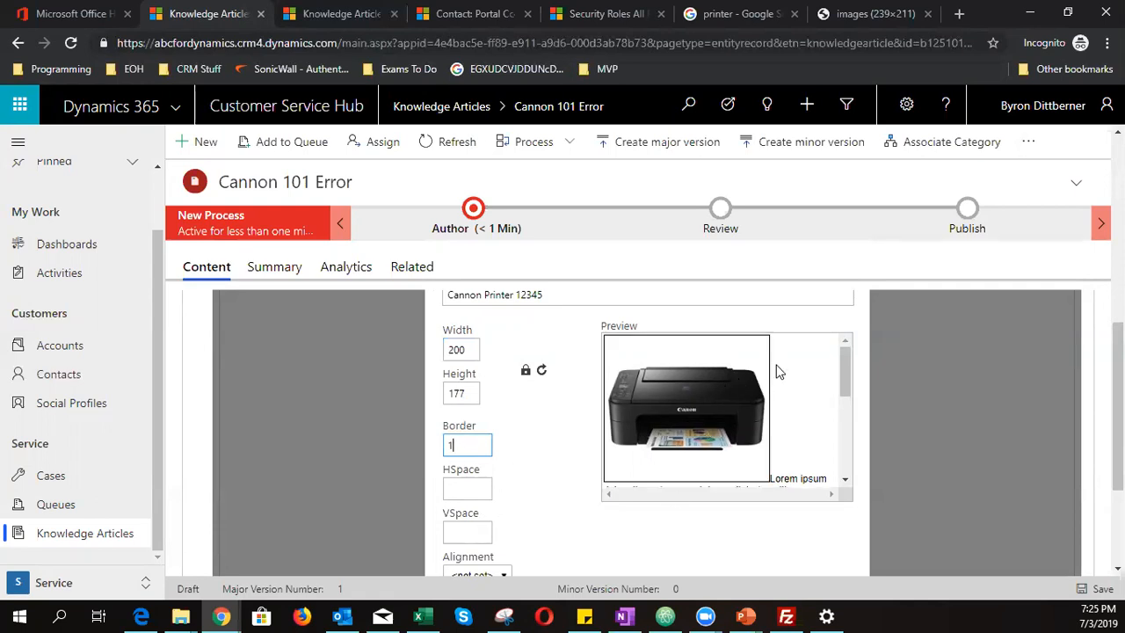
key(BackSpace)
text(2)
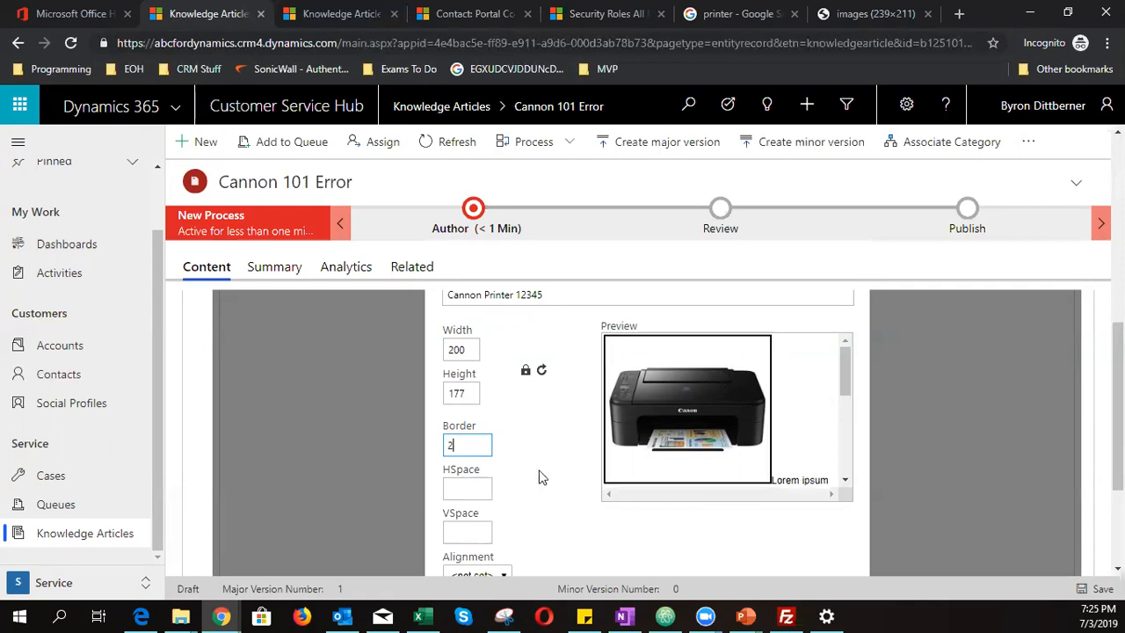
drag(477, 444, 407, 453)
text(5)
- Set horizontal and vertical spacing around the image to 30
click(453, 489)
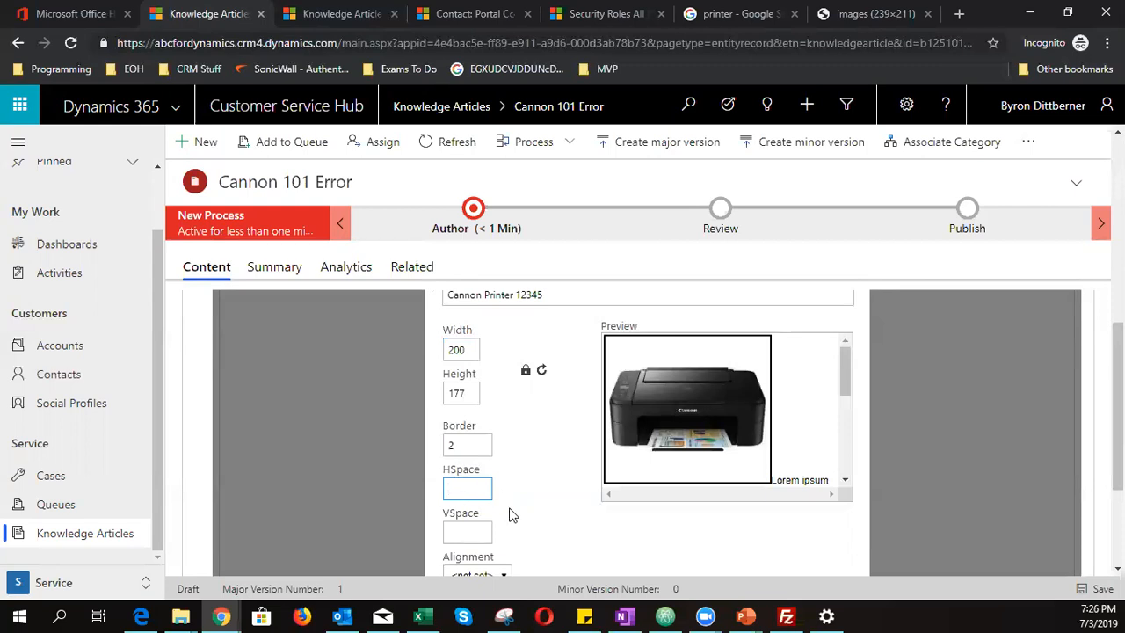
text(30)
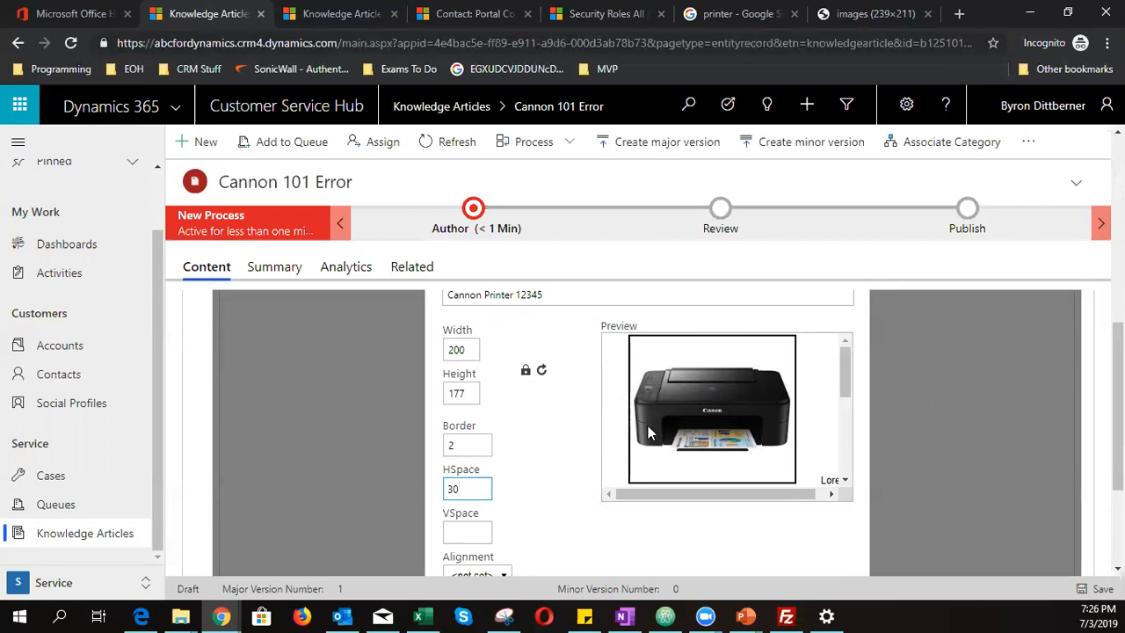
click(475, 532)
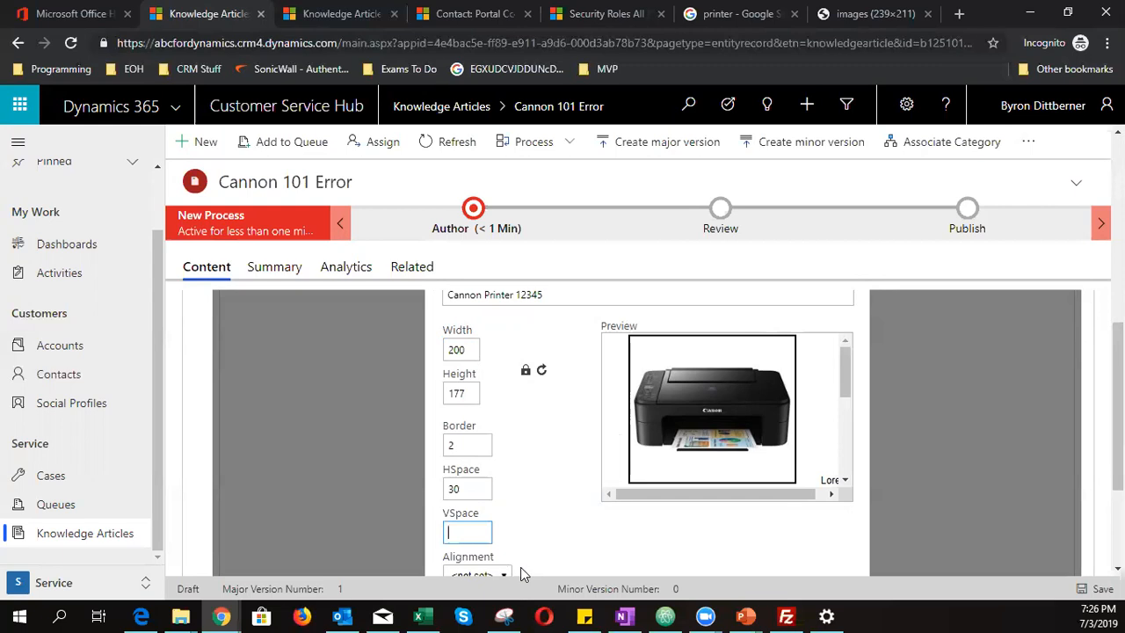
text(30)
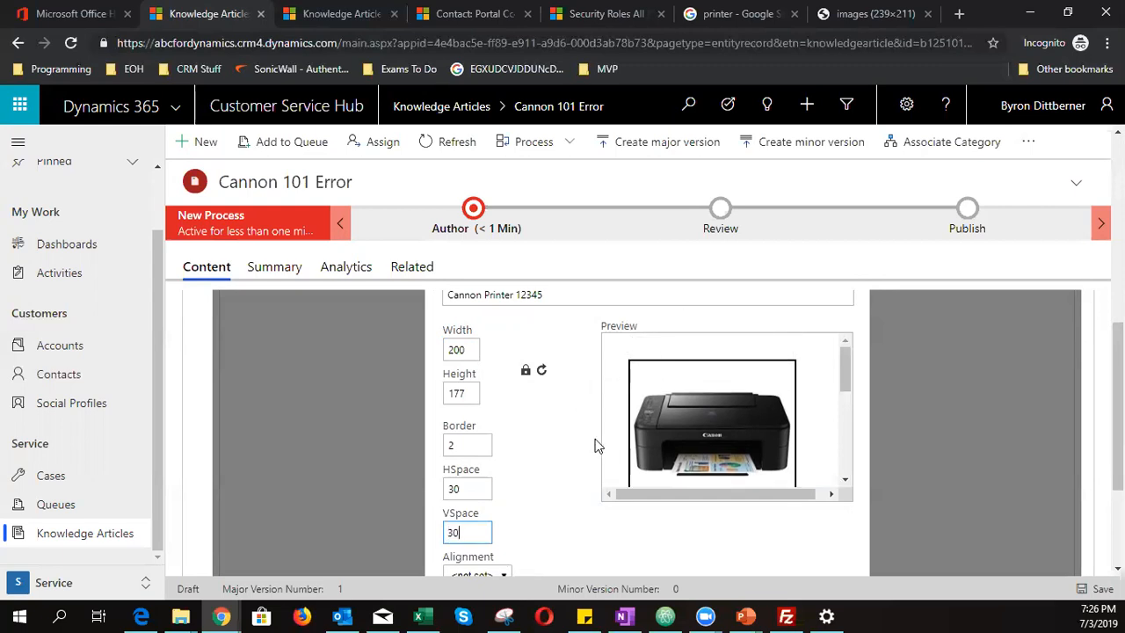
scroll(831, 407, down, 3)
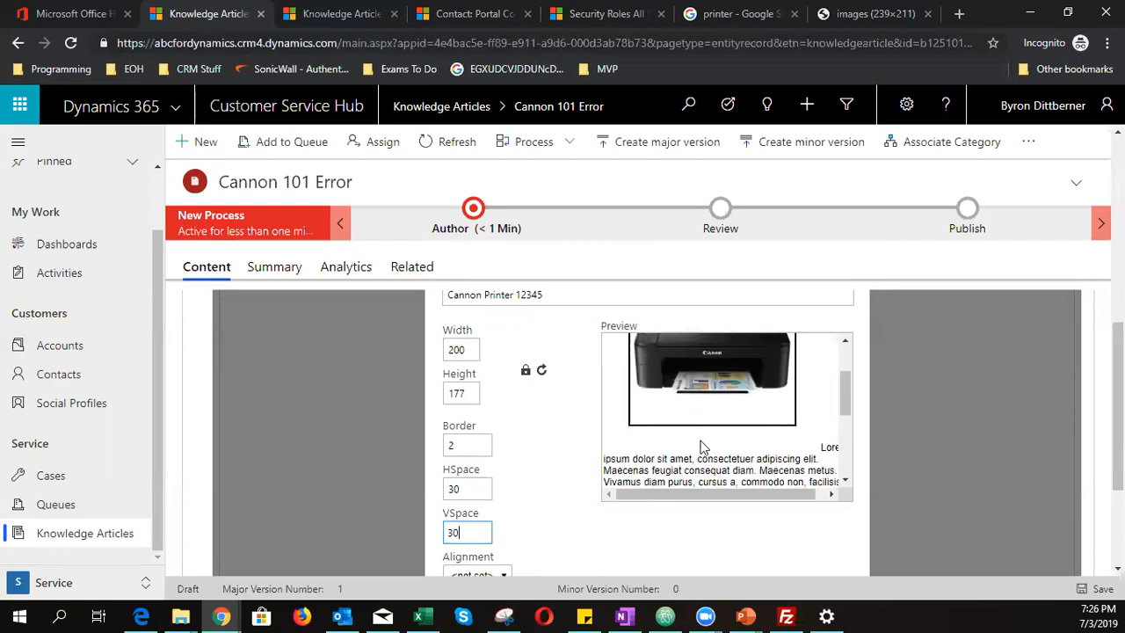
drag(472, 534, 437, 587)
text(10)
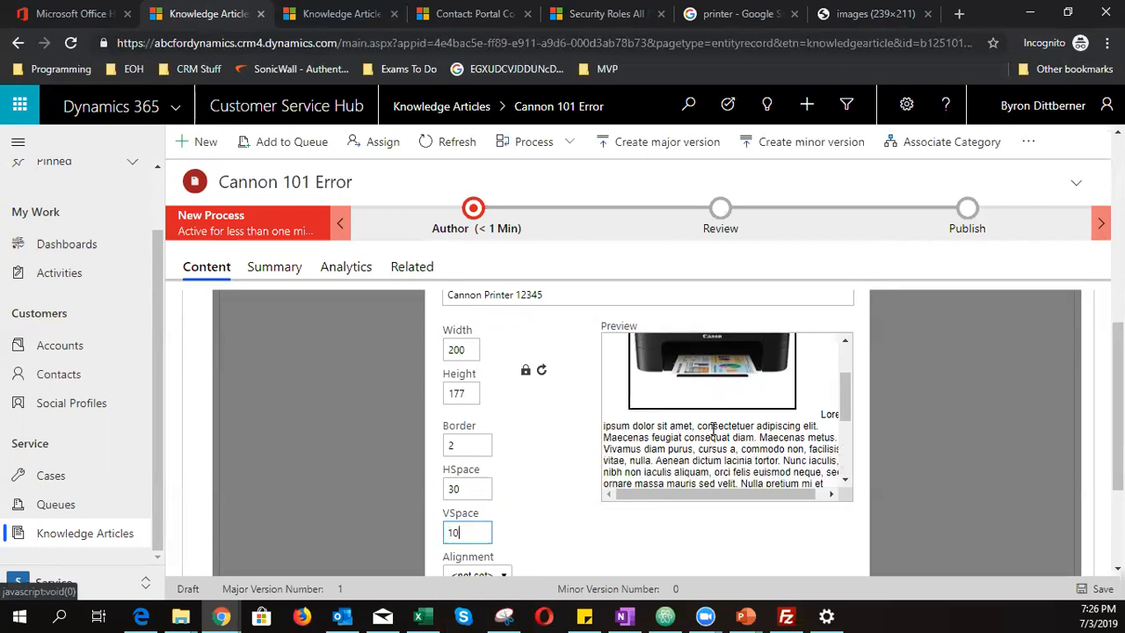
drag(472, 535, 283, 551)
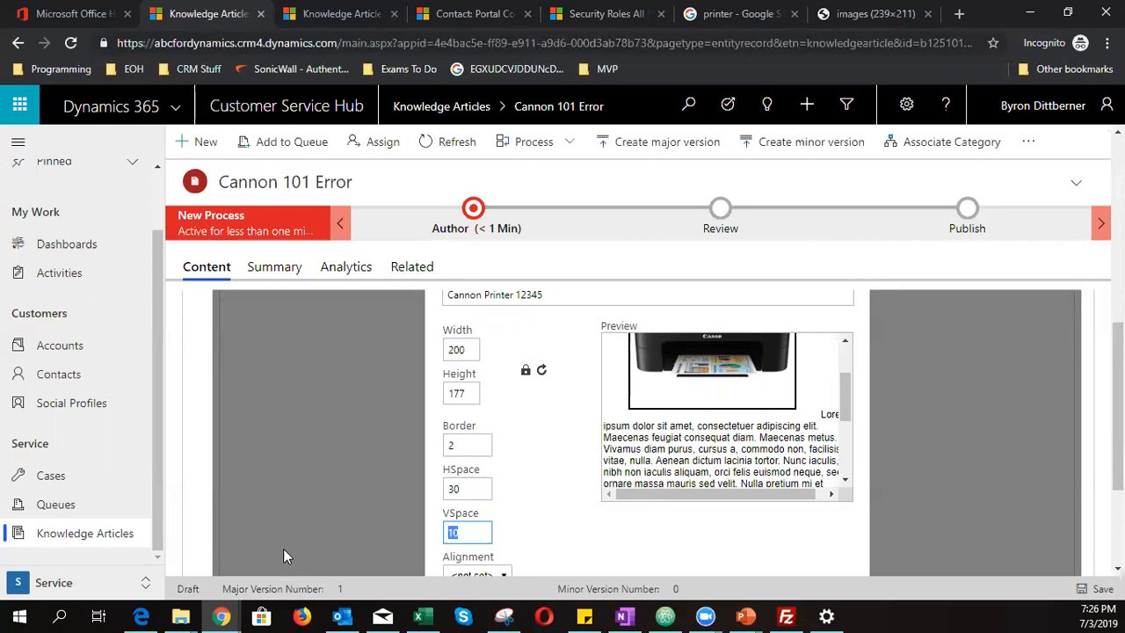
text(30)
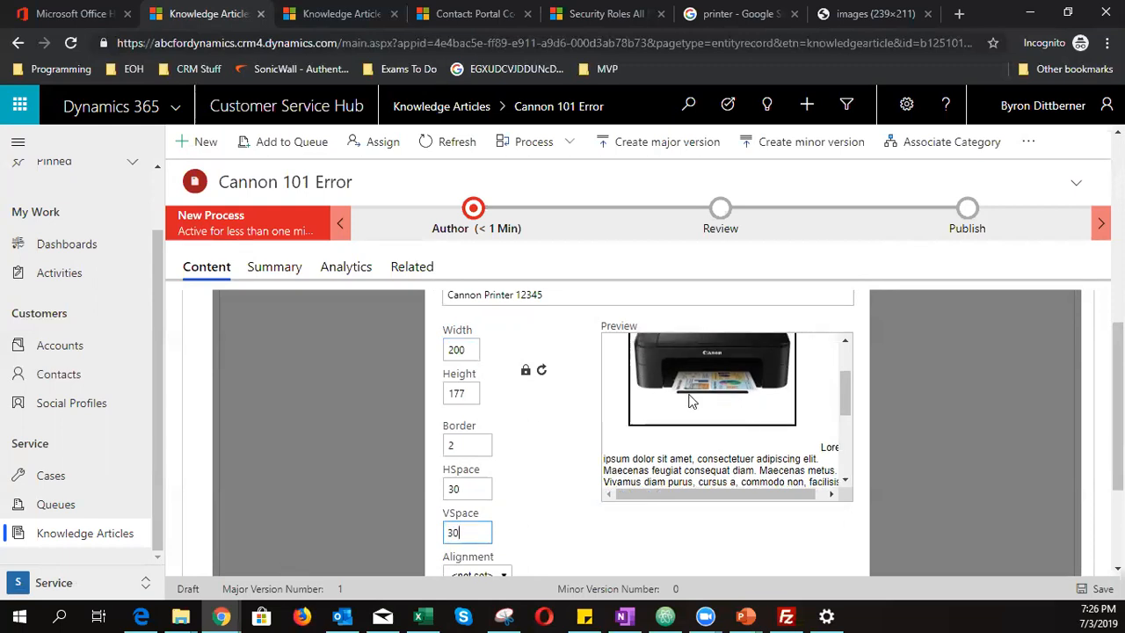
- Align the image left and confirm the image settings
scroll(528, 494, down, 1)
click(504, 494)
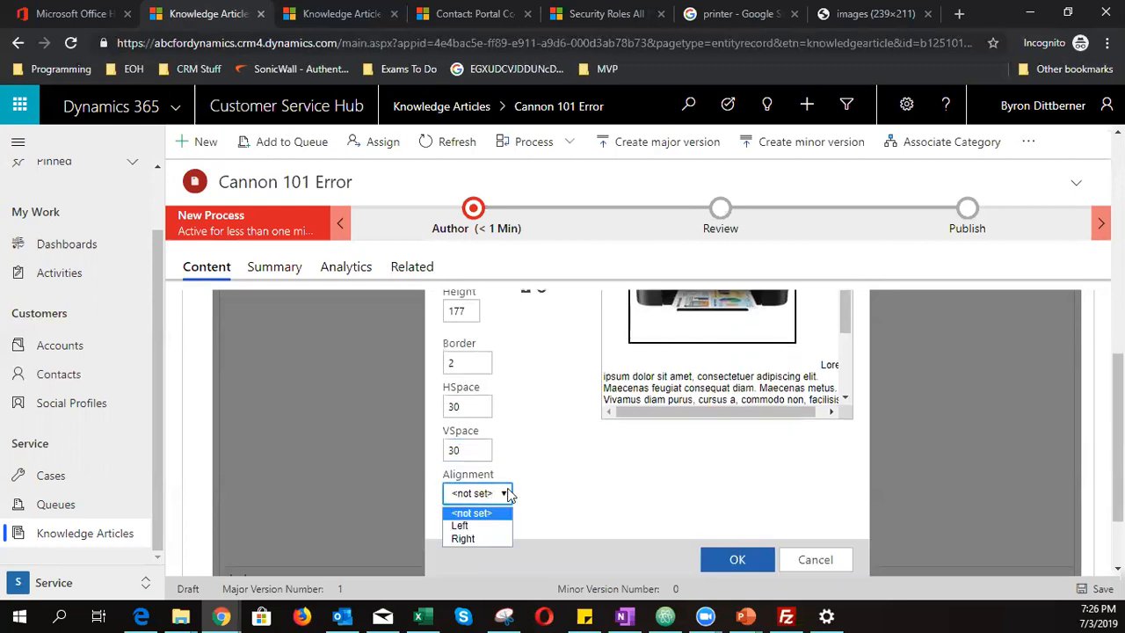
click(495, 526)
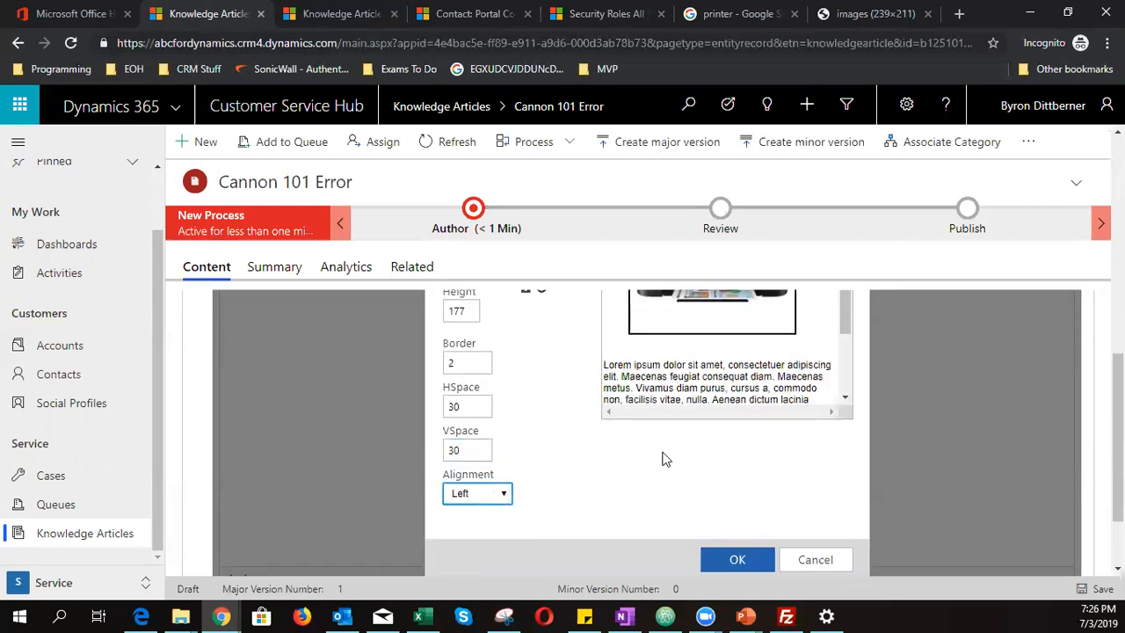
scroll(703, 459, up, 2)
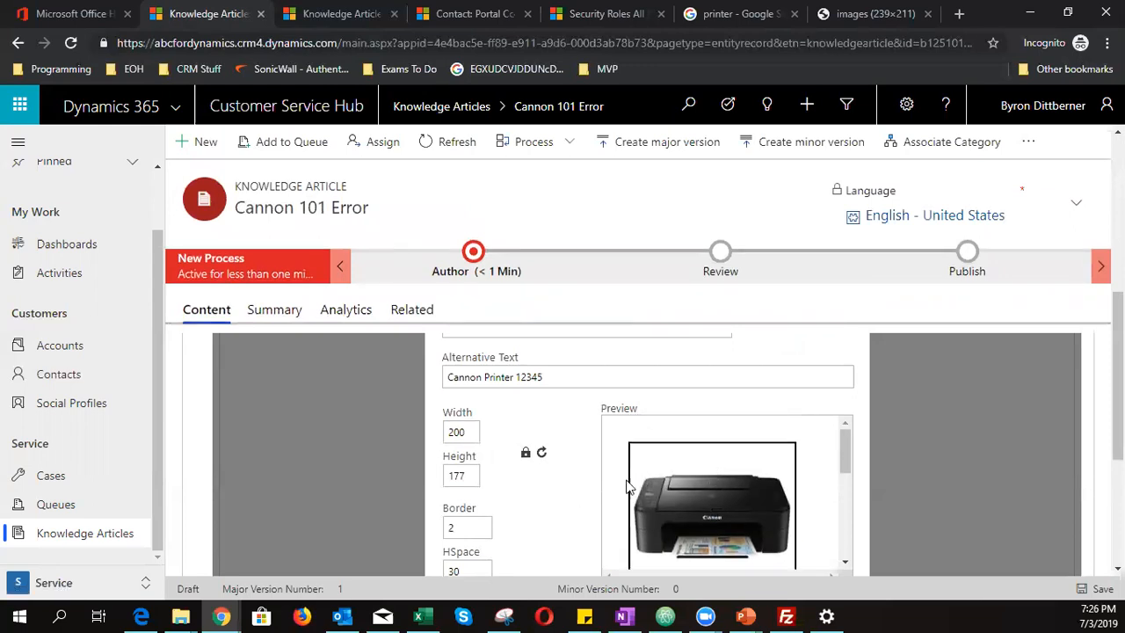
scroll(626, 498, down, 1)
scroll(619, 531, down, 2)
scroll(585, 518, down, 3)
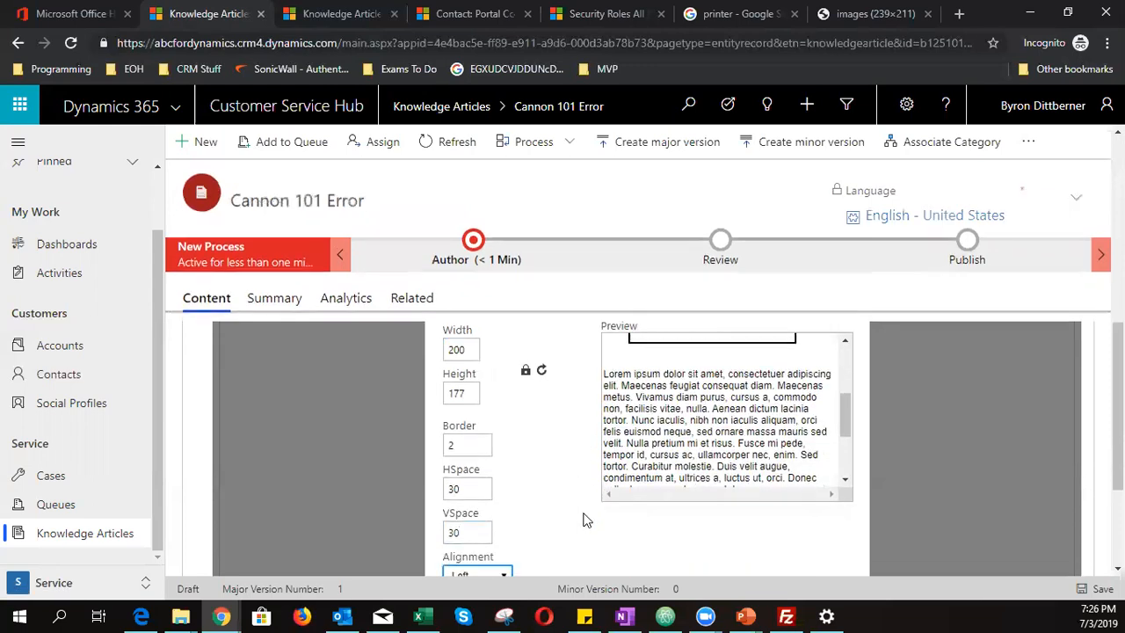
scroll(598, 526, up, 3)
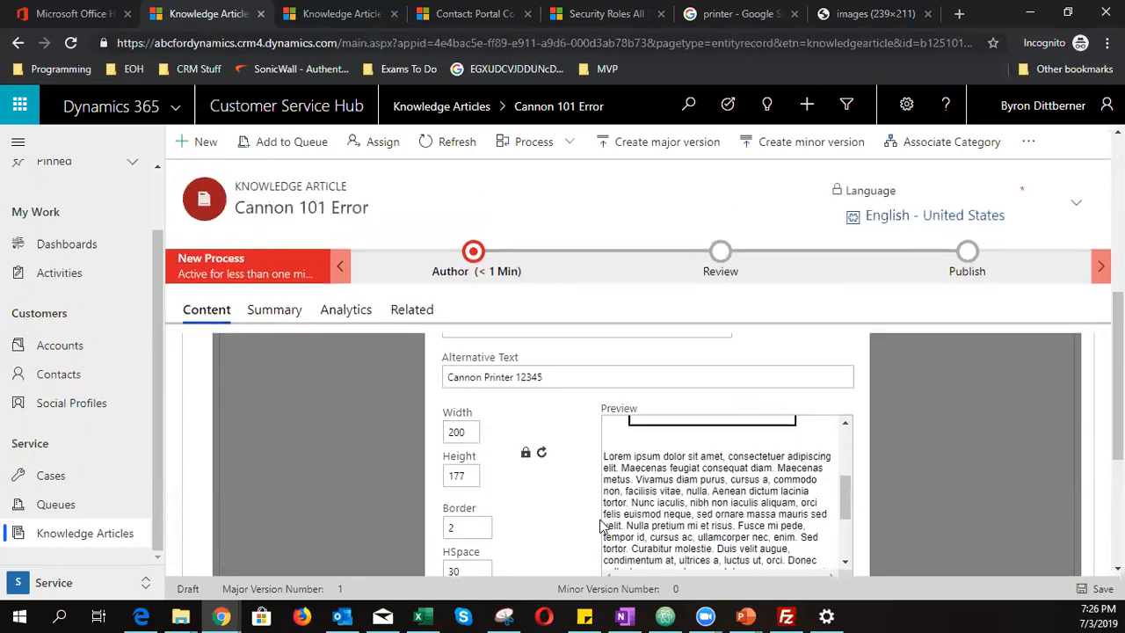
scroll(602, 526, up, 1)
scroll(600, 525, down, 3)
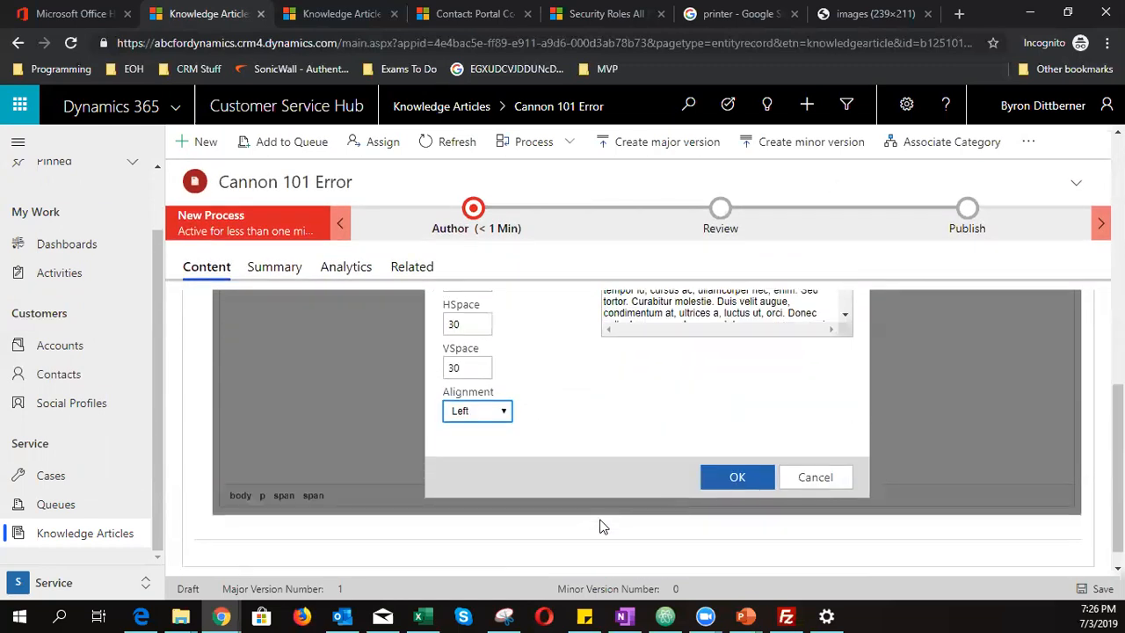
click(737, 479)
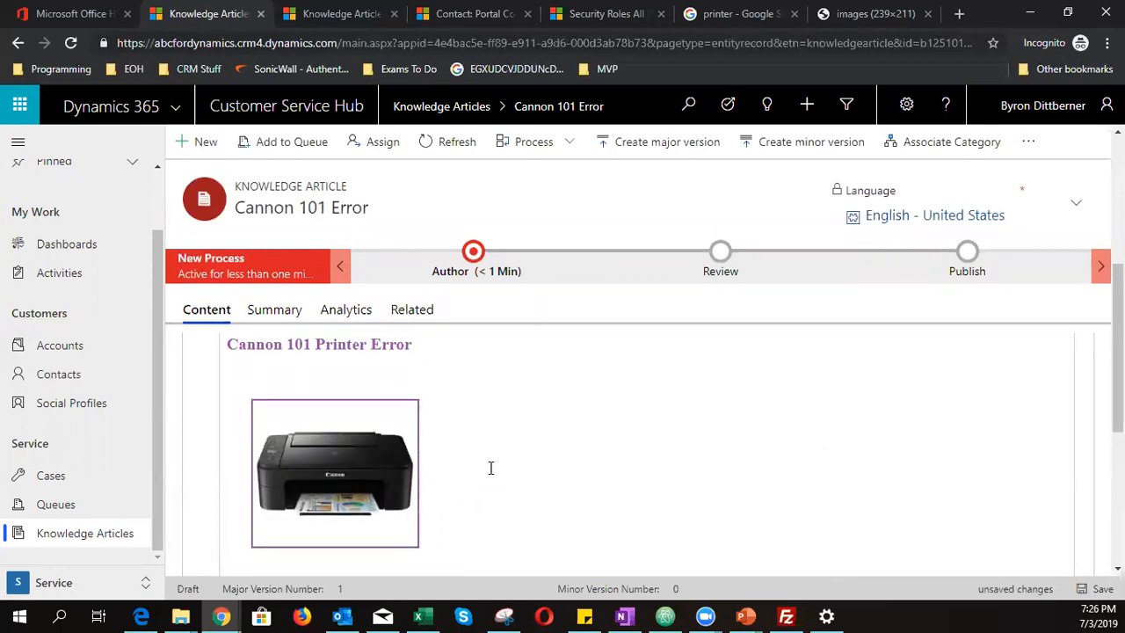
- Type the title 'Printer Error 101' beside the Canon image, correcting the misspelling
scroll(503, 476, down, 2)
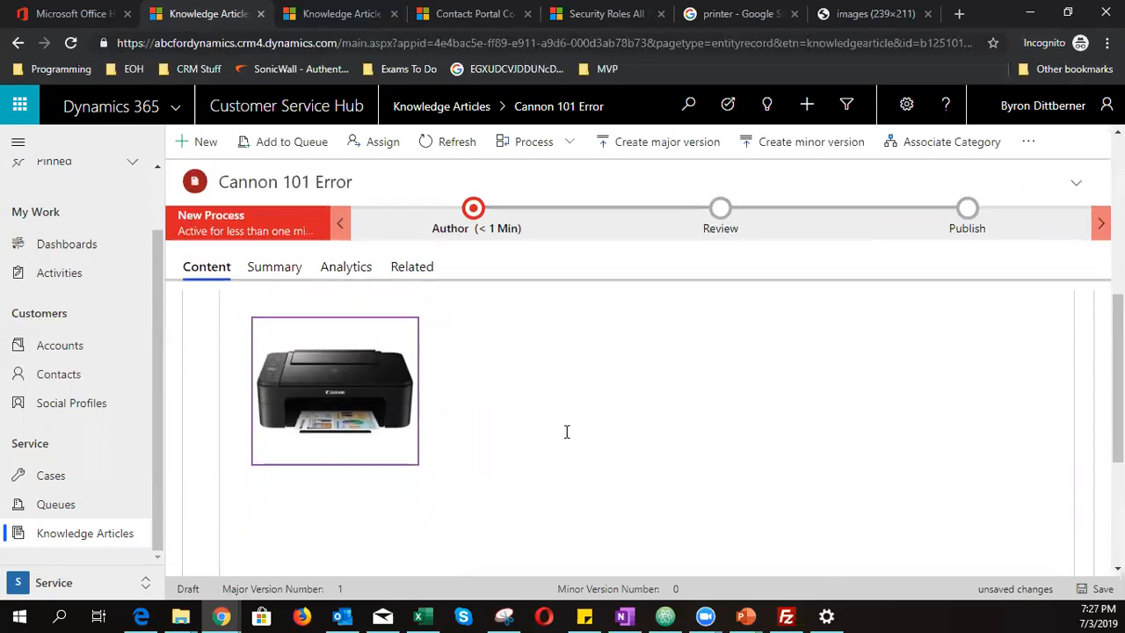
key(Return)
key(Return)
text(Printer Error 101)
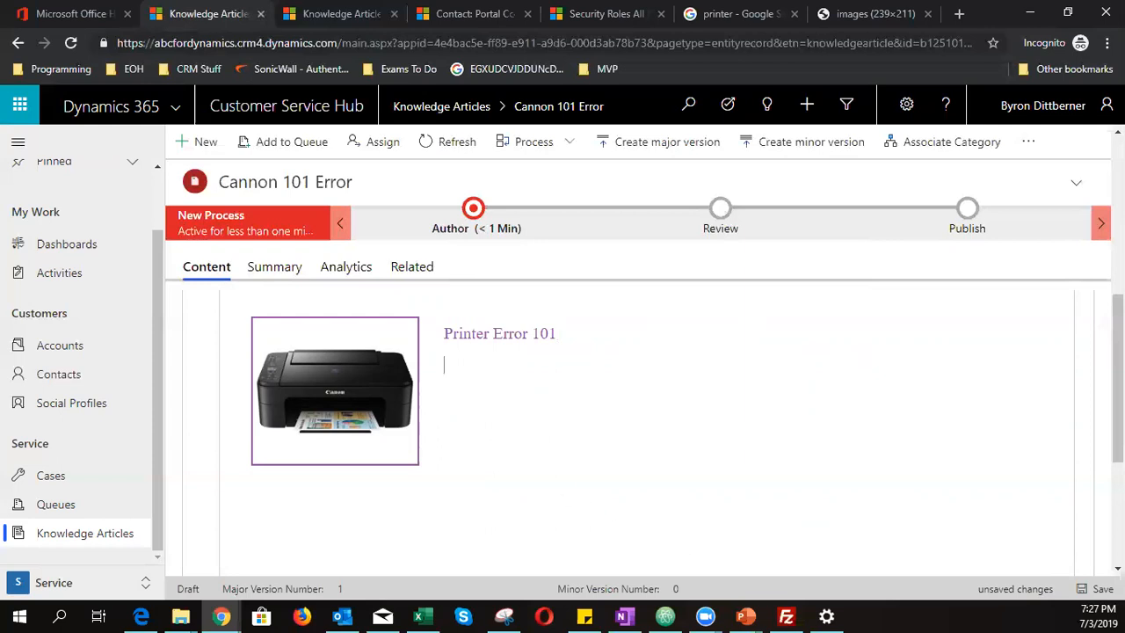
- Copy the lorem ipsum paragraph from KnokledgeArticle.html in Atom, then minimise Atom
key(alt+Tab)
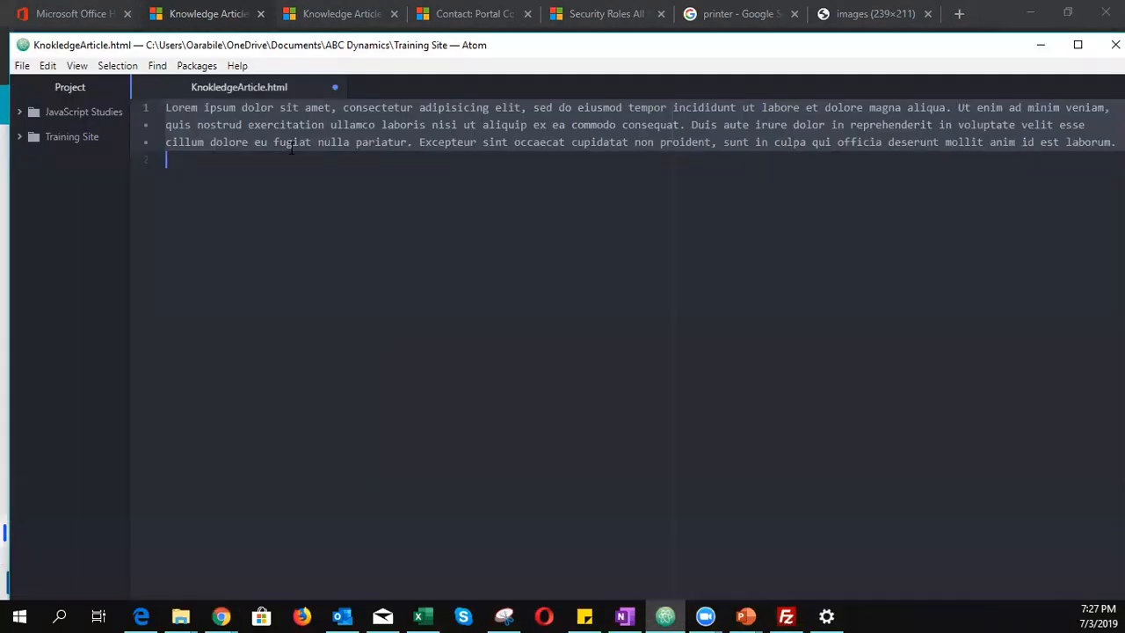
right_click(299, 114)
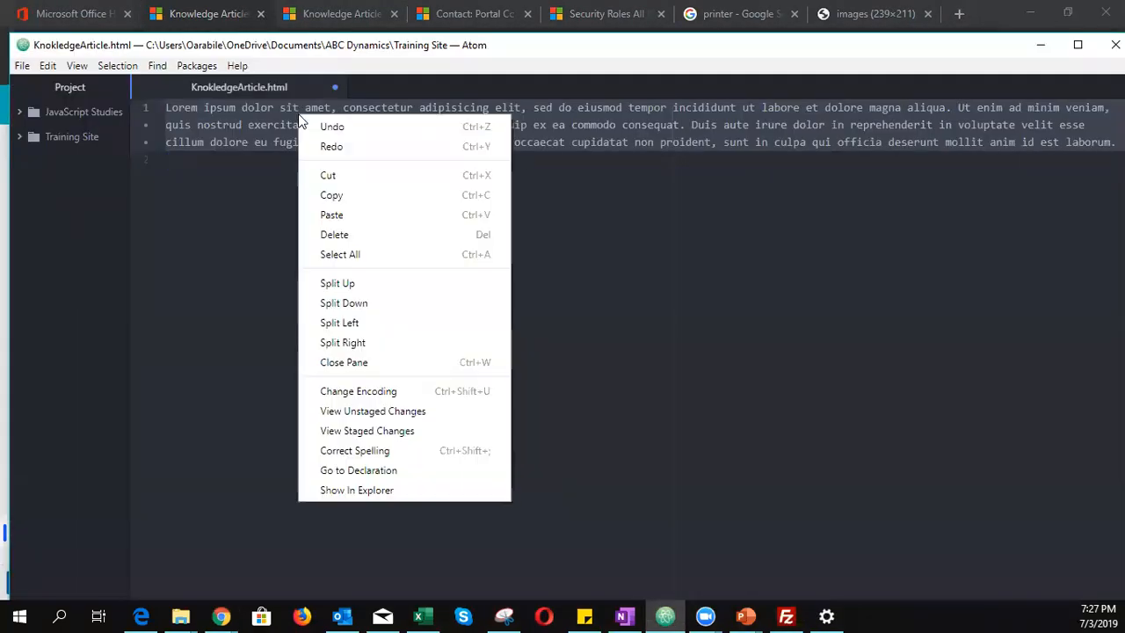
click(343, 205)
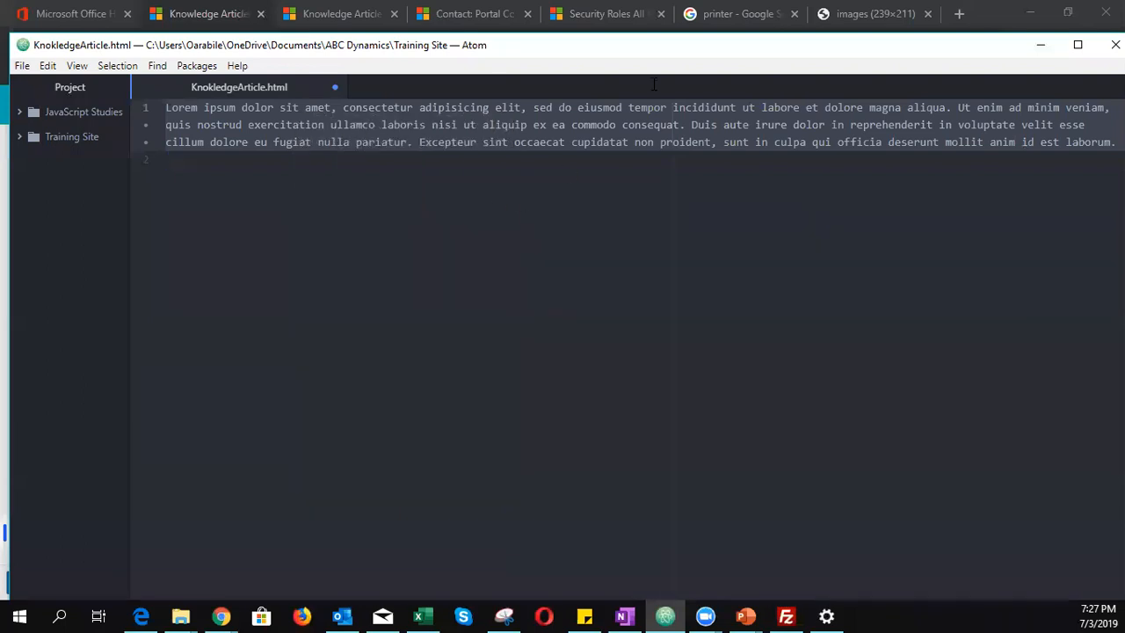
click(1041, 44)
- Paste the lorem ipsum paragraph under 'Printer Error 101' and make that title bold
key(ctrl+v)
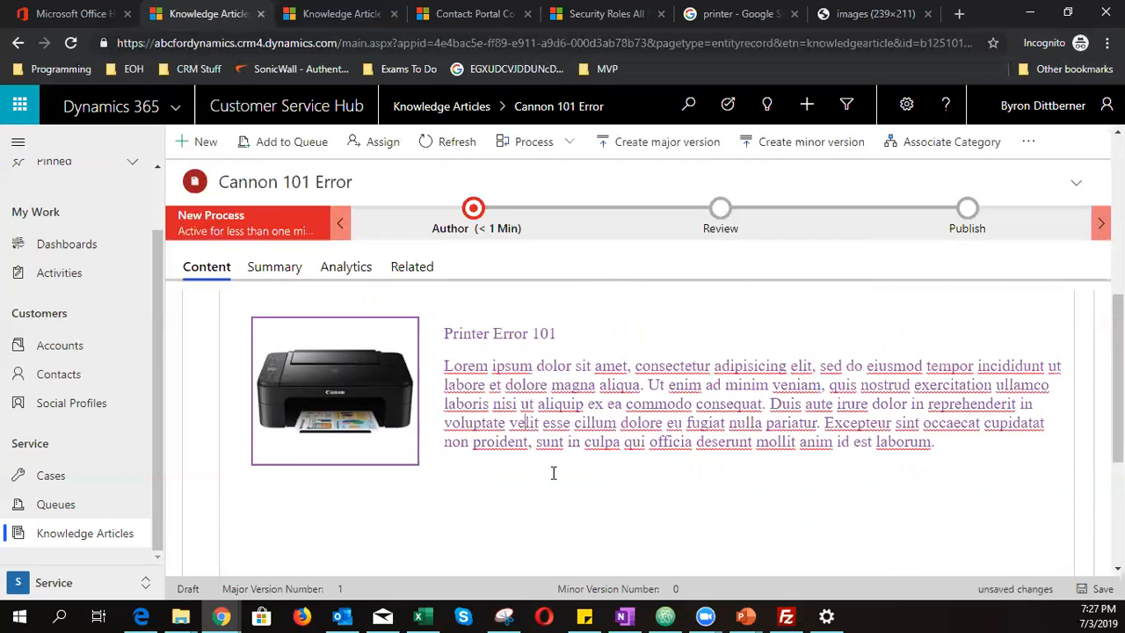
drag(580, 335, 422, 326)
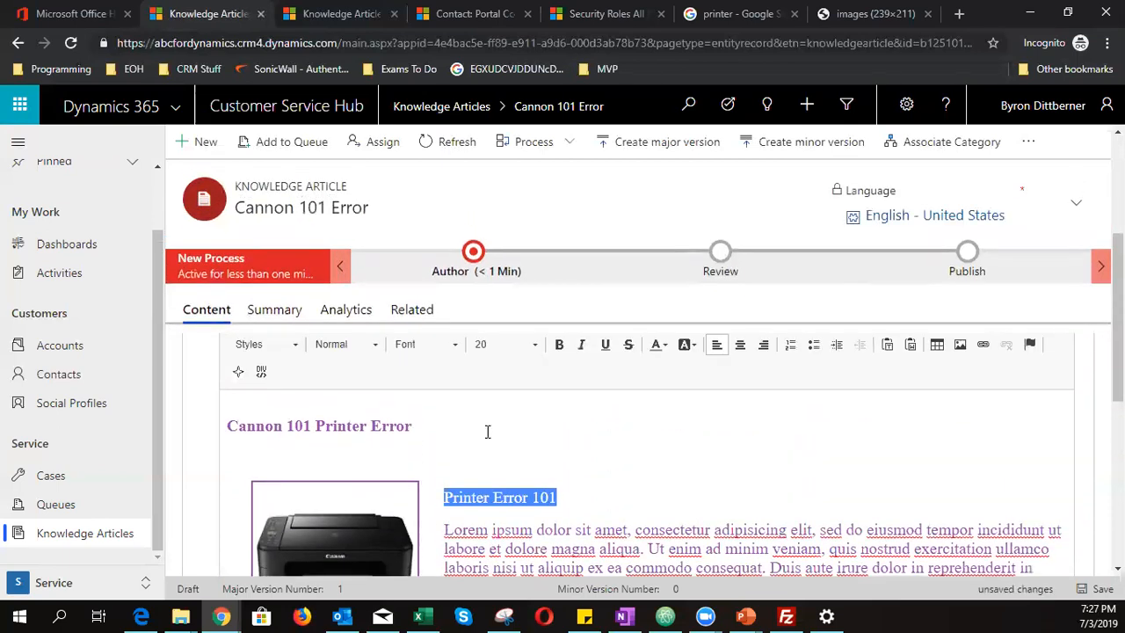
scroll(609, 509, down, 3)
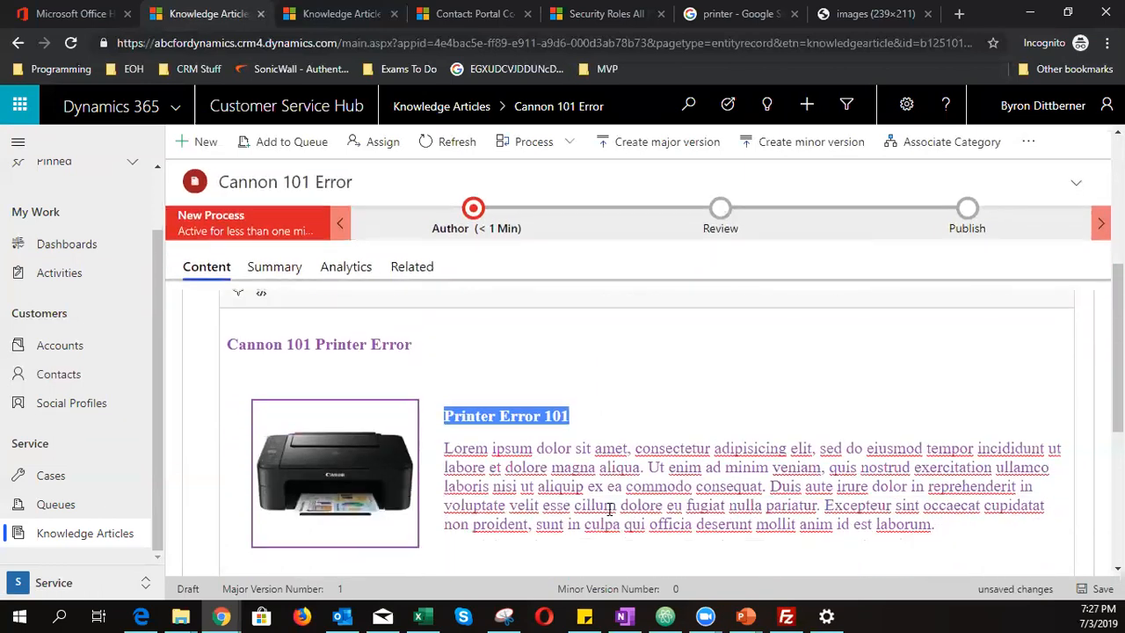
click(570, 495)
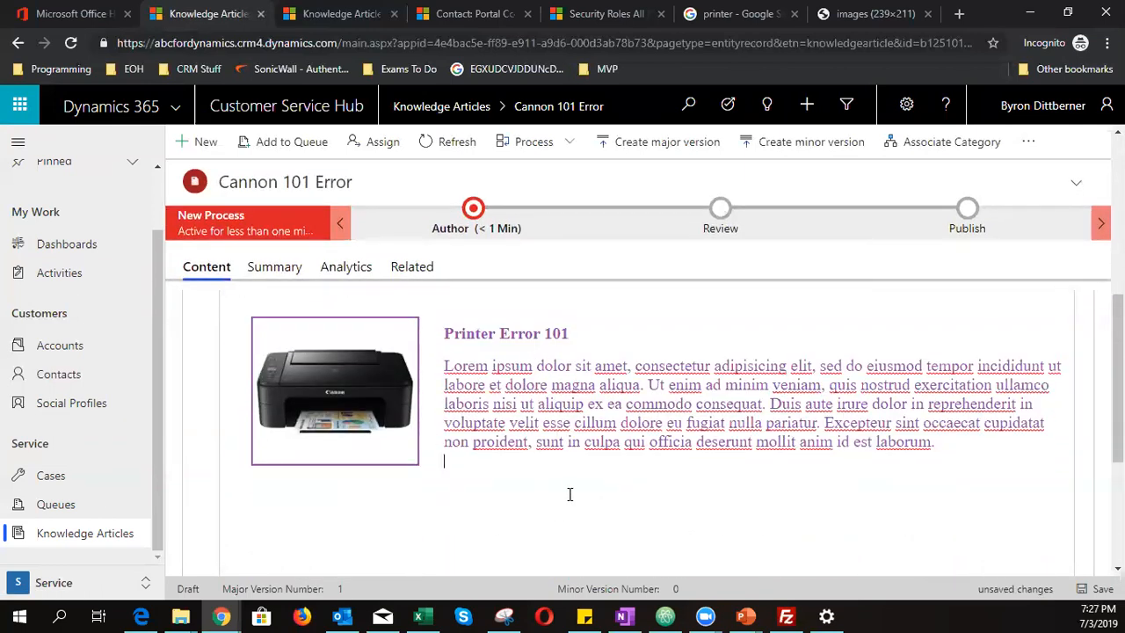
scroll(396, 503, up, 3)
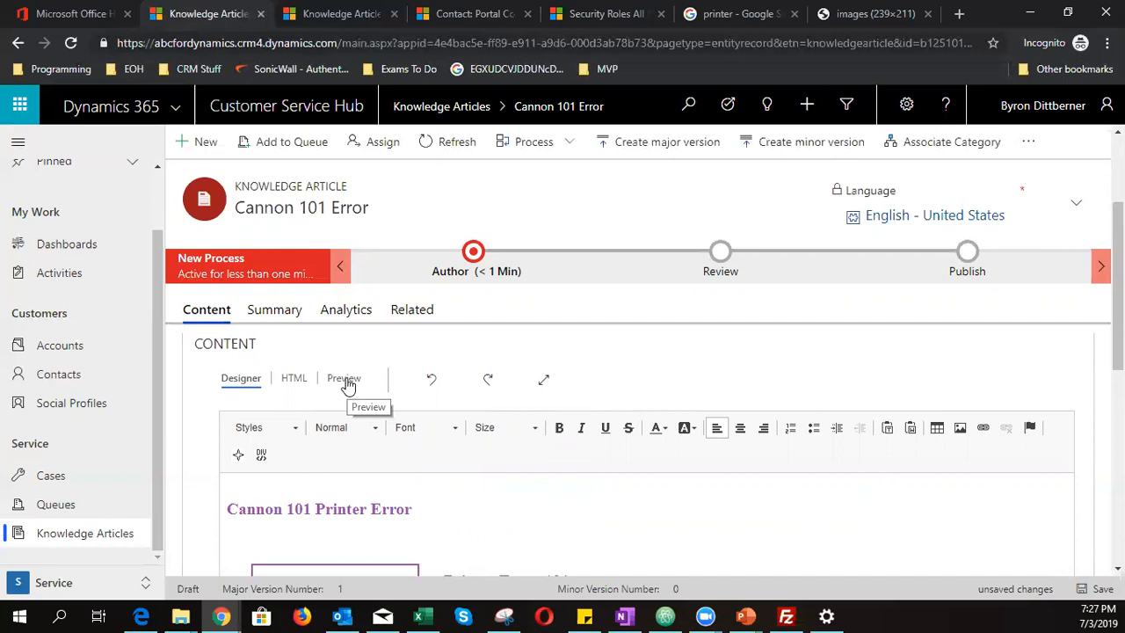
- Preview the article in desktop, tablet and landscape tablet layouts
click(345, 379)
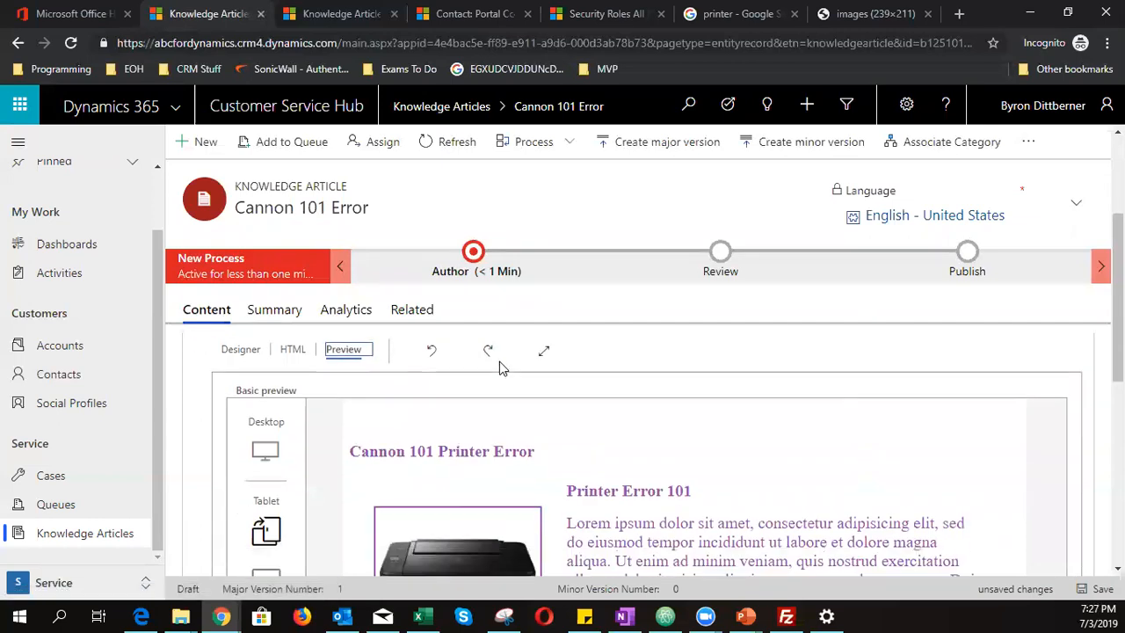
scroll(499, 361, down, 1)
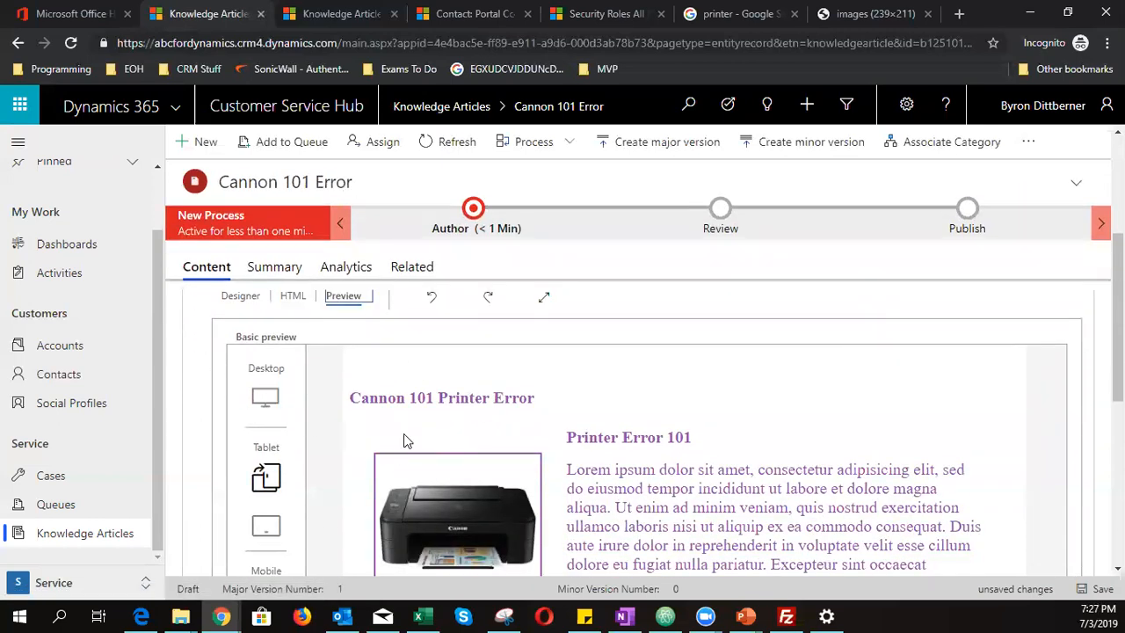
click(260, 397)
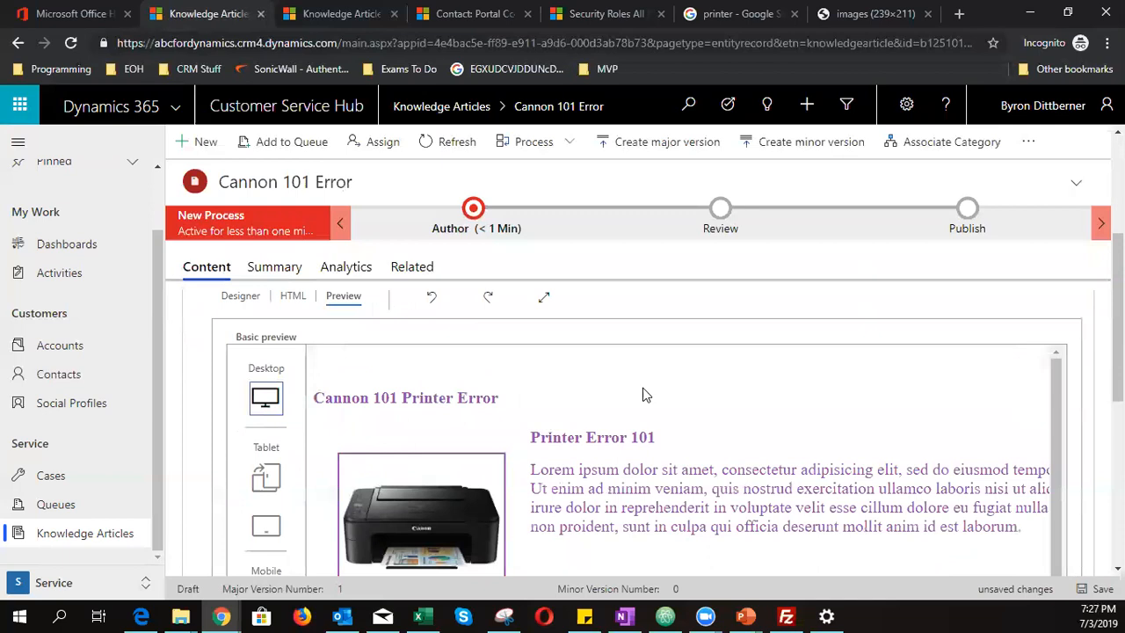
click(255, 481)
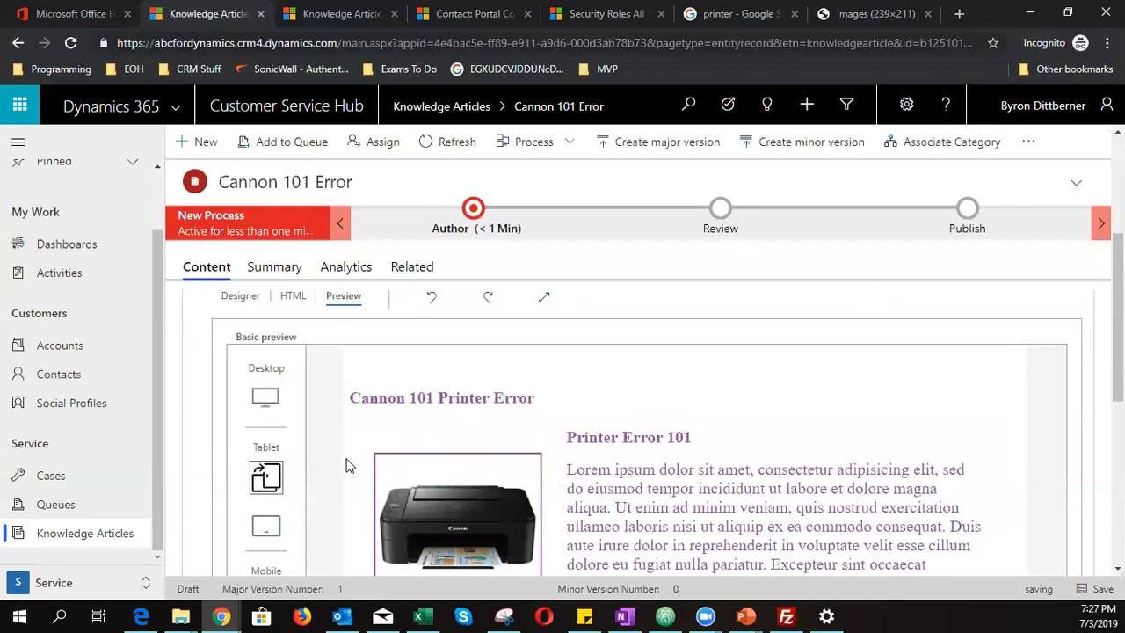
scroll(431, 387, down, 2)
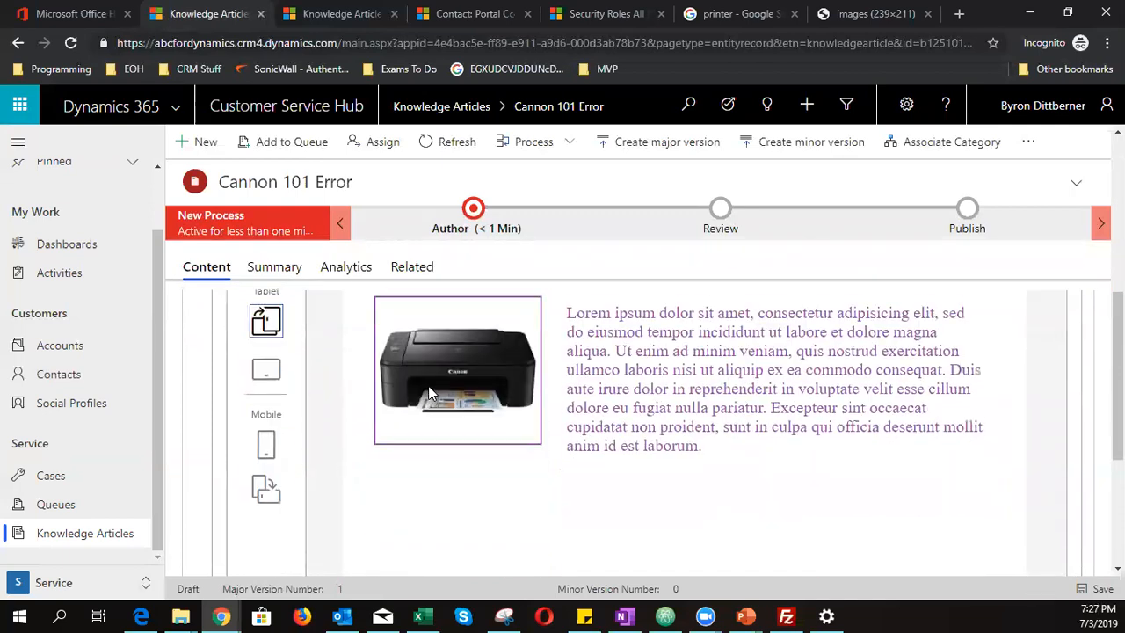
scroll(428, 386, up, 2)
click(266, 525)
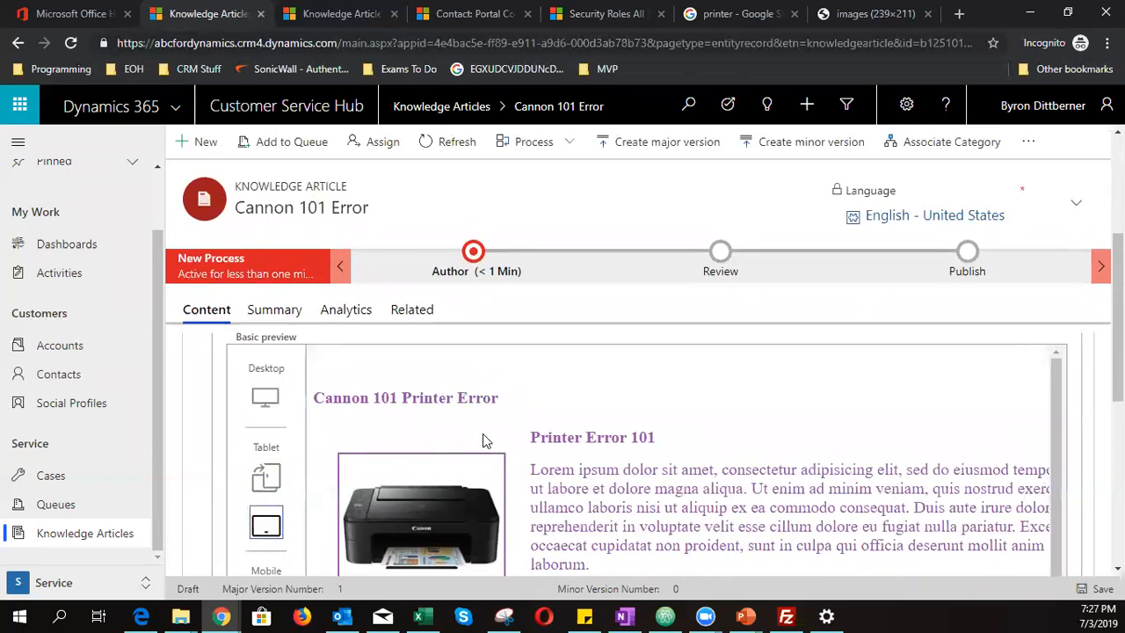
- Preview the article in mobile and landscape mobile layouts, then return to the top
scroll(482, 440, down, 3)
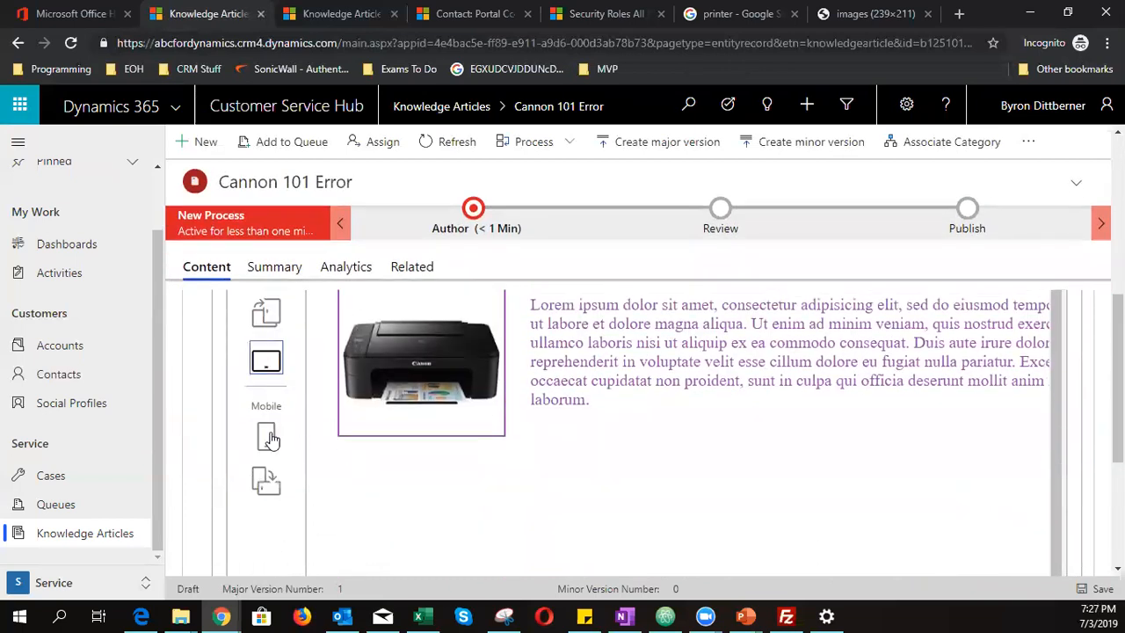
click(265, 436)
scroll(673, 470, up, 3)
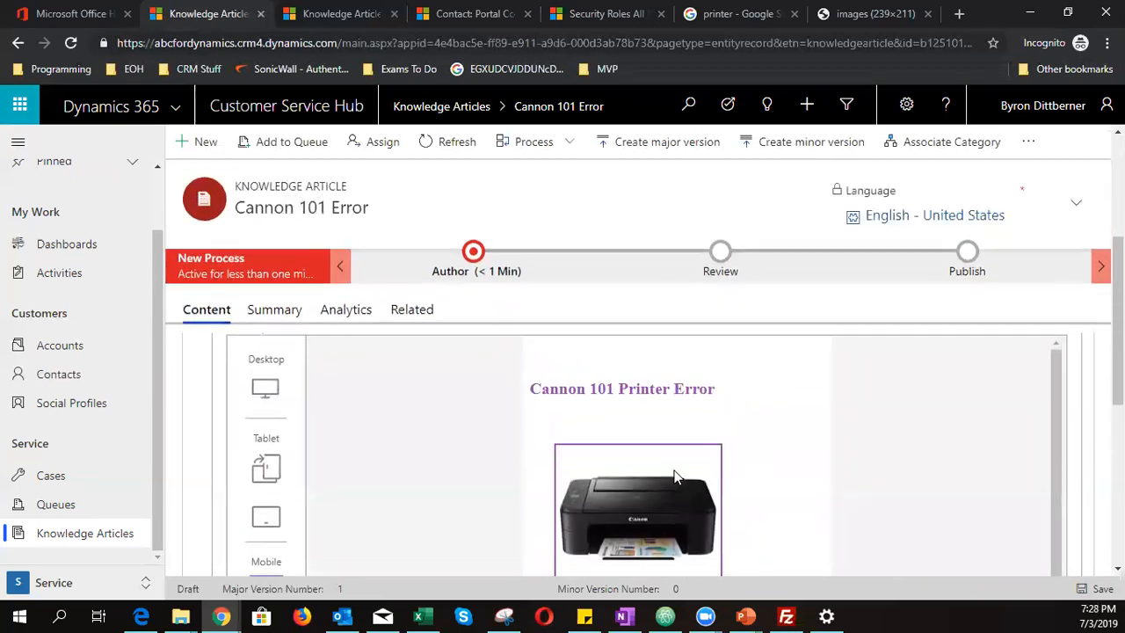
scroll(698, 431, down, 4)
scroll(698, 432, down, 1)
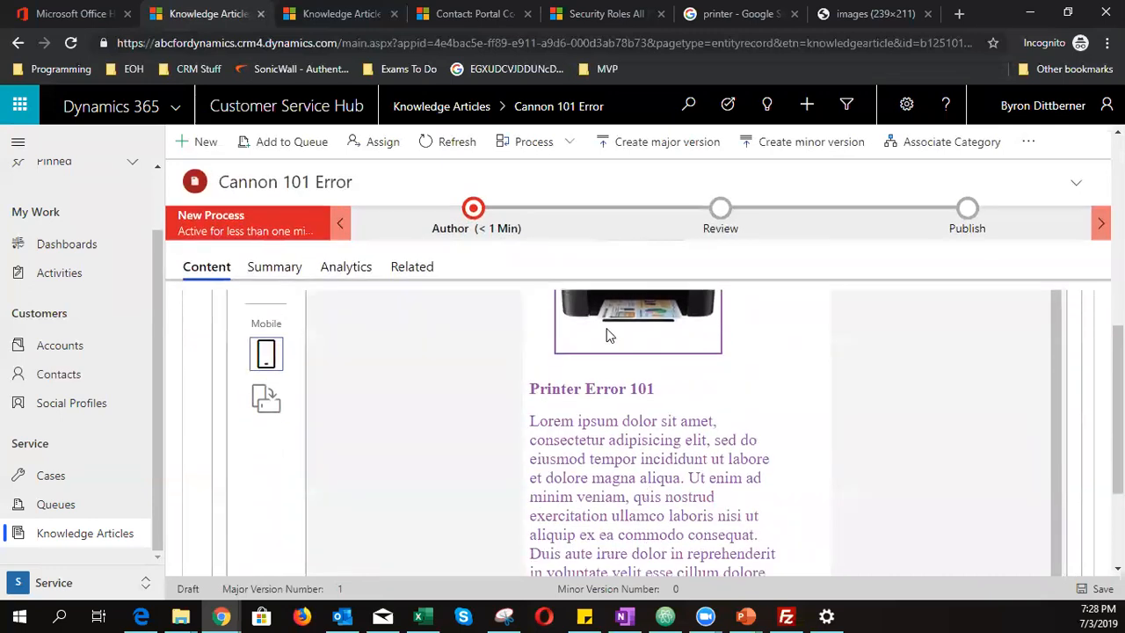
click(266, 400)
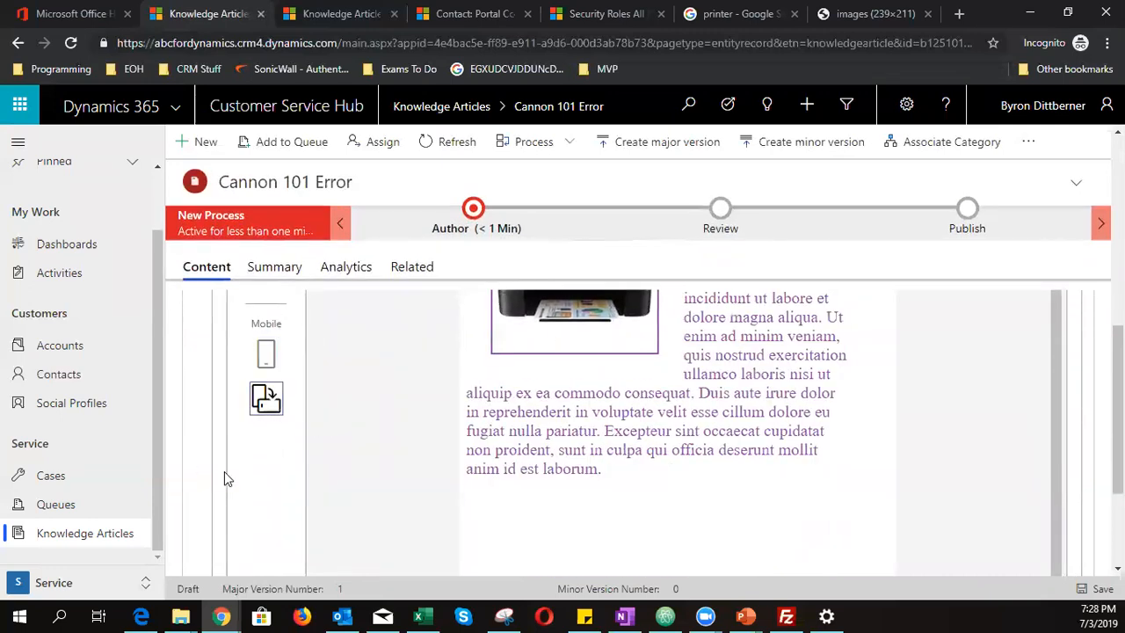
scroll(773, 462, up, 1)
scroll(772, 461, up, 3)
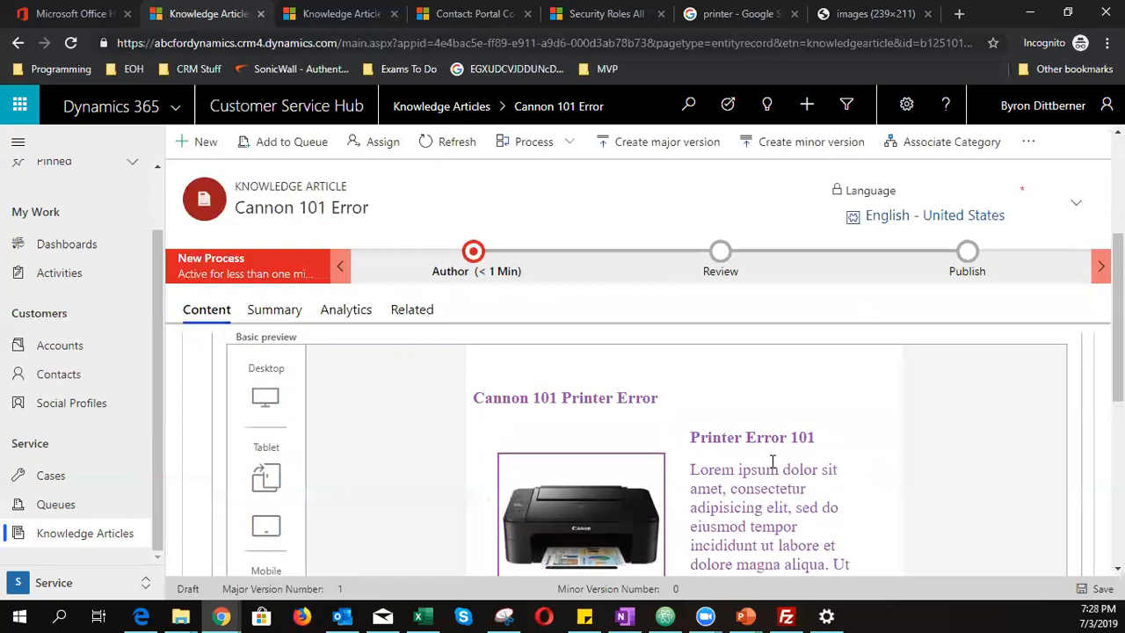
scroll(773, 461, down, 3)
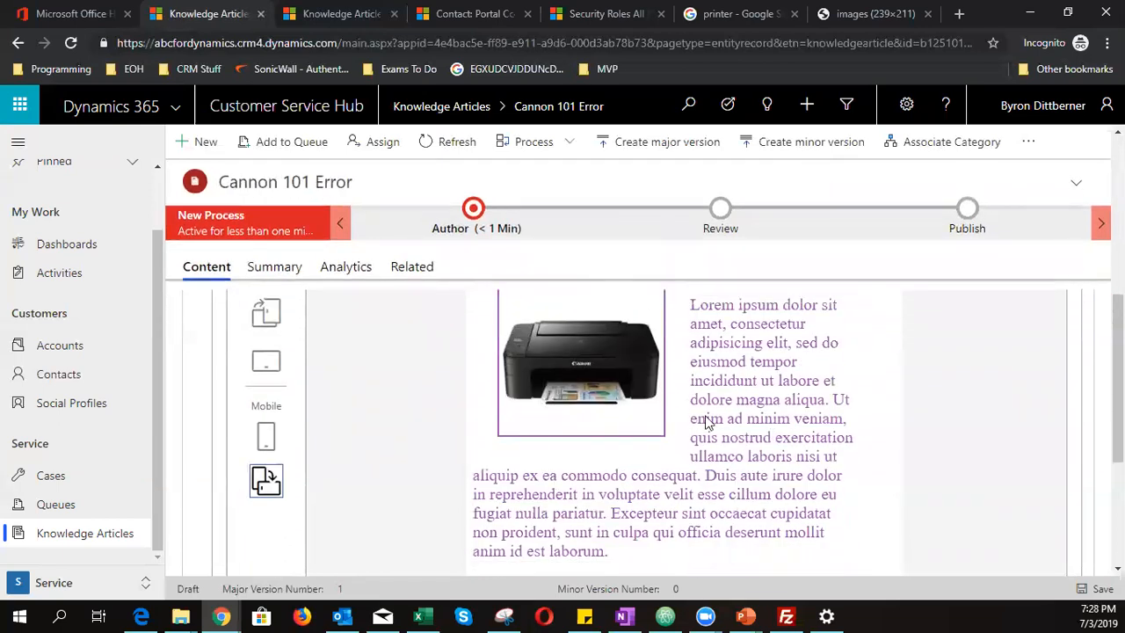
scroll(516, 506, up, 5)
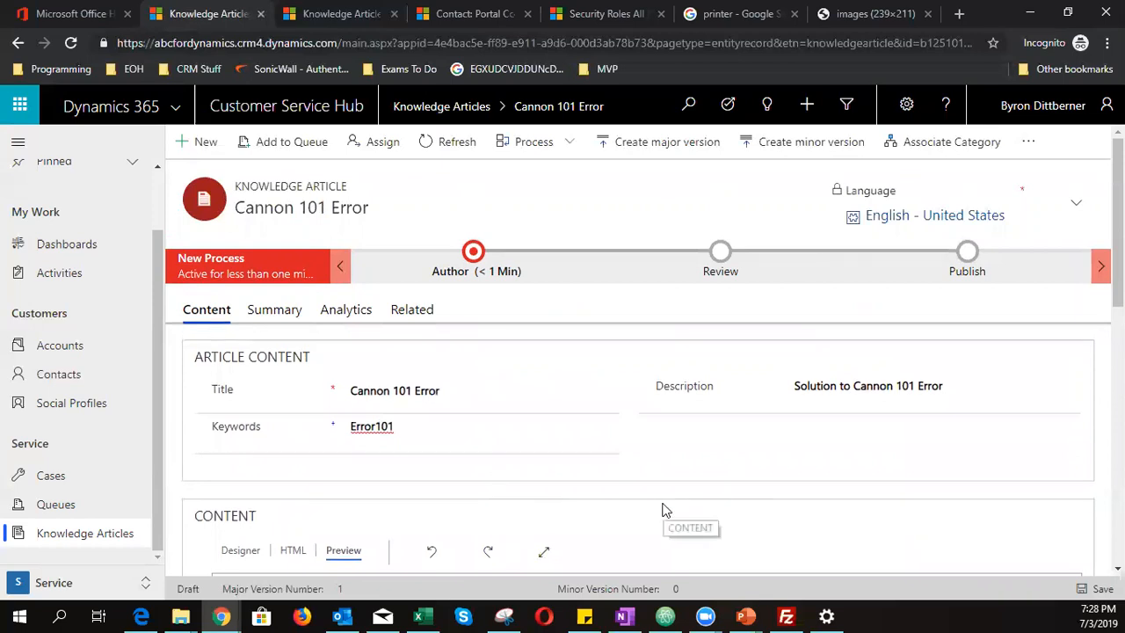
- In the Author stage, set the article subject to Service > Maintenance and mark it complete
click(473, 253)
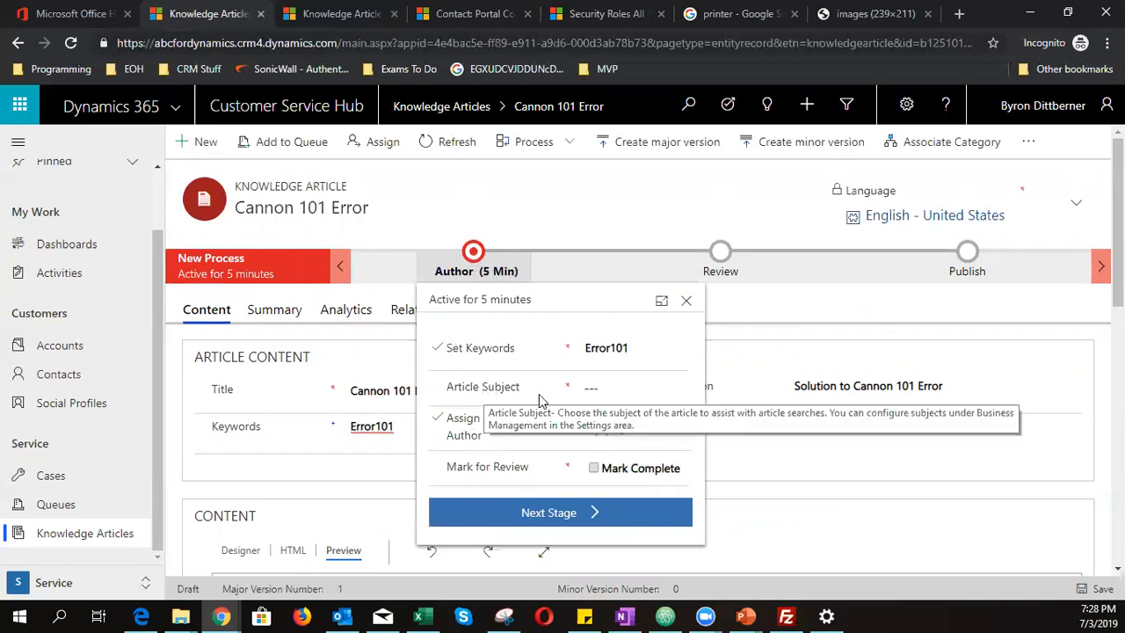
click(668, 396)
click(673, 391)
click(677, 393)
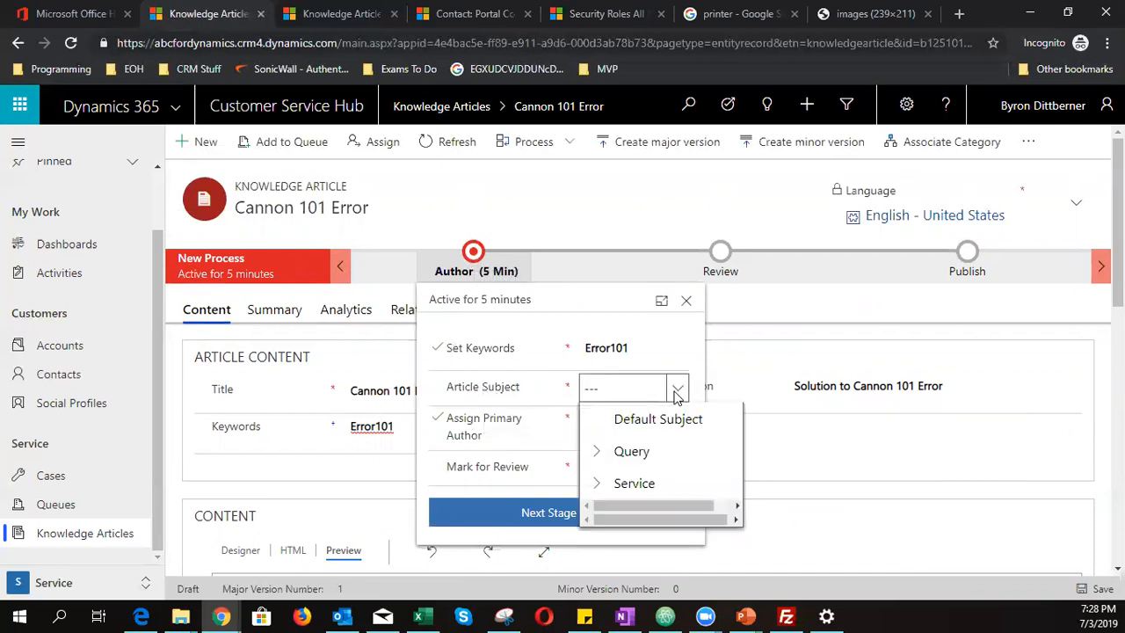
click(601, 483)
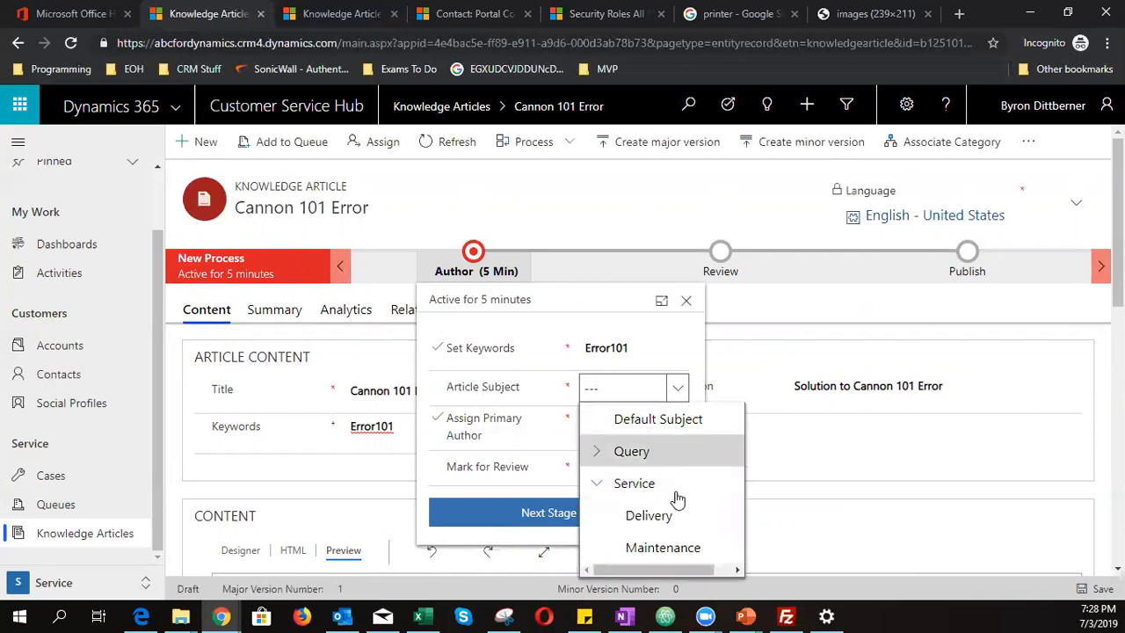
click(661, 547)
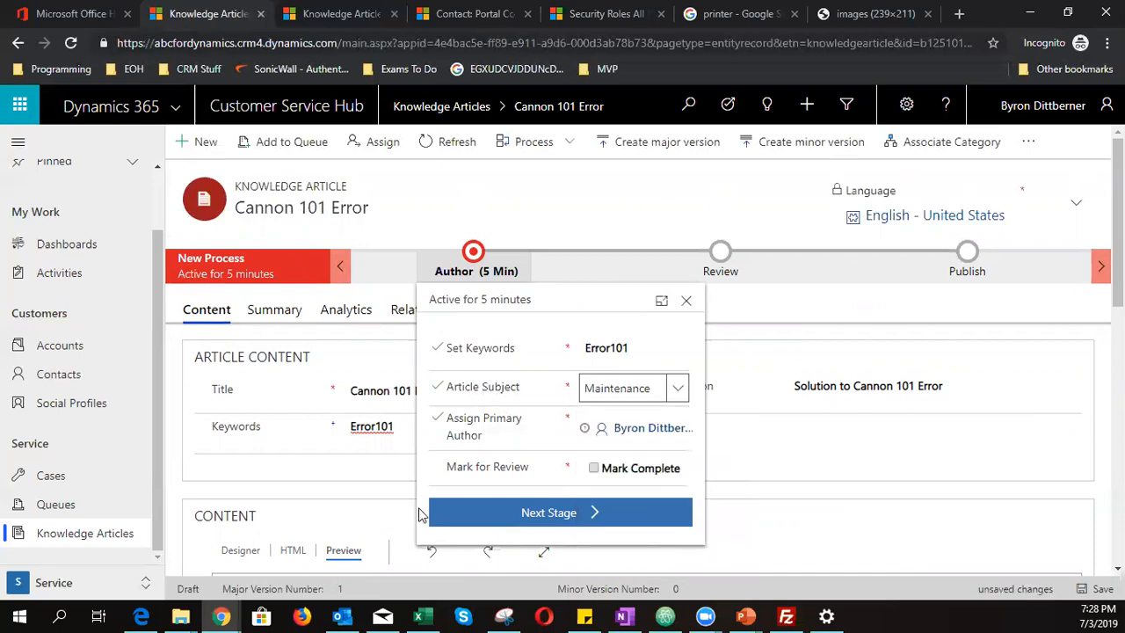
click(591, 469)
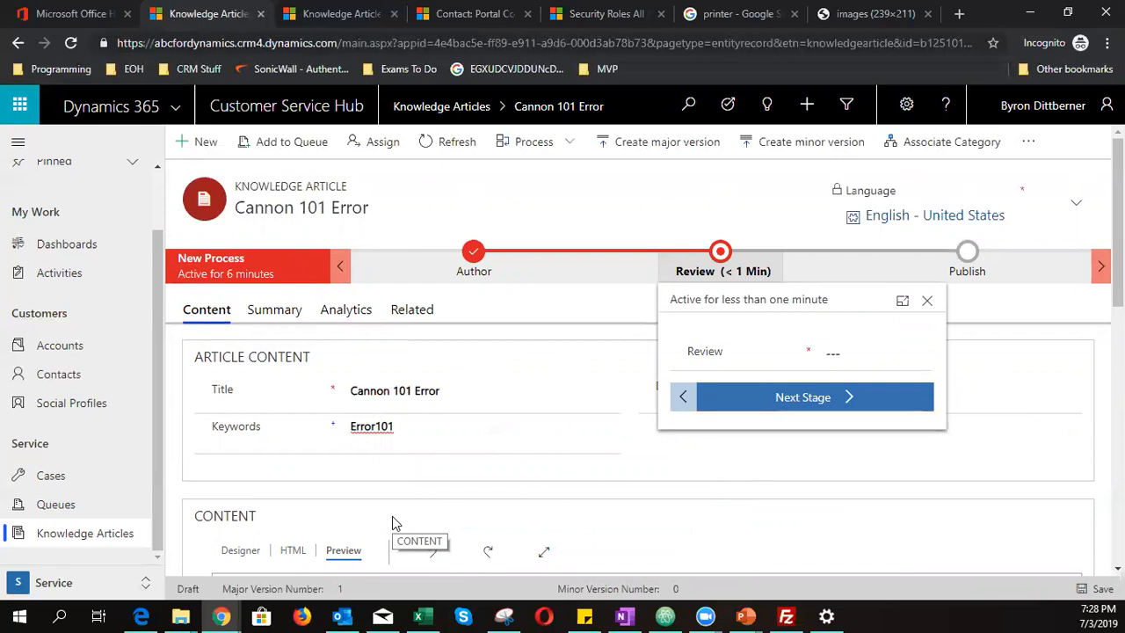
- Check the completed Author stage and move on to the Review stage
scroll(392, 516, down, 5)
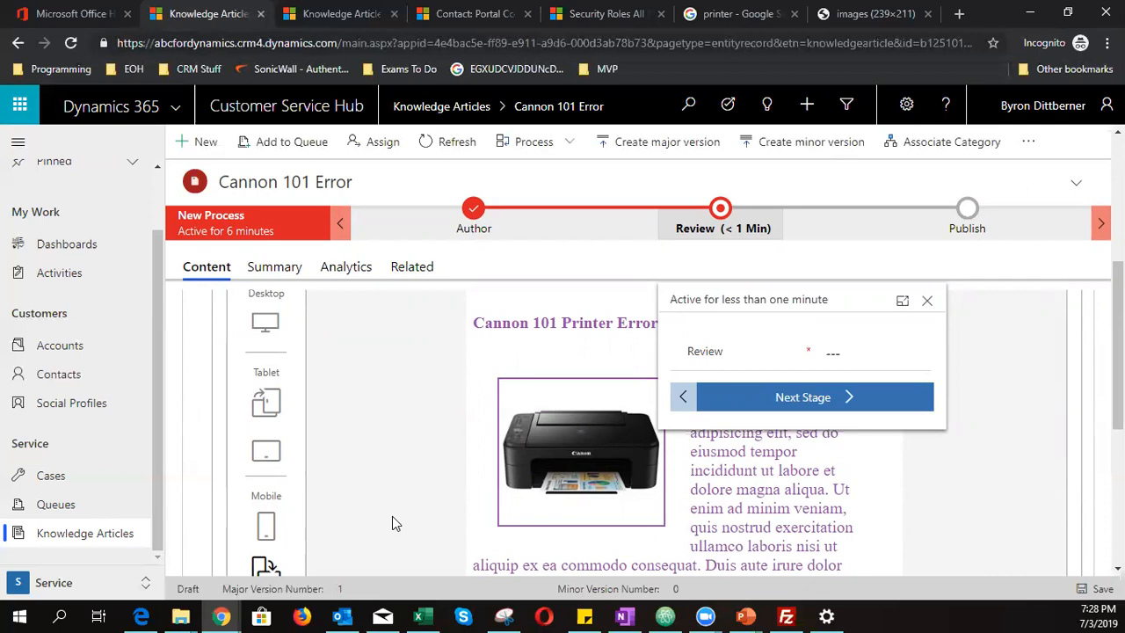
click(481, 211)
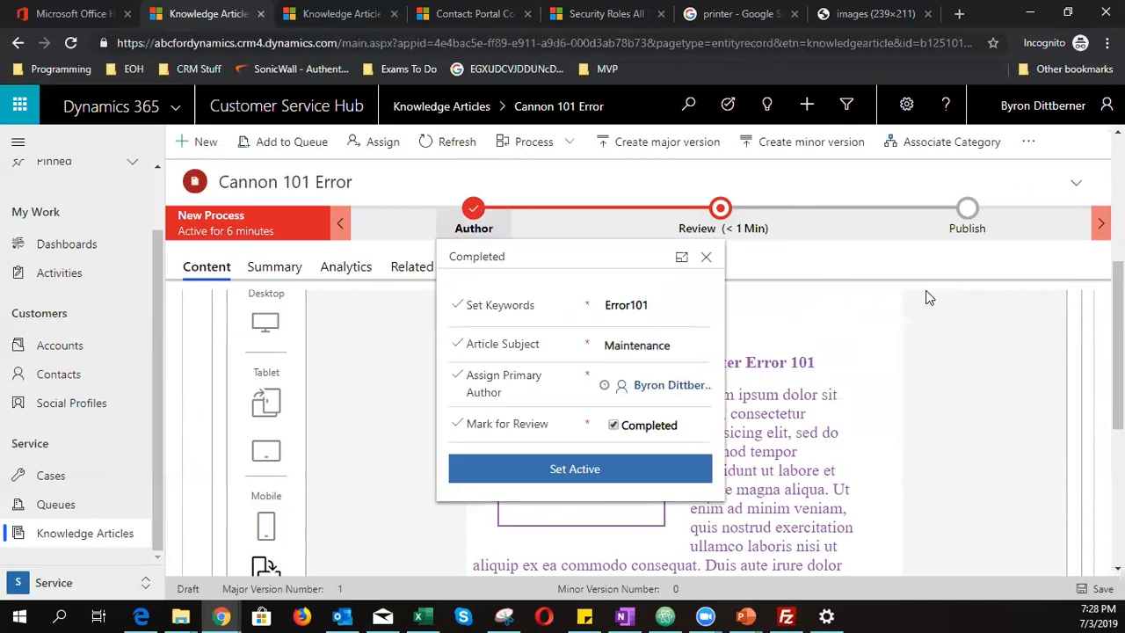
click(1048, 376)
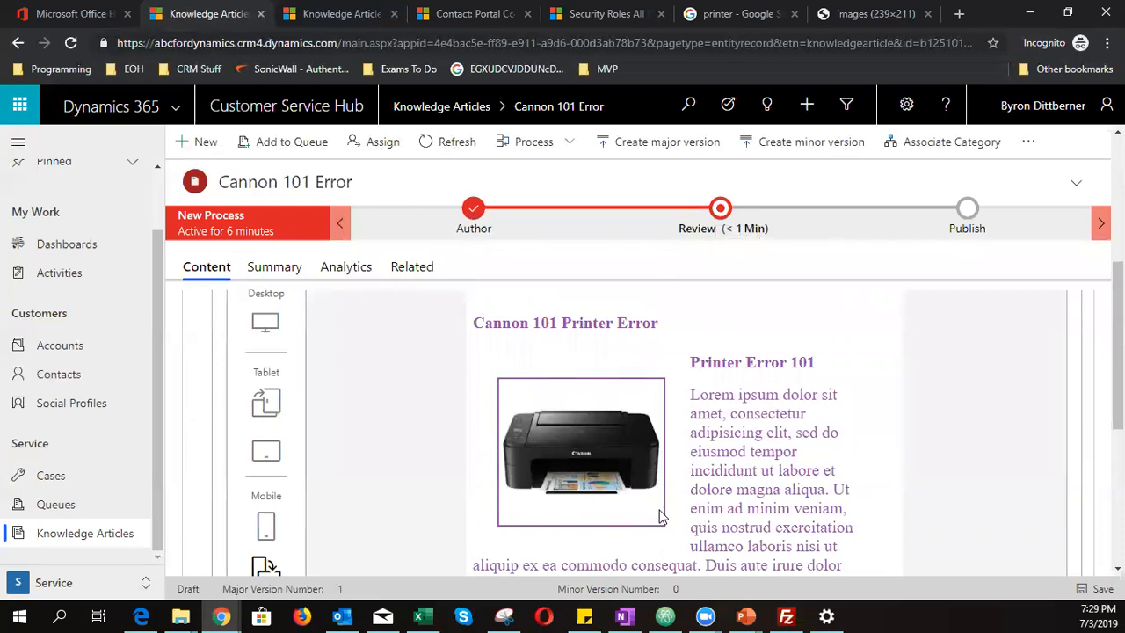
click(725, 227)
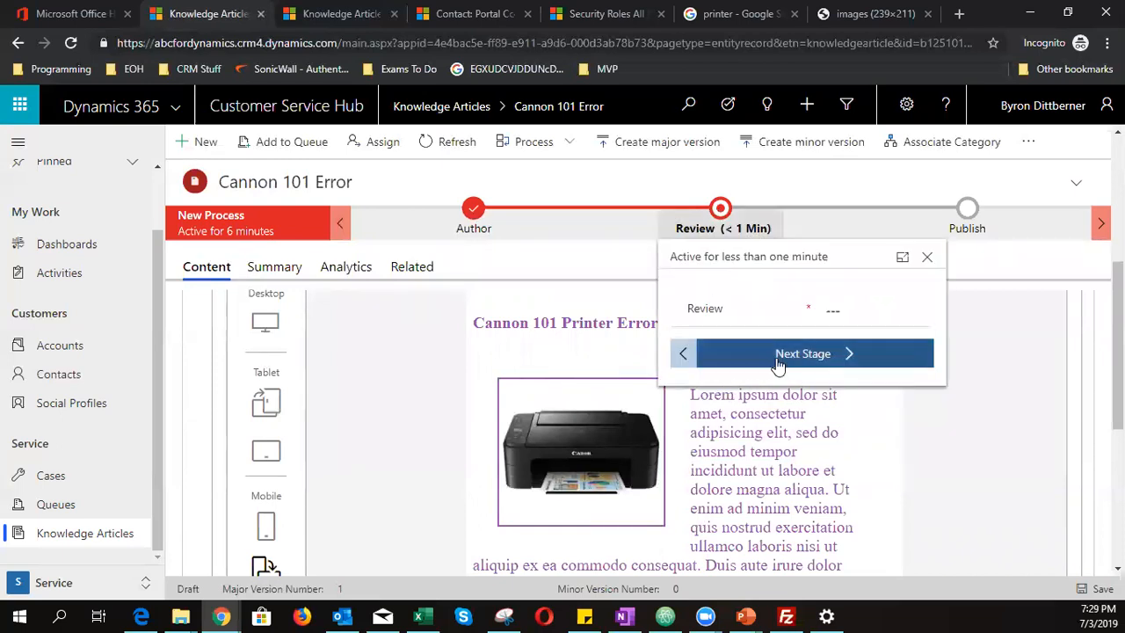
- Set the review decision to Approved and confirm
click(846, 310)
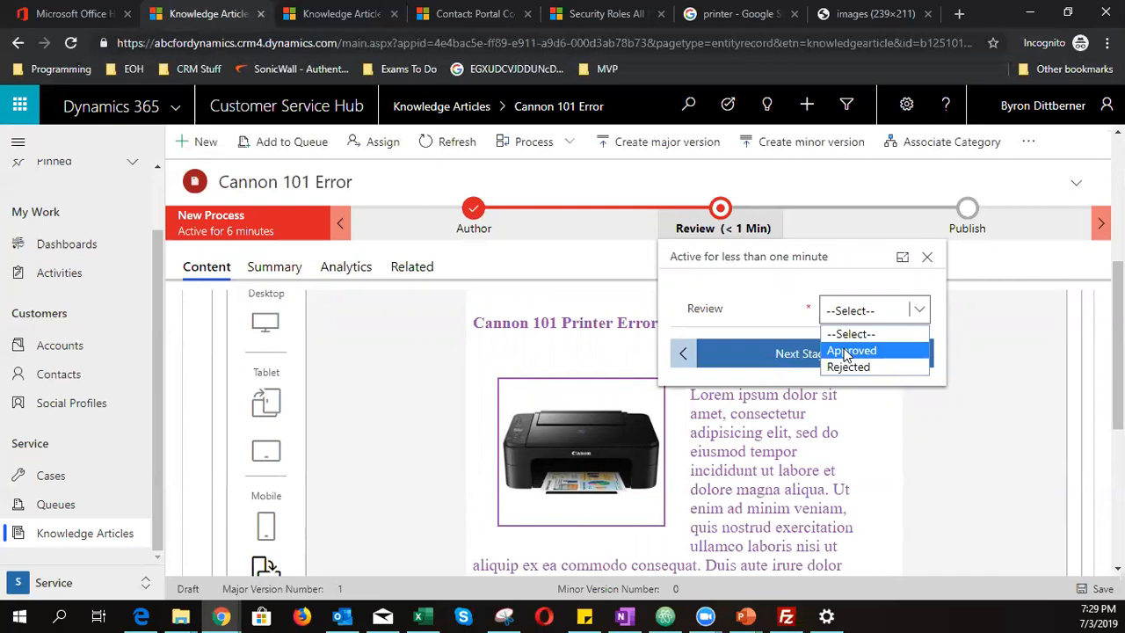
click(846, 351)
click(600, 434)
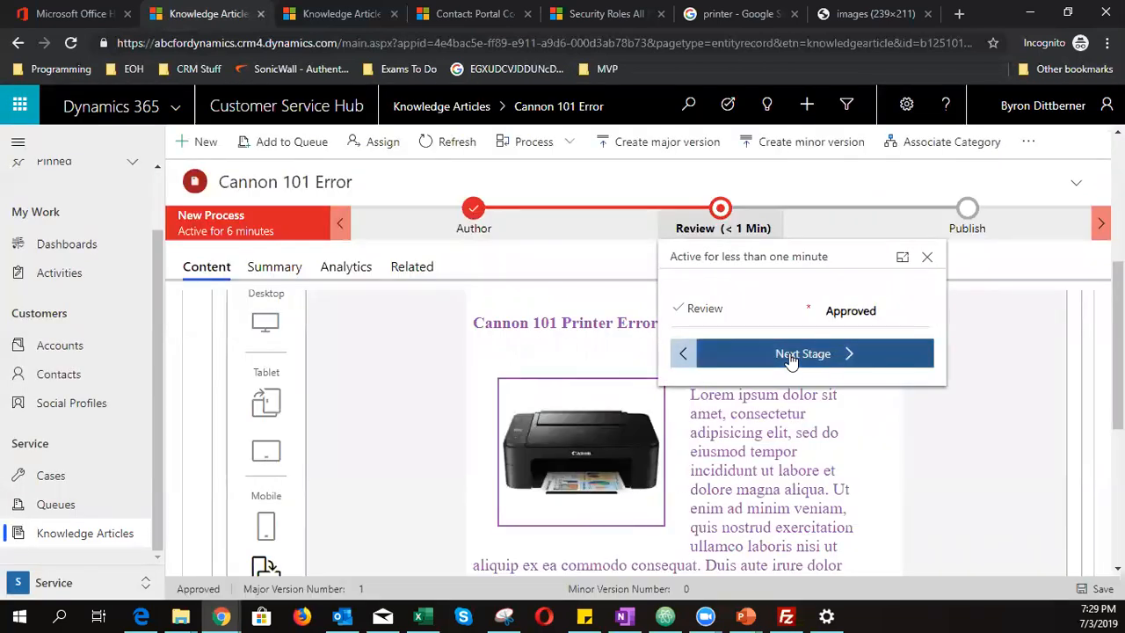
- Advance to Publish, mark product associations complete, and finish the process
click(791, 355)
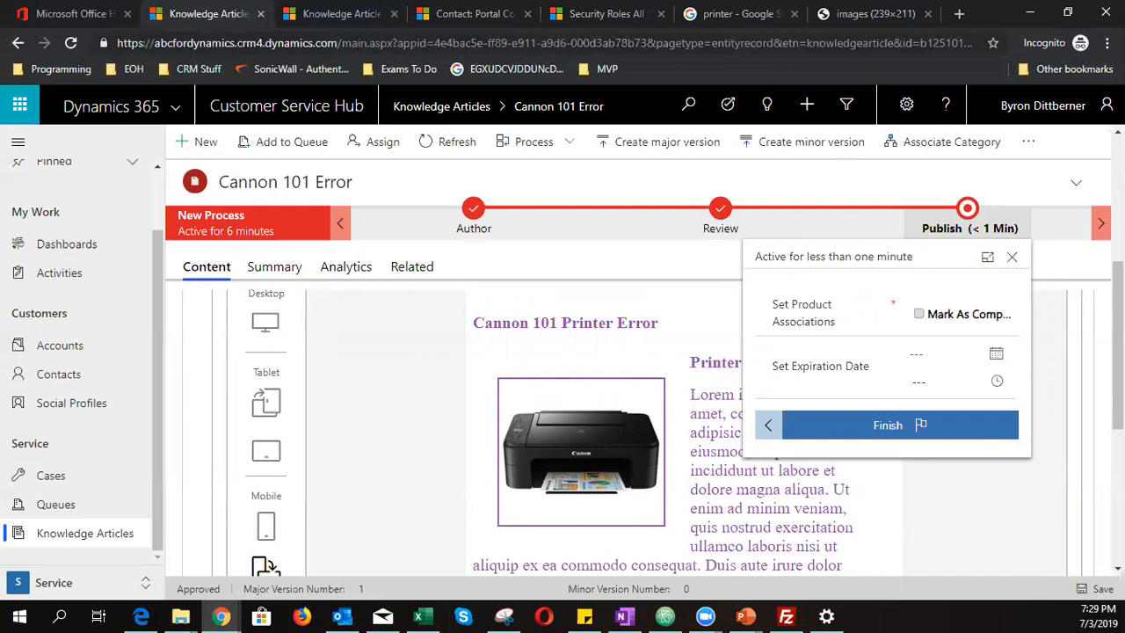
click(919, 317)
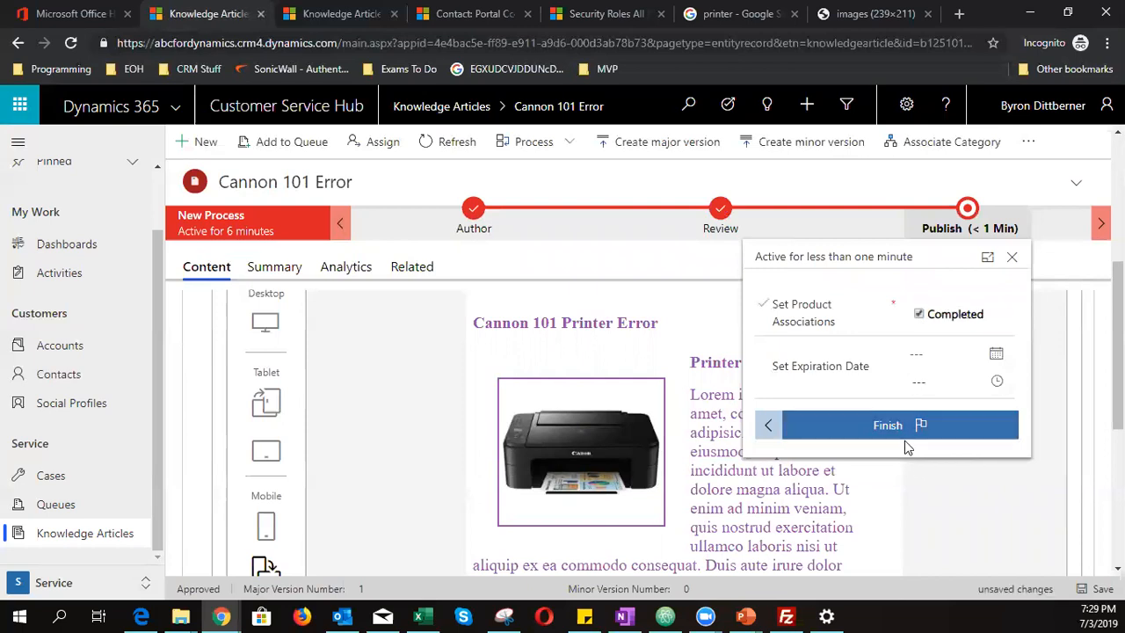
click(856, 436)
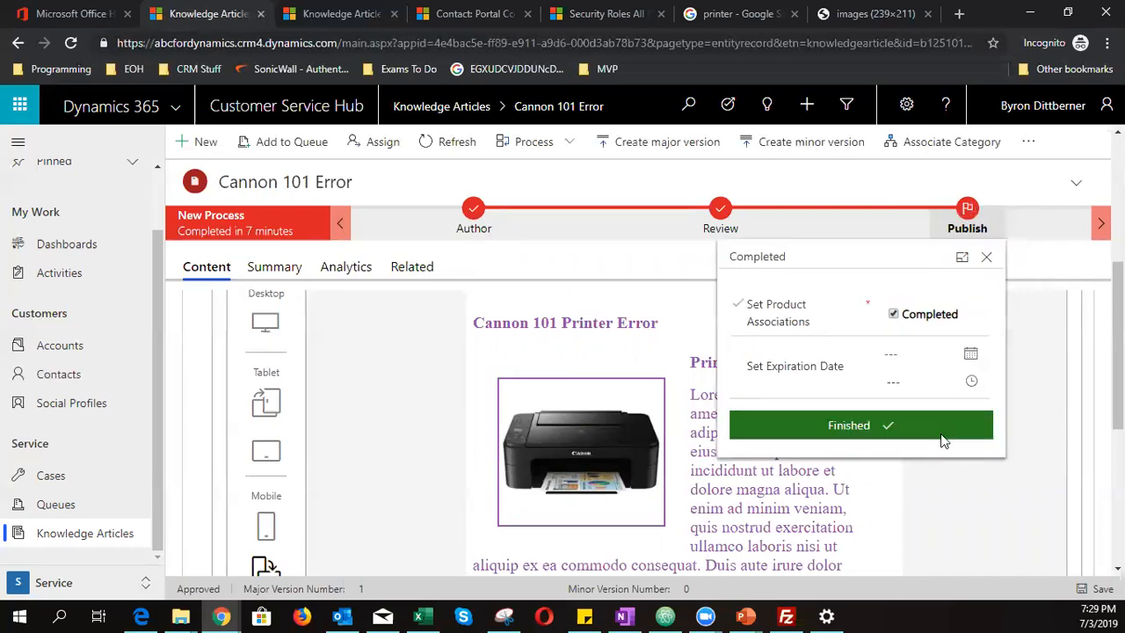
click(984, 257)
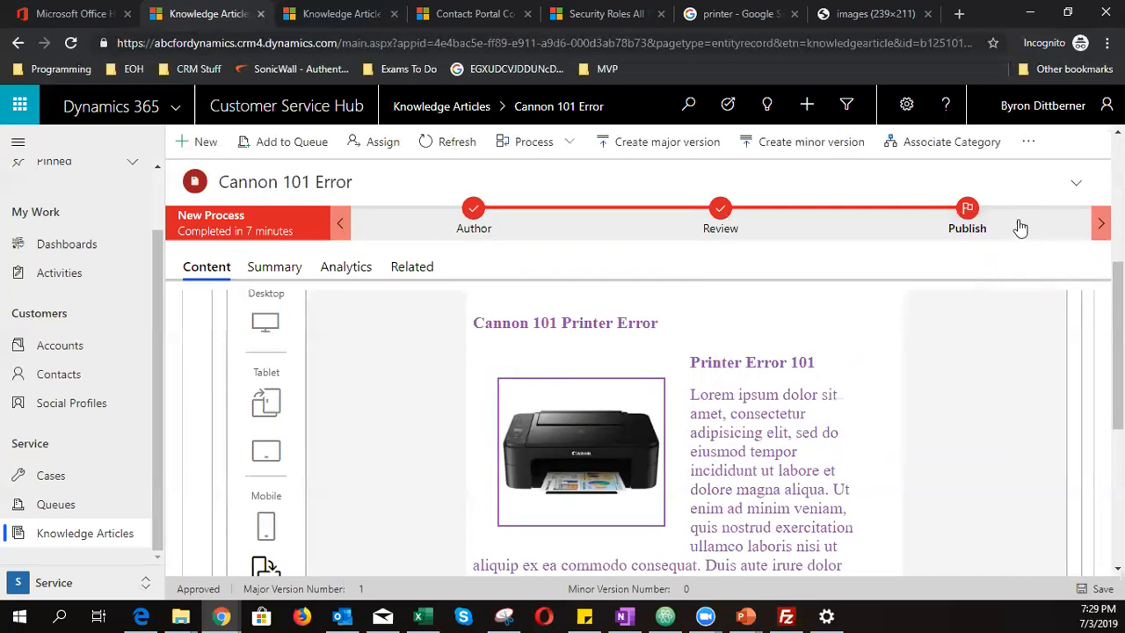
click(1026, 142)
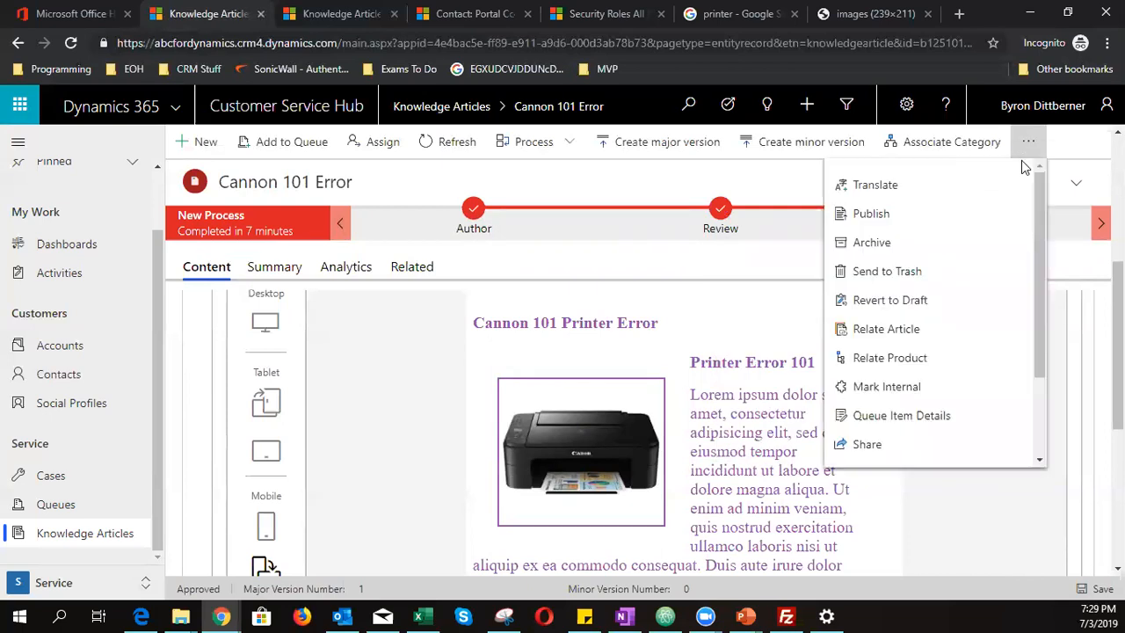
- Set the Cannon 101 Error article's Internal setting to Yes, save, and show its overflow actions
click(712, 195)
click(286, 274)
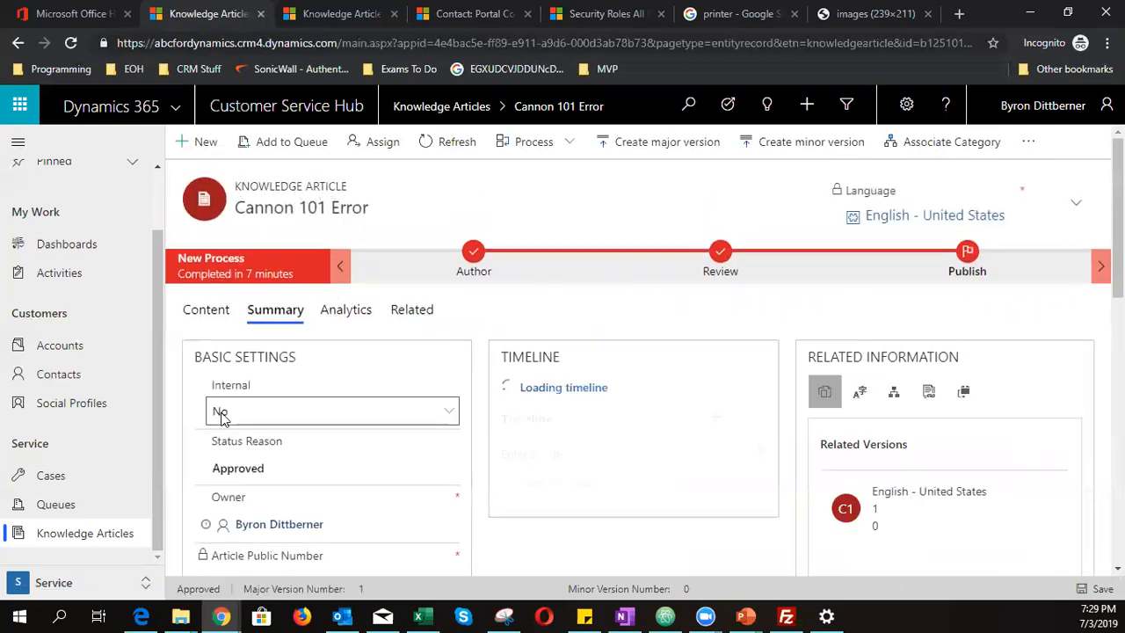
click(337, 415)
click(299, 452)
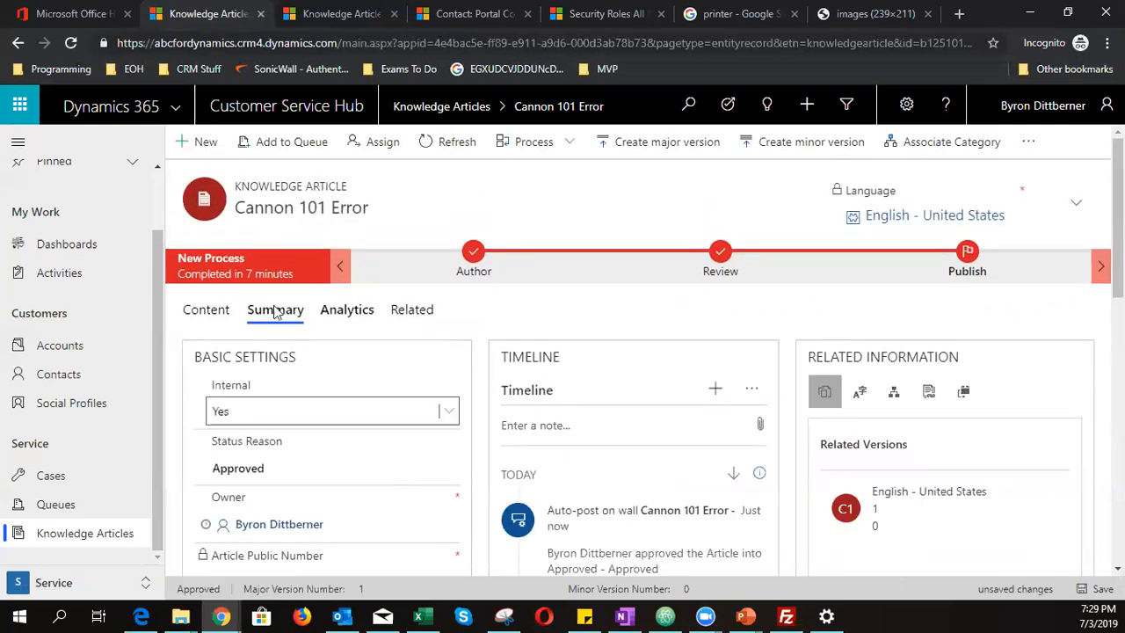
click(1095, 590)
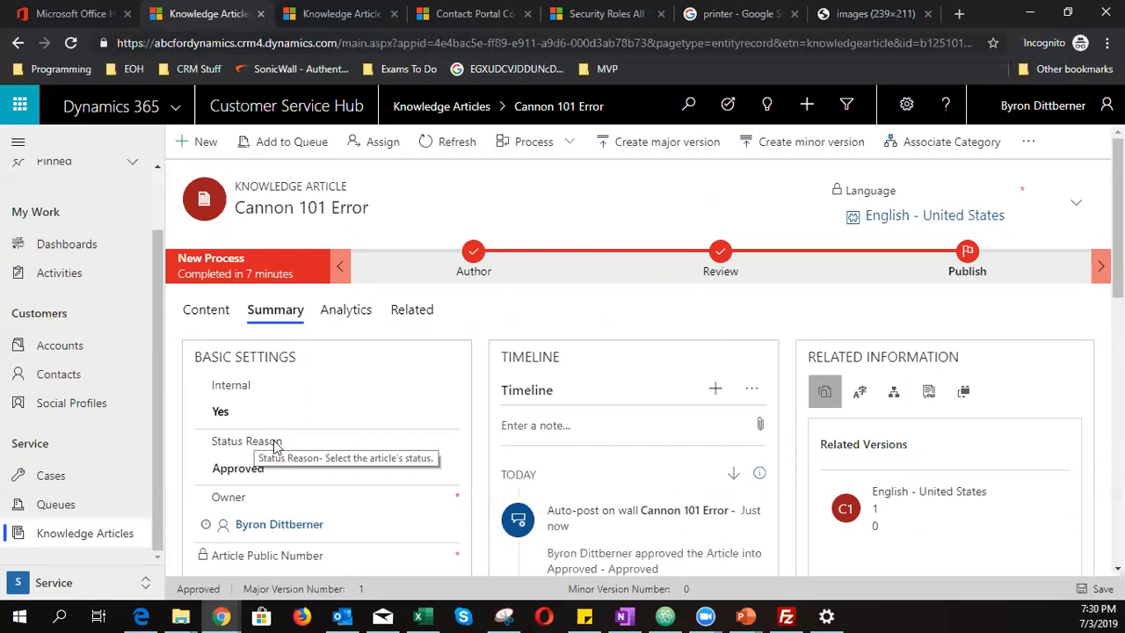
scroll(342, 457, down, 3)
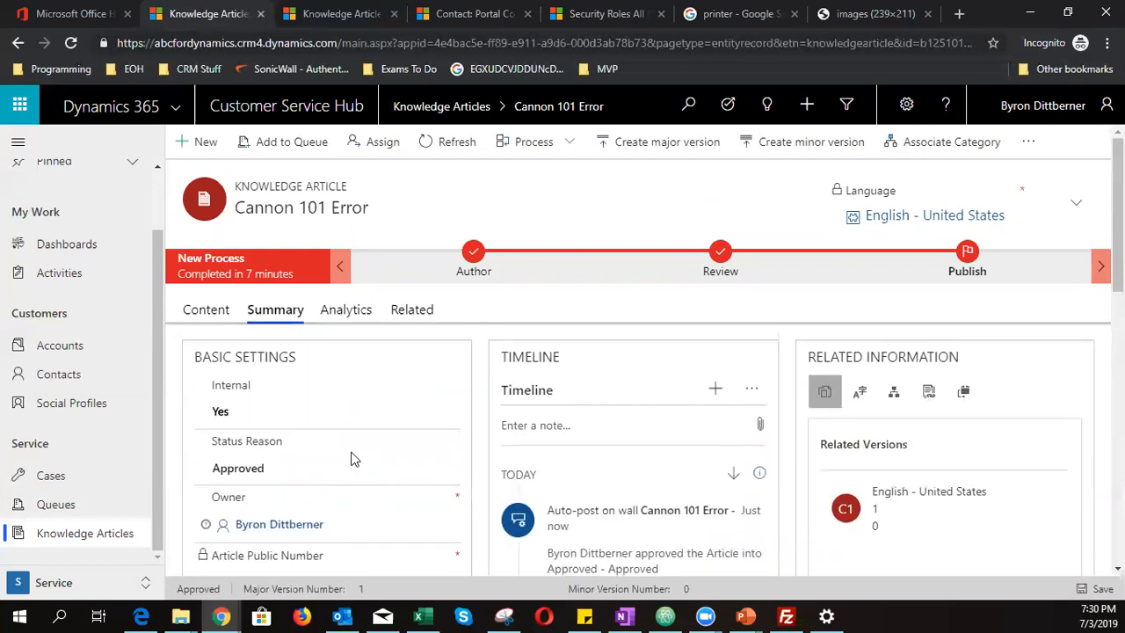
click(1027, 148)
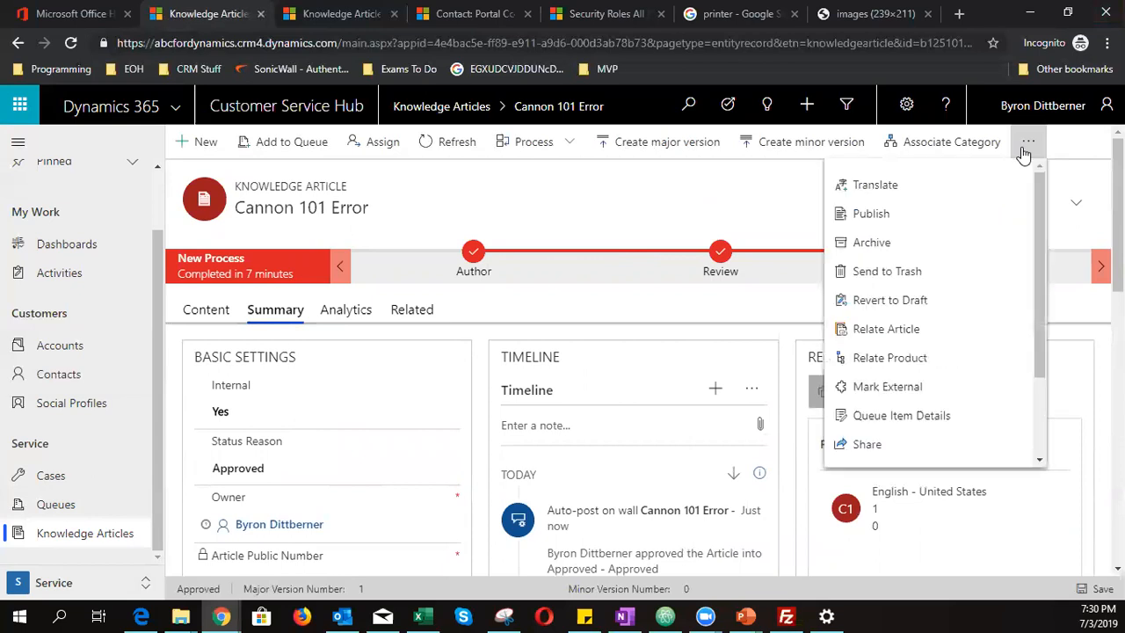
- Publish the Cannon 101 Error article Now with Published status set to Published
click(938, 225)
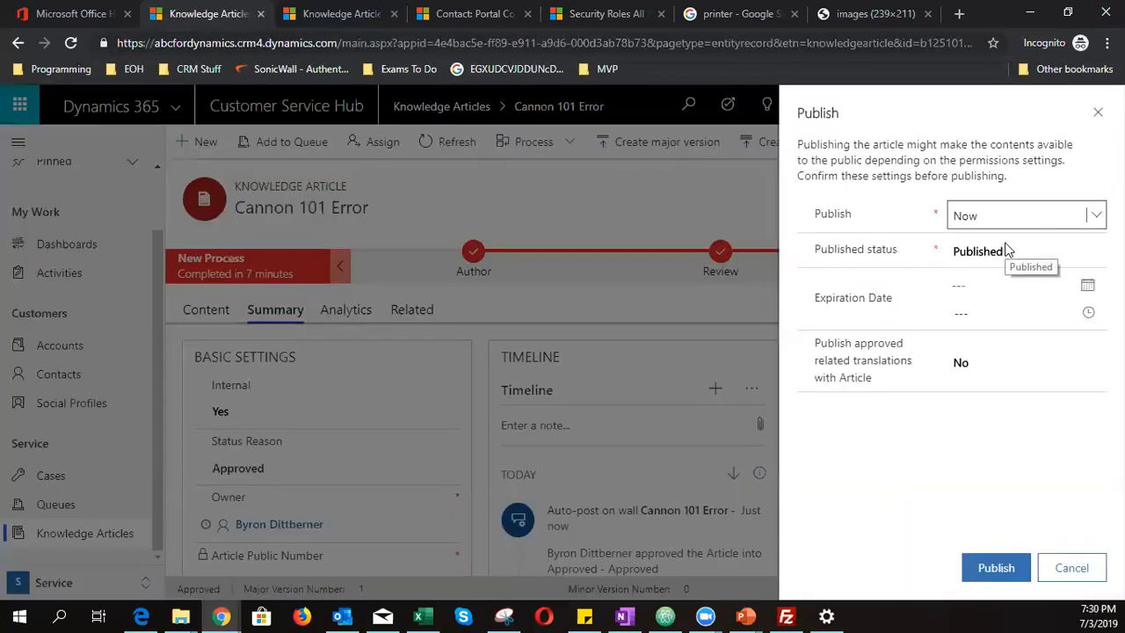
click(984, 214)
click(992, 255)
click(976, 255)
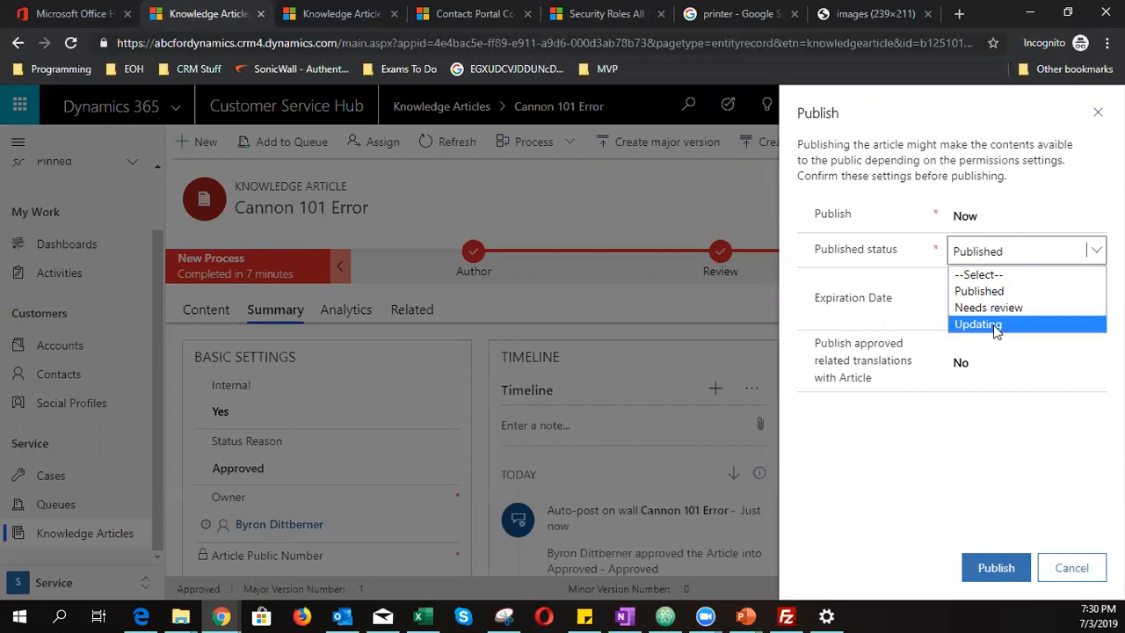
click(1003, 291)
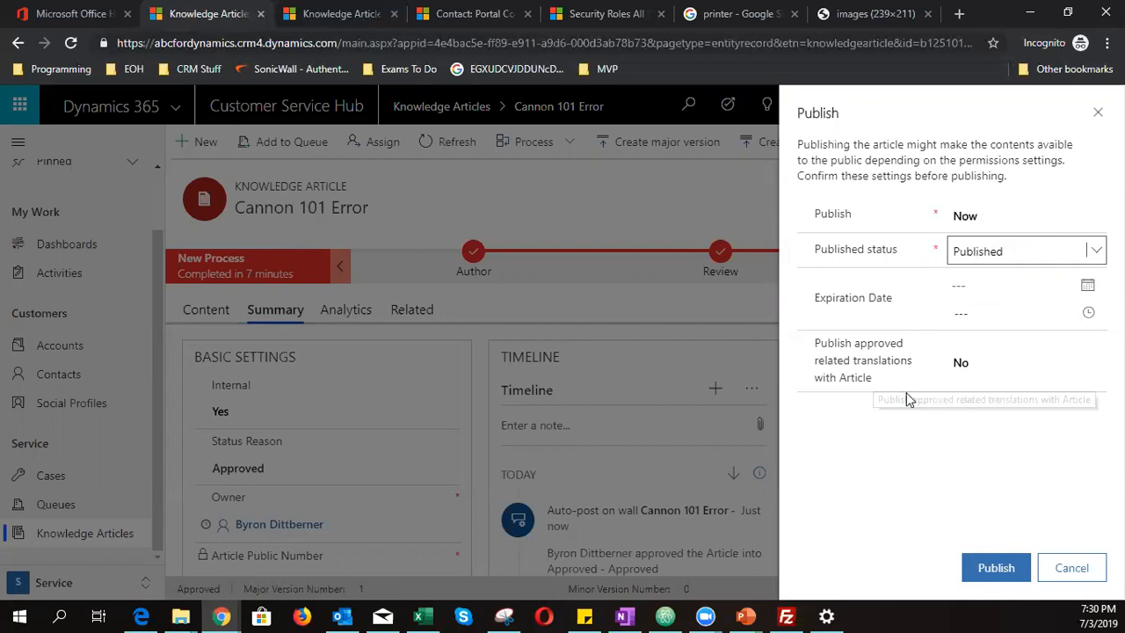
click(992, 570)
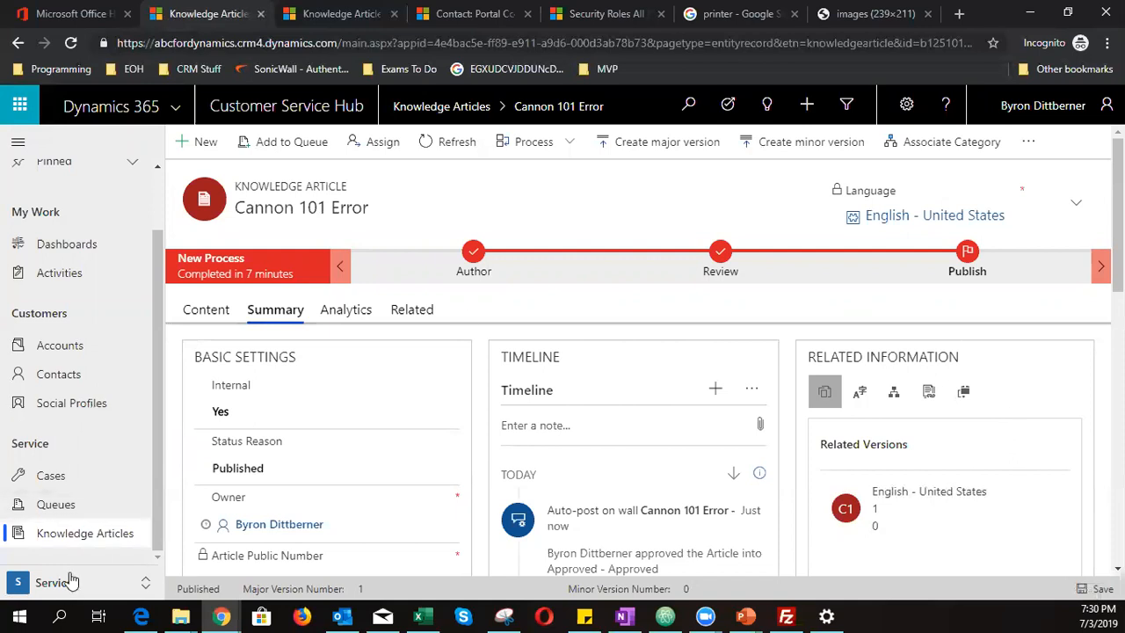
- Revert the KA-01001 'Cannon Printer - Error 101' knowledge article to Draft
click(86, 533)
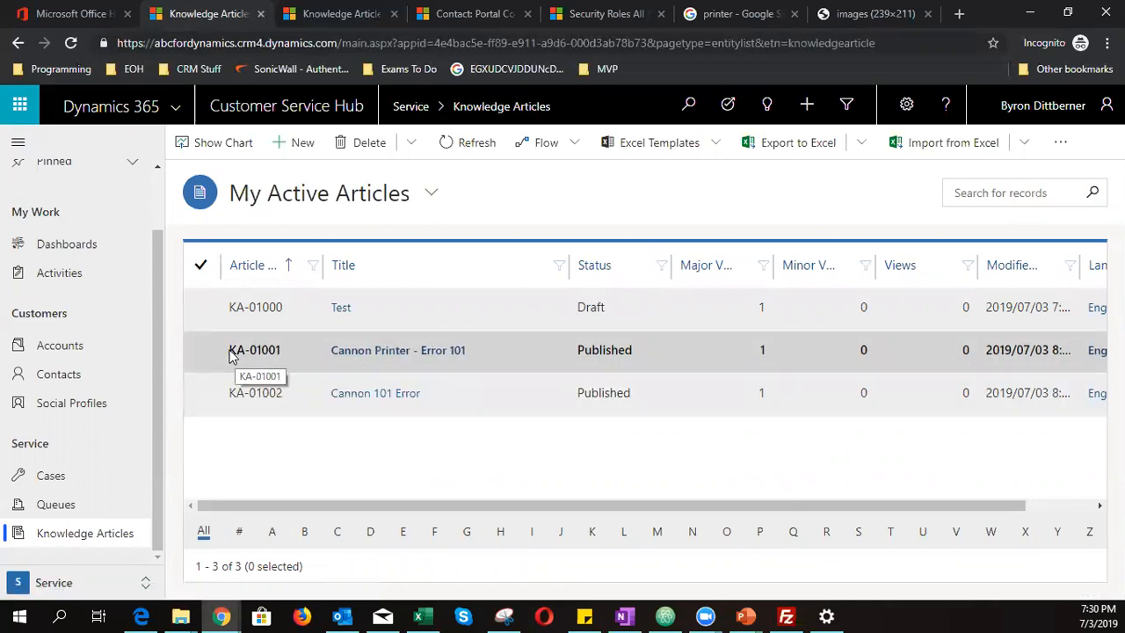
click(275, 350)
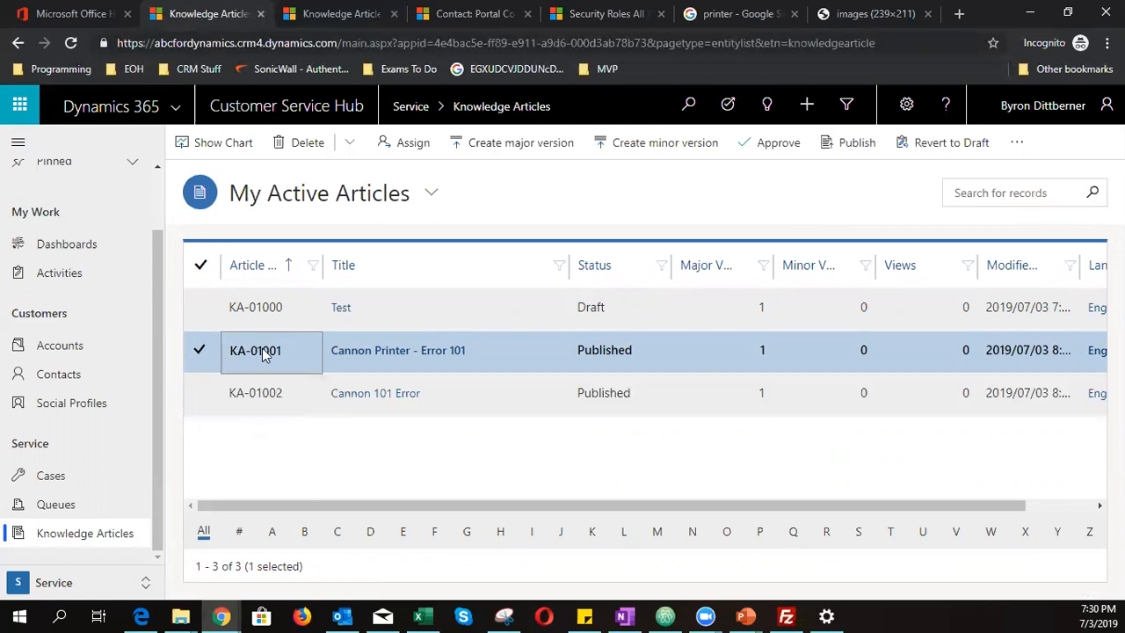
click(350, 351)
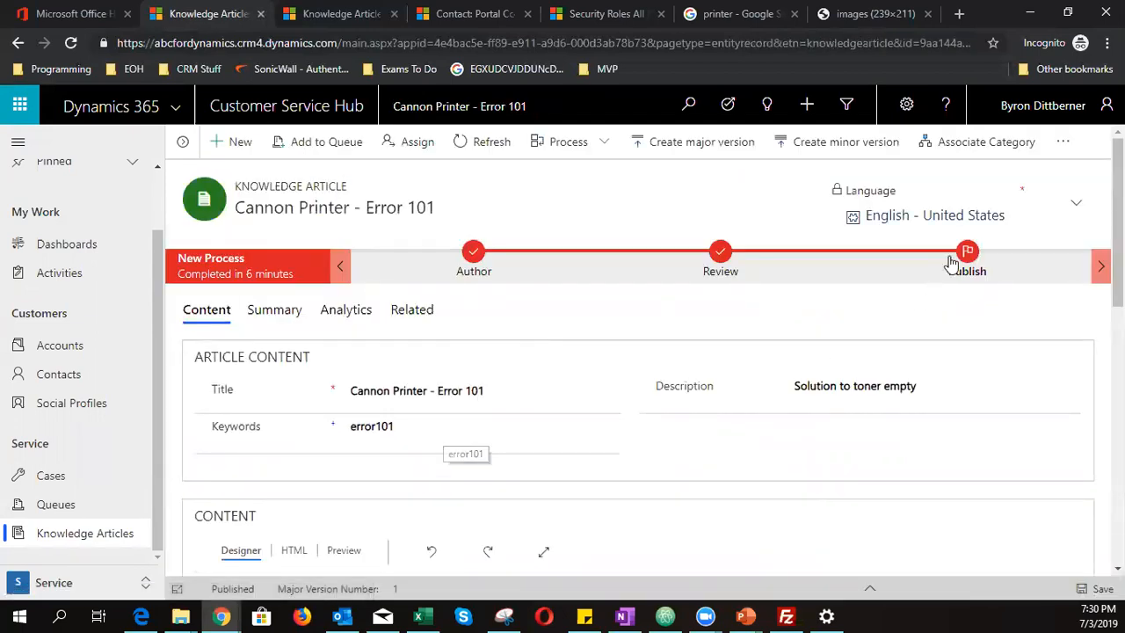
click(1061, 146)
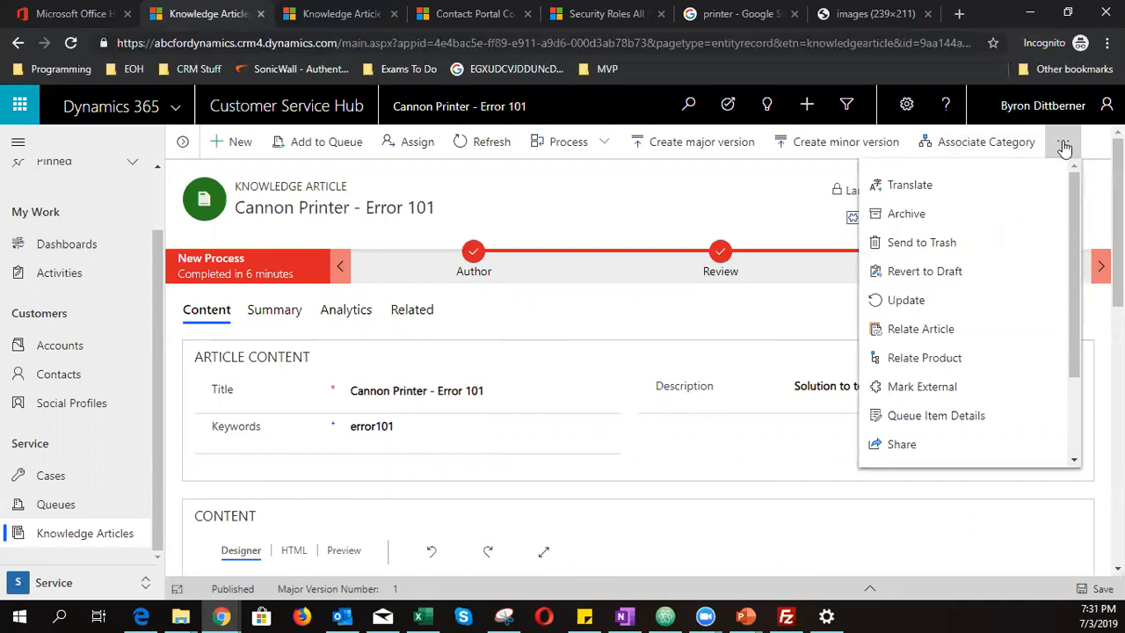
click(949, 269)
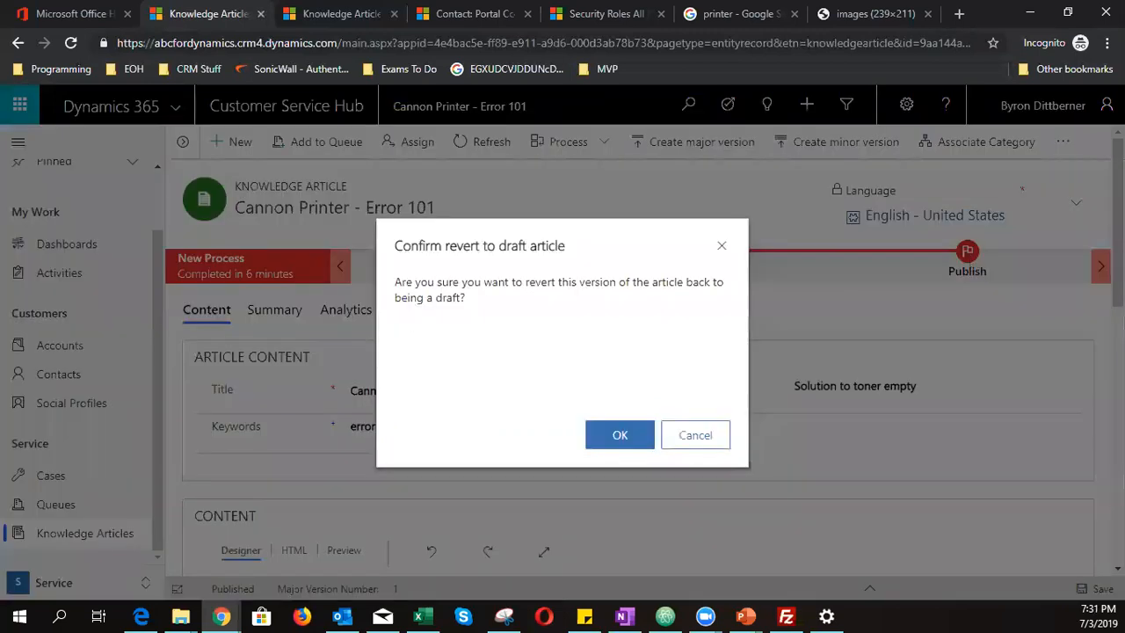
click(621, 432)
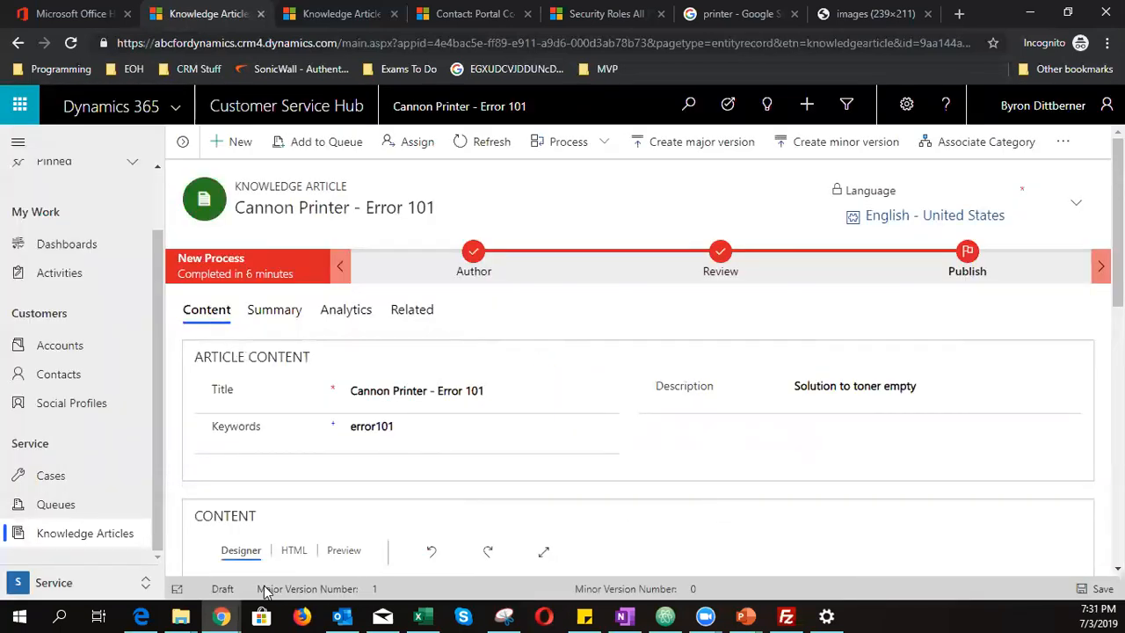
- Go to the My Active Cases list
triple_click(221, 589)
click(218, 587)
scroll(482, 447, down, 1)
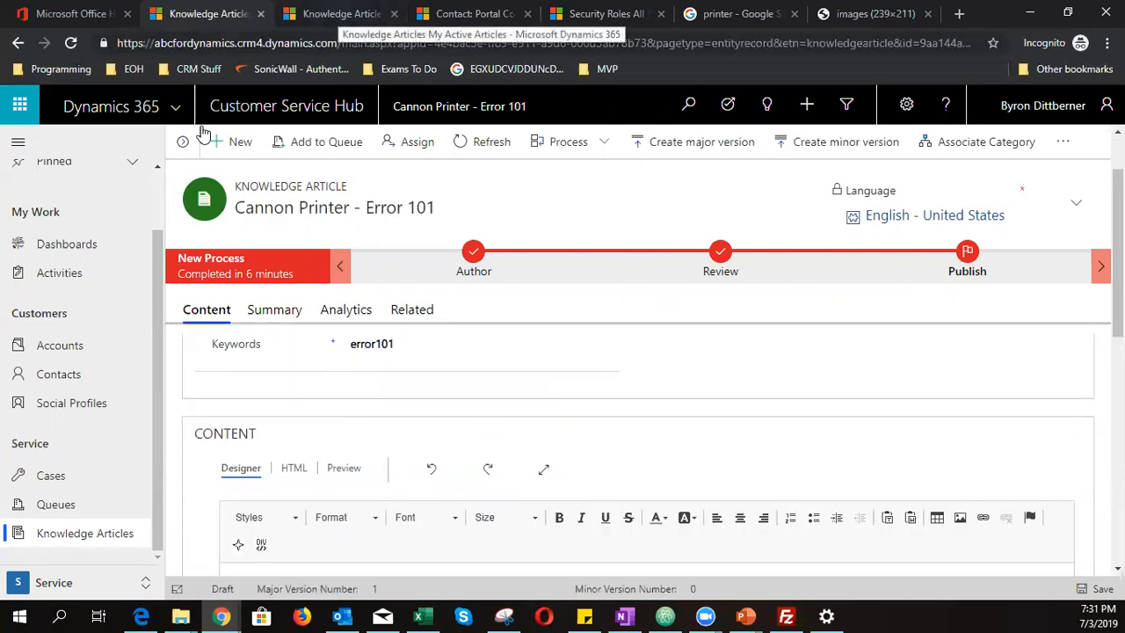
click(53, 476)
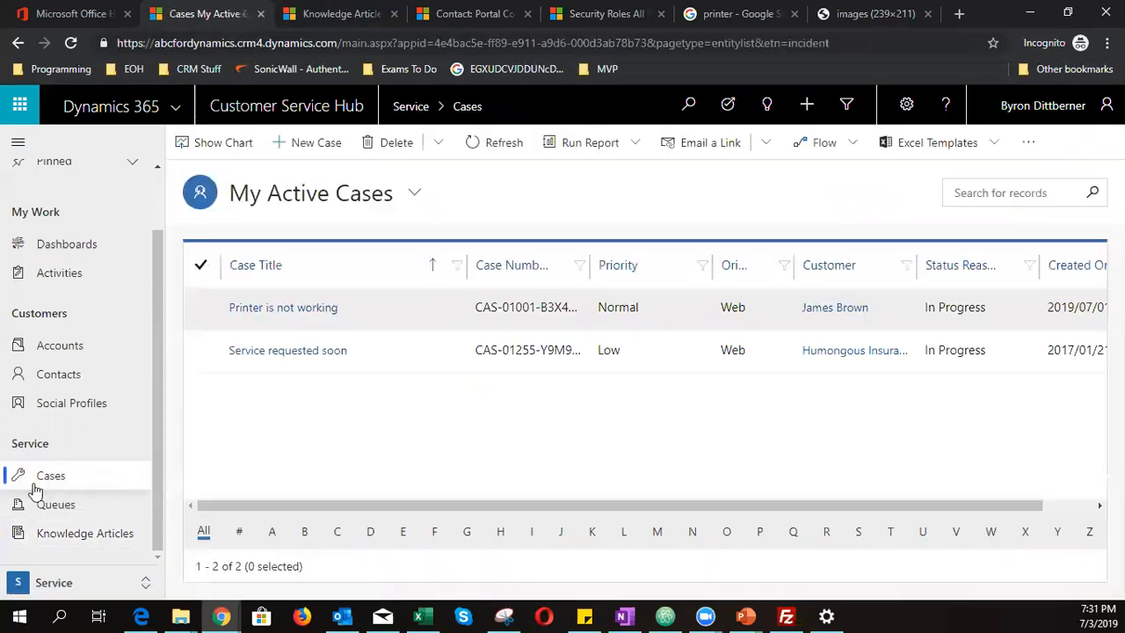
- Open the 'Printer is not working' case and run its knowledge search, returning 7 results
click(300, 315)
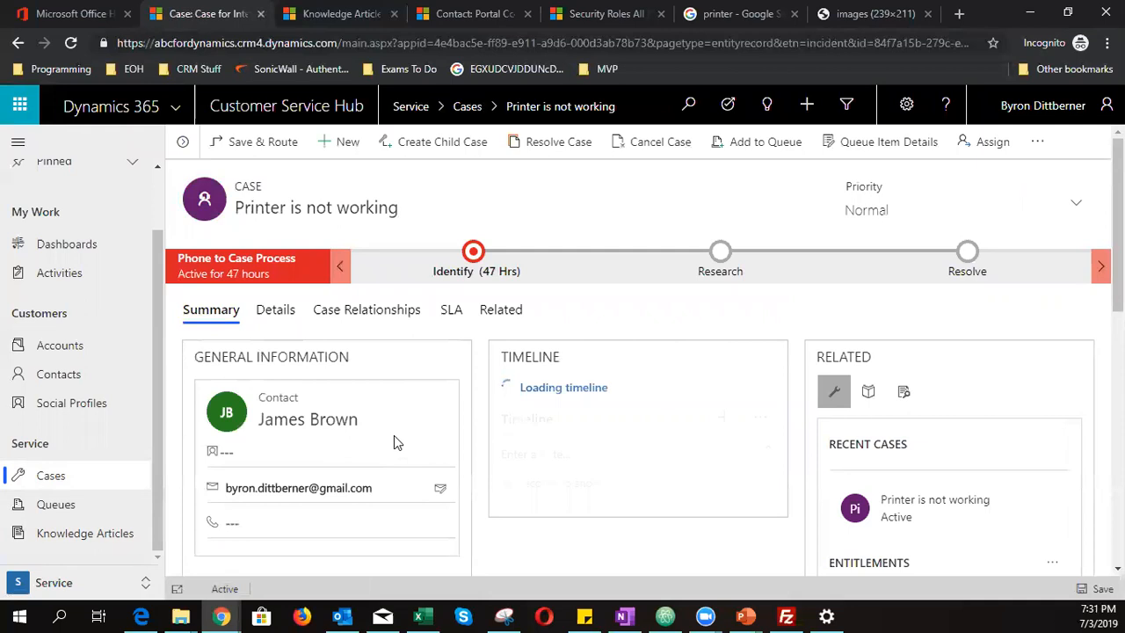
scroll(394, 435, down, 1)
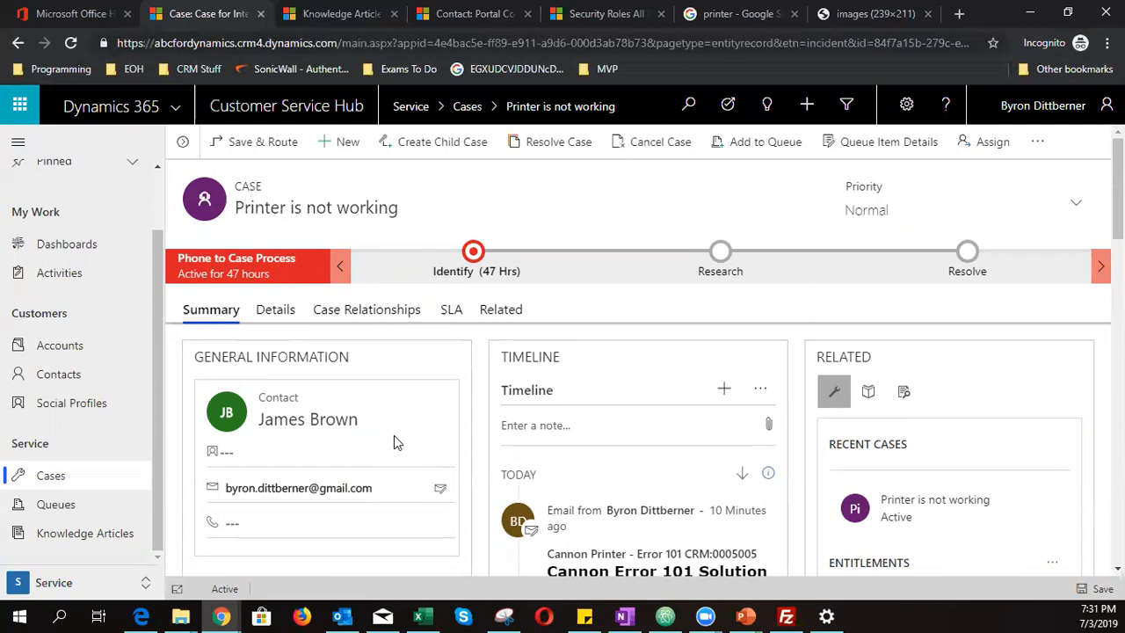
scroll(507, 483, down, 2)
scroll(666, 534, up, 2)
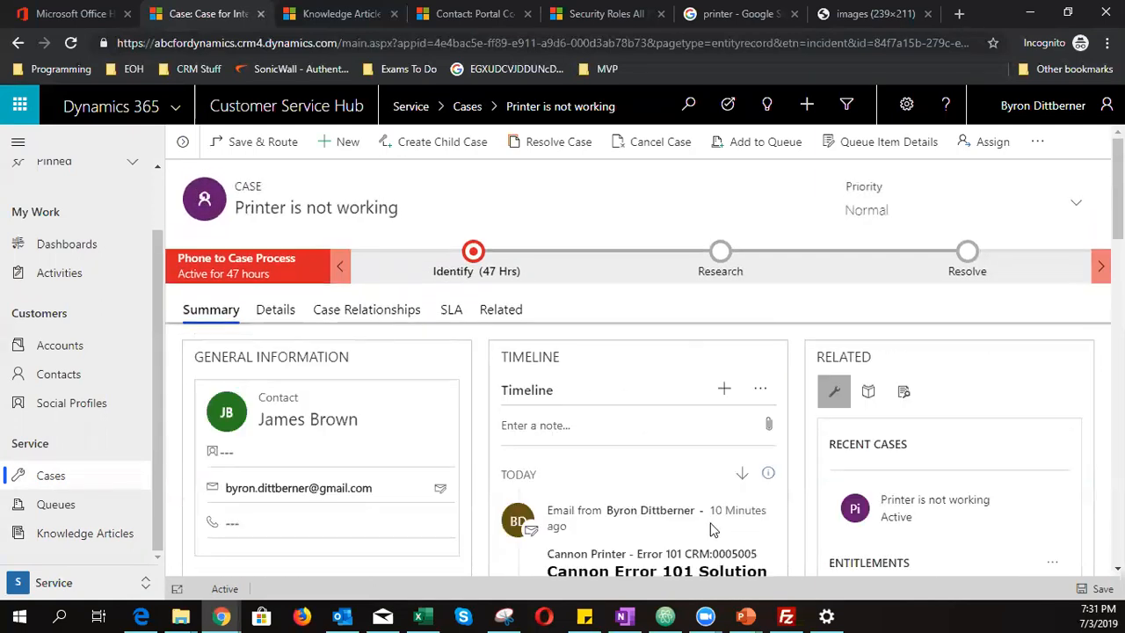
click(870, 397)
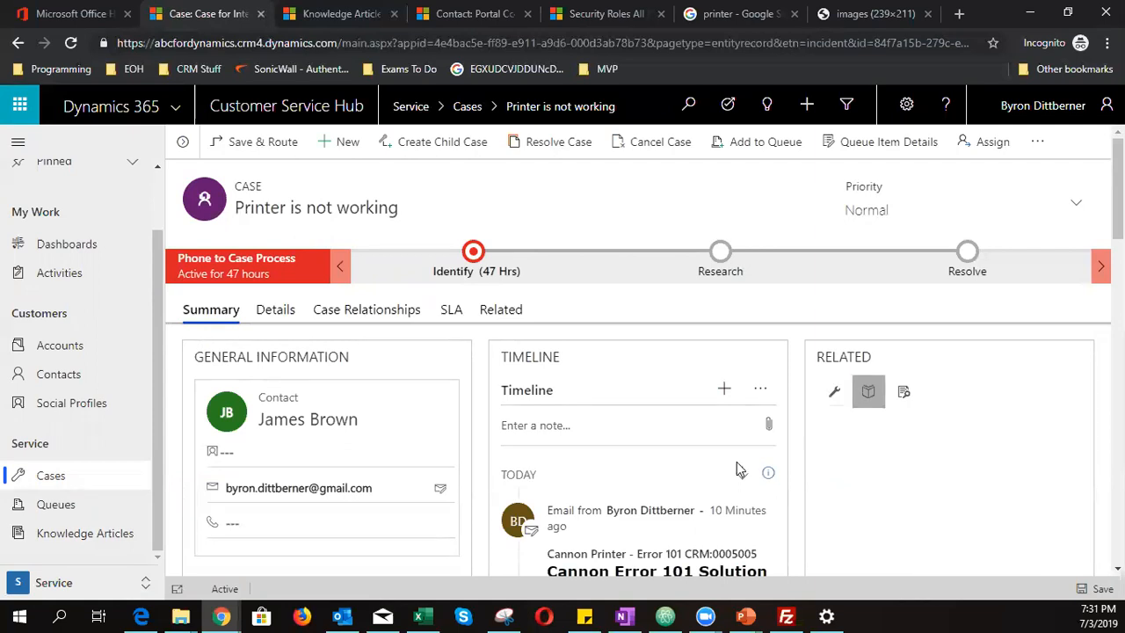
scroll(738, 470, down, 1)
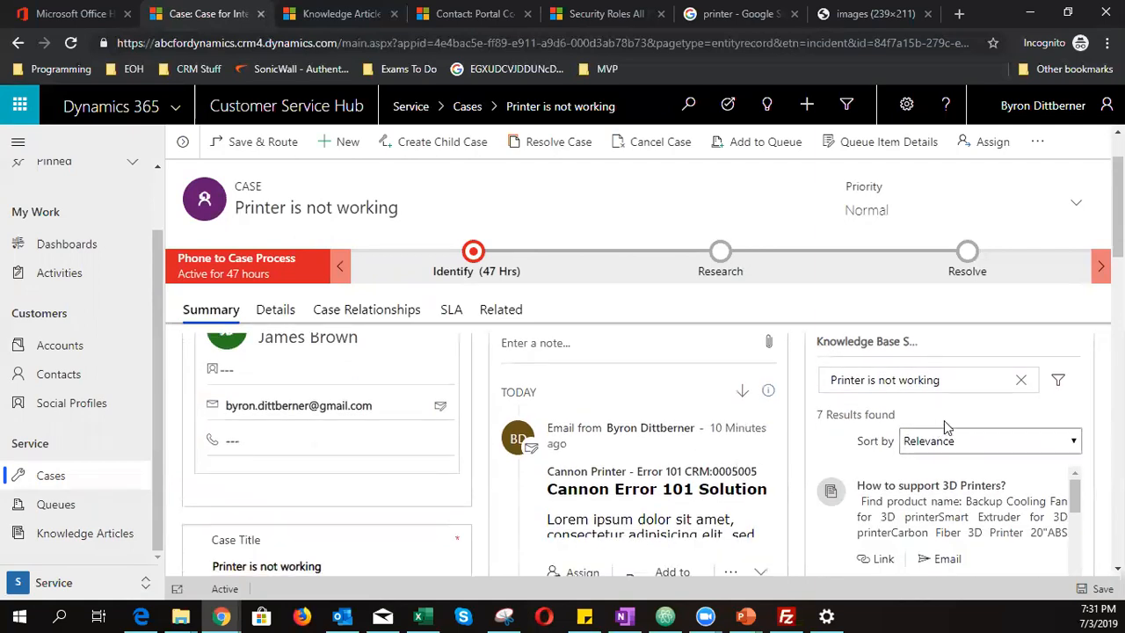
- Search the case's knowledge base for 'error 101' and open the Cannon 101 Error result
click(1019, 380)
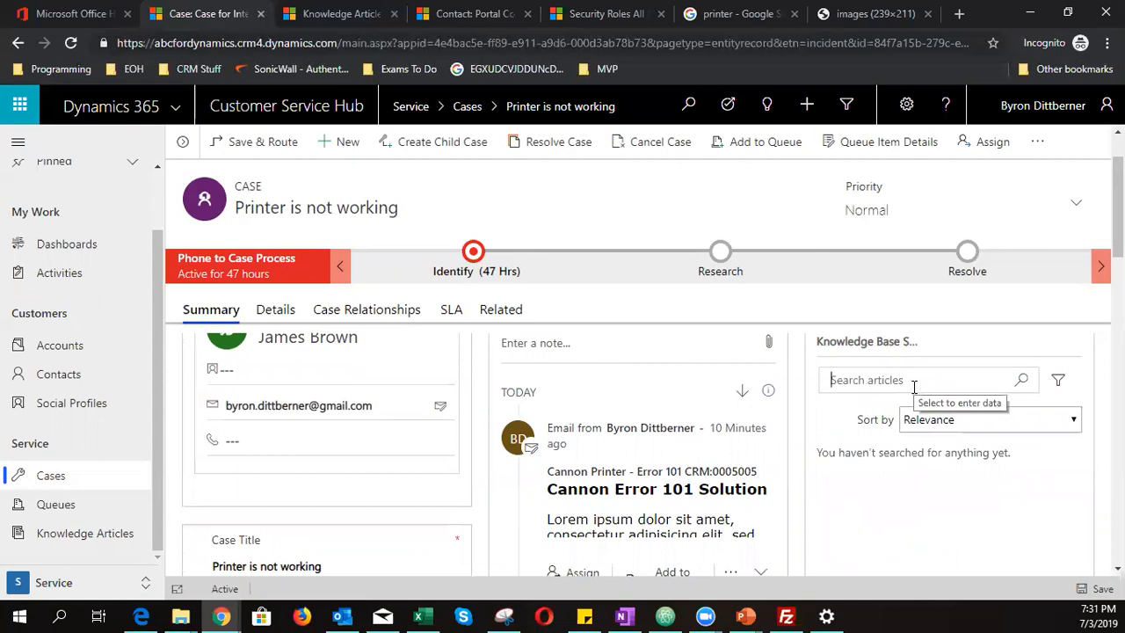
text(error 101)
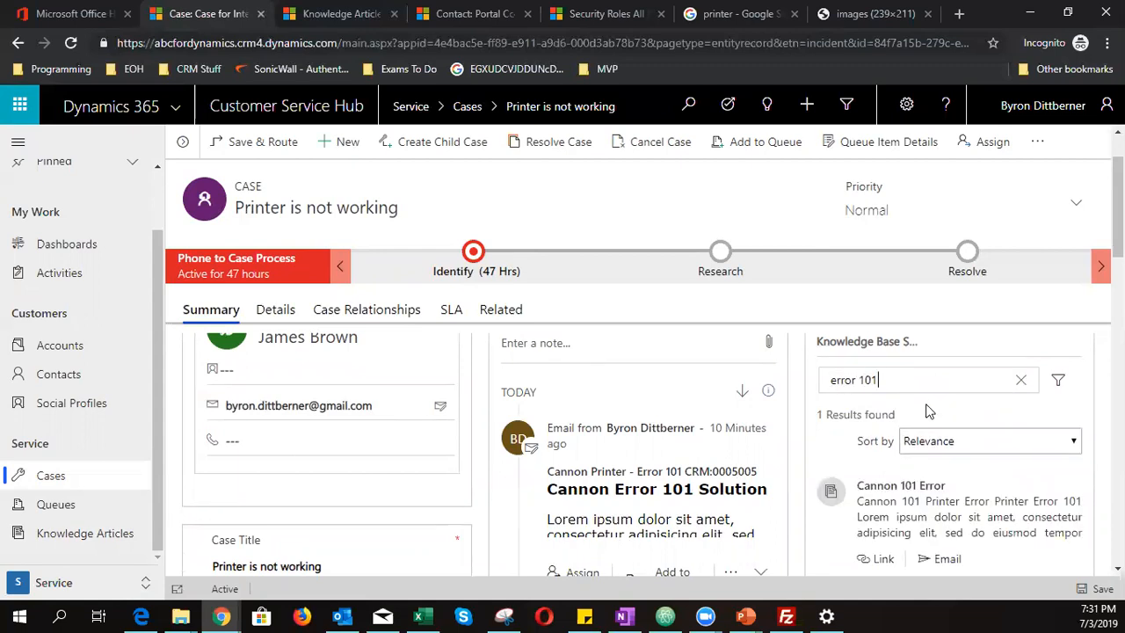
scroll(923, 410, down, 1)
click(915, 408)
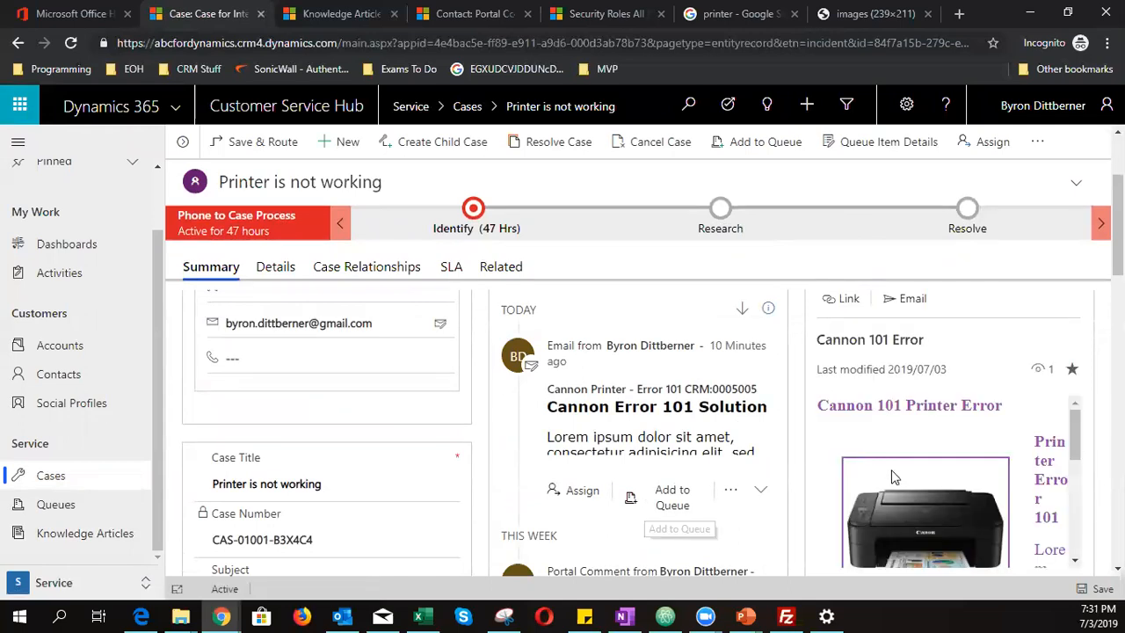
- Read through the Cannon 101 Error article's printer image and text
scroll(901, 431, down, 3)
scroll(902, 436, down, 3)
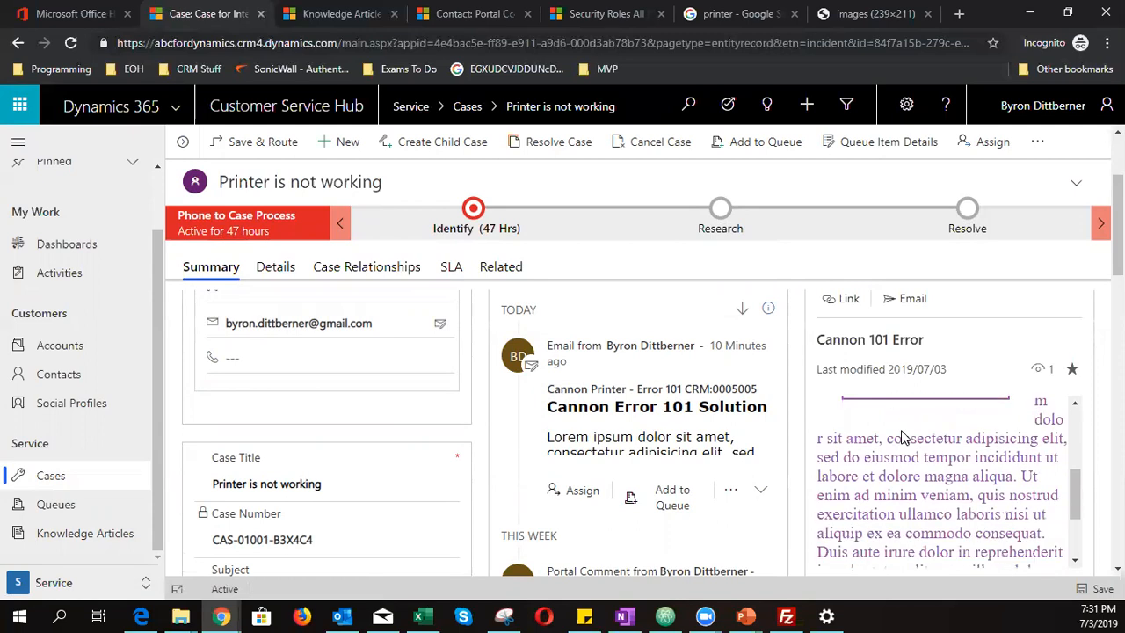
scroll(903, 432, up, 2)
scroll(904, 433, up, 4)
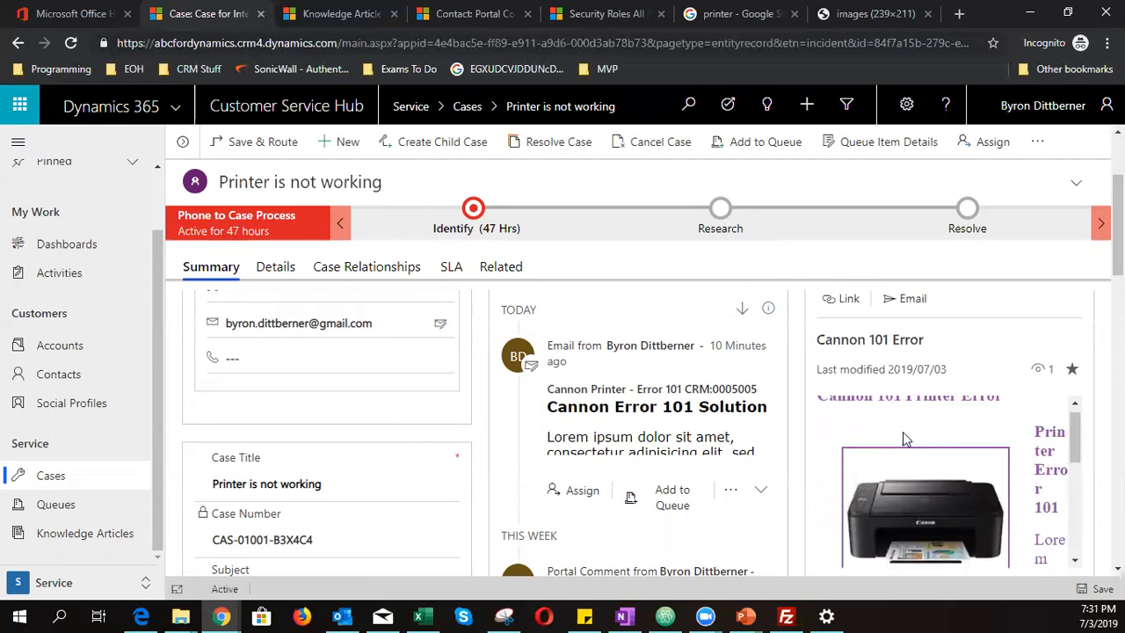
scroll(914, 458, down, 4)
scroll(914, 463, up, 8)
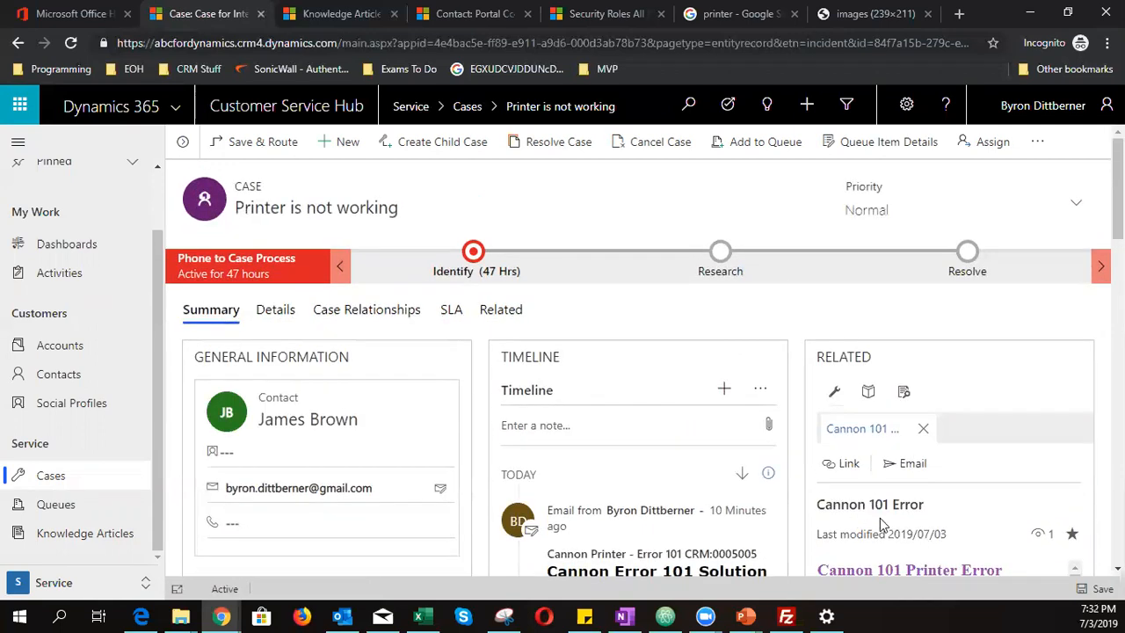
scroll(880, 522, down, 5)
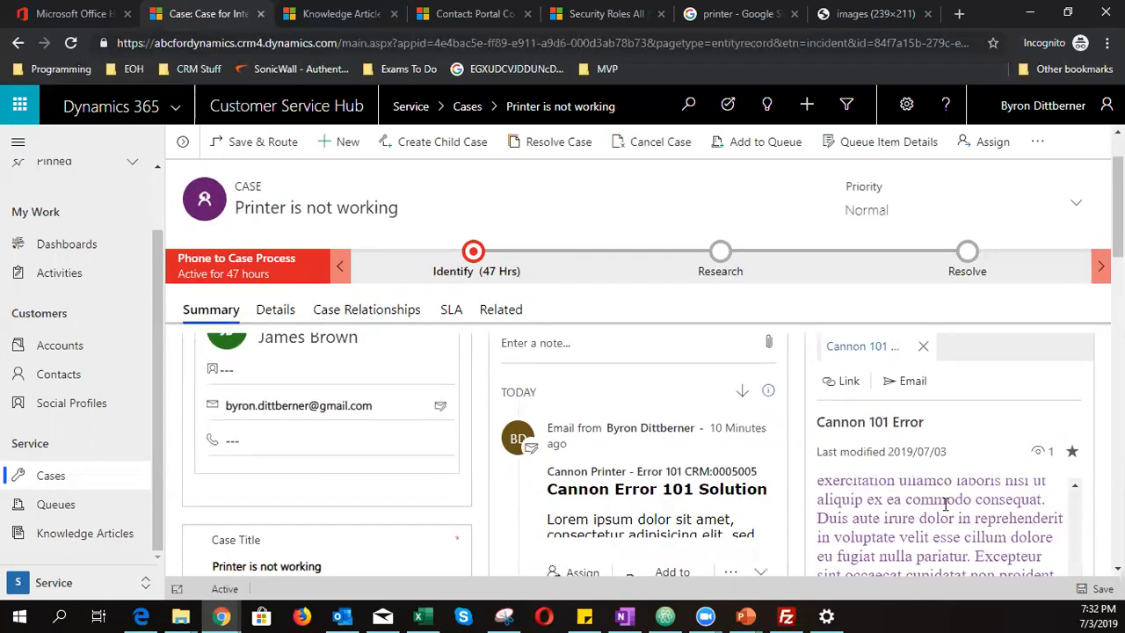
scroll(946, 503, down, 4)
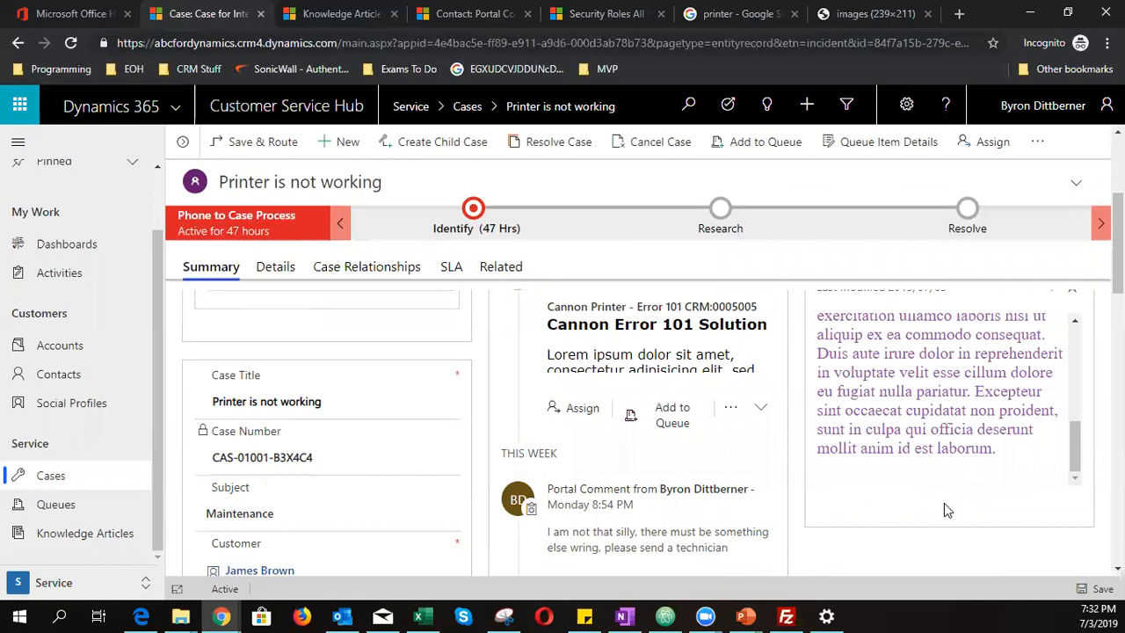
scroll(944, 503, up, 5)
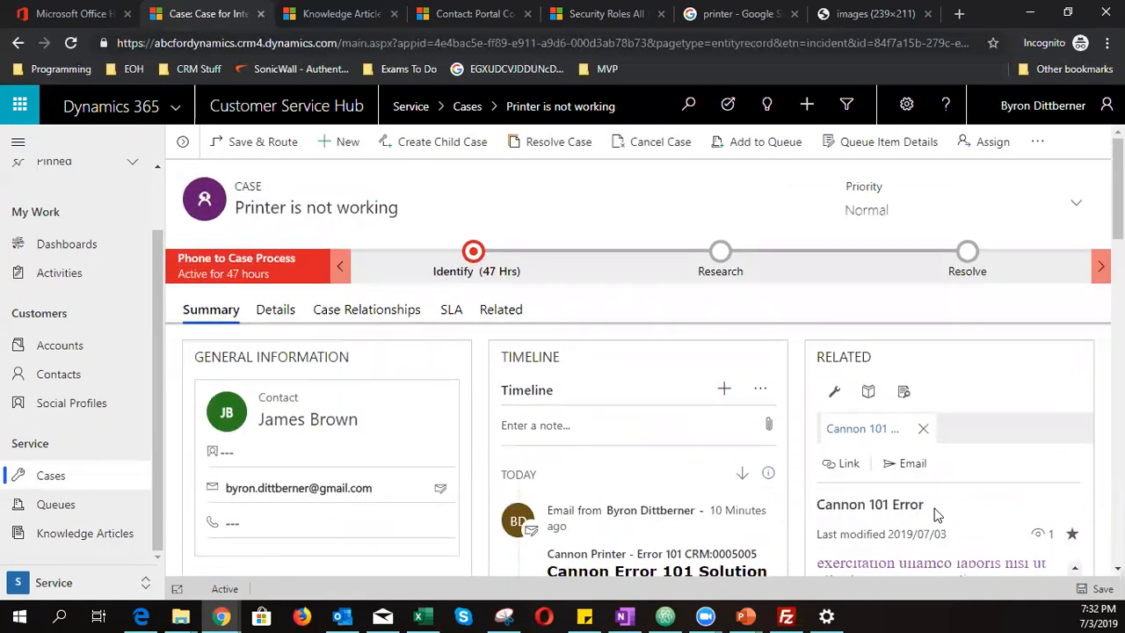
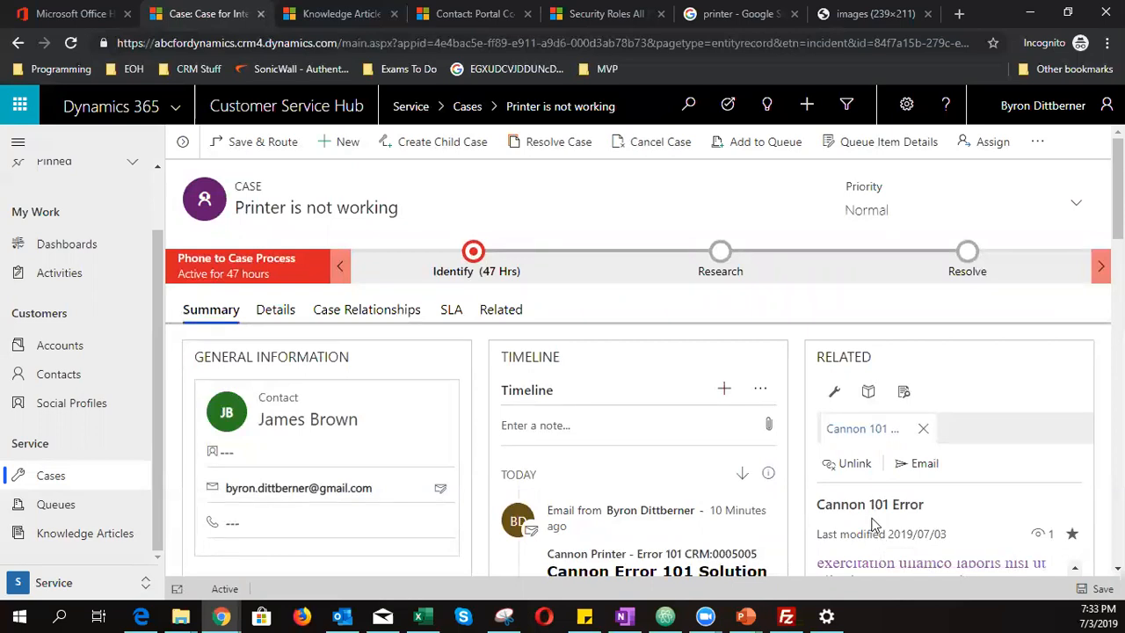
- Email the Cannon 101 Error article from the case's Related panel, accepting the existing-association prompt
mouse_move(767, 475)
scroll(755, 492, down, 1)
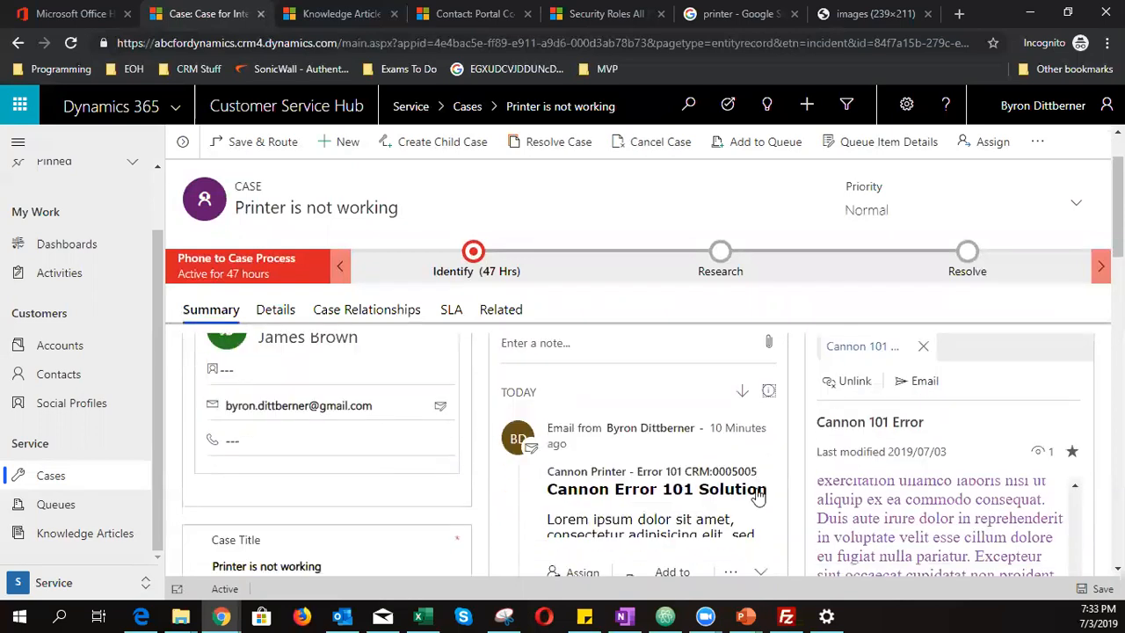
click(921, 387)
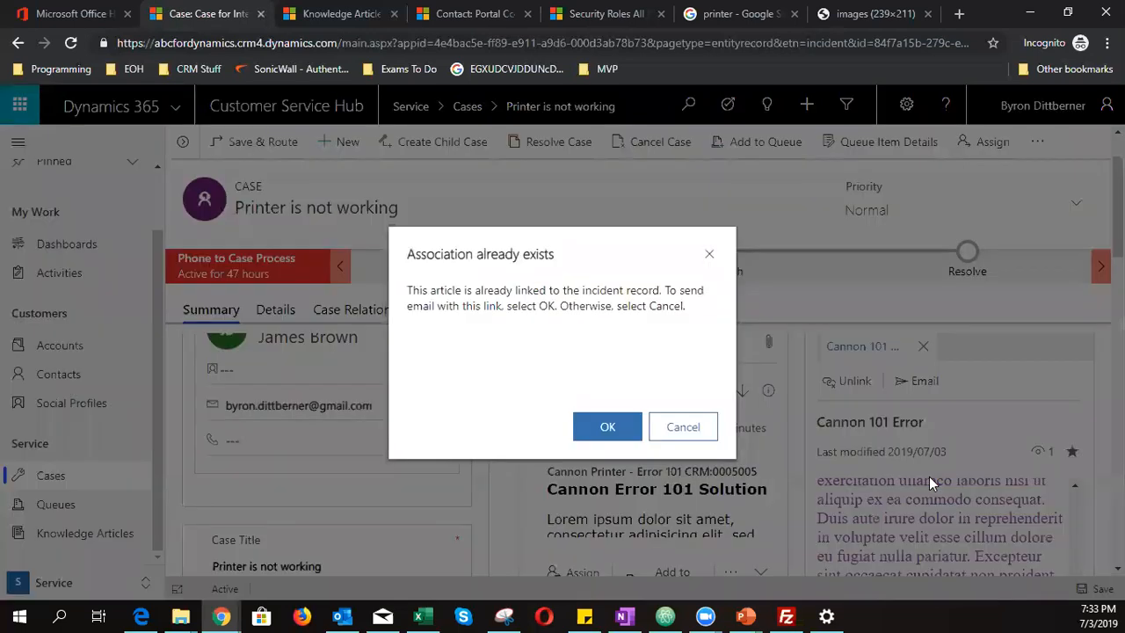
click(606, 428)
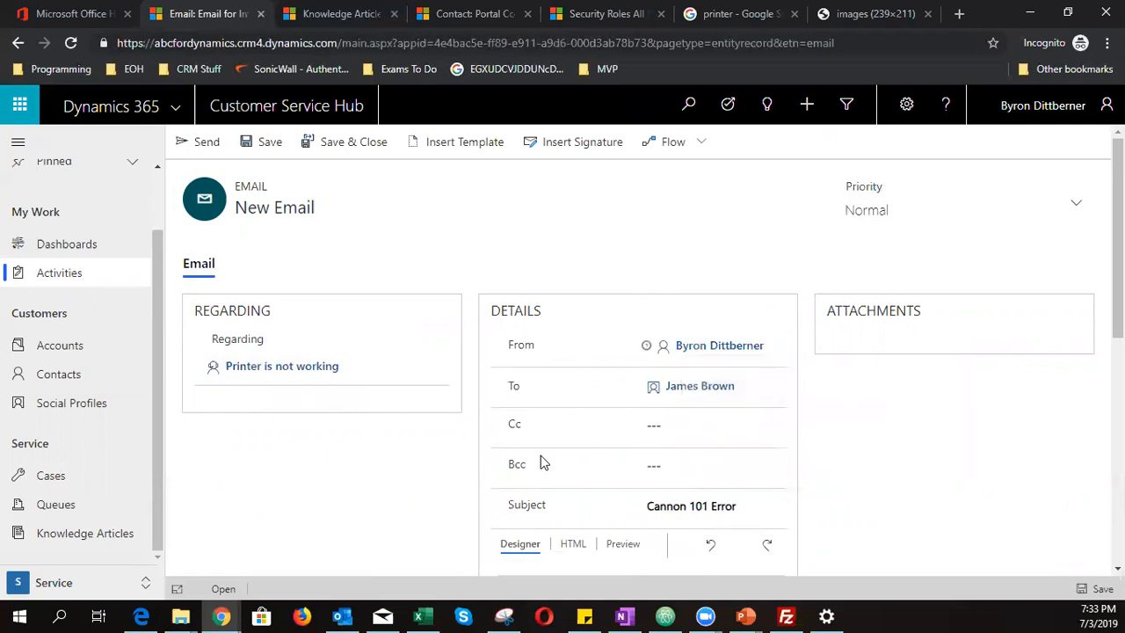
- Review the Cannon 101 Error email body and check how it looks in Preview
scroll(1022, 479, down, 1)
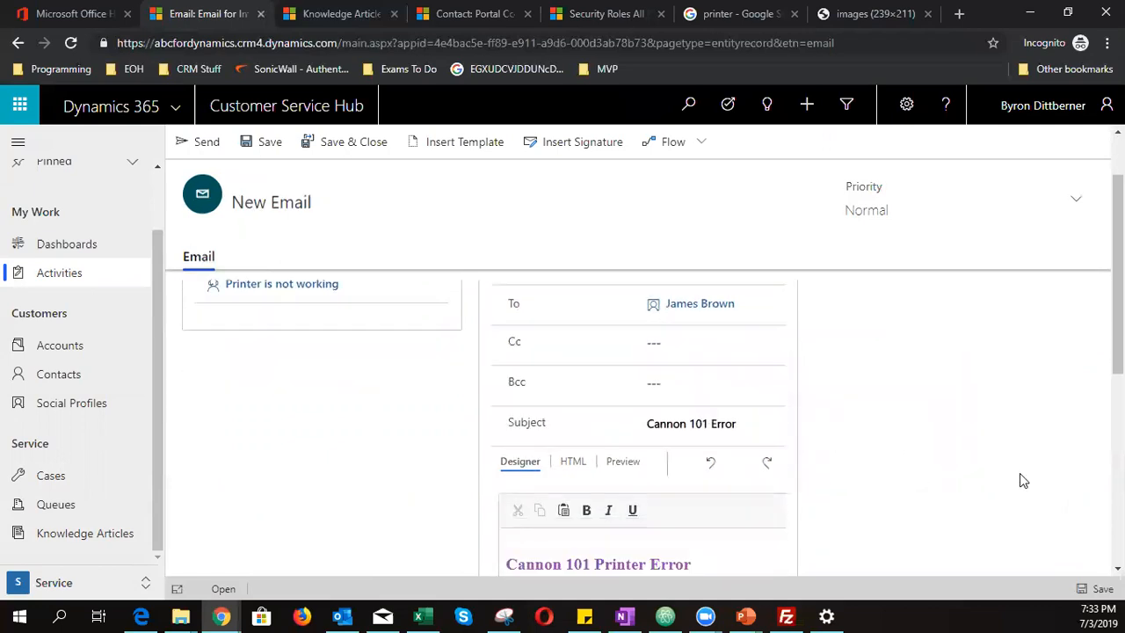
scroll(1021, 479, down, 1)
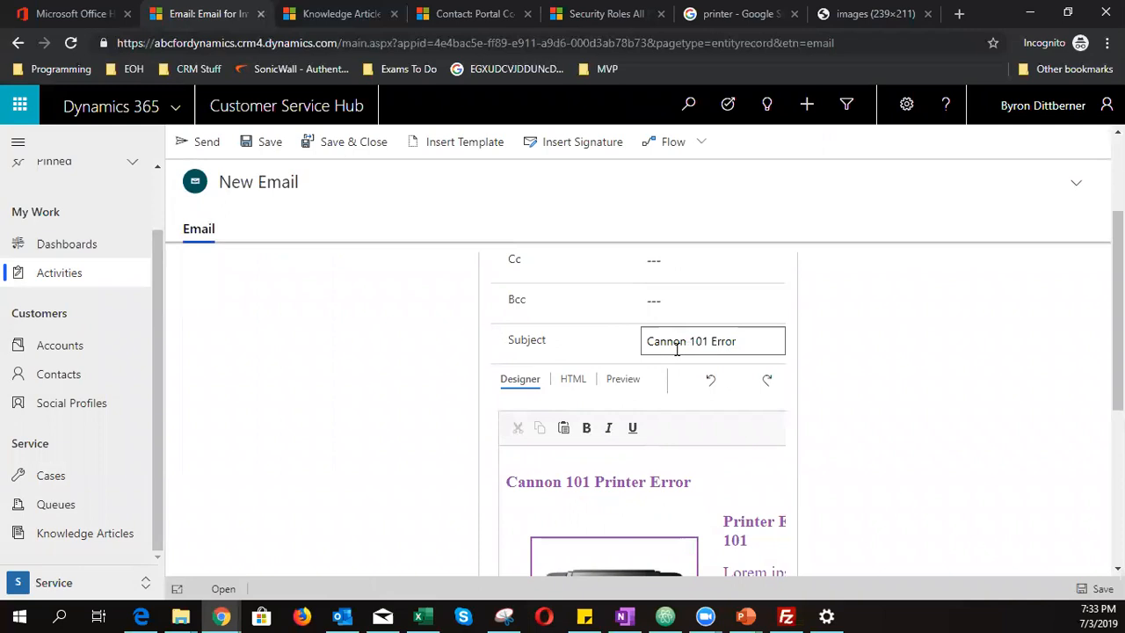
scroll(678, 348, down, 1)
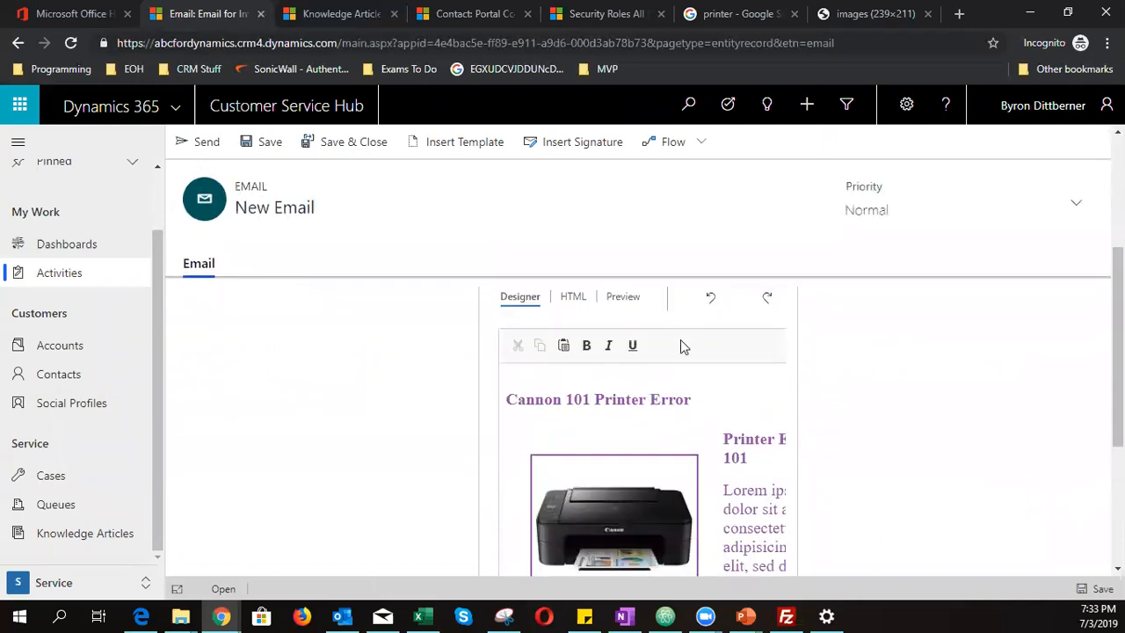
scroll(661, 520, down, 1)
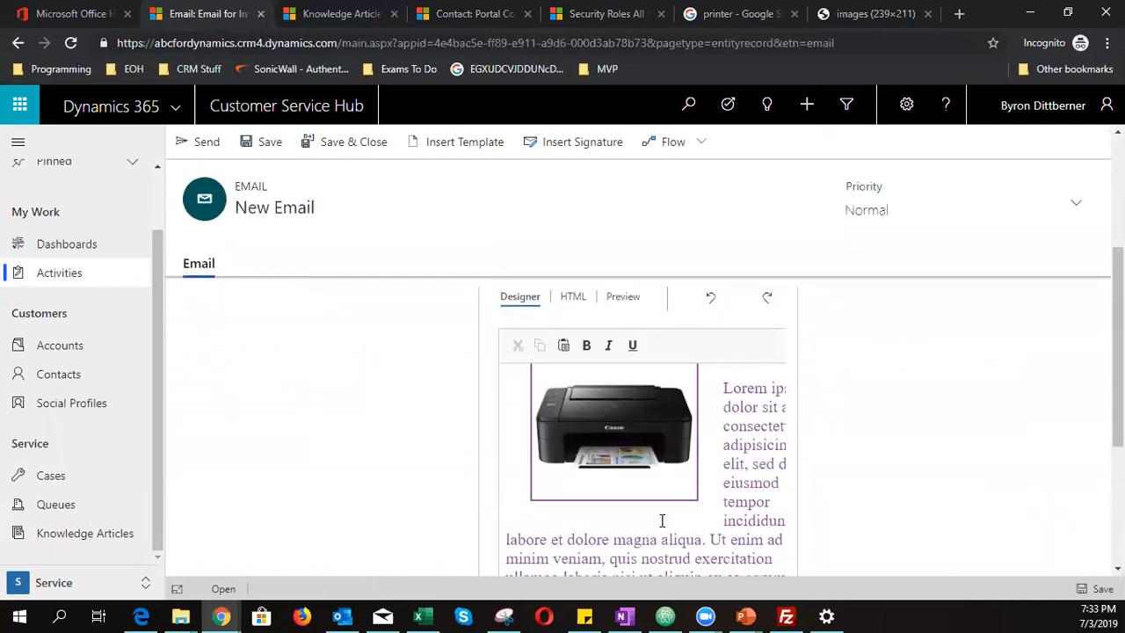
scroll(661, 520, up, 1)
scroll(839, 420, up, 2)
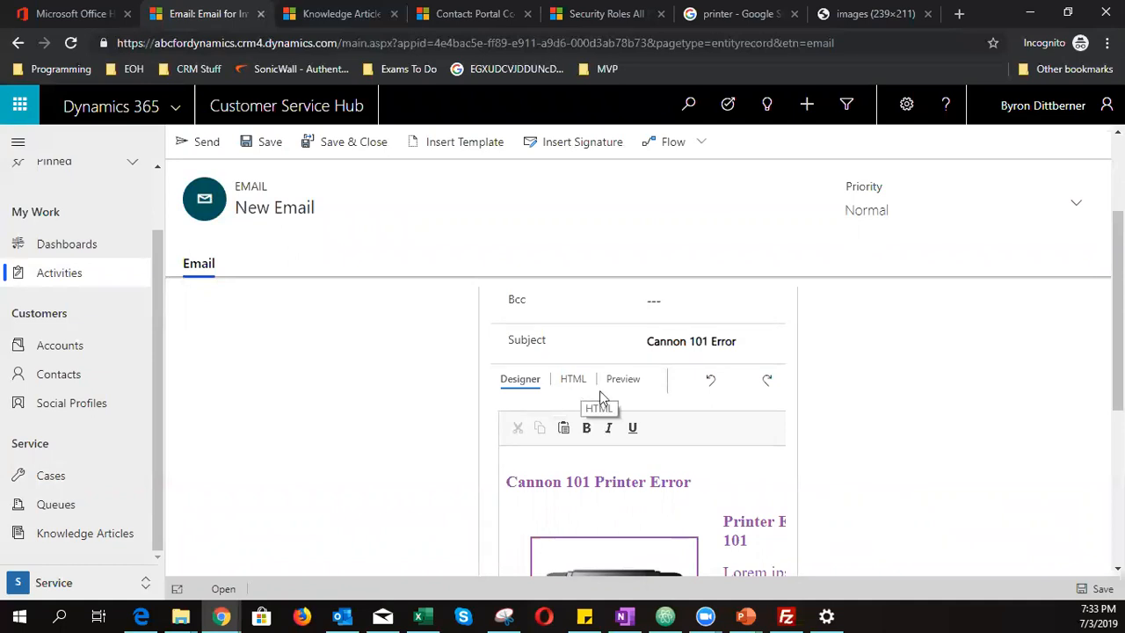
click(626, 379)
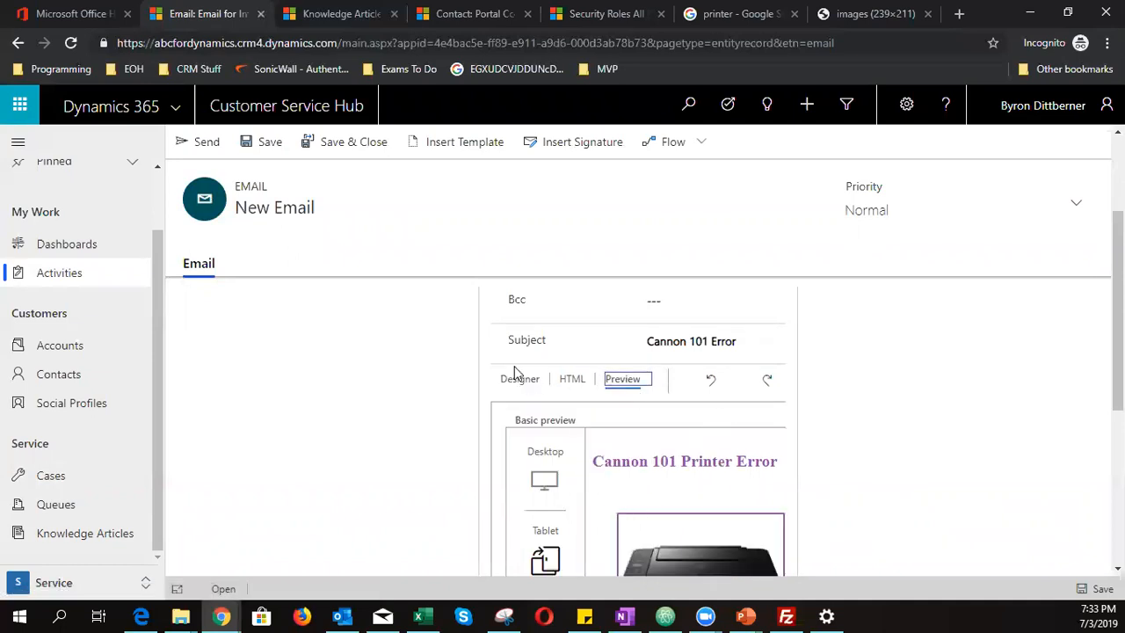
click(527, 388)
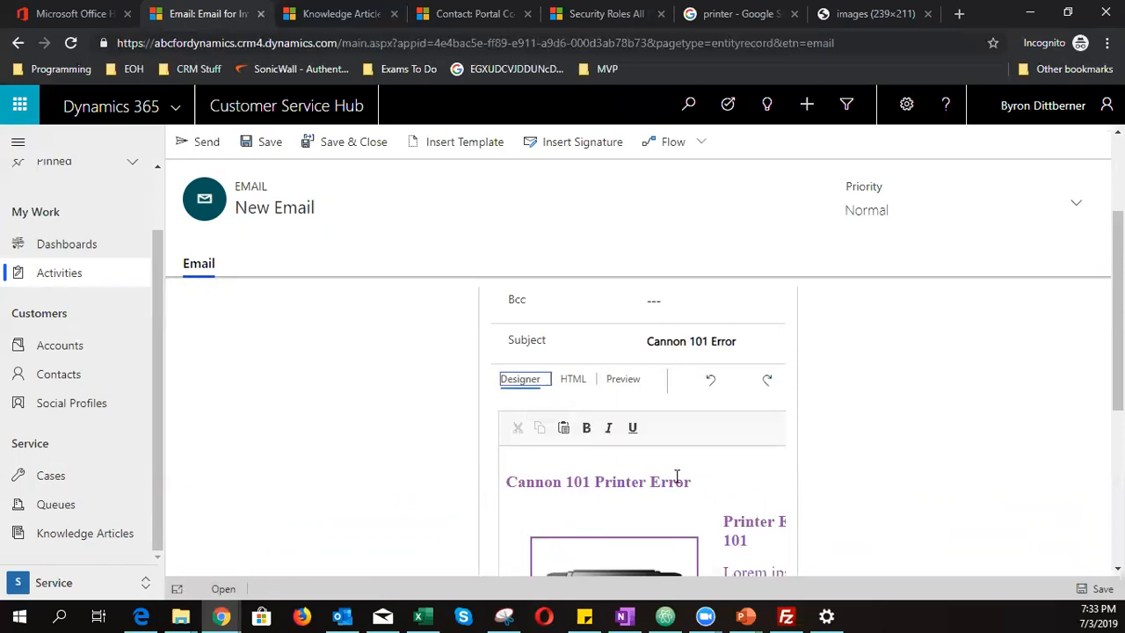
- Sign off the email with 'Kind Regards' and the sender's name, then send it
scroll(675, 521, down, 3)
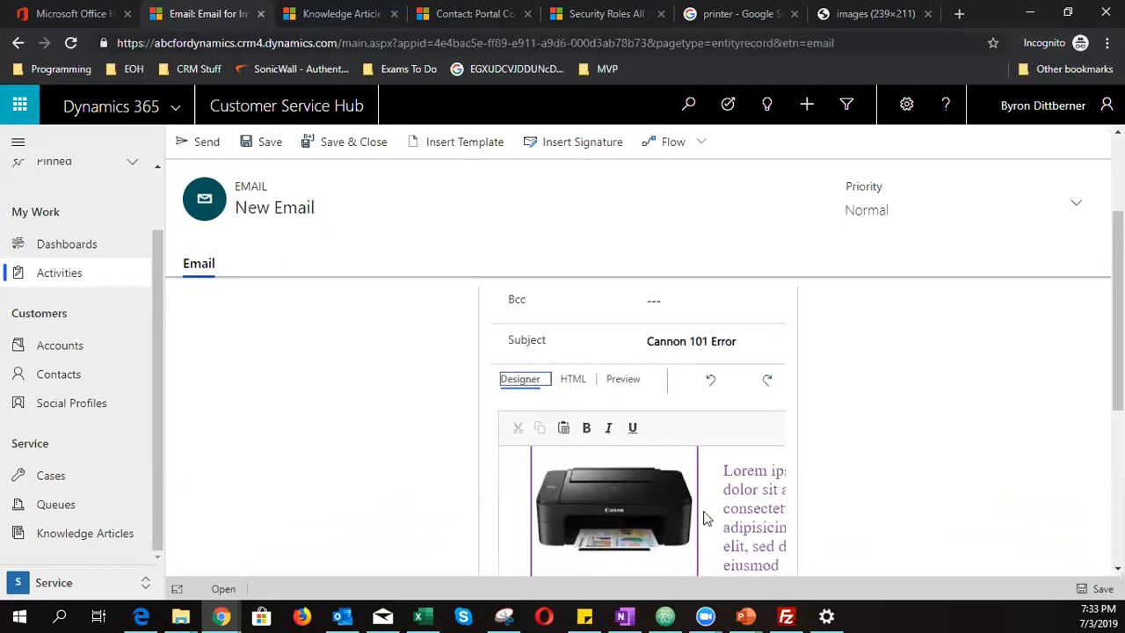
scroll(904, 492, down, 5)
click(696, 440)
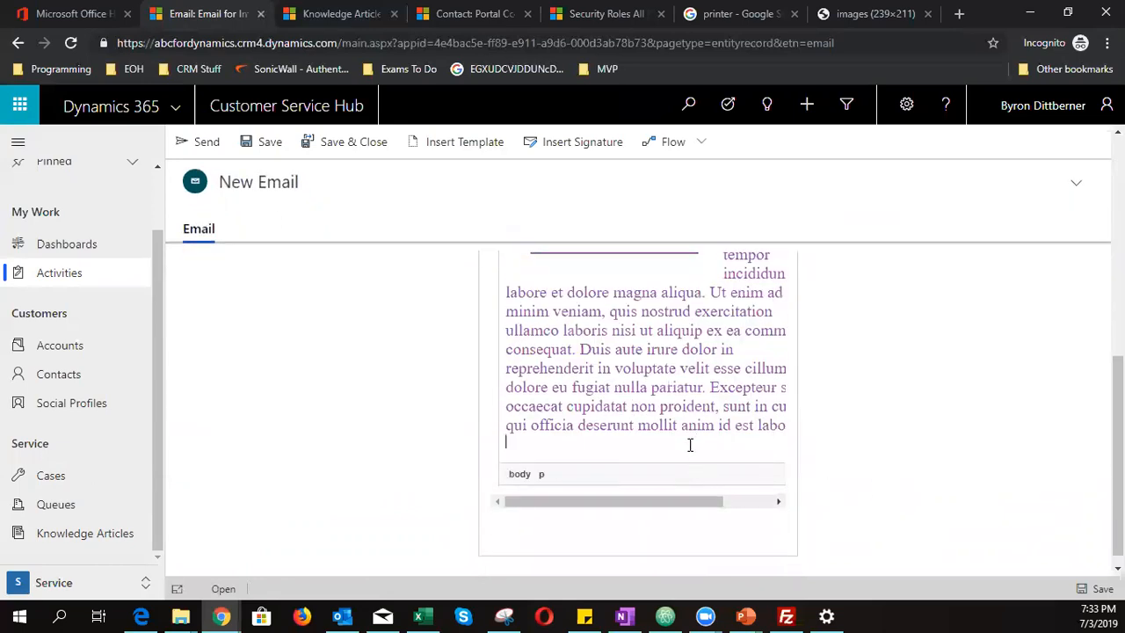
text(k)
key(BackSpace)
text(Kind Regards)
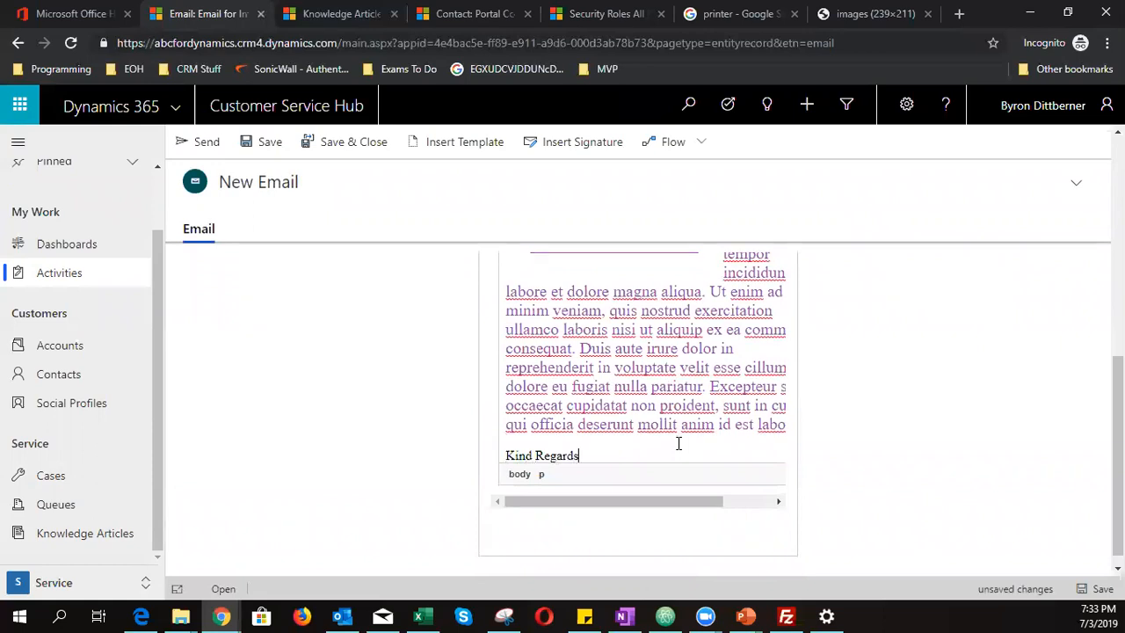
key(Return)
text(Byron)
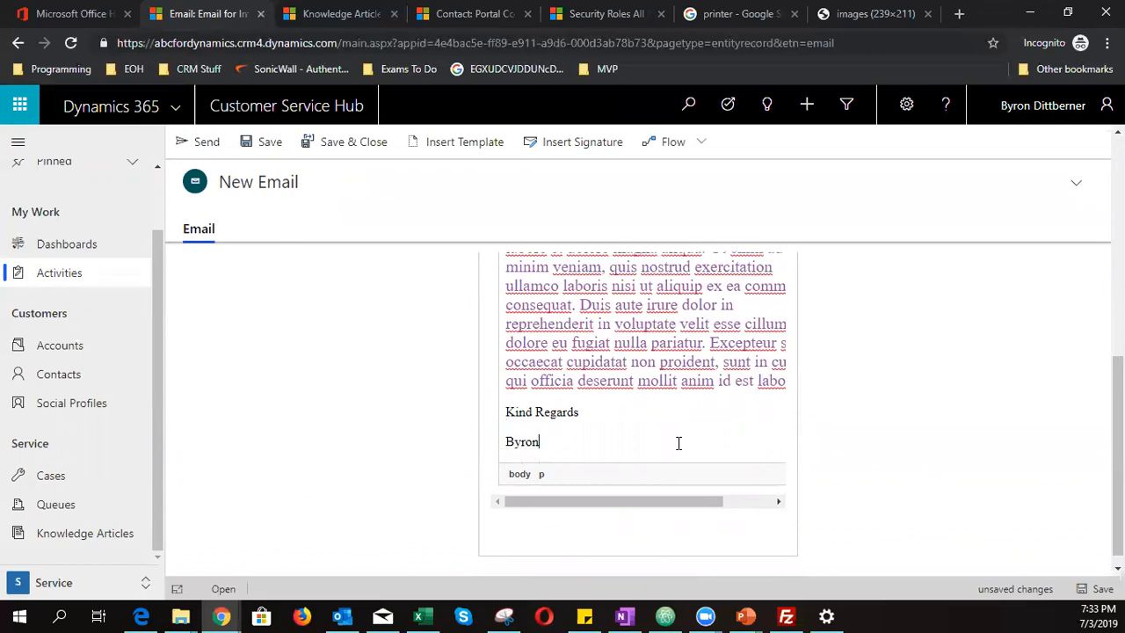
scroll(211, 463, up, 2)
click(201, 144)
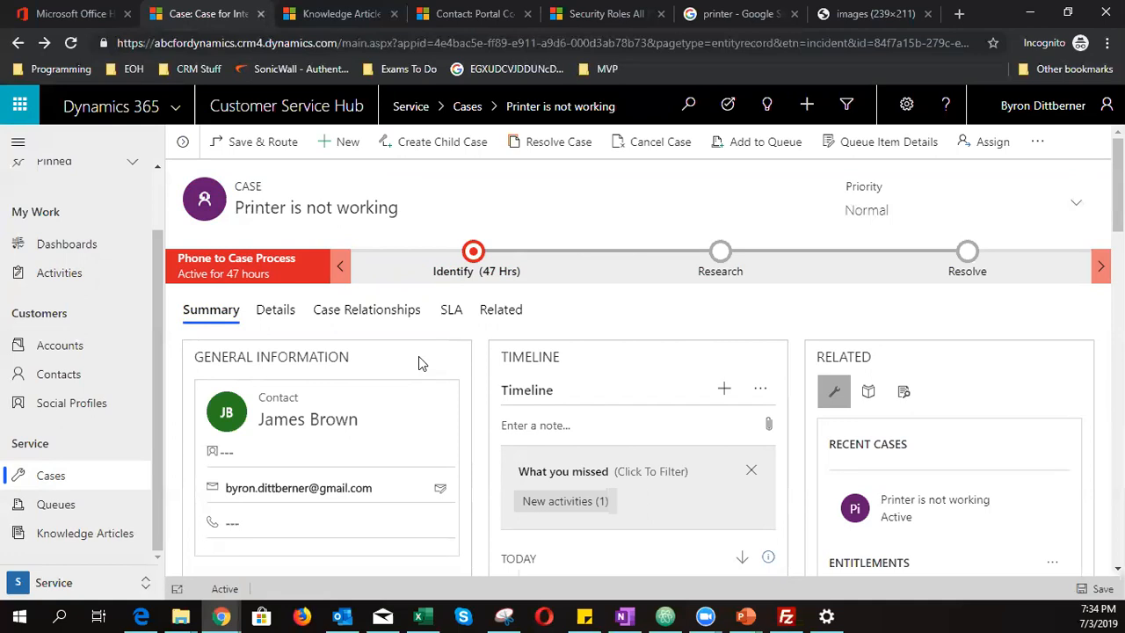
- Search the case's knowledge base for 'thank you' (0 results), then go to Knowledge Articles
click(870, 396)
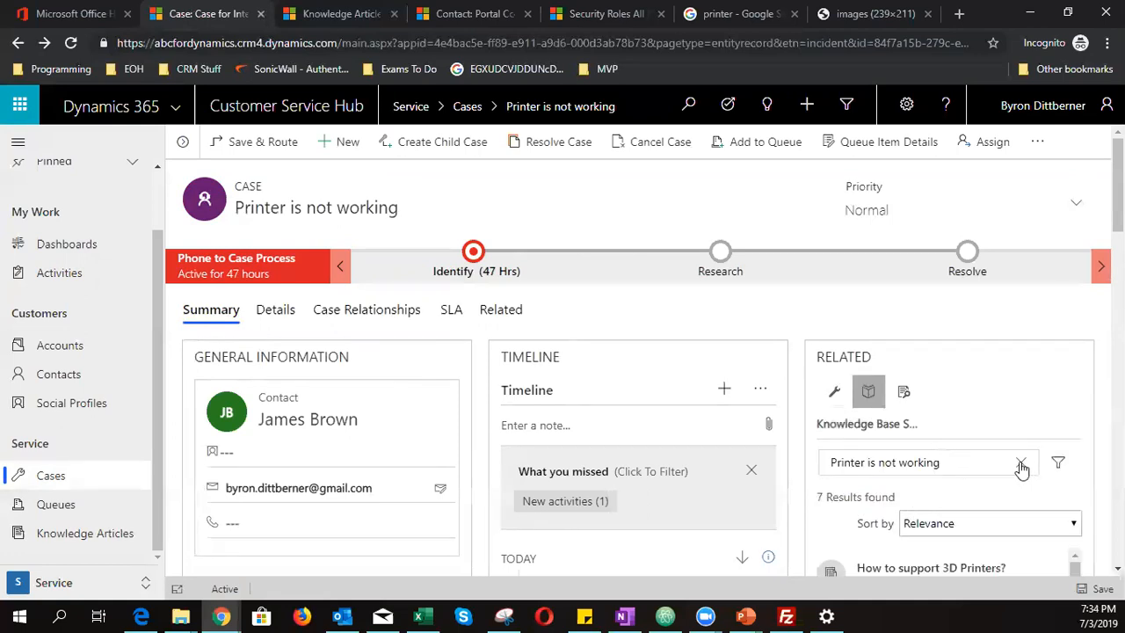
click(1001, 463)
text(thank you)
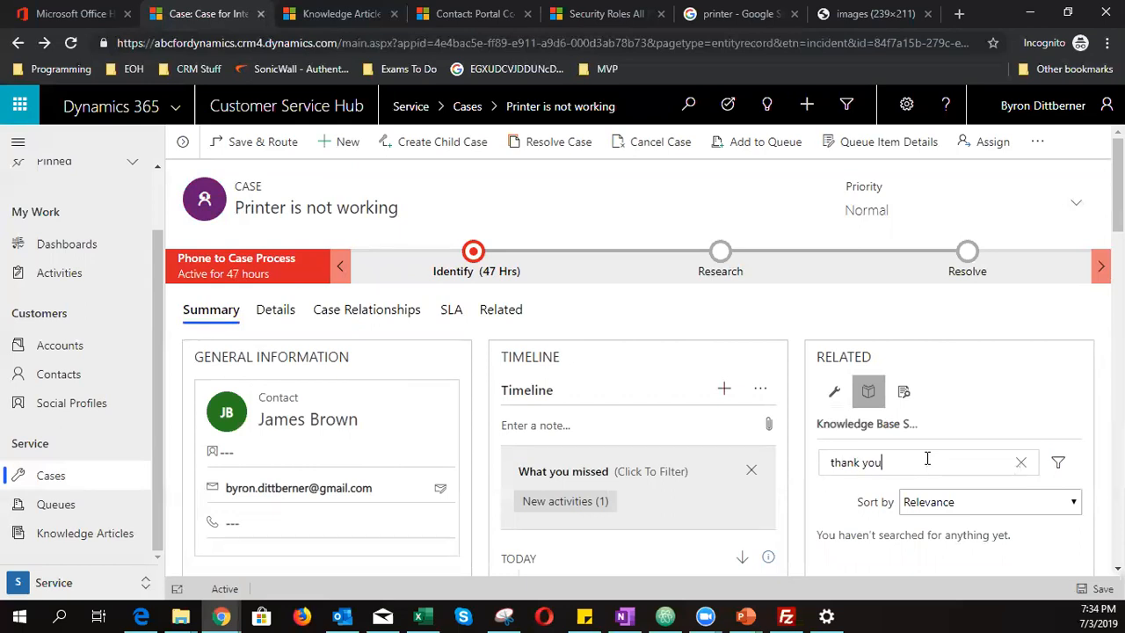
key(Return)
scroll(926, 458, down, 1)
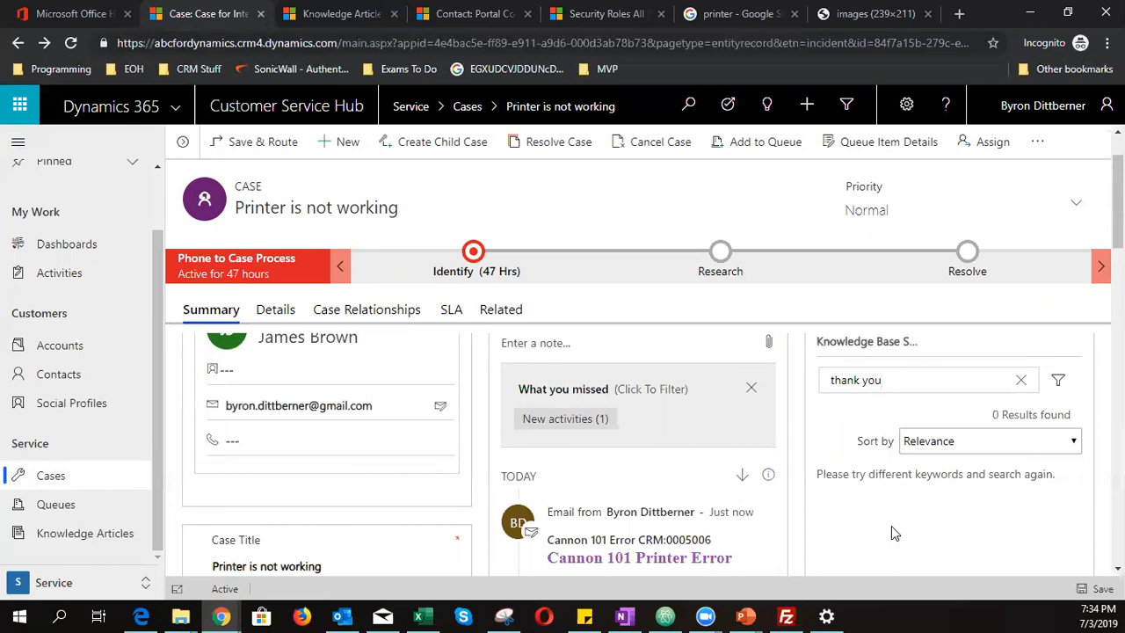
scroll(726, 476, up, 2)
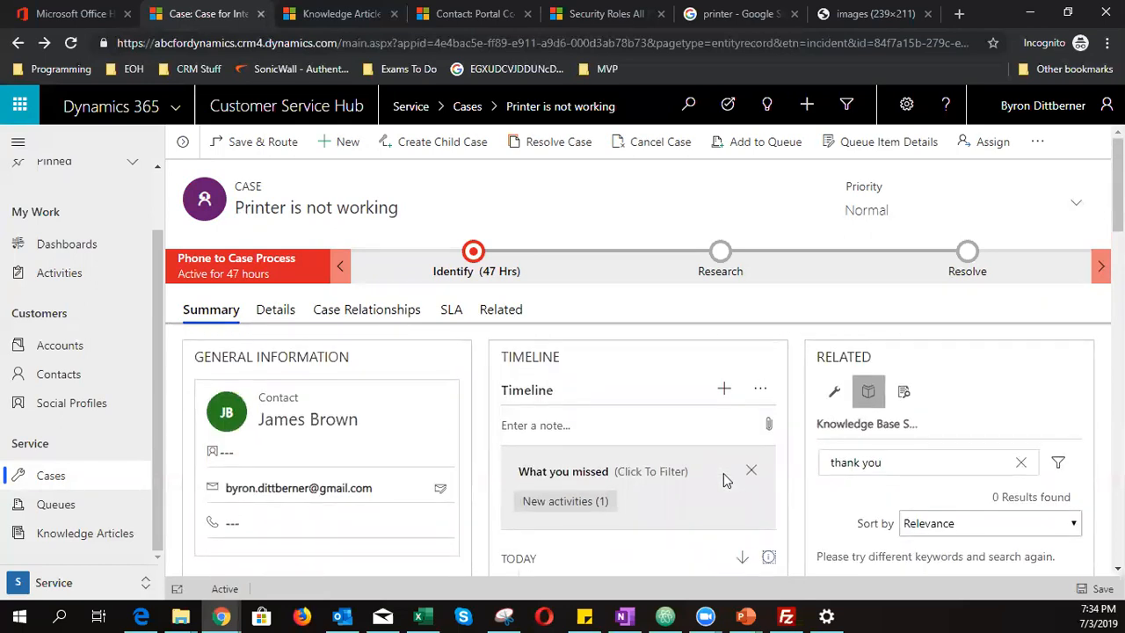
click(86, 533)
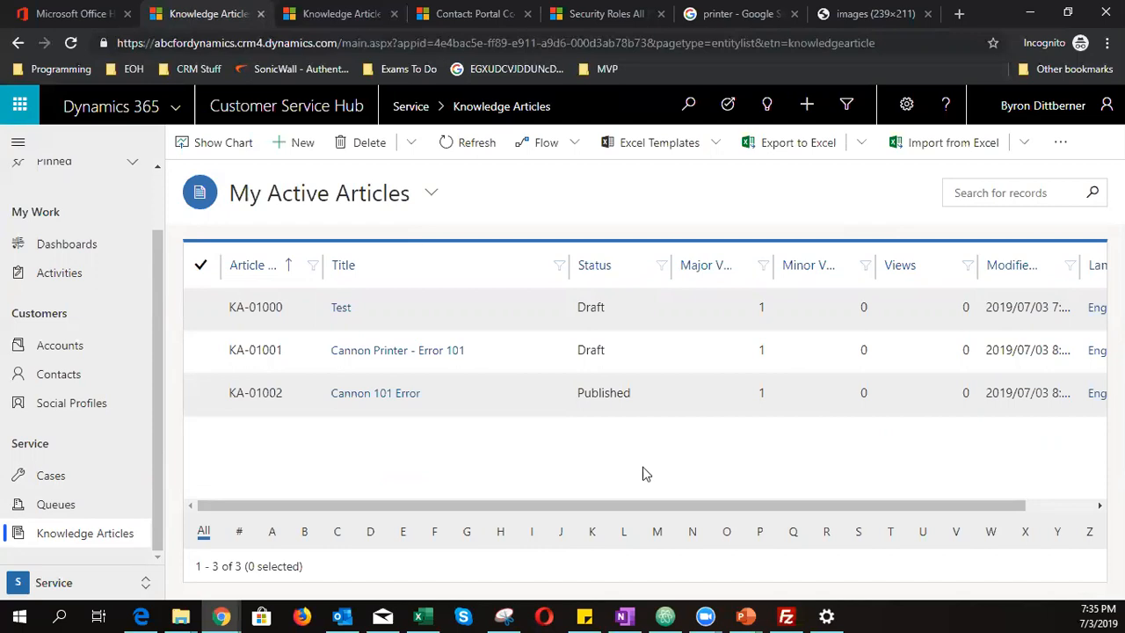
- Create a new knowledge article titled 'HP User Guide' with keywords 'HP User Guide'
click(299, 141)
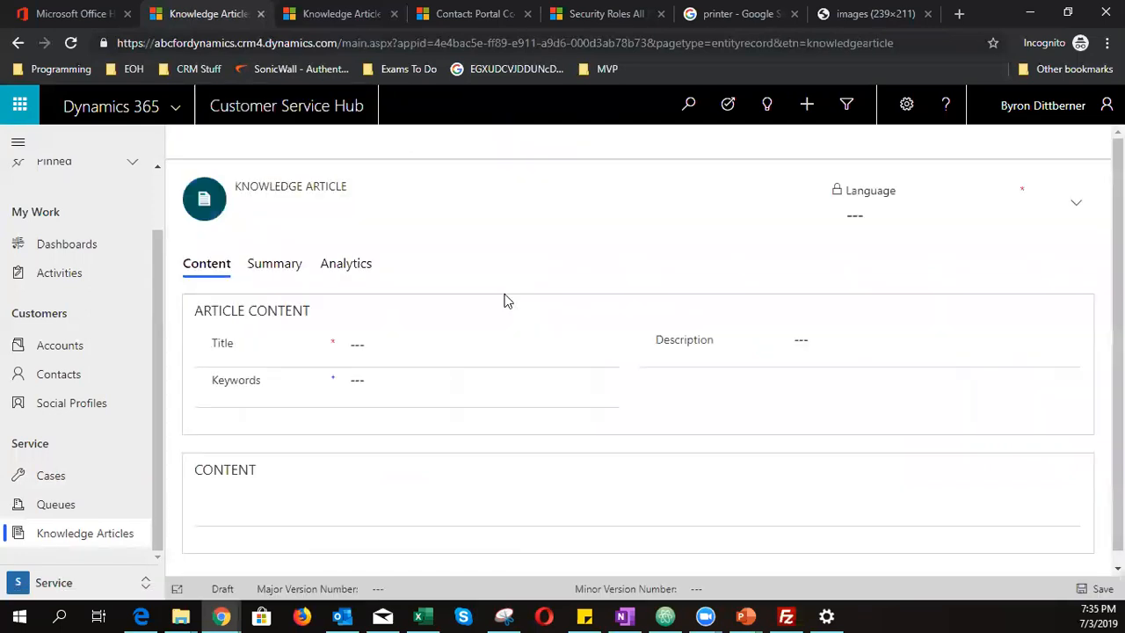
scroll(559, 366, down, 1)
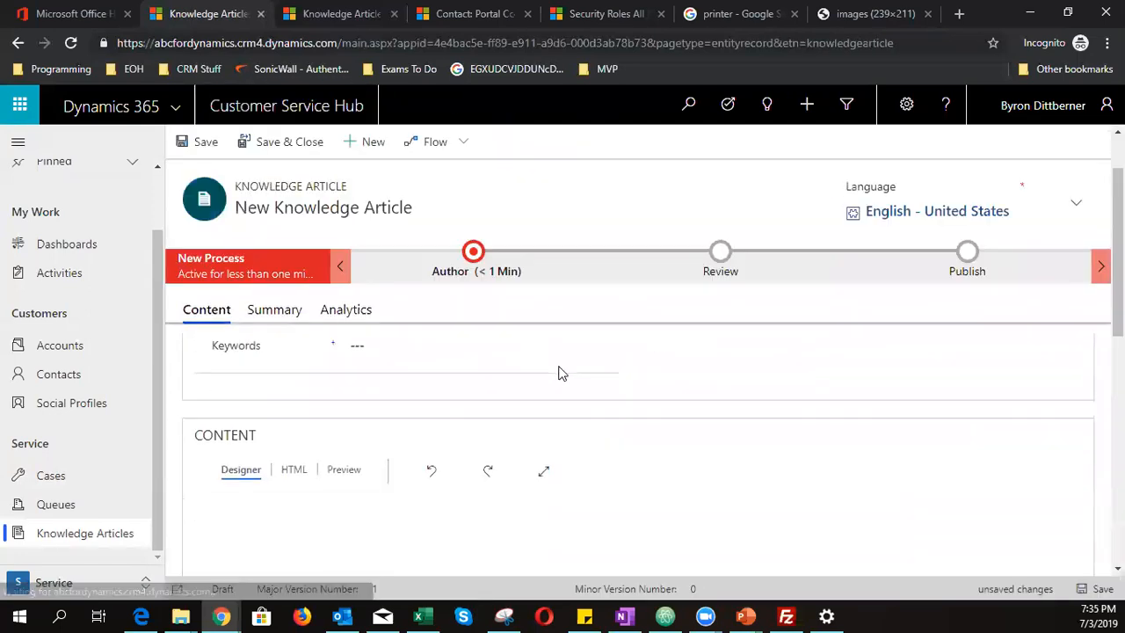
click(520, 384)
text(HO)
key(BackSpace)
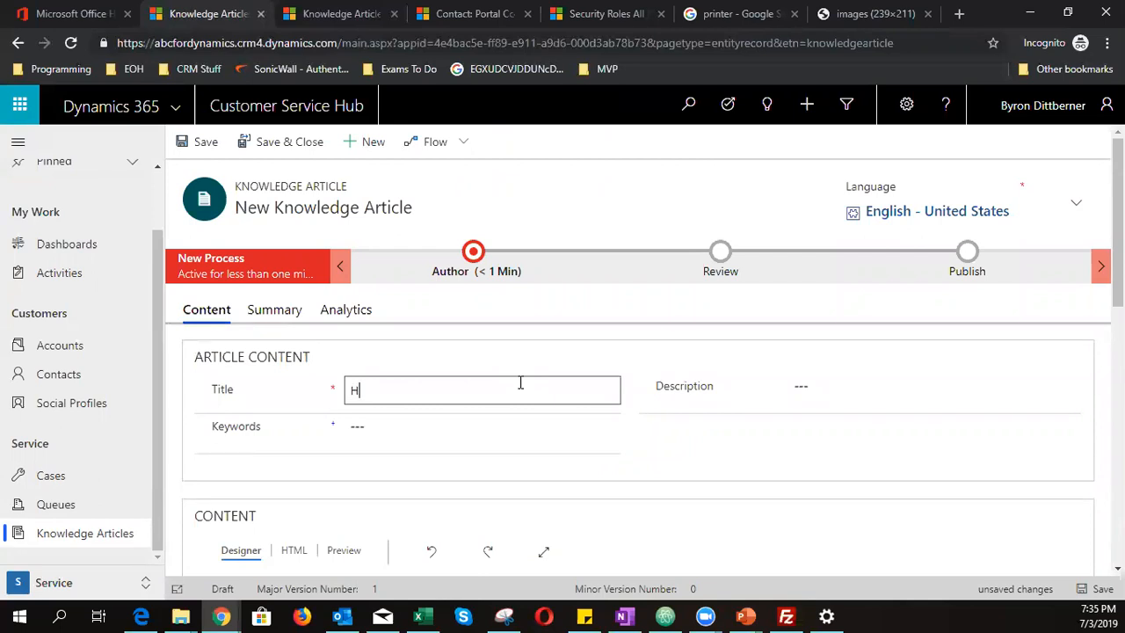
text(P Soltu)
key(BackSpace)
key(BackSpace)
key(BackSpace)
text(User Guide)
click(479, 437)
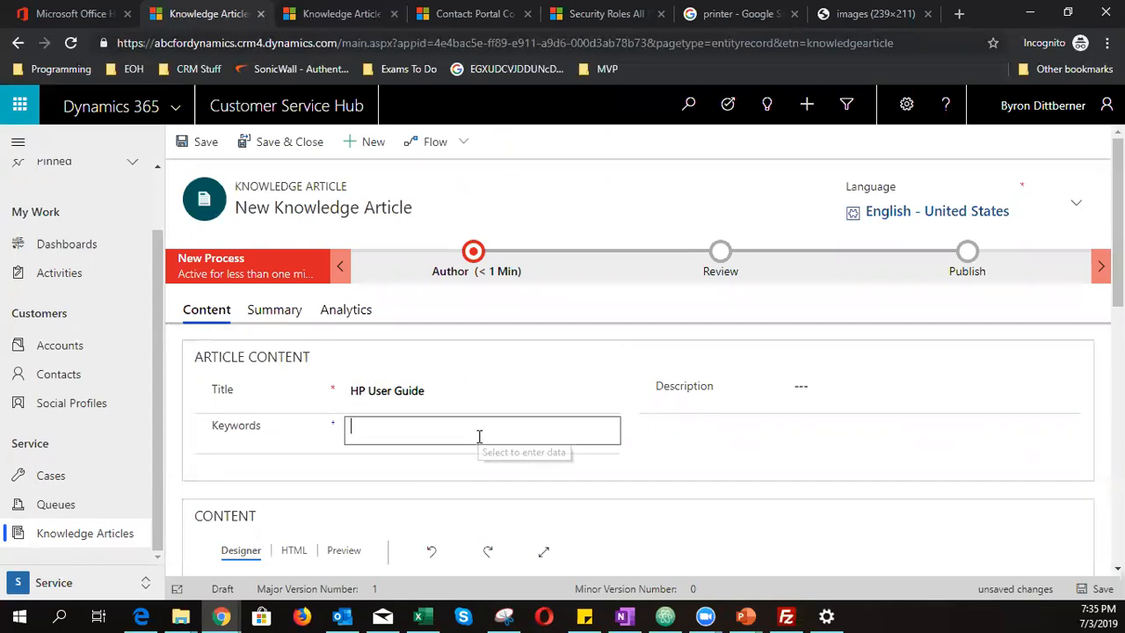
text(HP User Guide)
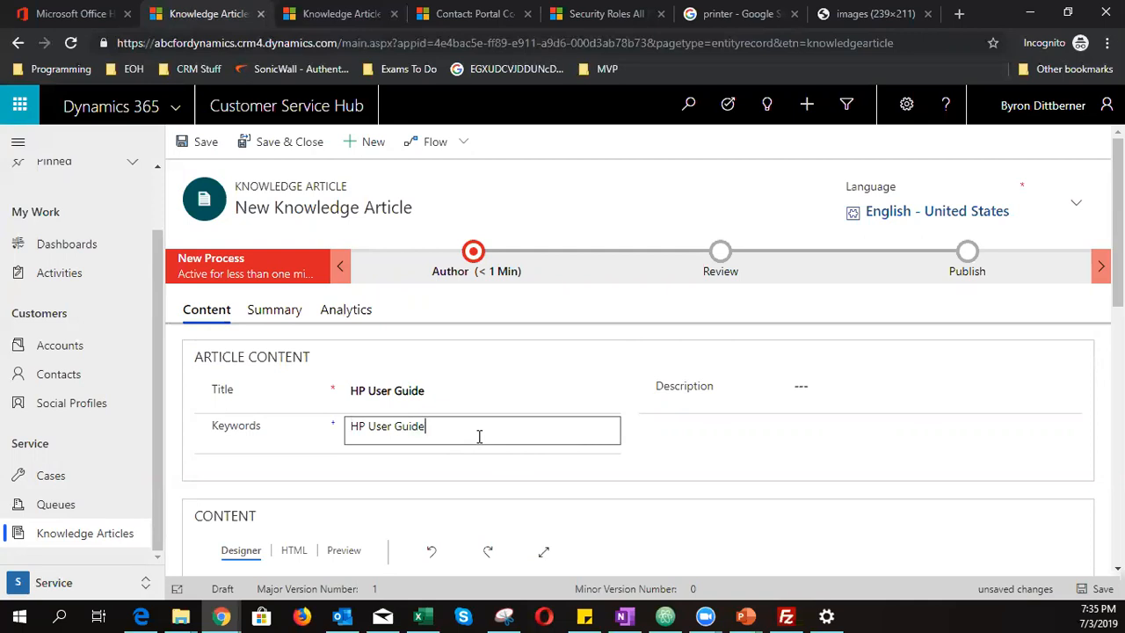
drag(453, 426, 317, 422)
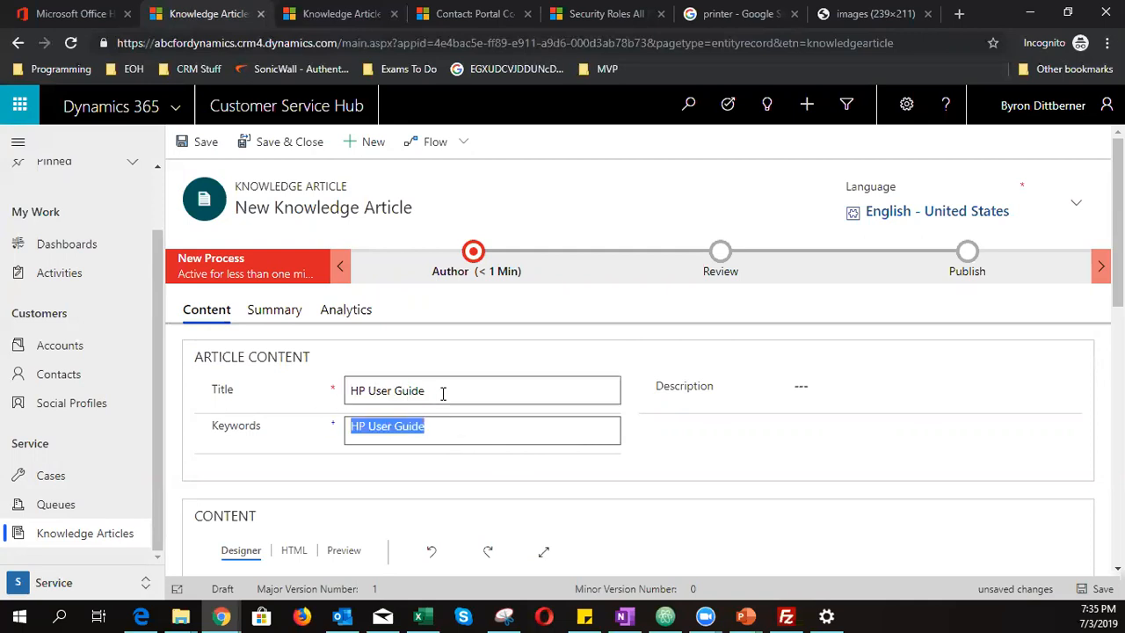
drag(443, 394, 319, 378)
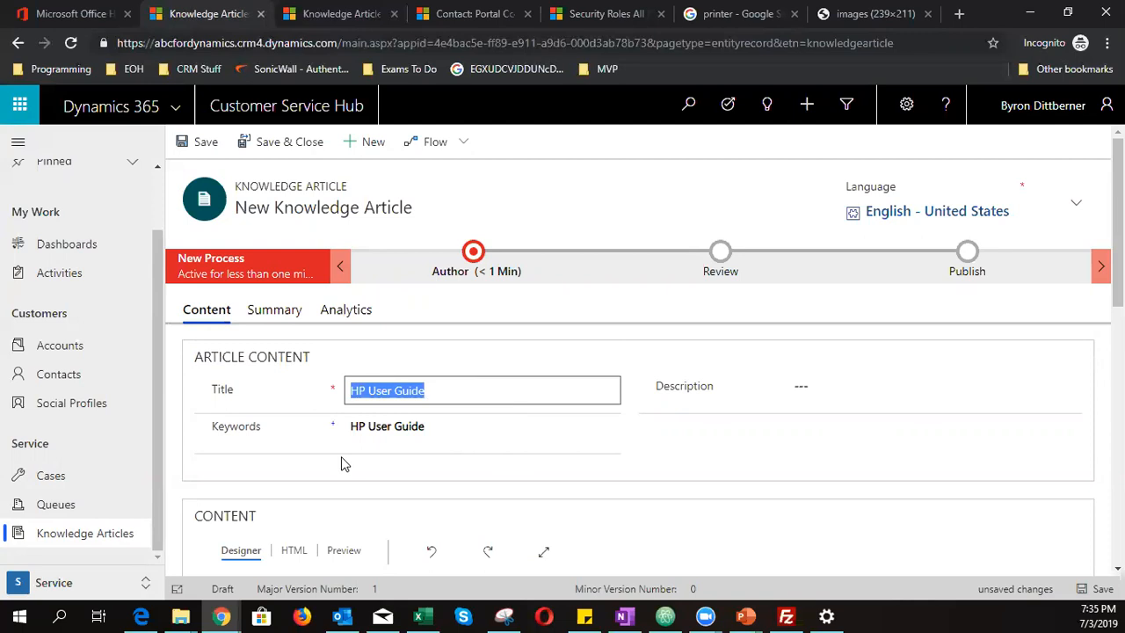
- Give the article the description 'HP Printer User Guide'
click(816, 391)
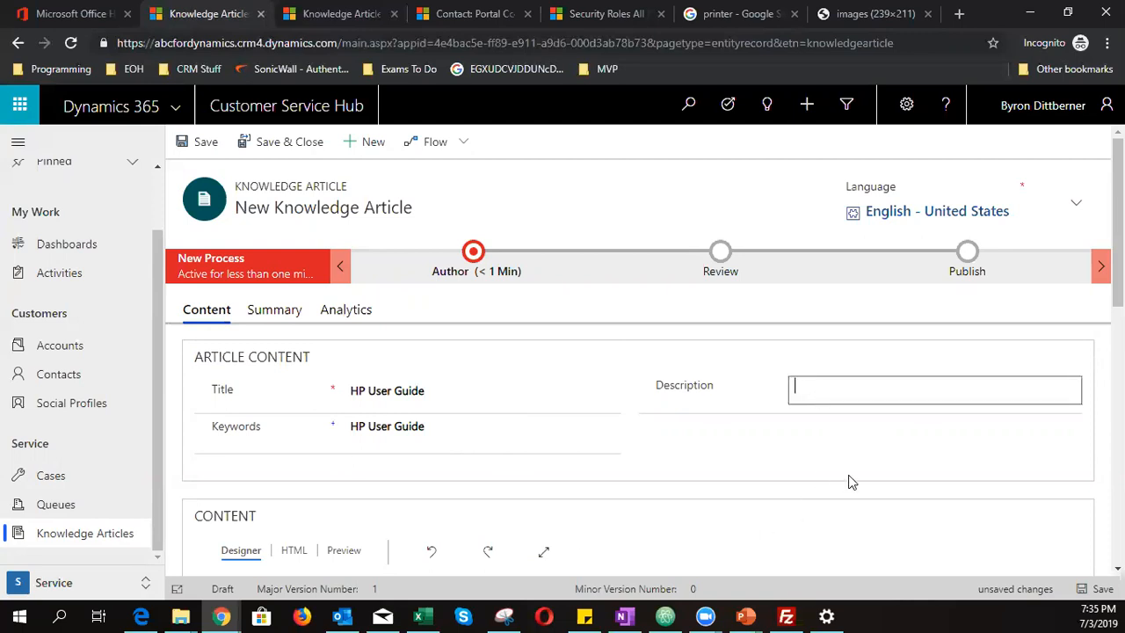
text(HP Printer User guide)
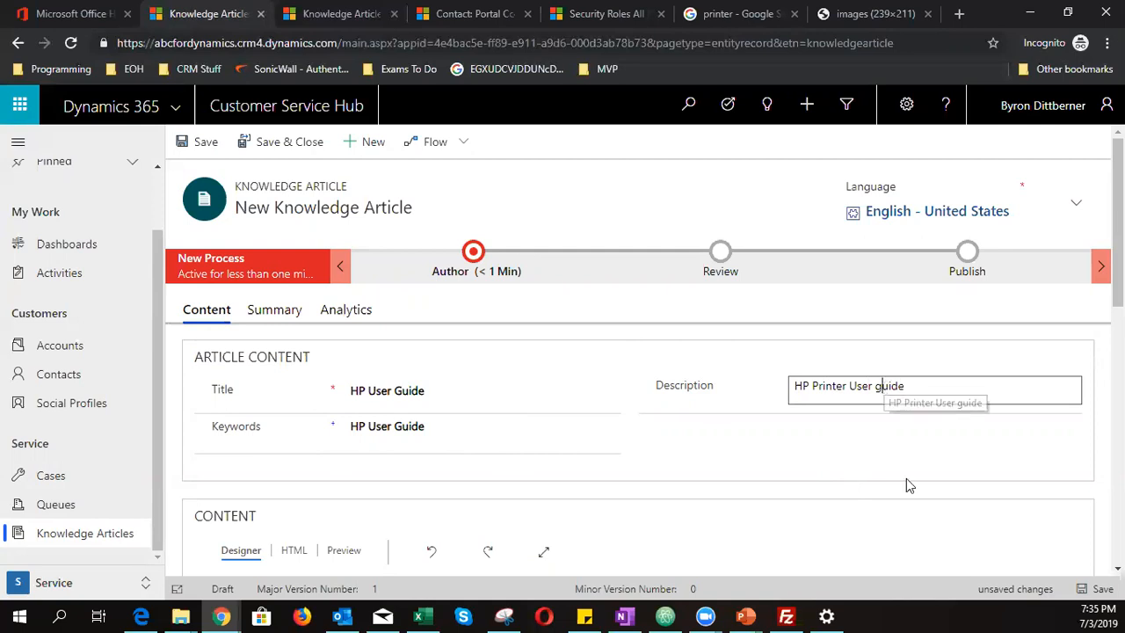
key(ctrl+shift+Left)
text(Guide)
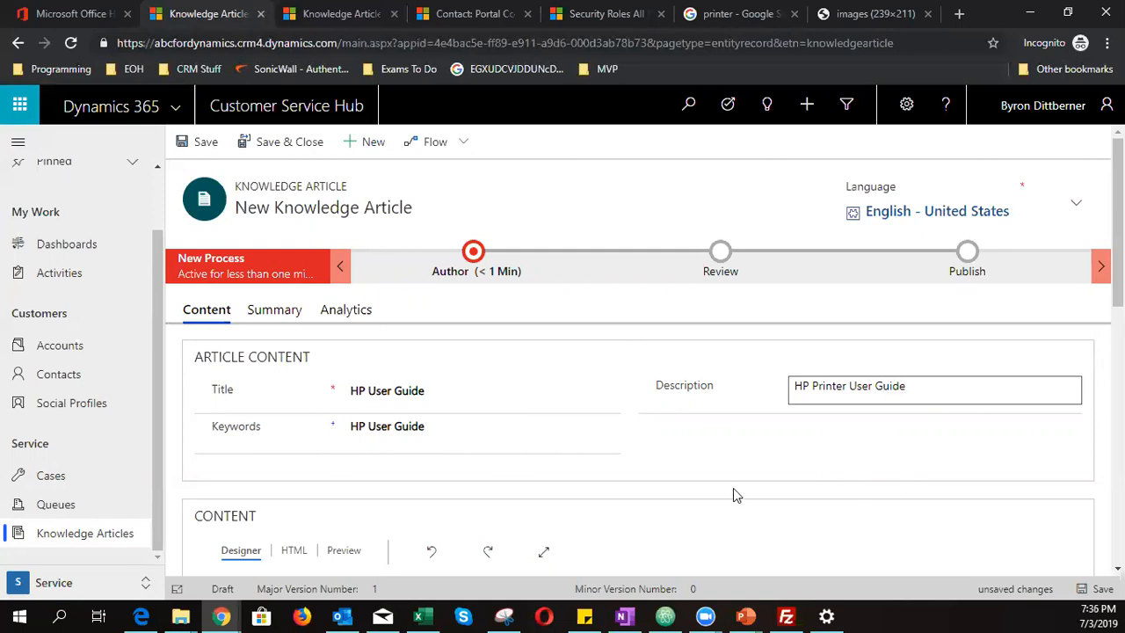
scroll(733, 488, down, 1)
scroll(693, 461, down, 2)
- Show the article content as HTML source, then move to the HTML file in Atom
click(322, 437)
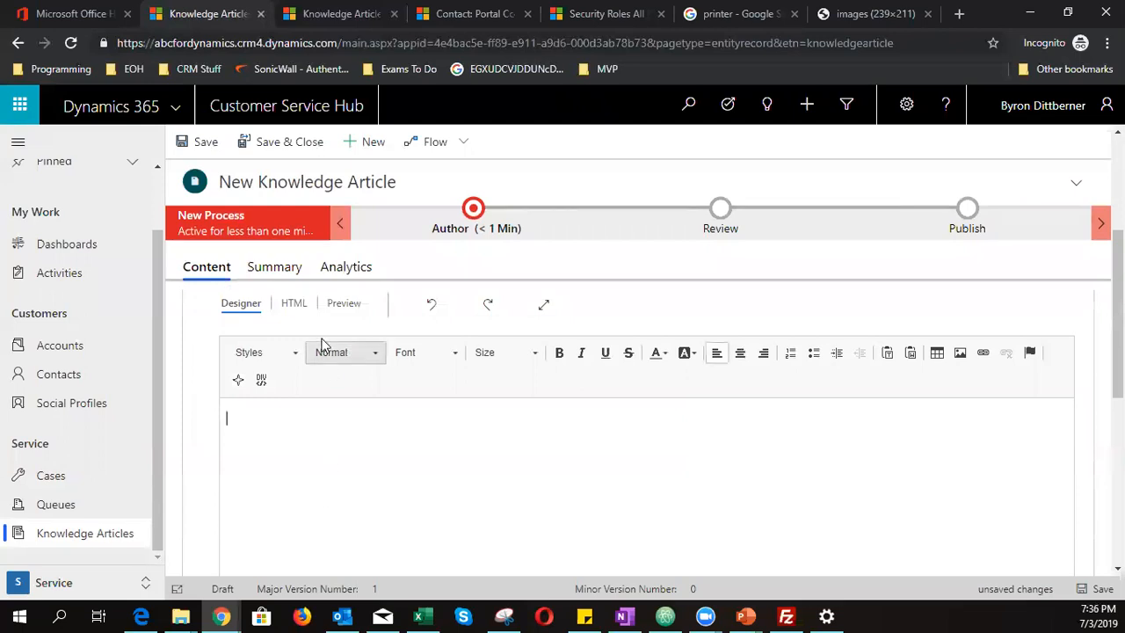
click(294, 303)
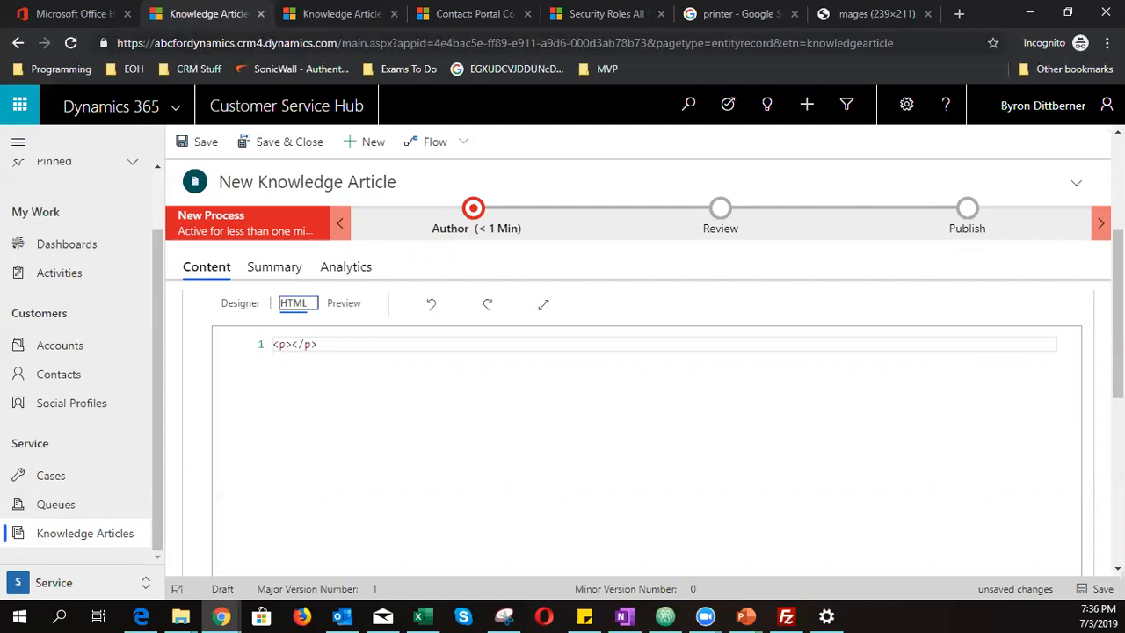
key(alt+Tab)
click(263, 380)
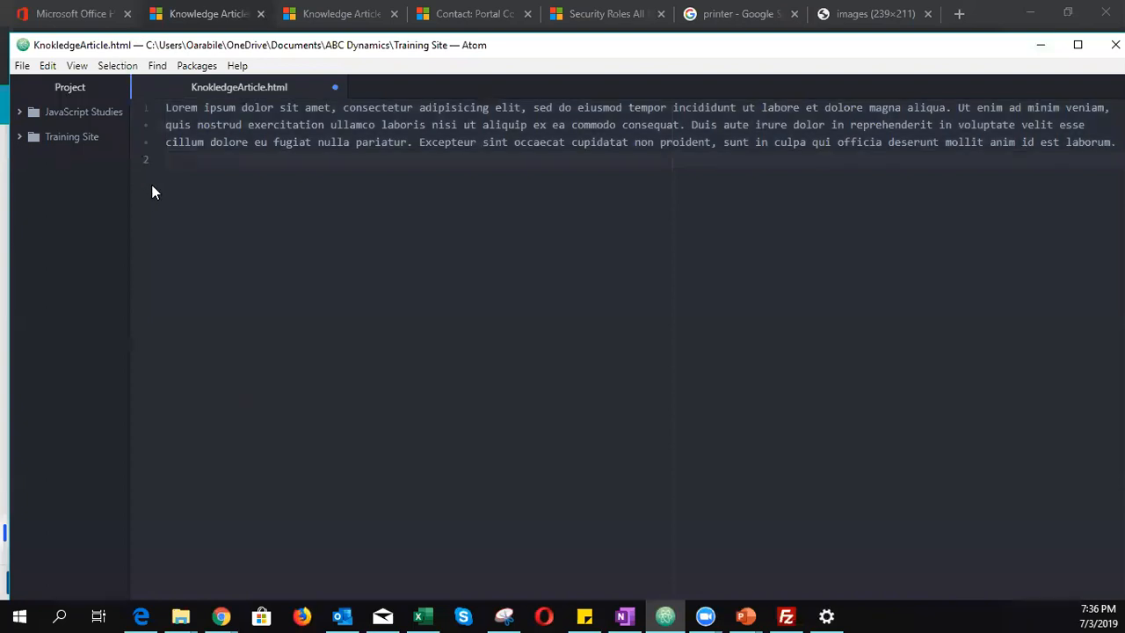
- Delete the Lorem ipsum text and the expanded html boilerplate from KnokledgeArticle.html
drag(152, 191, 138, 91)
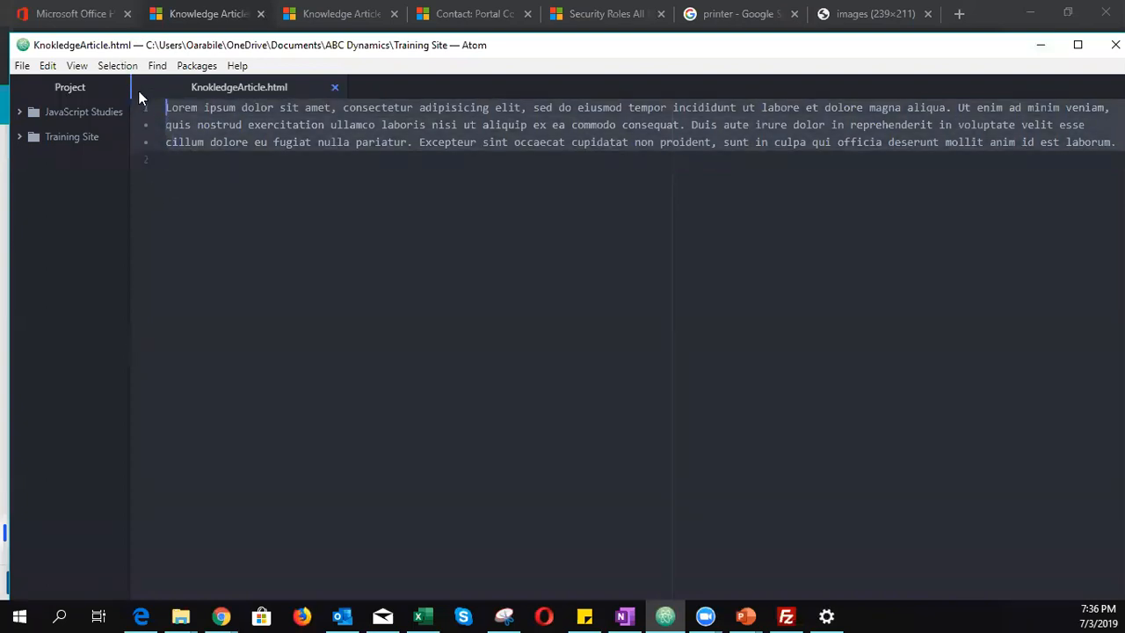
key(BackSpace)
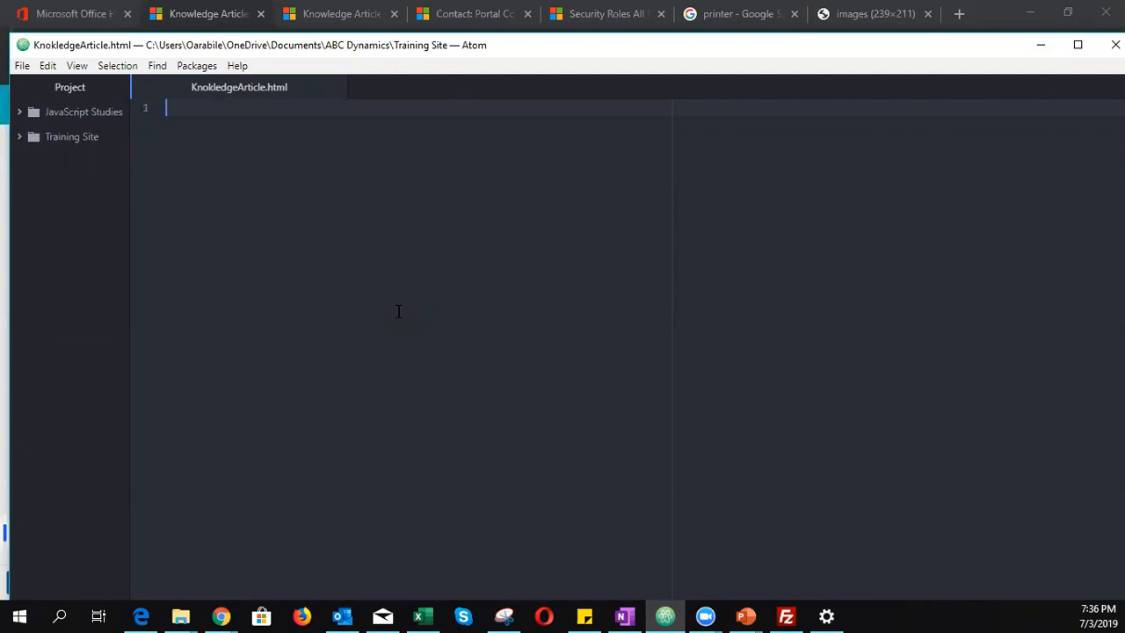
text(html)
key(Tab)
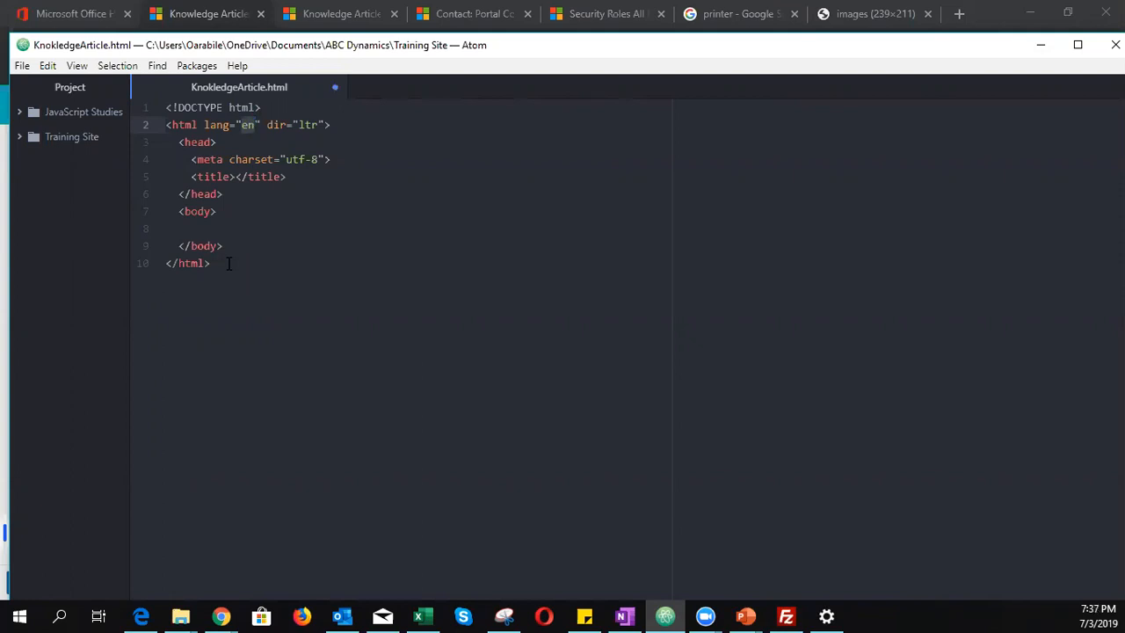
drag(228, 263, 139, 117)
key(BackSpace)
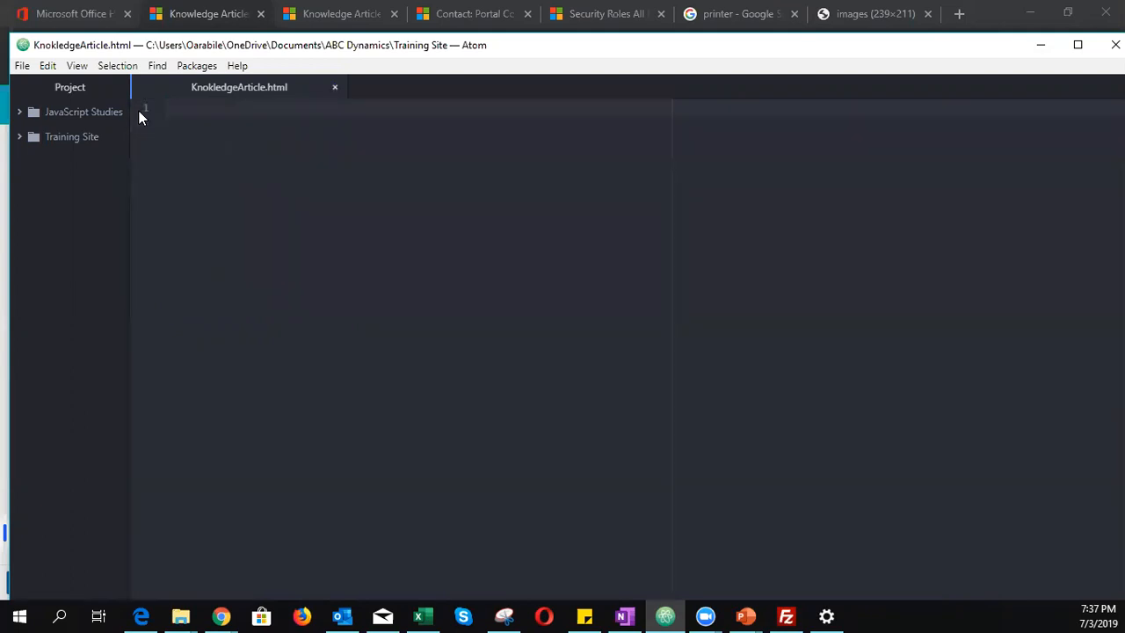
- Scaffold the markup with h1, h4, hr, p and hr tags using Emmet snippets
text(h1)
key(Tab)
click(245, 111)
key(Return)
text(h4)
key(Tab)
click(245, 125)
key(Return)
text(hr)
key(Tab)
key(Return)
text(p)
key(Tab)
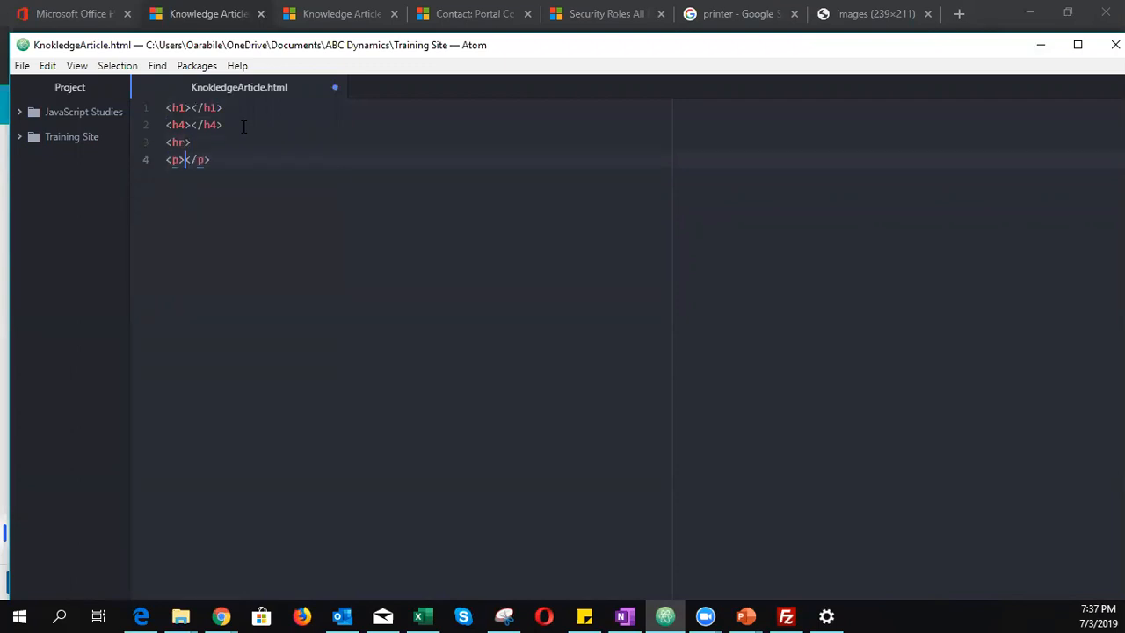
click(268, 222)
key(Return)
text(hr)
key(Tab)
- Fill the h1 with 'HP User Guide', the h4 with 'HP User Guide for Africa', and the paragraph with lorem text
key(Up)
key(Up)
key(Up)
key(Up)
text(HP )
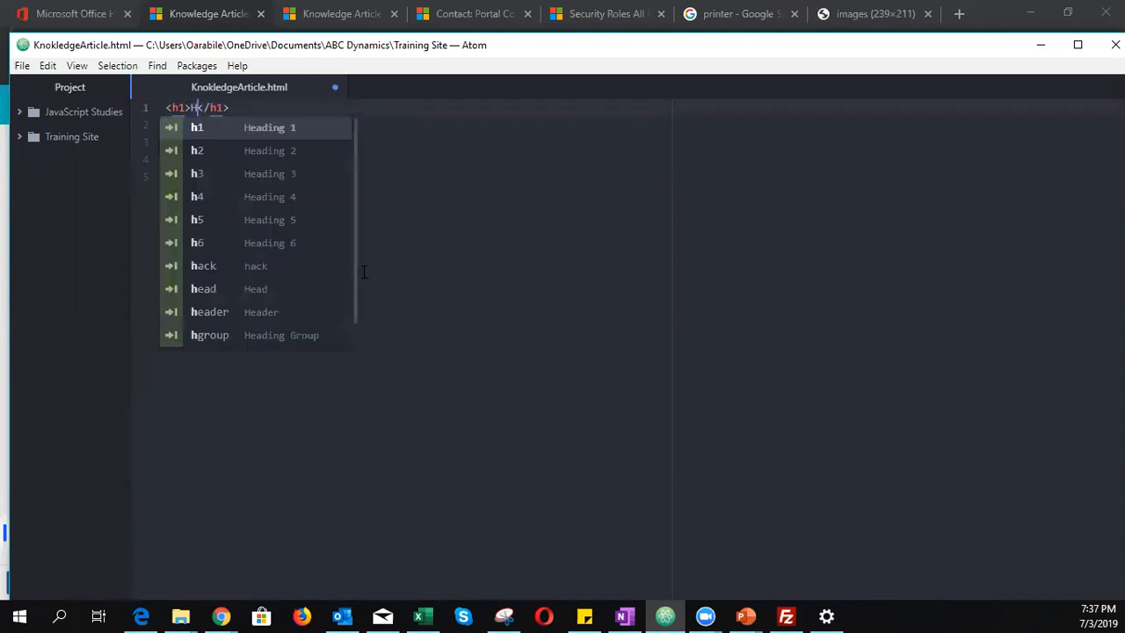
text(User Guide)
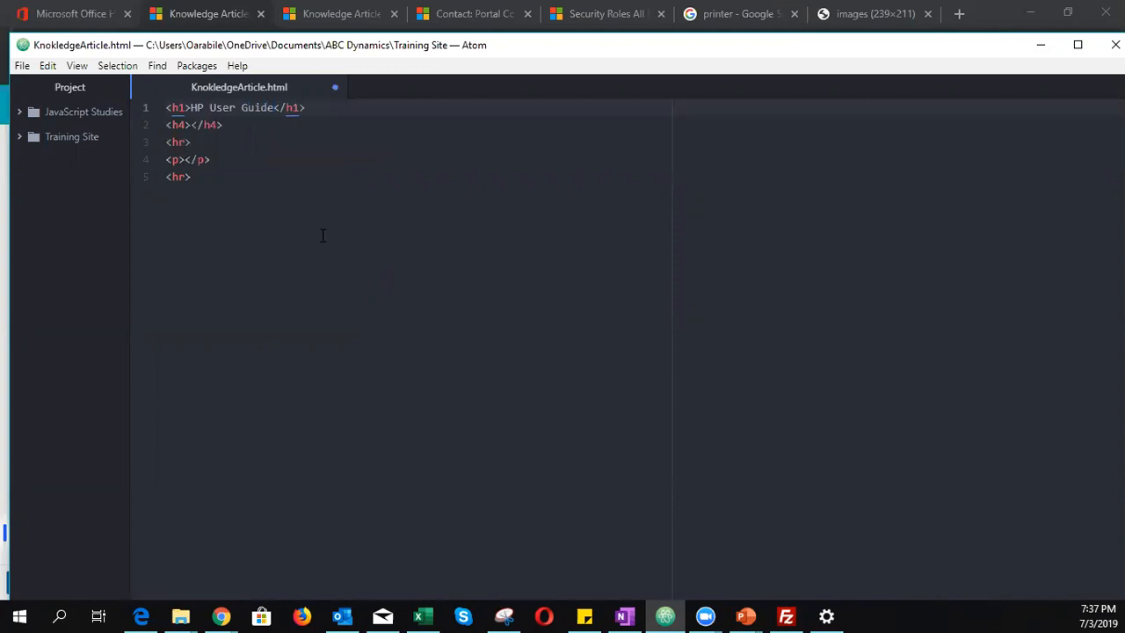
click(192, 124)
text(HP)
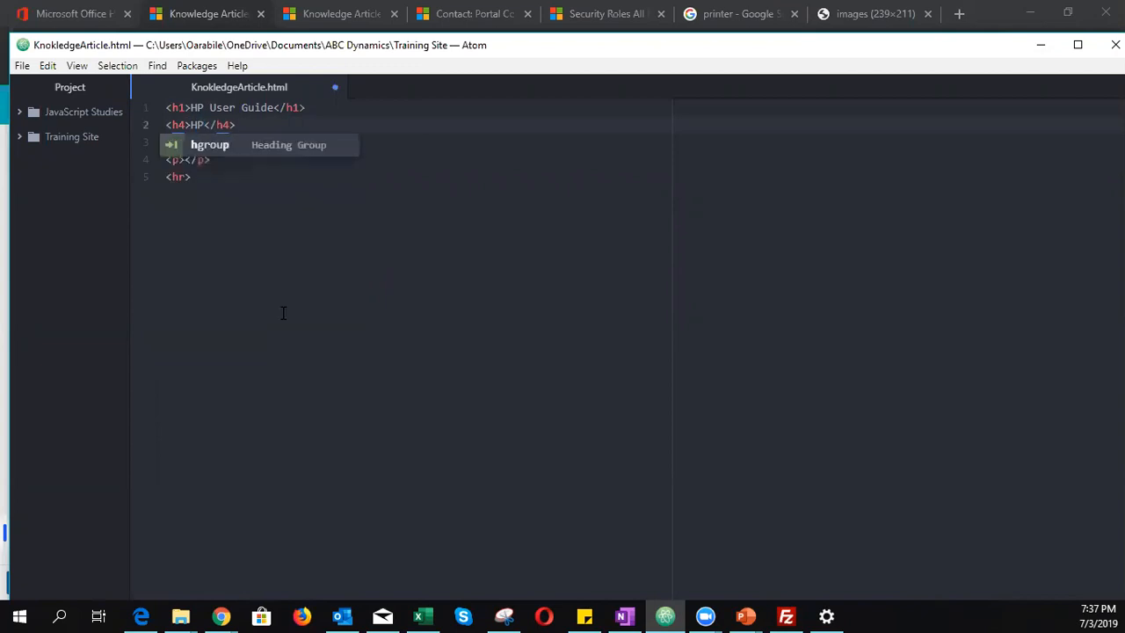
key(BackSpace)
key(BackSpace)
text(P )
text(User G)
text(uide for )
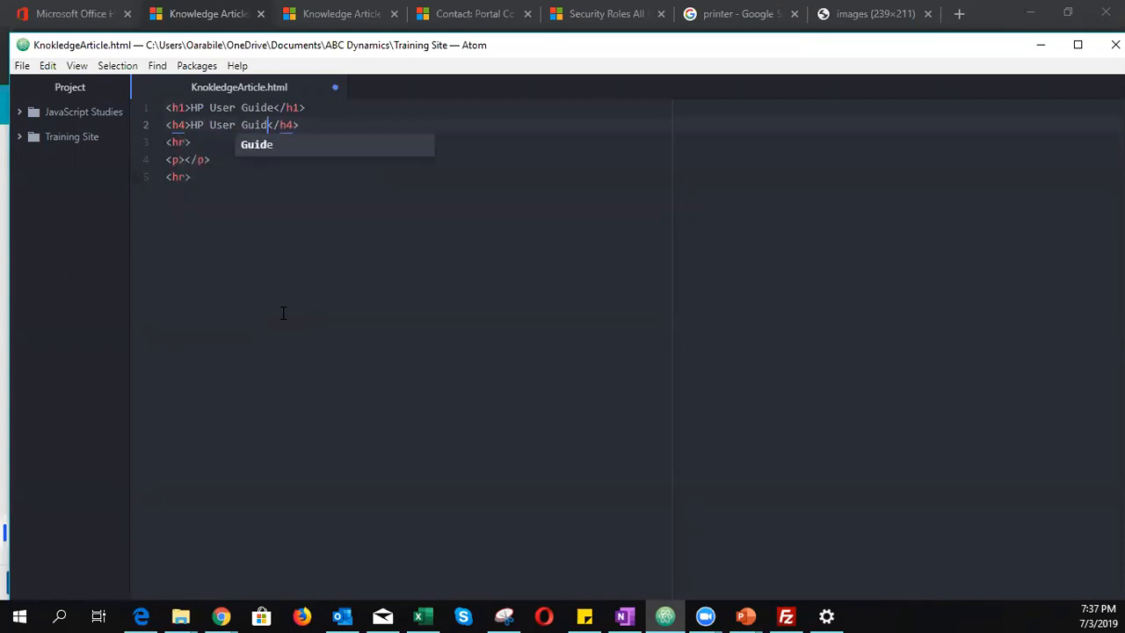
text(Africa)
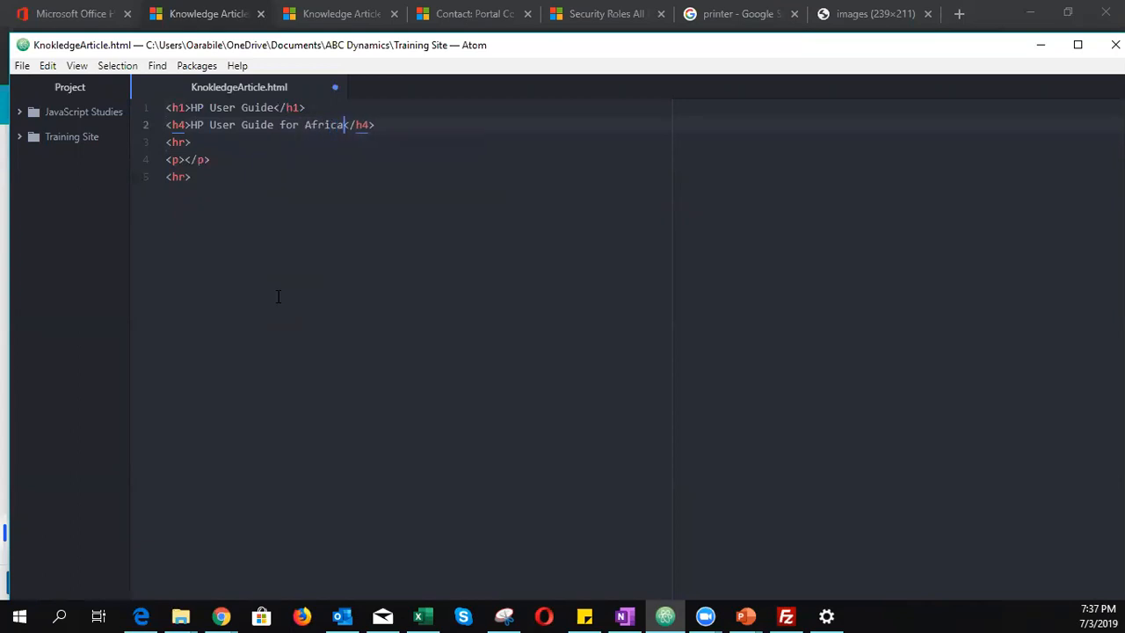
click(183, 159)
text(lorem)
key(Tab)
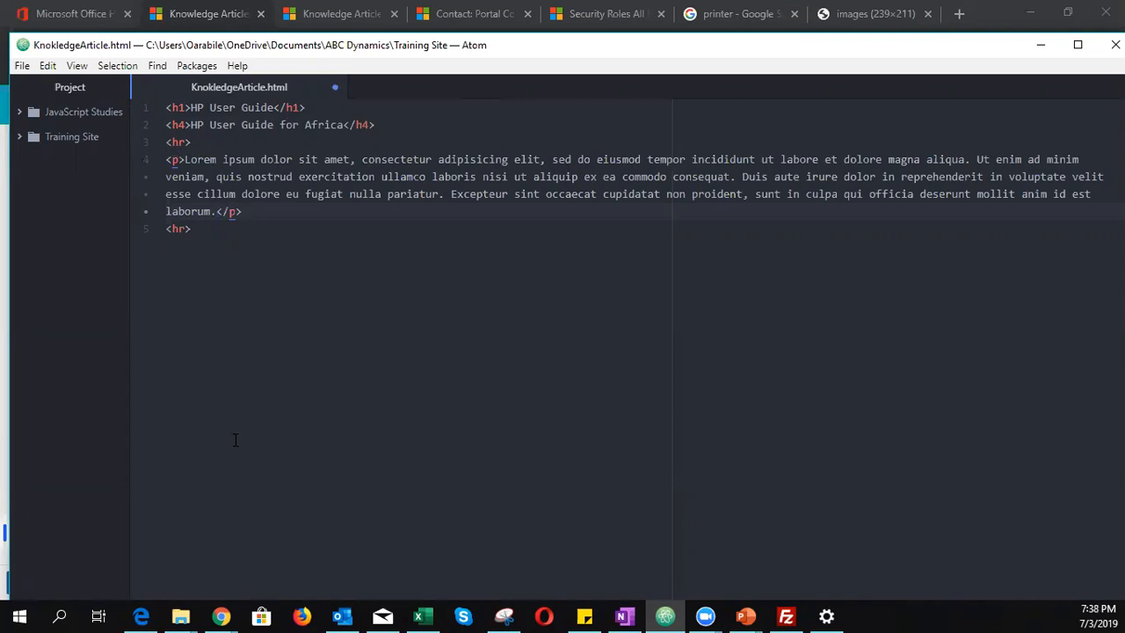
- Insert an empty img tag below the first horizontal rule
click(219, 145)
key(Return)
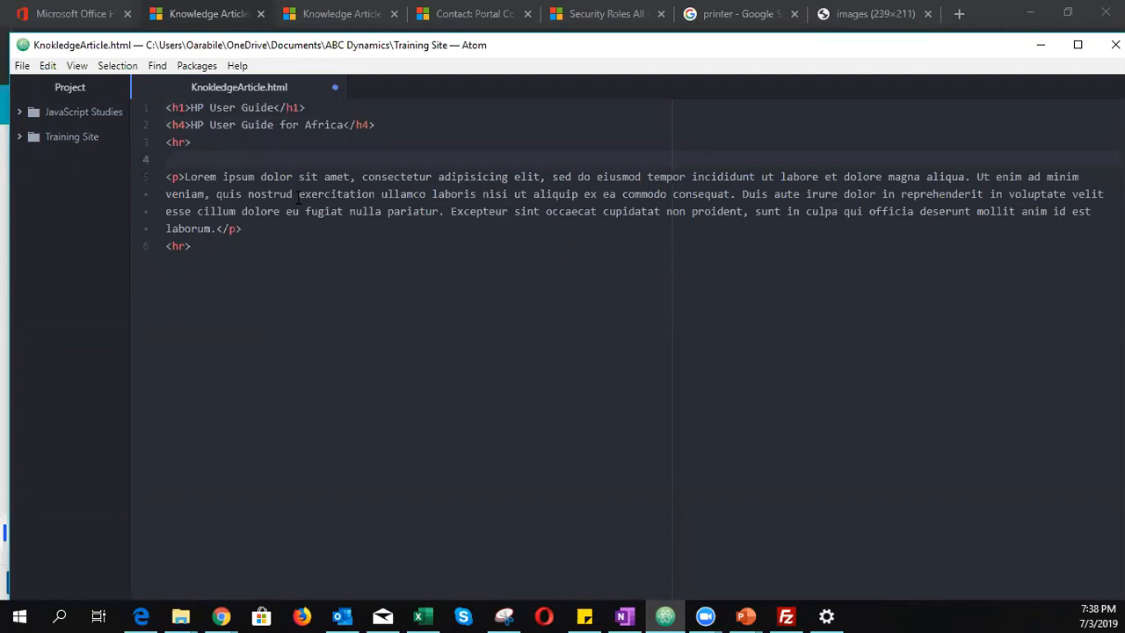
text(img)
key(Tab)
key(alt+Tab)
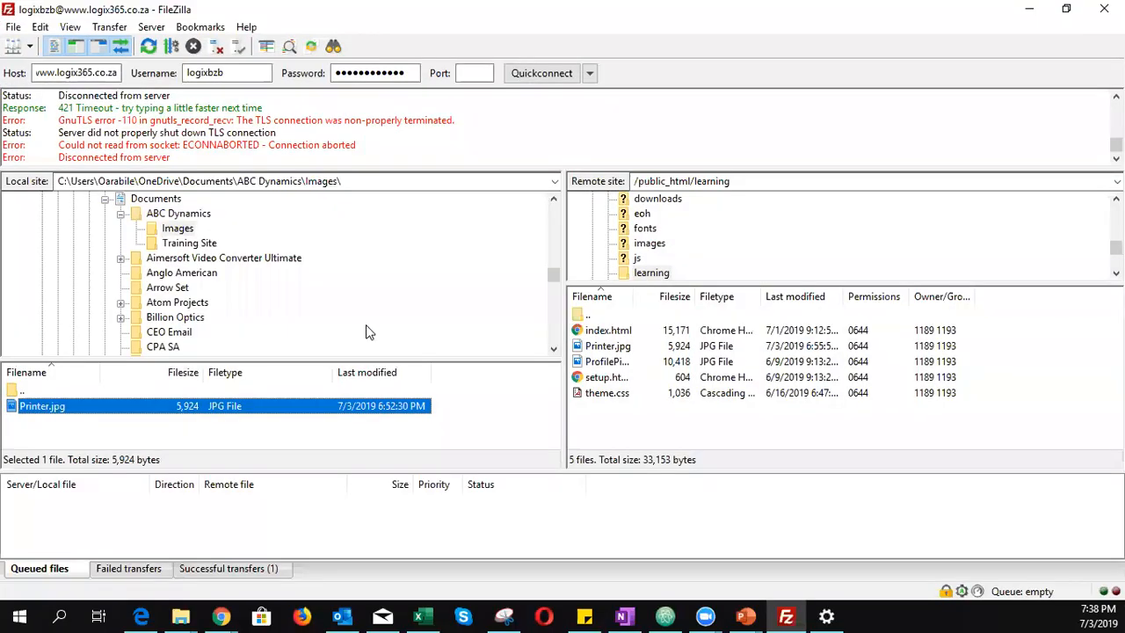
- Reconnect FileZilla and locate Printer.jpg in the remote /public_html/learning folder
click(542, 73)
click(594, 350)
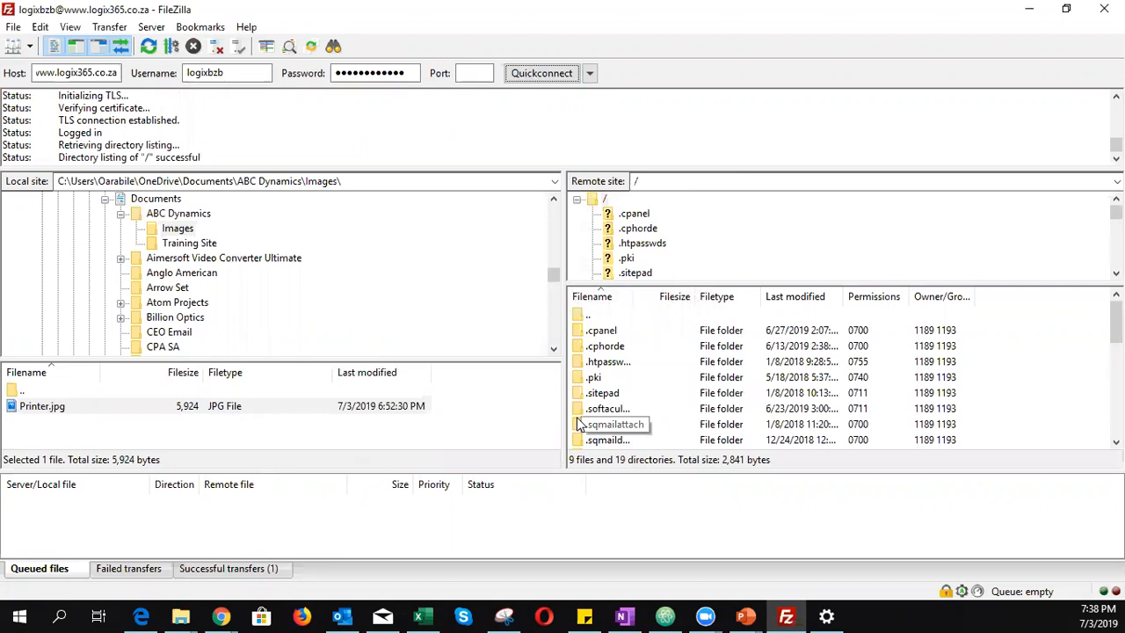
scroll(649, 413, down, 4)
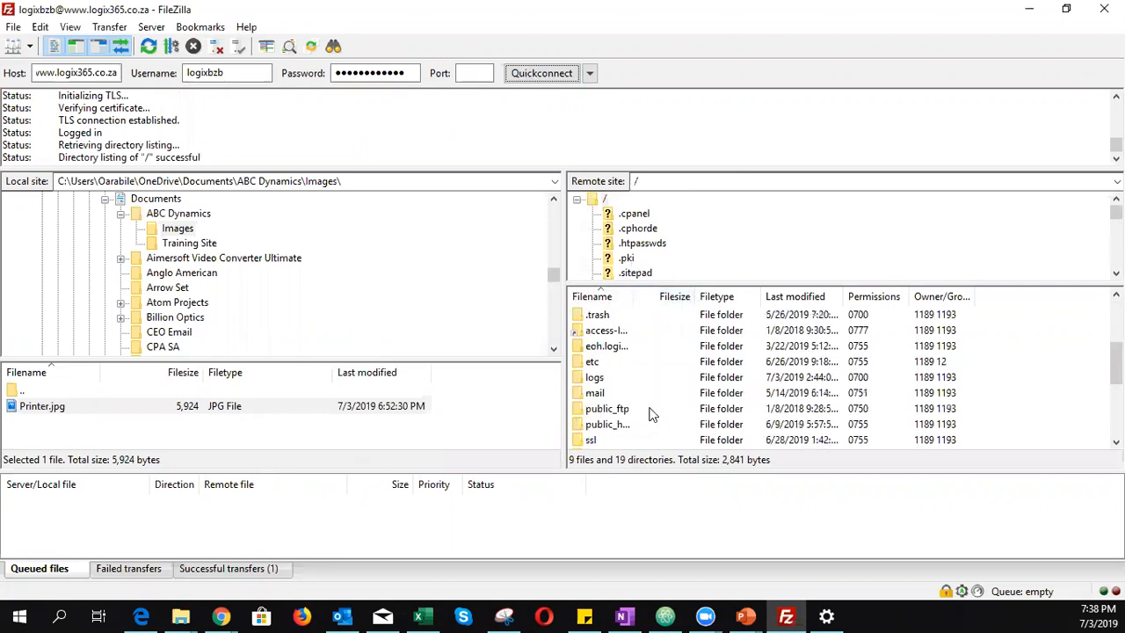
click(628, 376)
double_click(607, 373)
scroll(656, 399, down, 2)
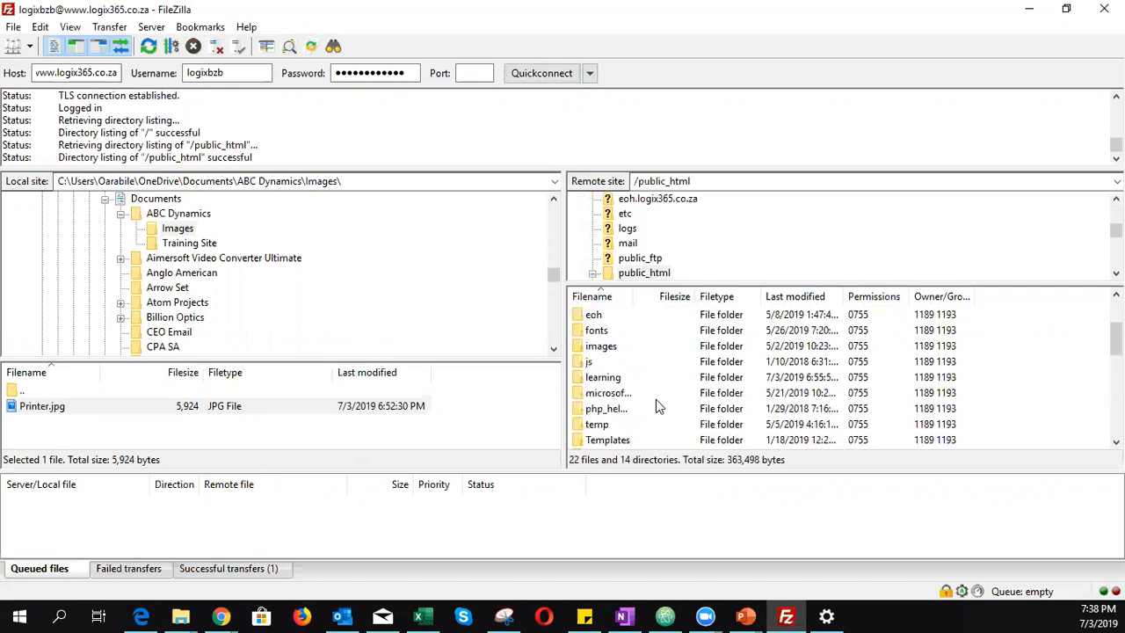
double_click(614, 378)
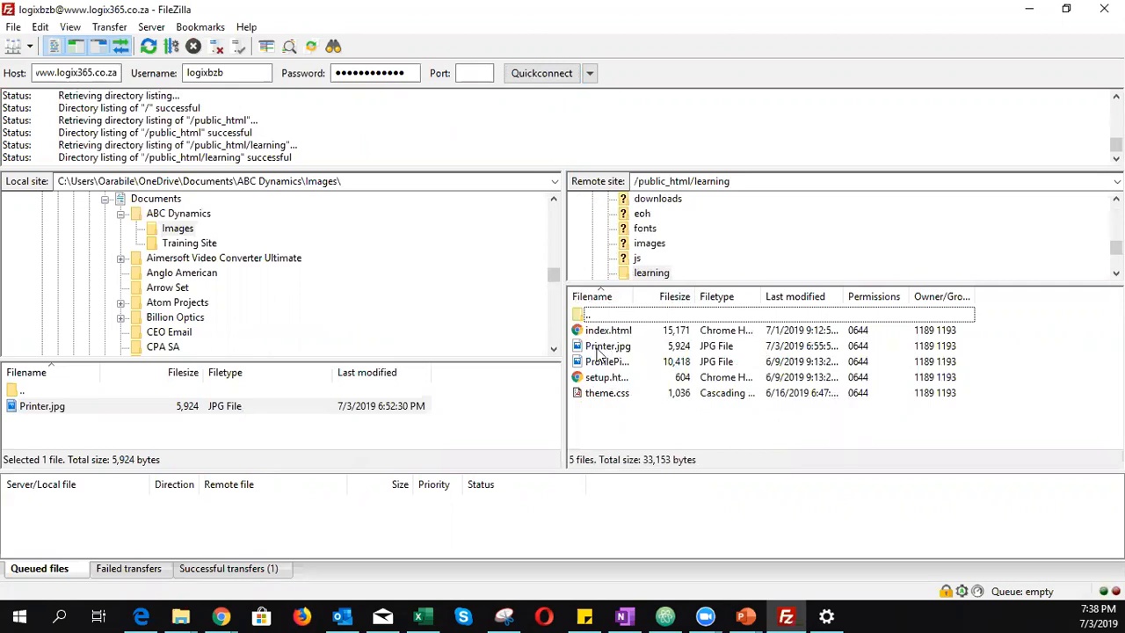
click(598, 352)
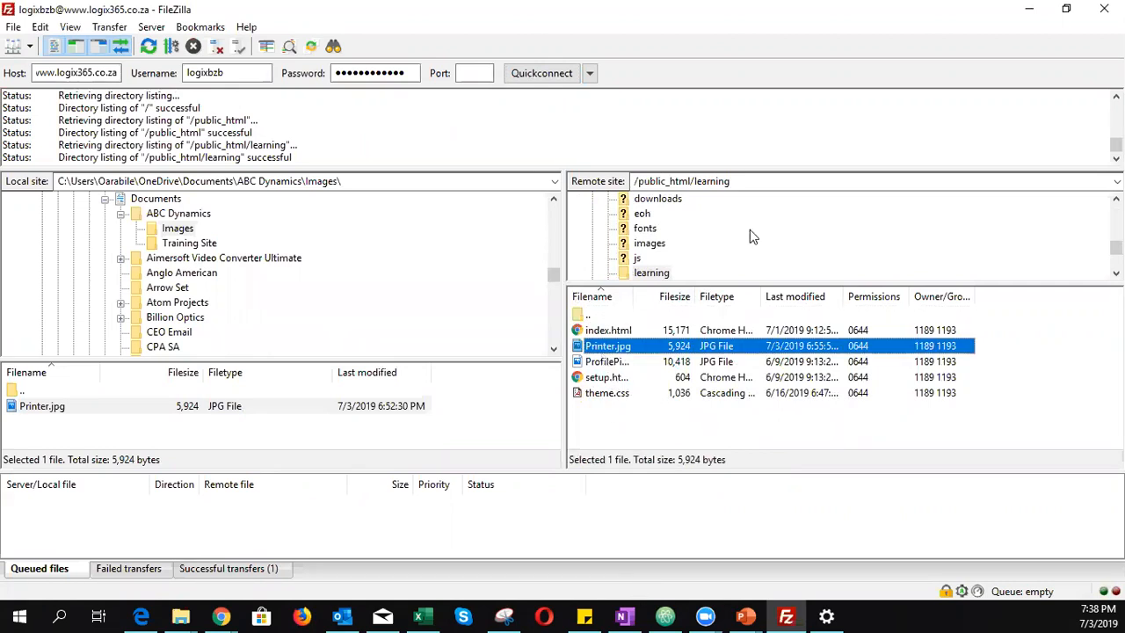
click(1029, 10)
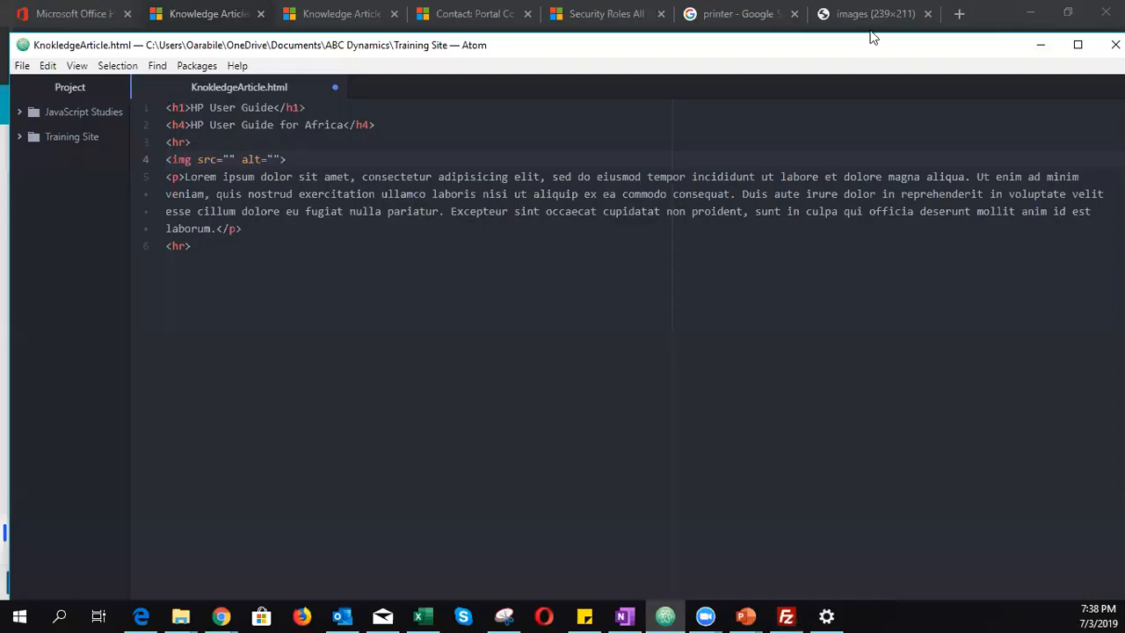
- Load logix365.co.za/learning/Printer.jpg in Chrome to confirm the image, then close that tab
click(928, 15)
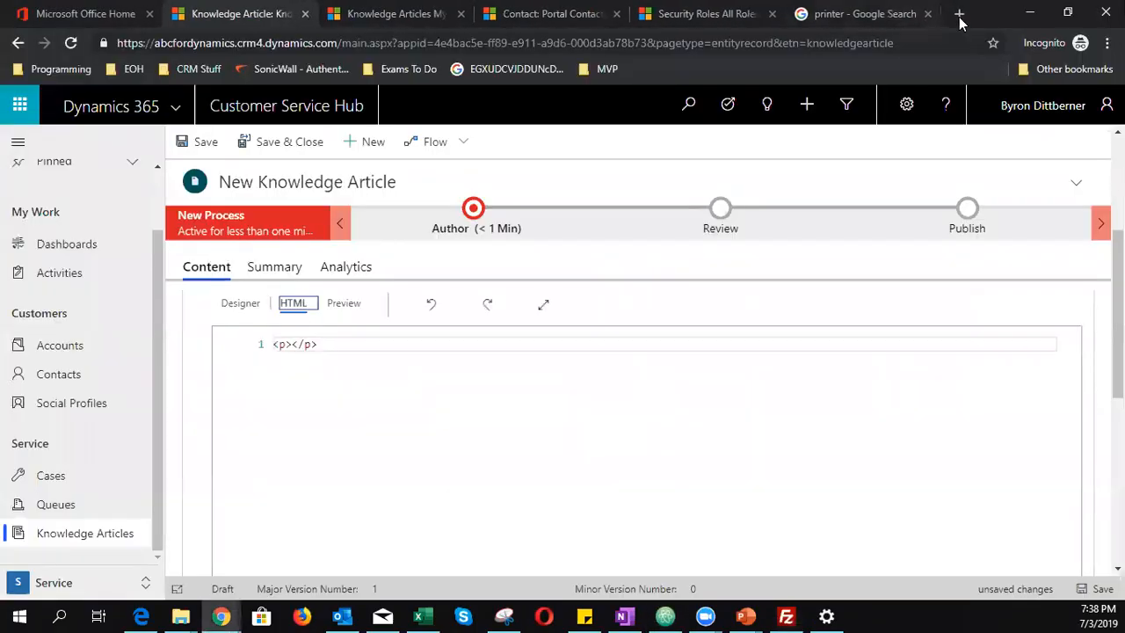
click(900, 16)
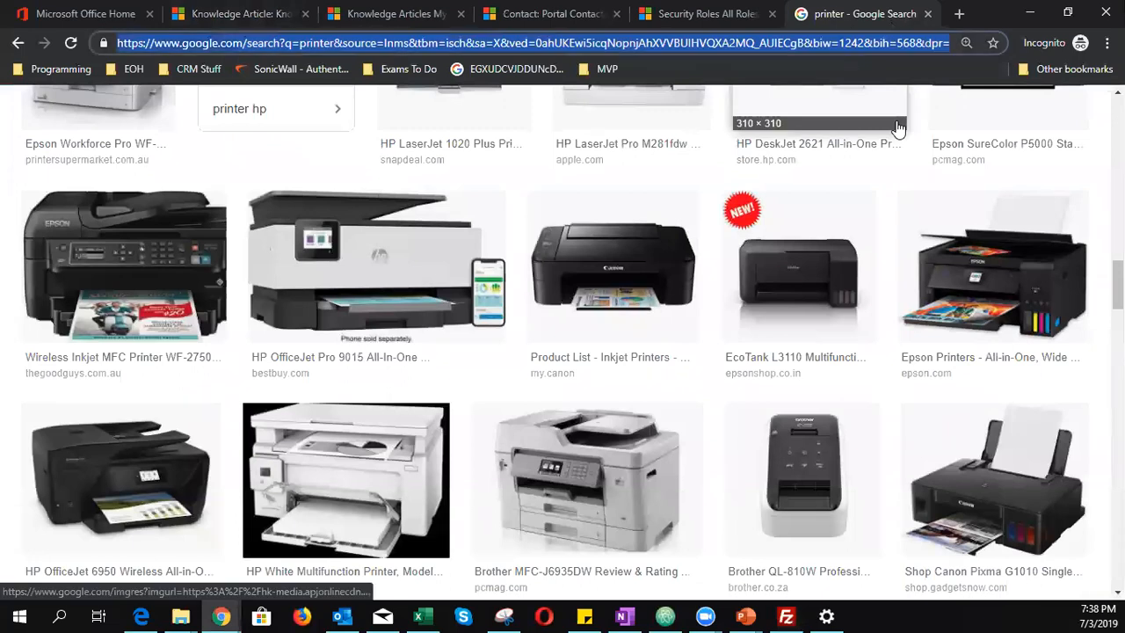
text(logix365)
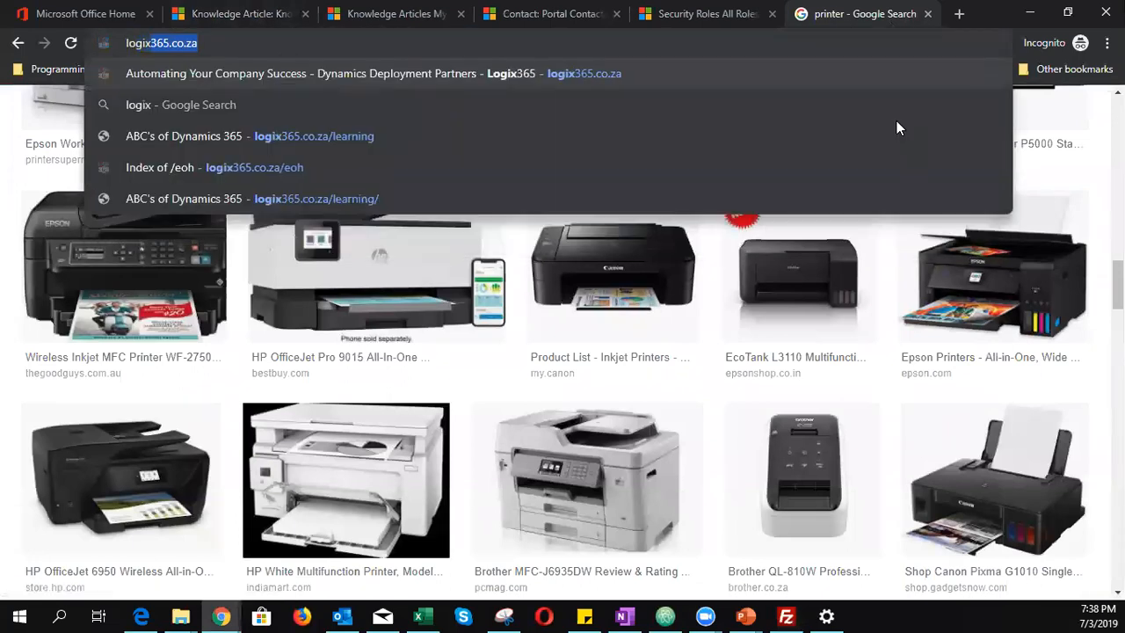
text(.co.za/)
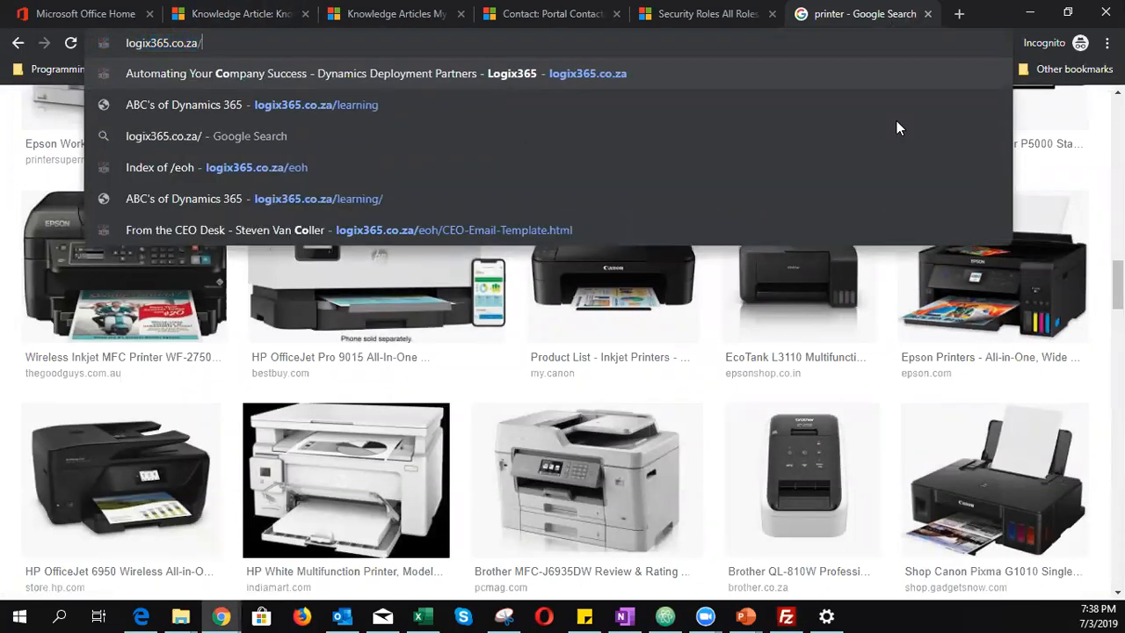
text(leanring)
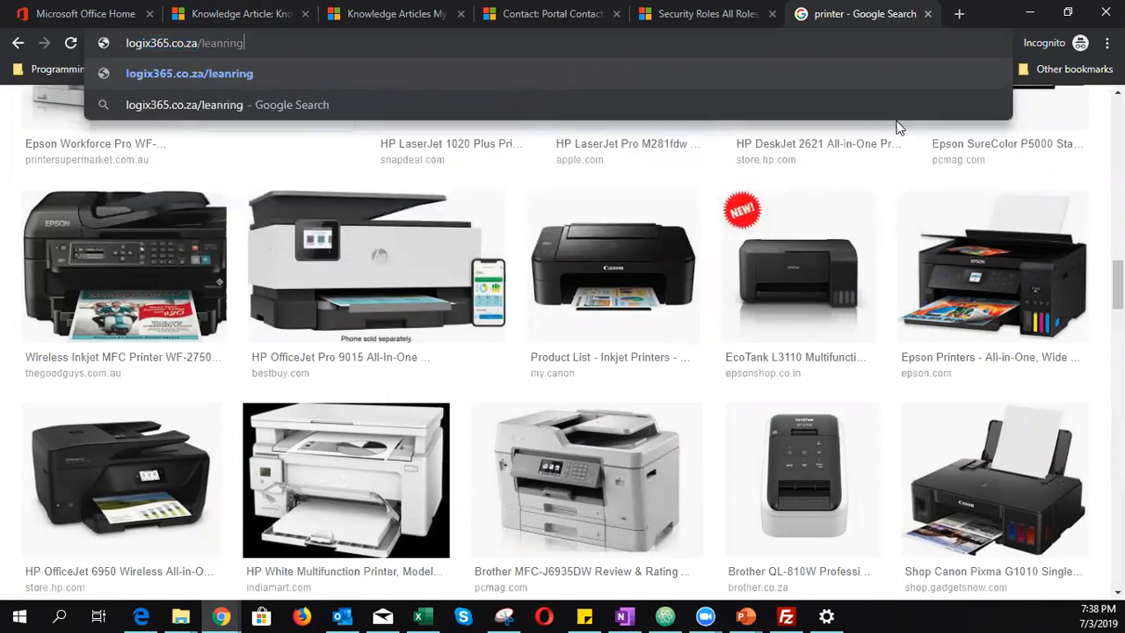
key(BackSpace)
key(BackSpace)
key(BackSpace)
key(BackSpace)
key(BackSpace)
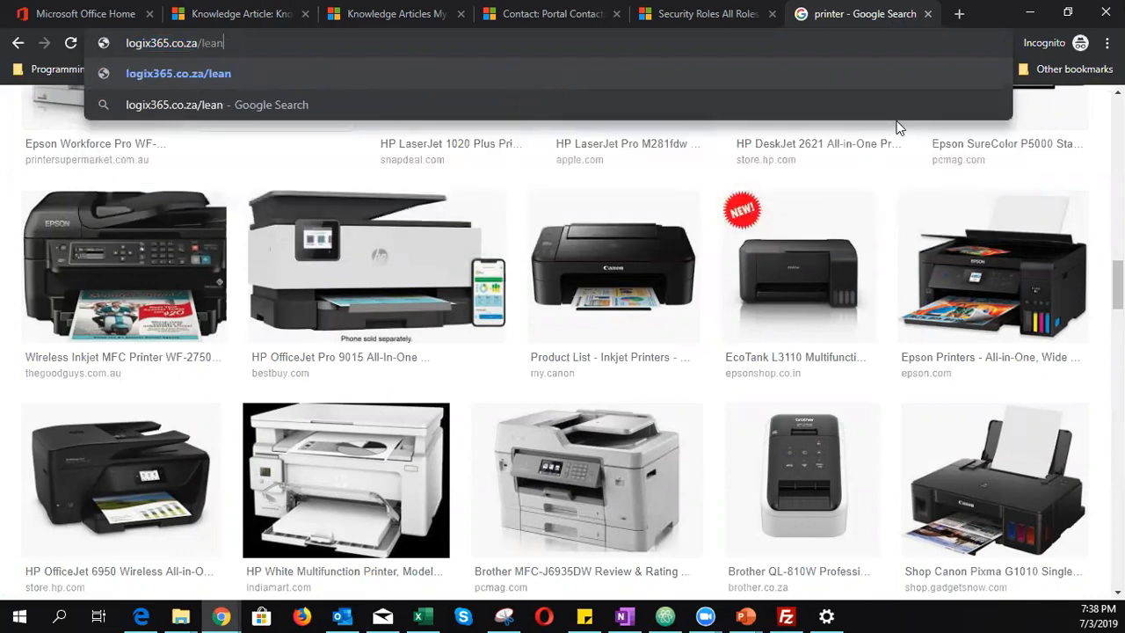
text(rning)
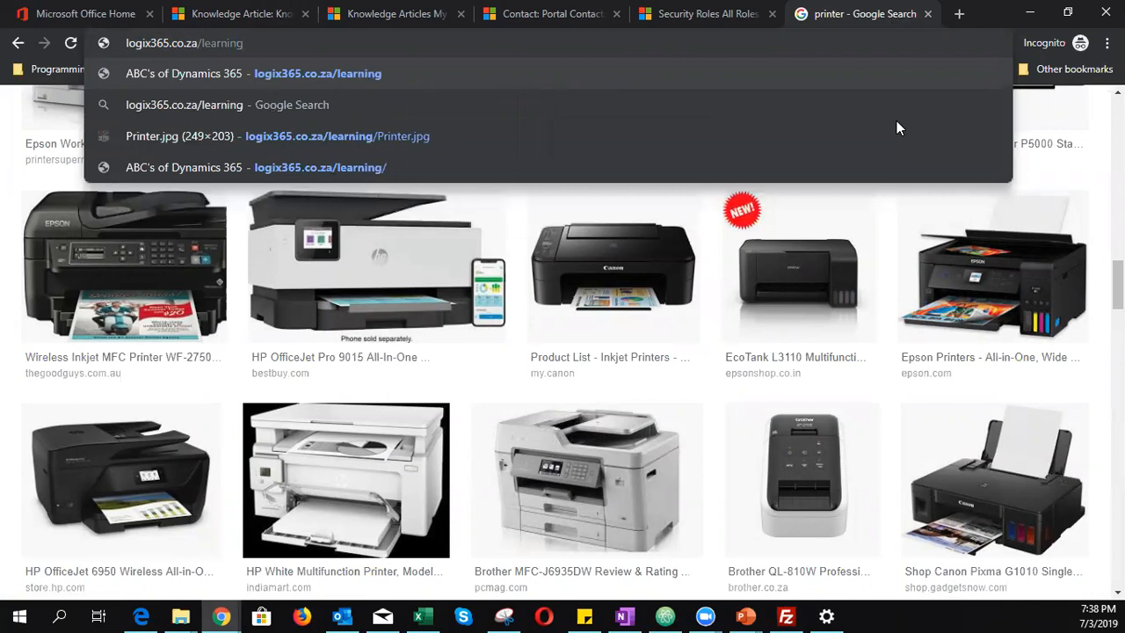
text(/)
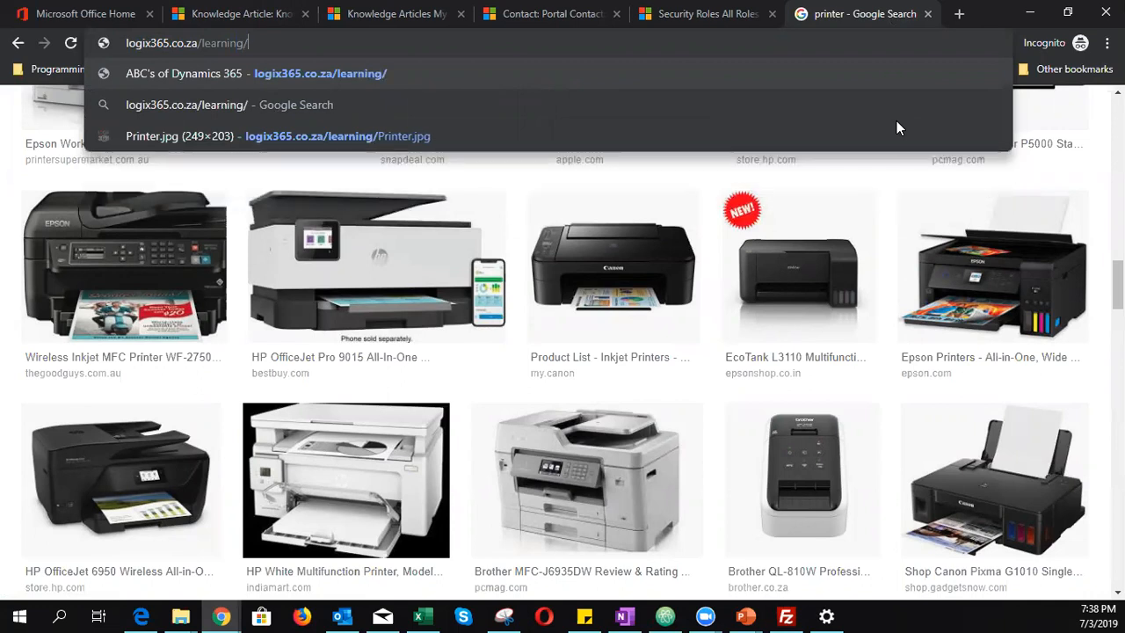
text(Printer.jpg)
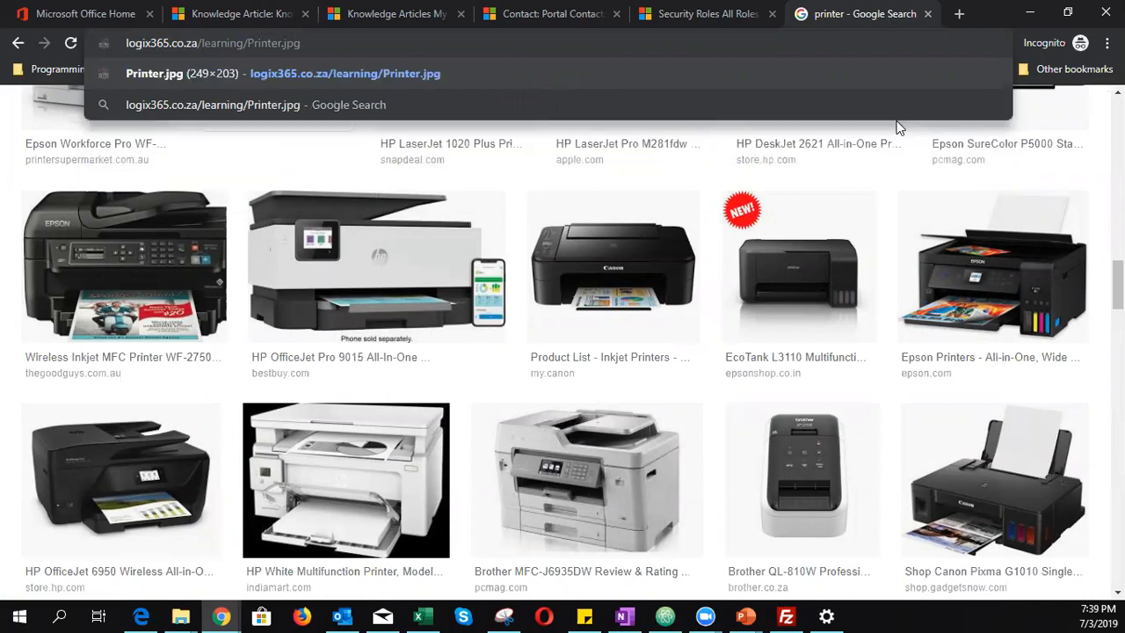
key(Return)
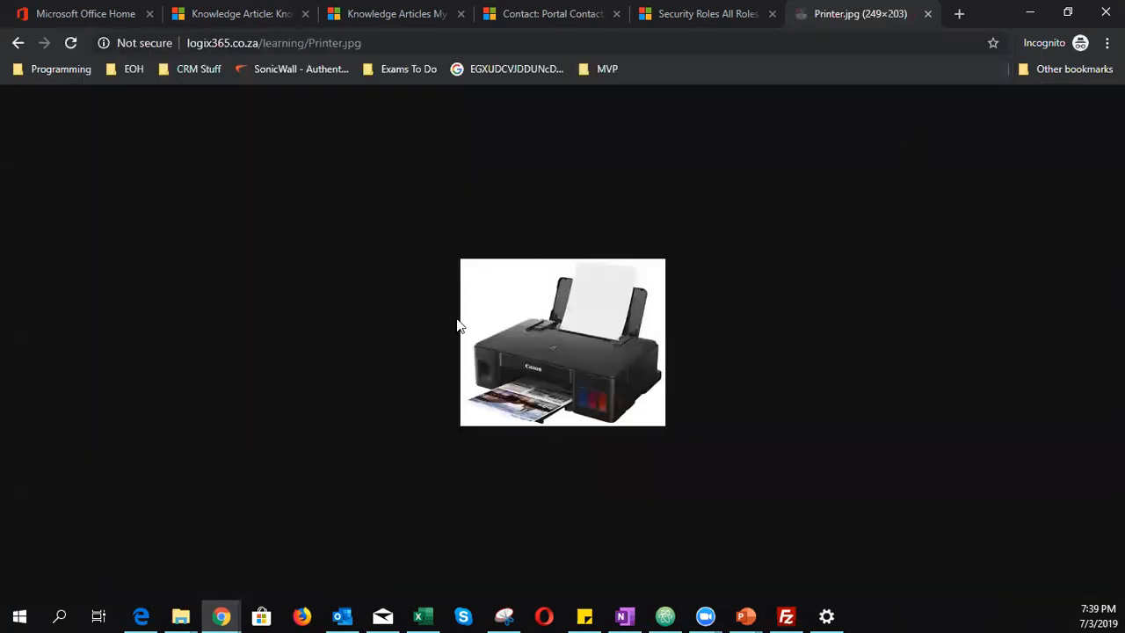
click(390, 42)
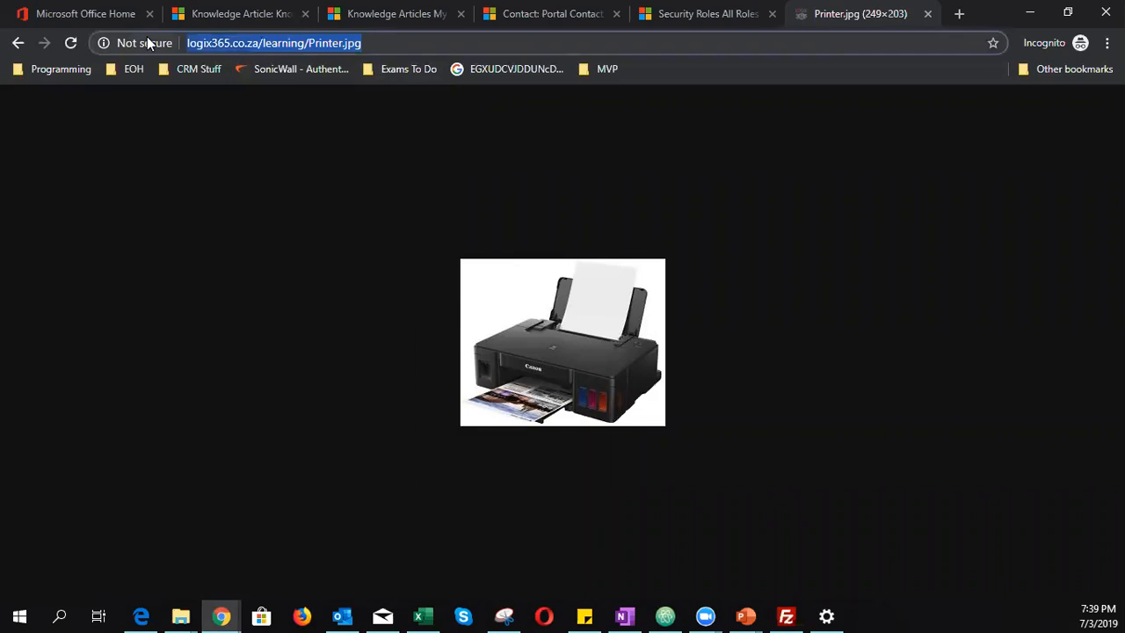
click(928, 13)
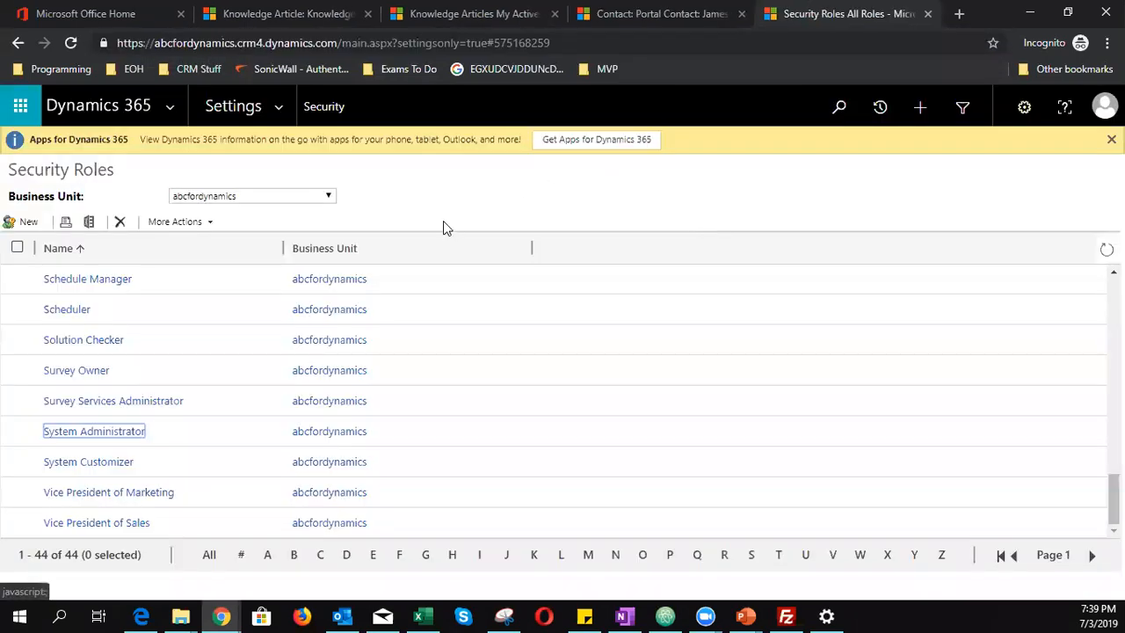
click(224, 13)
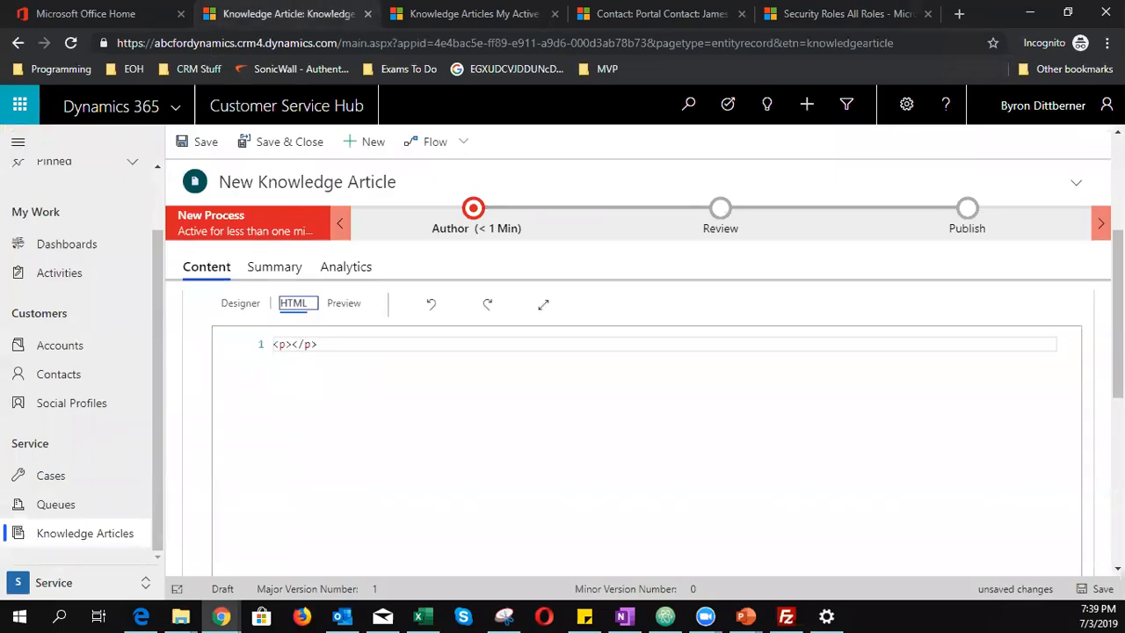
- Set the image's alt text to 'HP Printer' and copy all six lines of article HTML
key(alt+Tab)
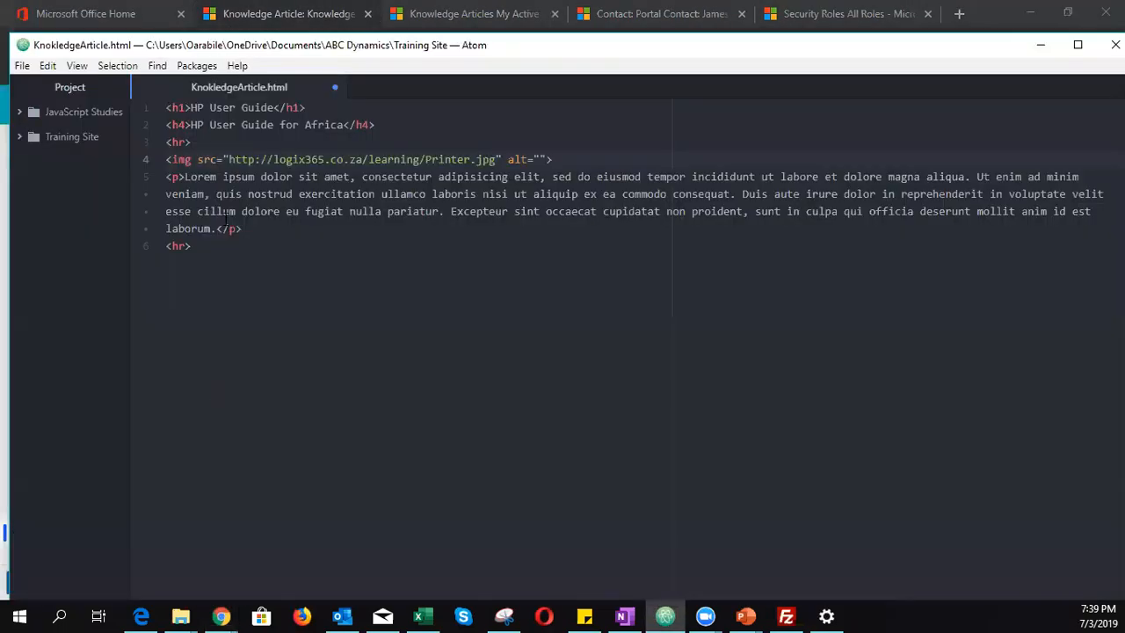
drag(230, 163, 275, 161)
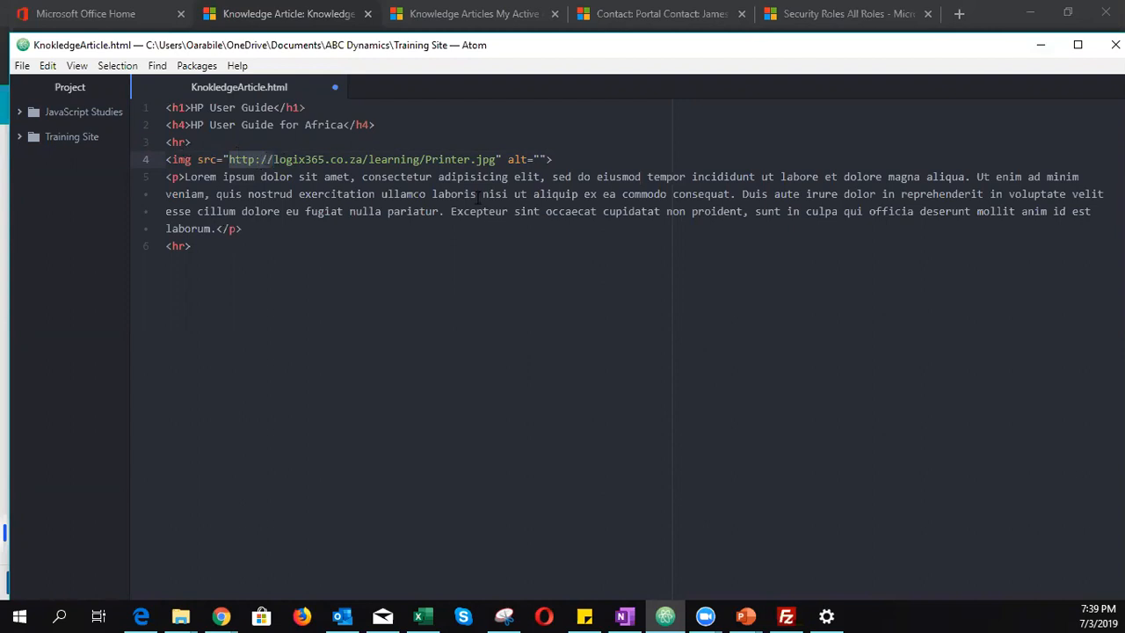
click(540, 159)
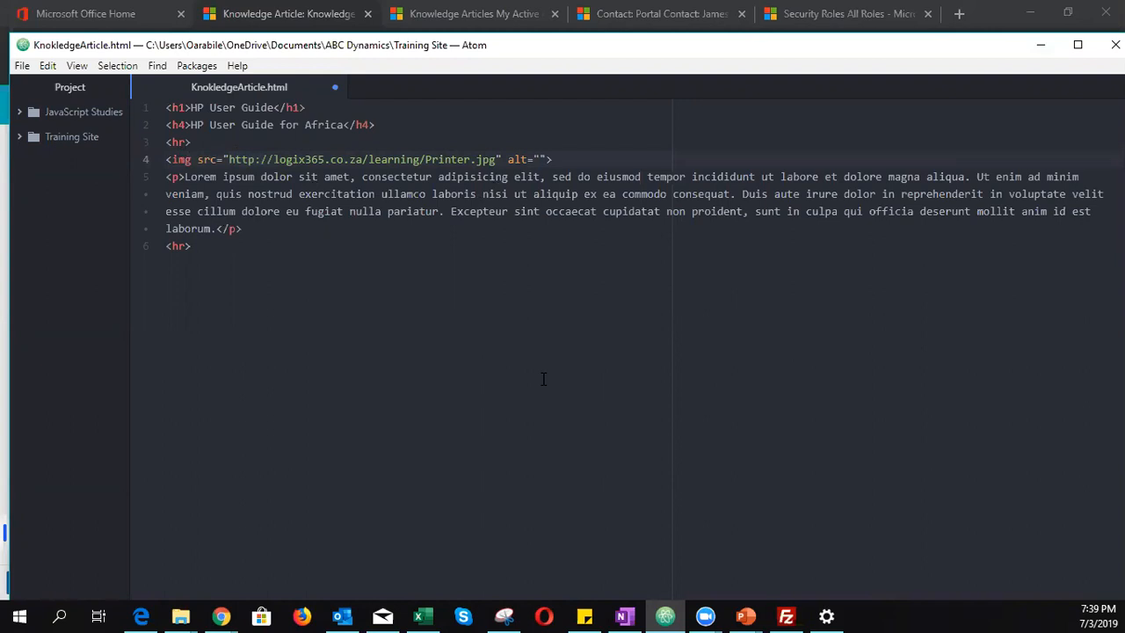
text(HP Printer)
drag(230, 259, 163, 105)
key(ctrl+s)
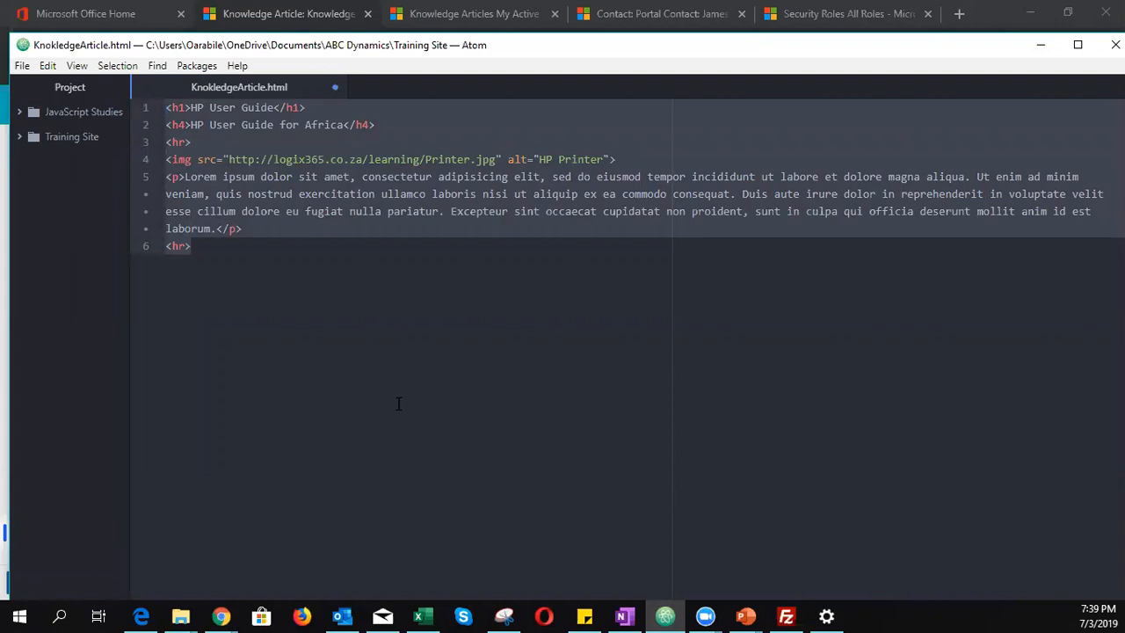
key(alt+Tab)
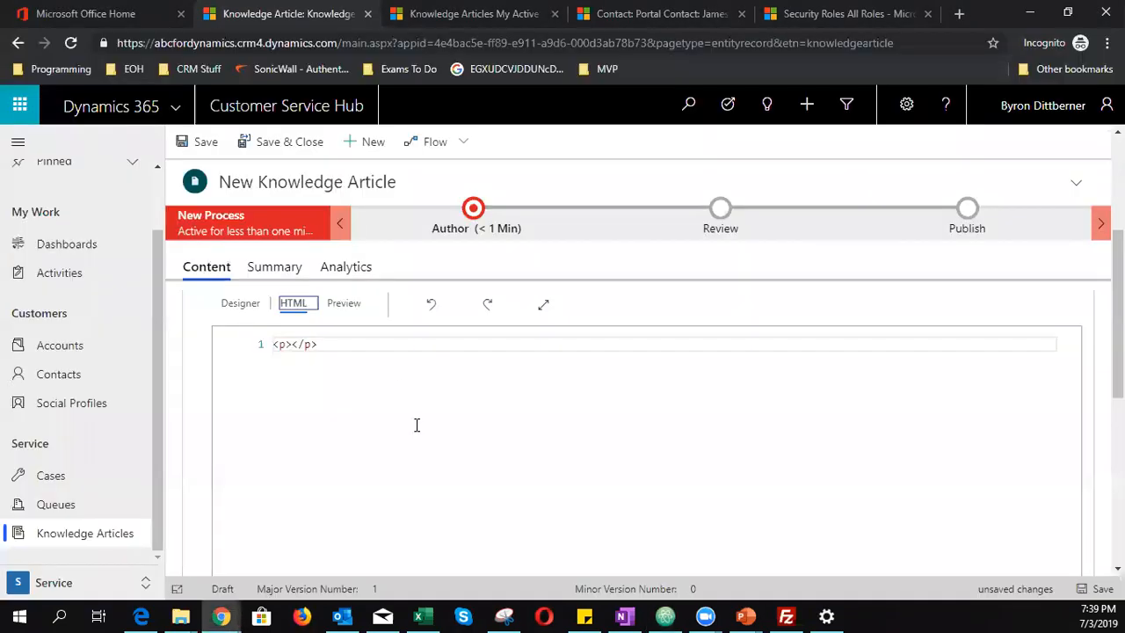
- Replace the empty placeholder paragraph with the pasted article HTML and save the draft
click(259, 343)
key(BackSpace)
key(ctrl+v)
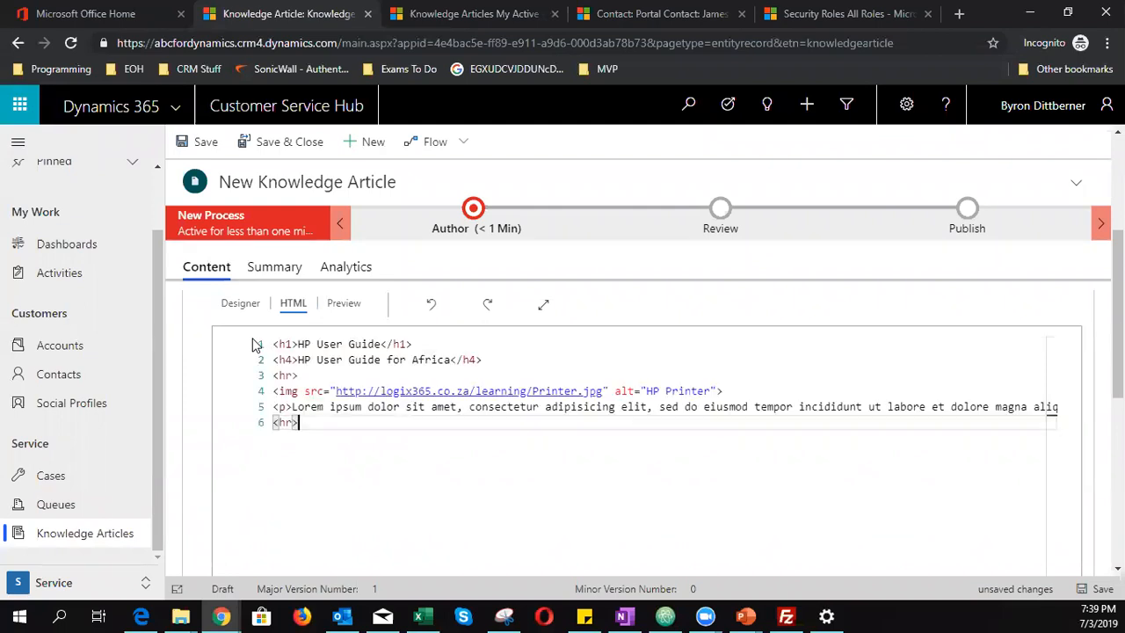
key(ctrl+s)
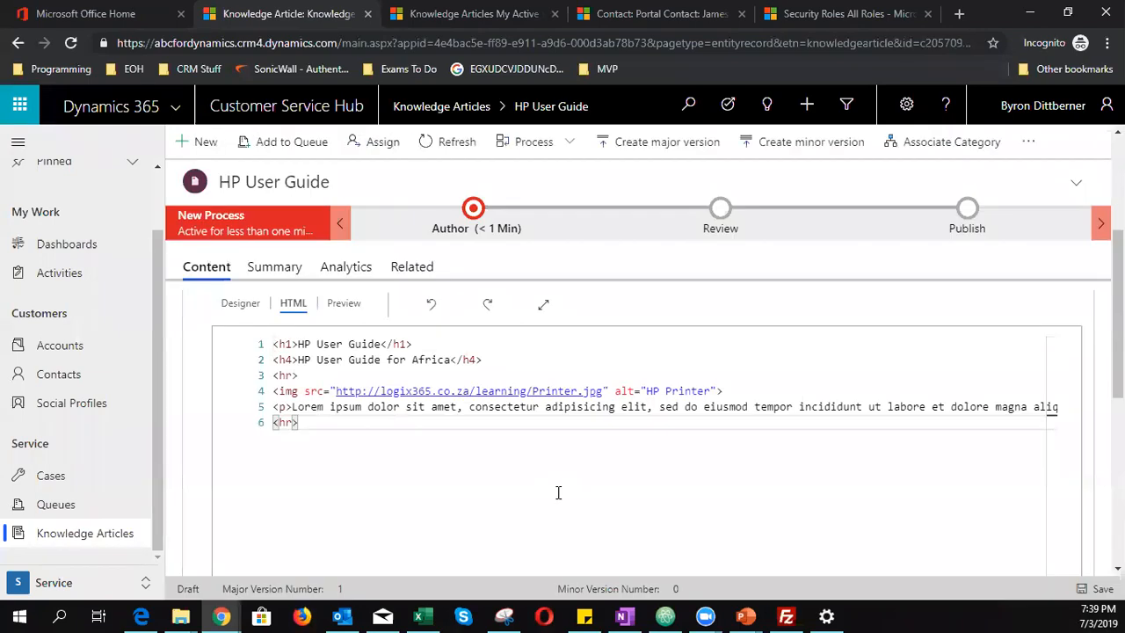
- Preview the rendered HP User Guide article, then return to its HTML source at the img tag
click(344, 303)
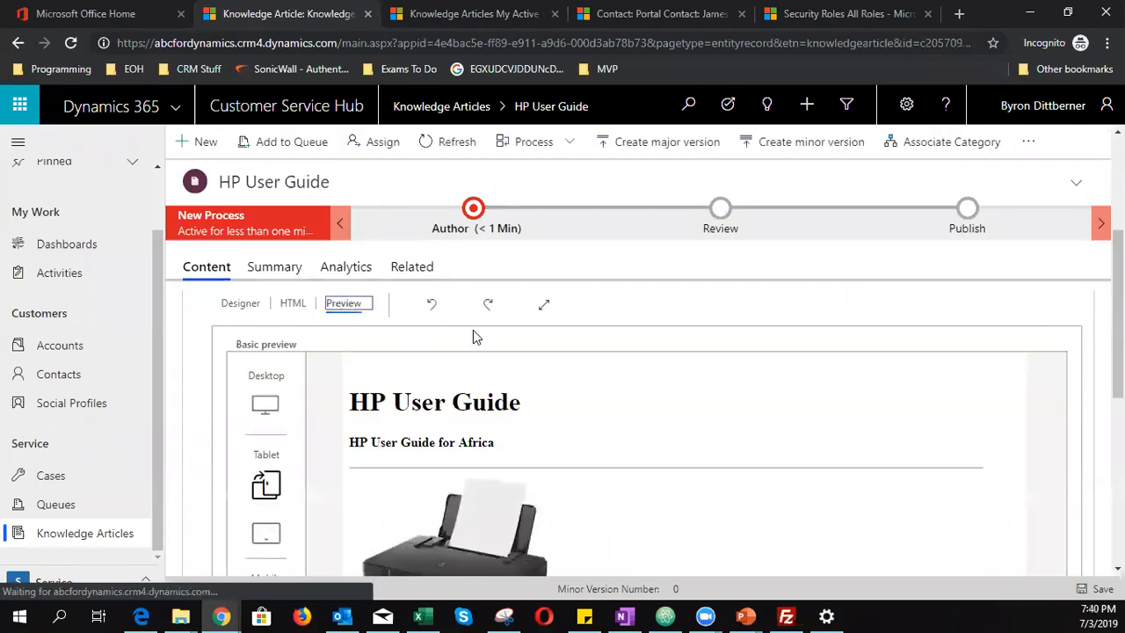
scroll(501, 444, down, 5)
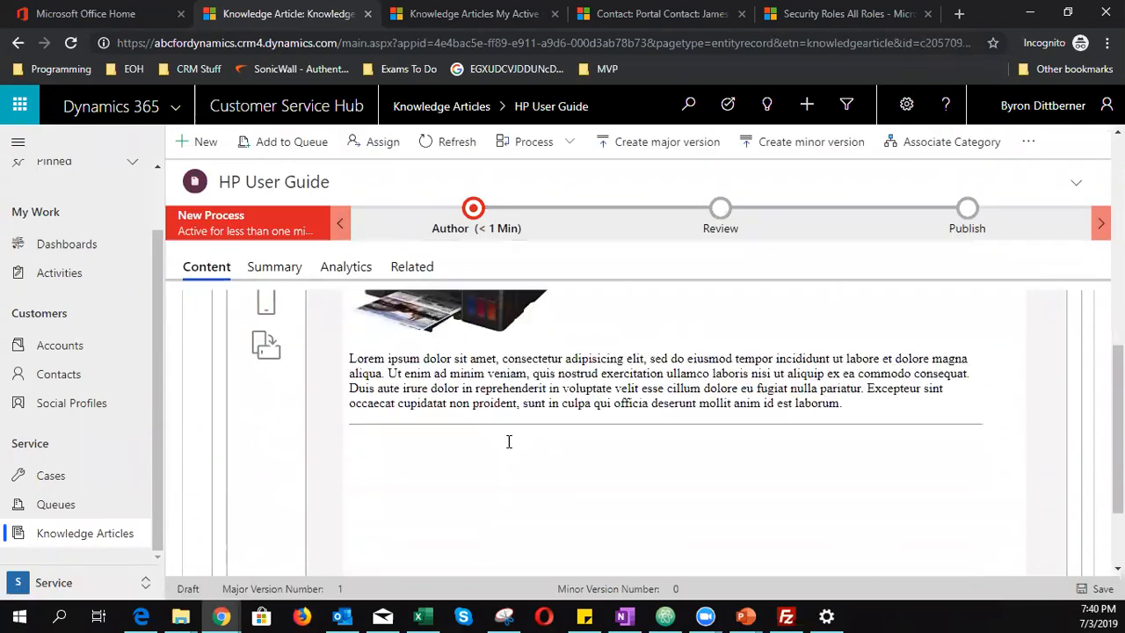
scroll(490, 466, up, 6)
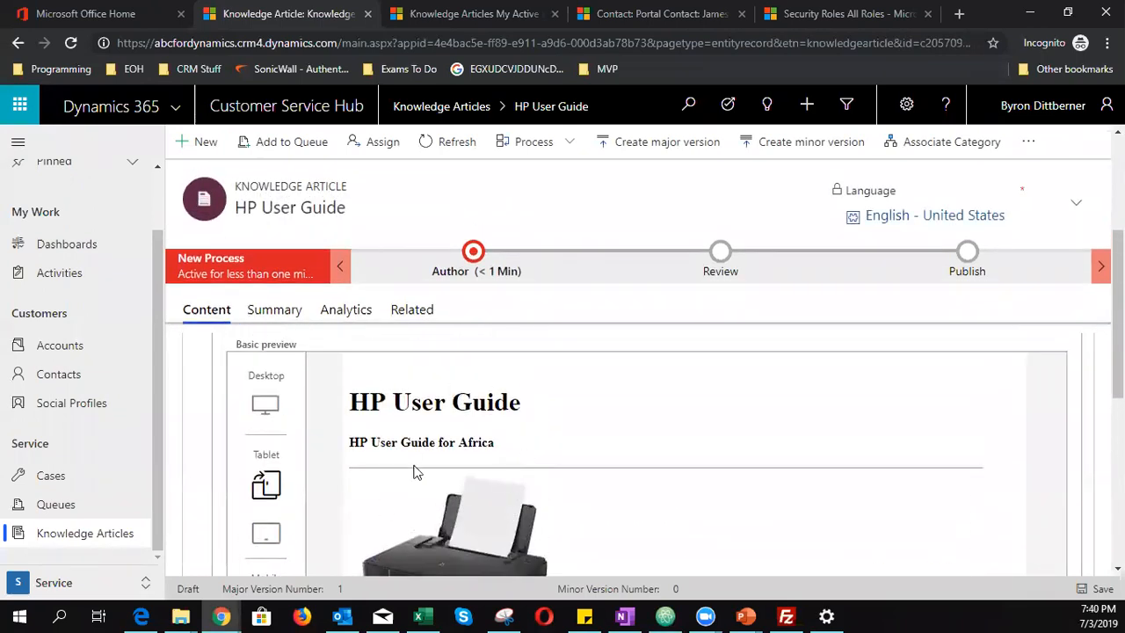
scroll(466, 522, down, 1)
scroll(465, 515, down, 2)
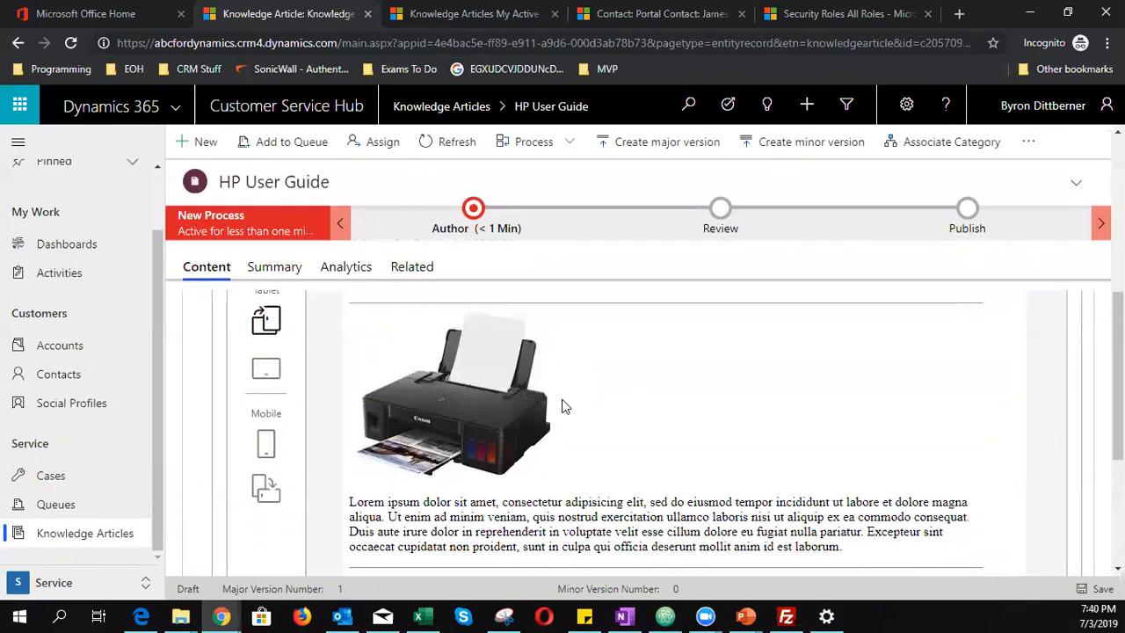
scroll(494, 455, up, 3)
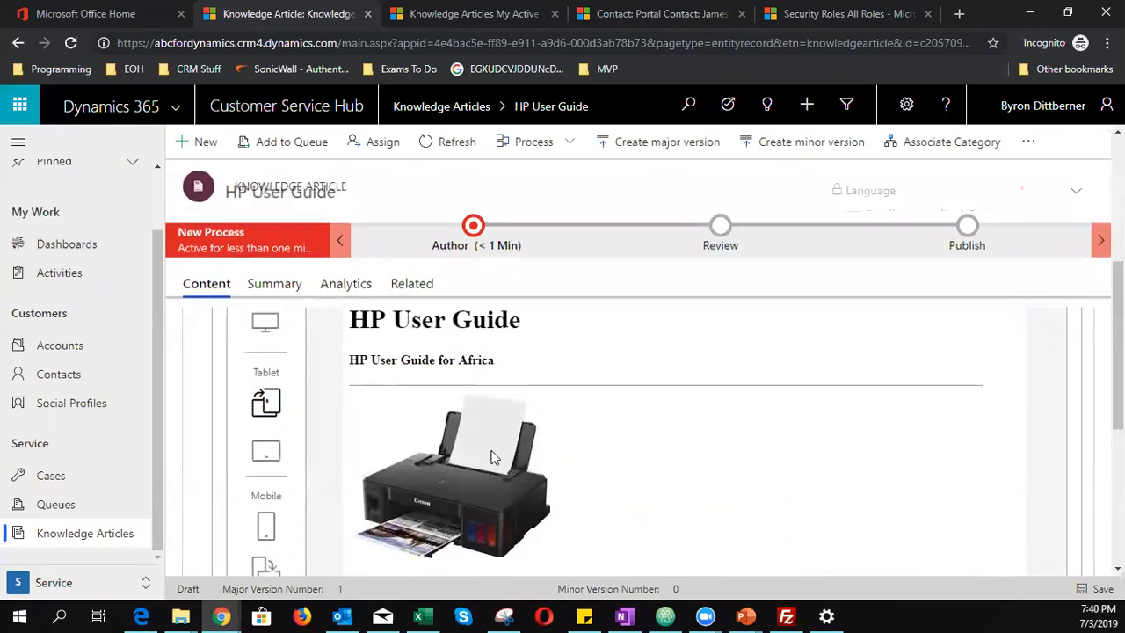
scroll(494, 456, up, 1)
click(303, 389)
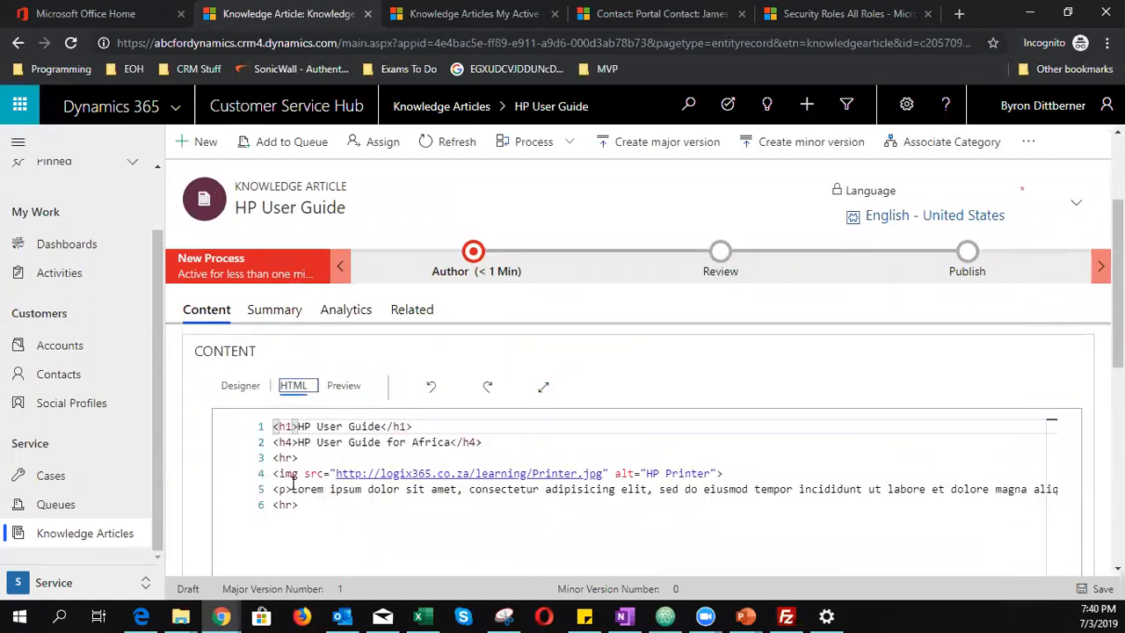
click(304, 474)
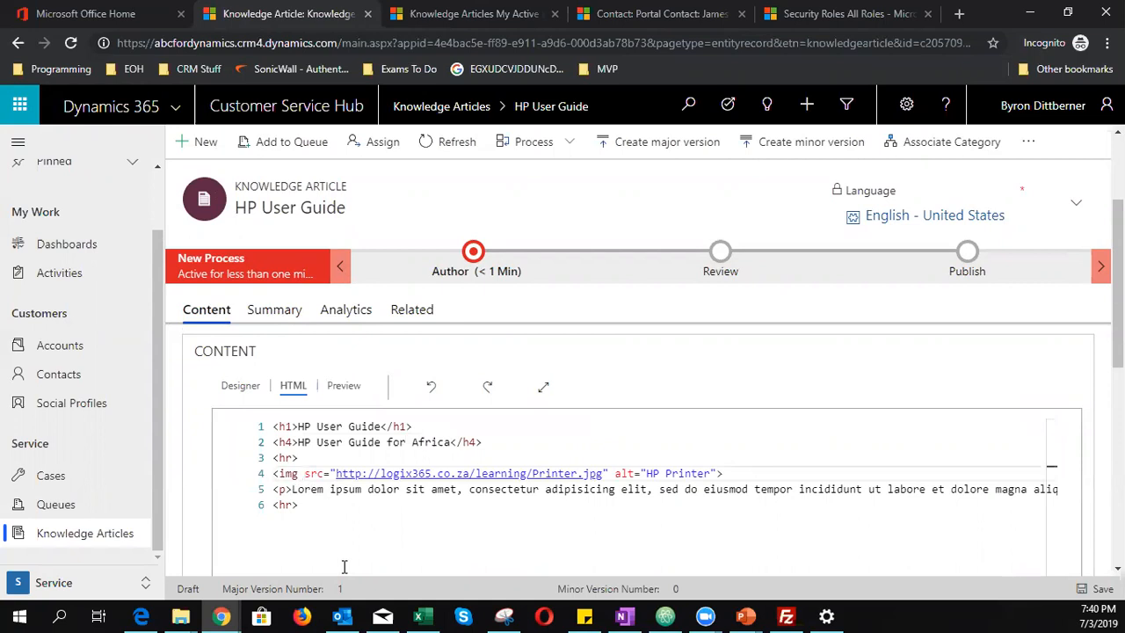
- Give the printer image an inline style of width: 160px and save the article
text(style=)
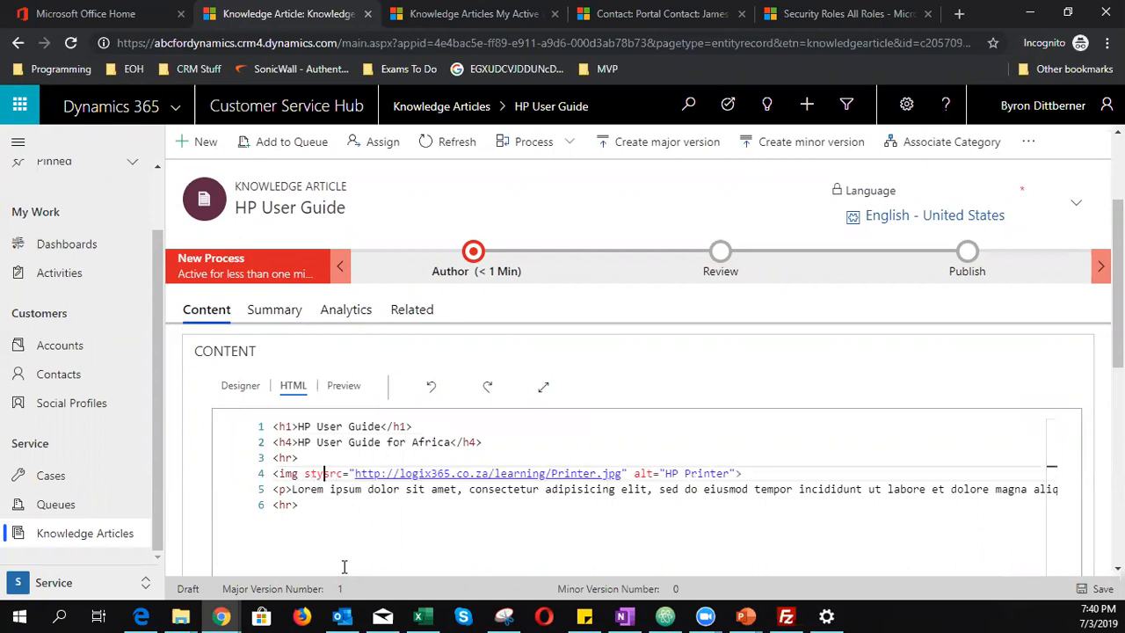
text("")
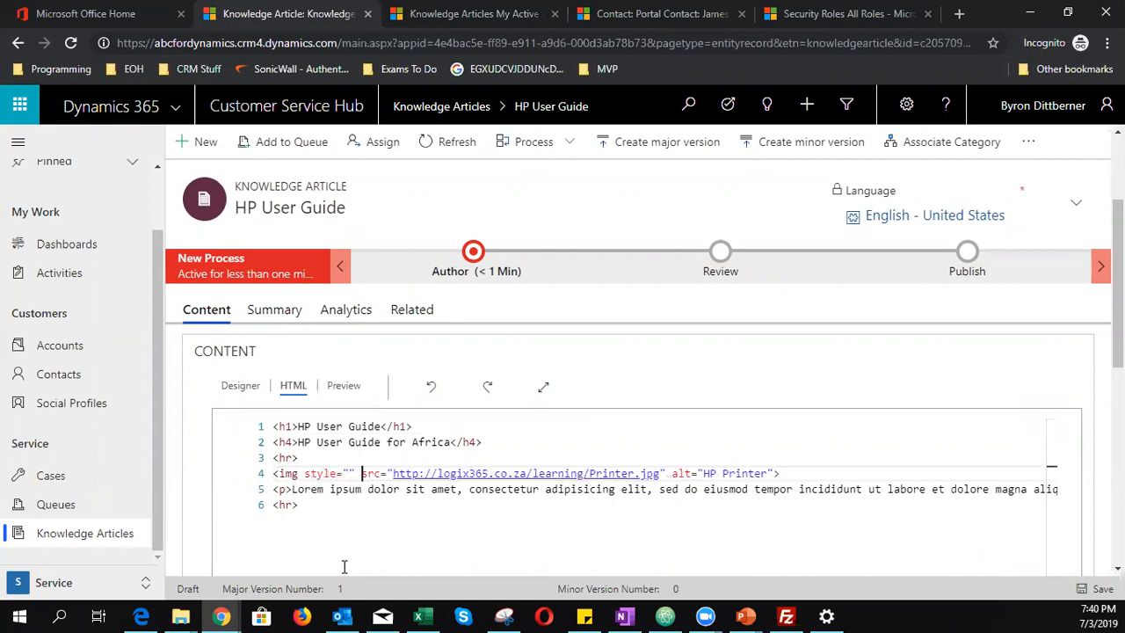
key(Left)
key(Left)
text(width)
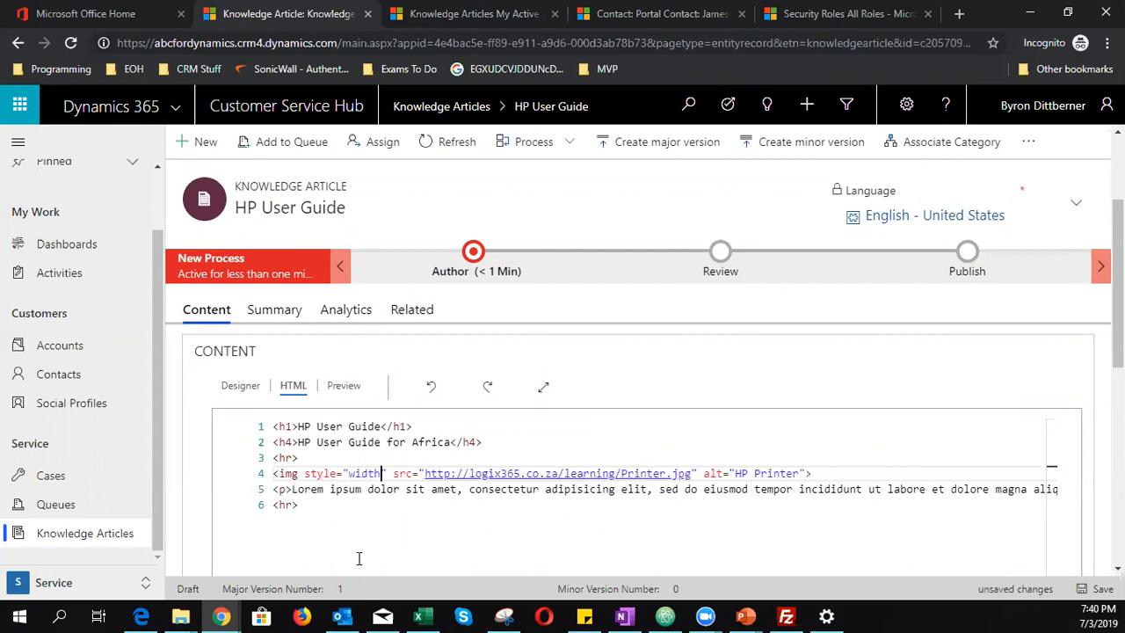
text(: 1)
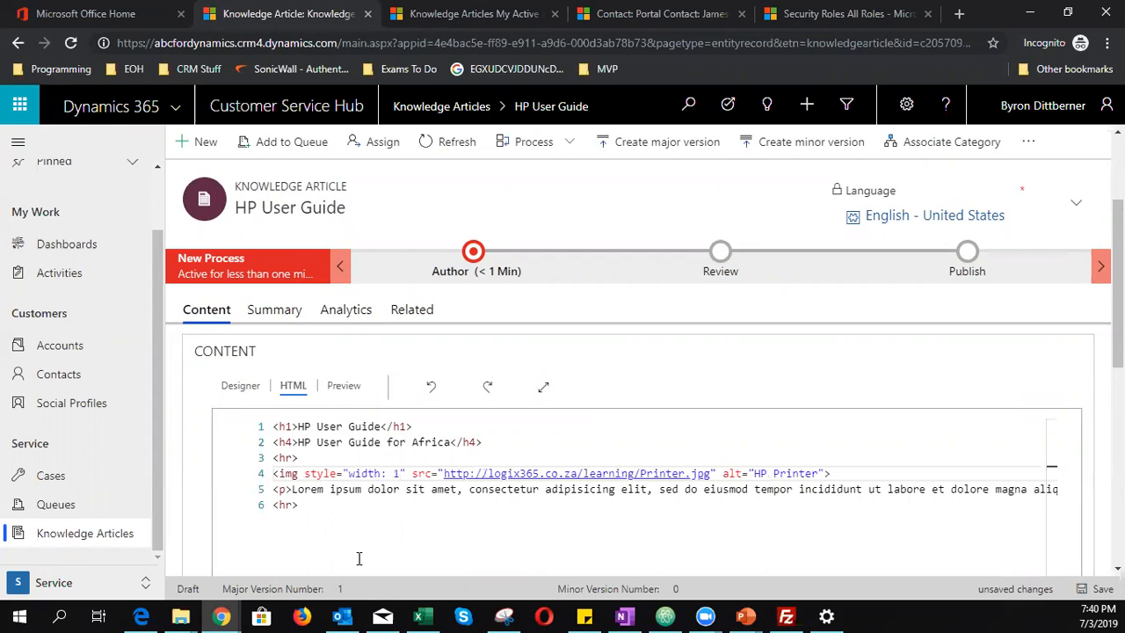
text(60)
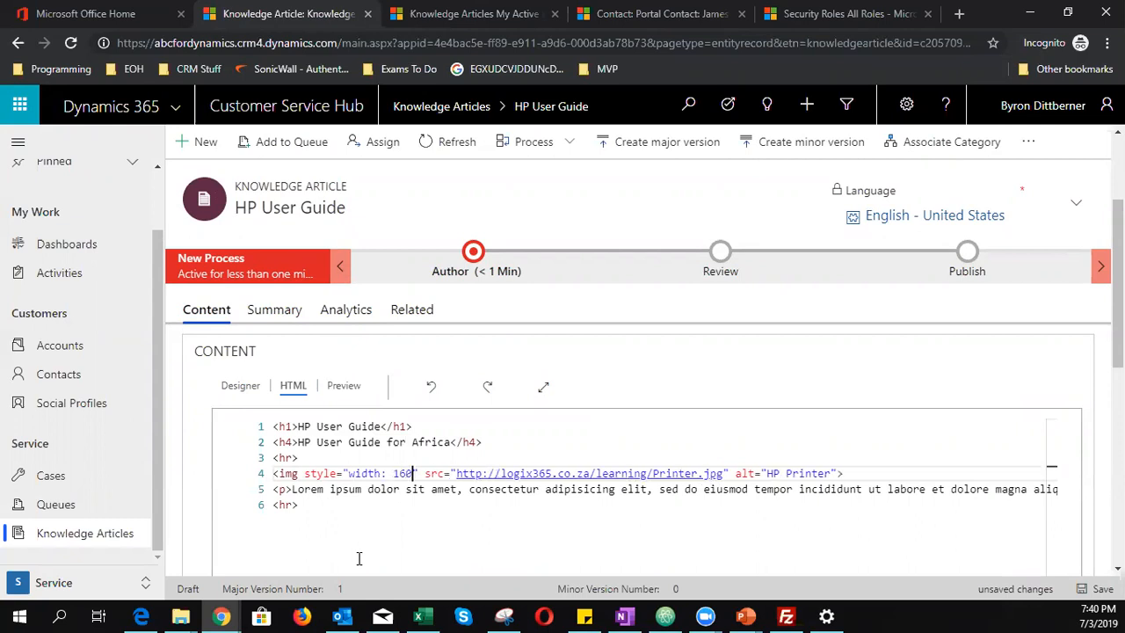
text(px)
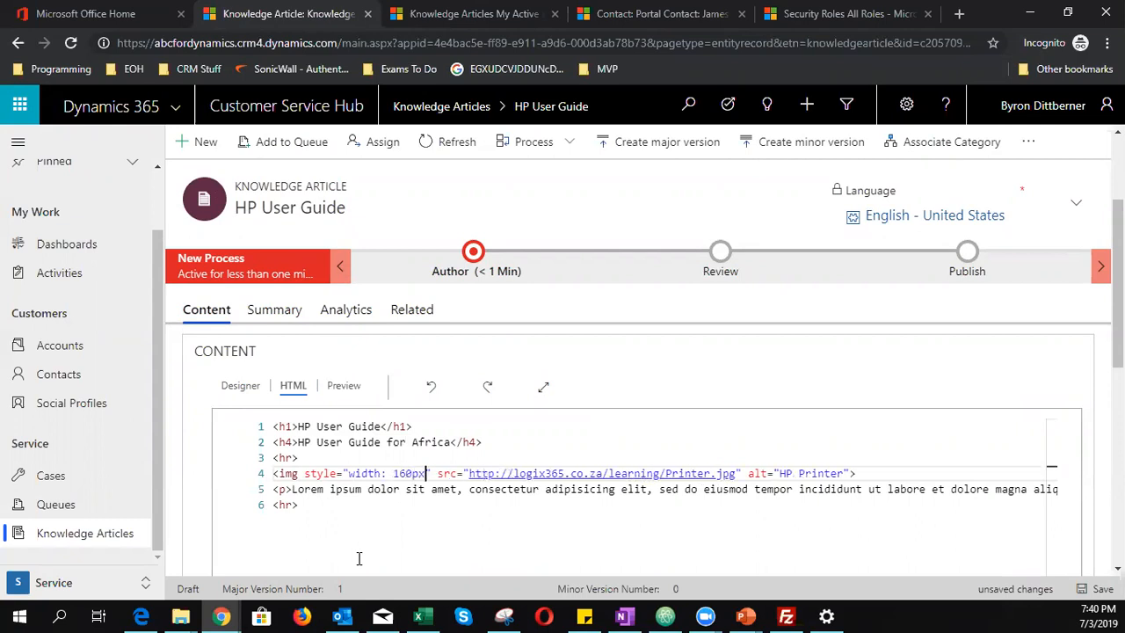
click(1080, 589)
- Preview the smaller image, then add an empty style="" attribute to the h1 heading
click(342, 387)
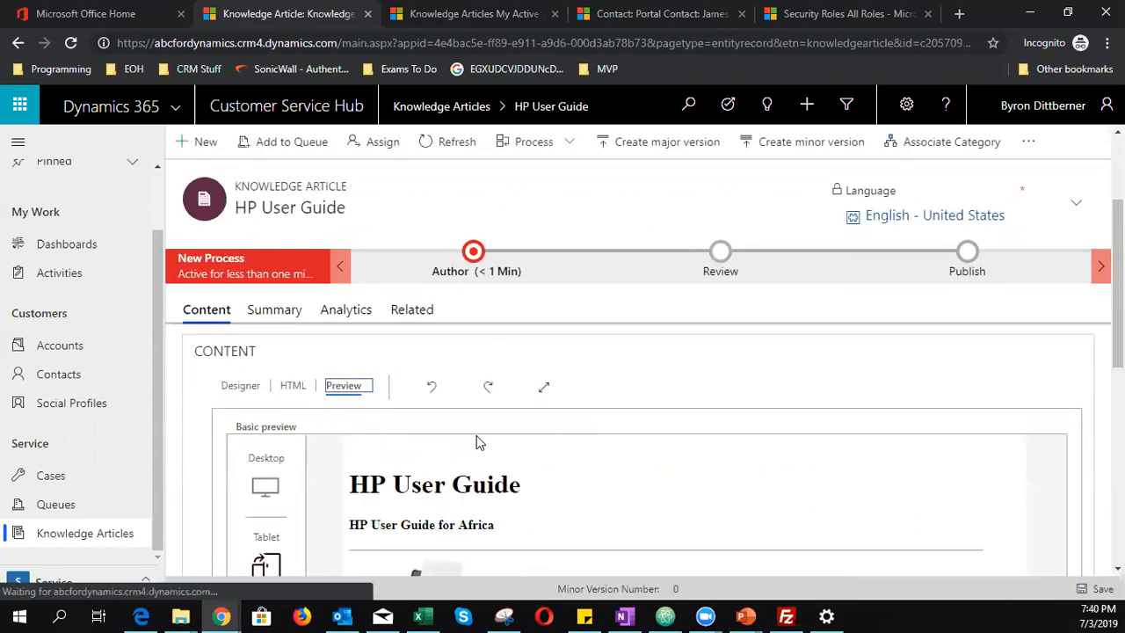
scroll(477, 439, down, 5)
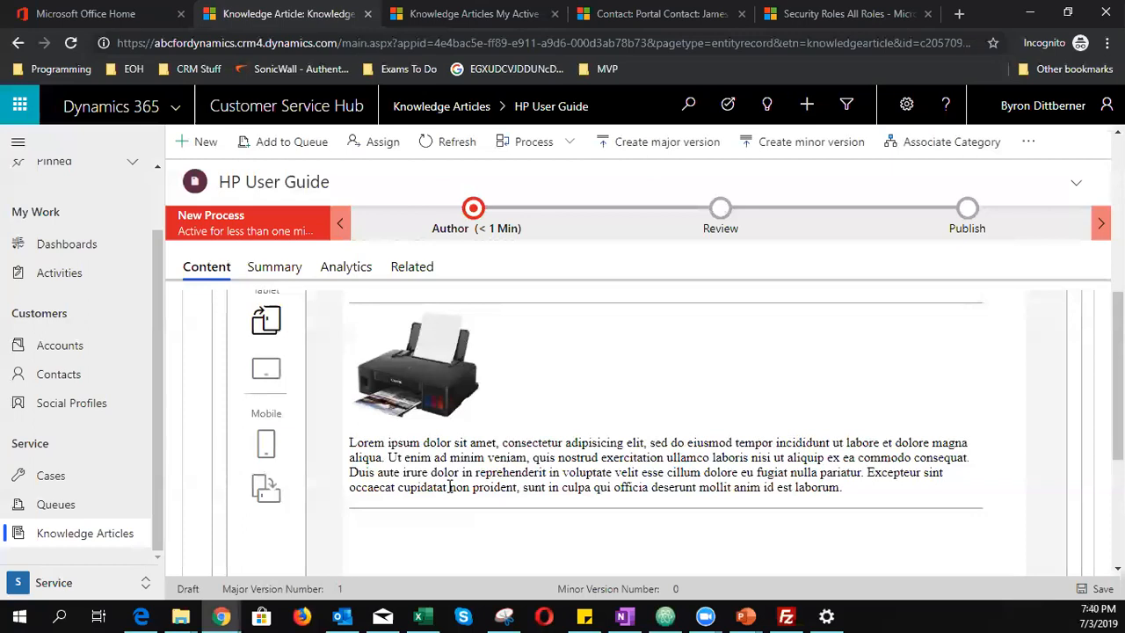
scroll(464, 510, up, 5)
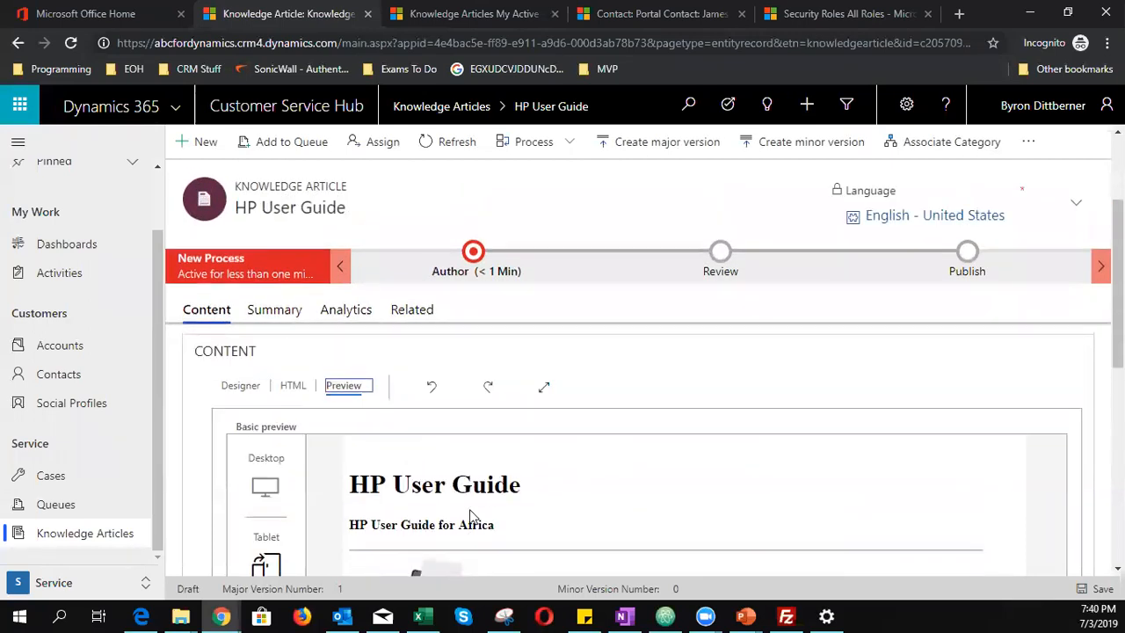
click(300, 397)
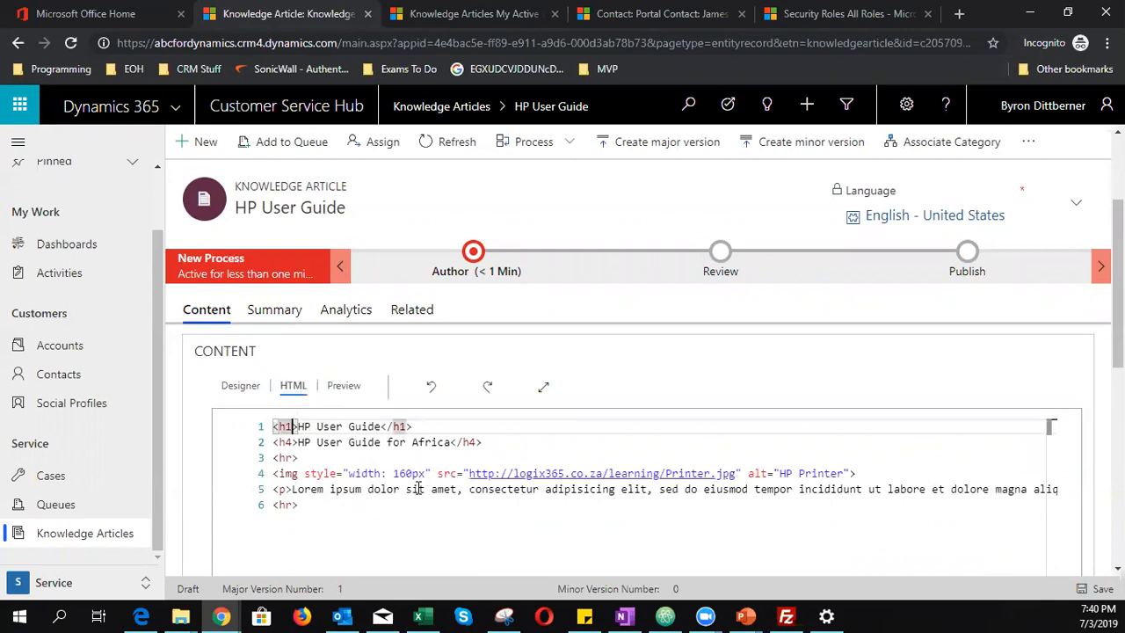
text(style="")
- Type color: into the heading's style, select it, and open a blank new browser tab
click(344, 427)
text(color:)
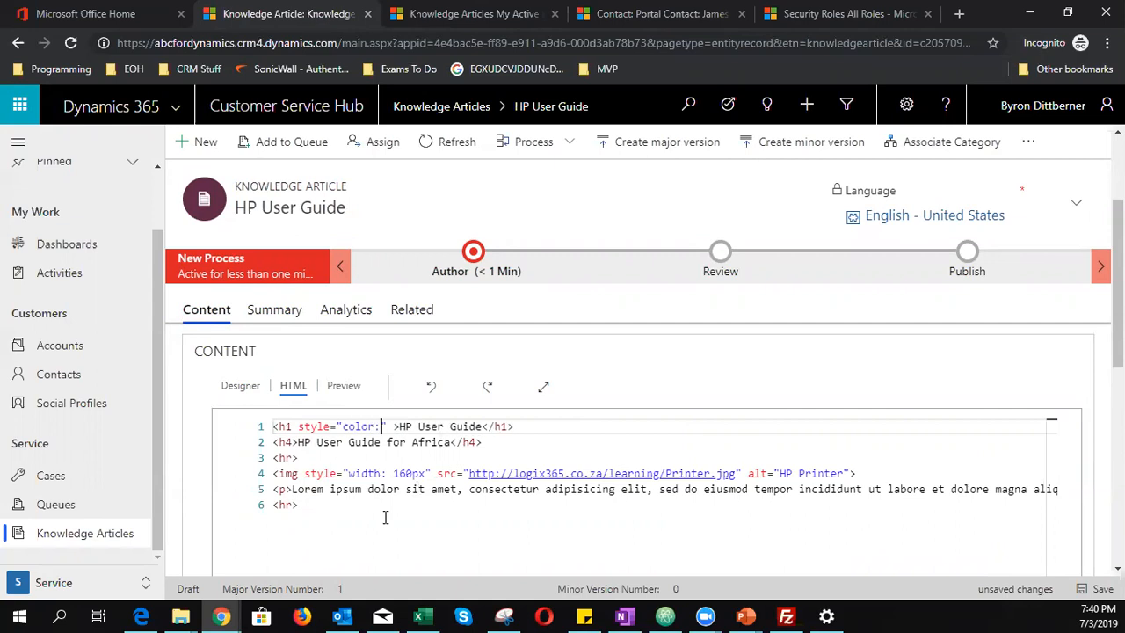
drag(381, 426, 344, 427)
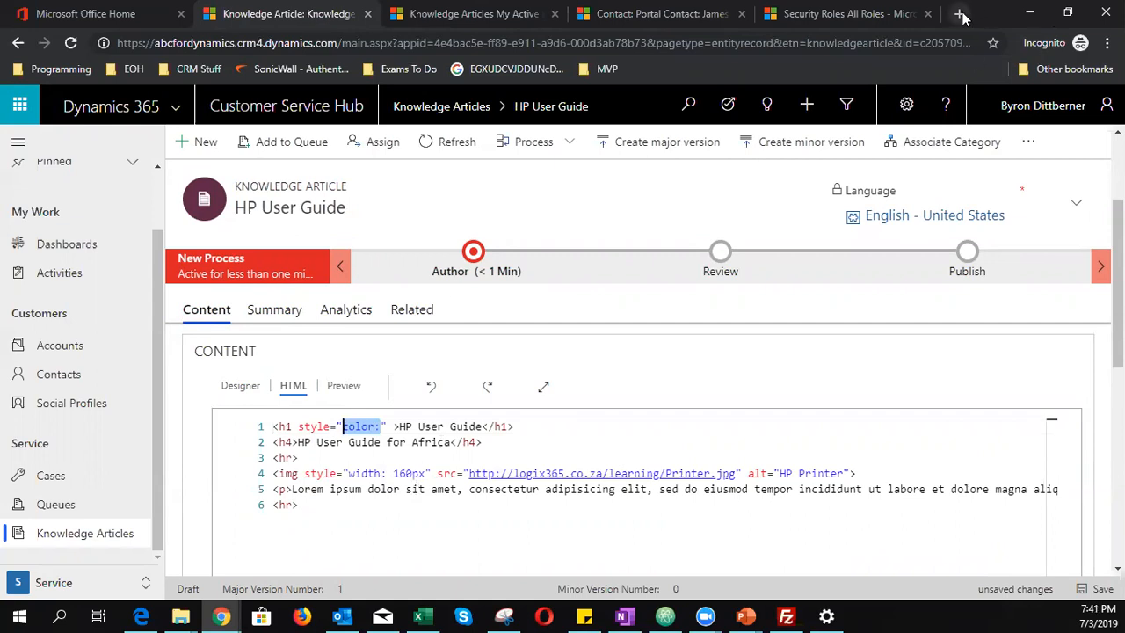
key(ctrl+t)
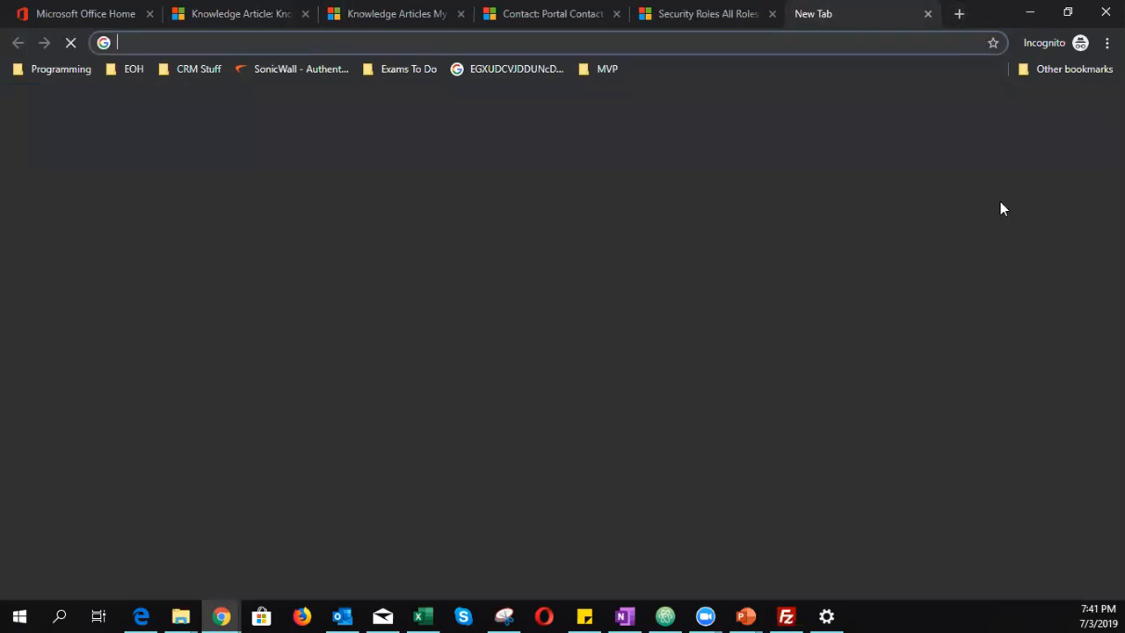
- Search Google for 'hex colorpicker' and pick #3d4f6b, selecting its hex code
text(hex color)
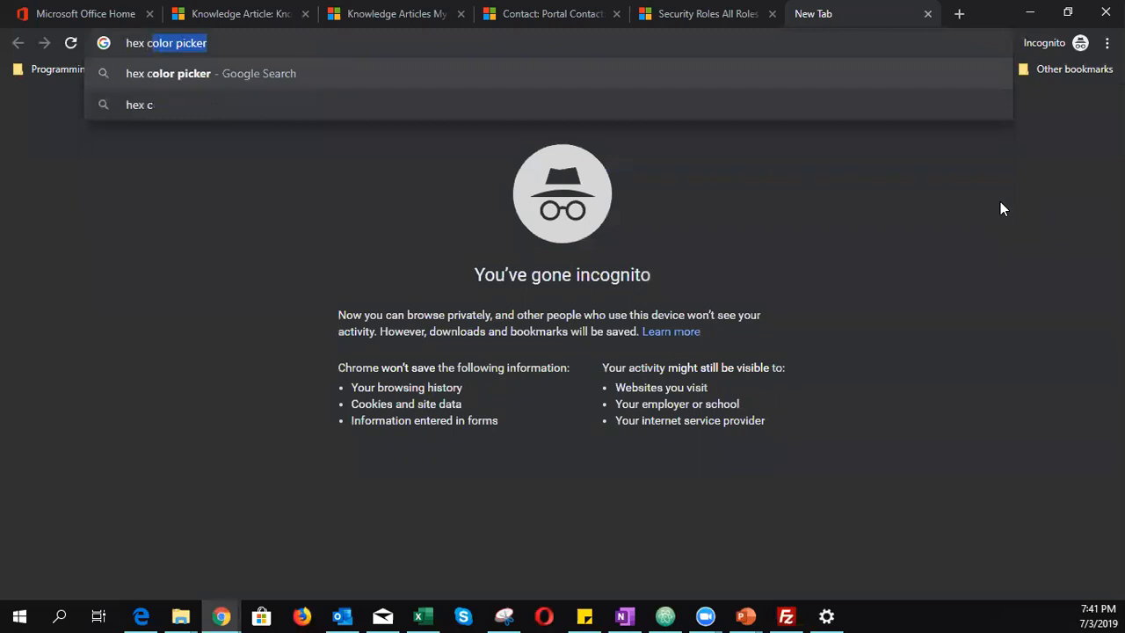
text(picker)
key(Return)
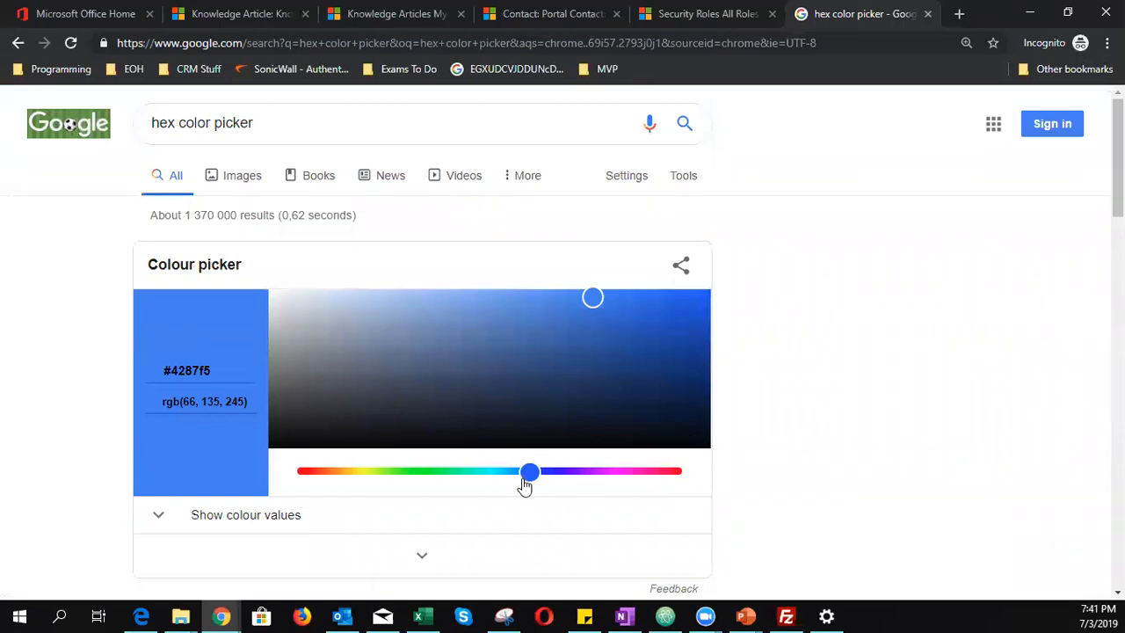
drag(592, 307, 454, 377)
drag(228, 373, 48, 397)
key(ctrl+c)
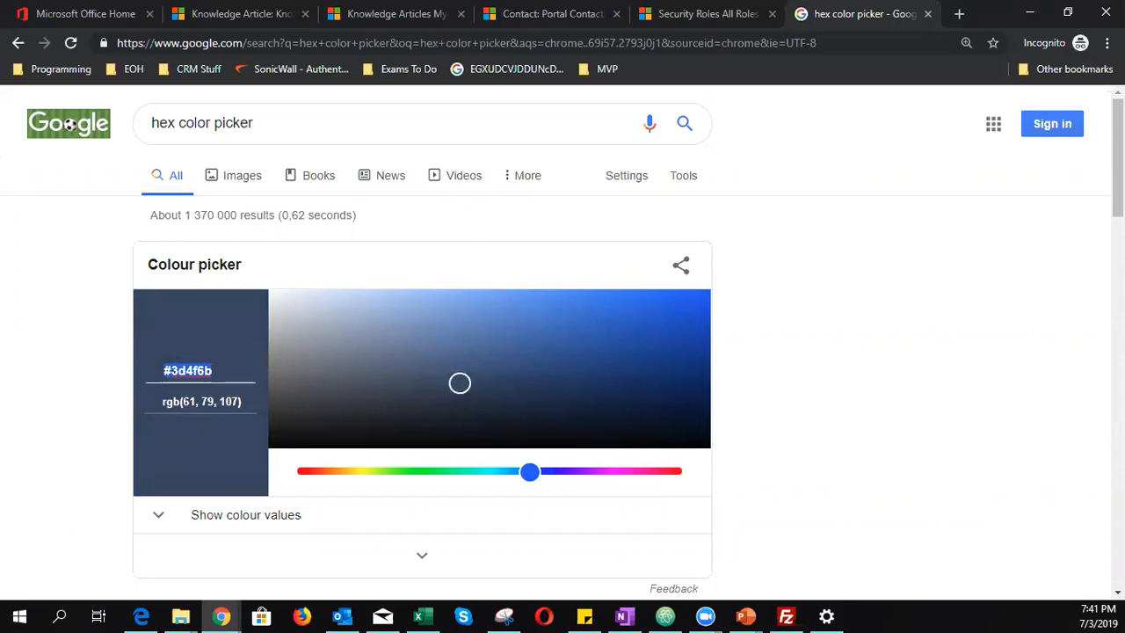
- Paste #3d4f6b after color: in the heading style and save the article
click(235, 13)
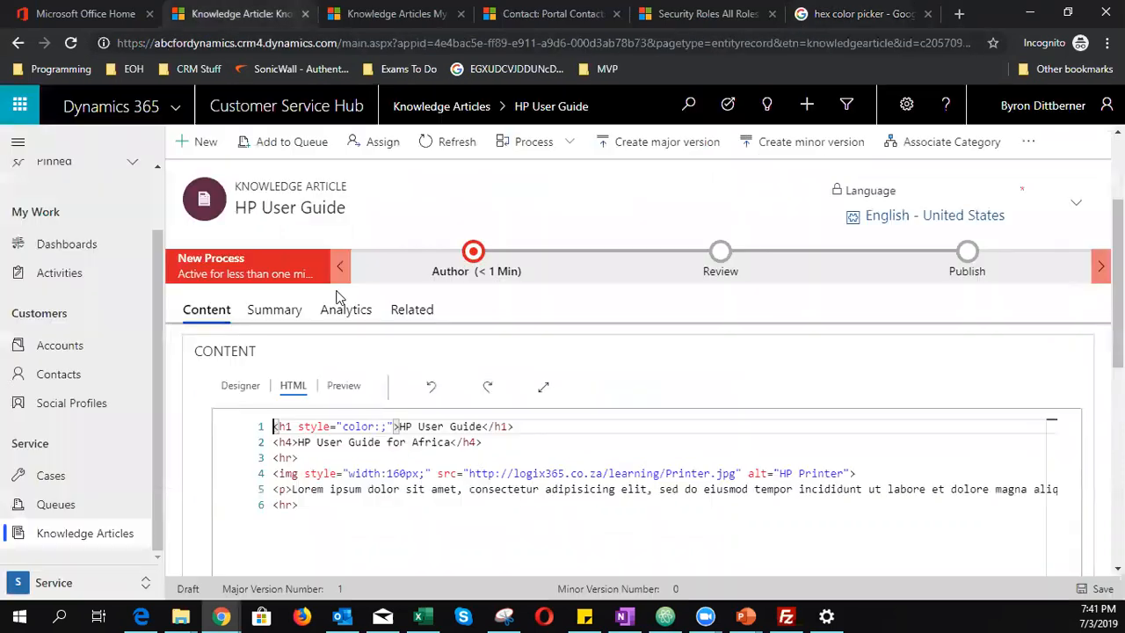
click(382, 426)
key(ctrl+v)
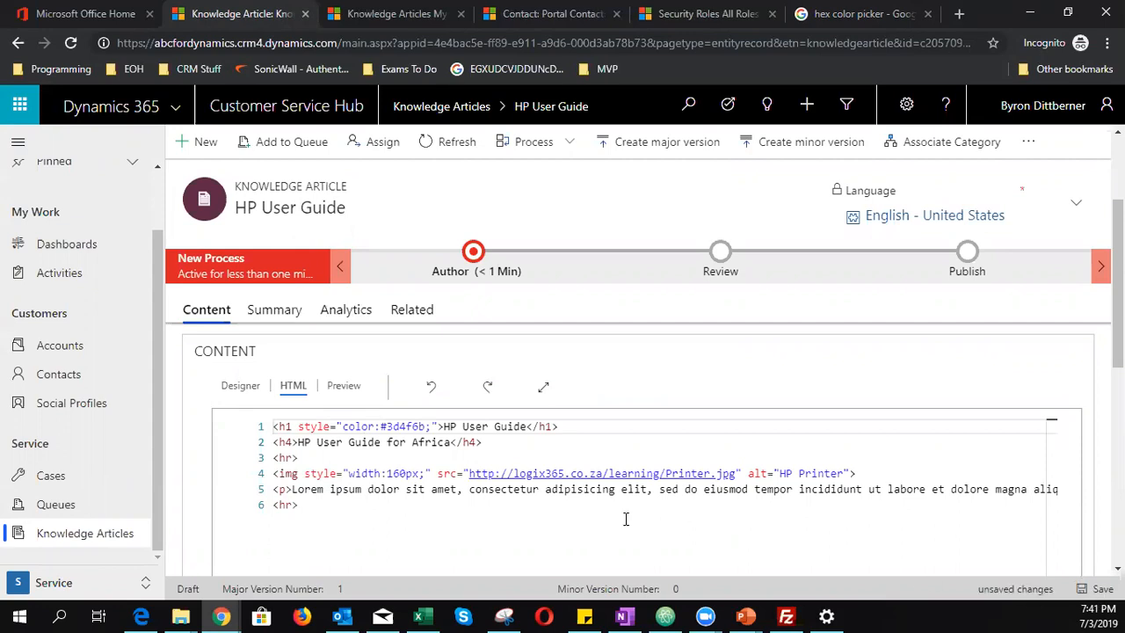
click(1092, 589)
- Preview the article to check the #3d4f6b heading colour
click(344, 386)
scroll(542, 518, down, 1)
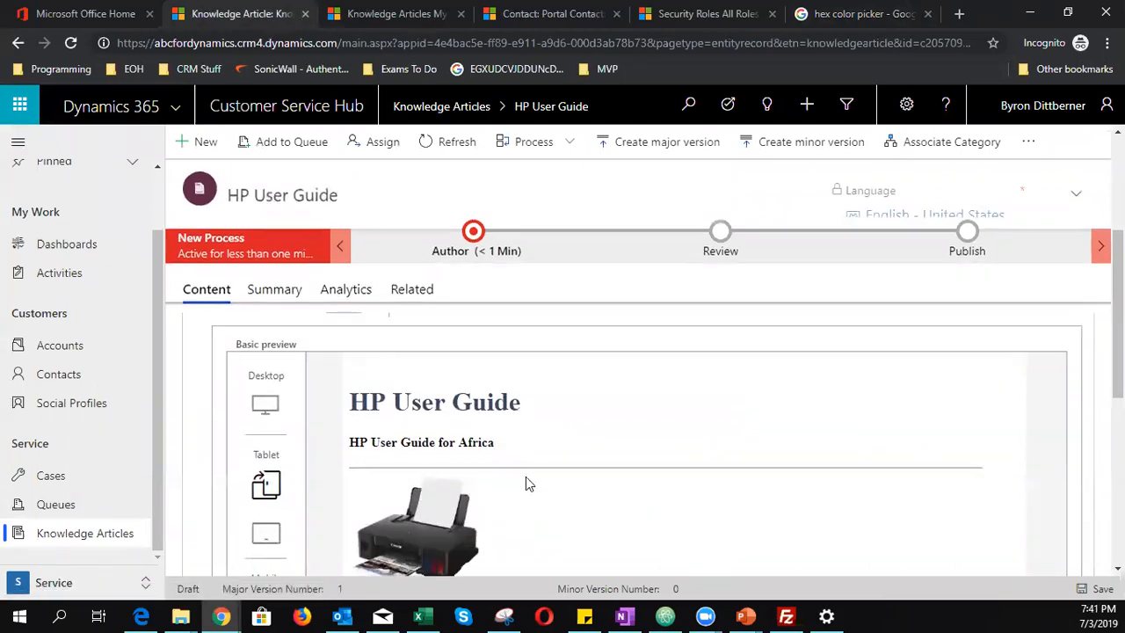
drag(528, 402, 354, 390)
click(598, 457)
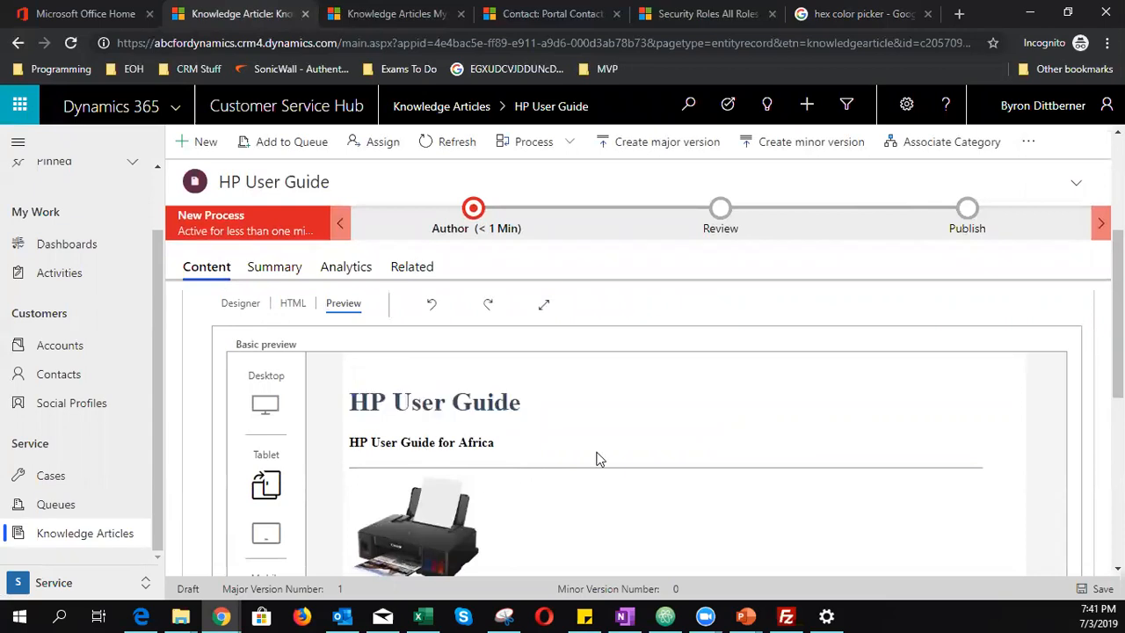
scroll(292, 301, up, 1)
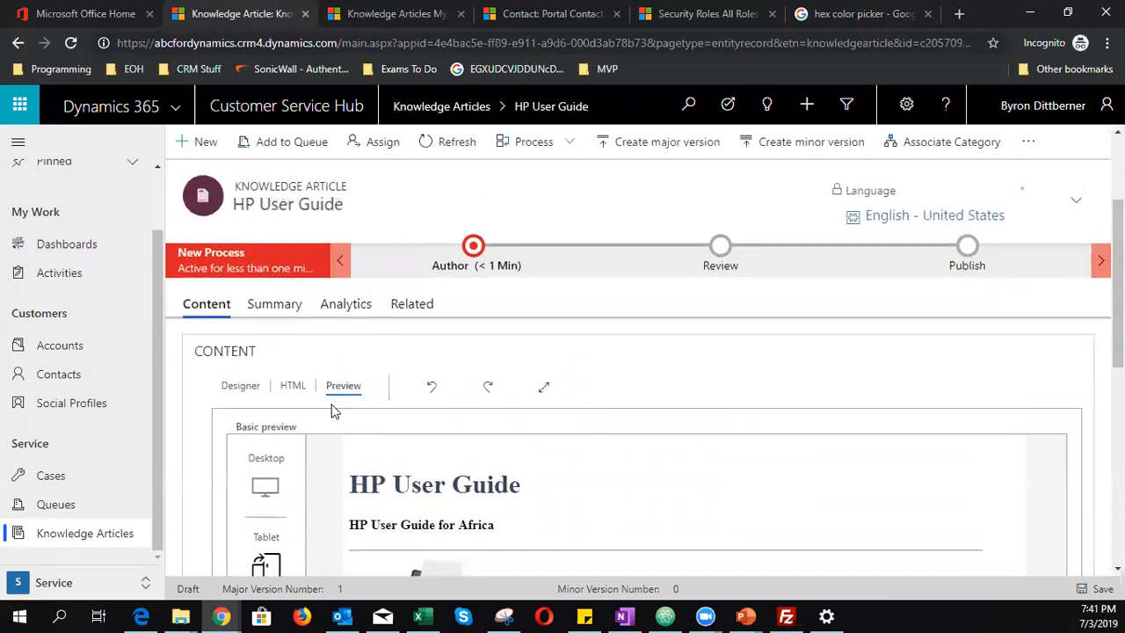
- Replace #3d4f6b with darkblue in the heading style, save, and preview the result
click(293, 387)
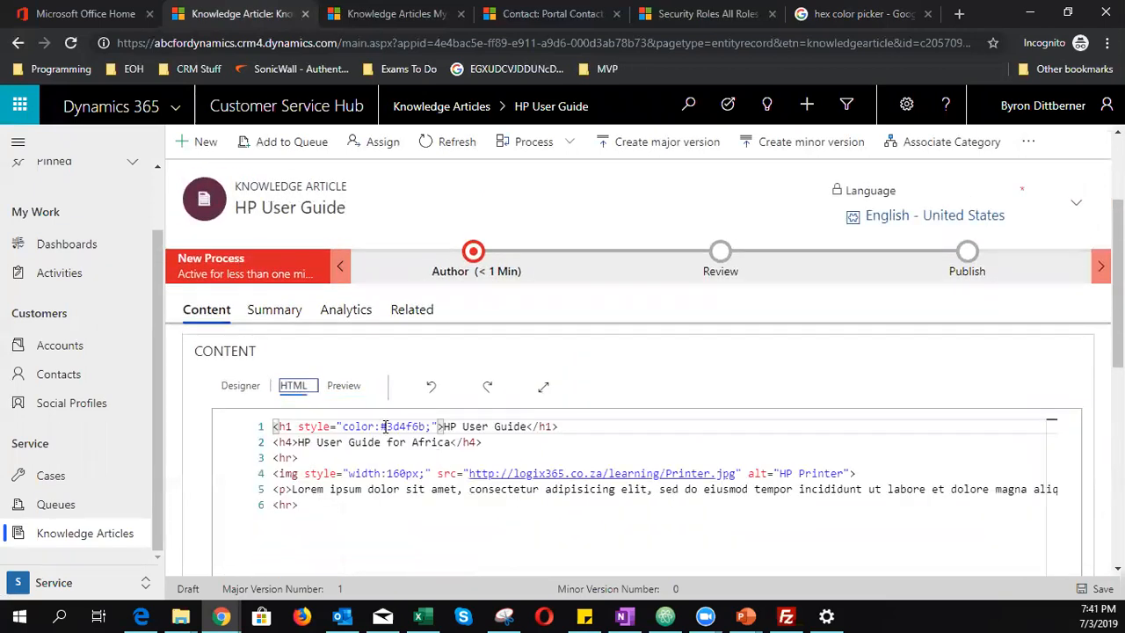
drag(381, 426, 428, 427)
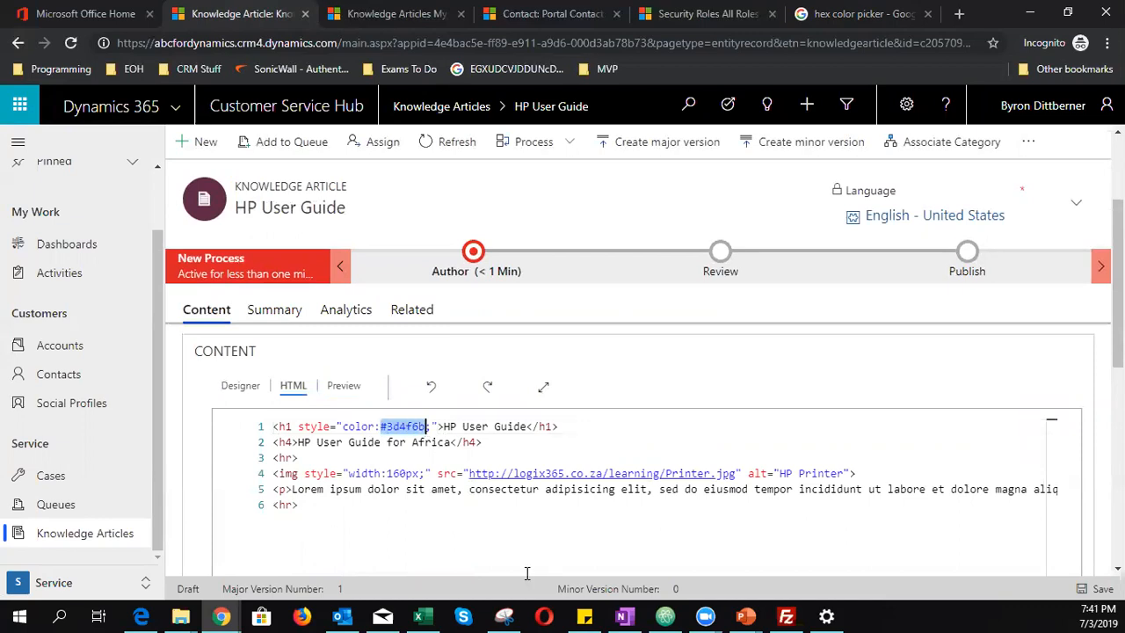
text(darkb)
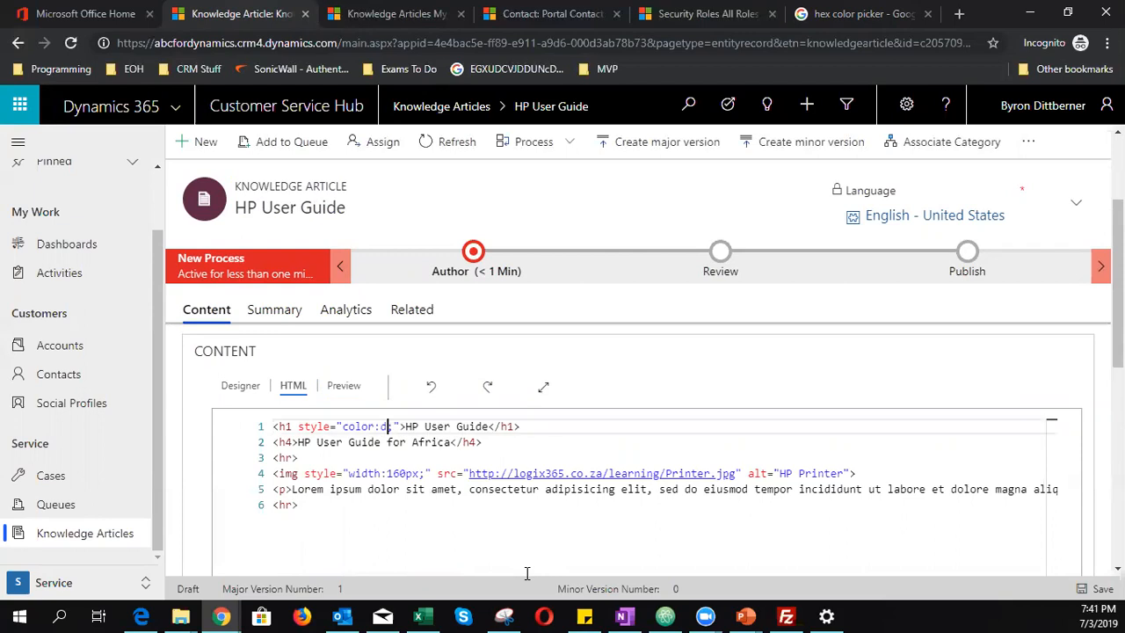
text(lue)
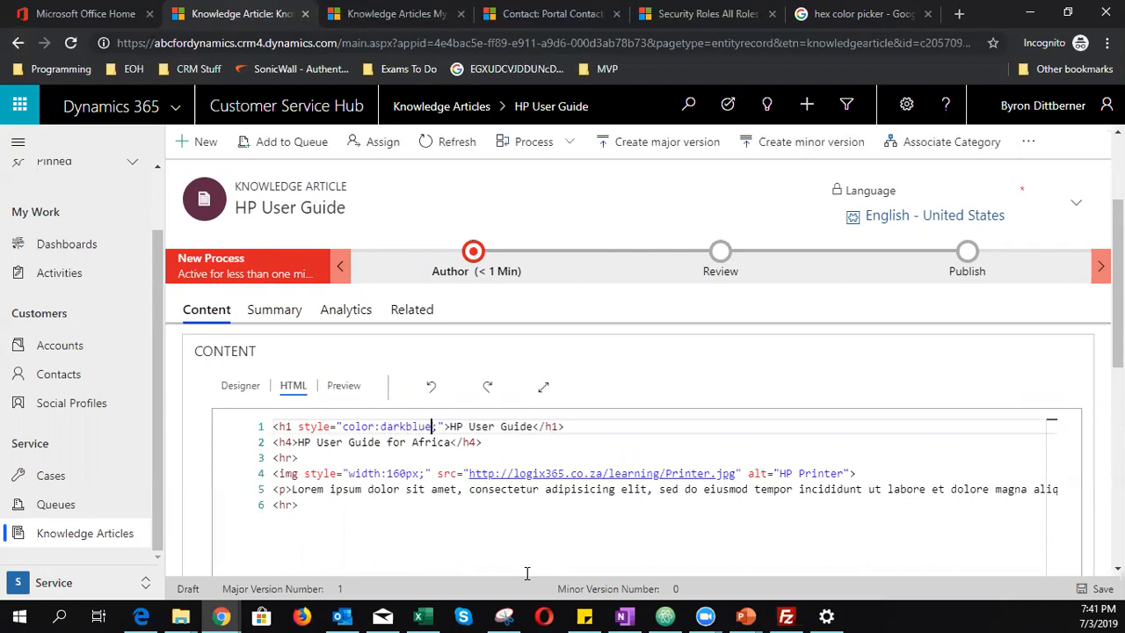
click(1091, 591)
click(347, 386)
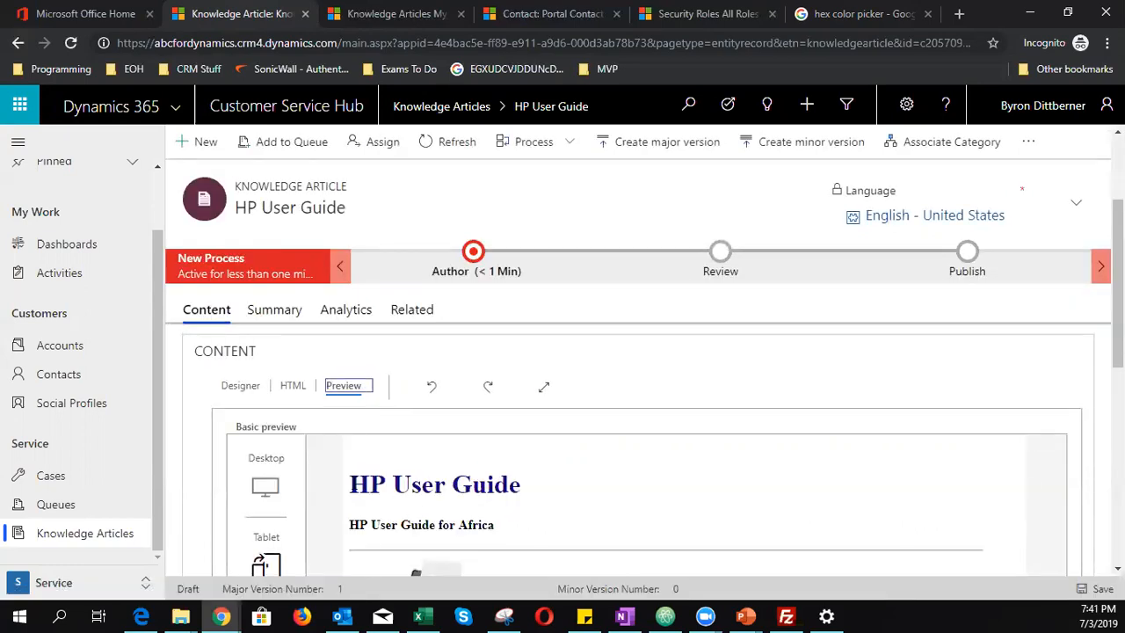
drag(350, 484, 535, 502)
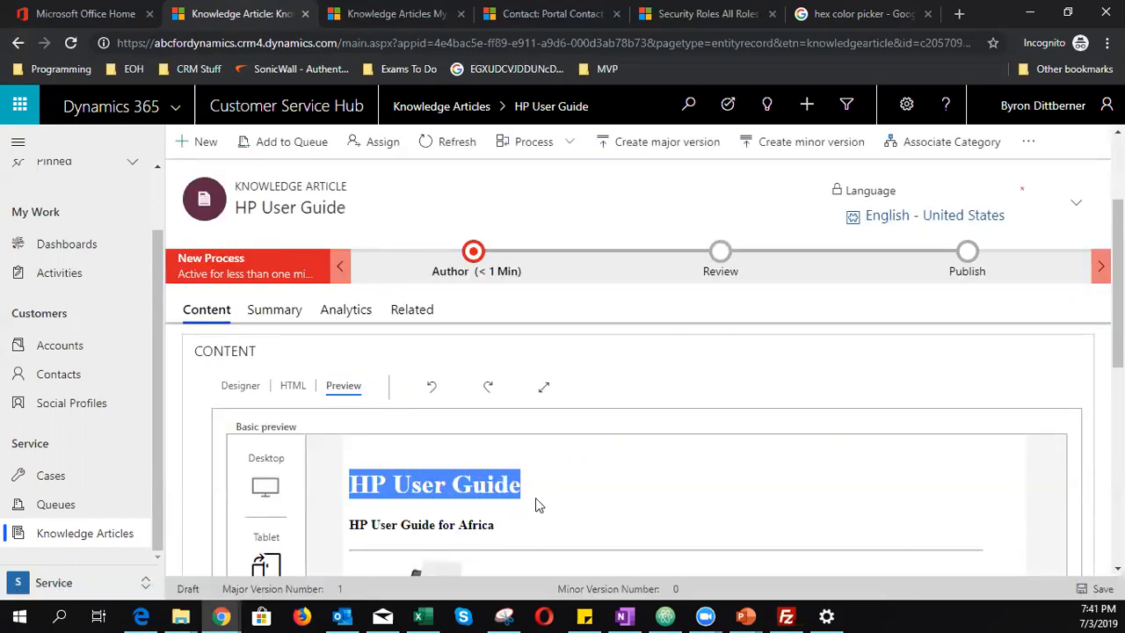
click(290, 387)
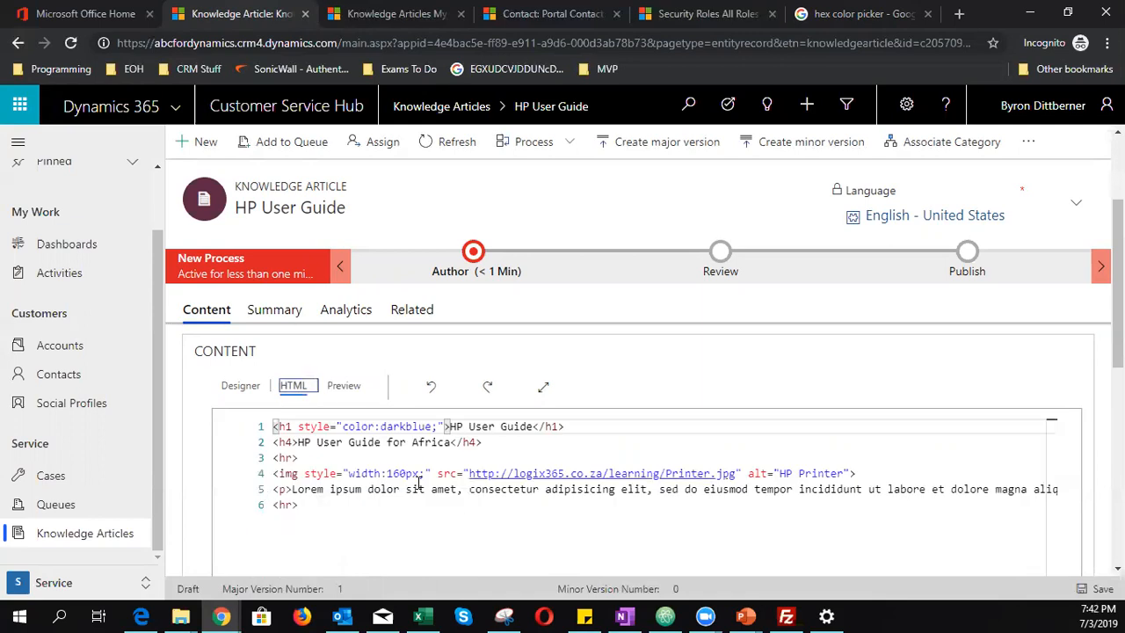
- Add background-color: lightgrey; to the heading style, save, and preview the grey band
click(438, 428)
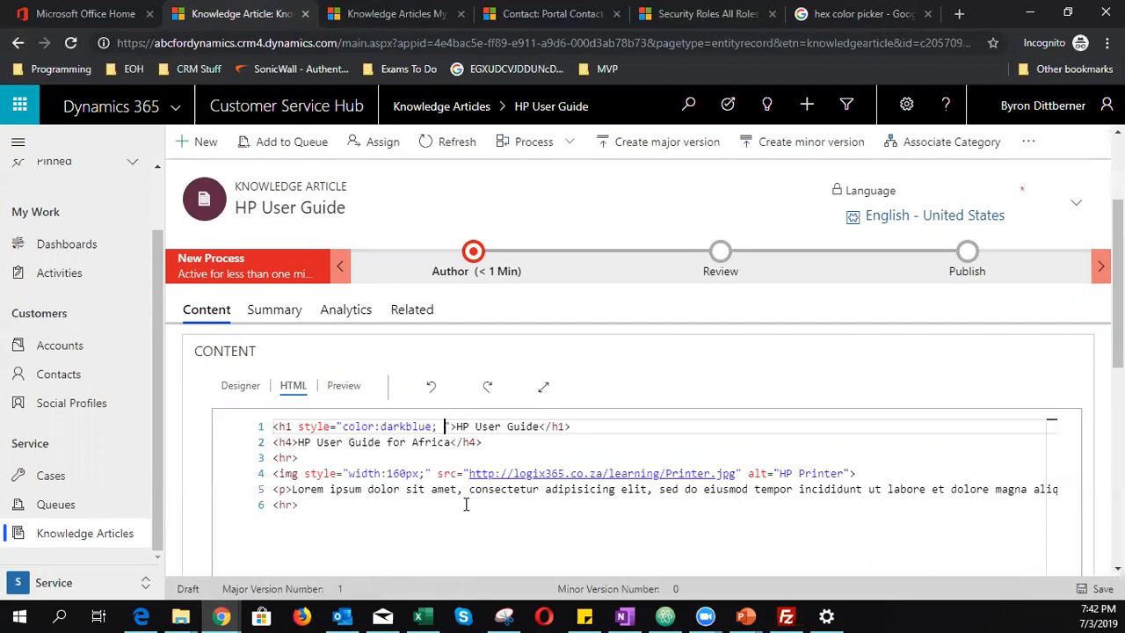
text(backgroun)
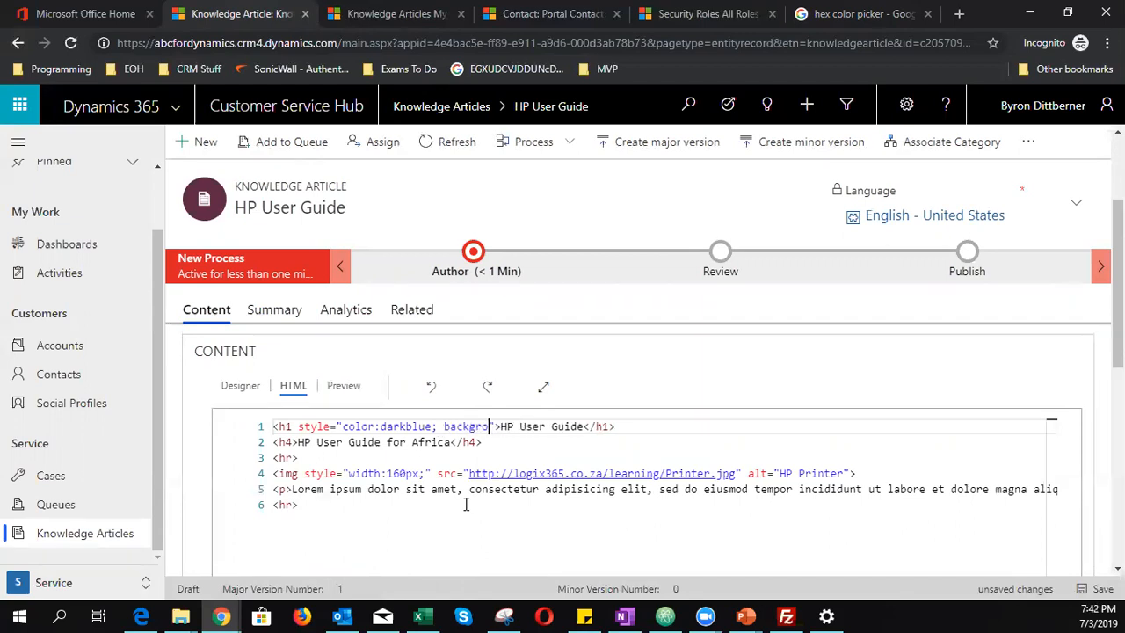
text(d-color)
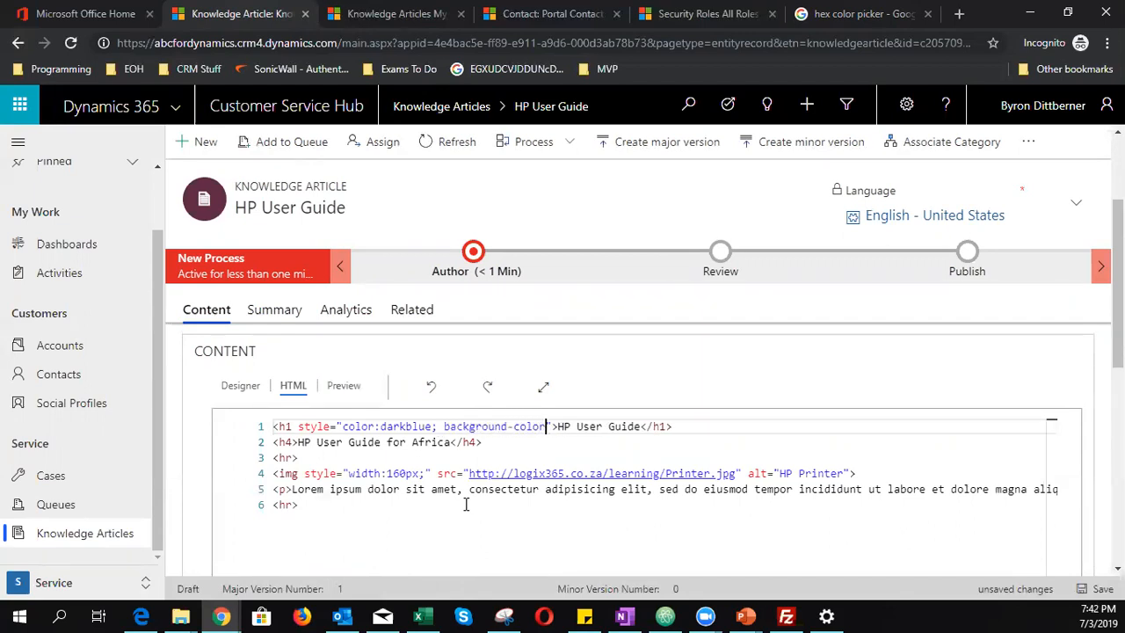
text(: )
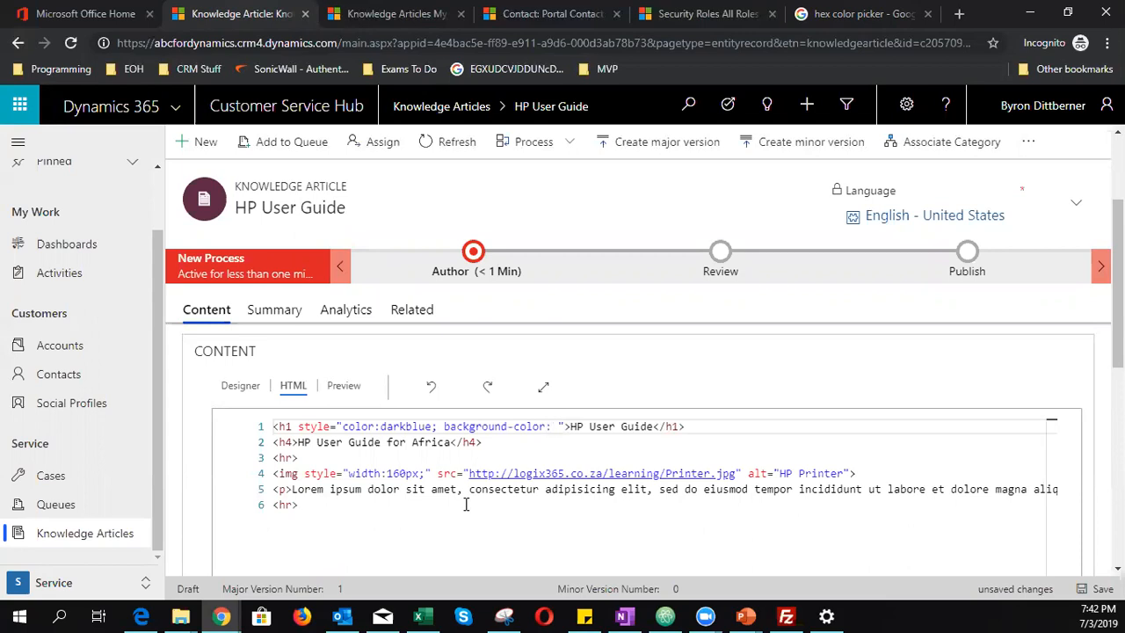
text(bla)
key(BackSpace)
key(BackSpace)
key(BackSpace)
text(light)
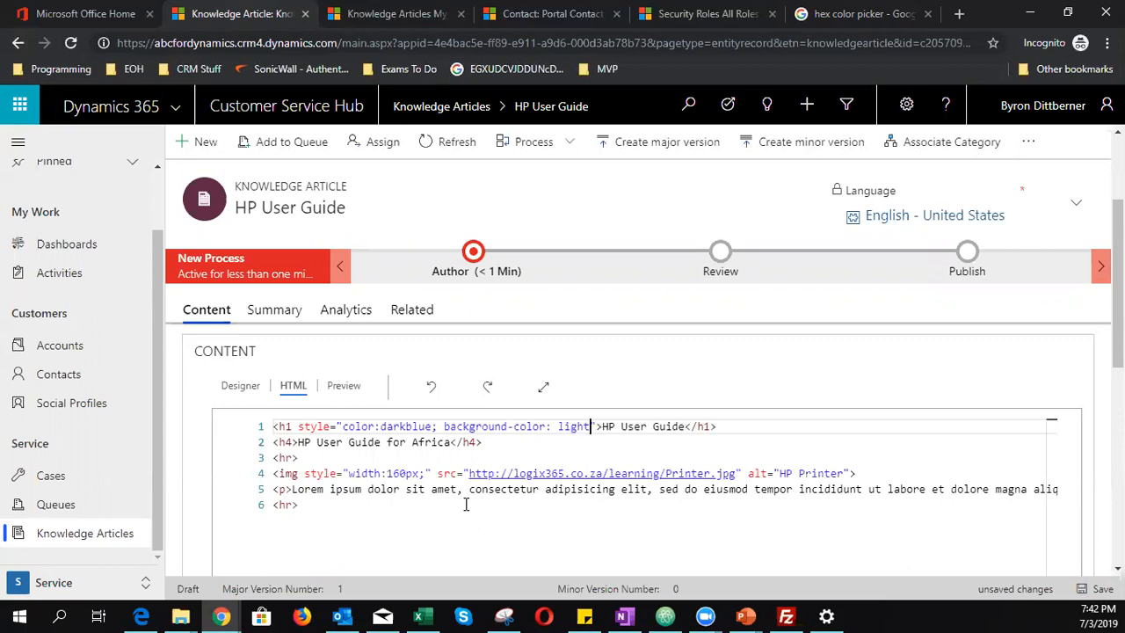
text(grey)
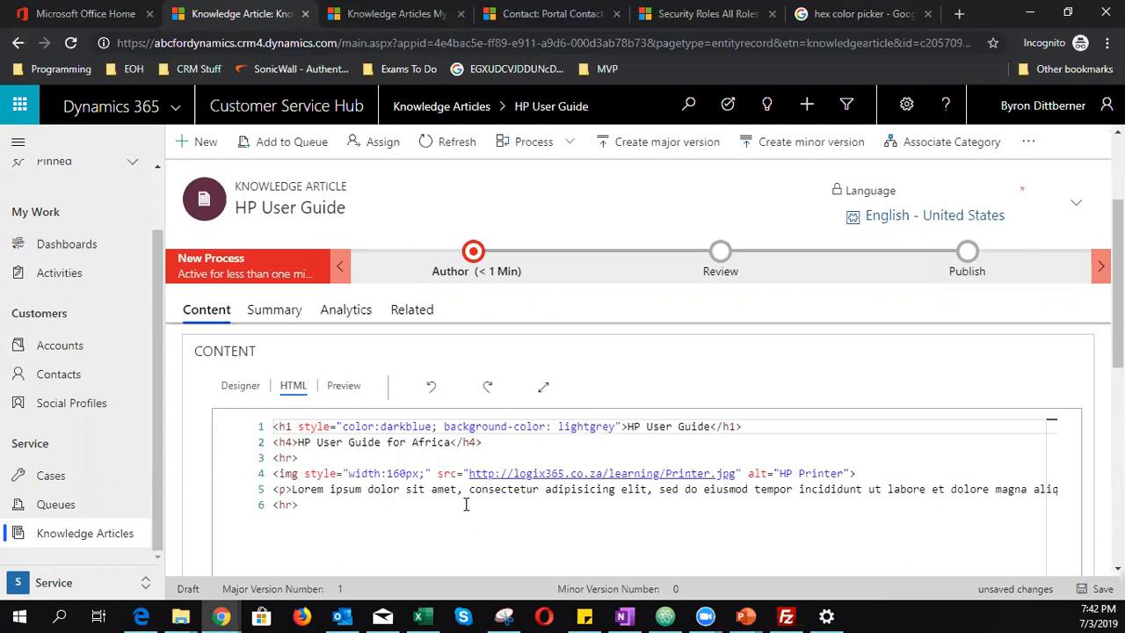
text(;)
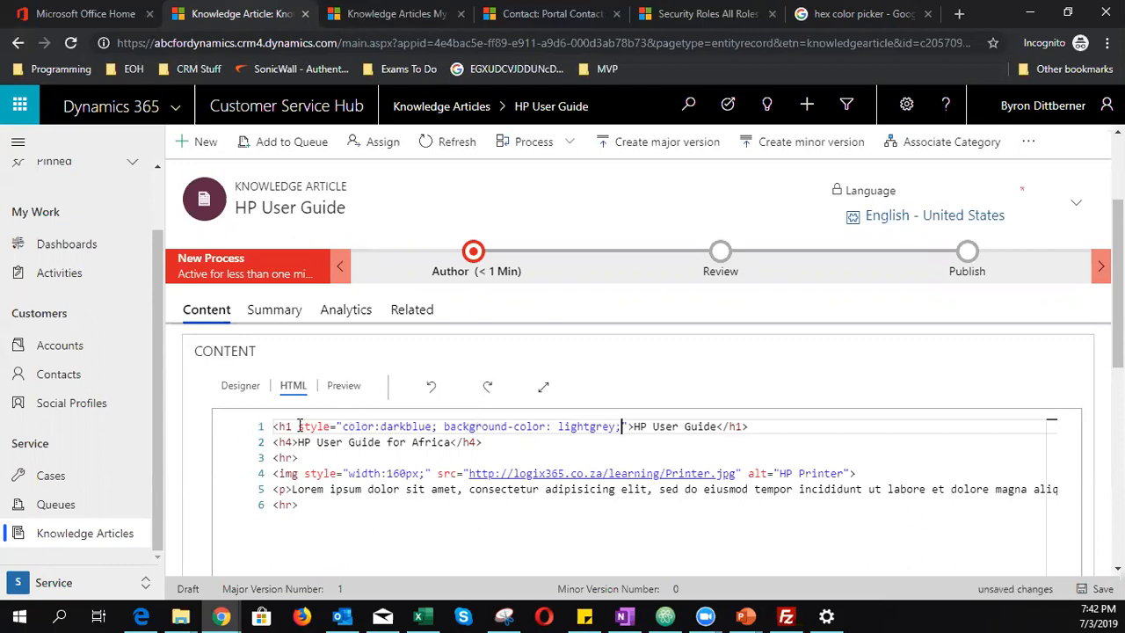
key(ctrl+s)
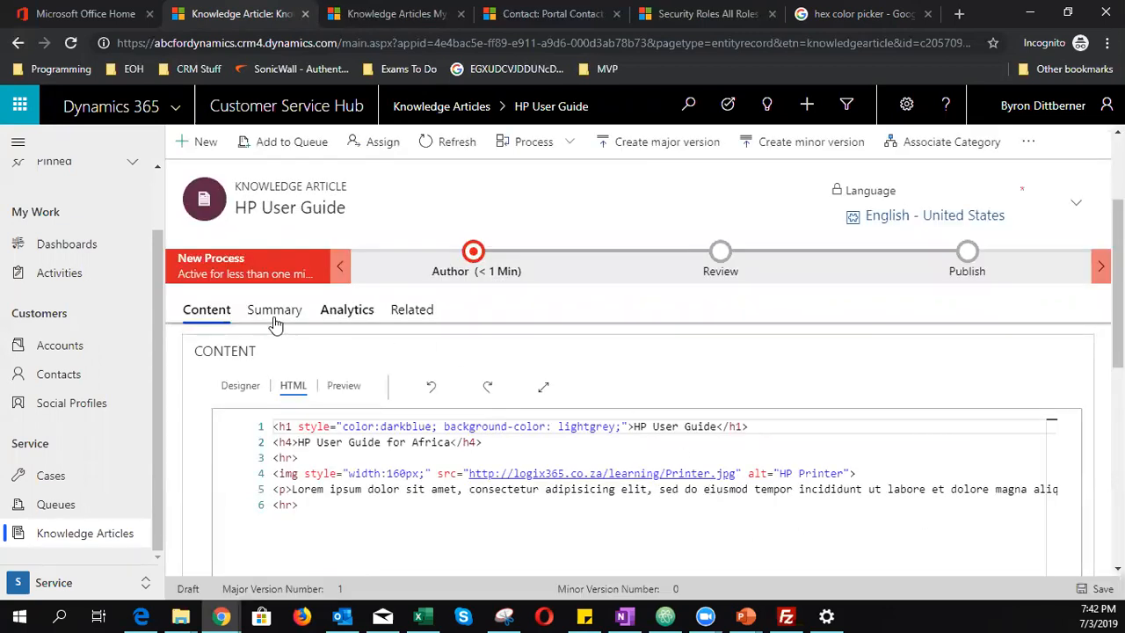
click(344, 385)
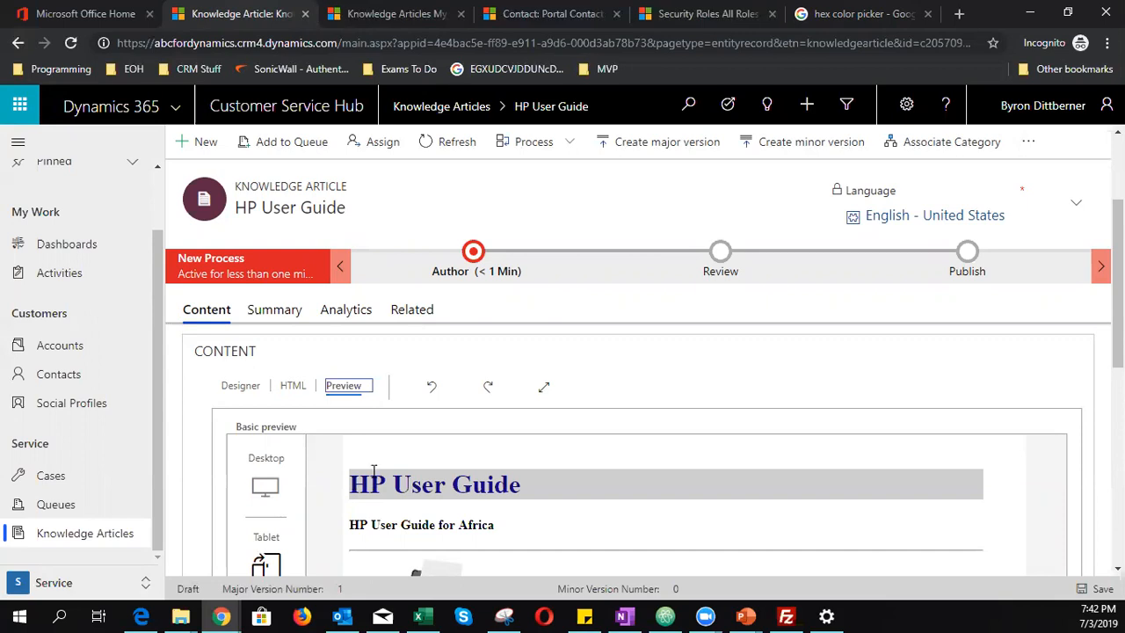
click(294, 385)
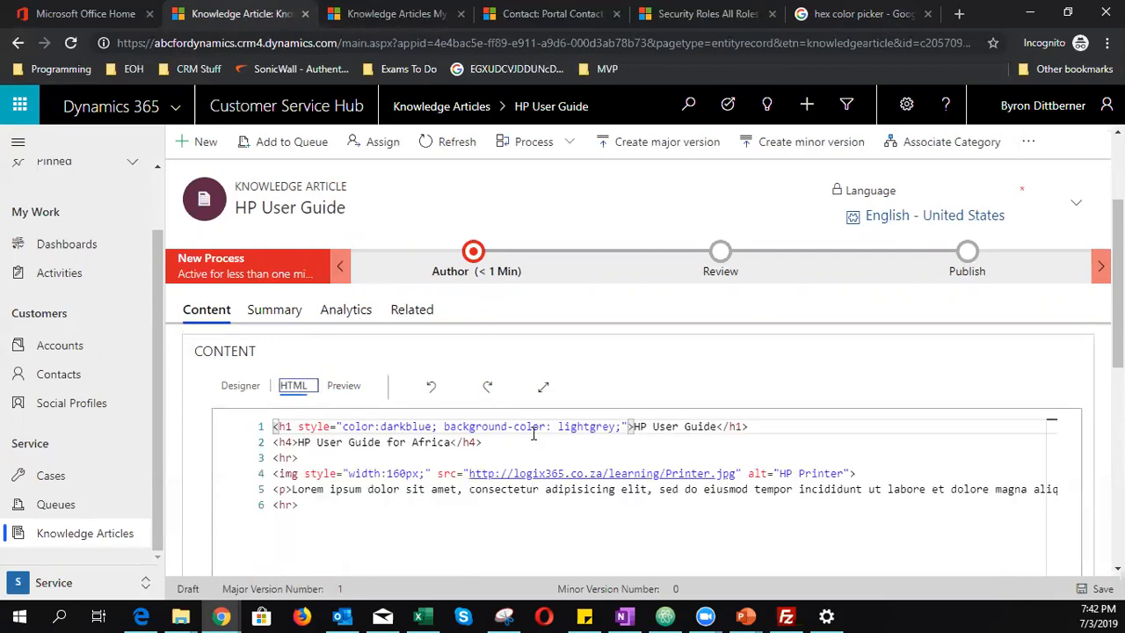
- Add padding-left 10px, padding-top 15px and padding-bottom 15px to the heading, save, and preview
click(622, 426)
text(p)
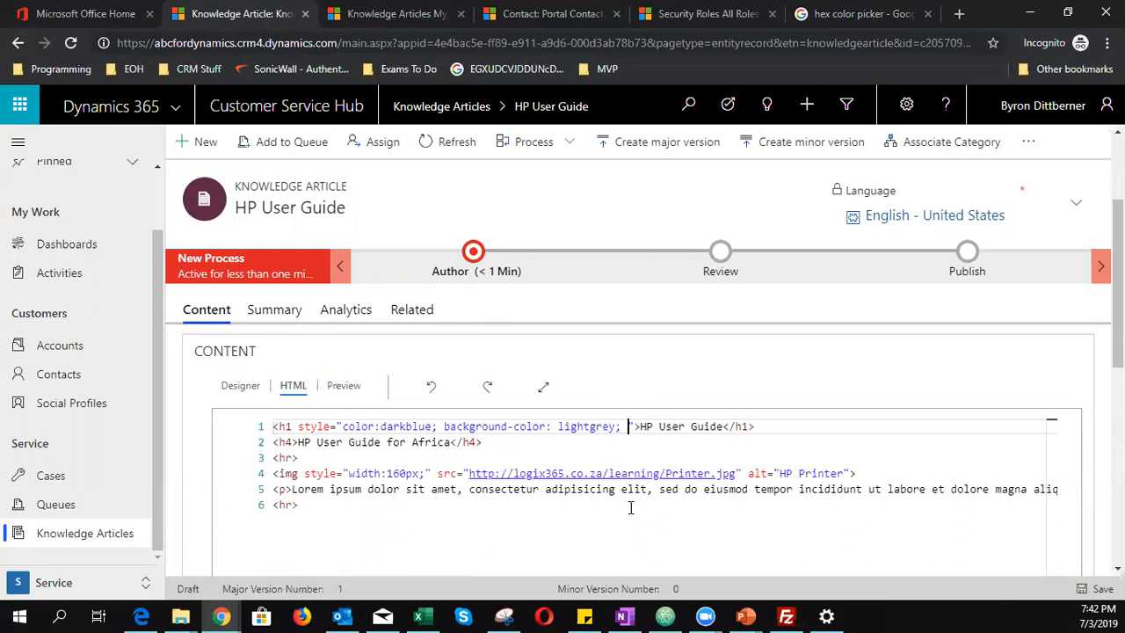
text(adding-left:)
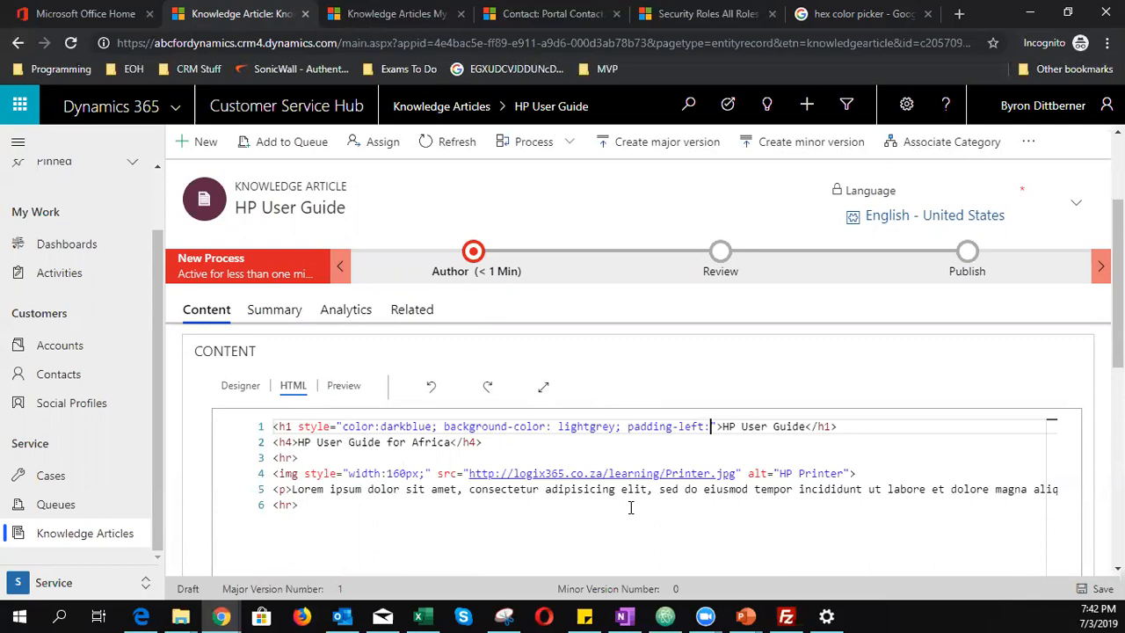
text( 10px)
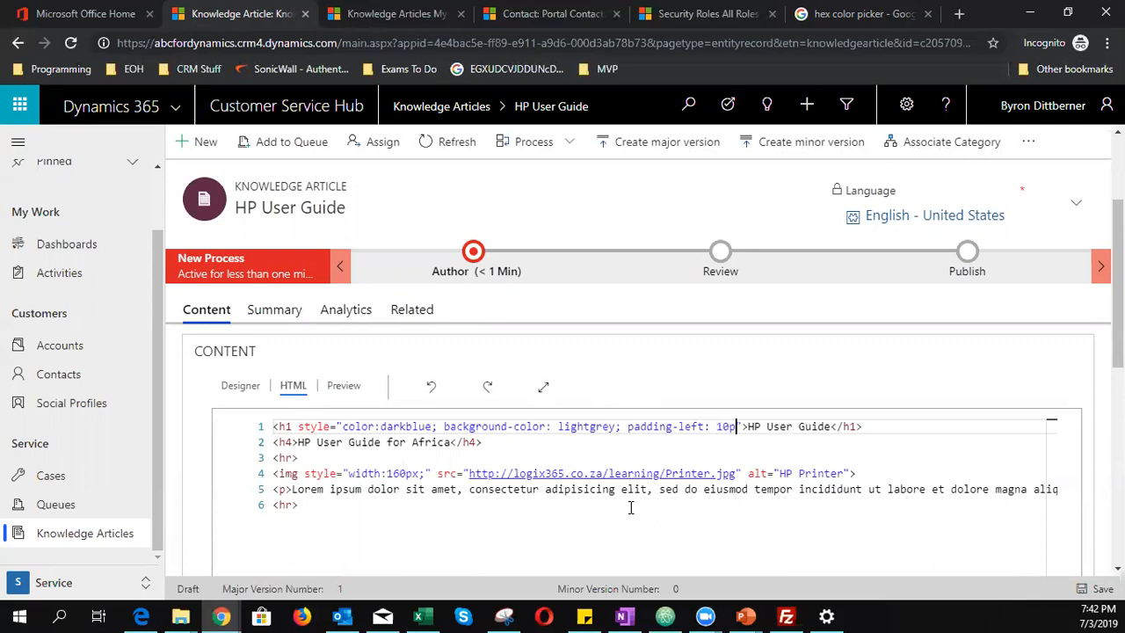
click(1094, 588)
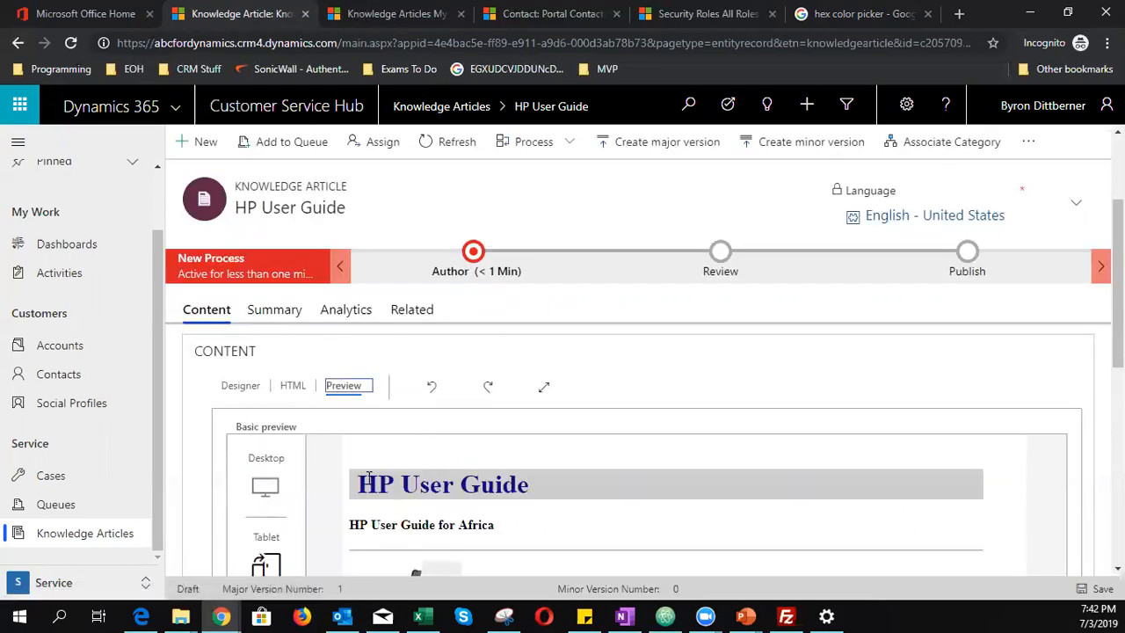
click(293, 387)
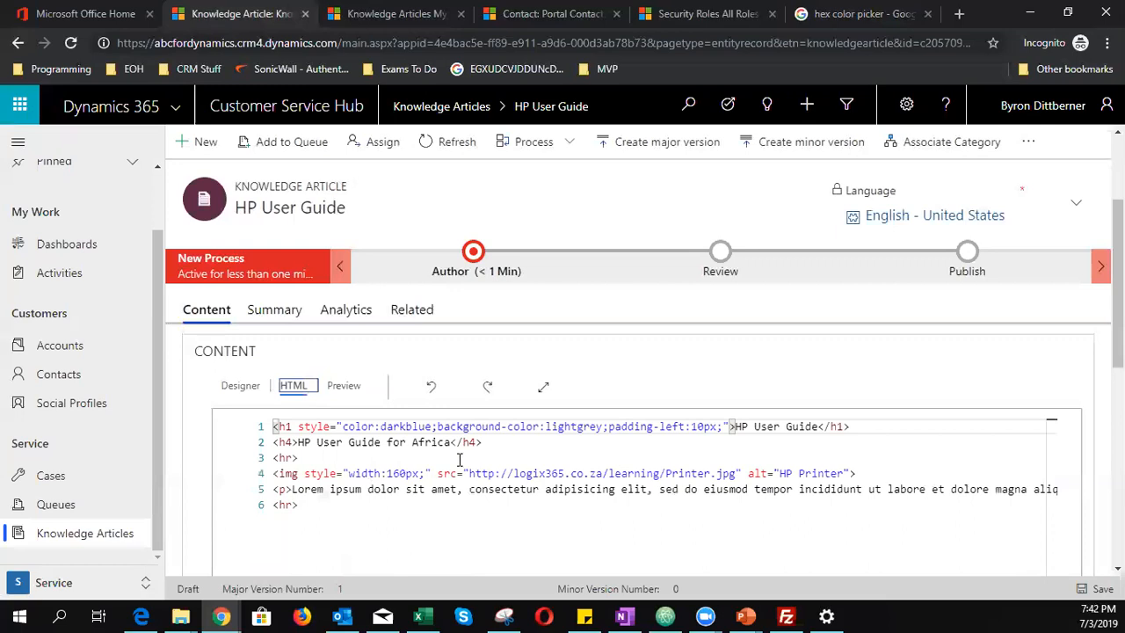
click(723, 426)
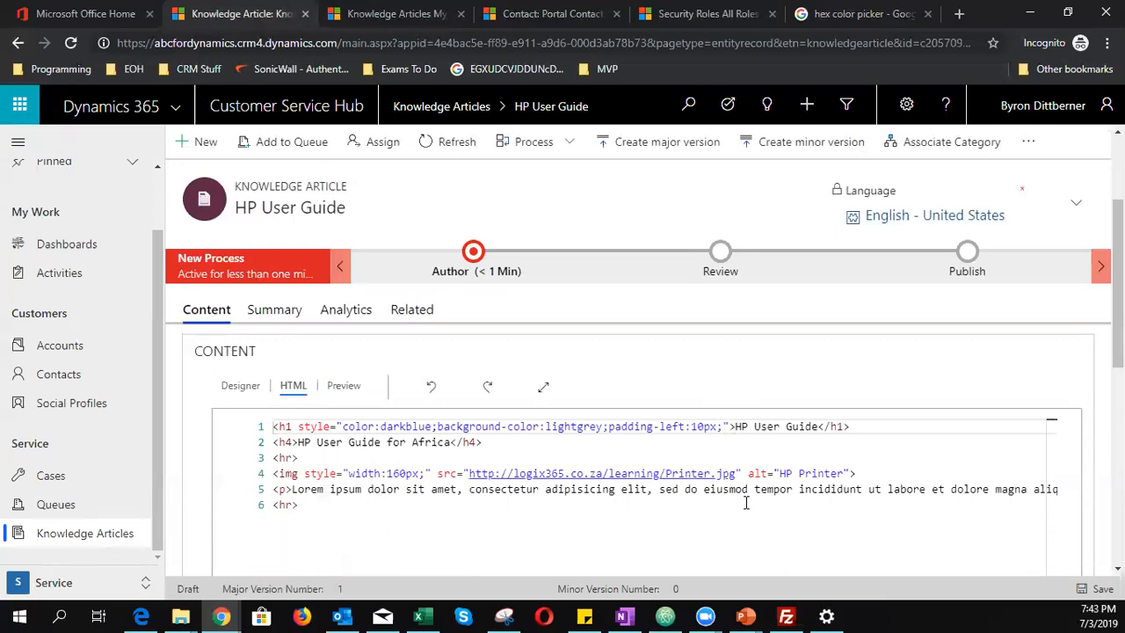
text(padding)
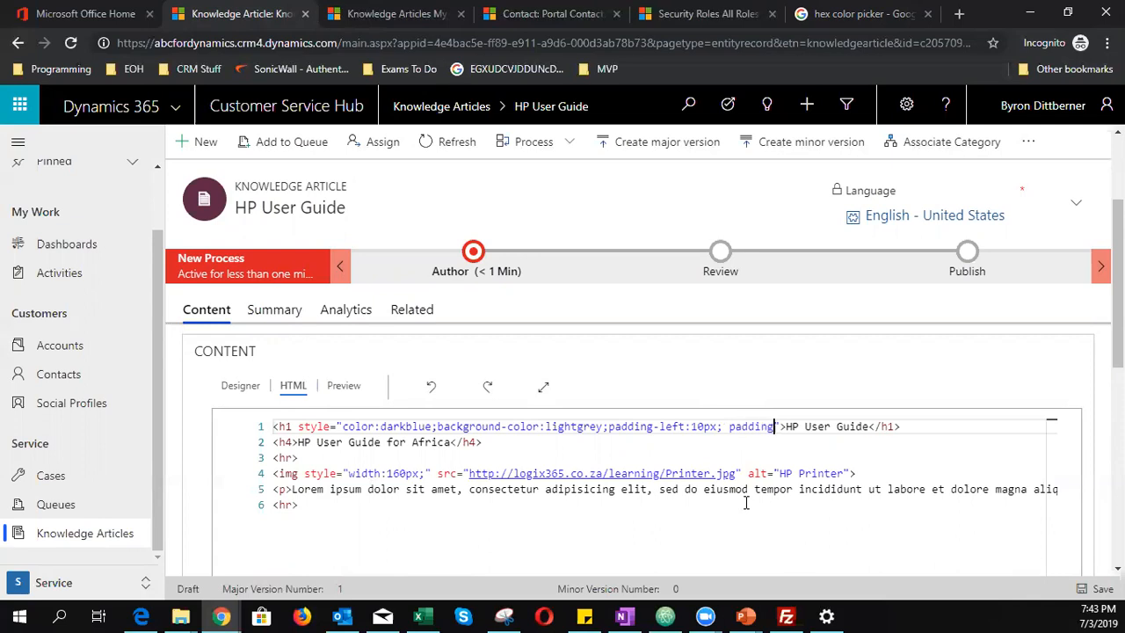
text(-top)
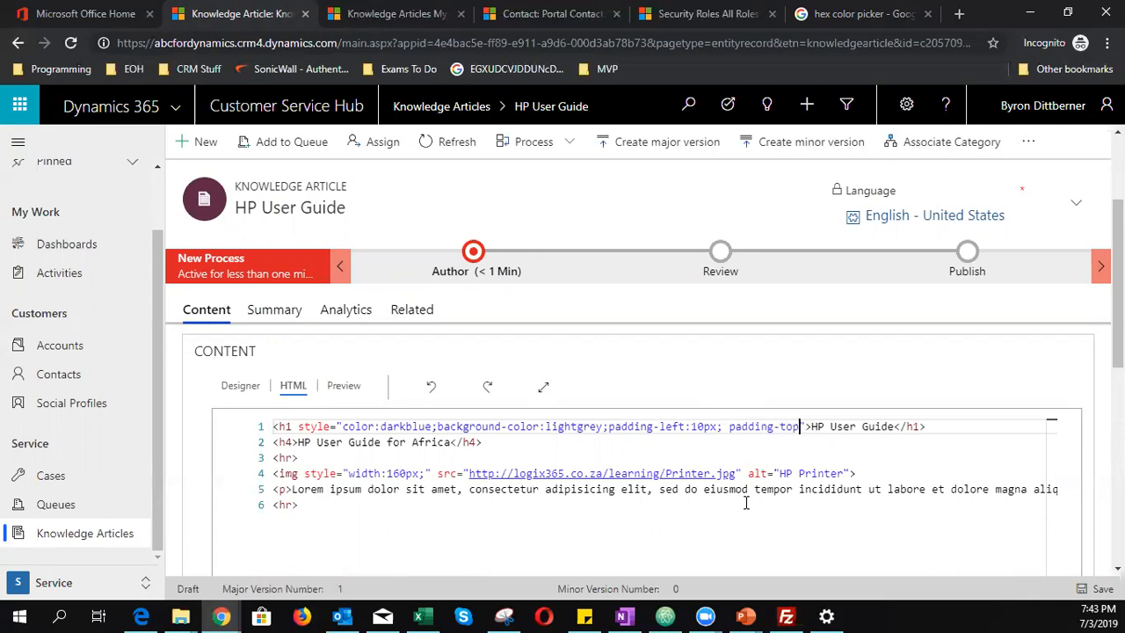
text(: 15px)
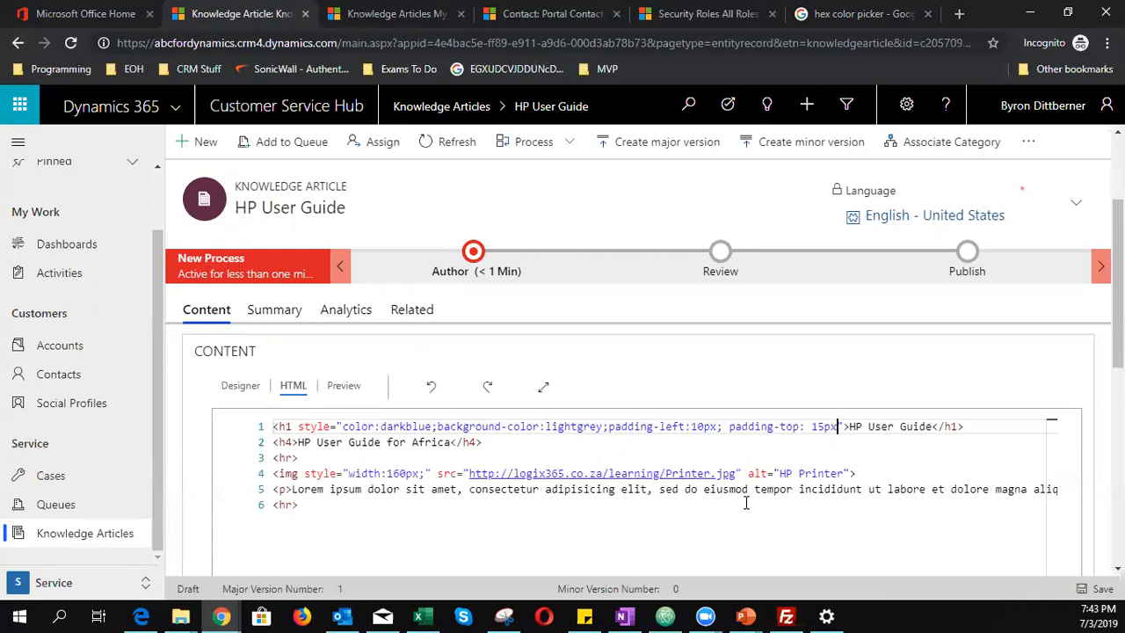
text(; )
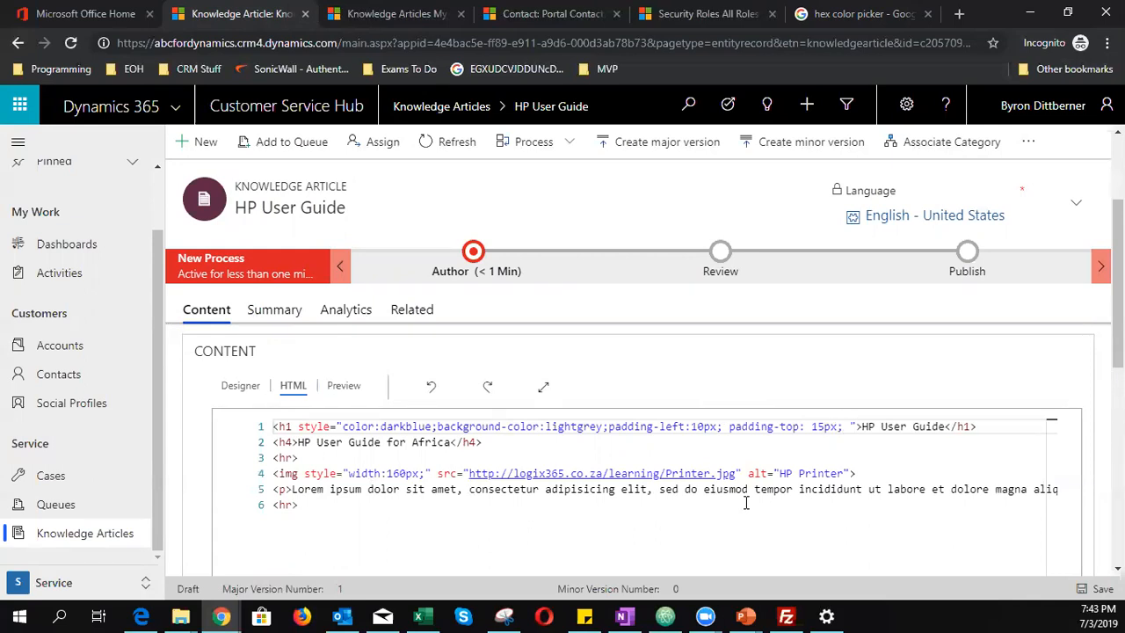
text(padding-b)
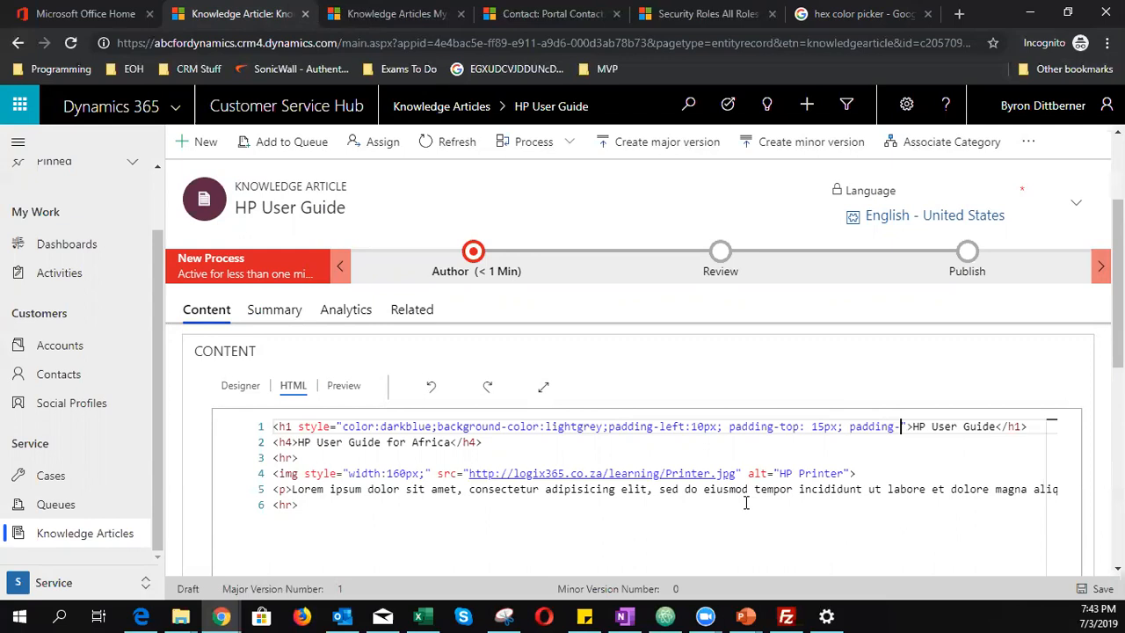
text(ottom: 15px)
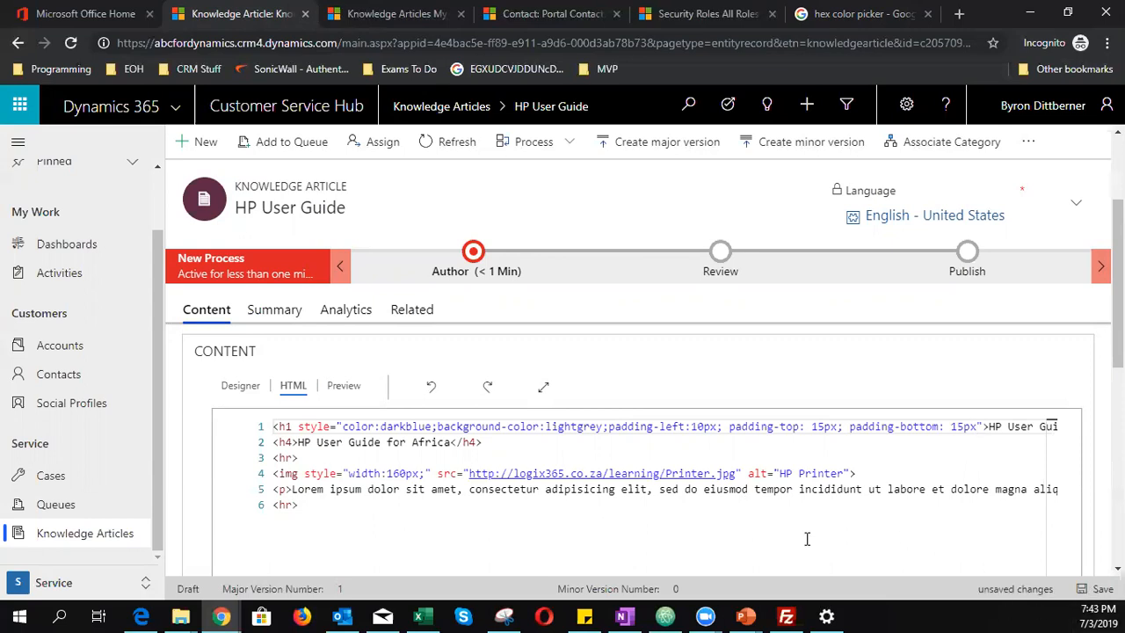
key(ctrl+s)
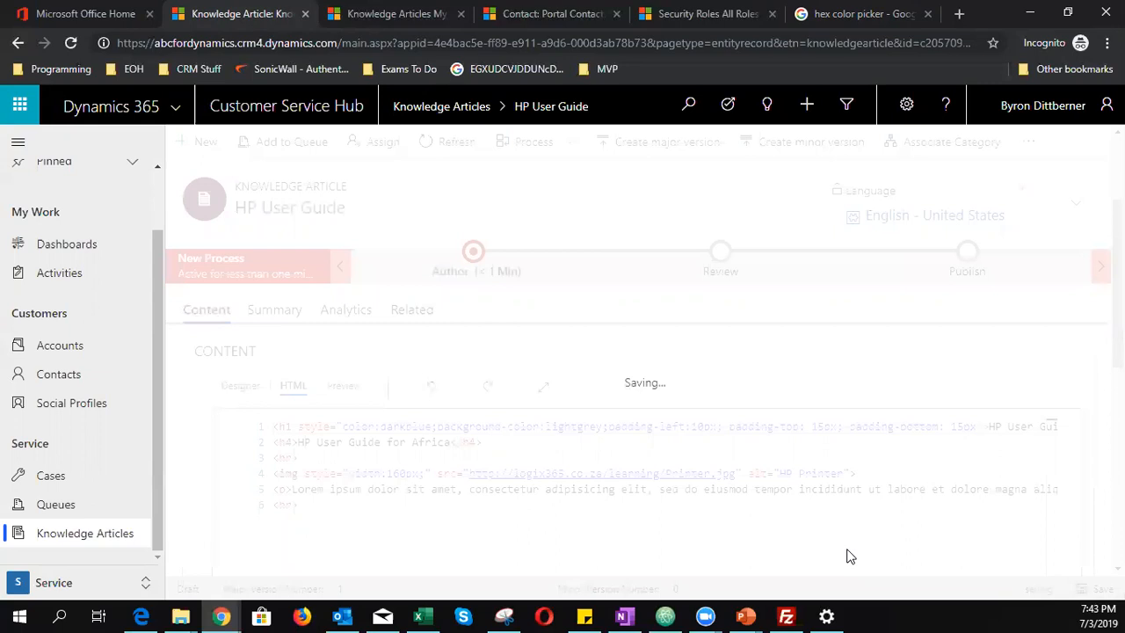
click(344, 385)
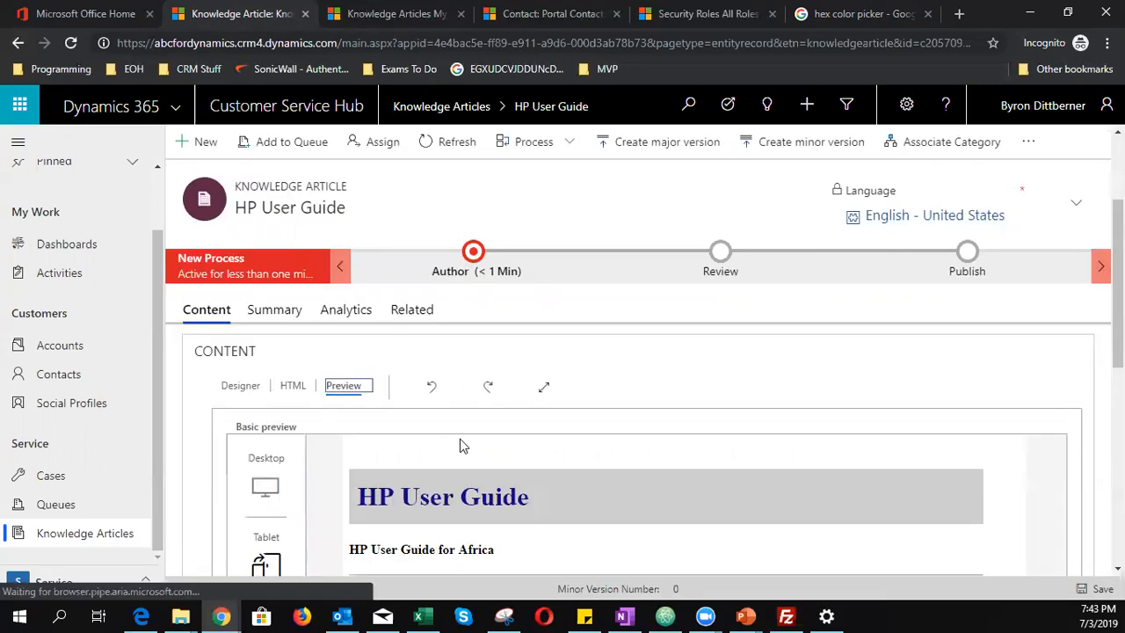
scroll(530, 527, down, 2)
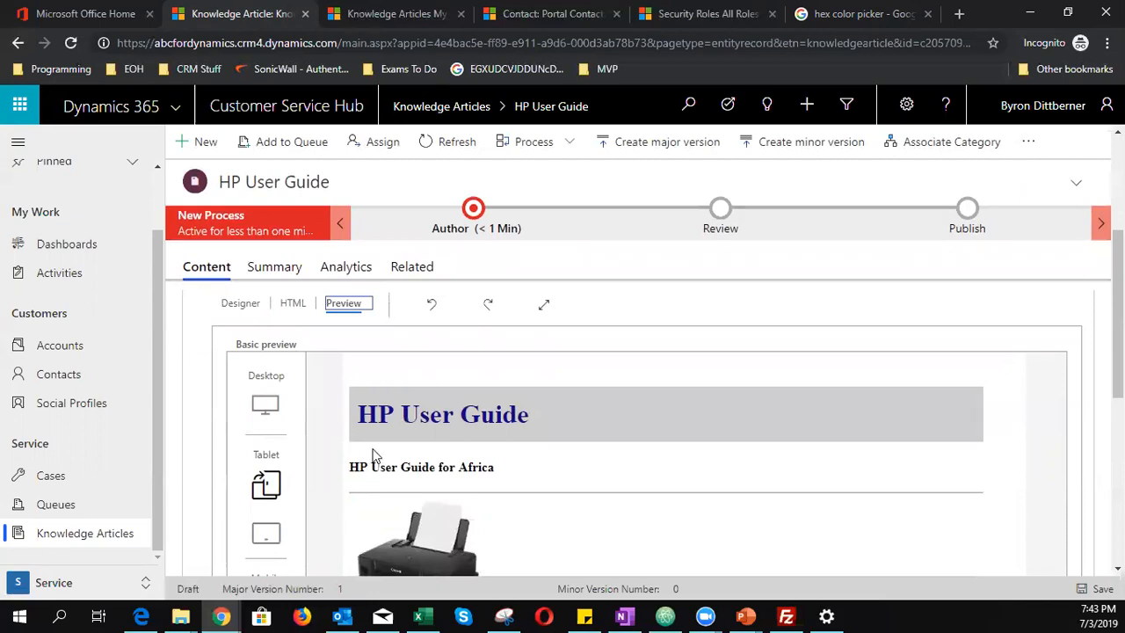
click(294, 304)
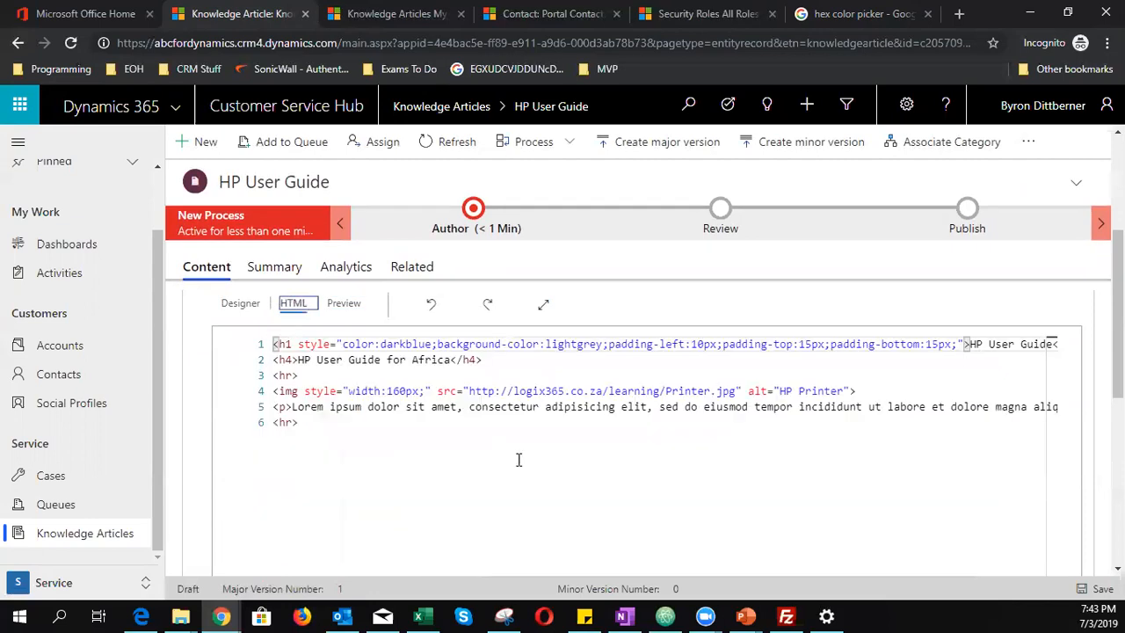
- Add border-radius: 10px; to the heading style and save the article
click(957, 345)
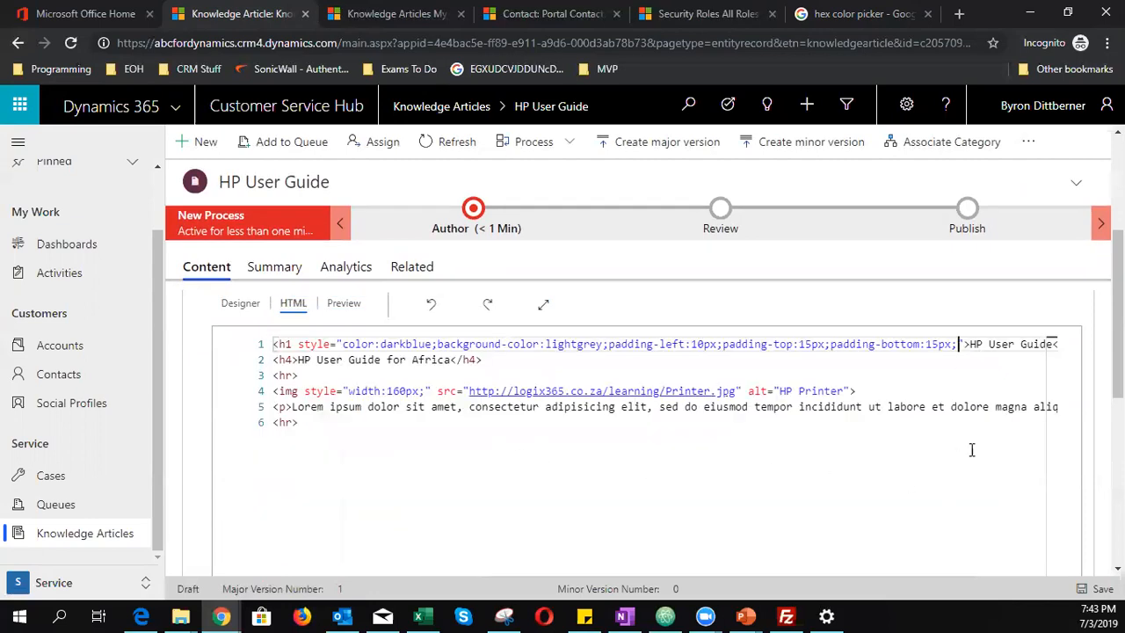
text(border)
text(-radius)
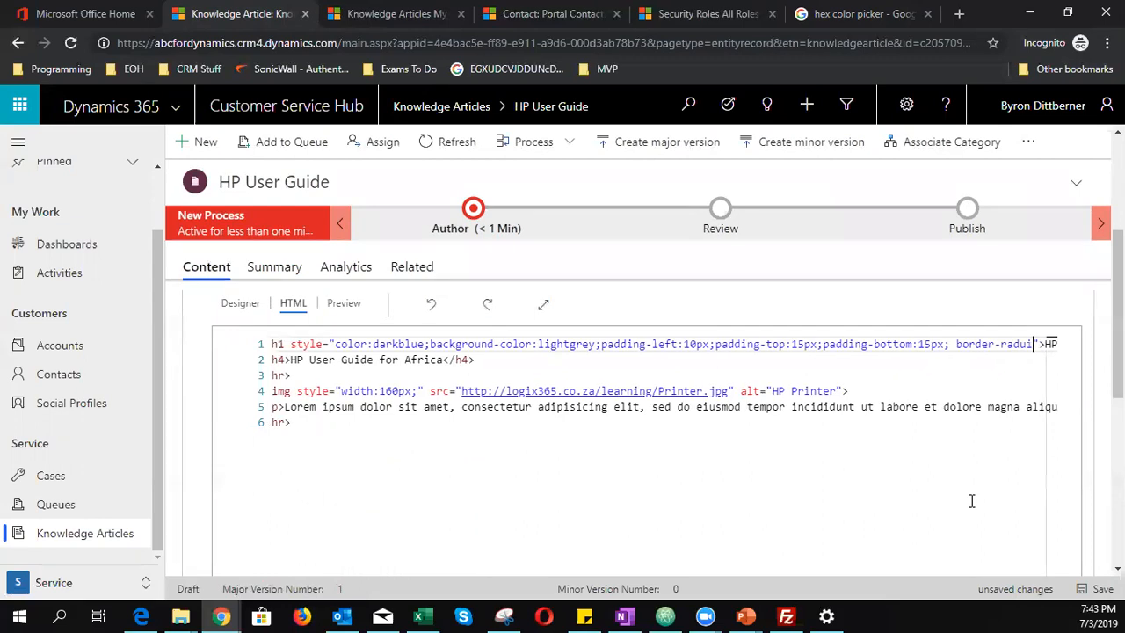
key(BackSpace)
key(BackSpace)
key(BackSpace)
text(ius: )
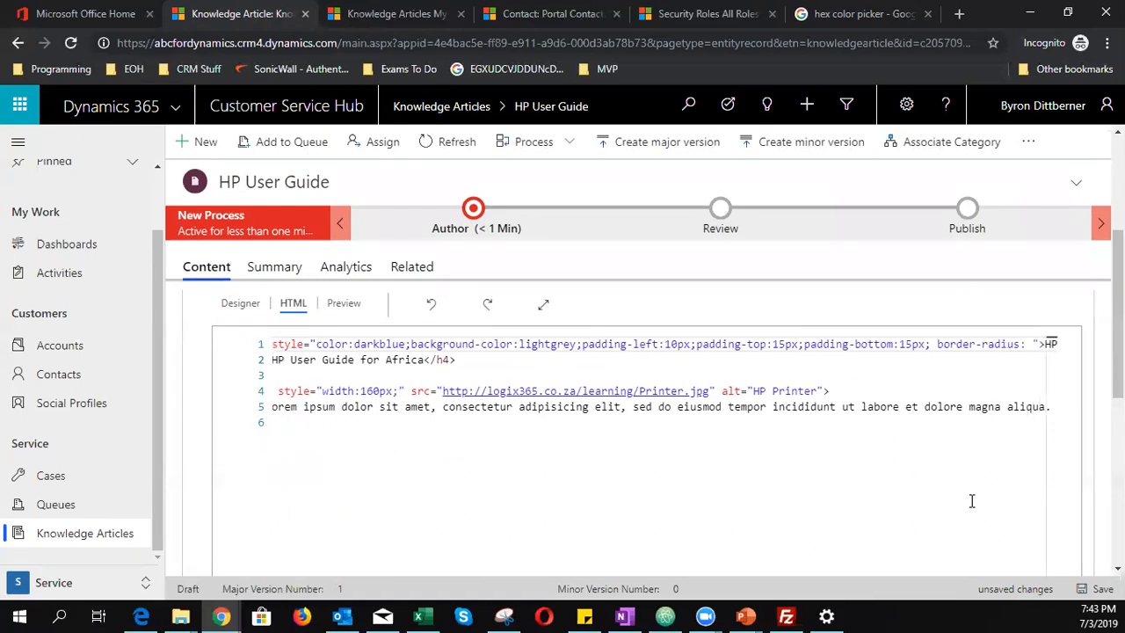
text(5)
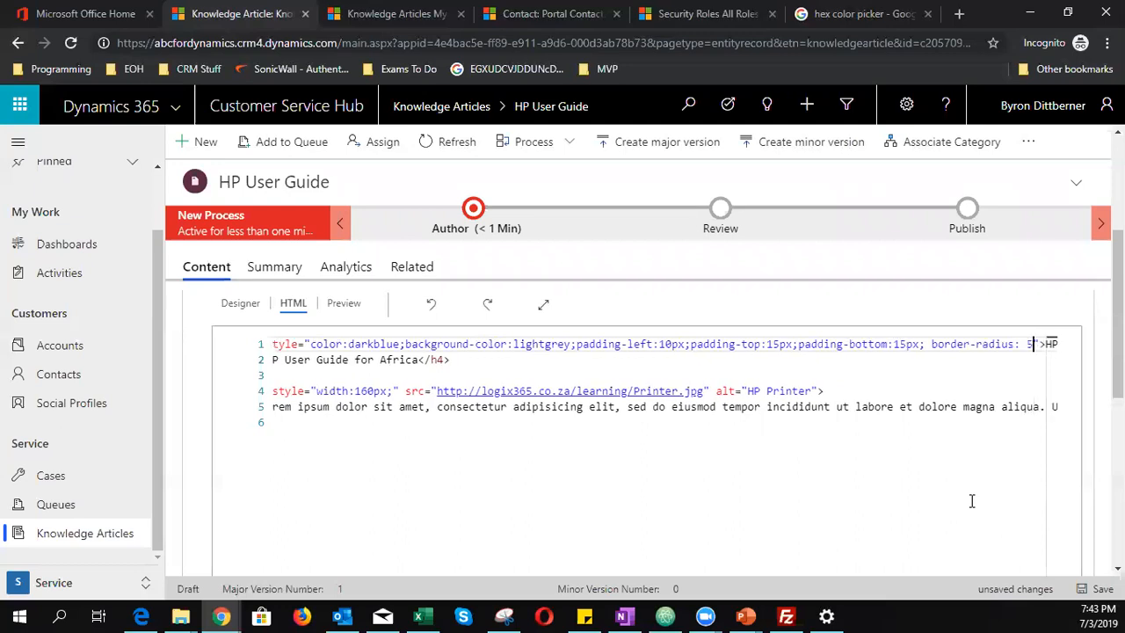
key(BackSpace)
text(10px)
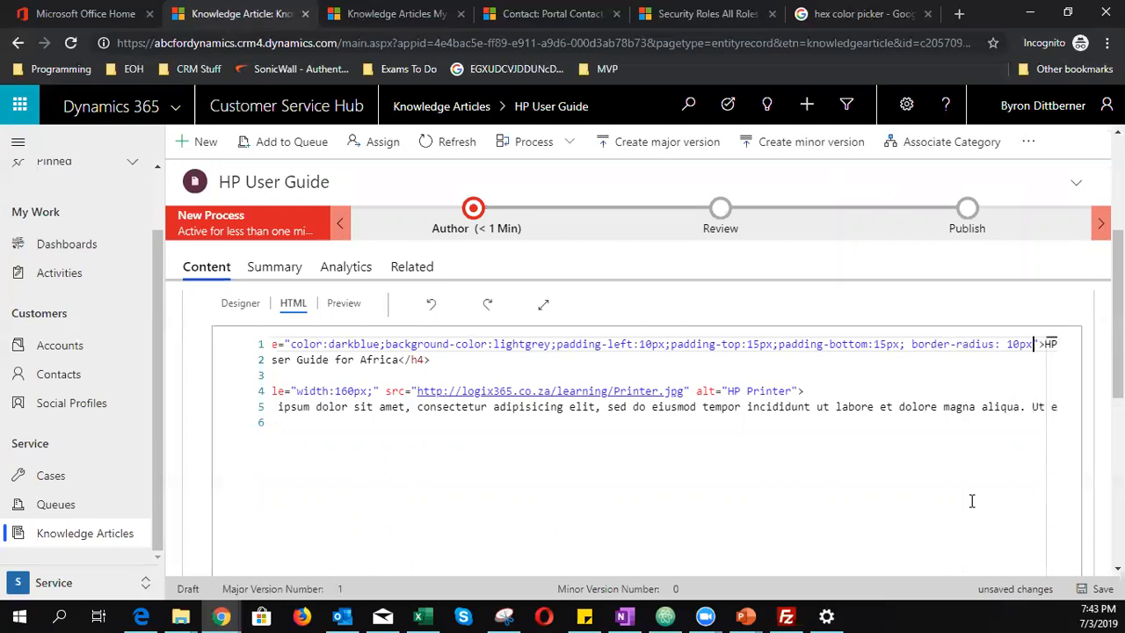
text(;)
click(1094, 588)
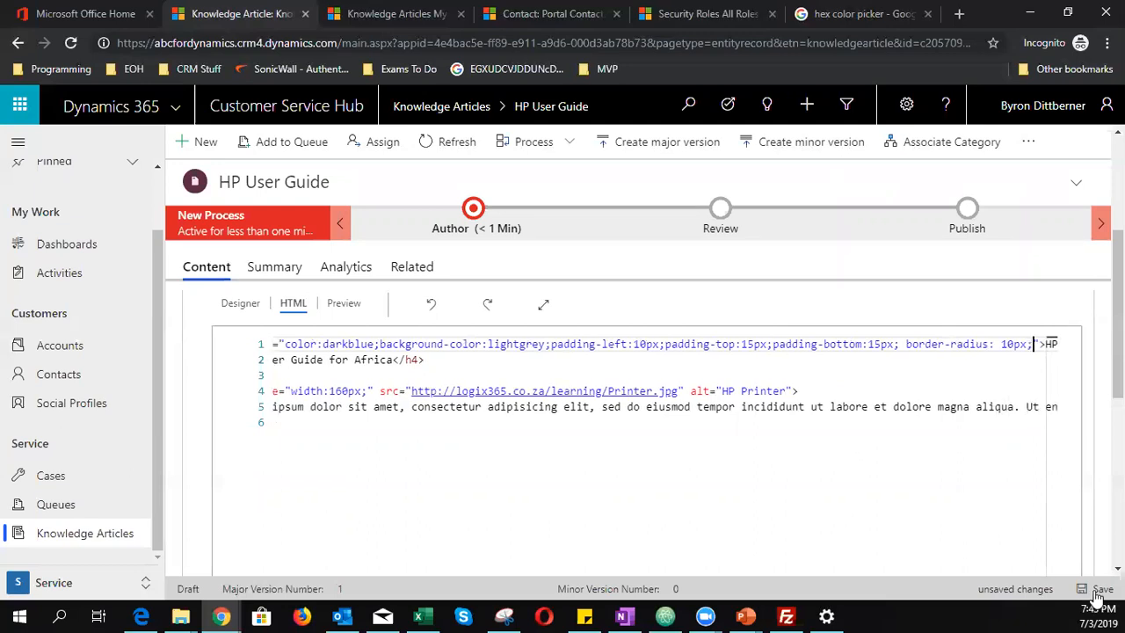
- Preview the rounded grey title banner in desktop and mobile layouts
click(352, 304)
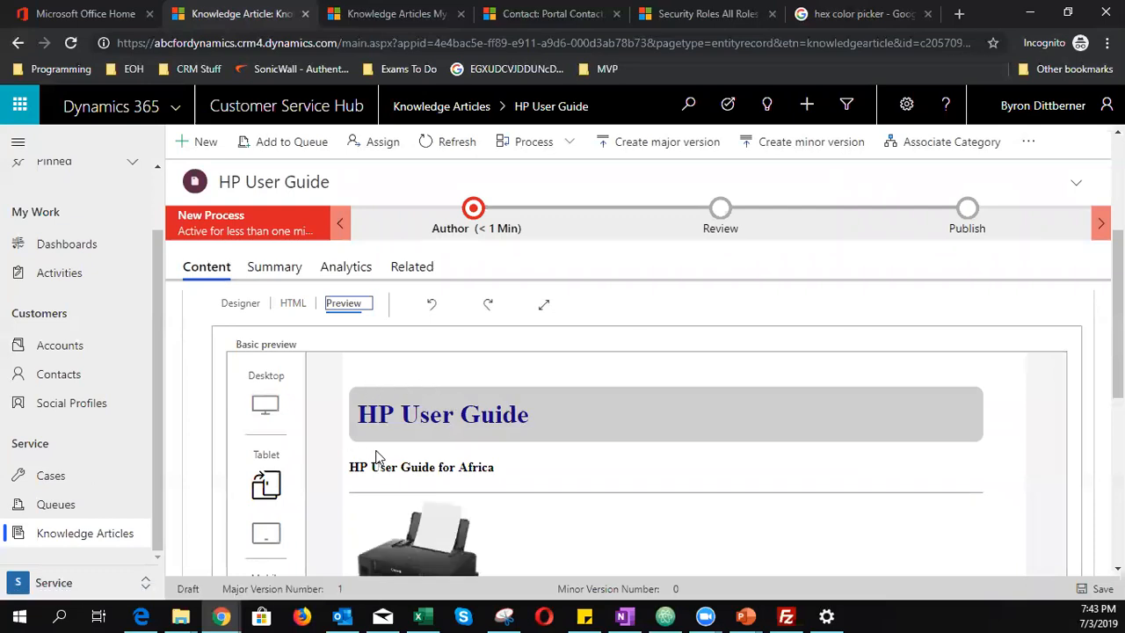
scroll(565, 475, down, 2)
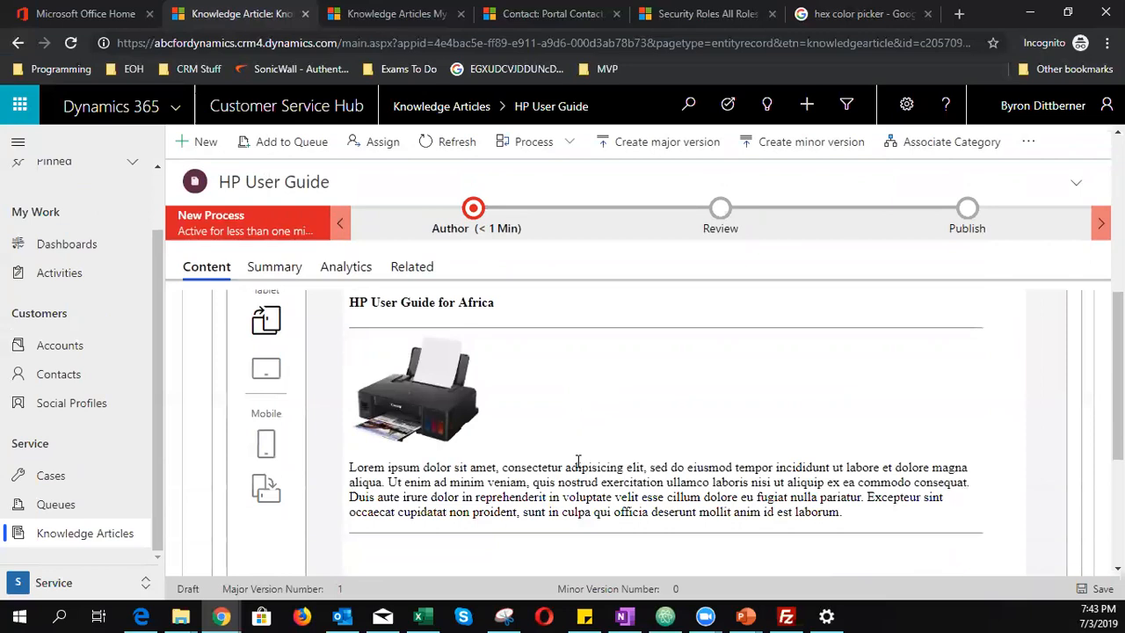
click(272, 450)
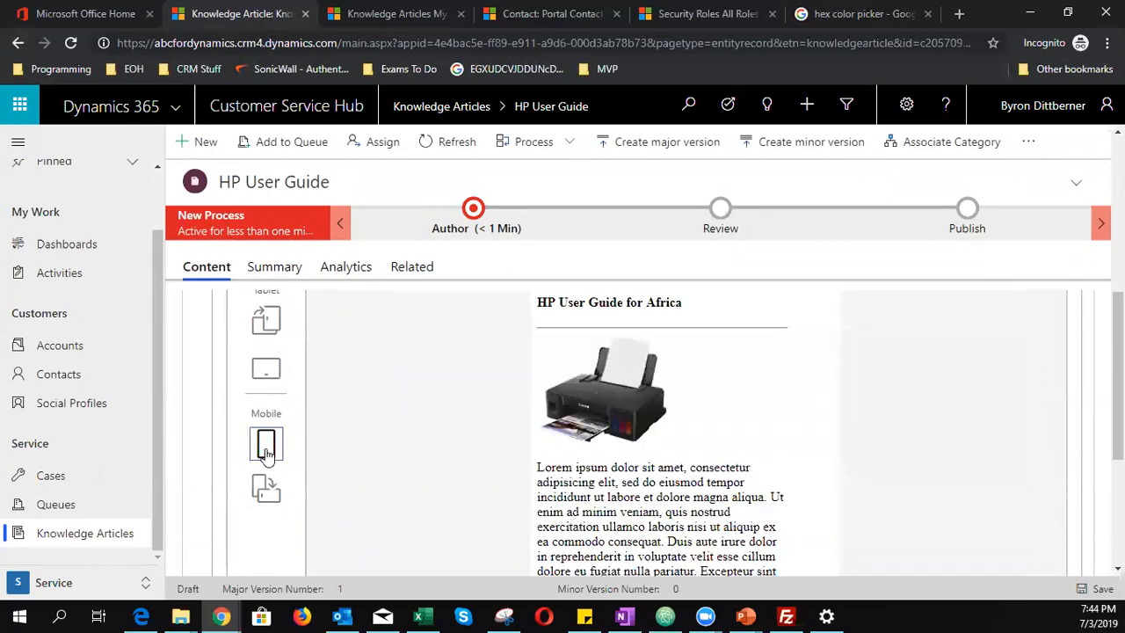
scroll(679, 522, up, 3)
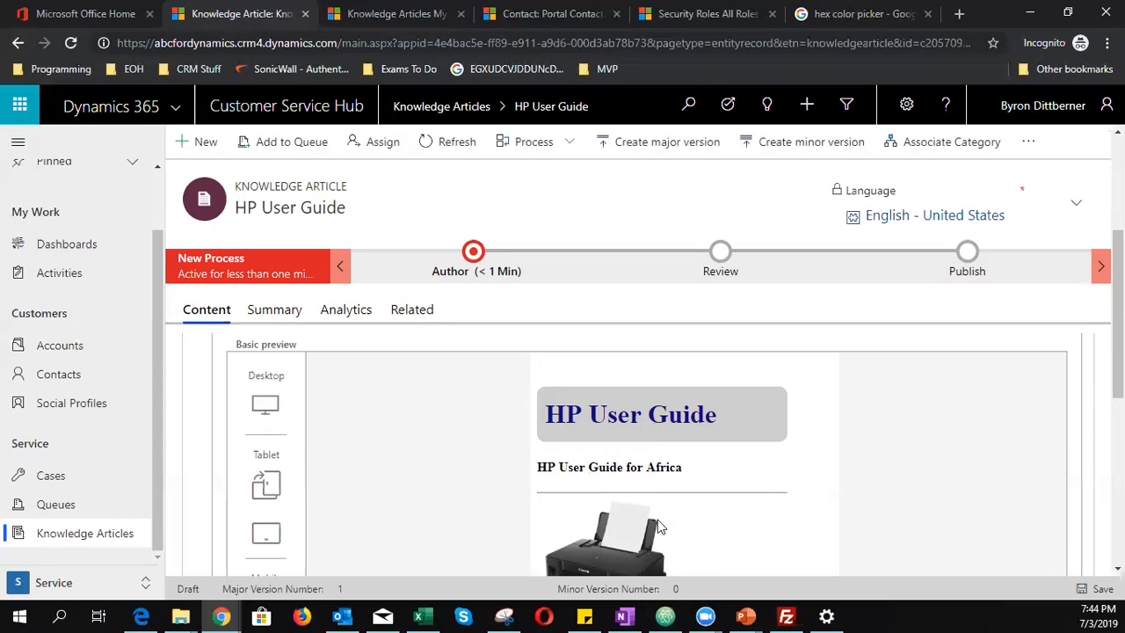
scroll(659, 526, down, 5)
scroll(657, 507, up, 5)
scroll(633, 470, down, 4)
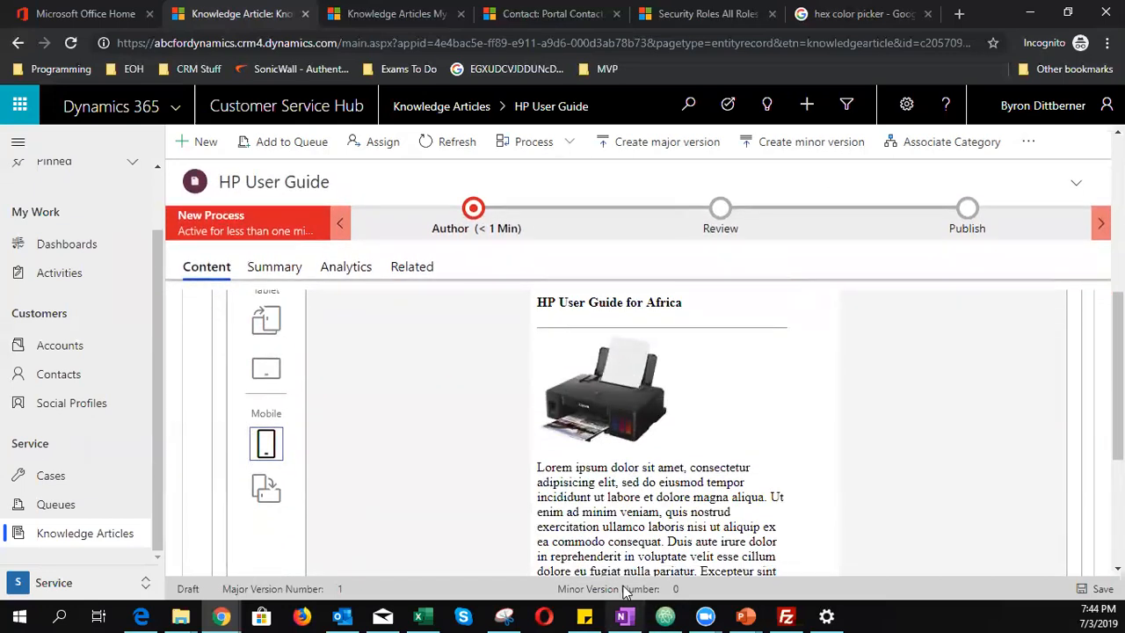
scroll(617, 531, down, 2)
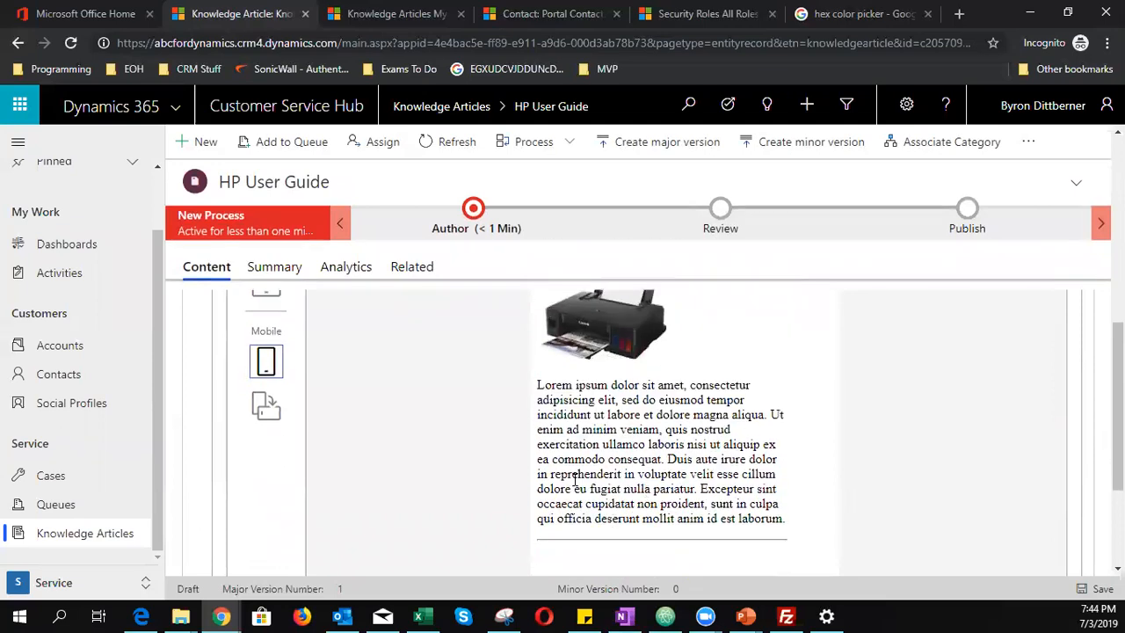
scroll(787, 519, up, 5)
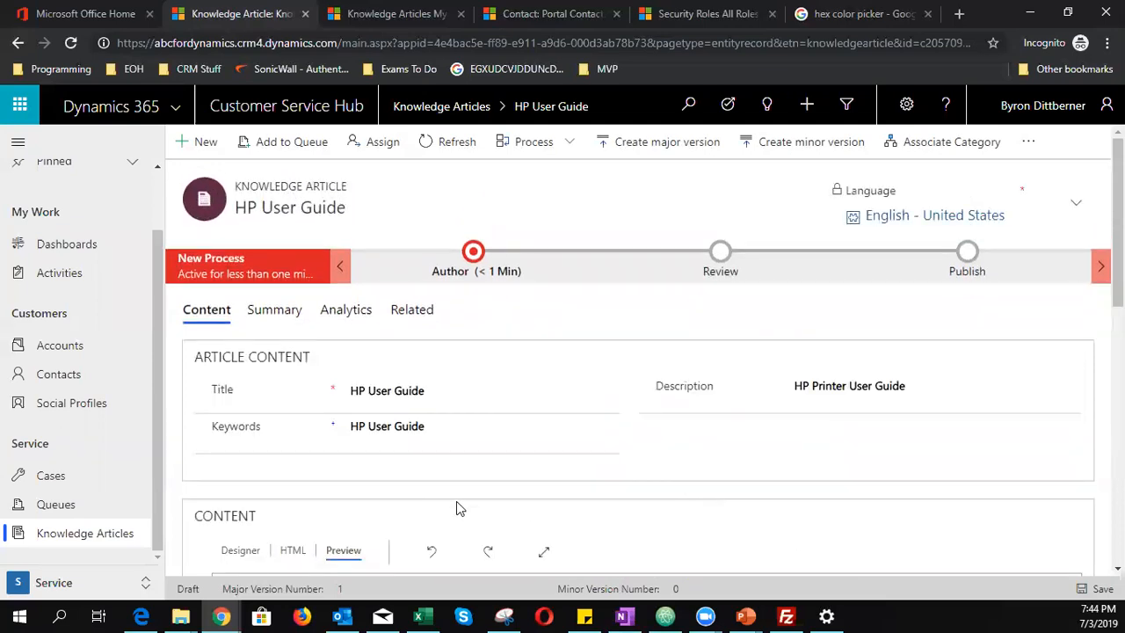
scroll(456, 508, down, 6)
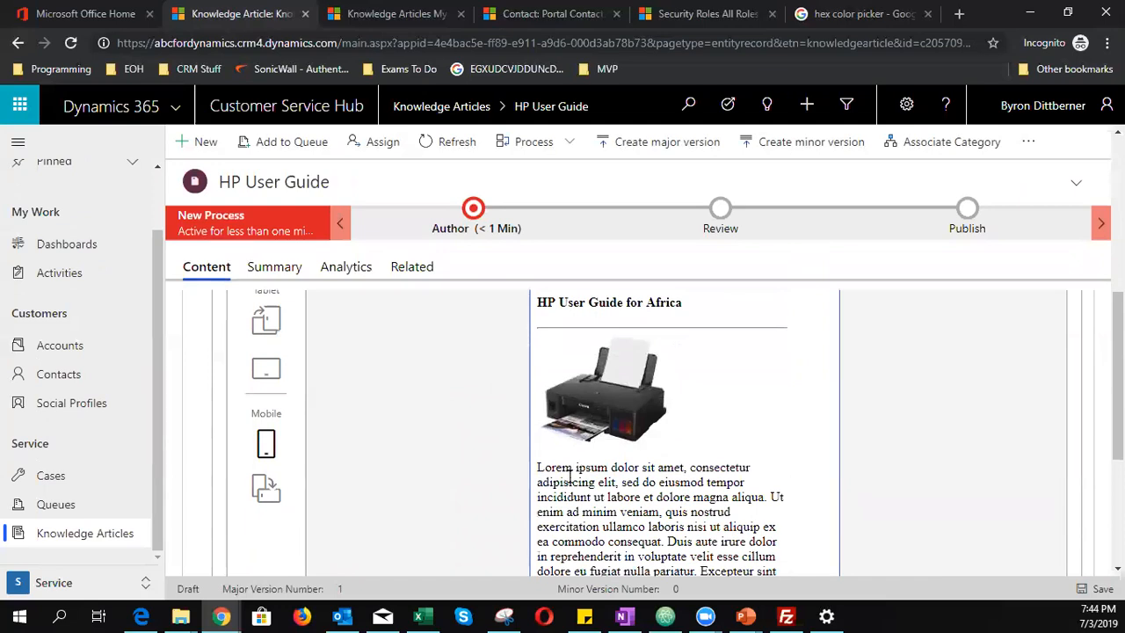
drag(538, 466, 747, 539)
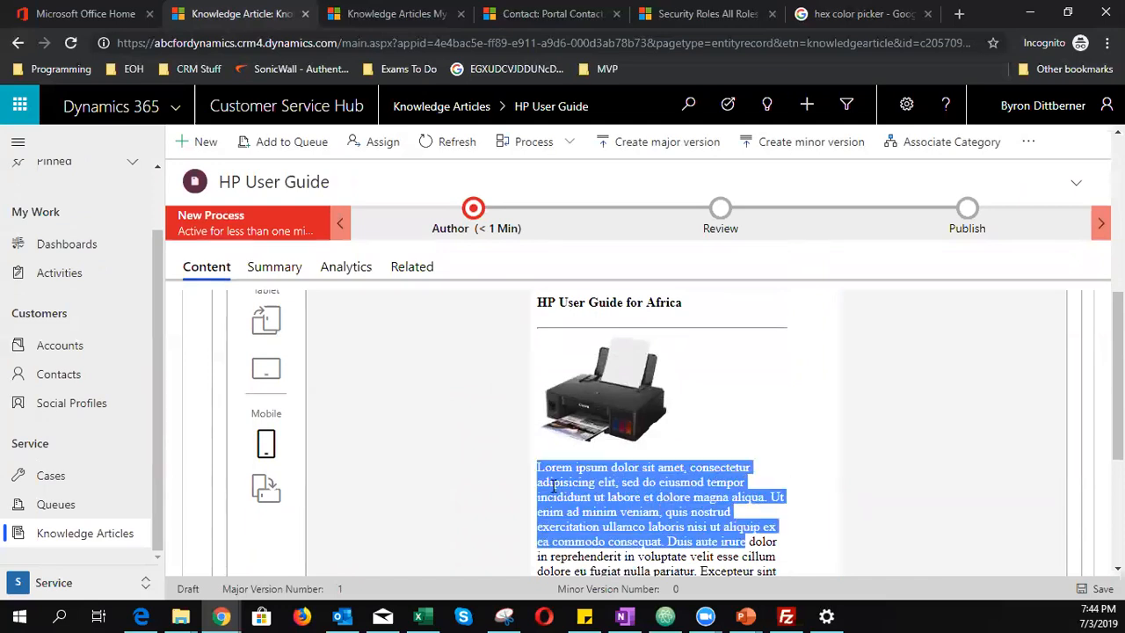
scroll(415, 479, up, 5)
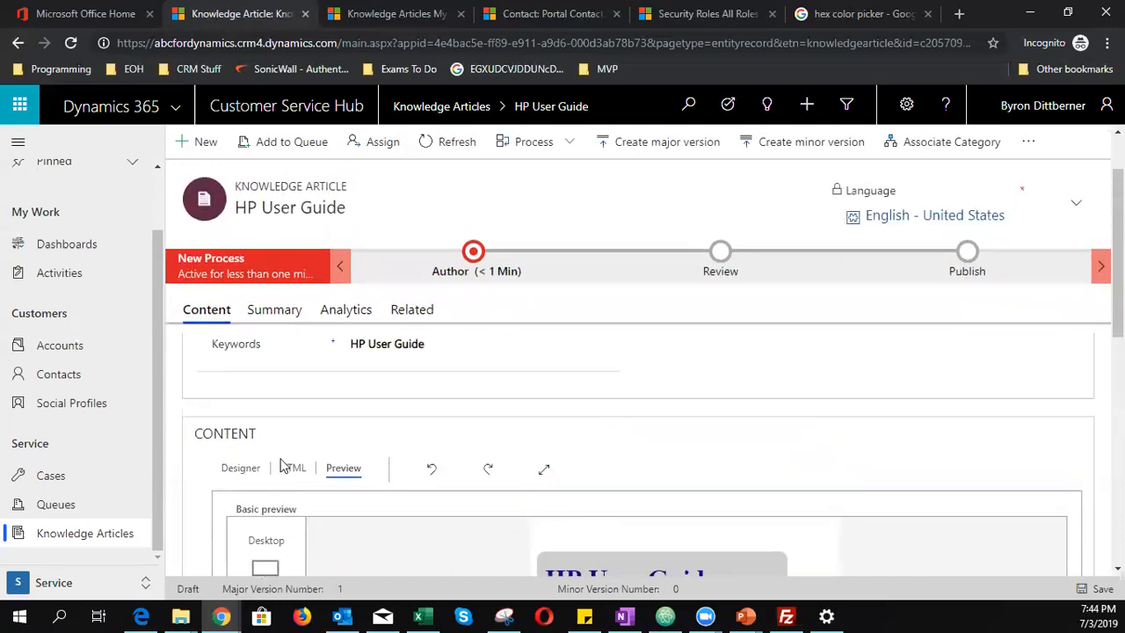
click(292, 468)
scroll(606, 405, down, 3)
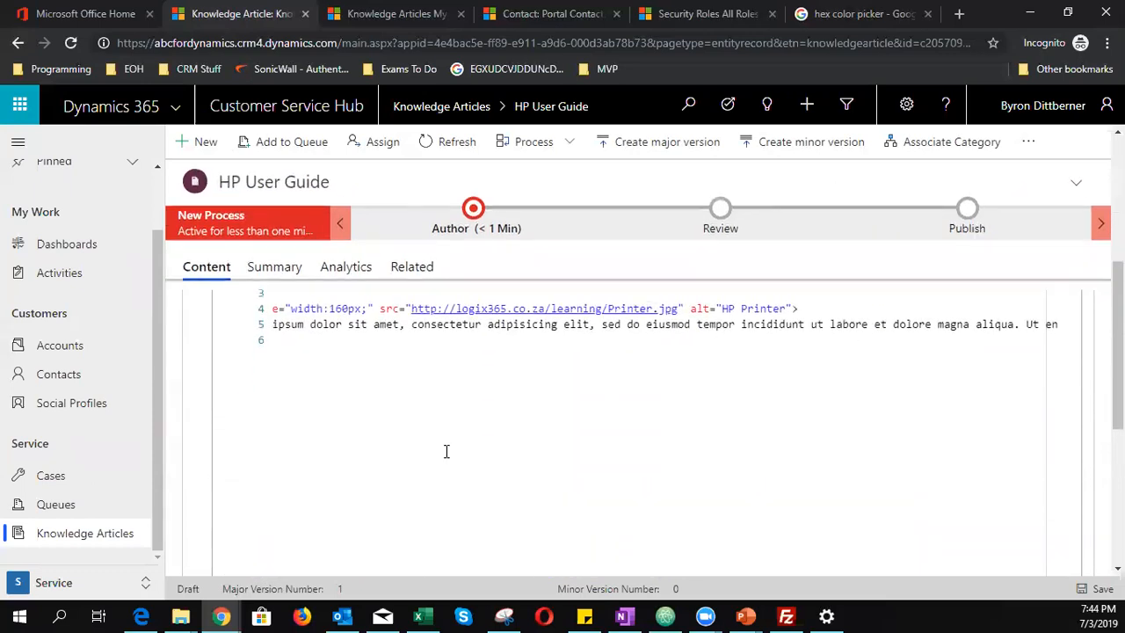
- Add an <hr> at the end and 'font-family; helvetica;' to the image style, then save
click(407, 477)
text(<hr>)
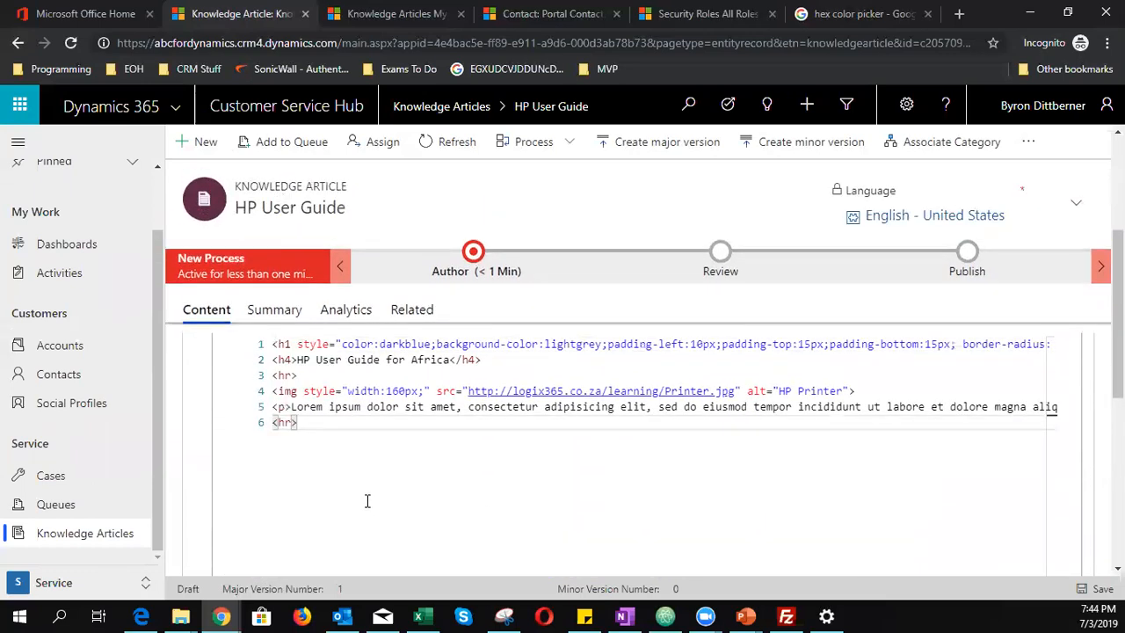
click(427, 390)
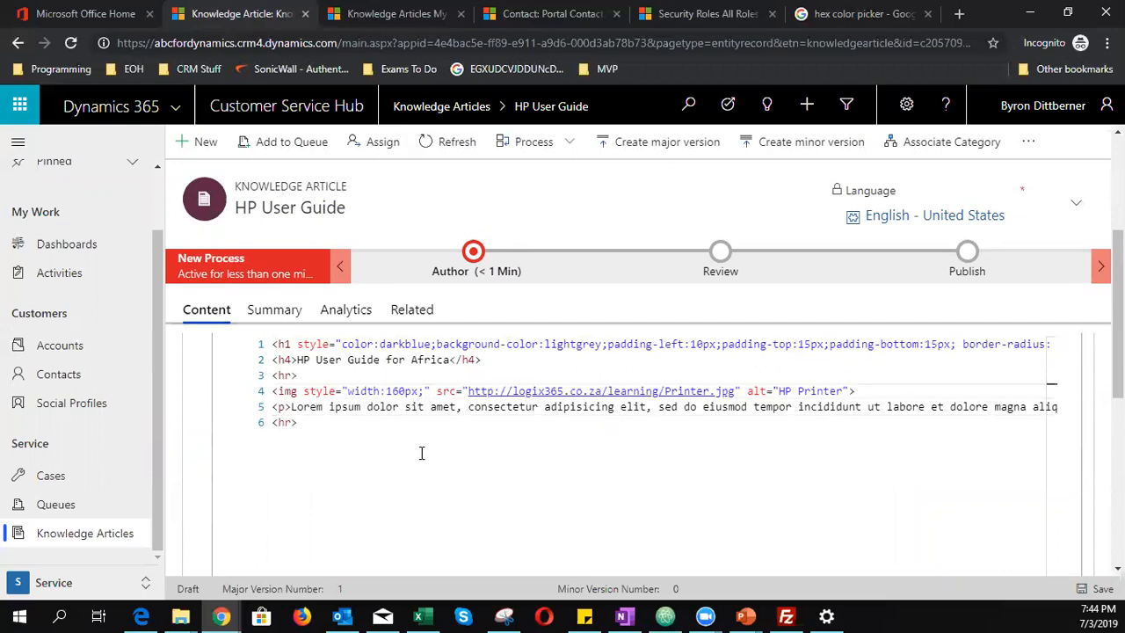
text(font-)
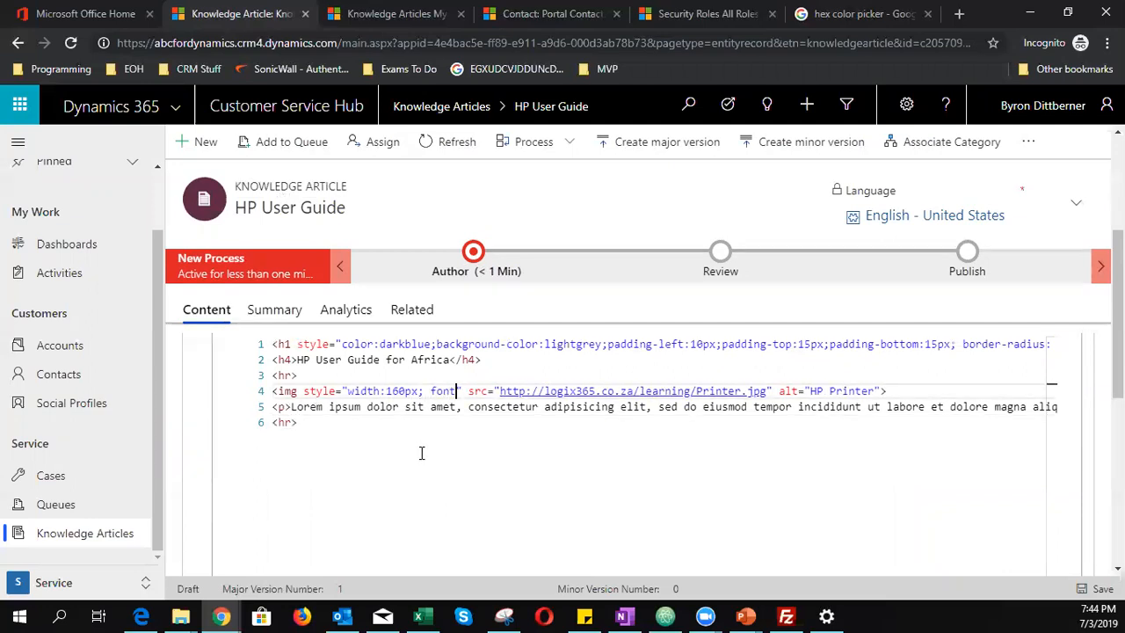
text(family; )
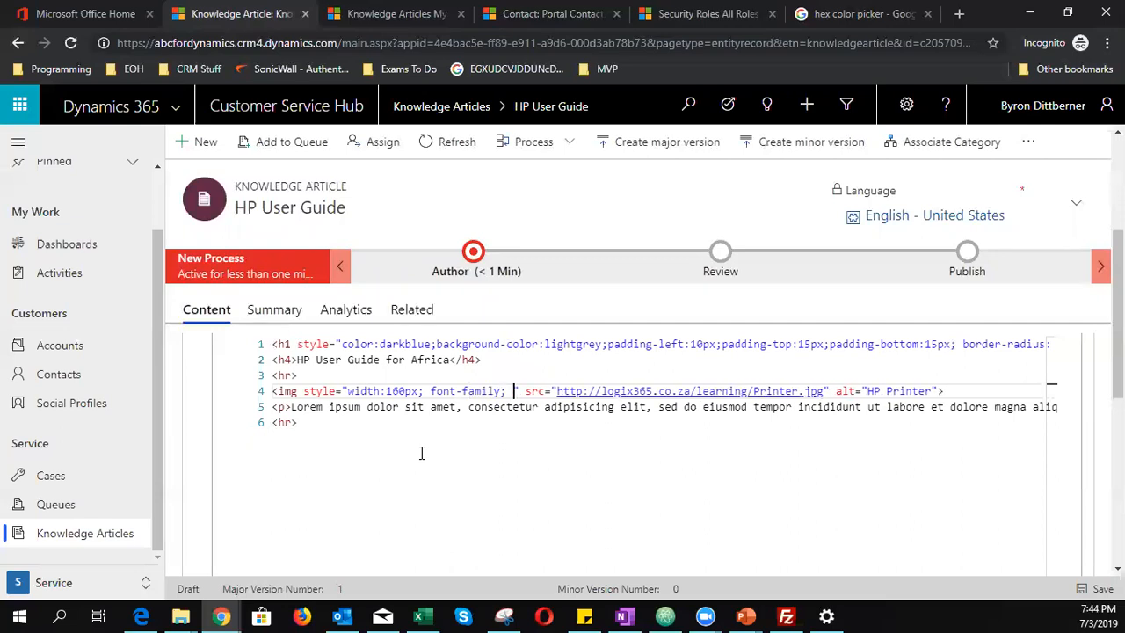
text(helvetica)
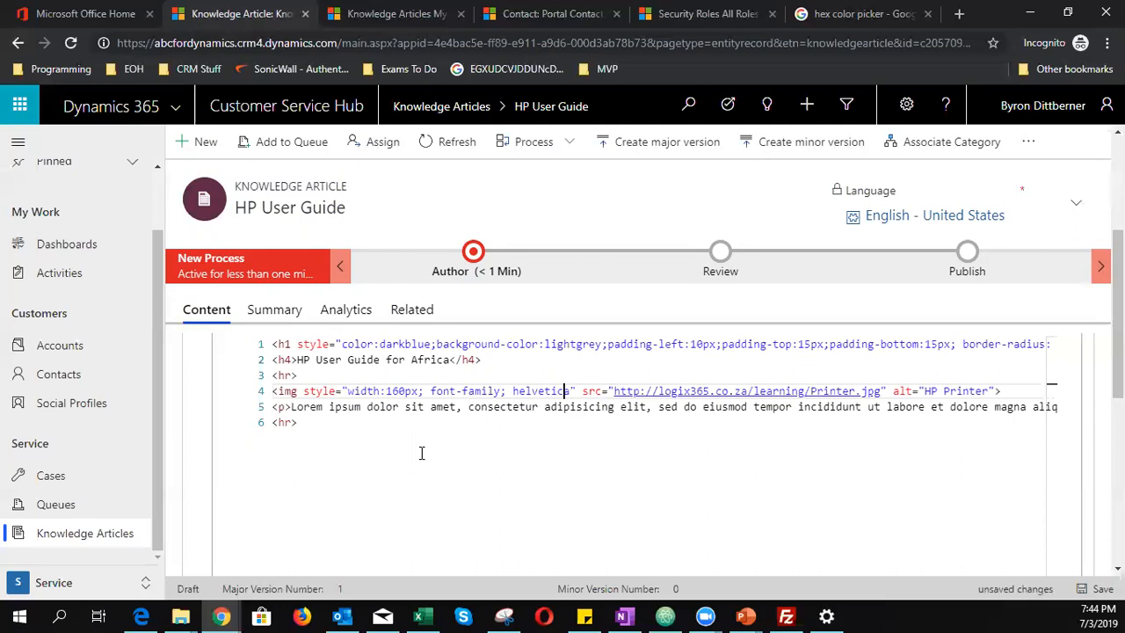
key(Left)
key(Left)
key(Left)
key(Left)
text(;)
click(1096, 588)
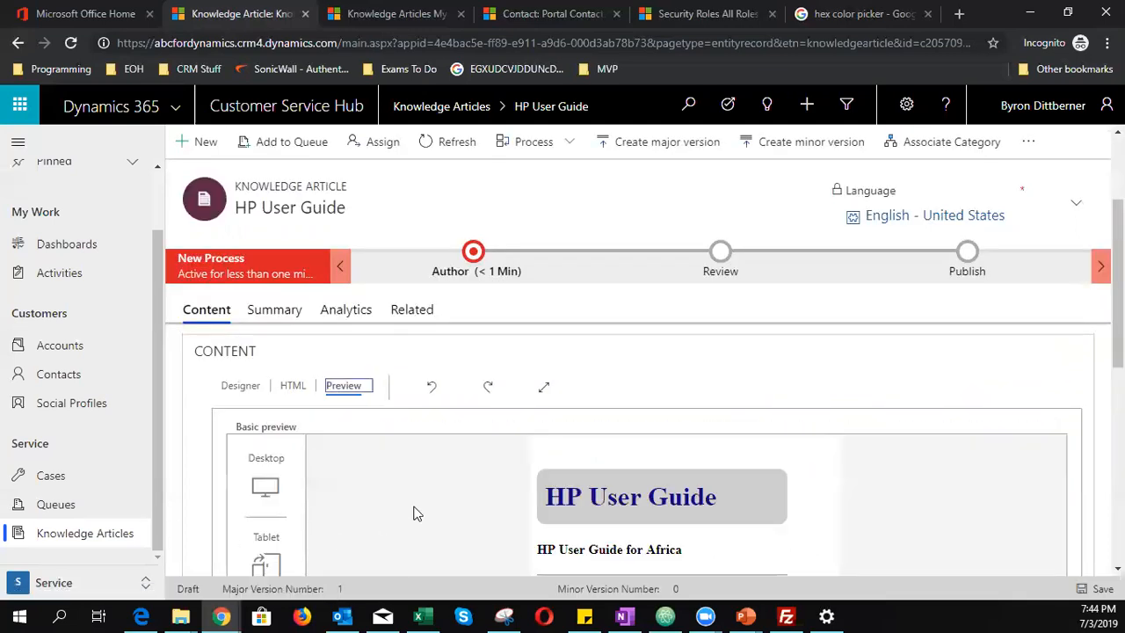
- Scroll through the preview, then switch to the Security Roles page
scroll(415, 512, down, 4)
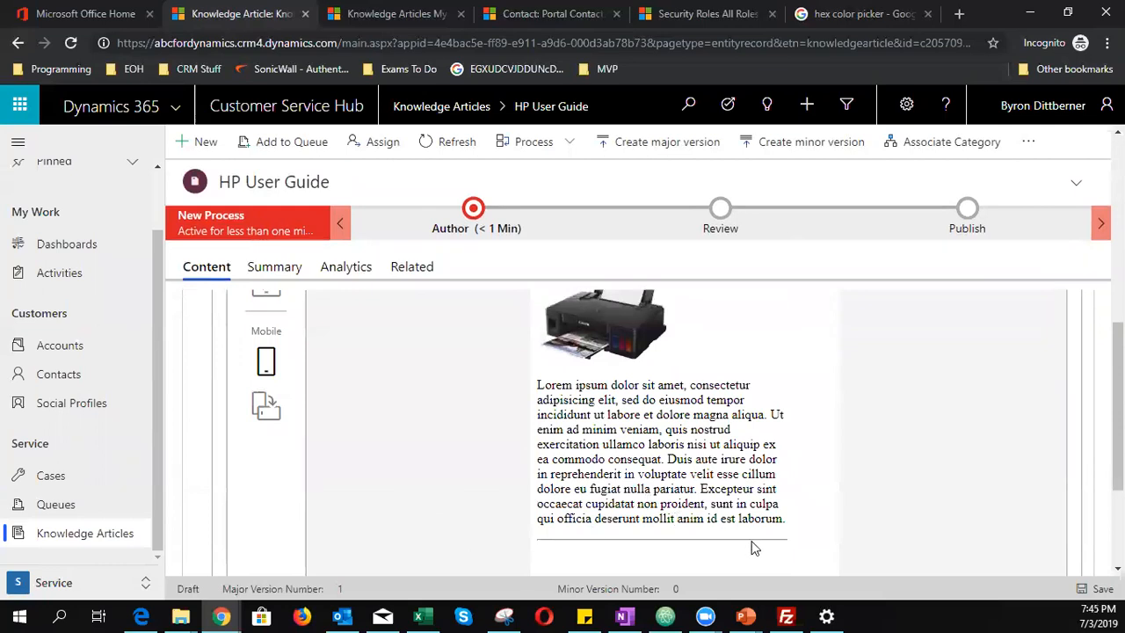
drag(789, 525, 519, 384)
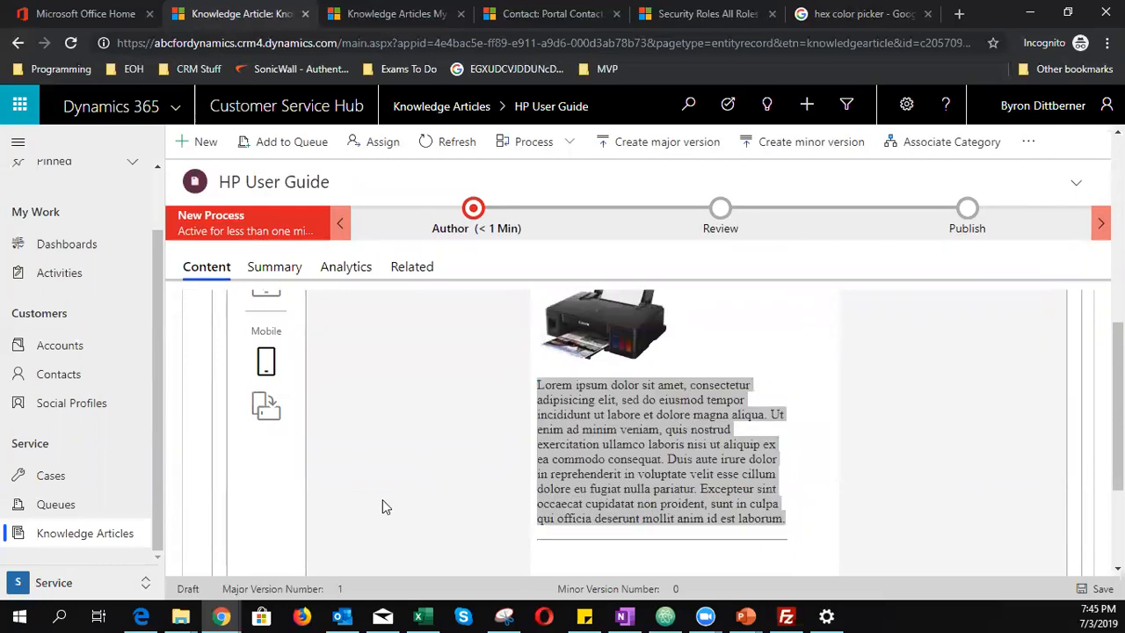
scroll(449, 463, up, 5)
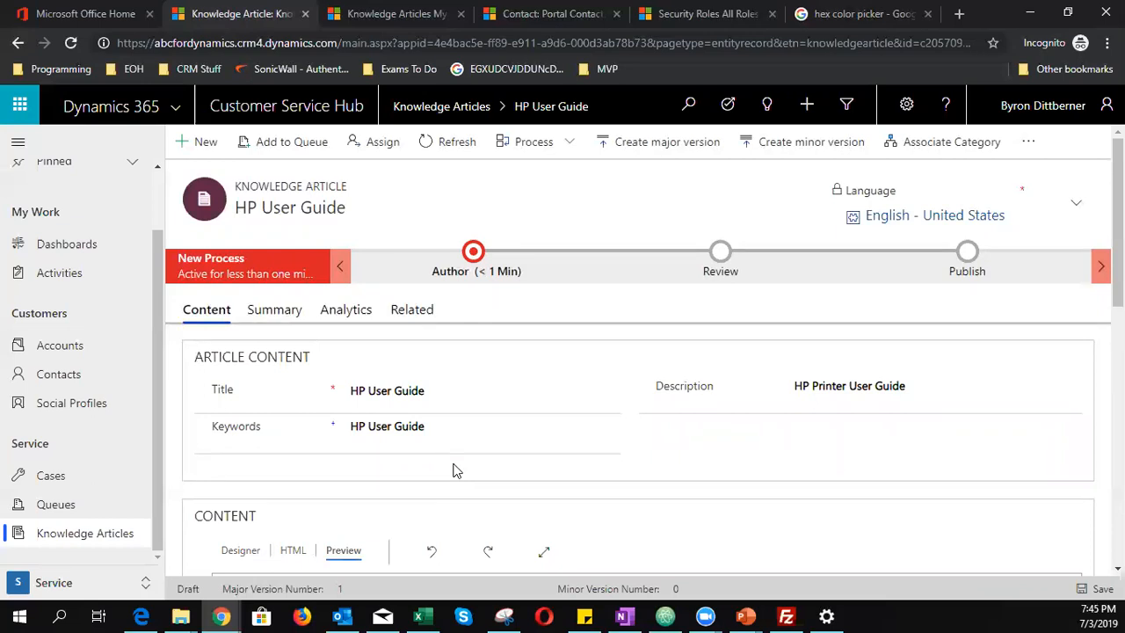
click(708, 15)
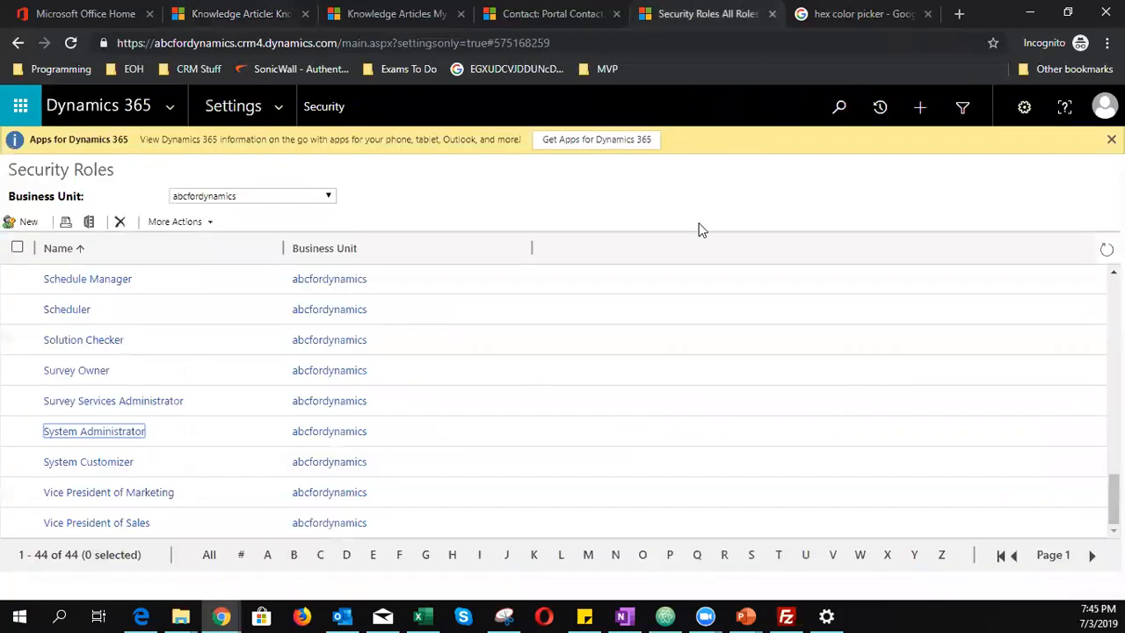
- Go from the HP User Guide article to Advanced Settings through the gear menu
double_click(988, 26)
click(264, 53)
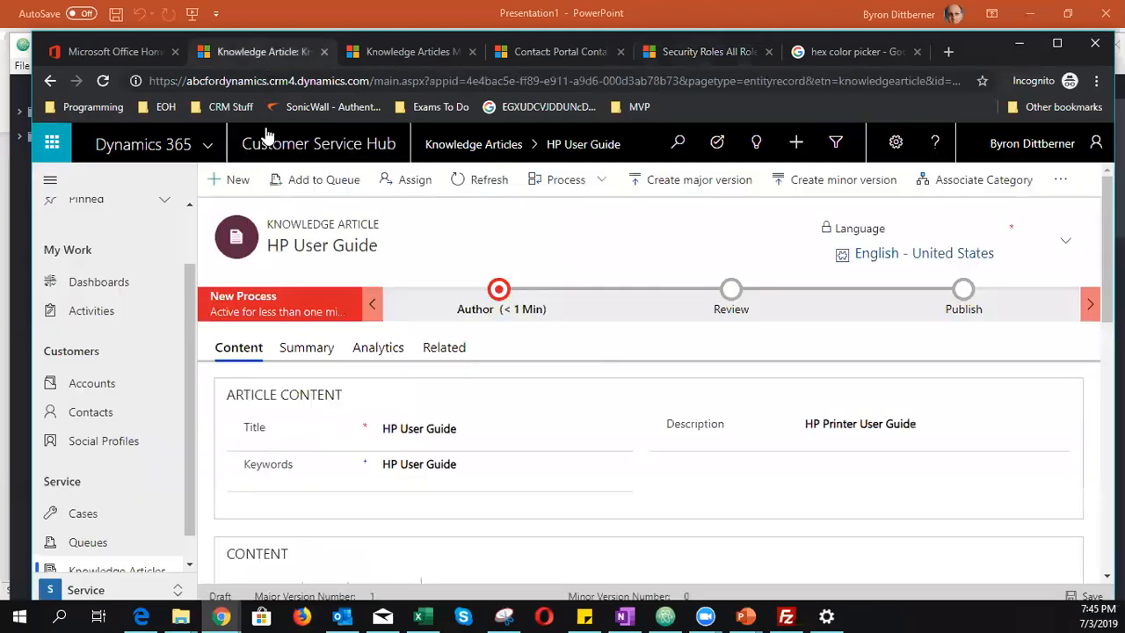
click(396, 52)
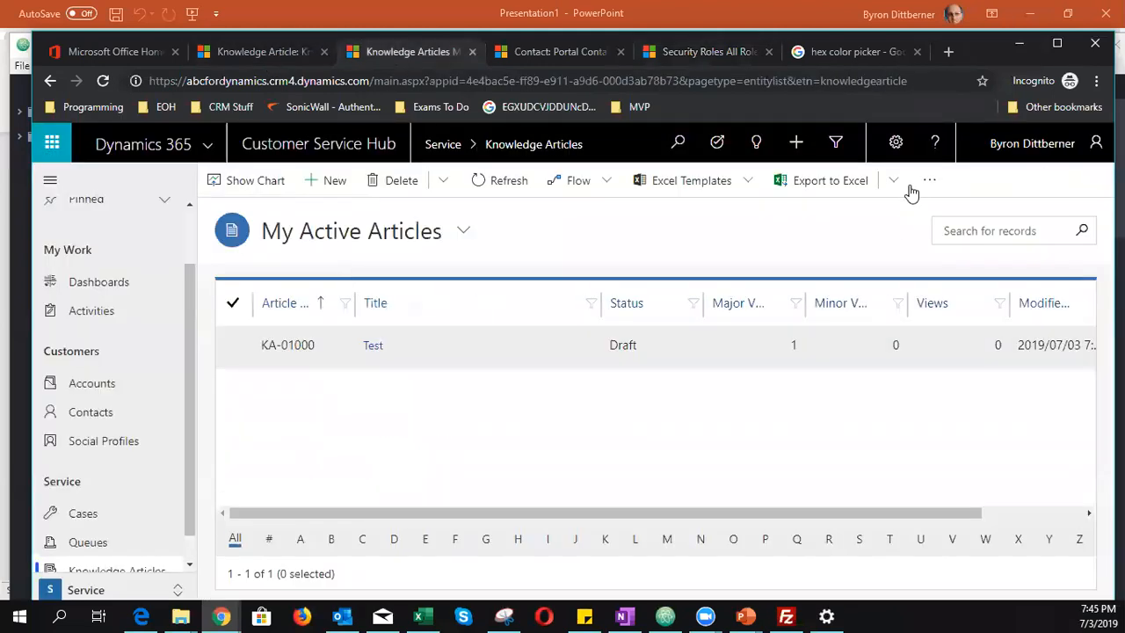
click(896, 140)
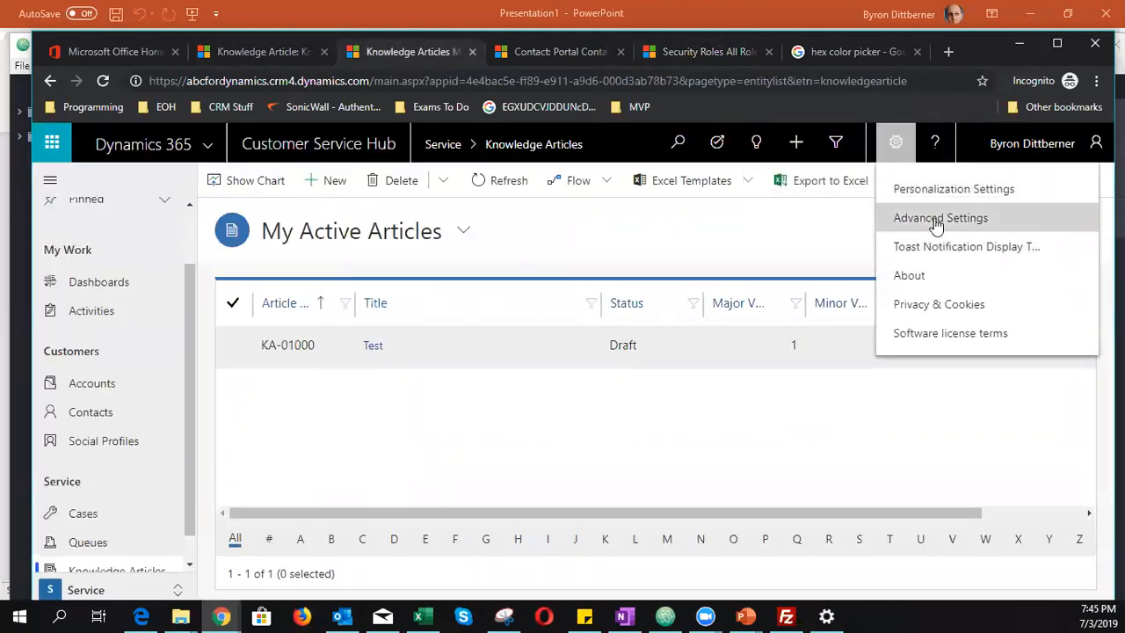
click(687, 53)
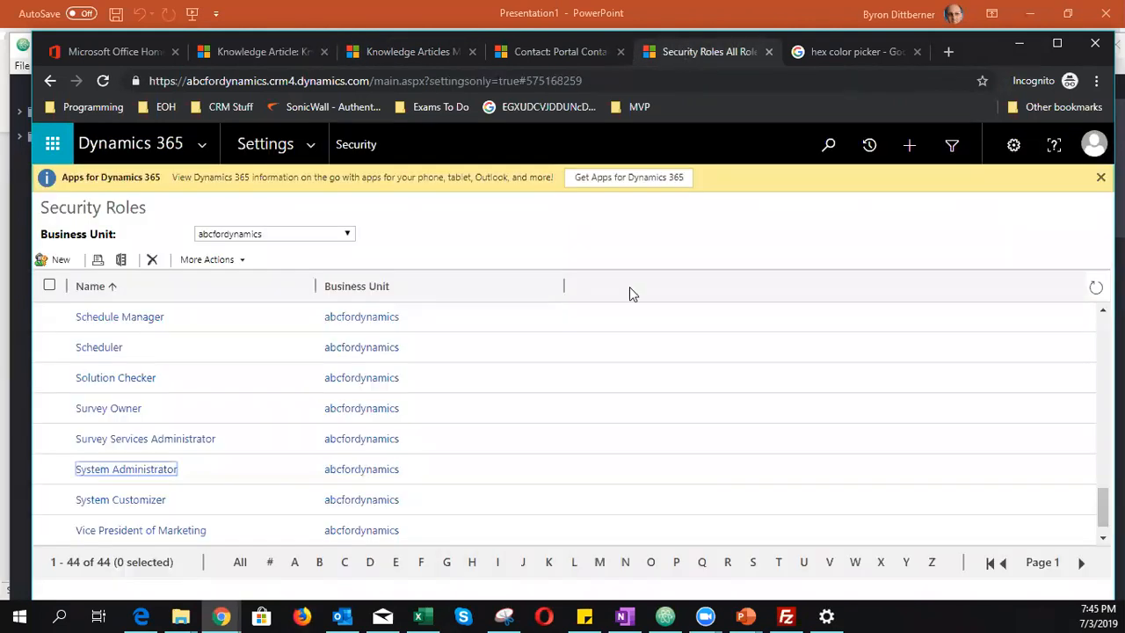
- Open the empty Service Management Categories list and start a new category
click(315, 151)
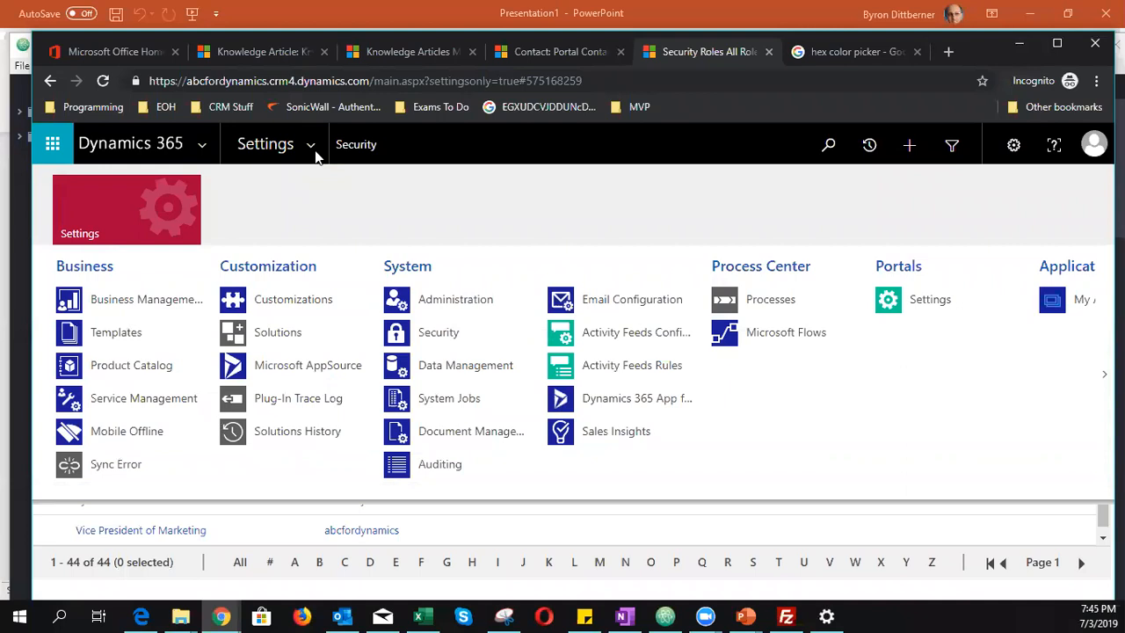
click(184, 401)
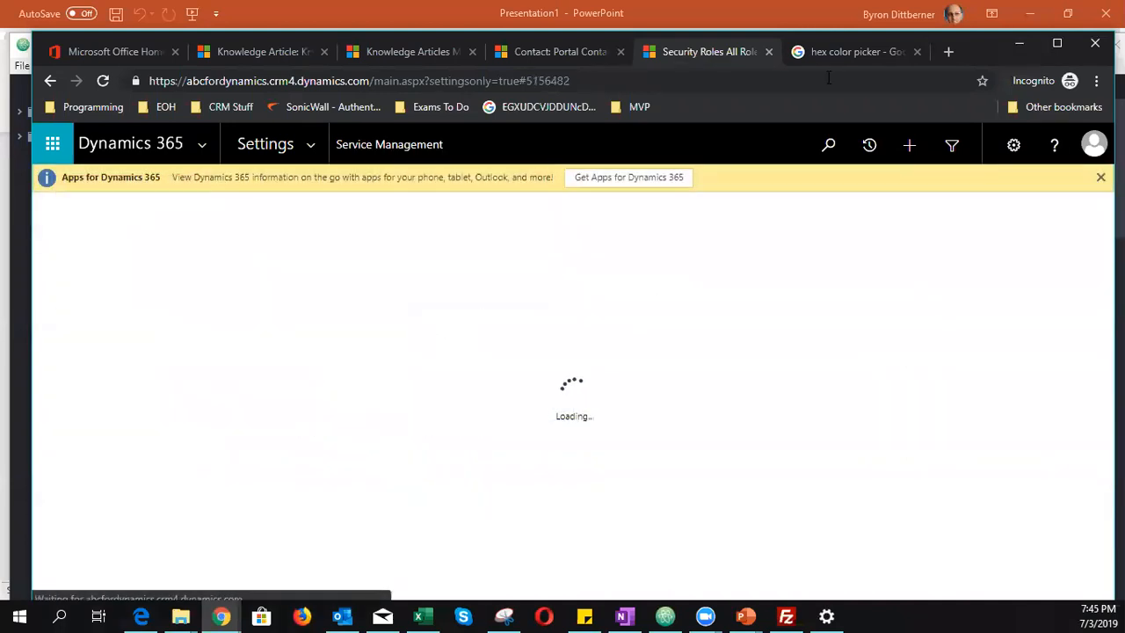
click(1059, 42)
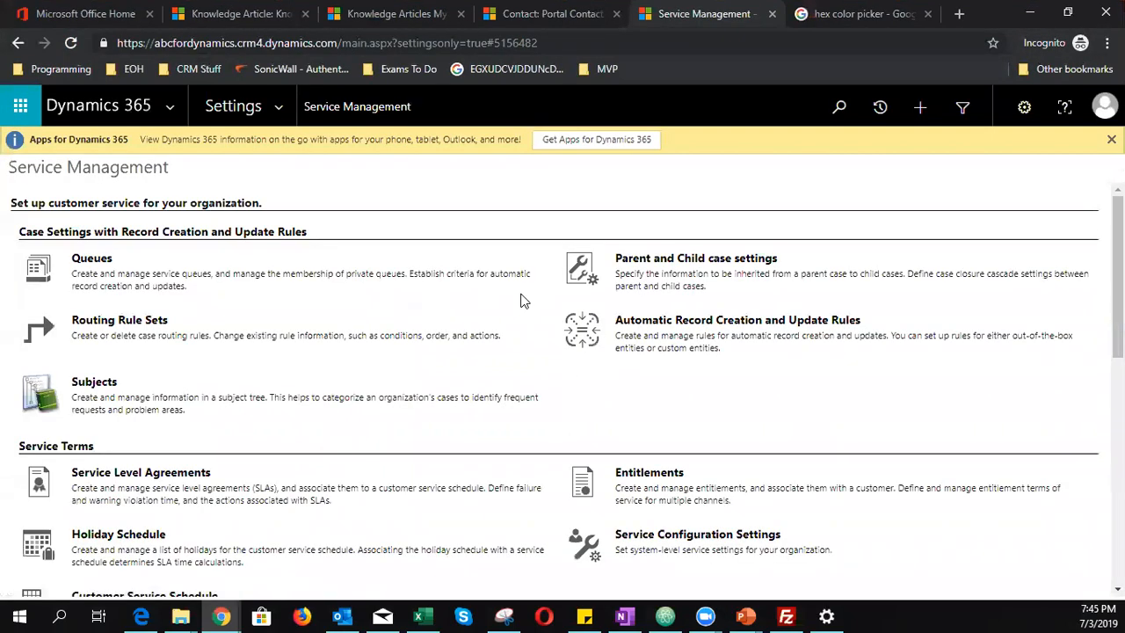
scroll(268, 369, down, 3)
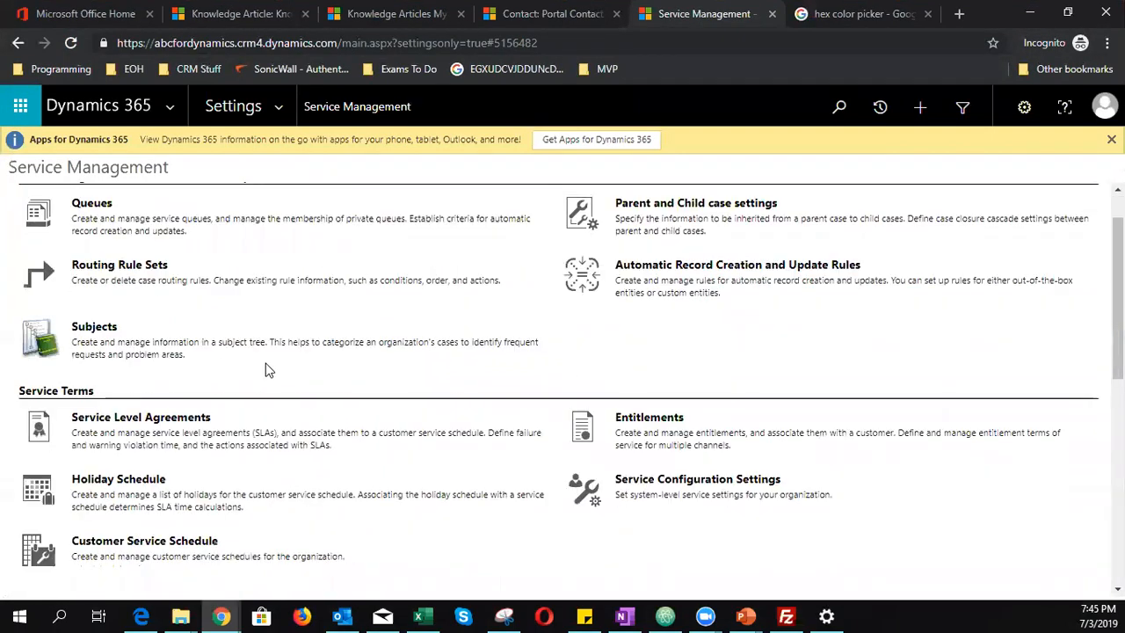
scroll(268, 369, up, 1)
scroll(268, 370, down, 2)
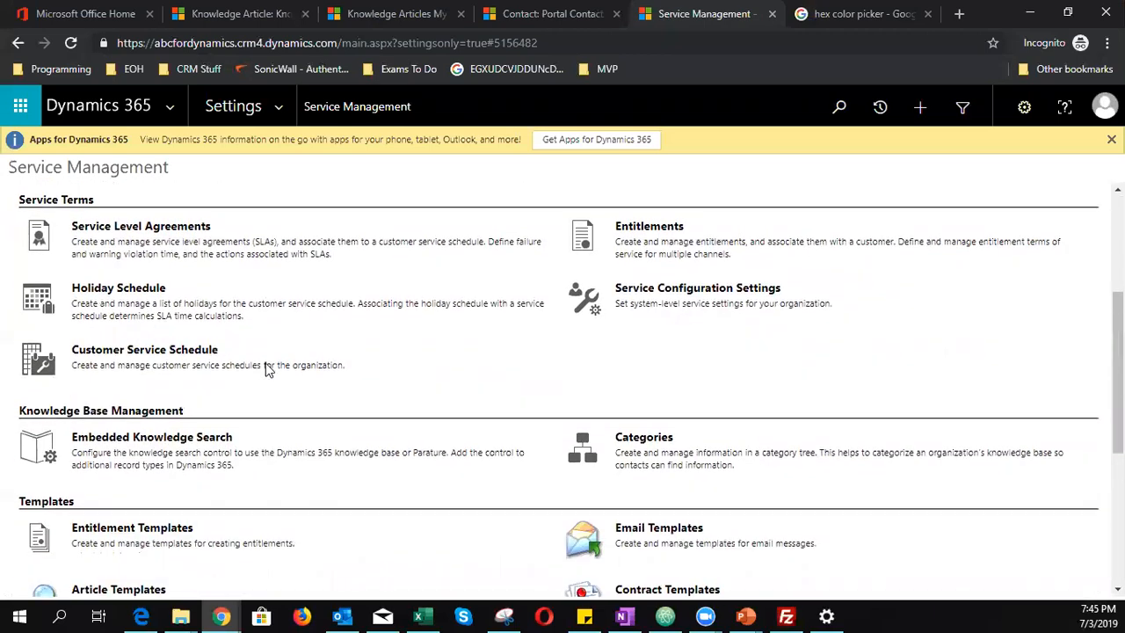
click(629, 367)
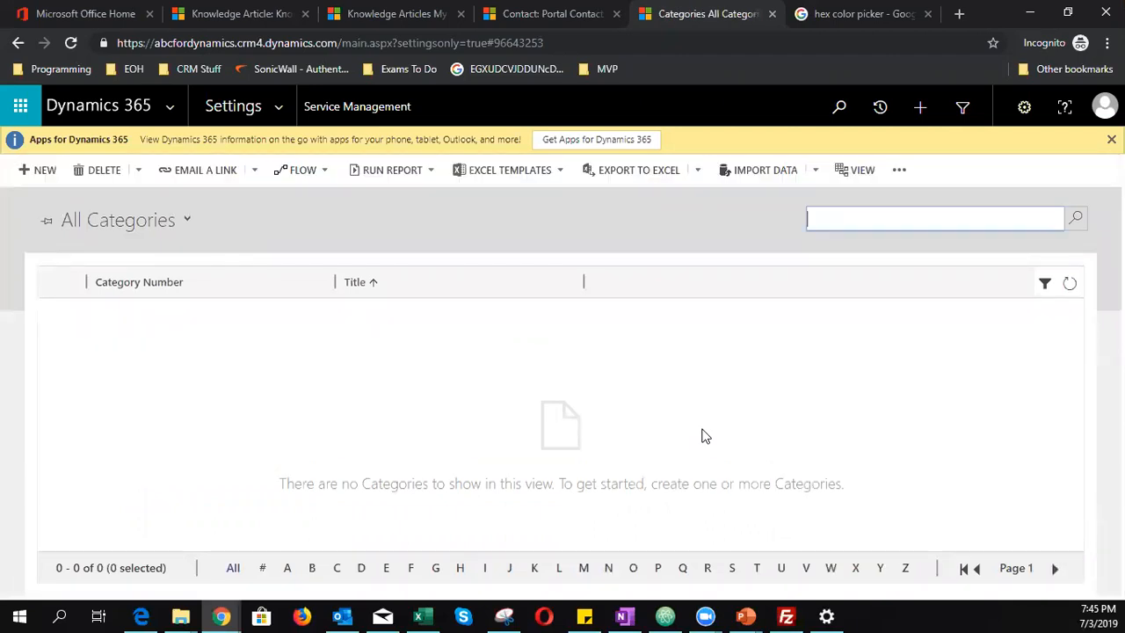
click(36, 171)
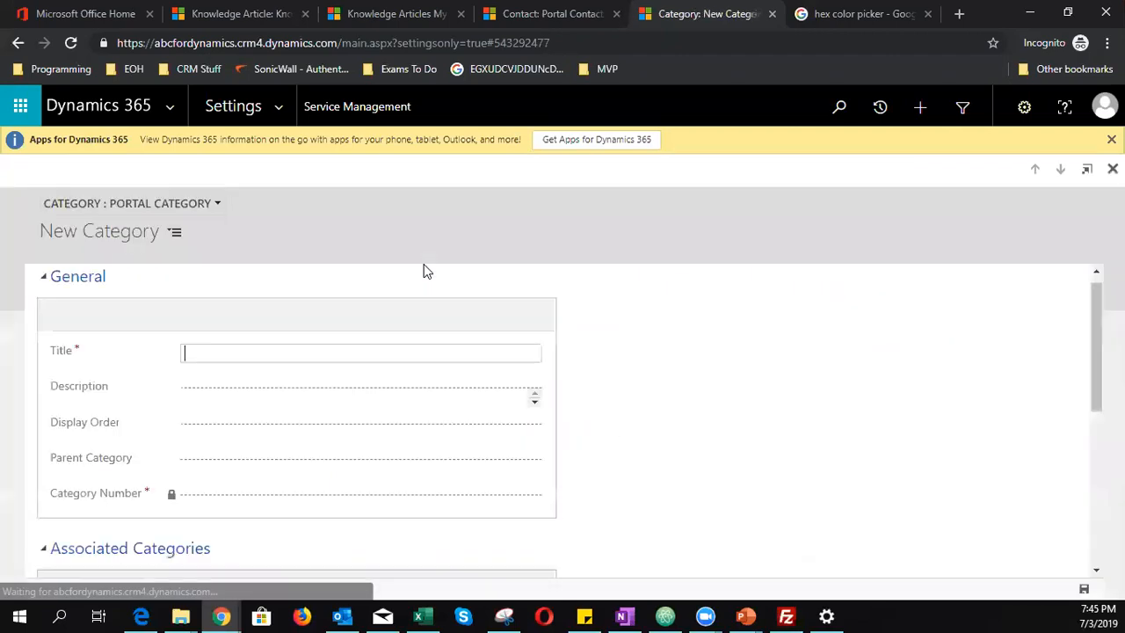
- Save a Printers category with description 'Our Printers' and display order 1, then return to the article
text(Printer)
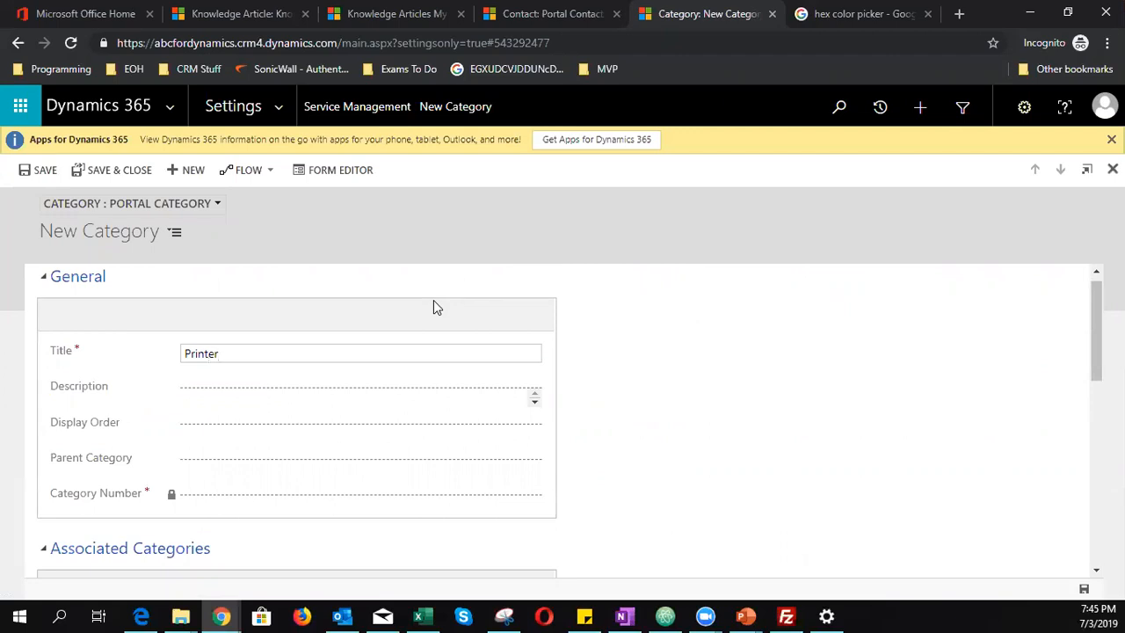
text(s)
scroll(290, 393, down, 1)
click(286, 310)
click(286, 306)
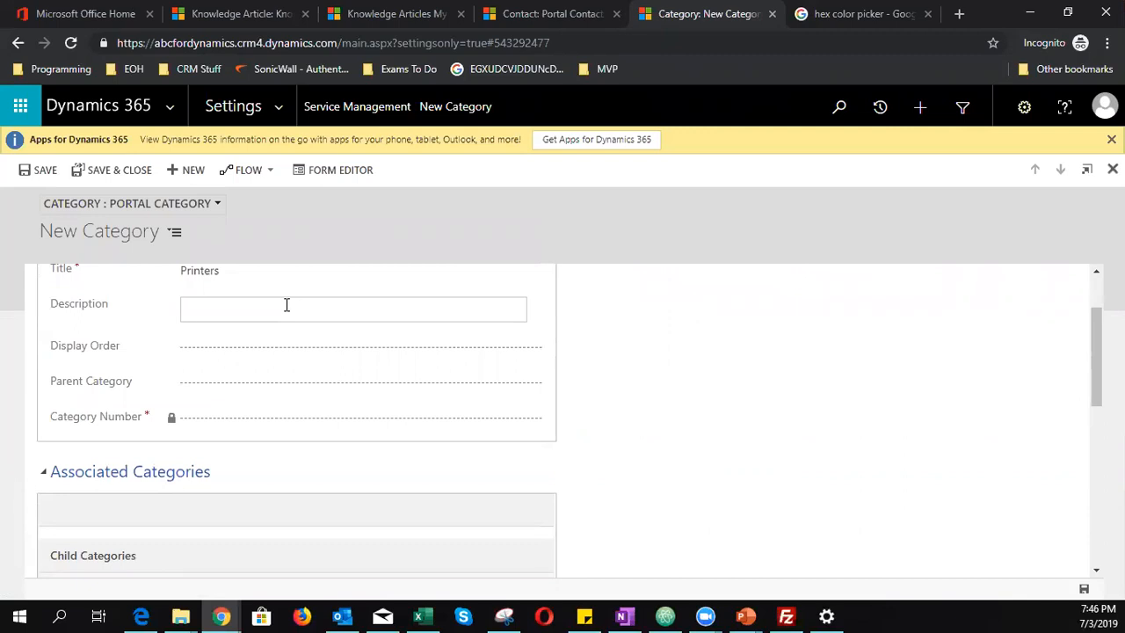
text(Our Printers)
click(258, 364)
text(1)
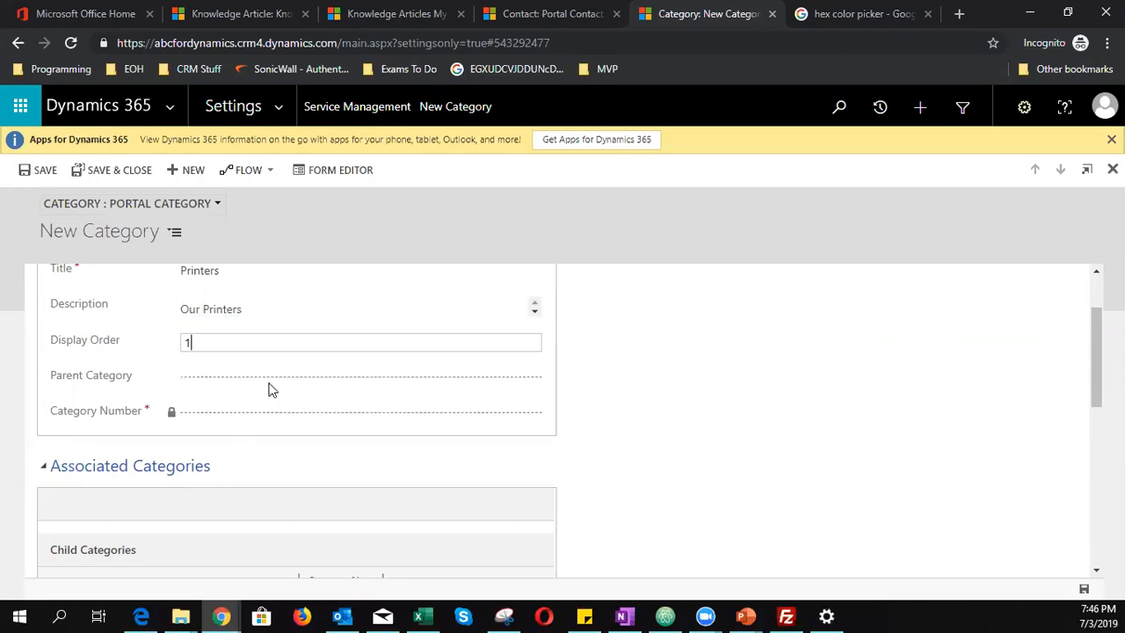
scroll(364, 512, down, 1)
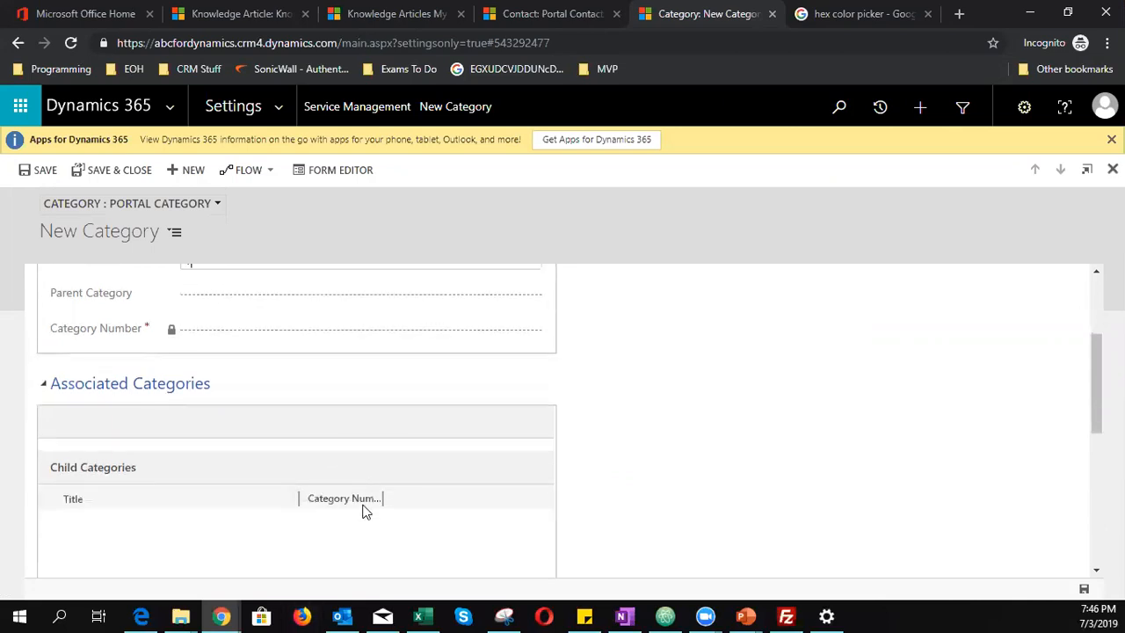
click(1084, 589)
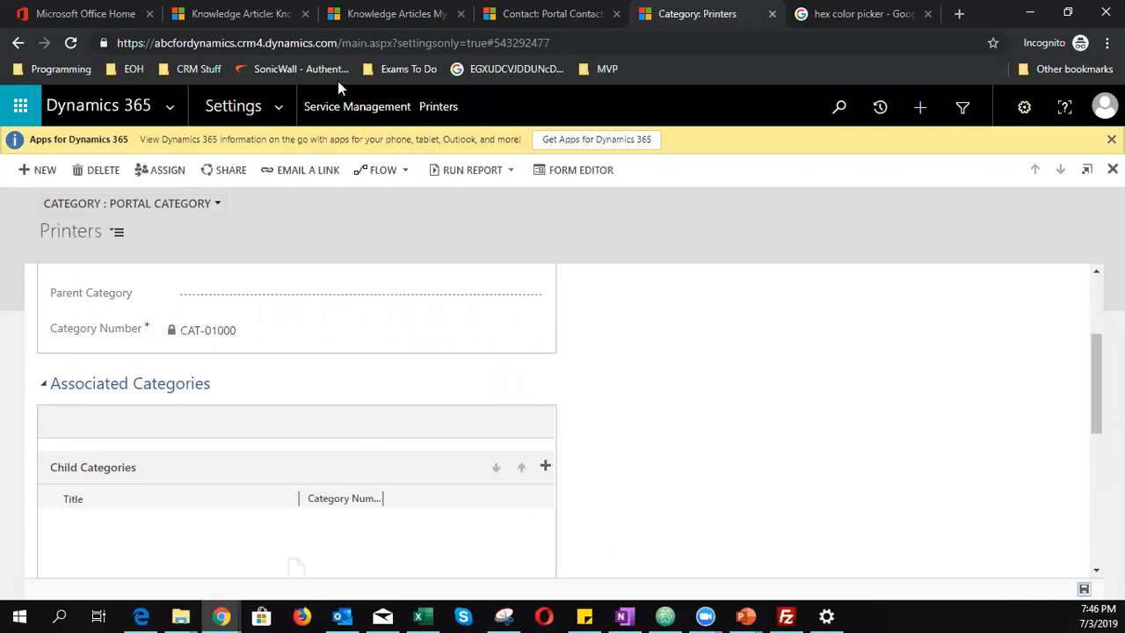
scroll(246, 419, up, 2)
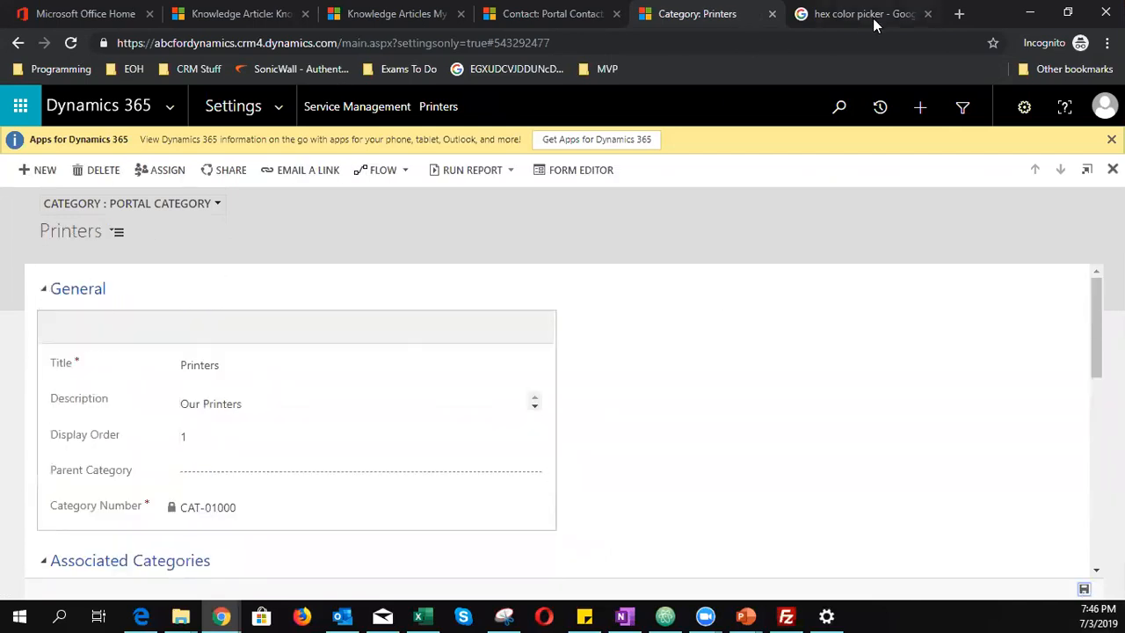
click(235, 13)
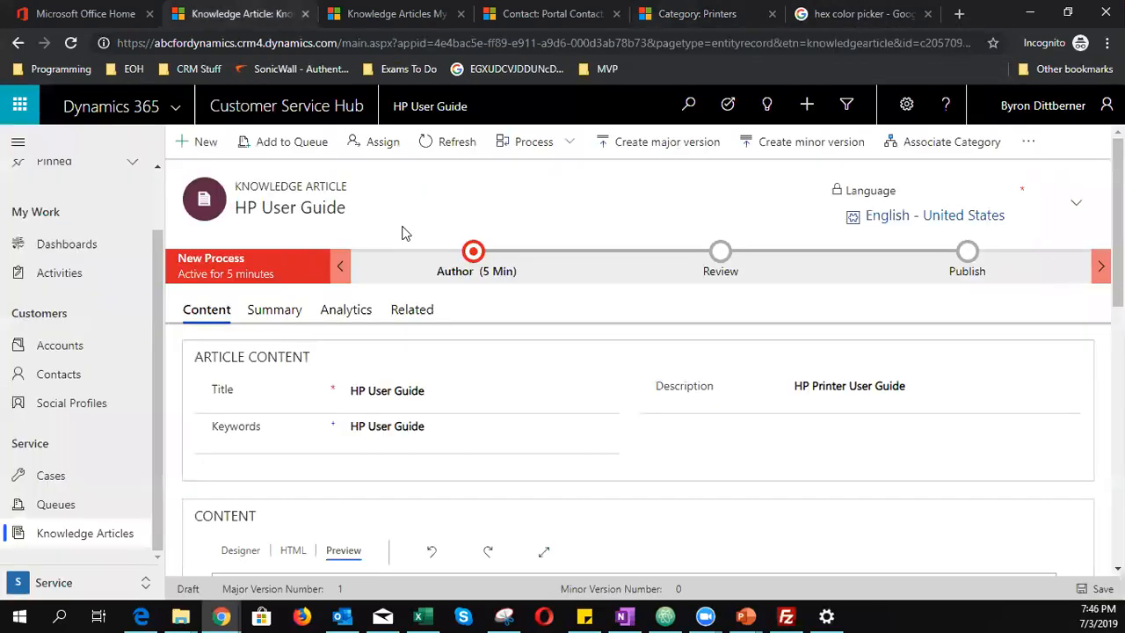
- Review the article preview and open its Summary tab showing Draft version 1.0
triple_click(198, 590)
scroll(505, 464, down, 3)
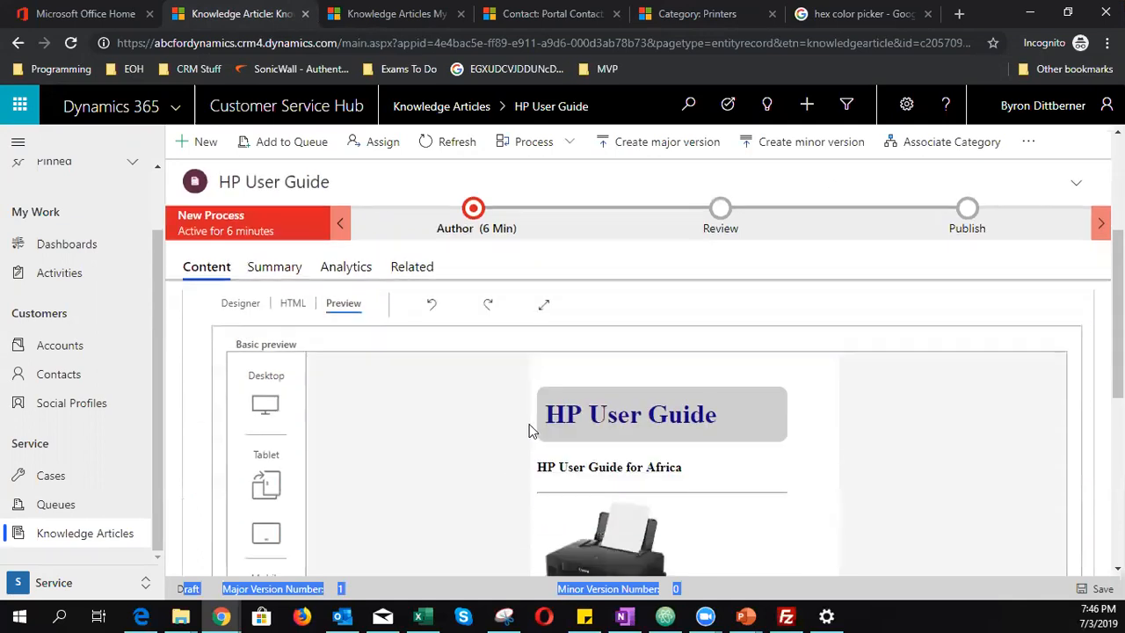
scroll(452, 494, up, 5)
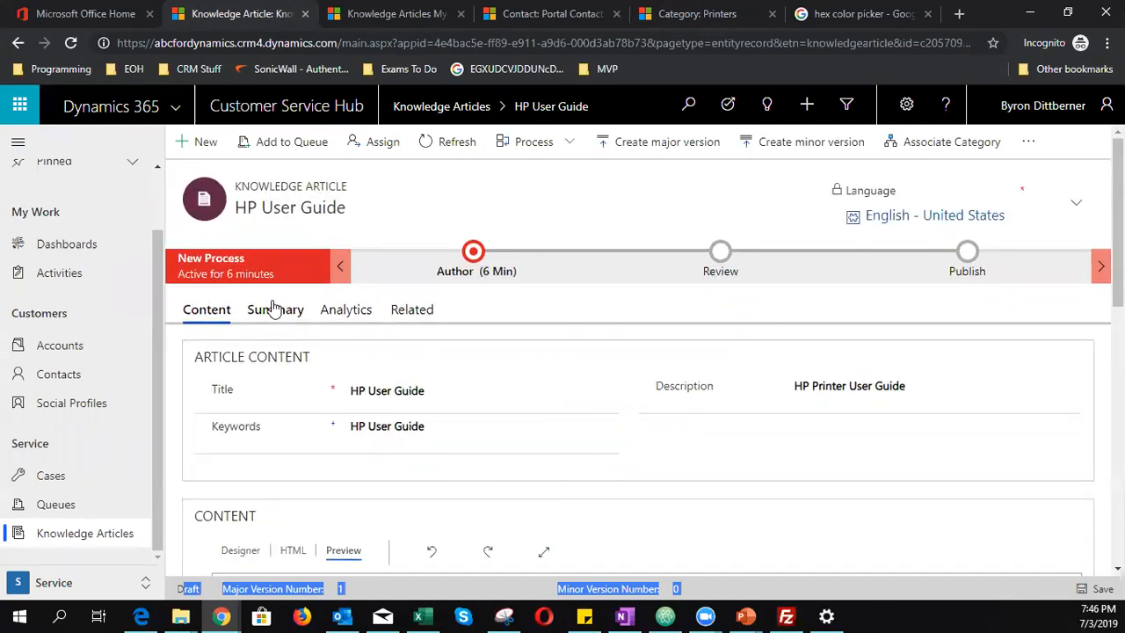
click(275, 319)
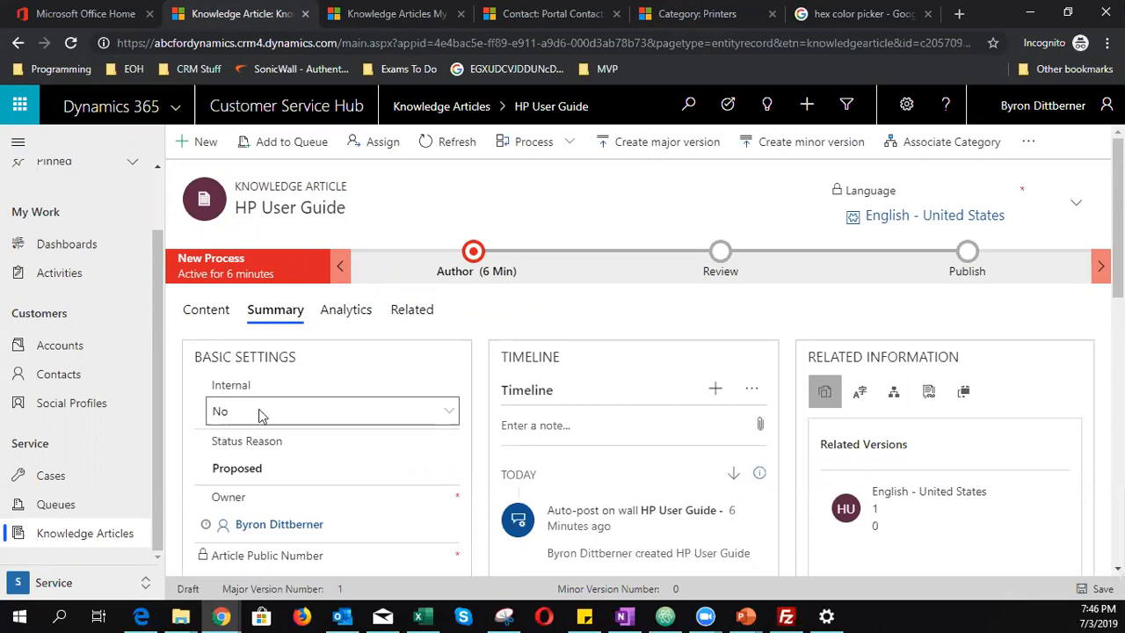
- Search the category lookup for 'printer' and associate the HP User Guide article with Printers
click(917, 147)
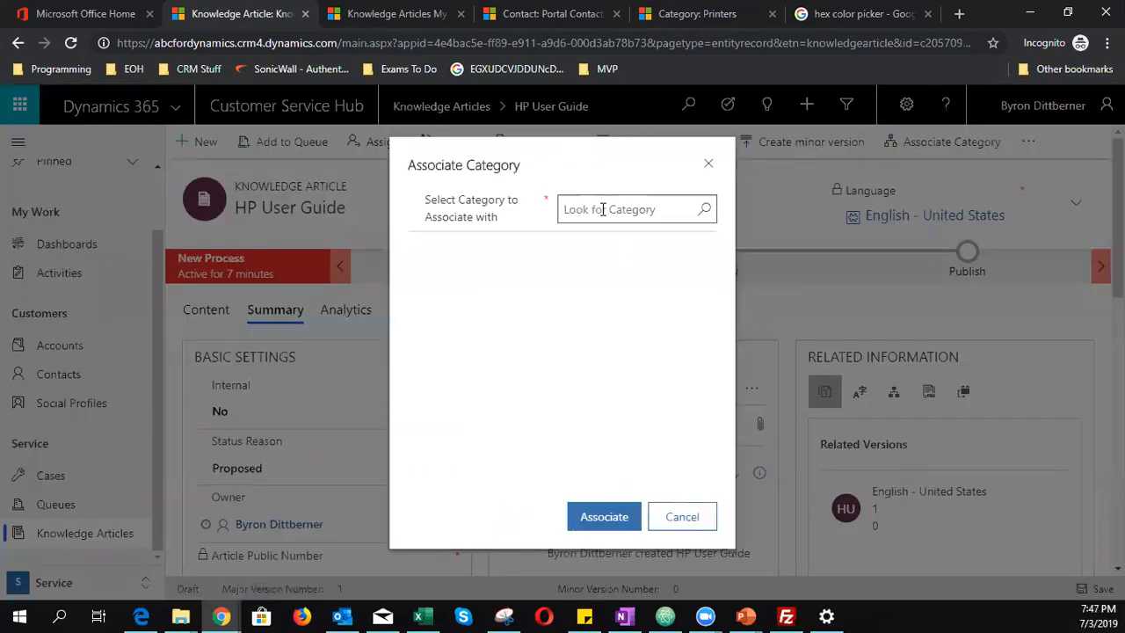
click(602, 209)
text(printer)
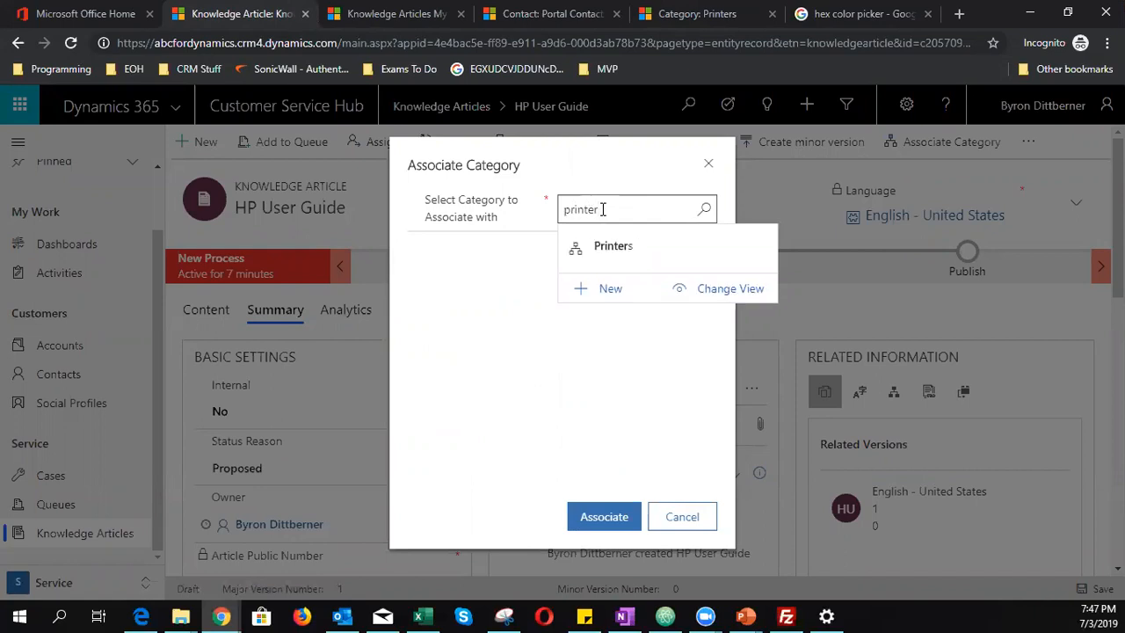
click(615, 248)
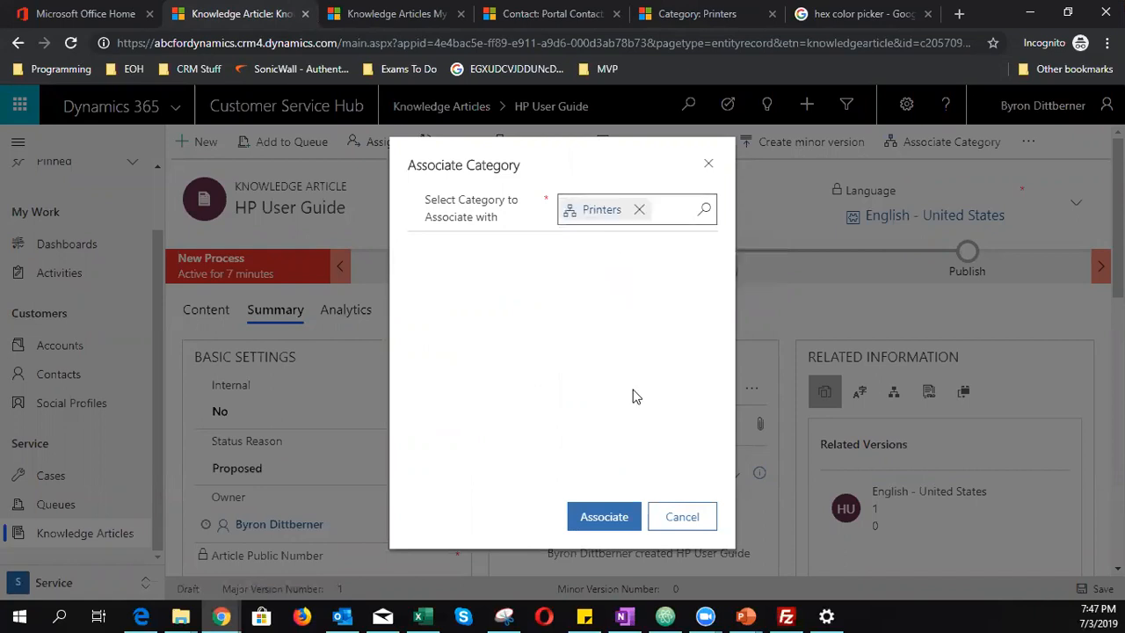
click(626, 518)
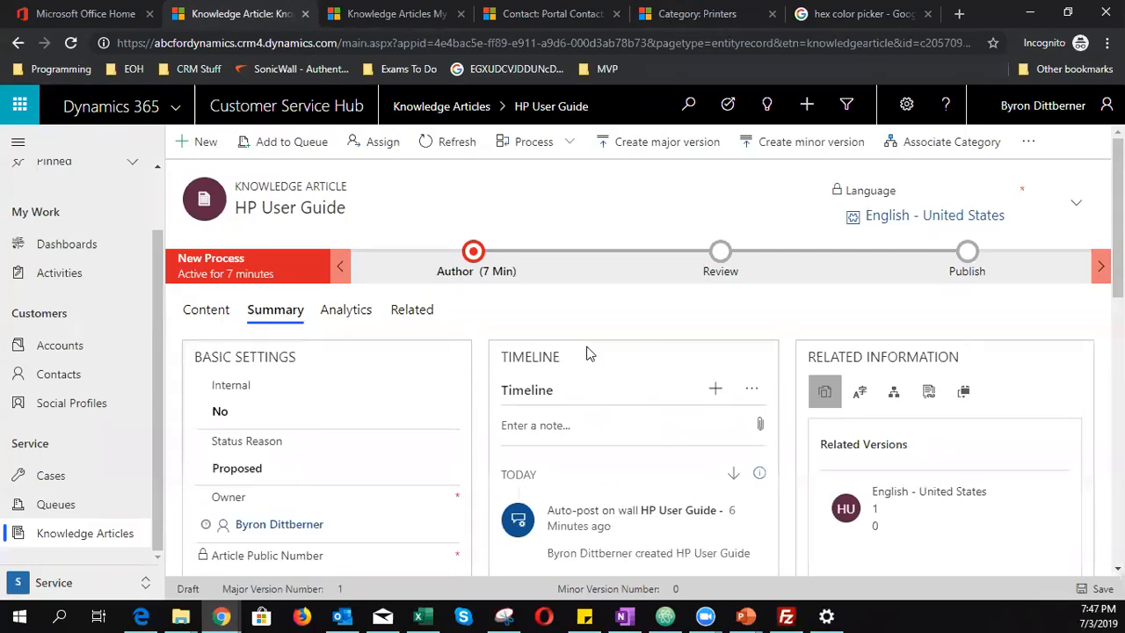
click(866, 14)
- Load the customer portal at abcdynamics.microsoftcrmportals.com
click(827, 44)
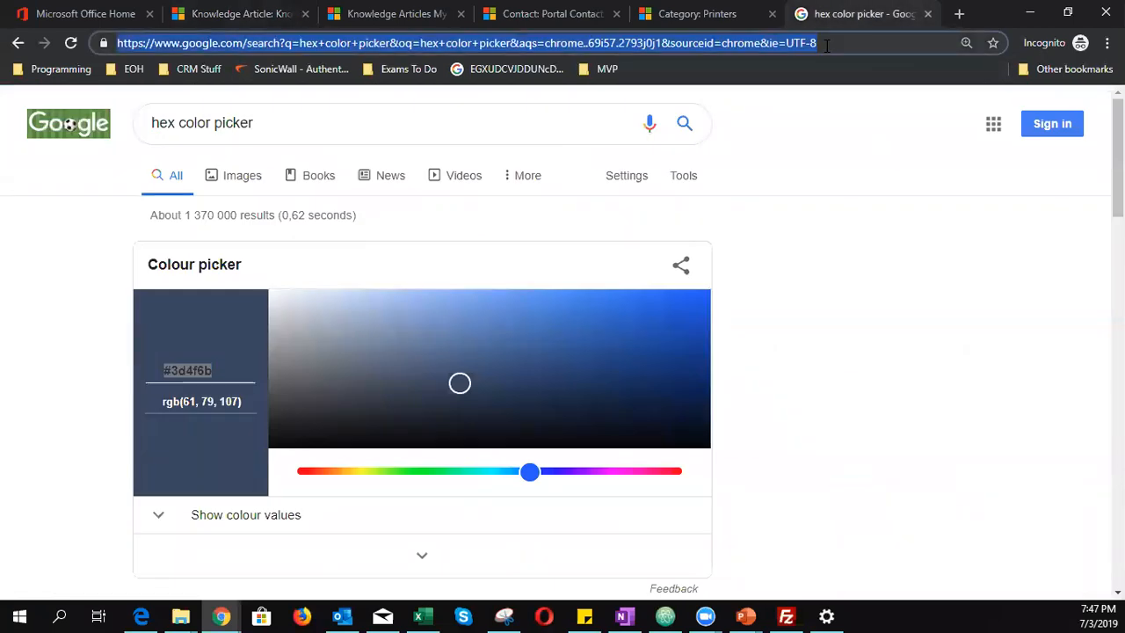
text(abc)
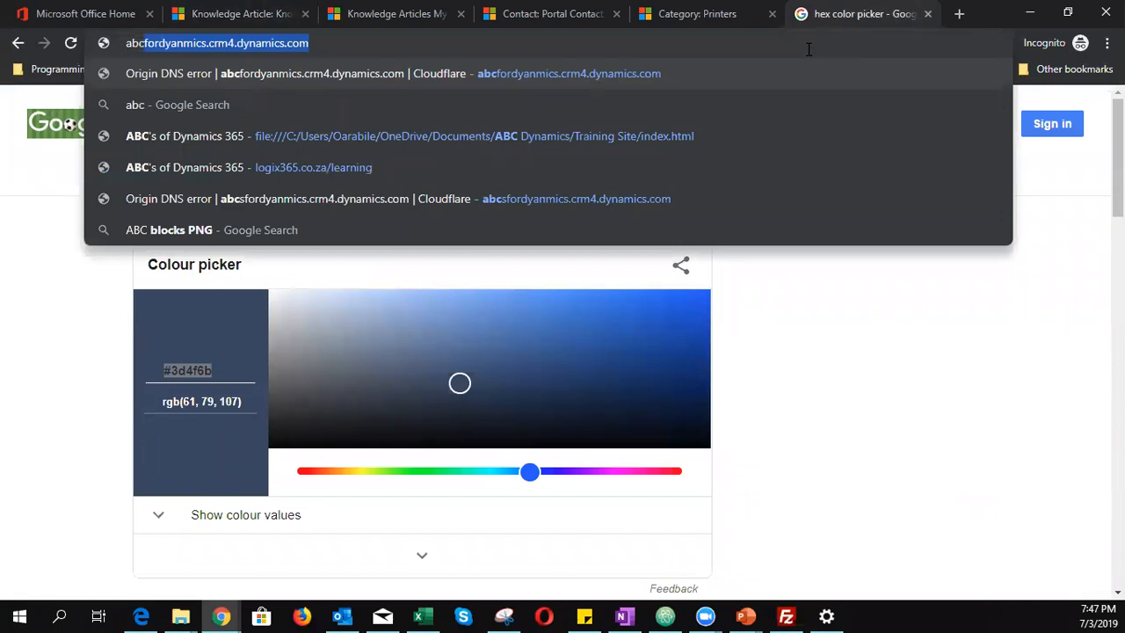
text(dyn)
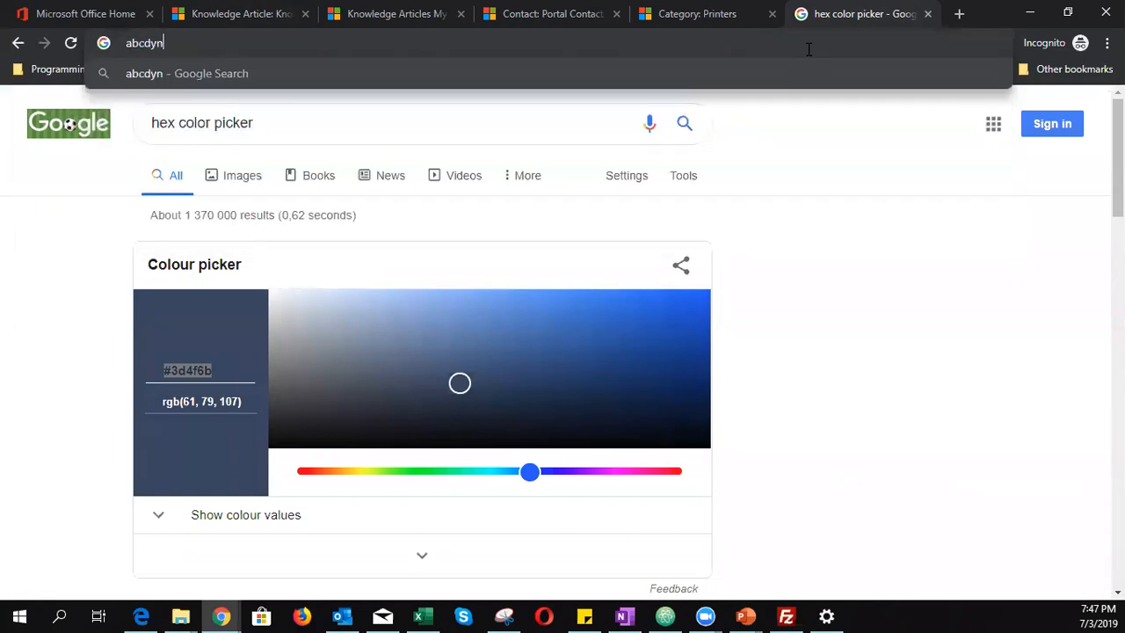
text(amics.)
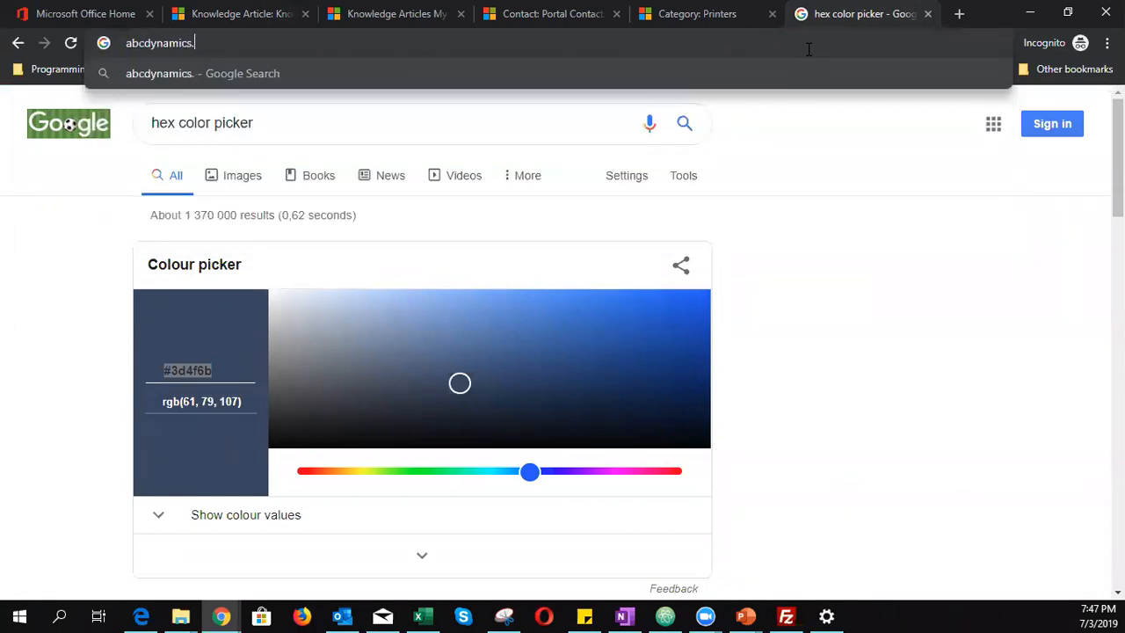
text(micr)
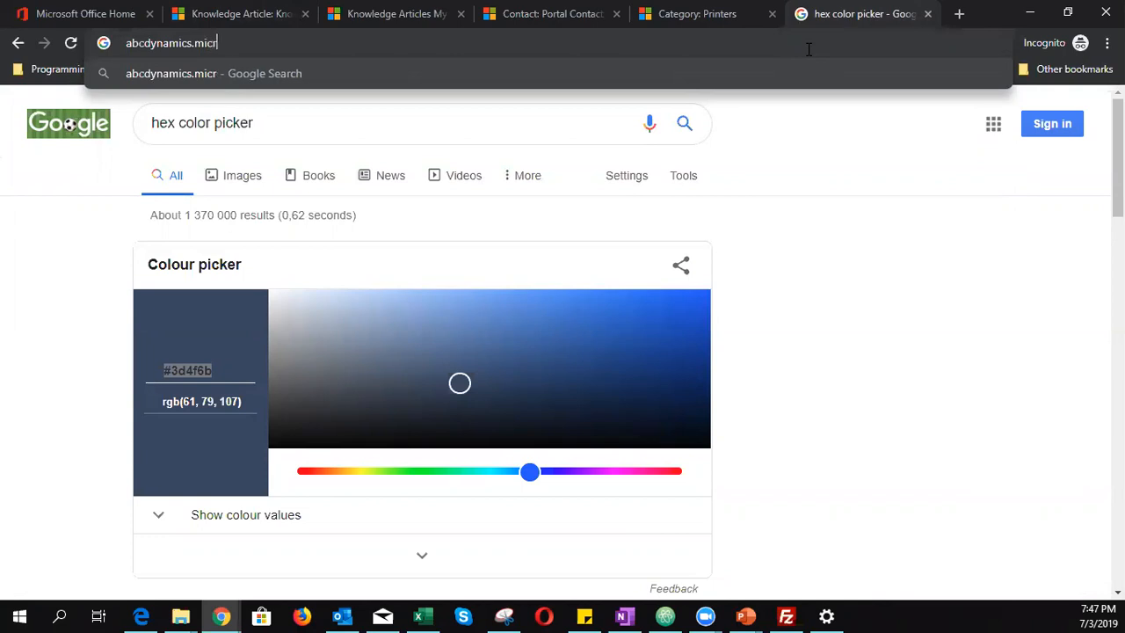
text(osoftcrmportals.)
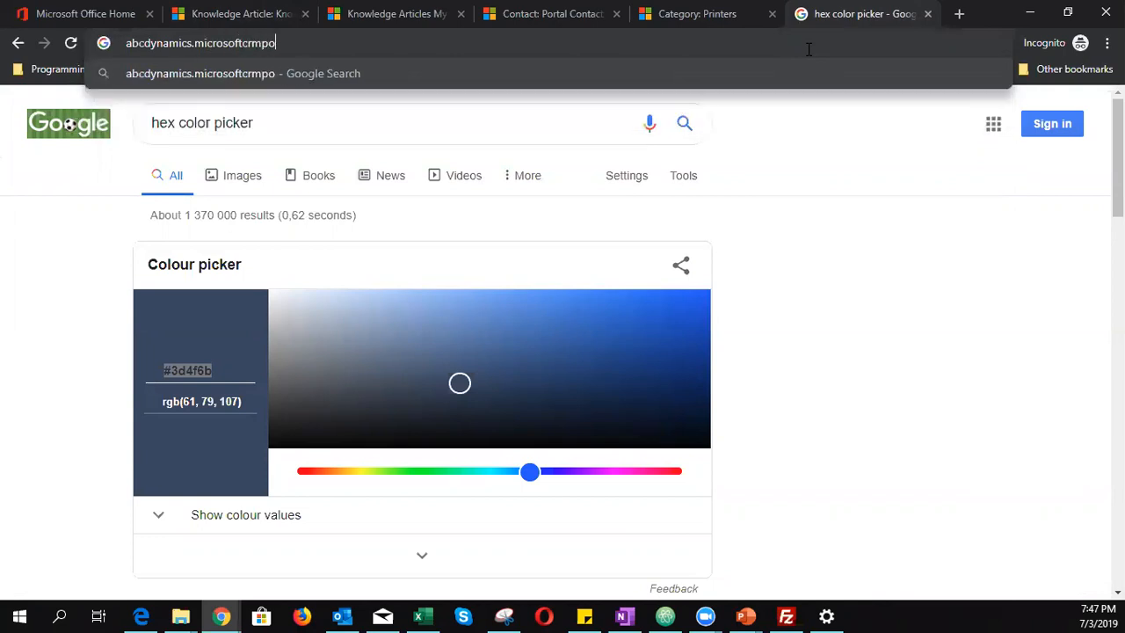
text(com)
key(Return)
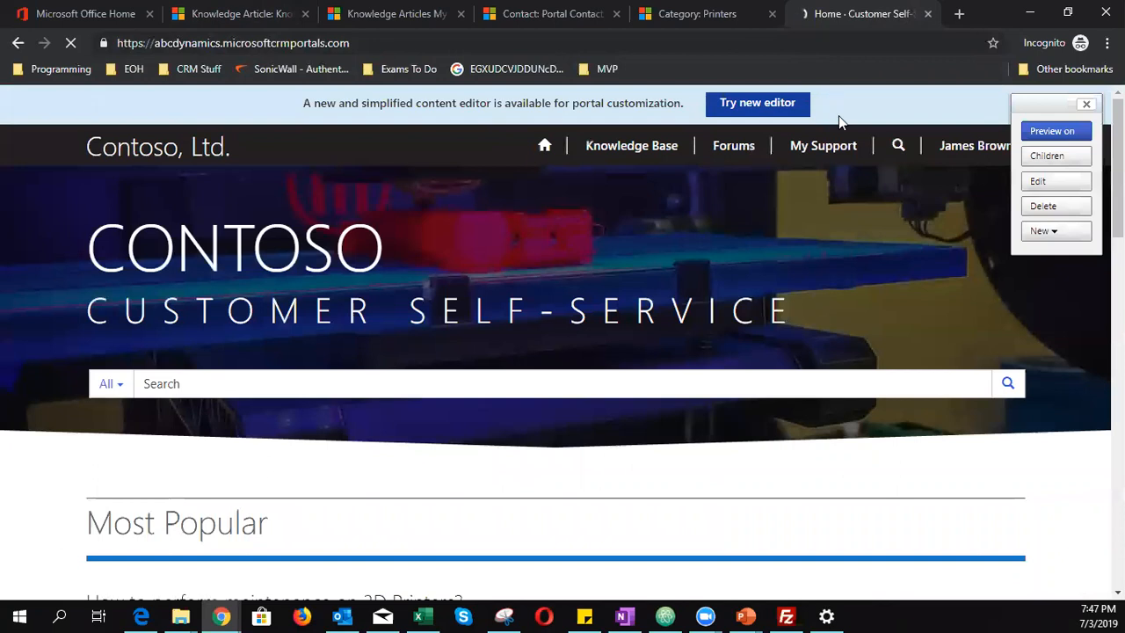
- Check the Knowledge Base's Printers category, still empty, then return to the article record
click(636, 148)
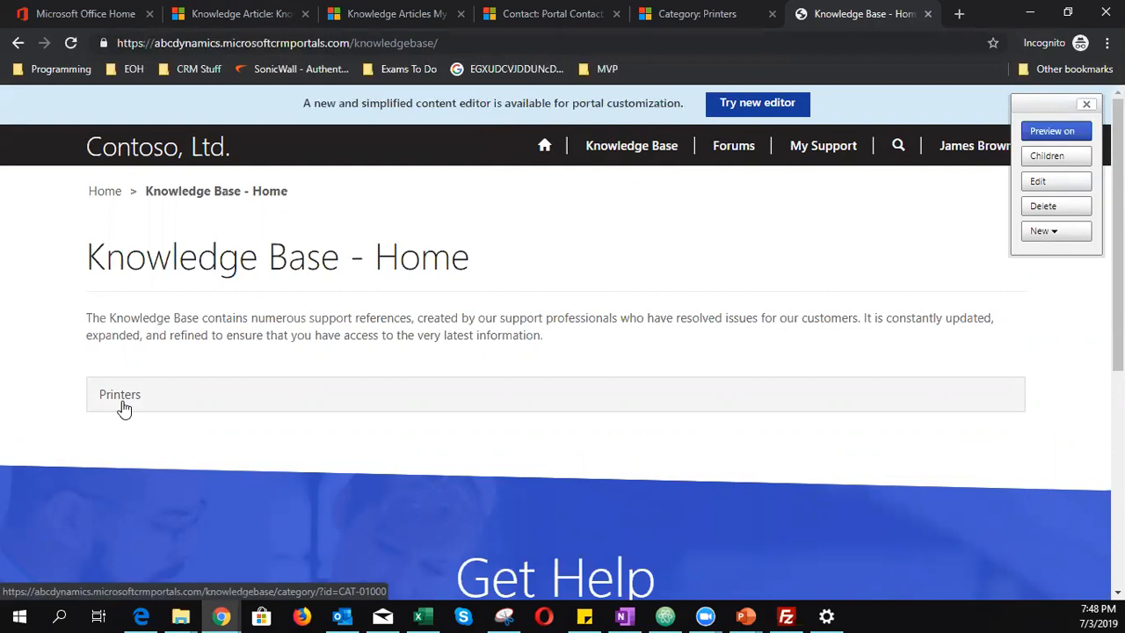
click(122, 397)
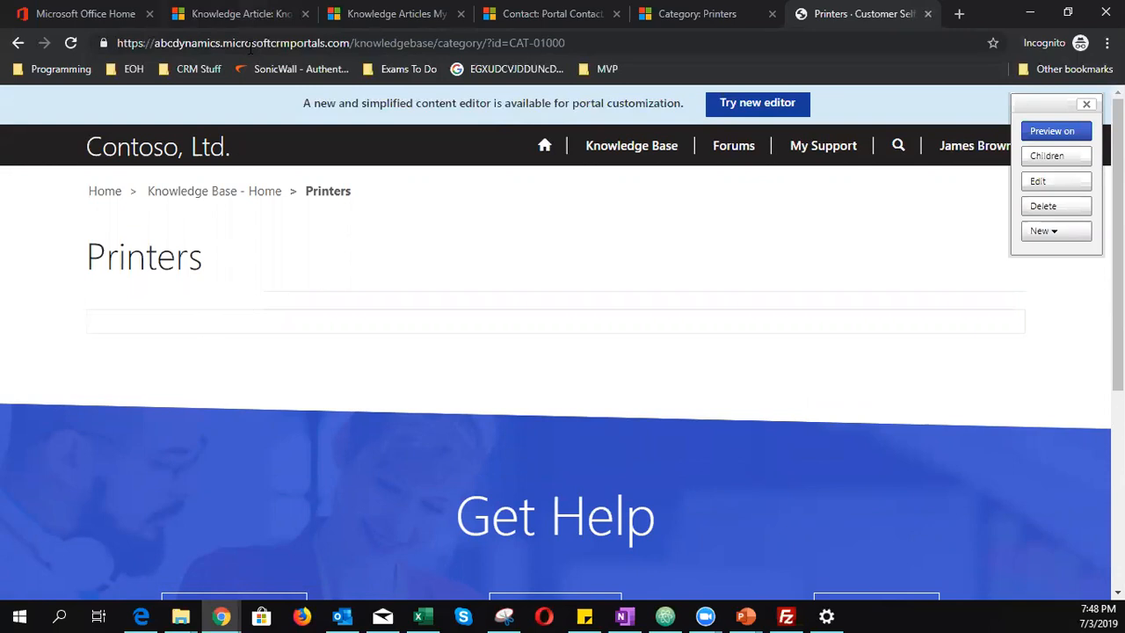
click(240, 14)
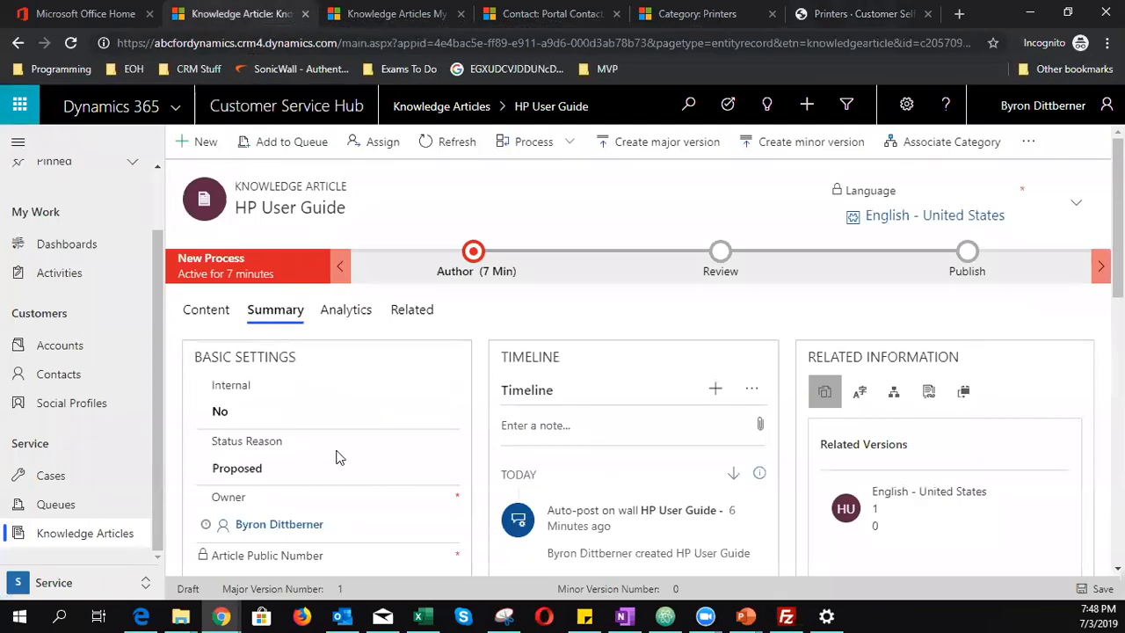
- In the Author stage, set Article Subject to Query and mark the stage complete
scroll(337, 454, down, 1)
scroll(337, 457, up, 1)
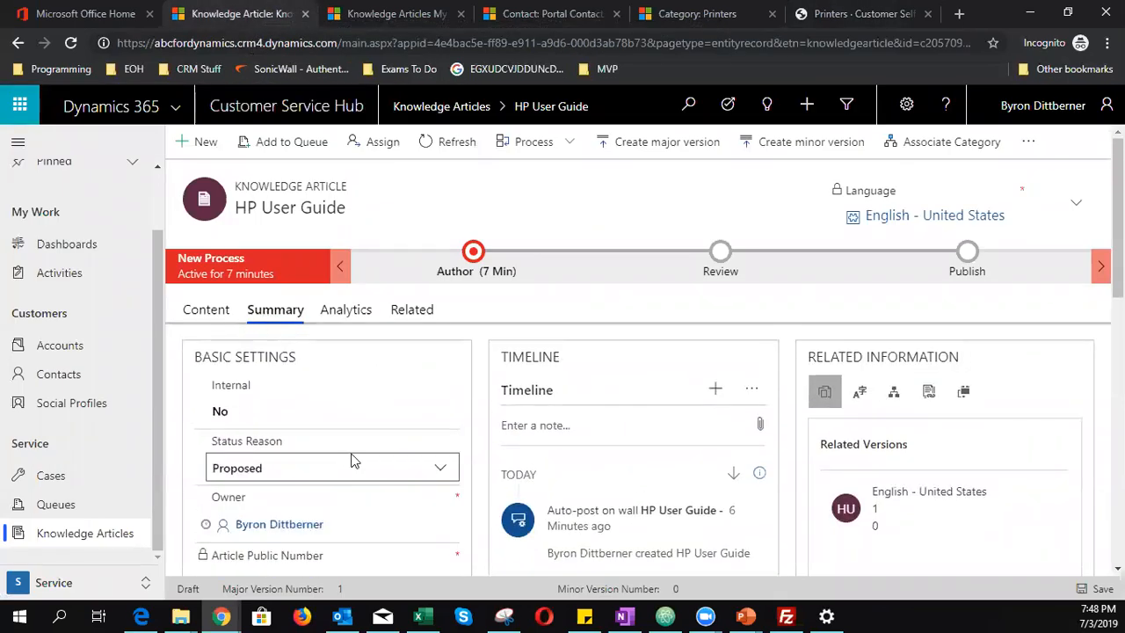
click(476, 262)
click(611, 391)
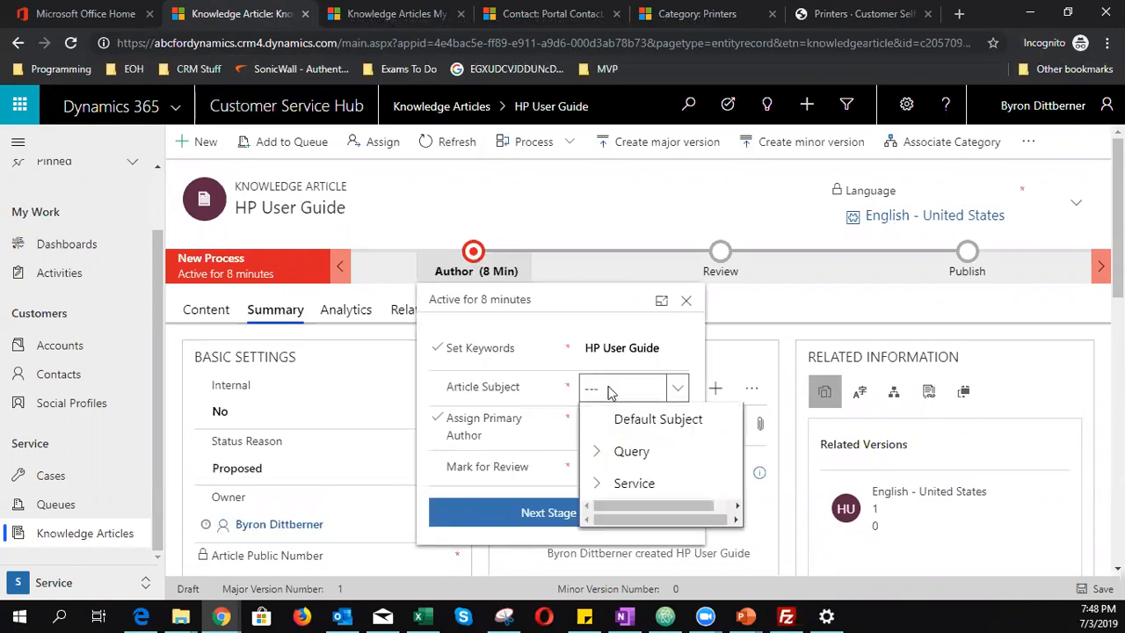
click(643, 483)
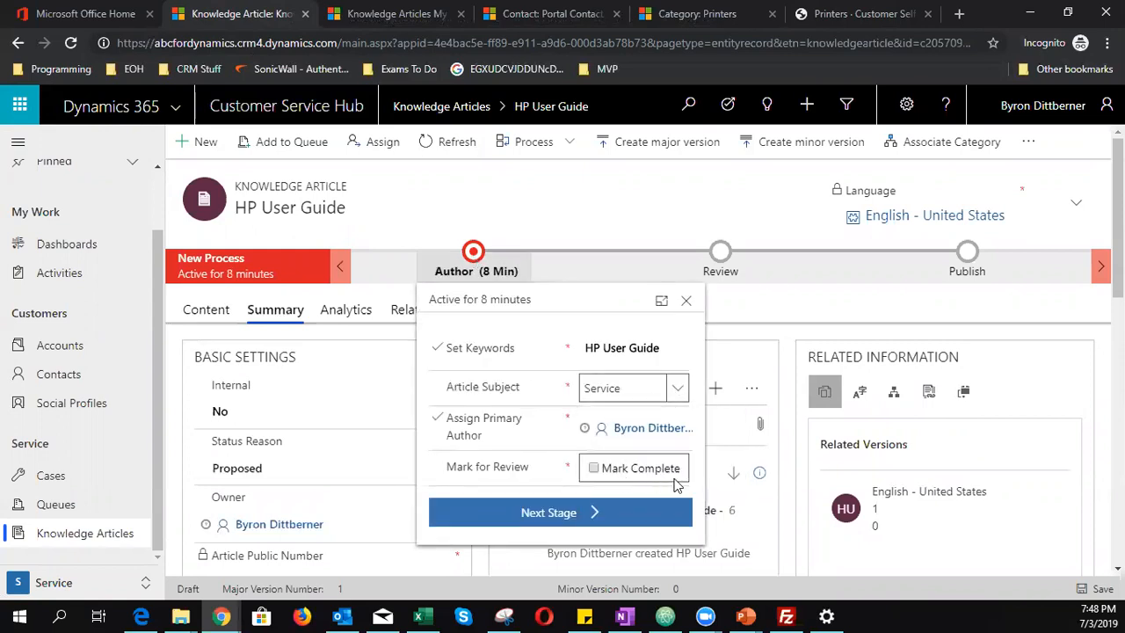
click(677, 391)
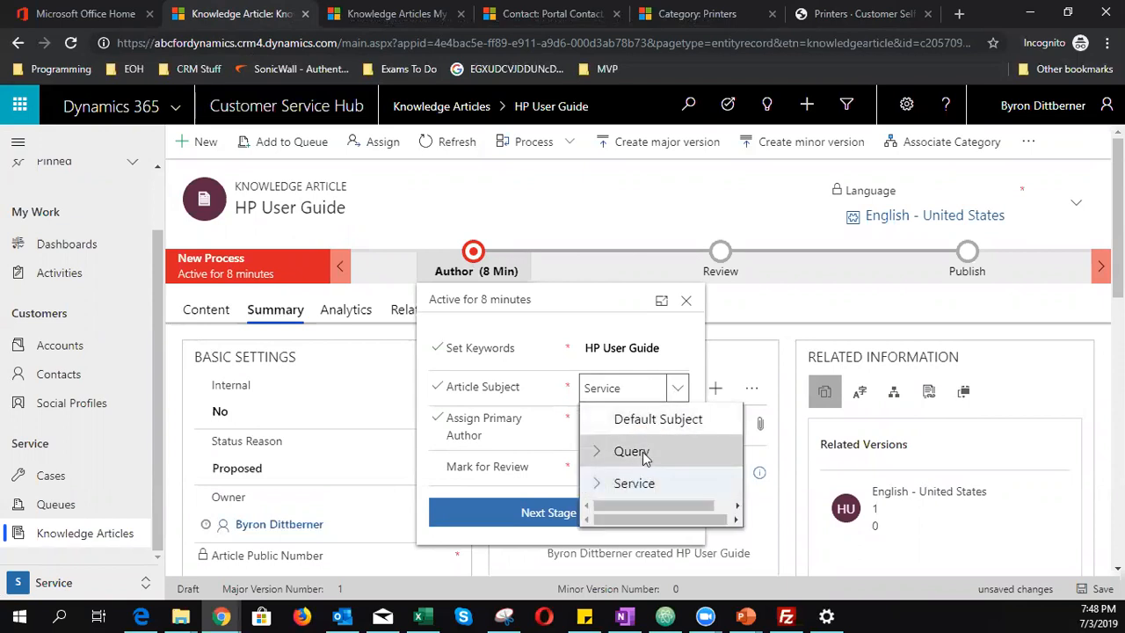
click(648, 451)
click(595, 470)
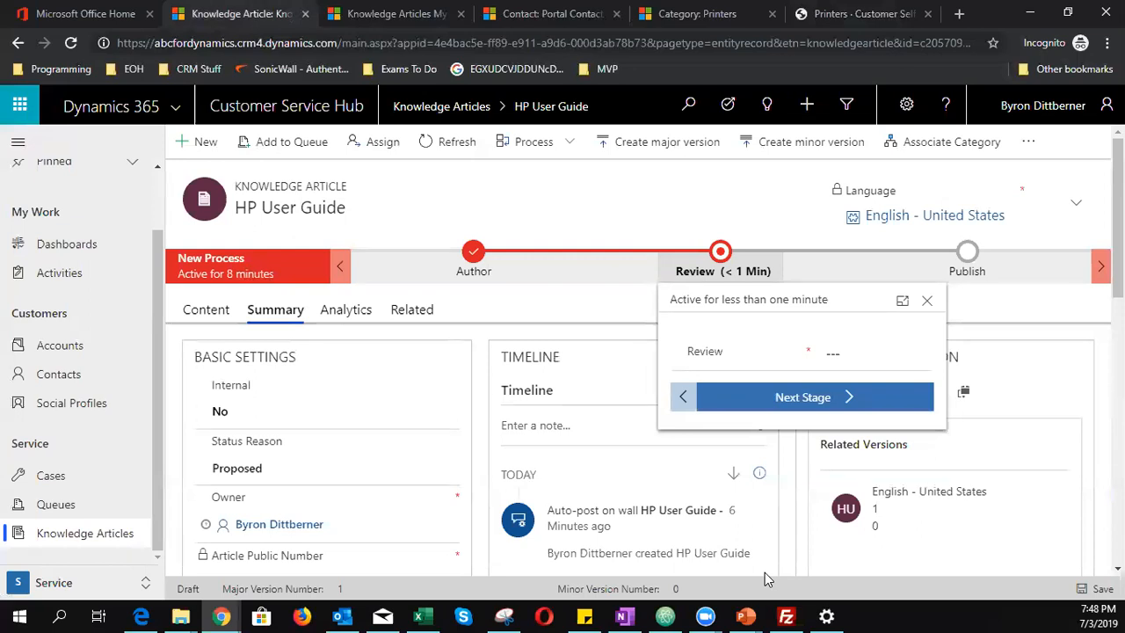
- Set the Review stage outcome to Approved and confirm the approval
click(848, 353)
click(857, 390)
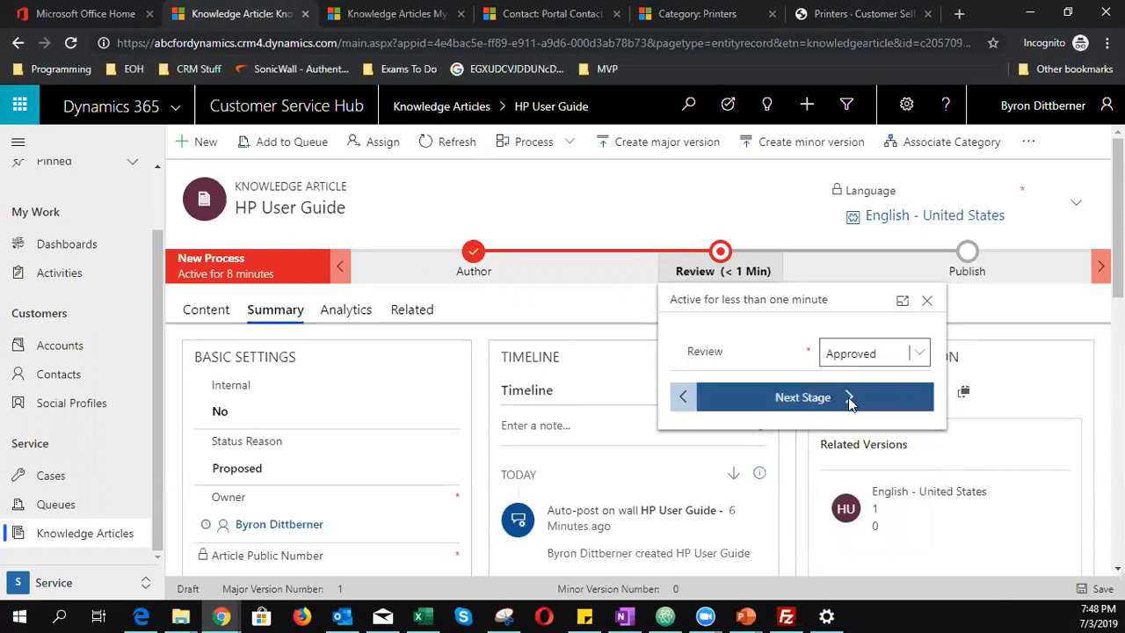
click(849, 397)
click(648, 439)
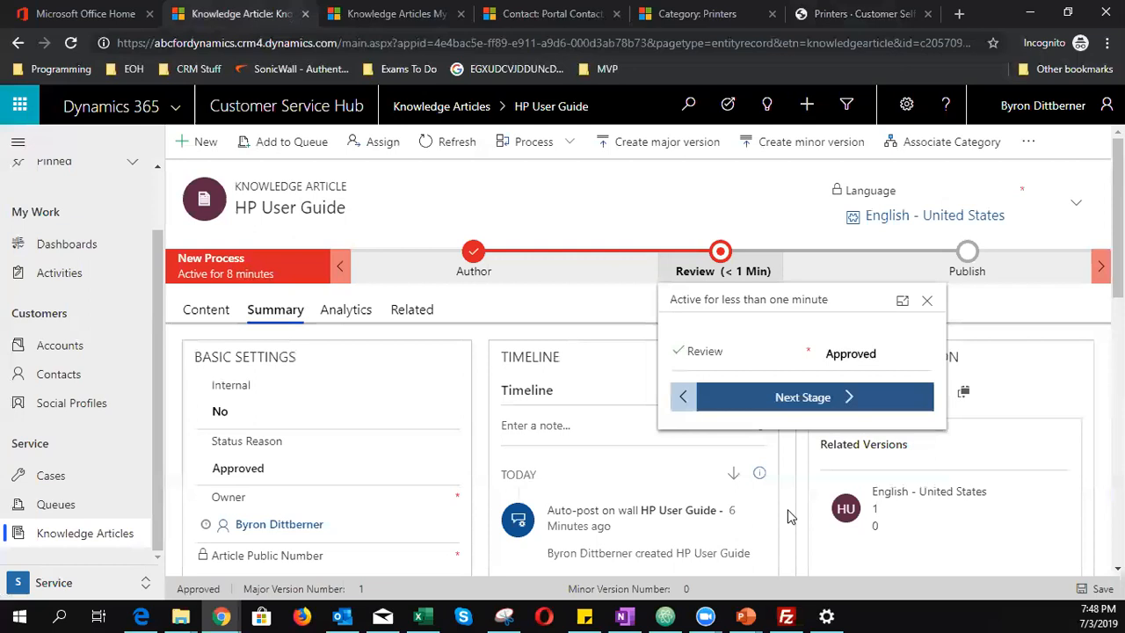
- In the Publish stage, mark product associations completed and finish the process
click(787, 398)
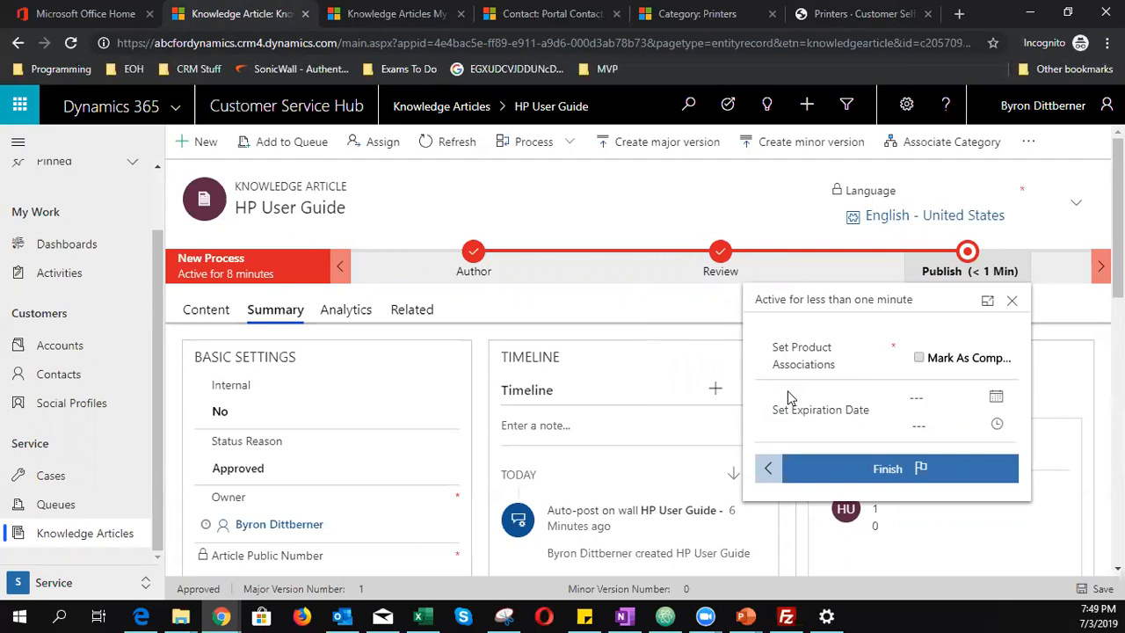
click(918, 357)
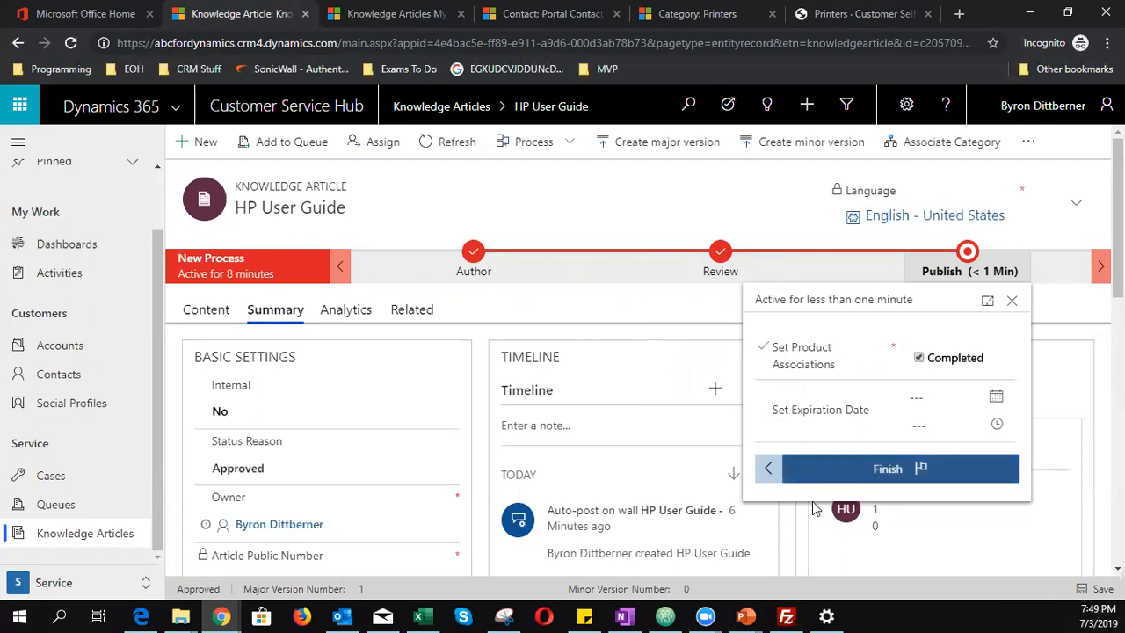
click(874, 473)
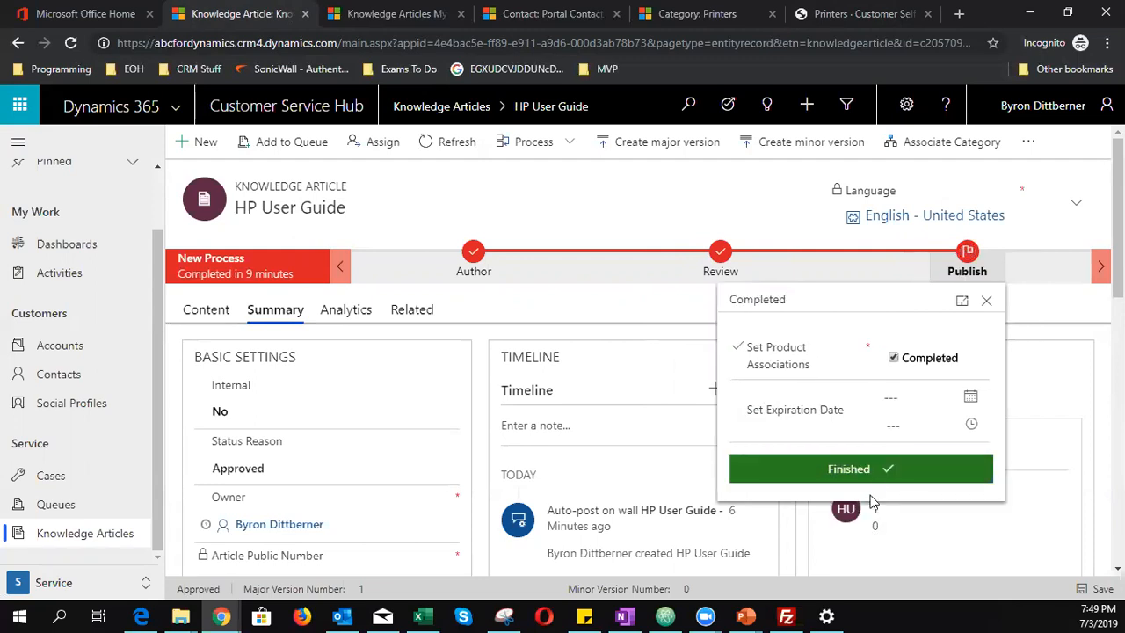
click(987, 303)
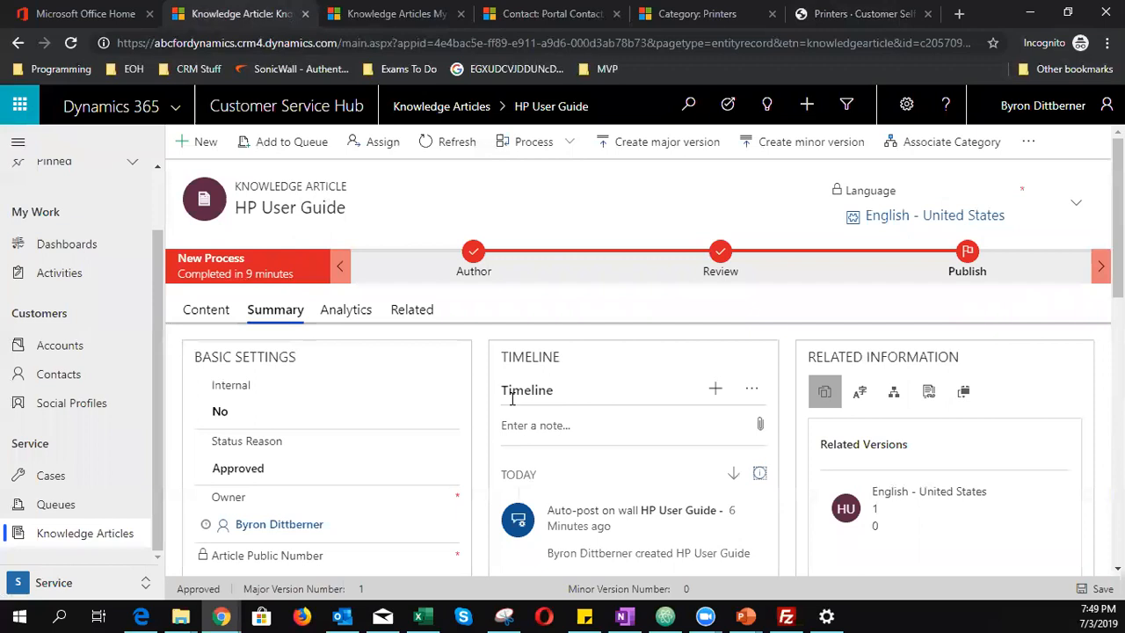
- Publish the HP User Guide article with Publish: Now from the overflow menu
click(1029, 142)
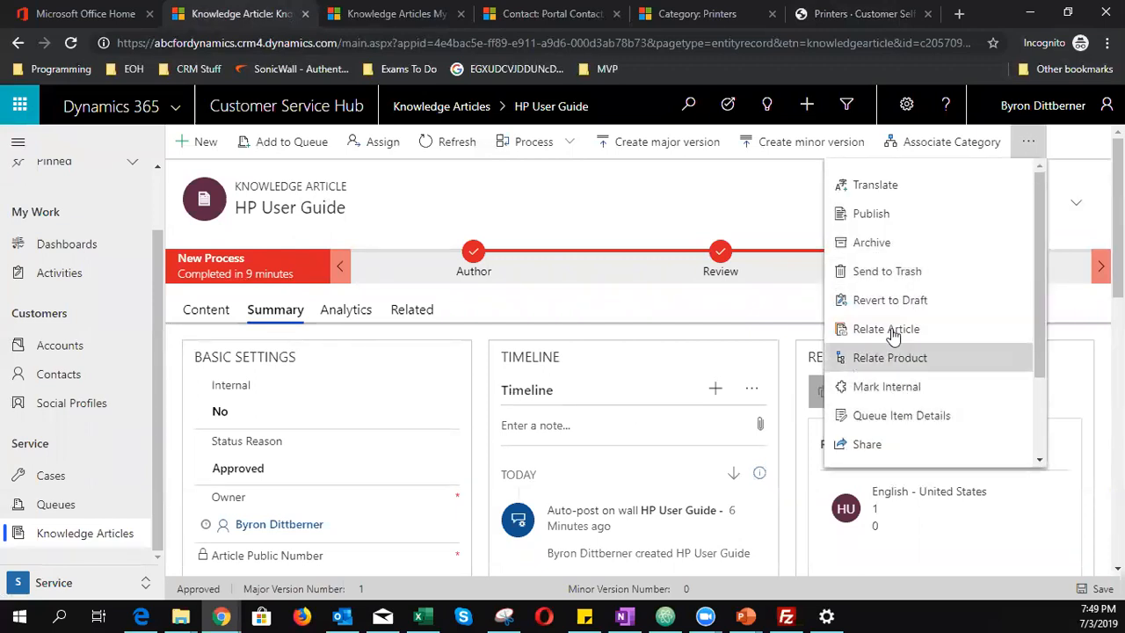
click(872, 213)
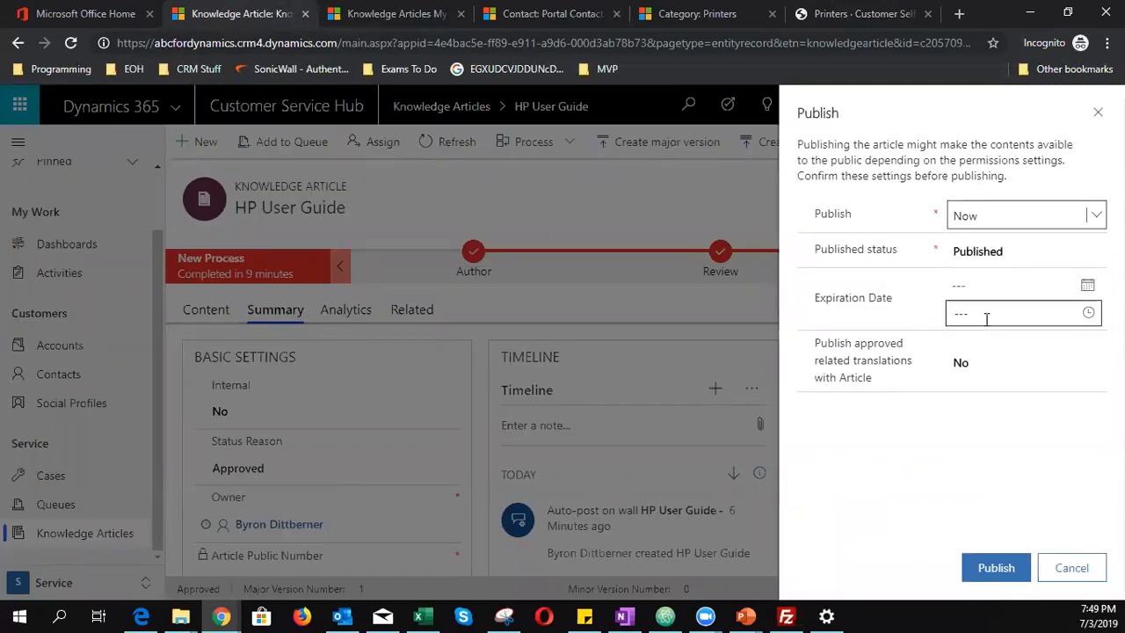
click(997, 569)
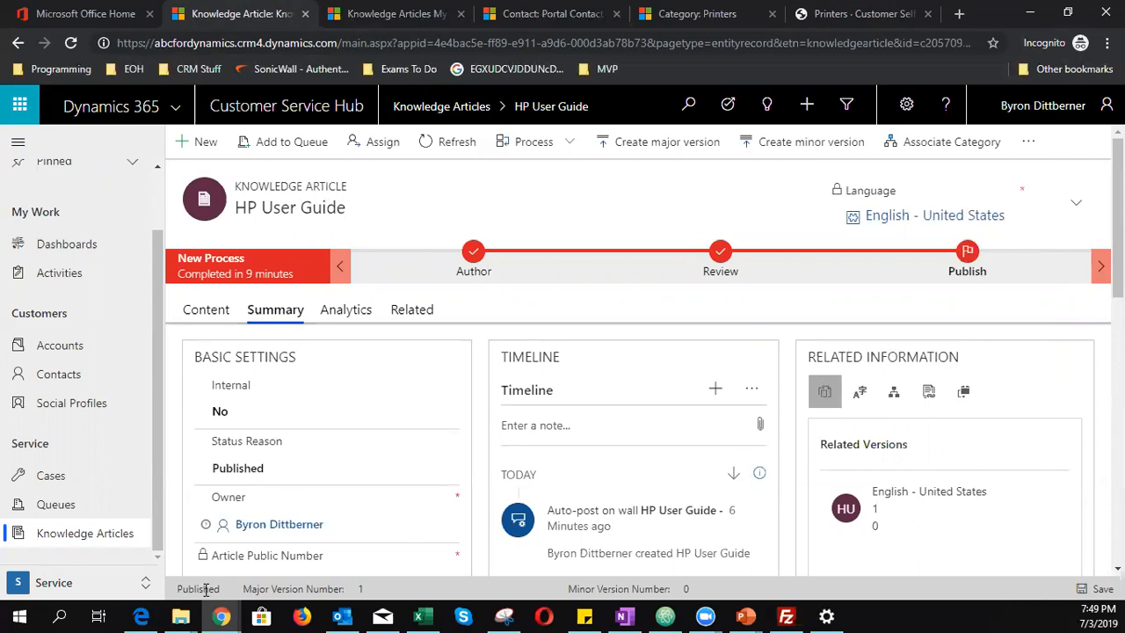
mouse_move(215, 609)
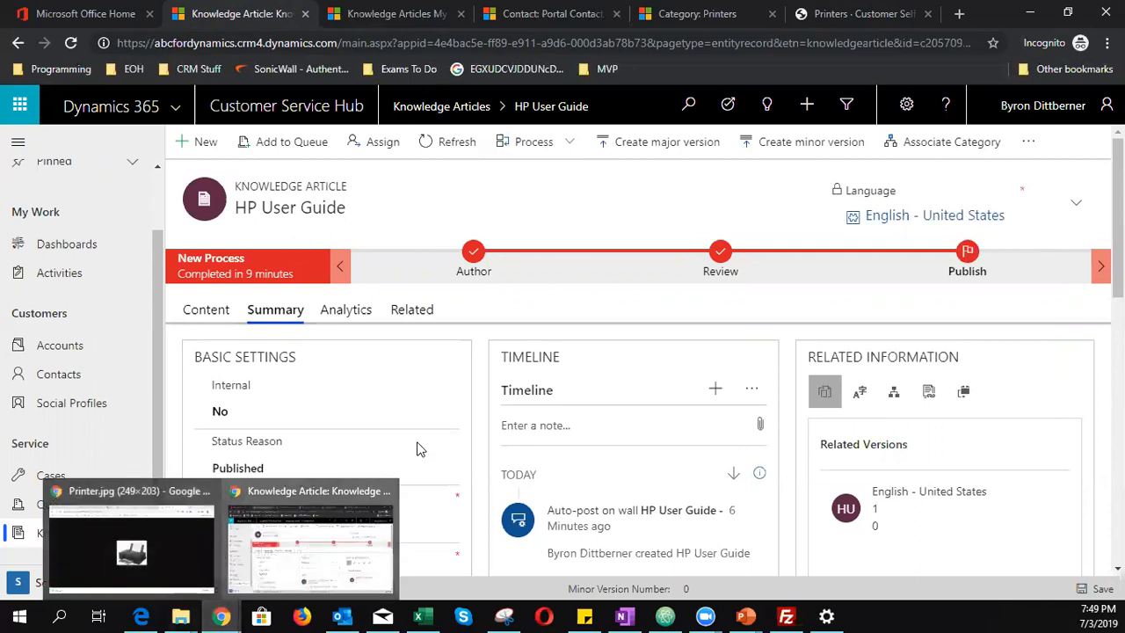
click(840, 13)
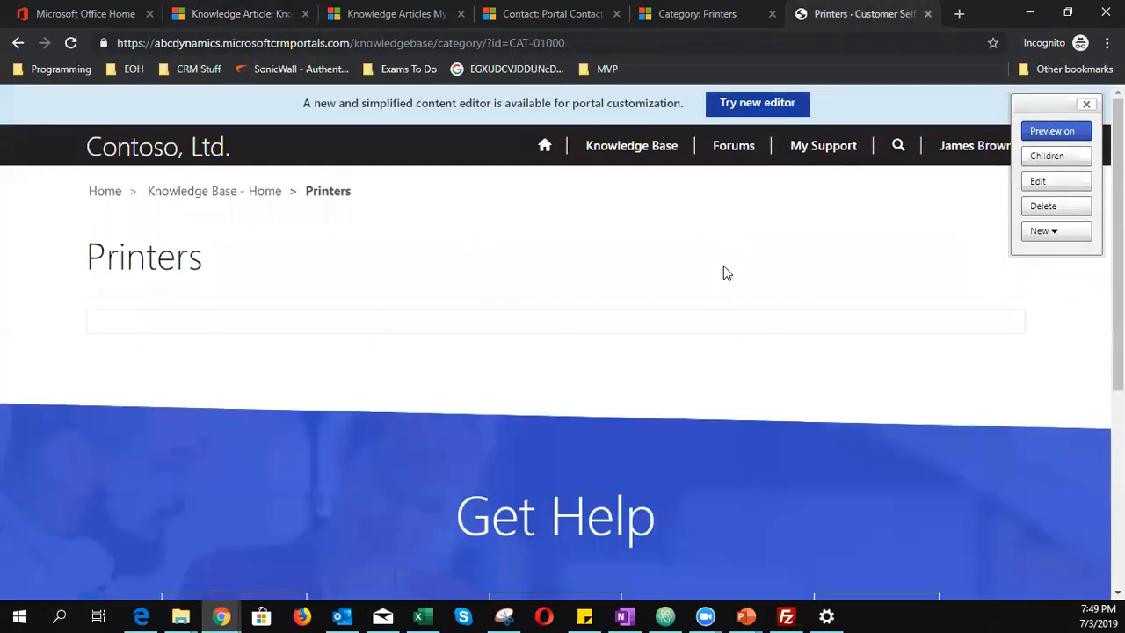
- Confirm HP User Guide is listed under the portal's Printers category, then show the record's Content tab
click(615, 148)
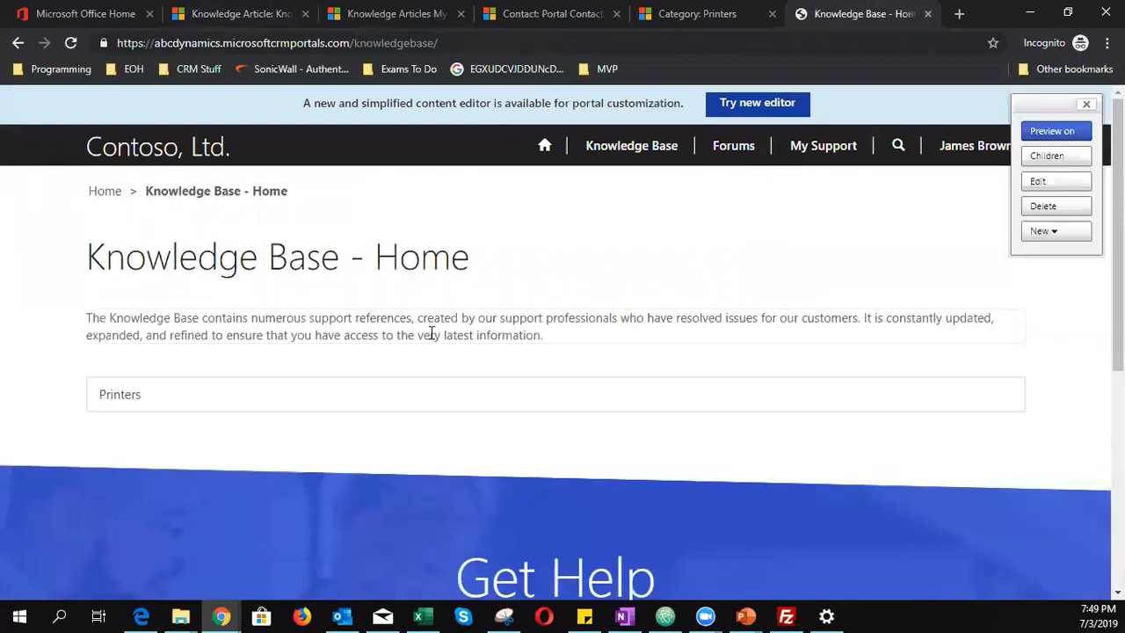
click(156, 400)
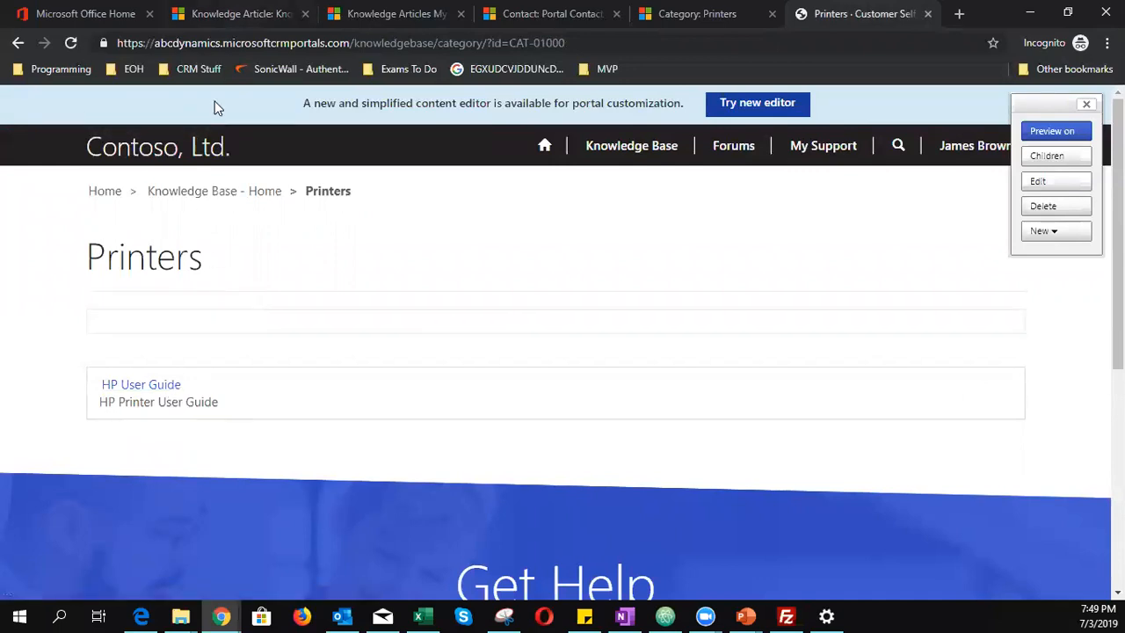
key(ctrl+2)
click(213, 315)
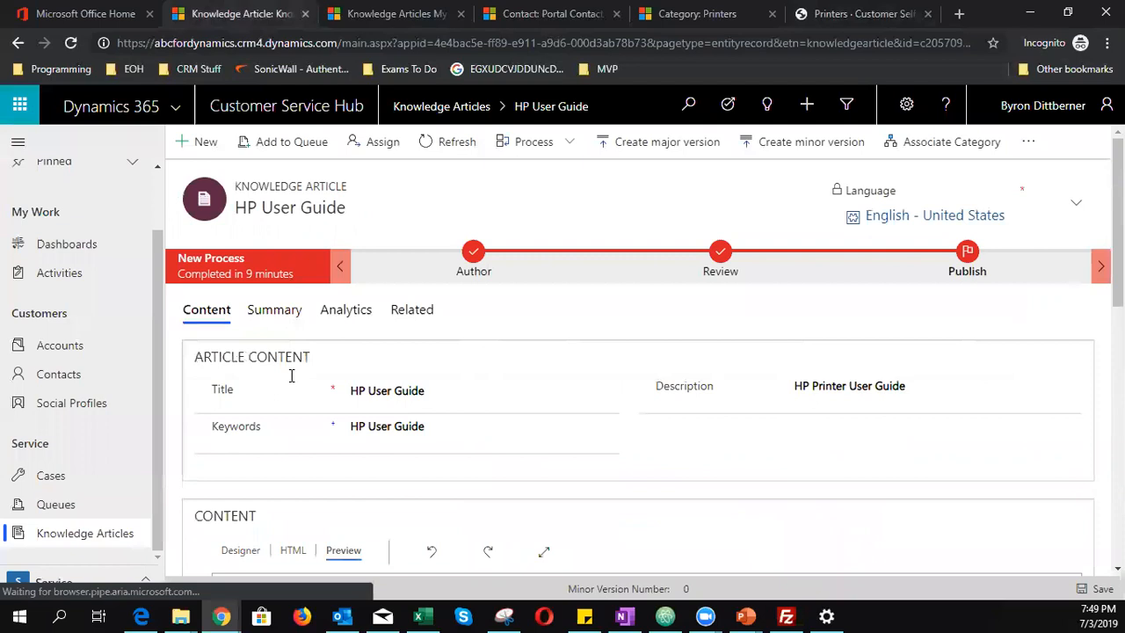
- Change the article description to 'User Guide for Printers sold in Africa'
click(355, 389)
drag(350, 390, 427, 392)
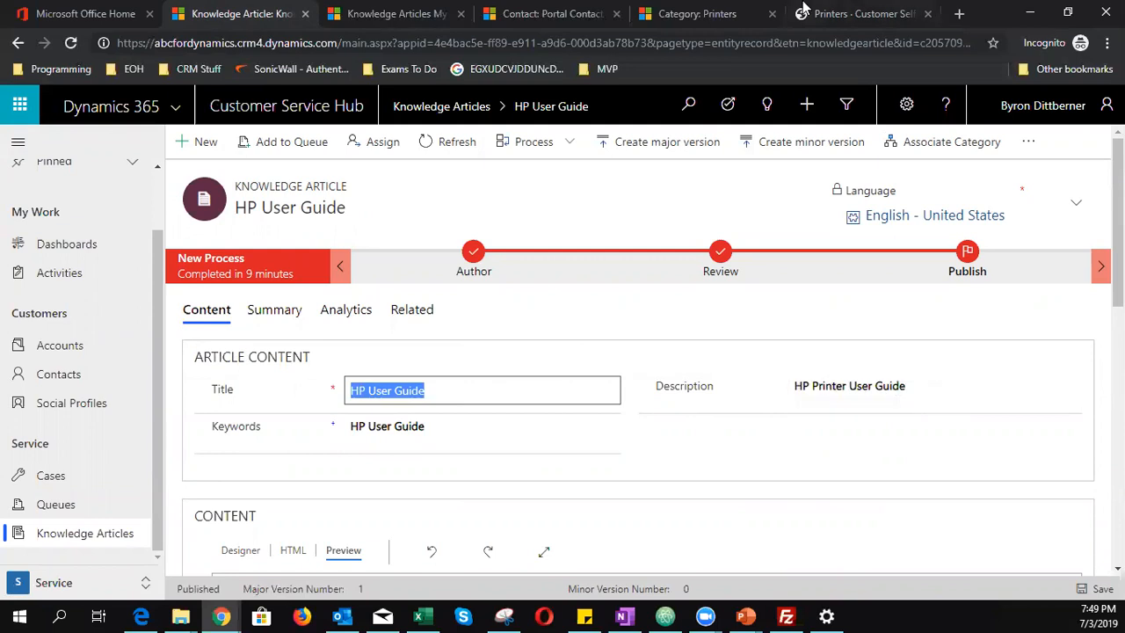
click(844, 13)
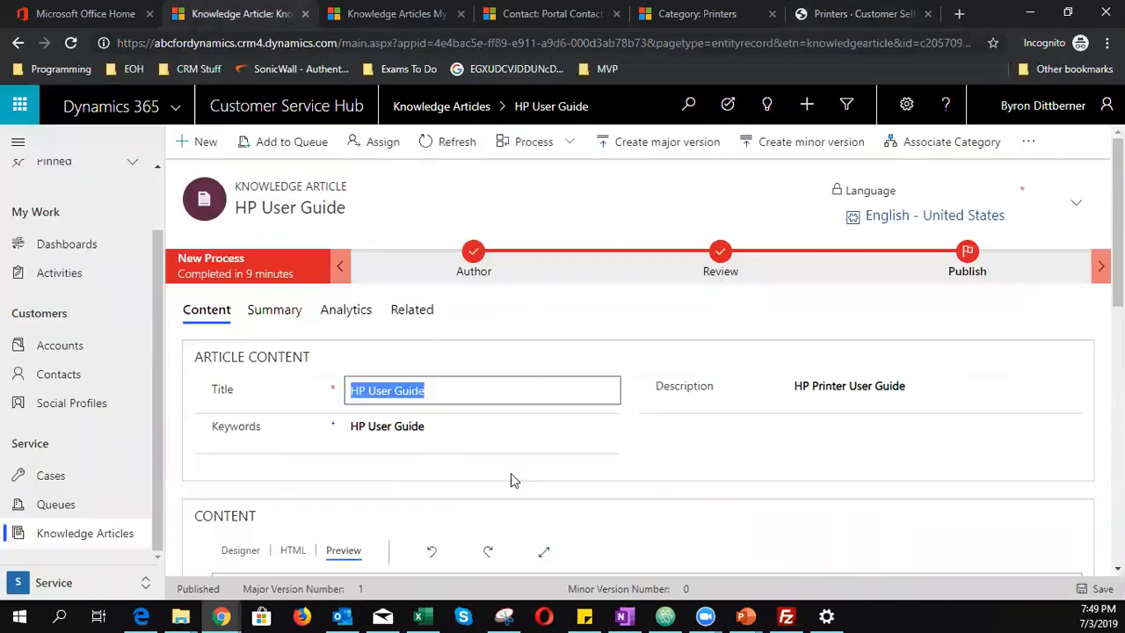
click(230, 14)
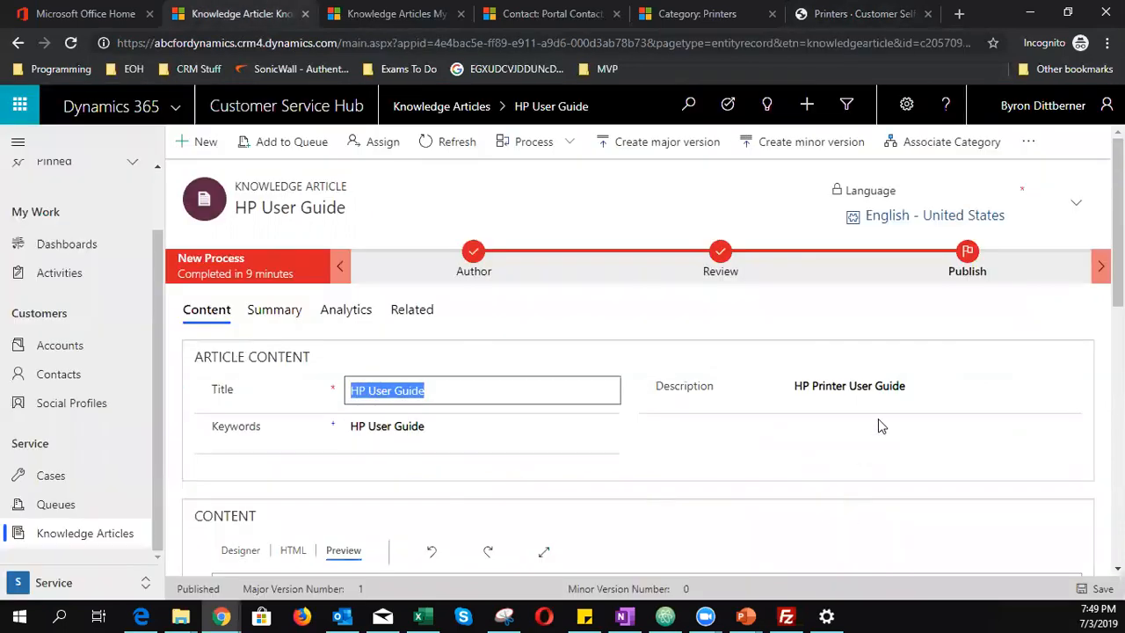
click(926, 394)
text(User)
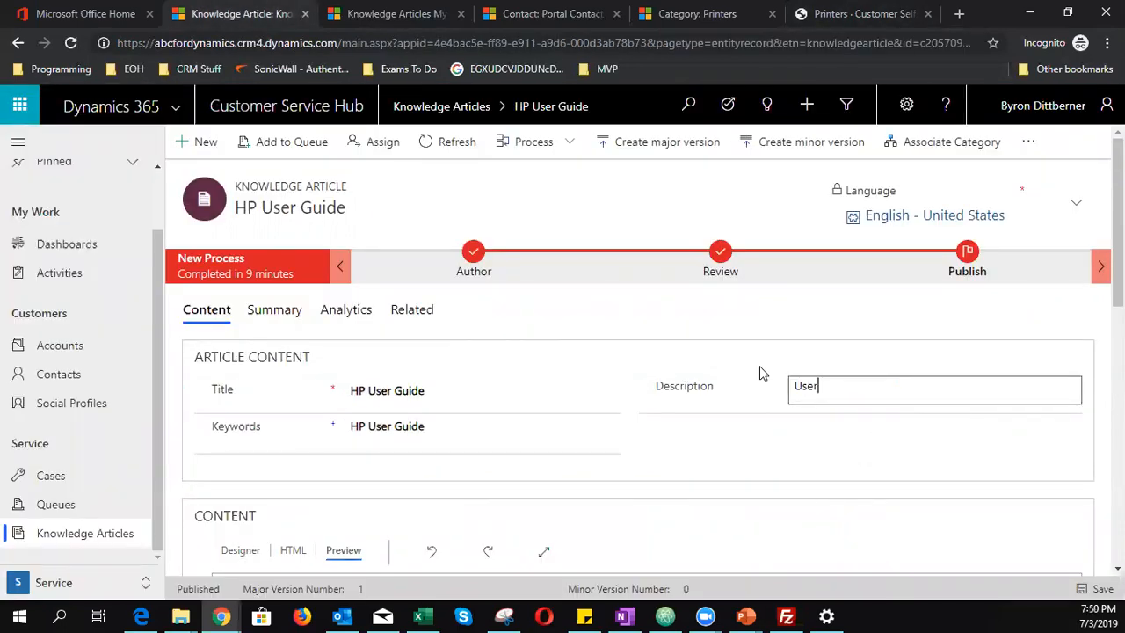
text( Guide for Printers Sn)
key(BackSpace)
key(BackSpace)
key(BackSpace)
text(sold in Africa)
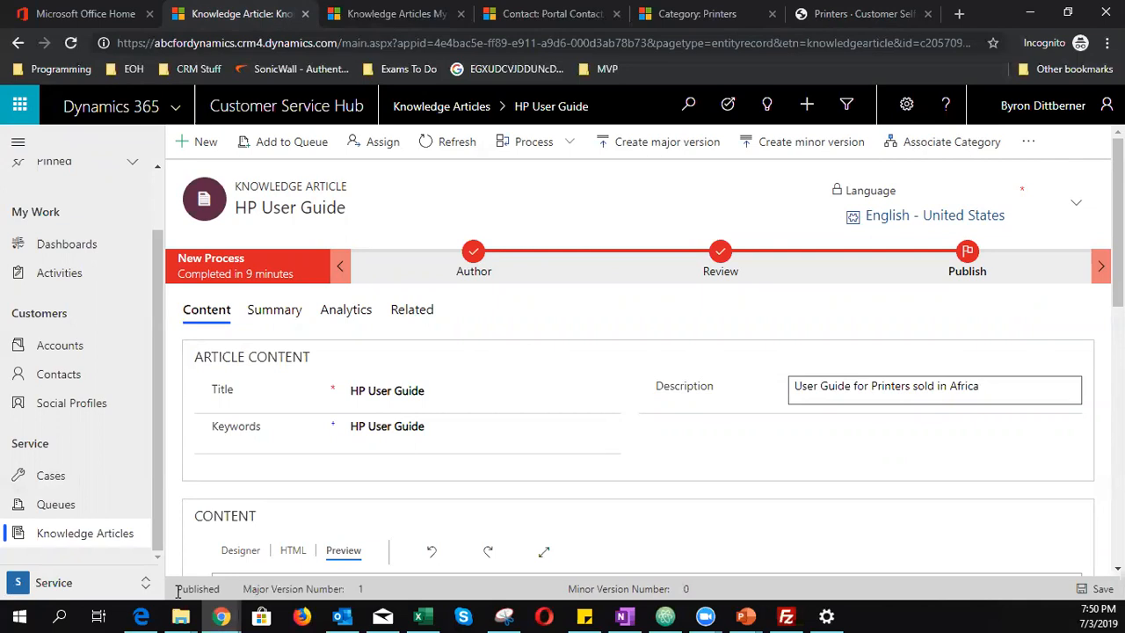
drag(179, 591, 222, 590)
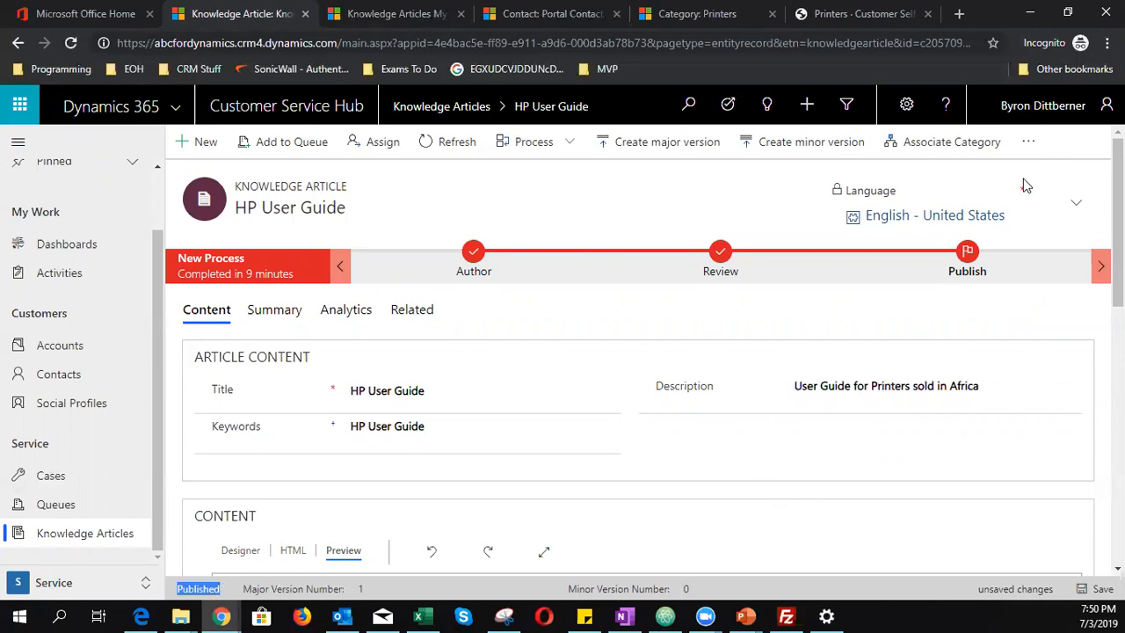
- Push the description change live with Update and confirm it
click(1028, 142)
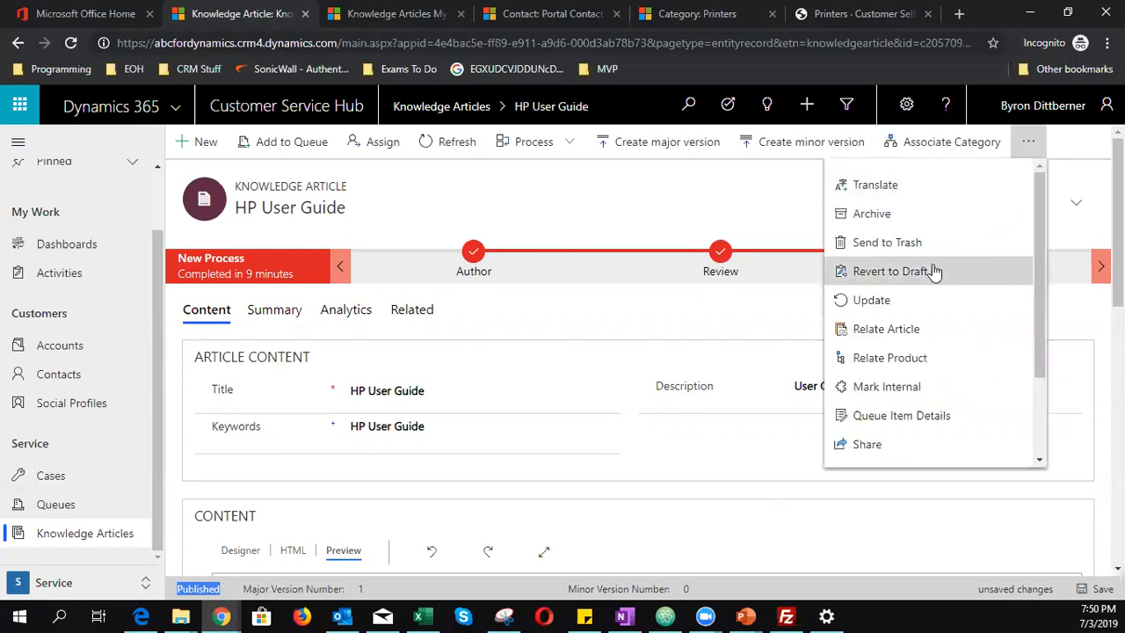
click(914, 303)
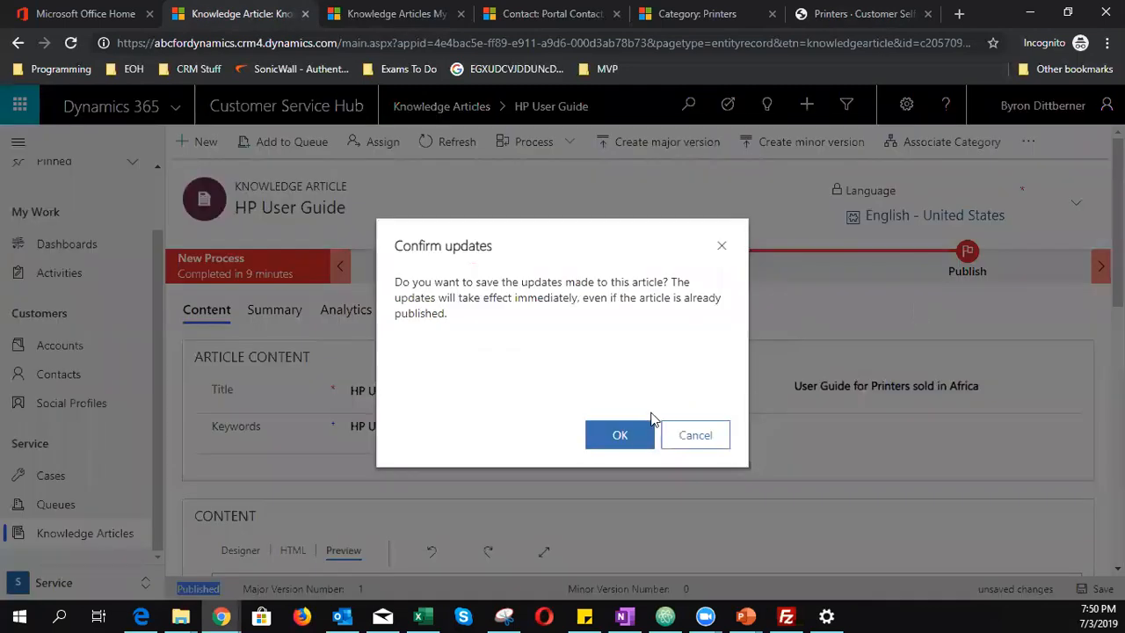
click(630, 439)
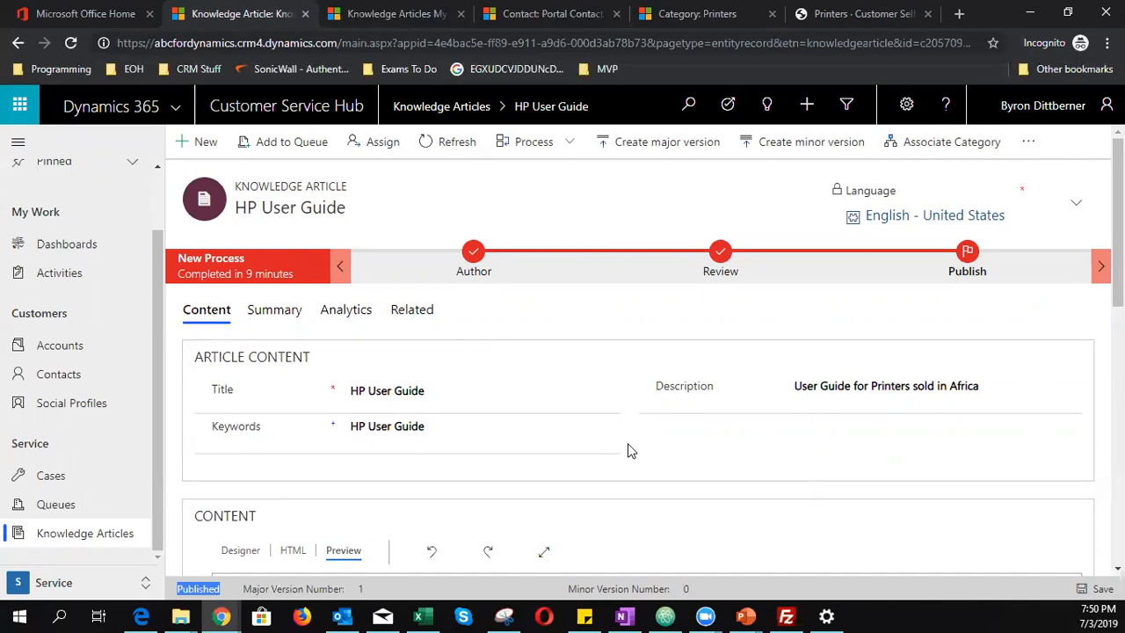
- Reload the portal's Printers listing to see the updated Africa description
click(823, 17)
click(71, 43)
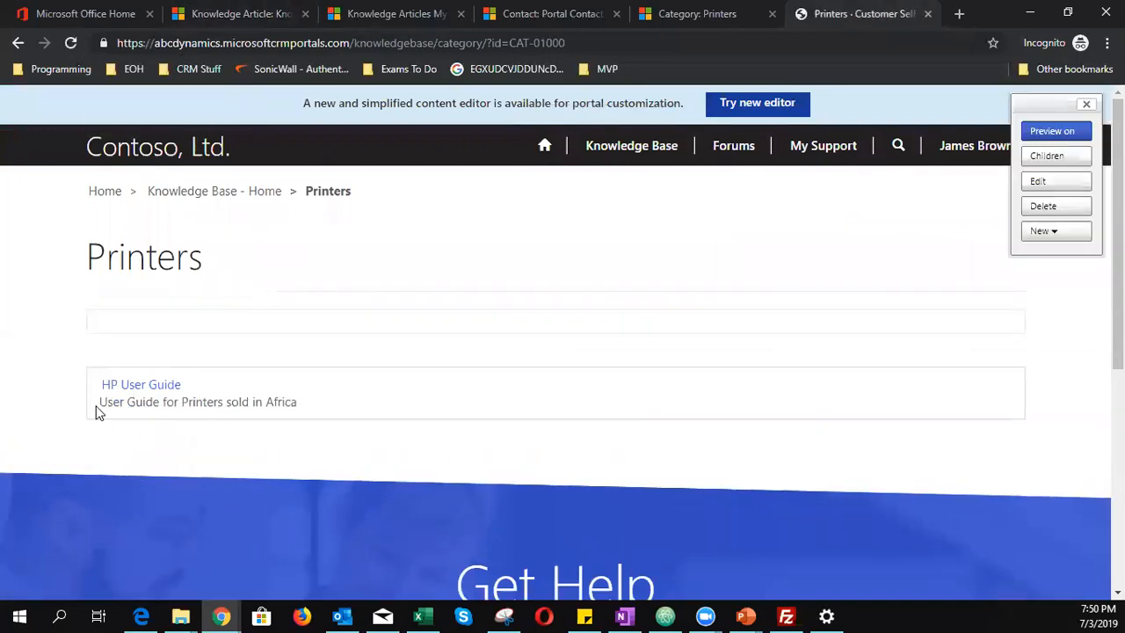
drag(101, 402, 318, 429)
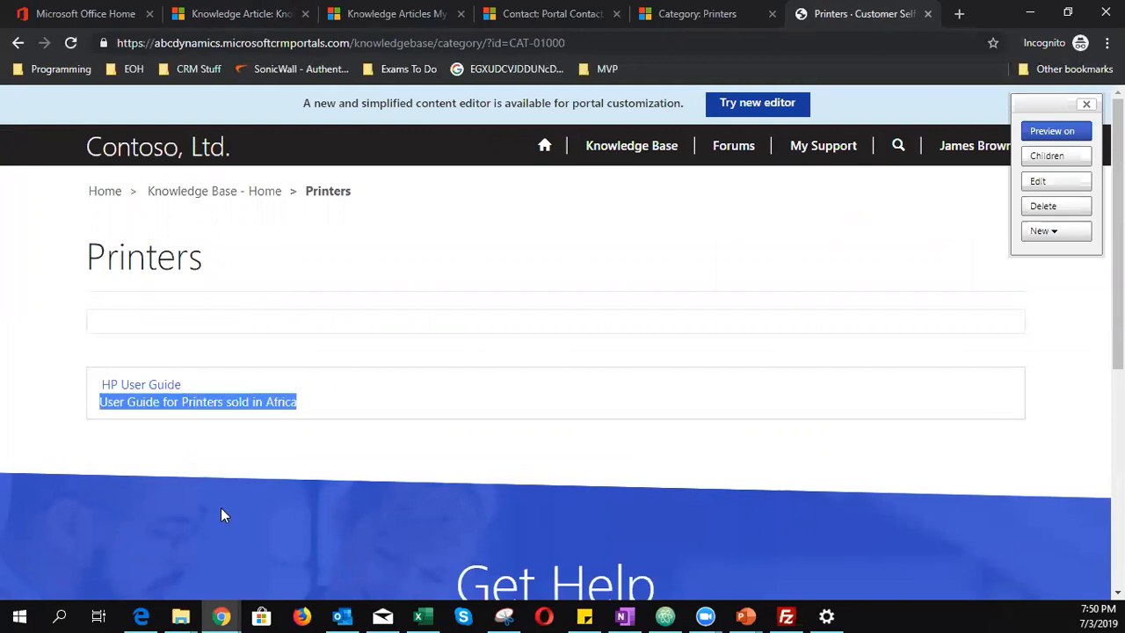
- Read through the published HP User Guide article page KA-01003, then return to the record
click(129, 390)
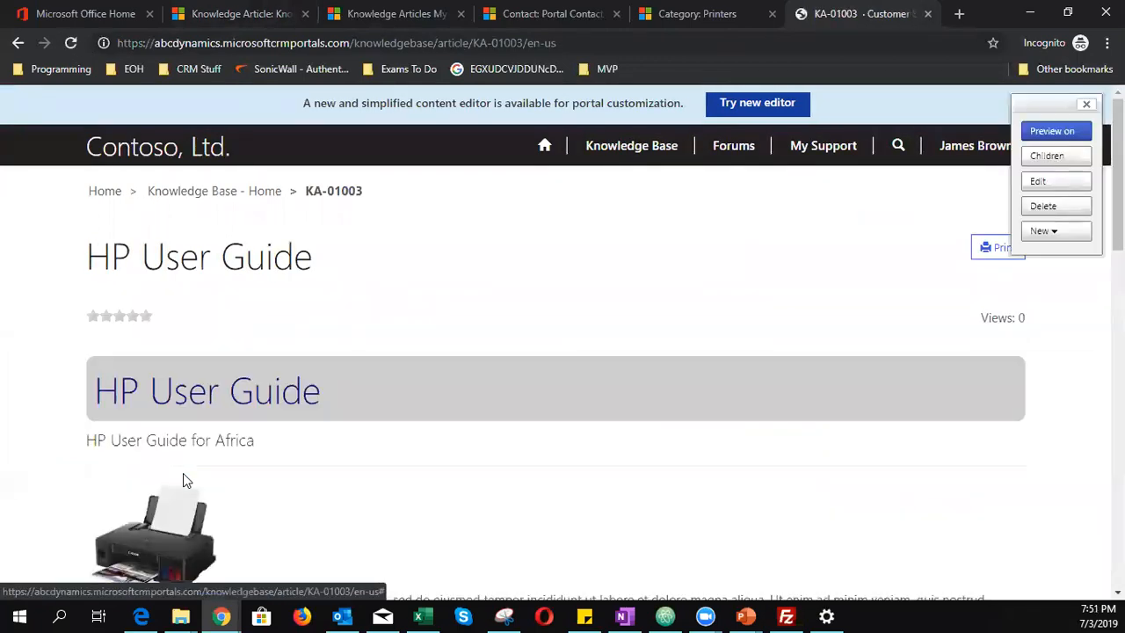
scroll(182, 473, down, 1)
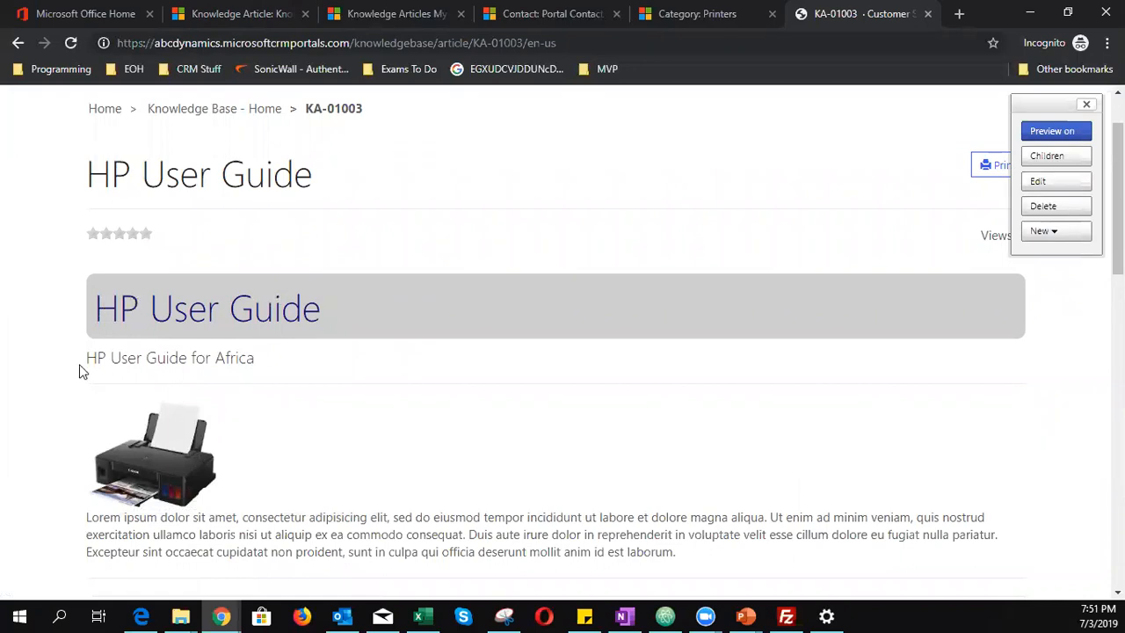
drag(88, 359, 278, 367)
scroll(290, 428, down, 1)
scroll(287, 421, down, 1)
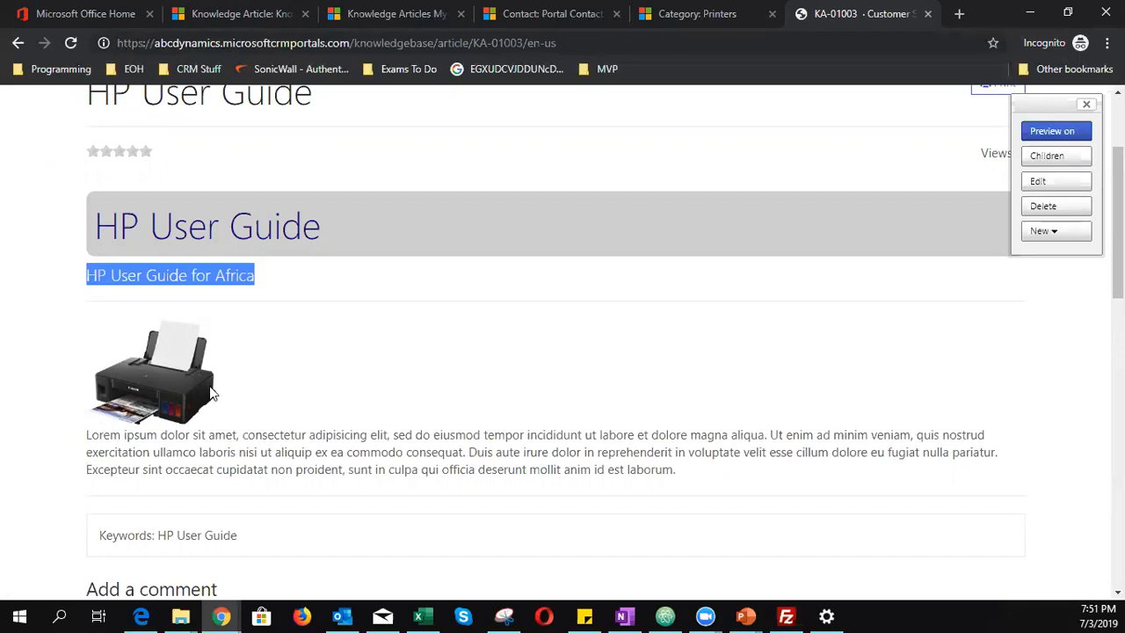
scroll(216, 452, down, 2)
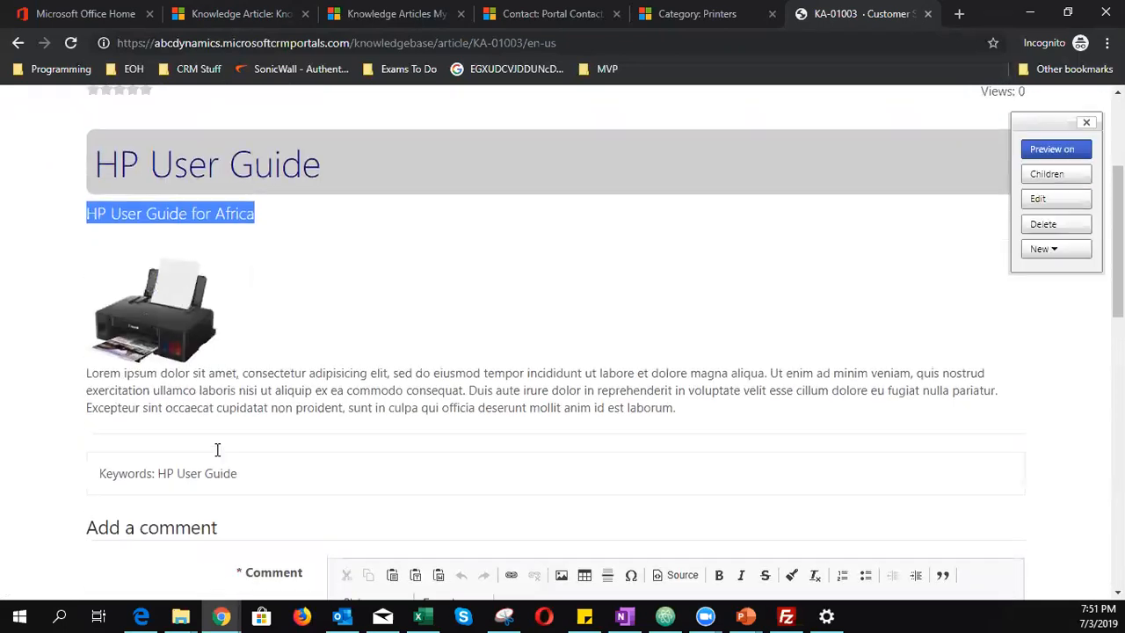
scroll(216, 452, up, 3)
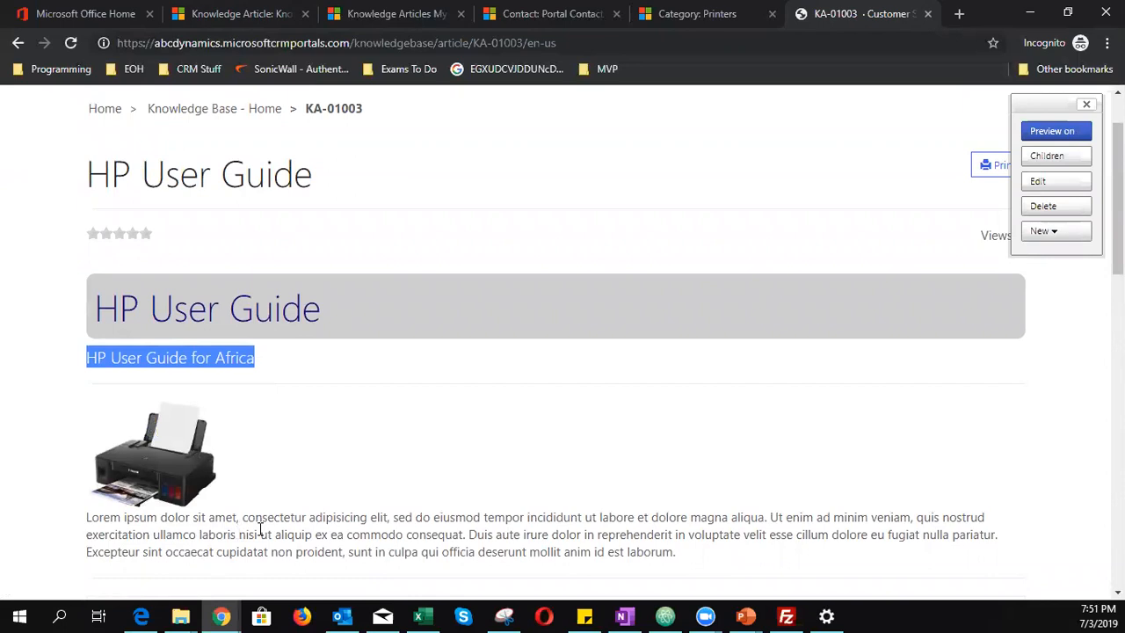
click(211, 18)
- Add padding-bottom: 40px to the printer image's style in the HTML source
scroll(349, 384, down, 2)
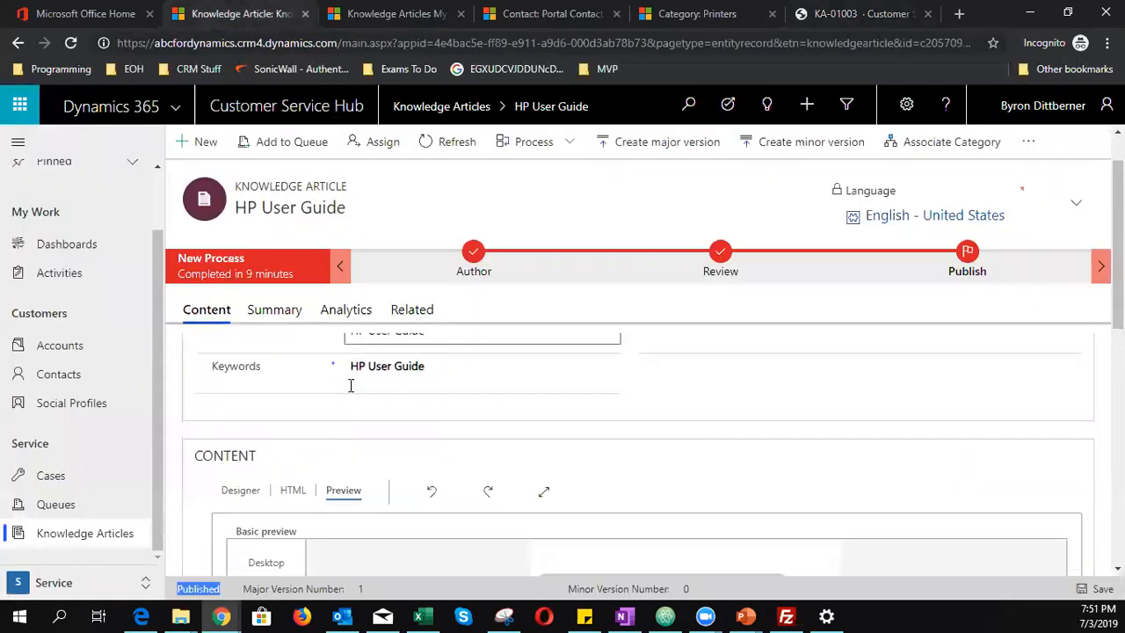
click(290, 386)
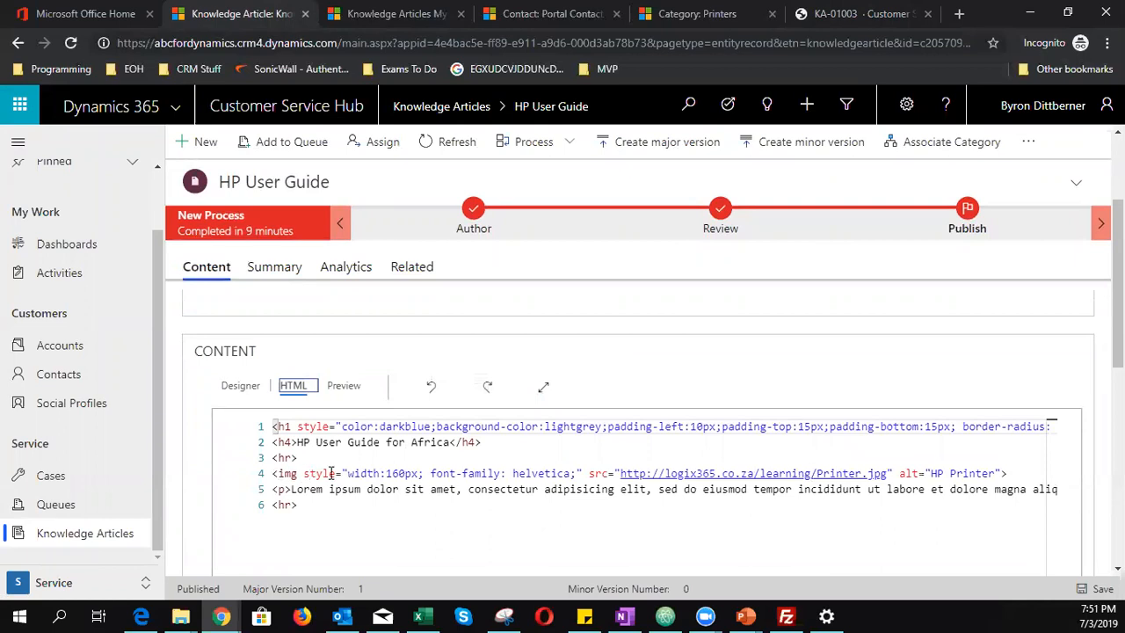
click(579, 473)
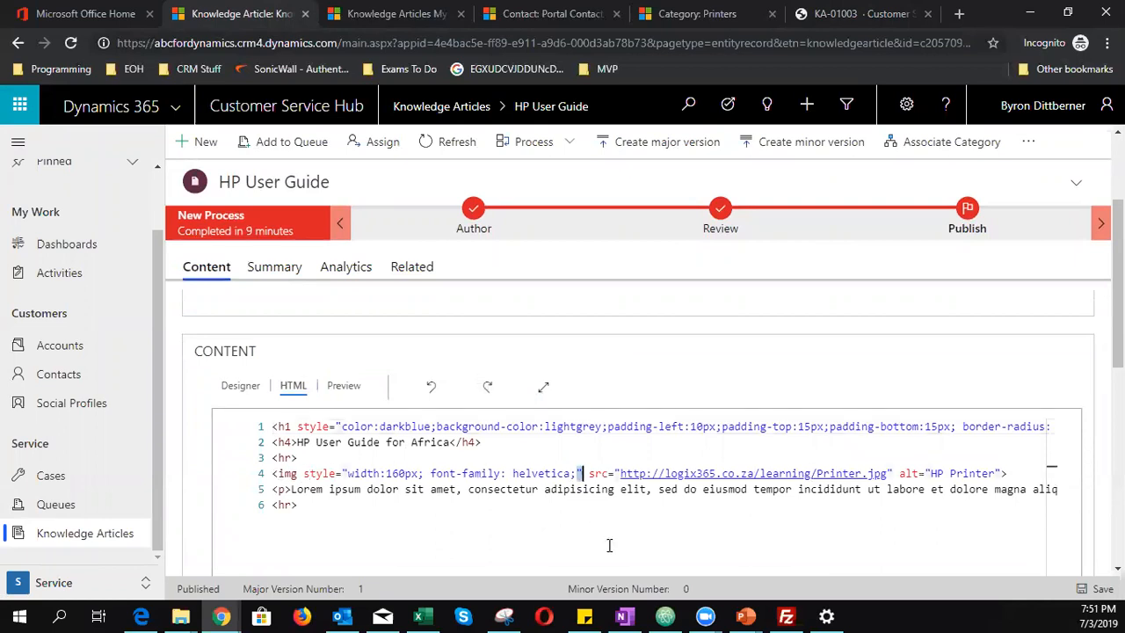
text(padding-bottom:)
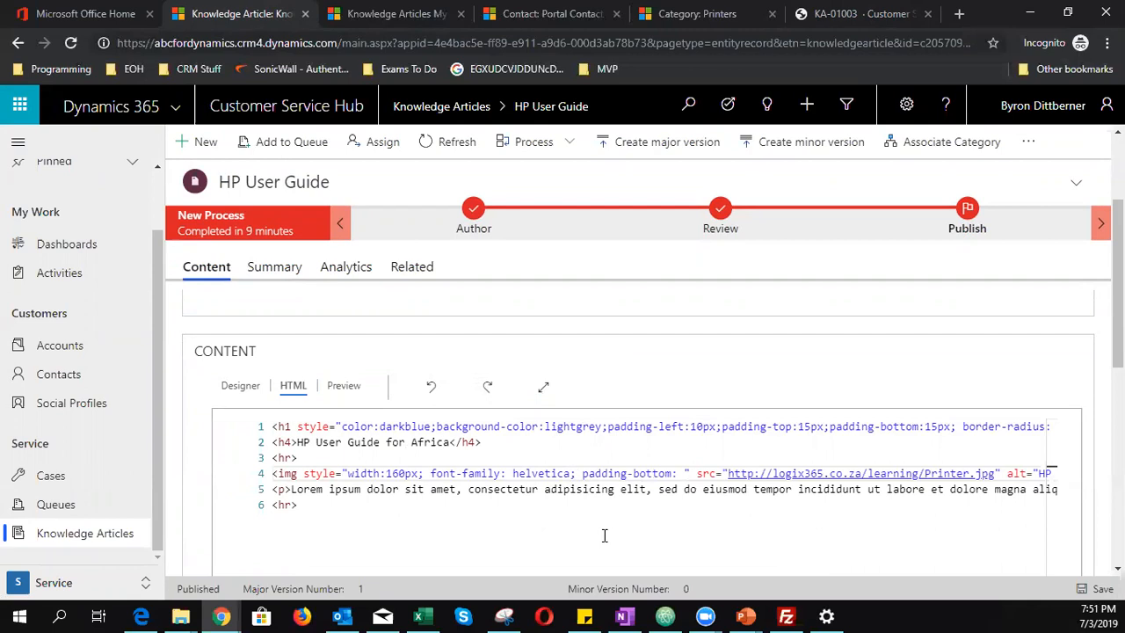
text( 40px)
key(ctrl+s)
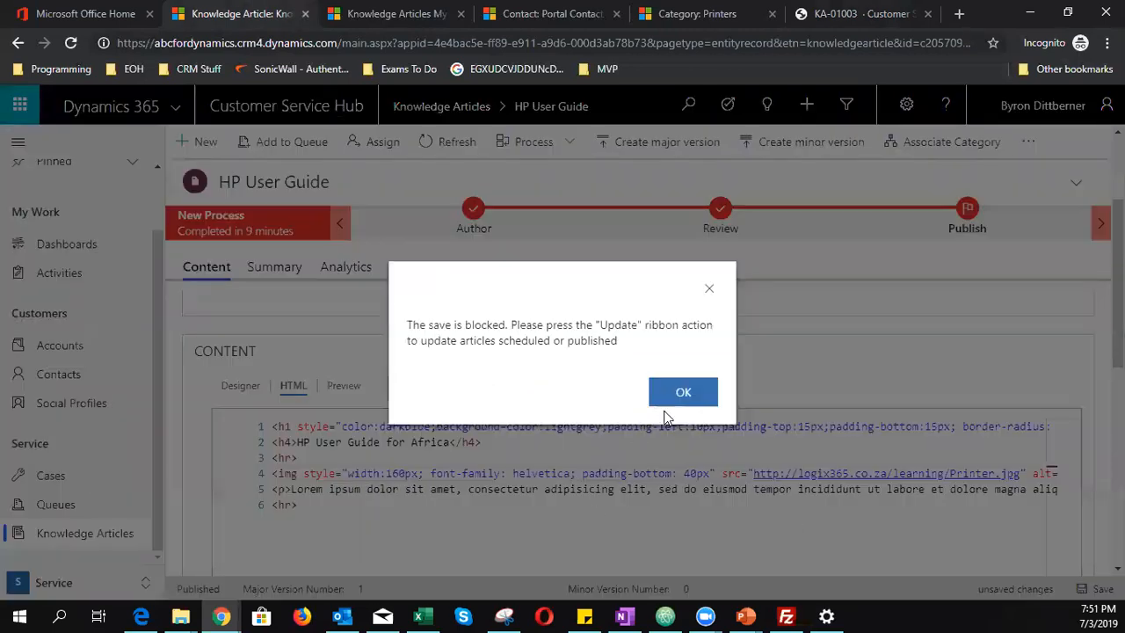
click(678, 390)
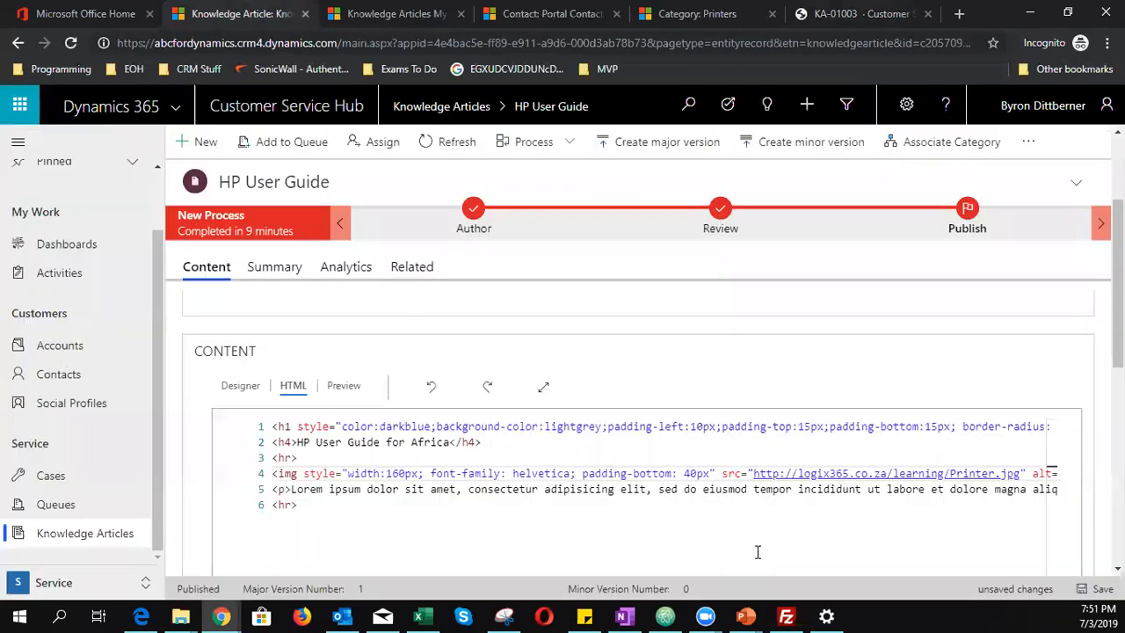
- Publish the image padding change with Update and confirm it
click(1030, 144)
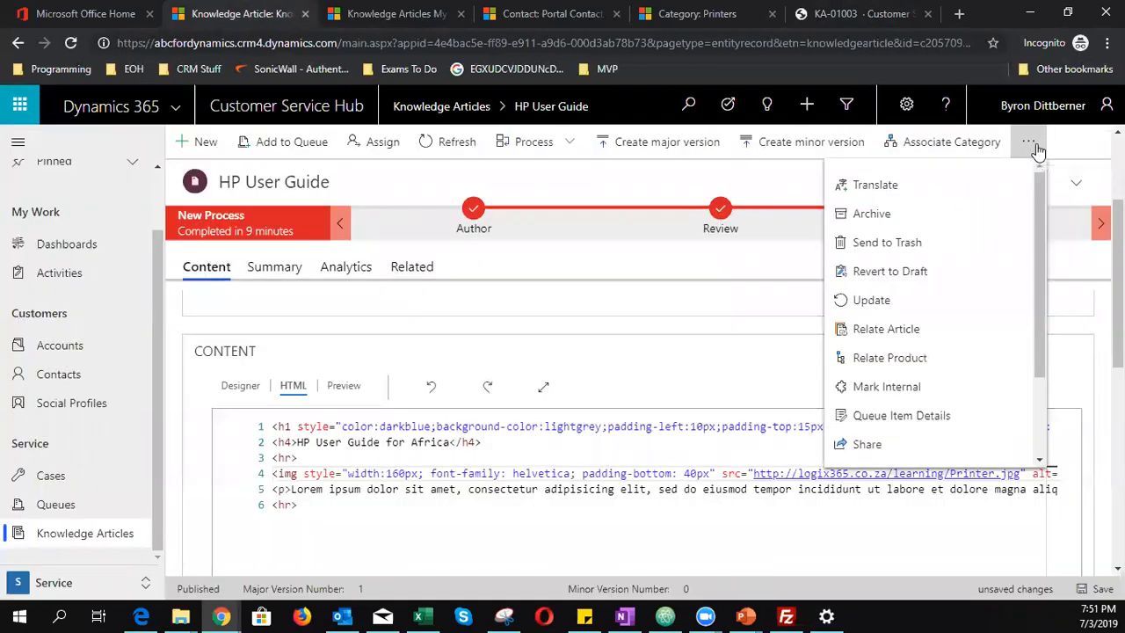
click(920, 301)
click(621, 431)
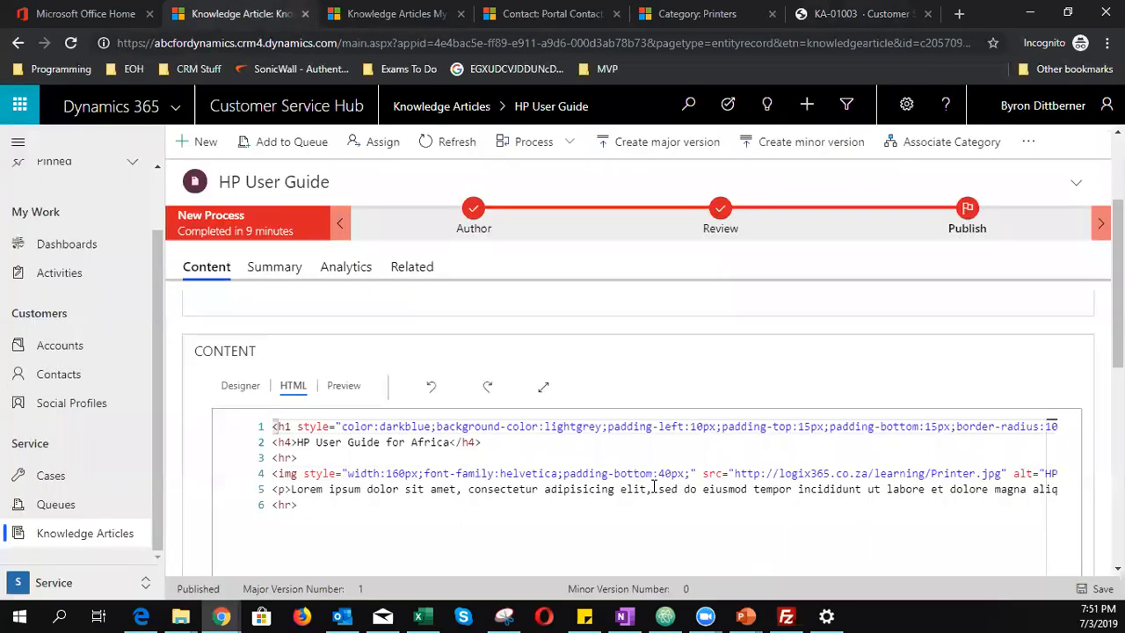
click(857, 14)
- Reload the portal article to see the padding and give it a five-star rating
click(71, 43)
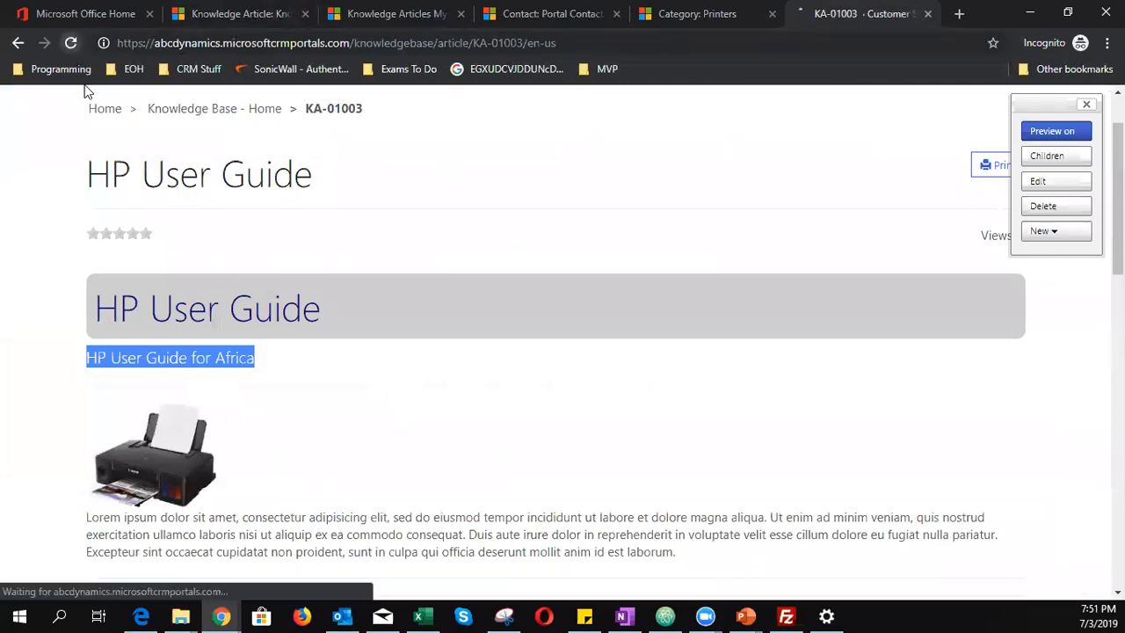
scroll(358, 476, down, 3)
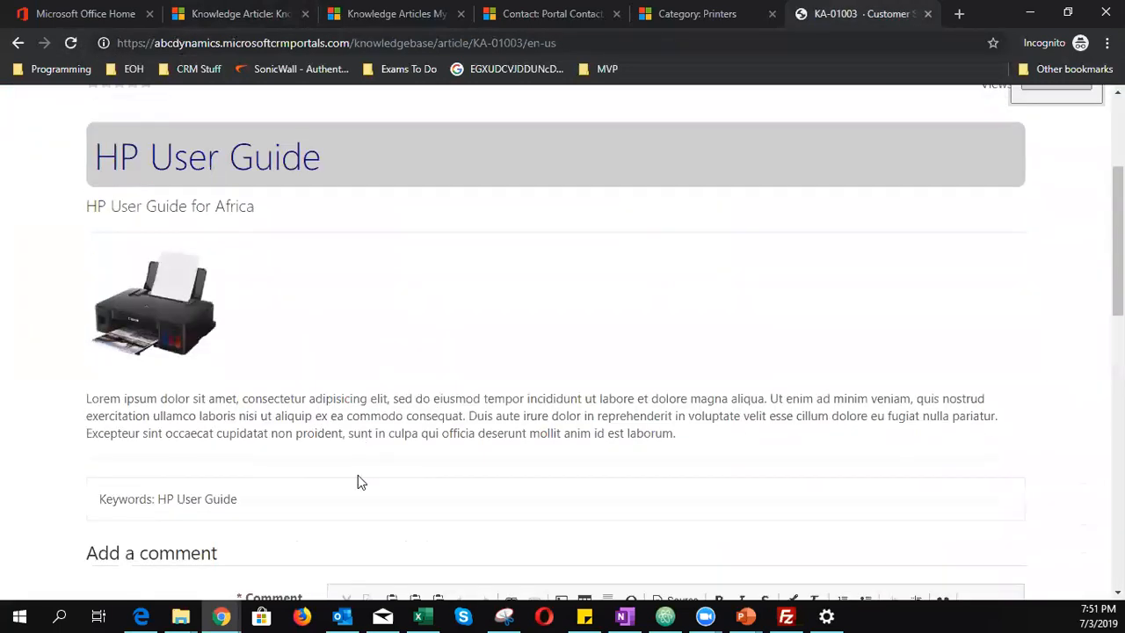
scroll(358, 479, up, 5)
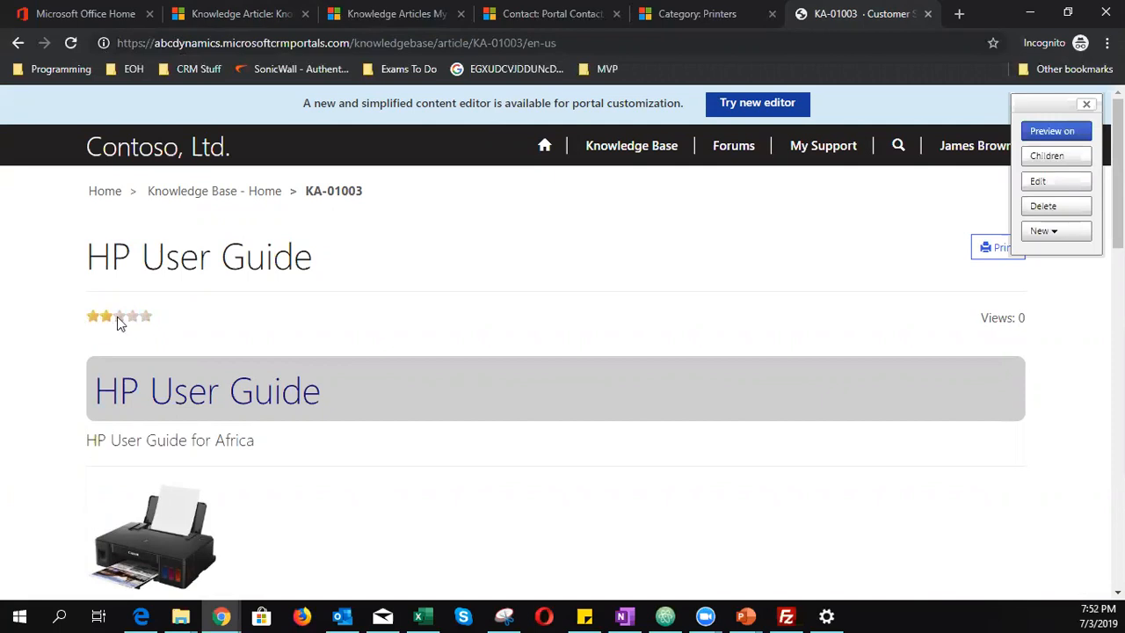
click(146, 316)
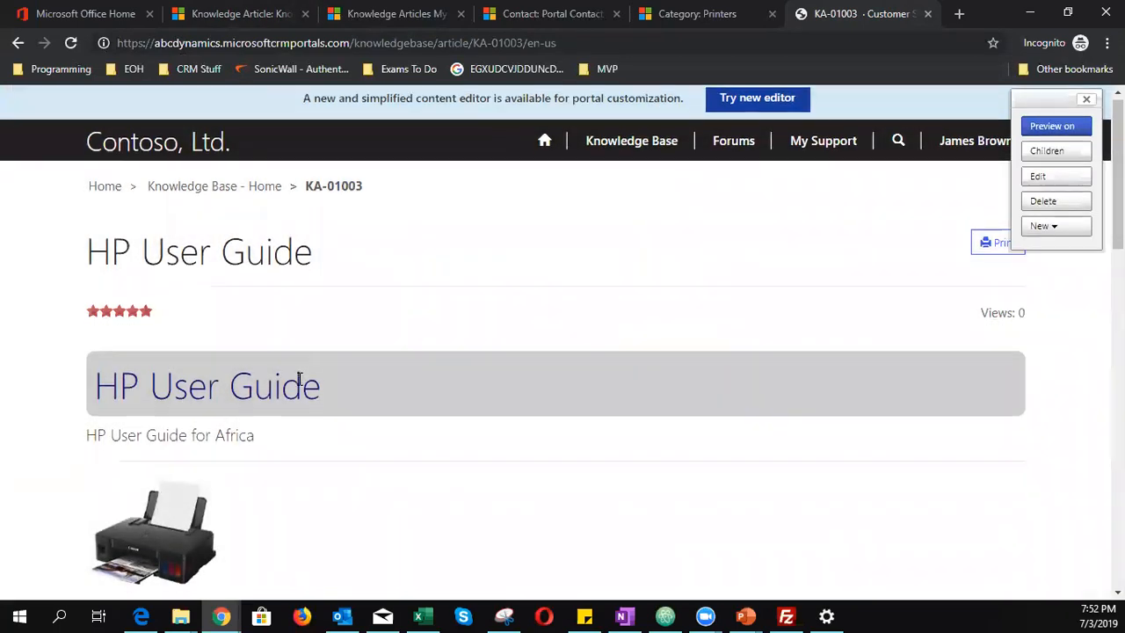
- Post the comment 'Thank you for this article' on the portal article
scroll(299, 380, down, 5)
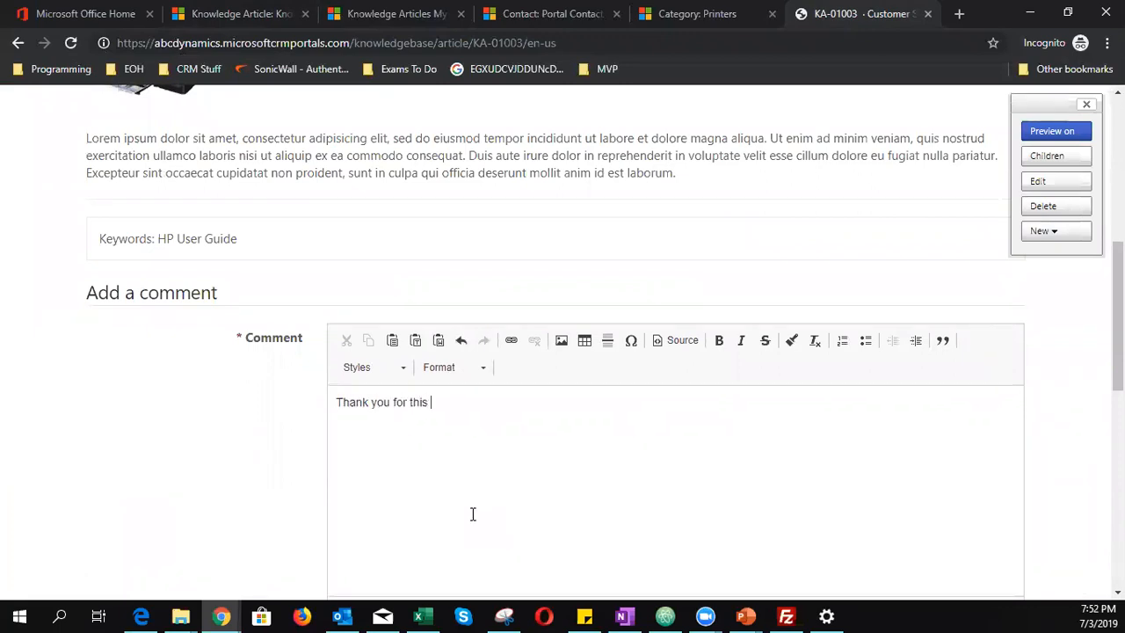
text(icle)
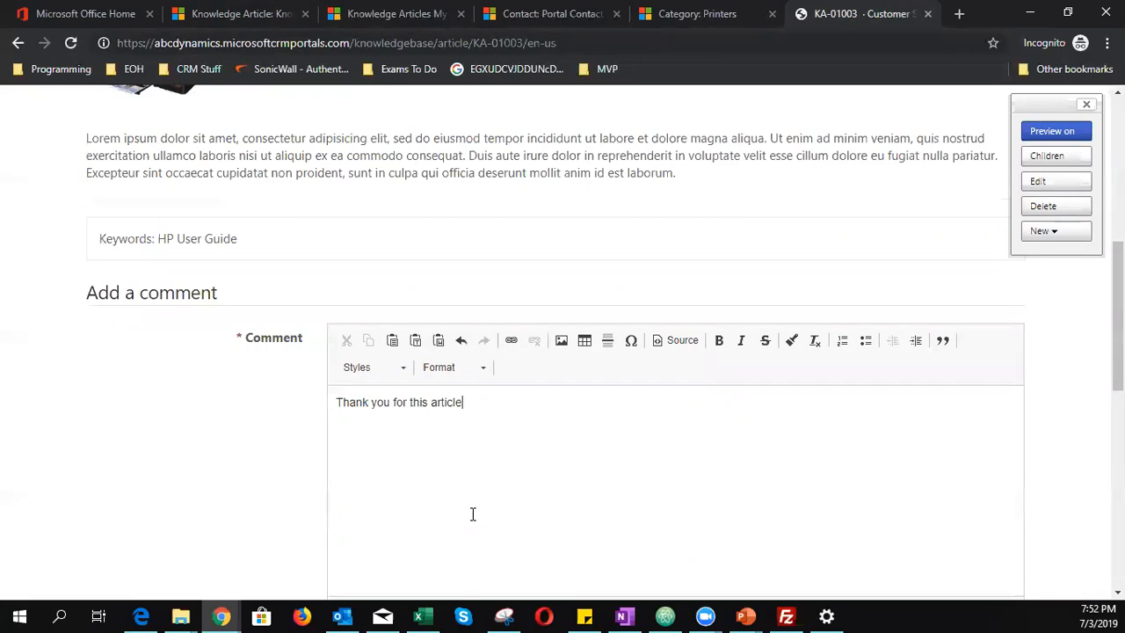
scroll(472, 514, down, 2)
click(407, 480)
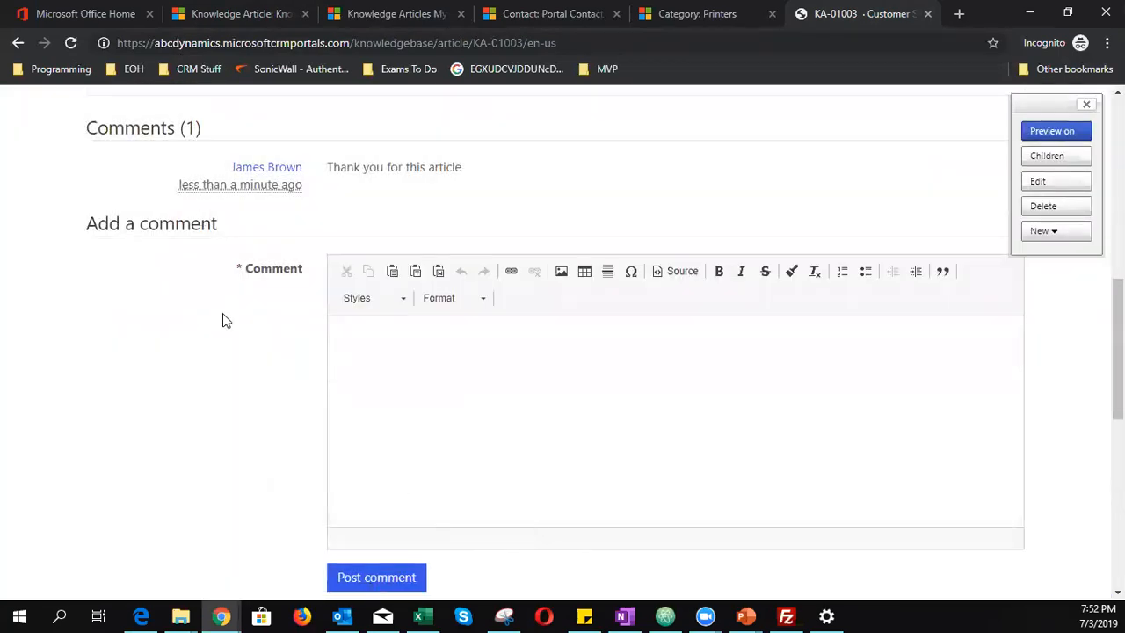
scroll(277, 431, up, 6)
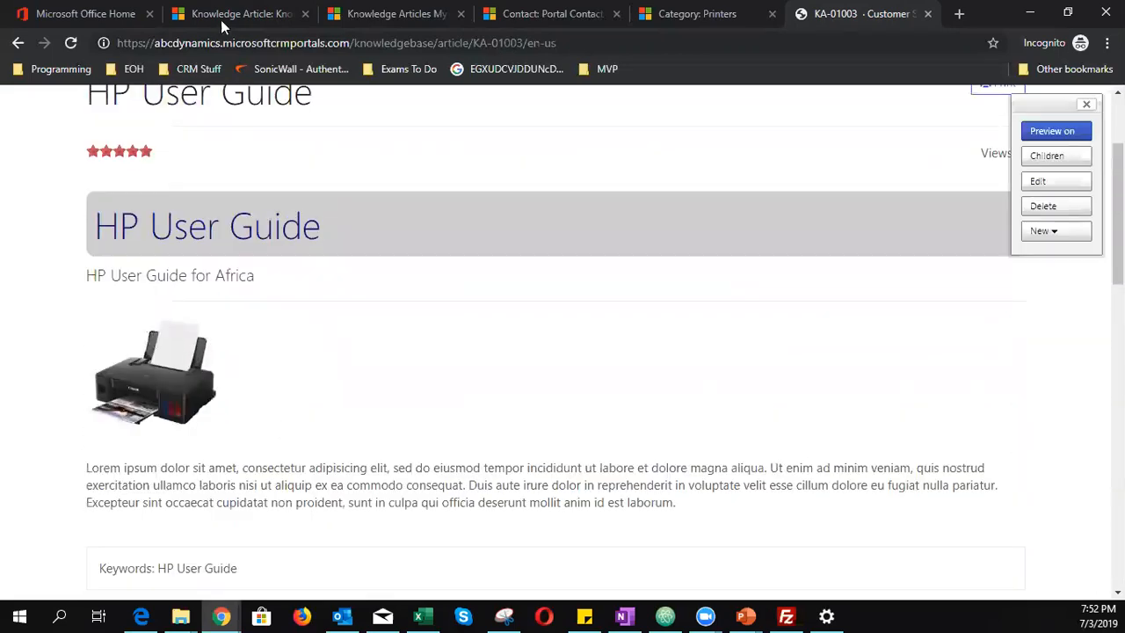
click(220, 19)
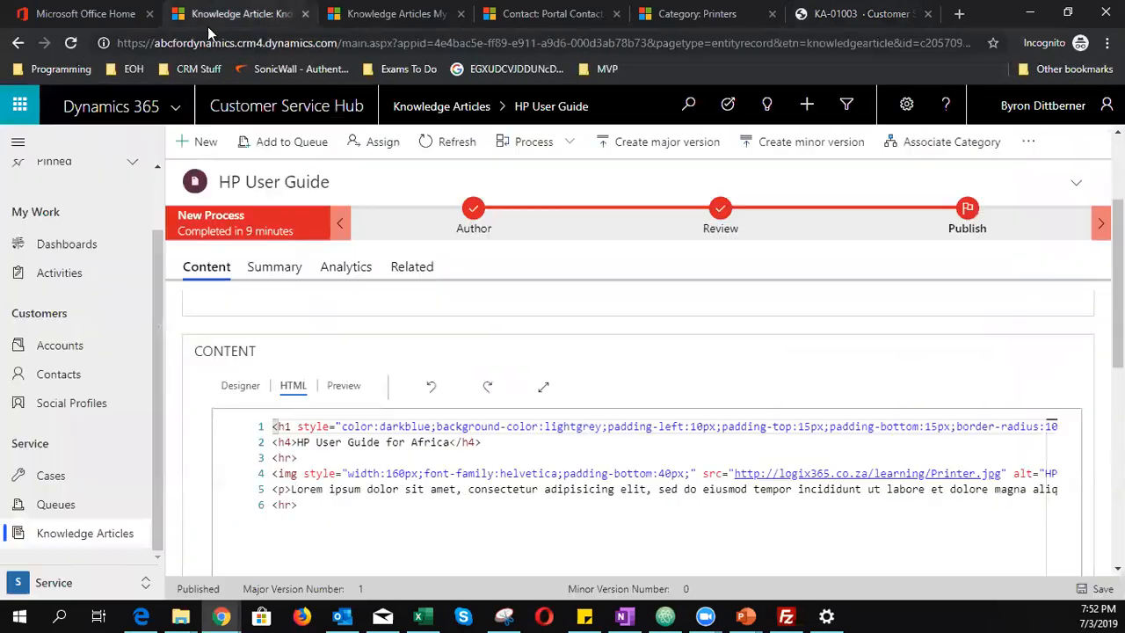
- Review the Analytics tab's Views and Feedback panels showing the thank-you comment and rating 5
click(344, 268)
scroll(296, 446, down, 1)
scroll(307, 431, up, 1)
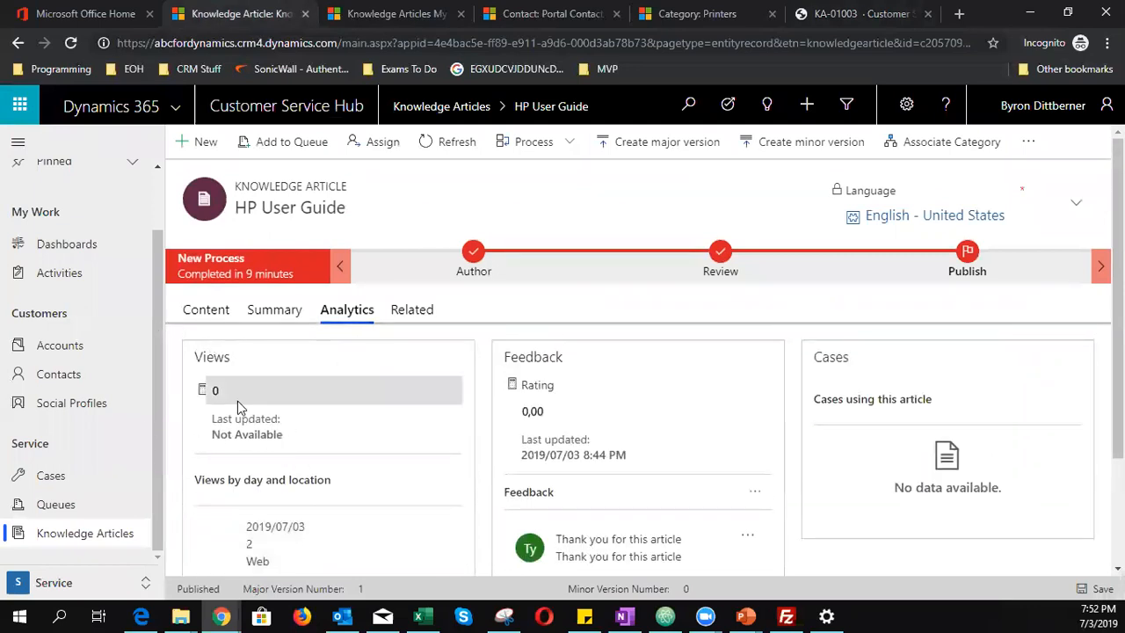
scroll(237, 401, down, 1)
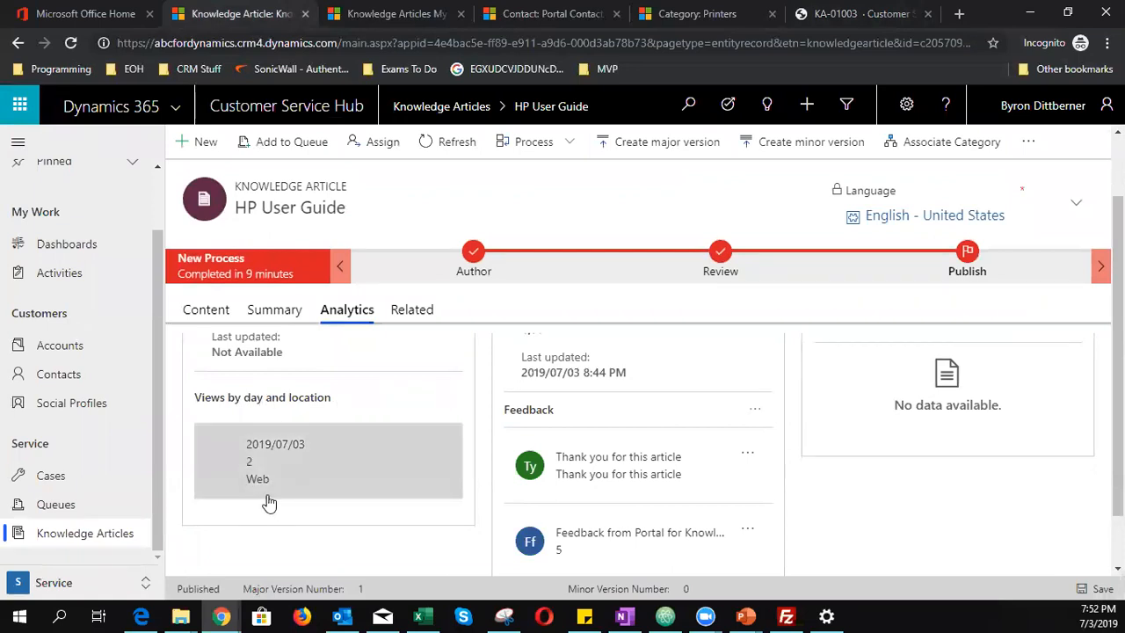
scroll(432, 495, up, 1)
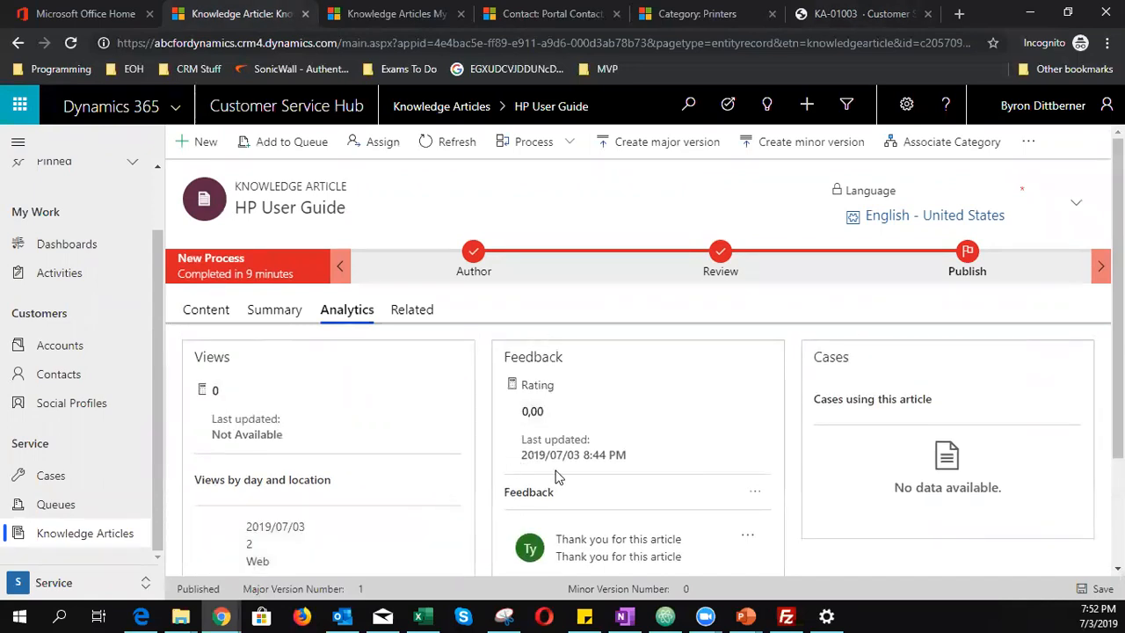
scroll(557, 475, down, 2)
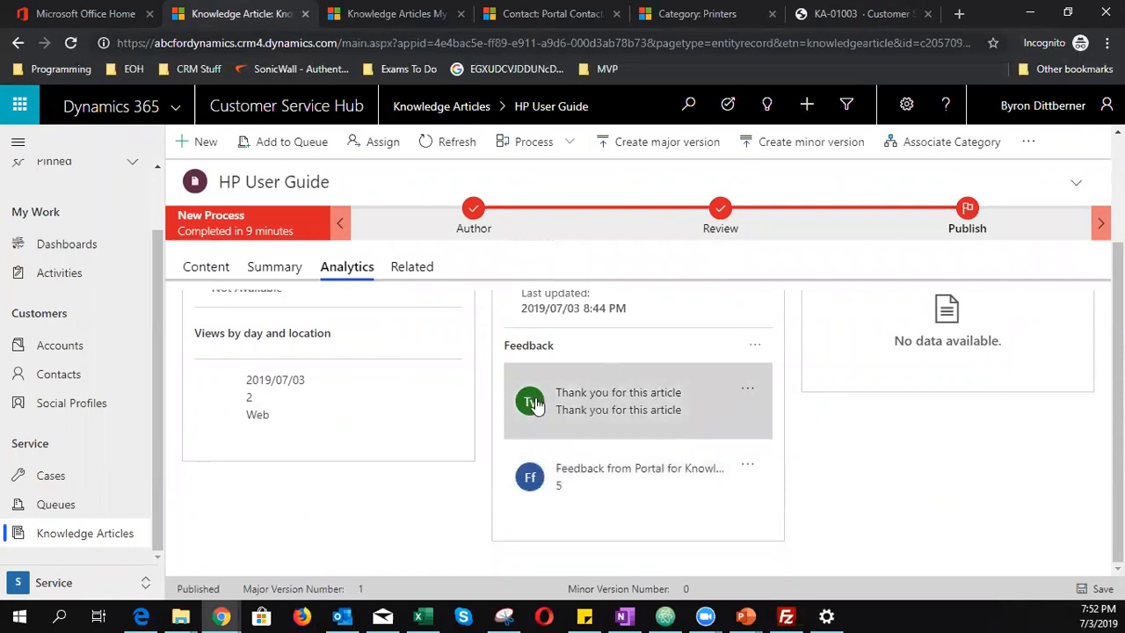
scroll(580, 454, up, 2)
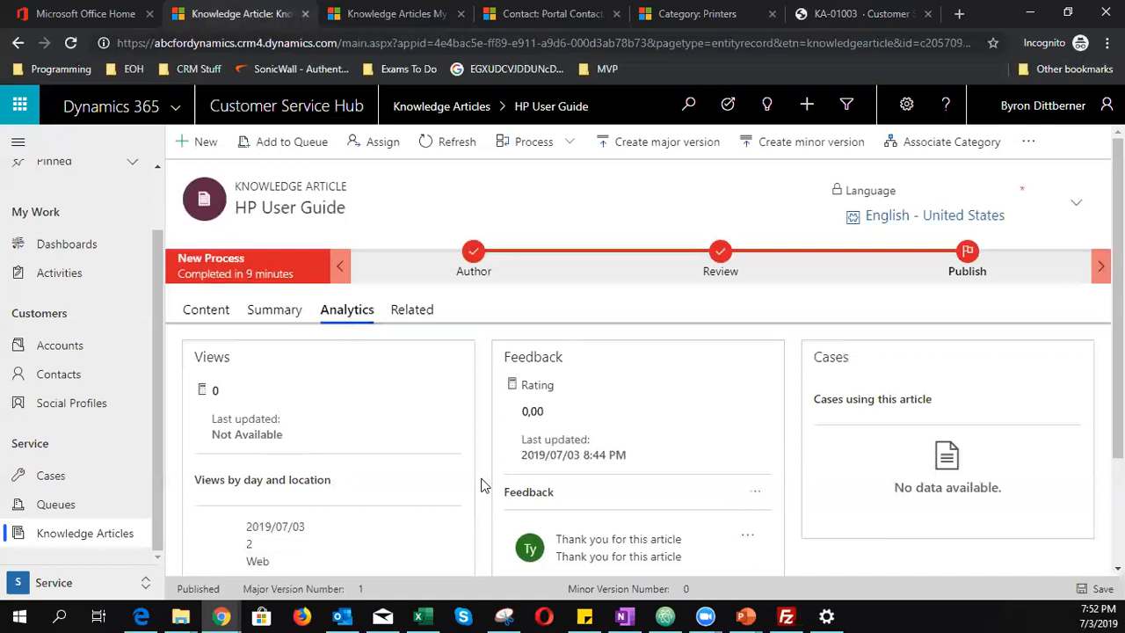
click(427, 313)
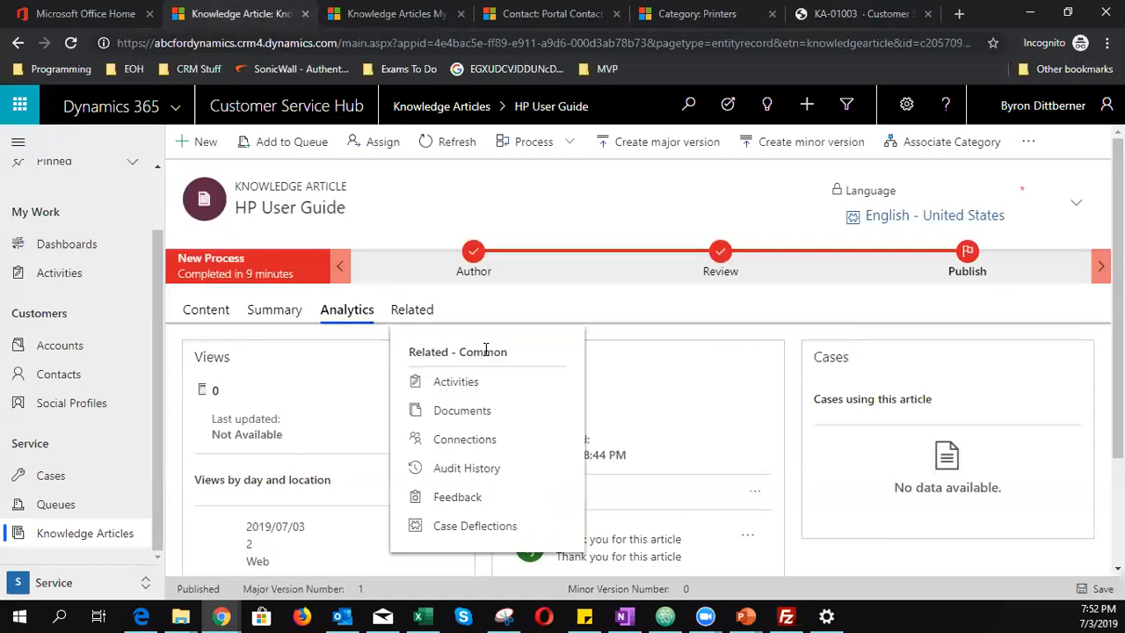
- Show the HP User Guide article's two portal feedback records under Related > Feedback
click(471, 498)
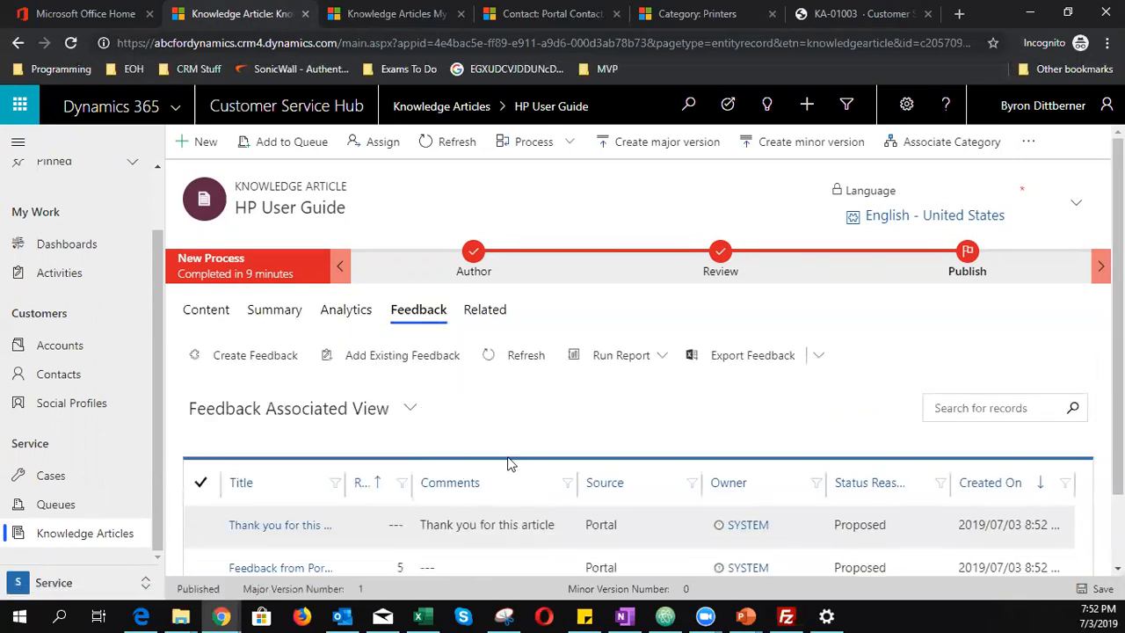
scroll(509, 460, down, 2)
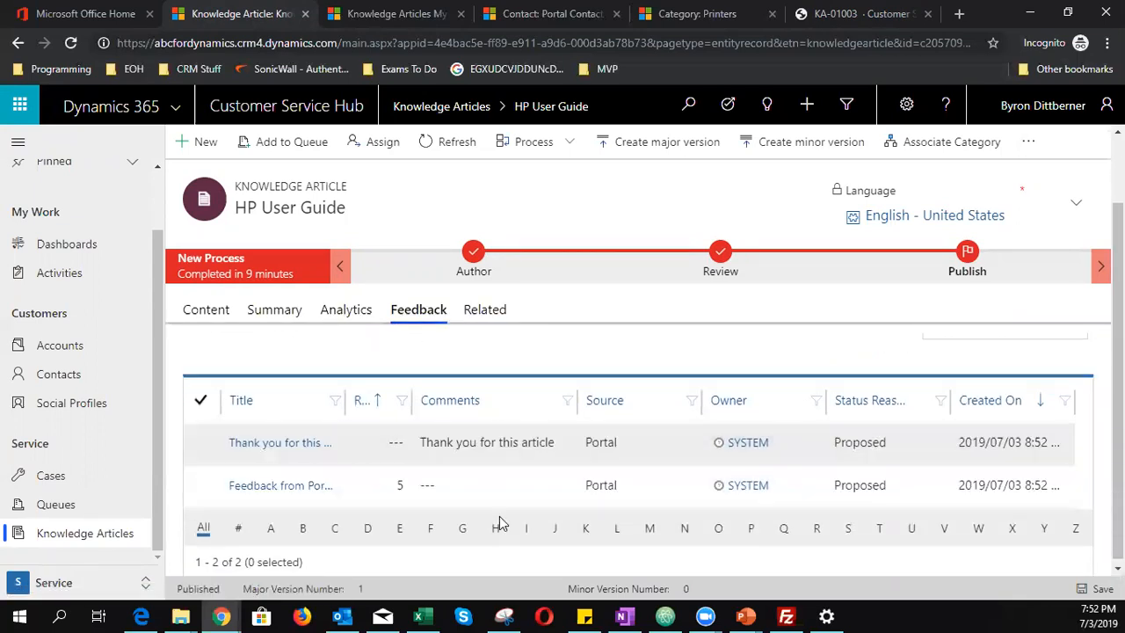
scroll(500, 524, up, 2)
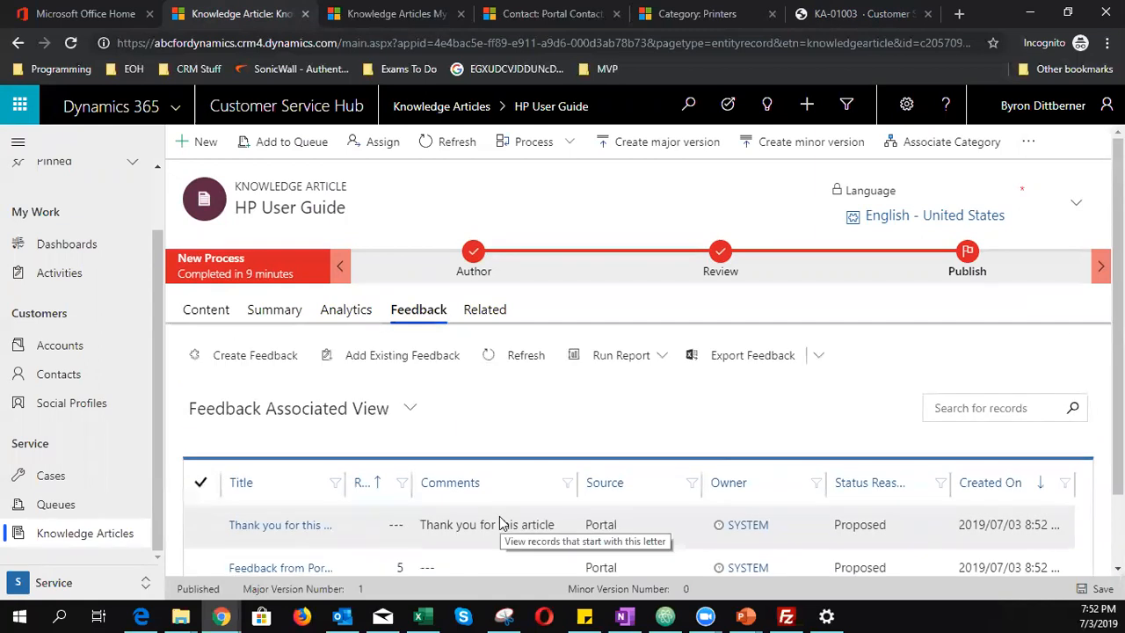
- Export the feedback records to an Excel file, then return to the KA-01003 portal article
click(709, 364)
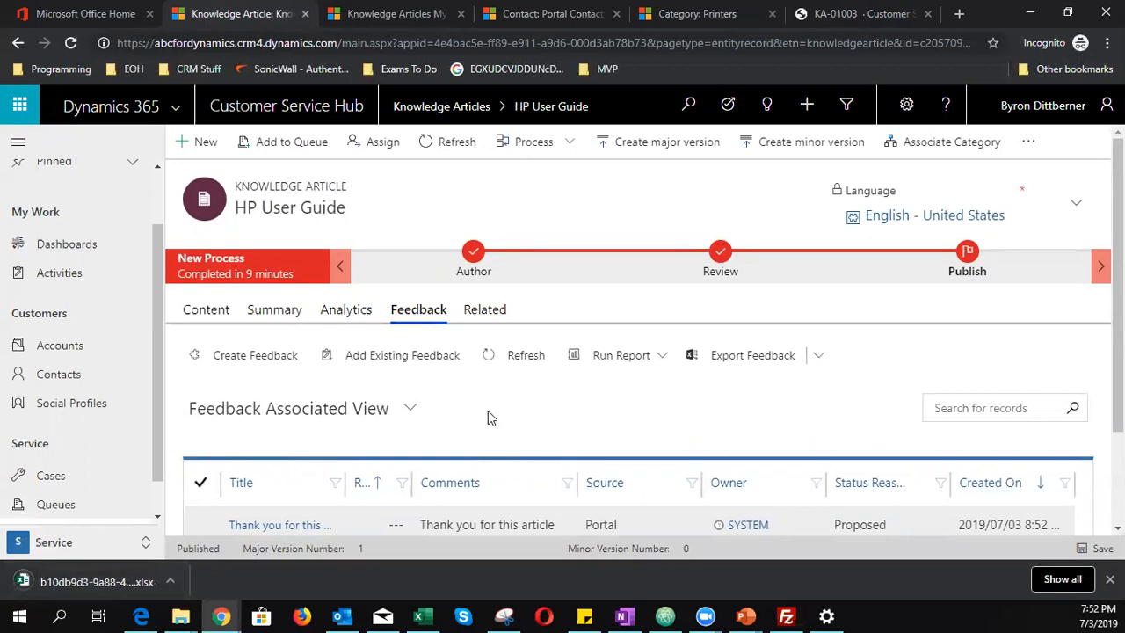
scroll(490, 417, down, 2)
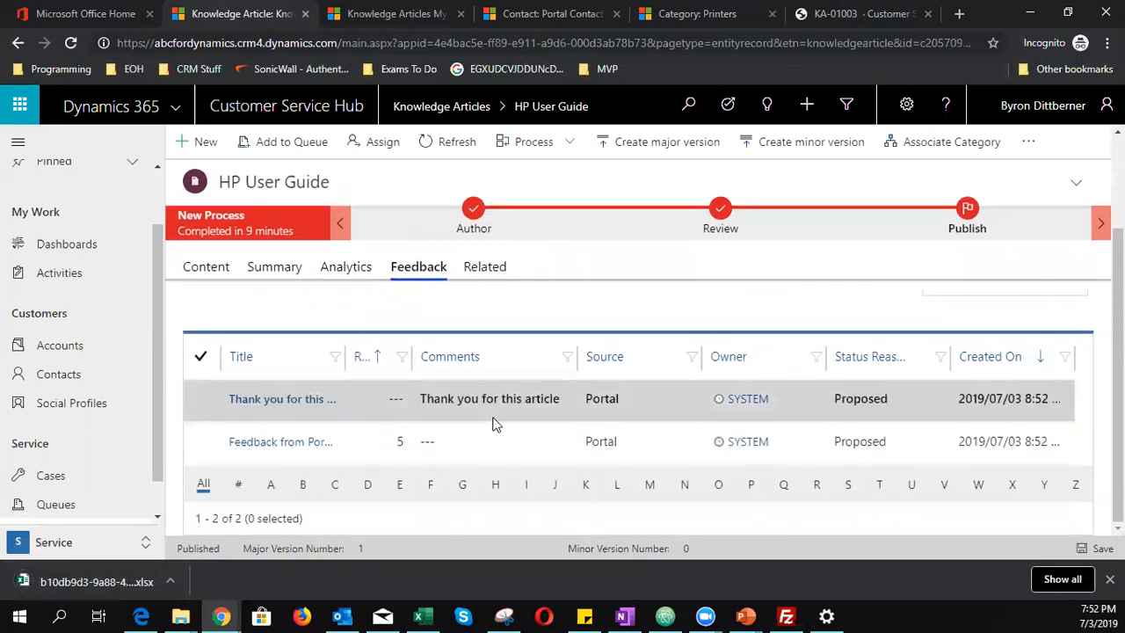
scroll(387, 444, up, 2)
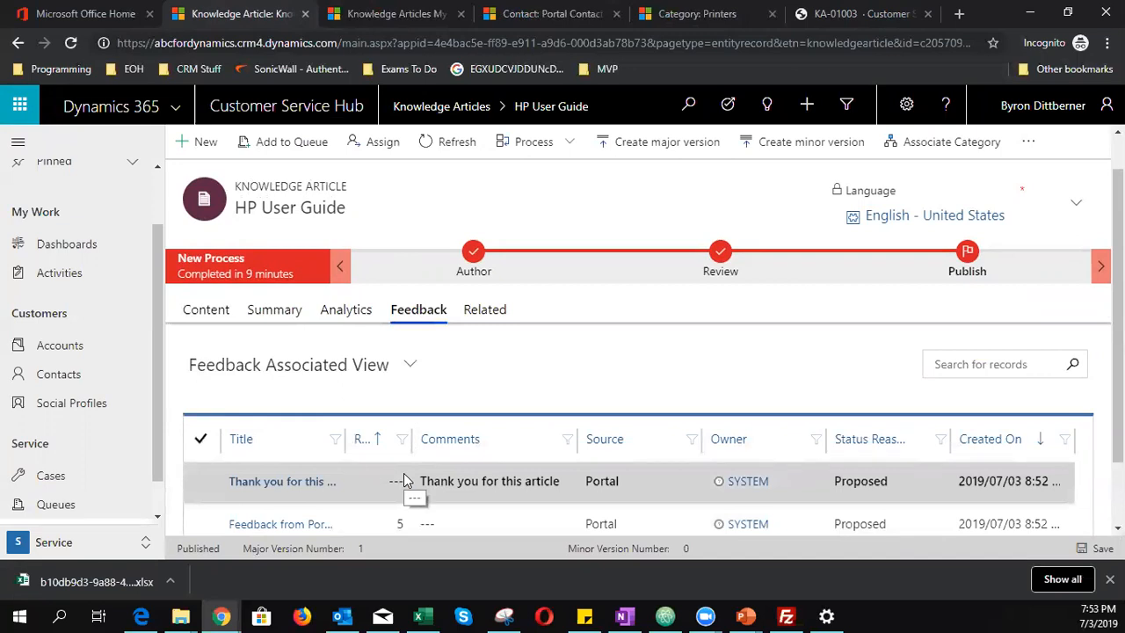
click(853, 13)
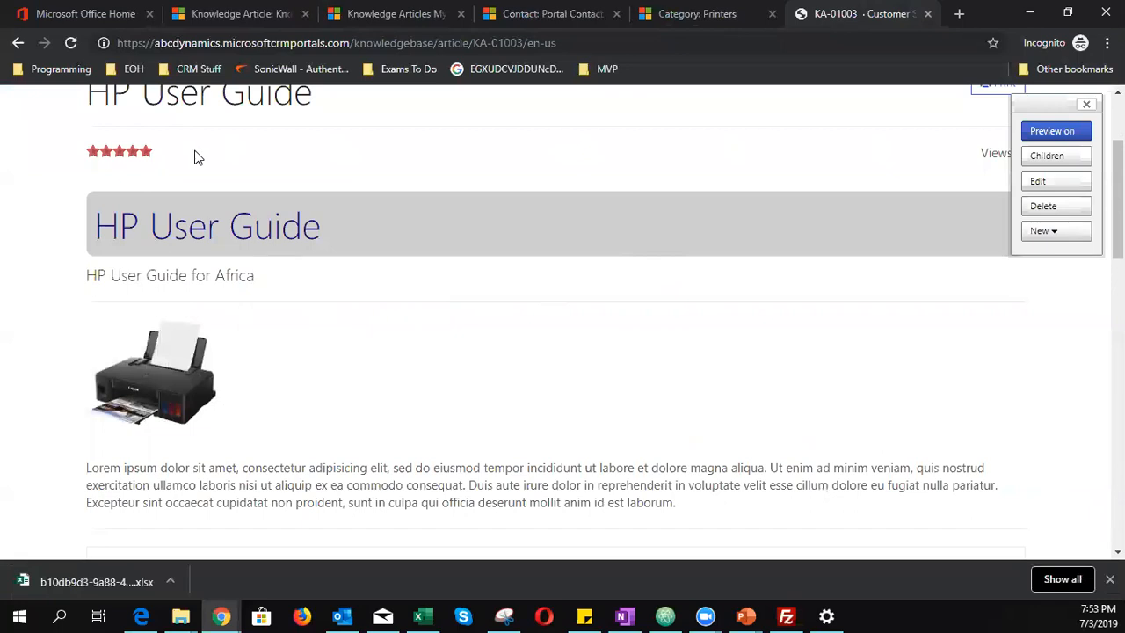
scroll(373, 470, down, 3)
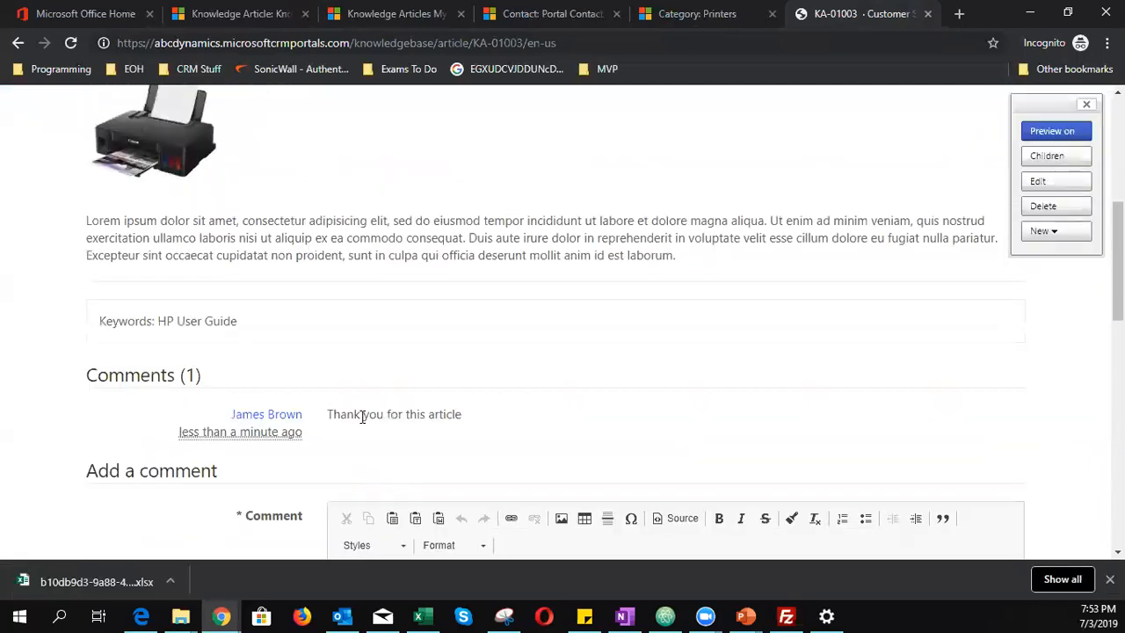
scroll(377, 463, down, 3)
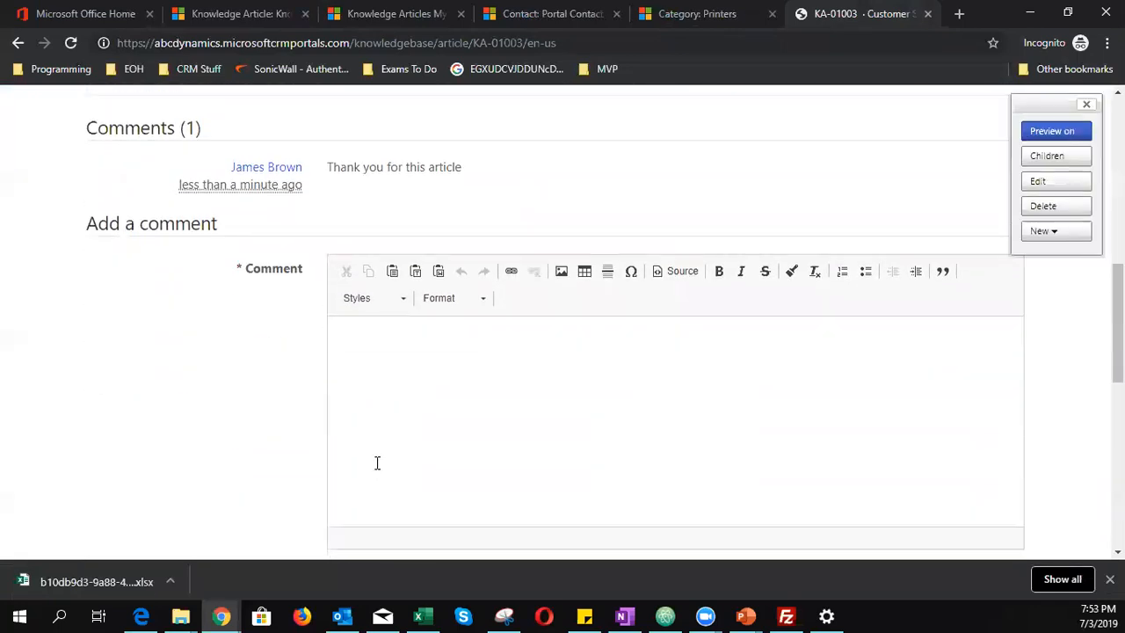
scroll(377, 462, up, 2)
scroll(368, 419, up, 4)
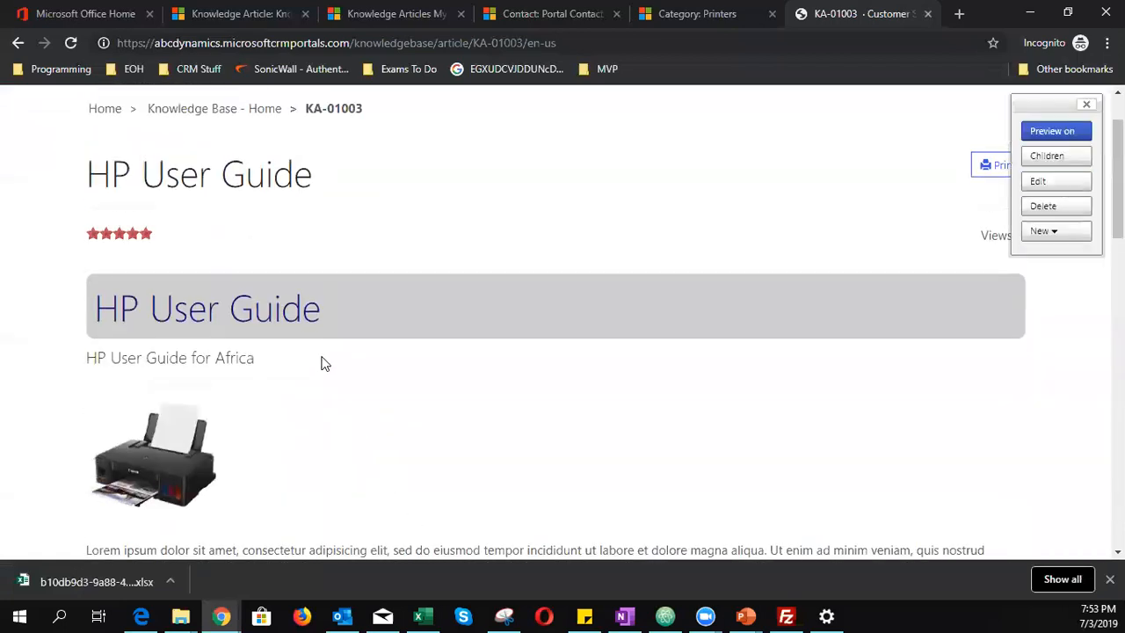
scroll(327, 369, down, 4)
scroll(338, 367, down, 3)
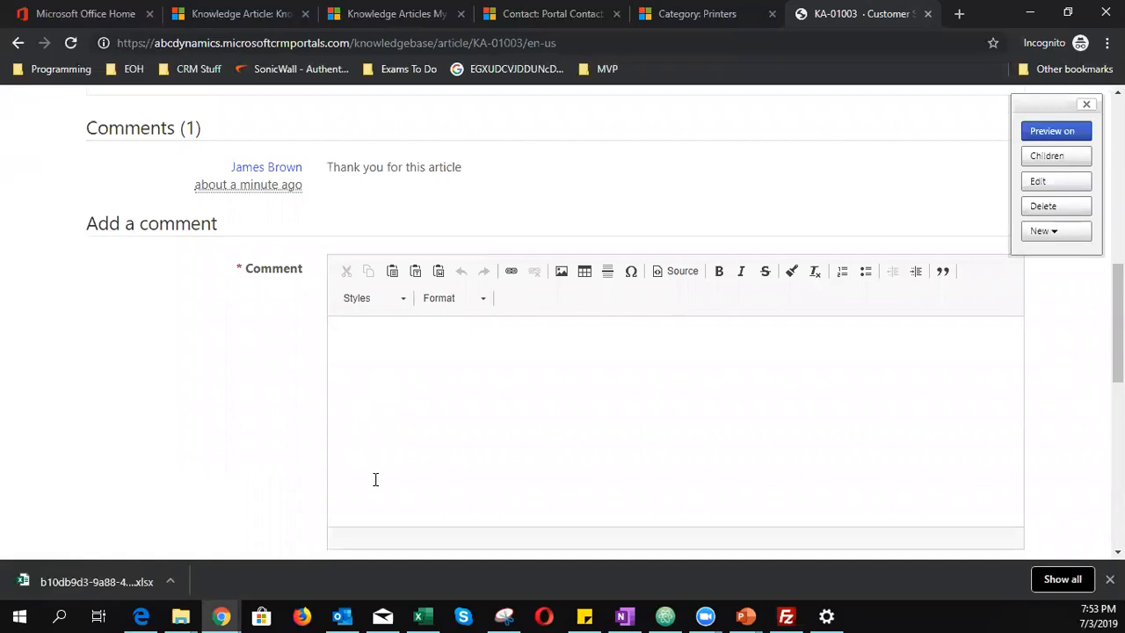
scroll(375, 480, up, 7)
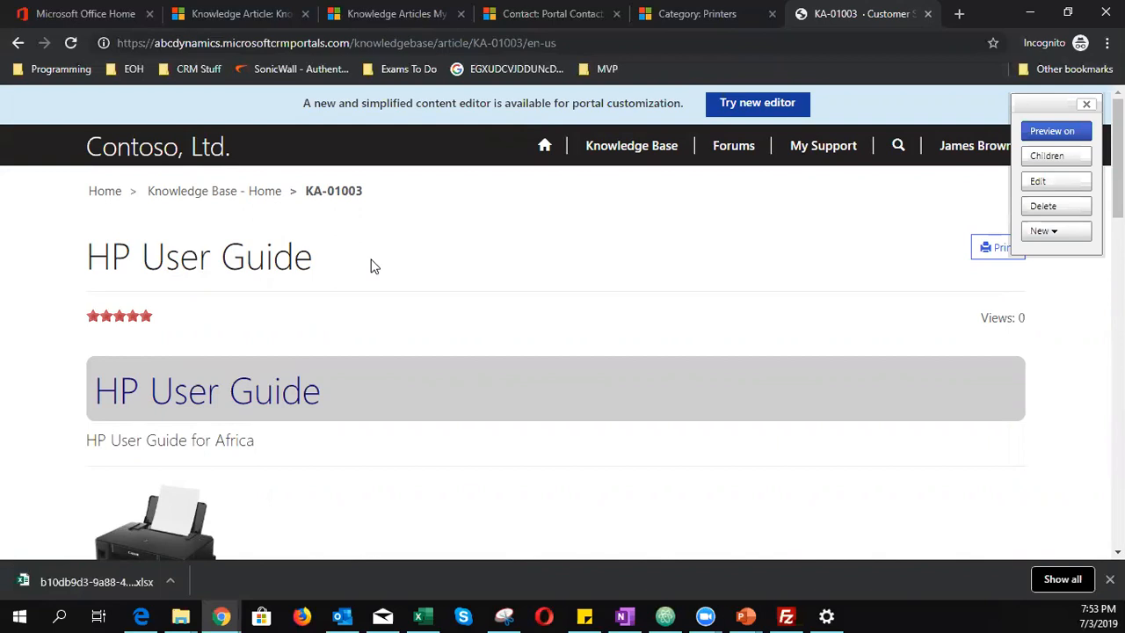
- Change the Article Details page's comment policy from Open to None under Options and save
click(1038, 182)
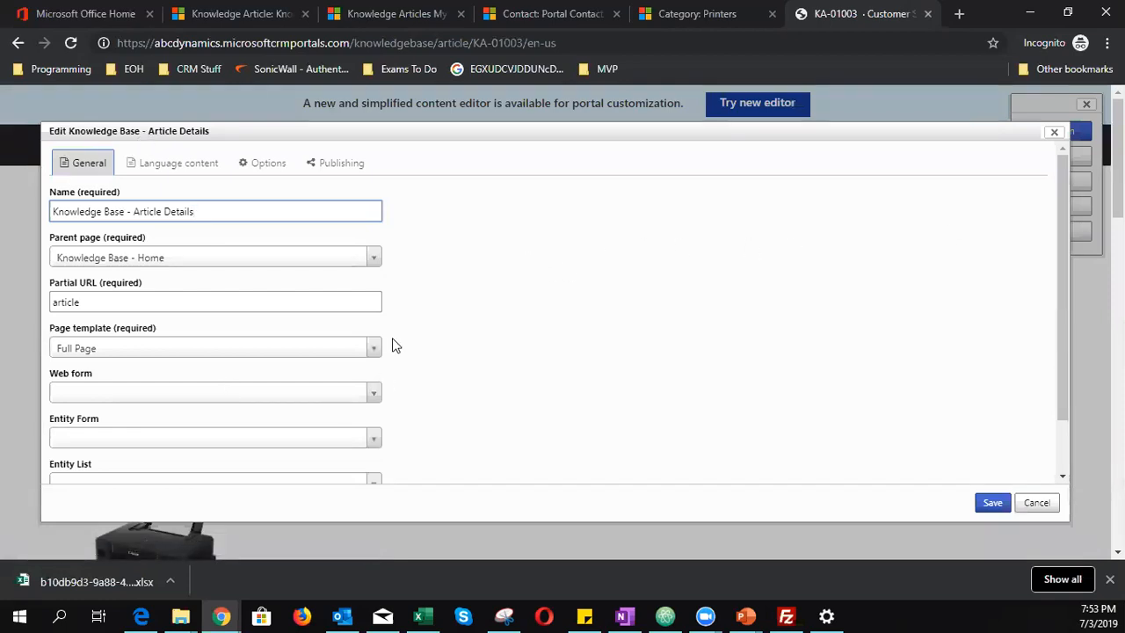
scroll(393, 346, down, 3)
scroll(393, 344, up, 3)
click(327, 167)
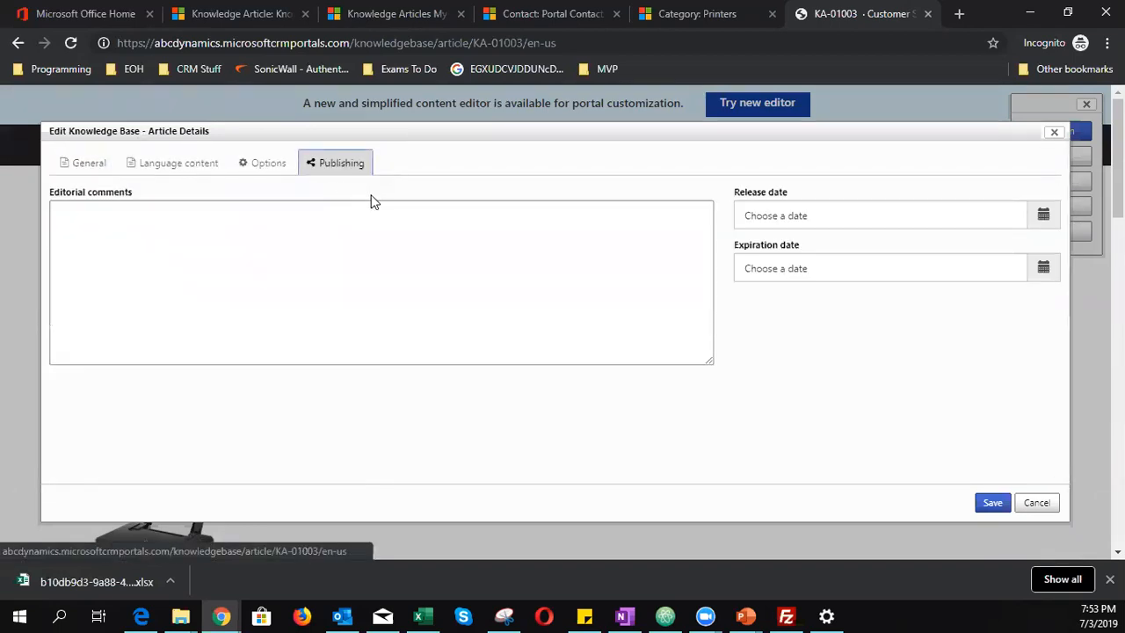
click(257, 169)
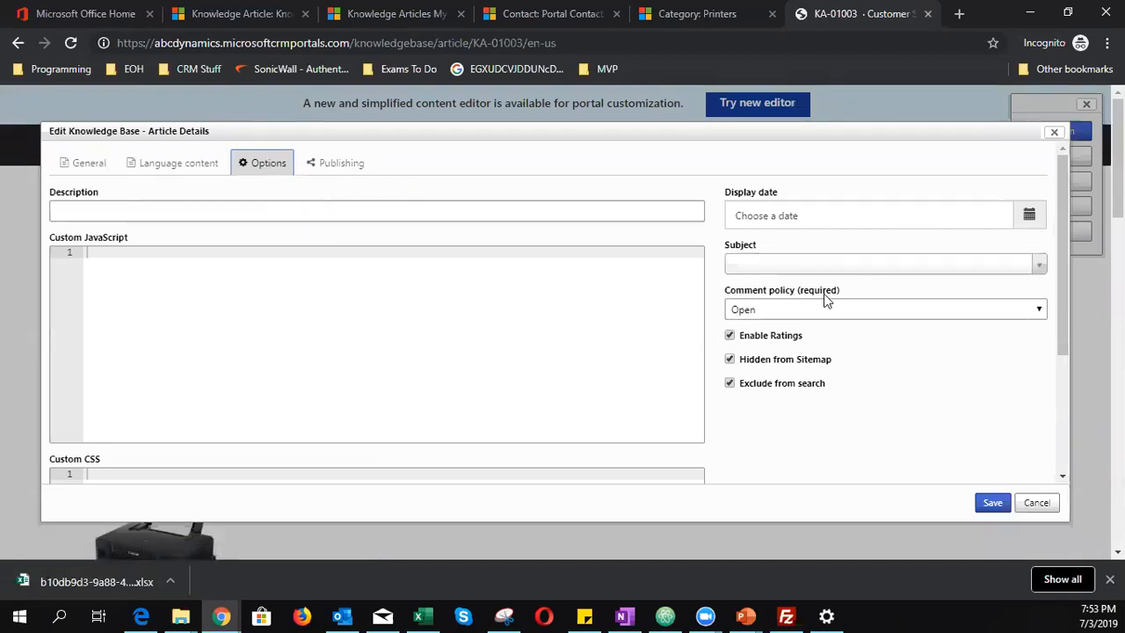
click(771, 314)
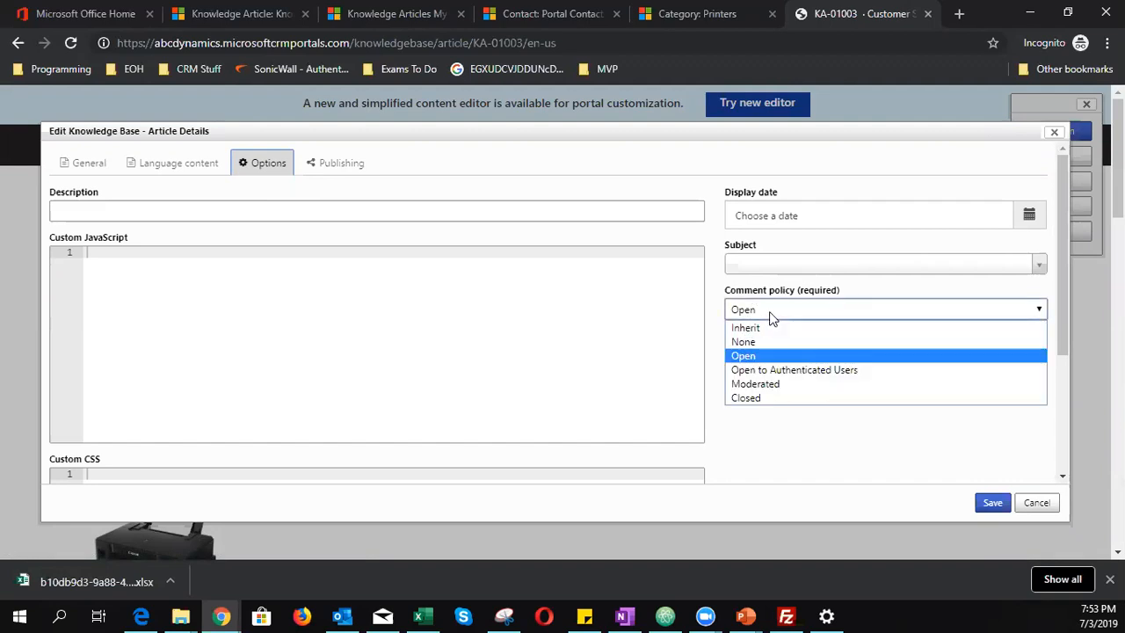
click(774, 342)
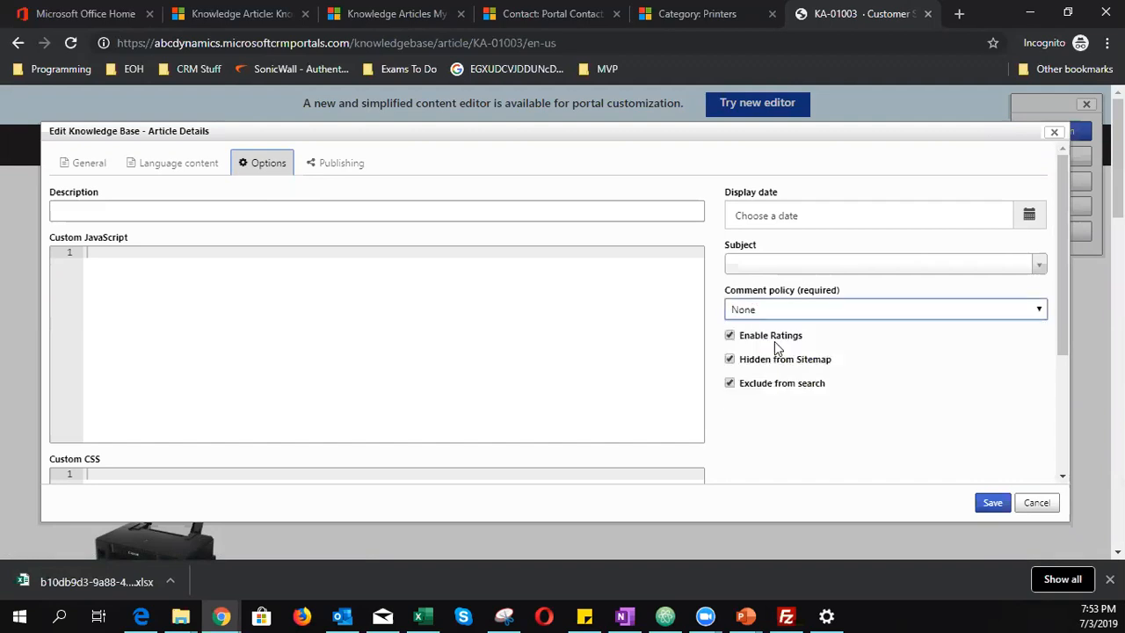
click(992, 504)
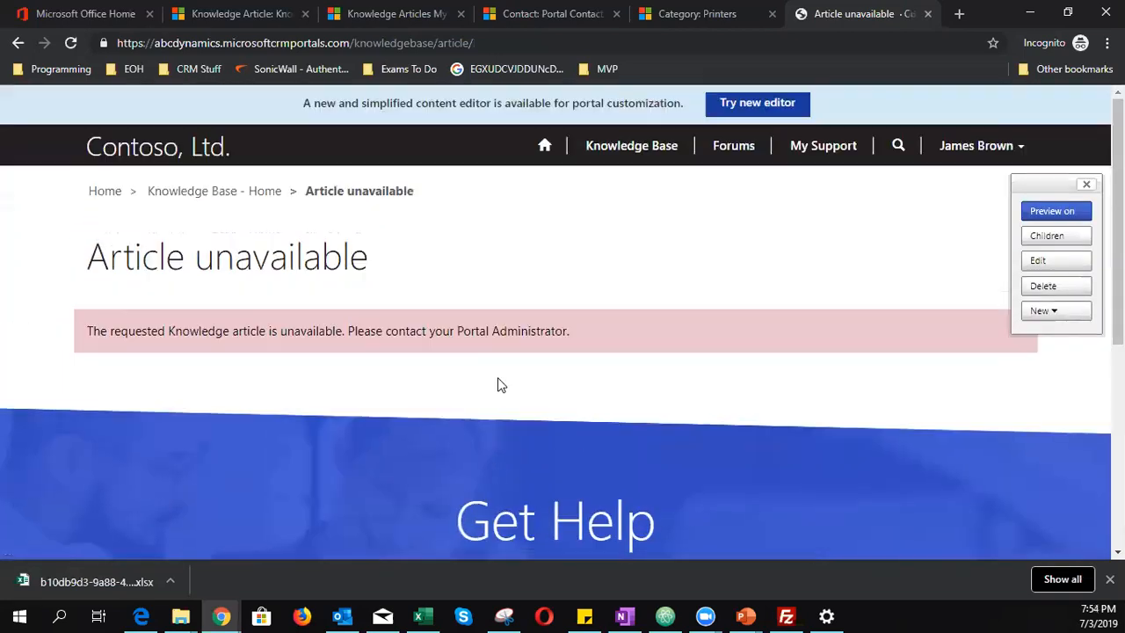
- Reopen HP User Guide under Printers, check its comments, then view its feedback records in Customer Service Hub
click(226, 192)
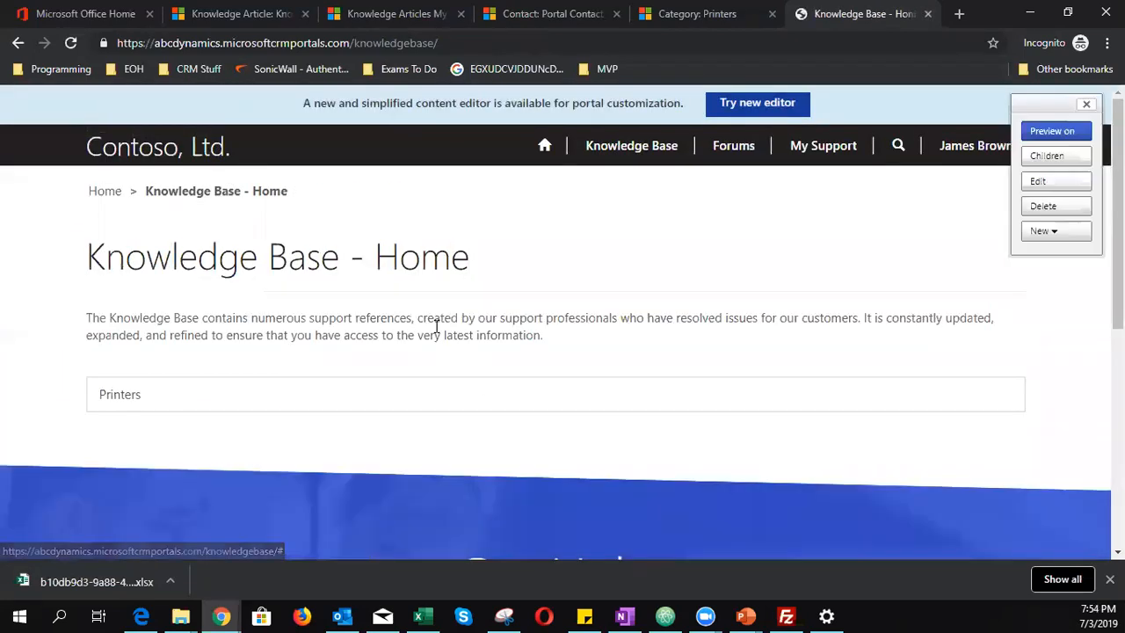
click(141, 395)
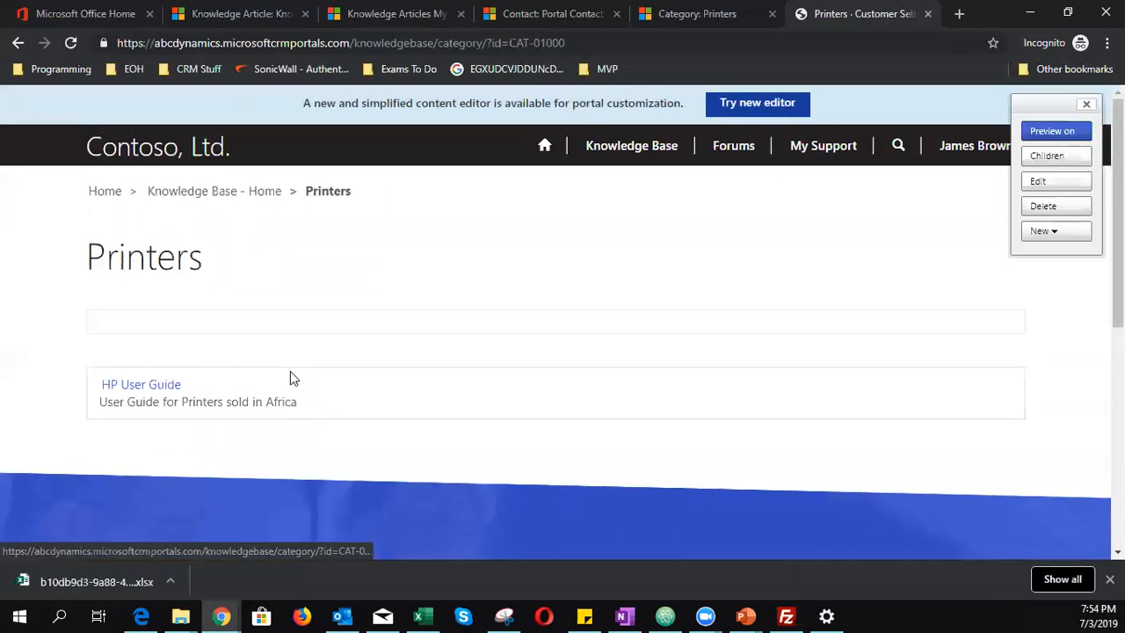
click(167, 387)
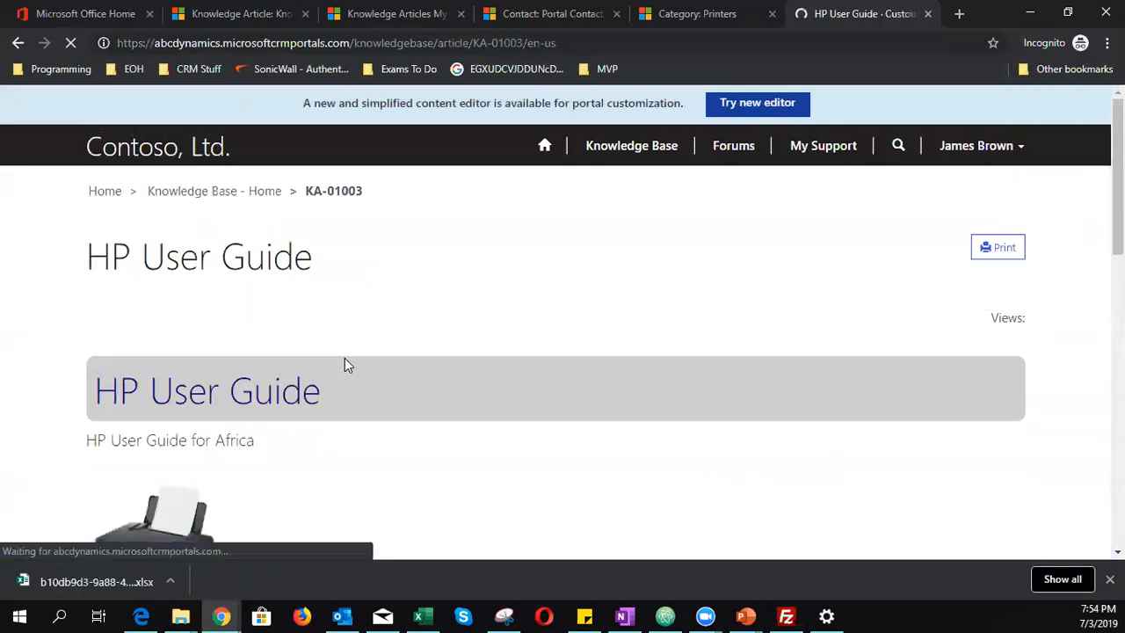
scroll(344, 358, down, 1)
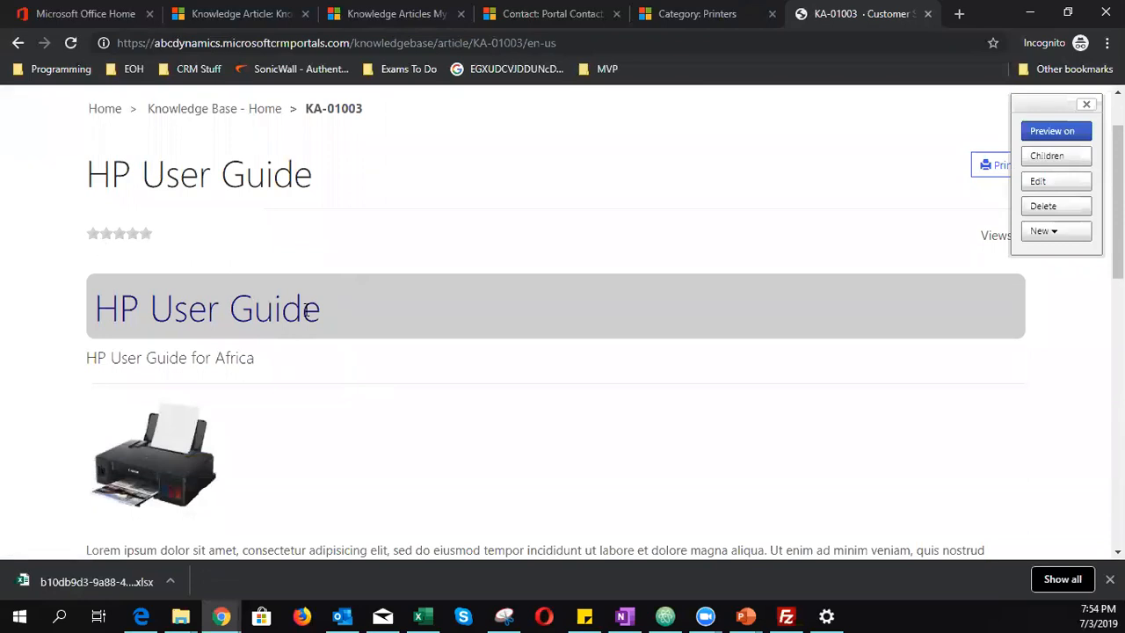
scroll(306, 312, down, 5)
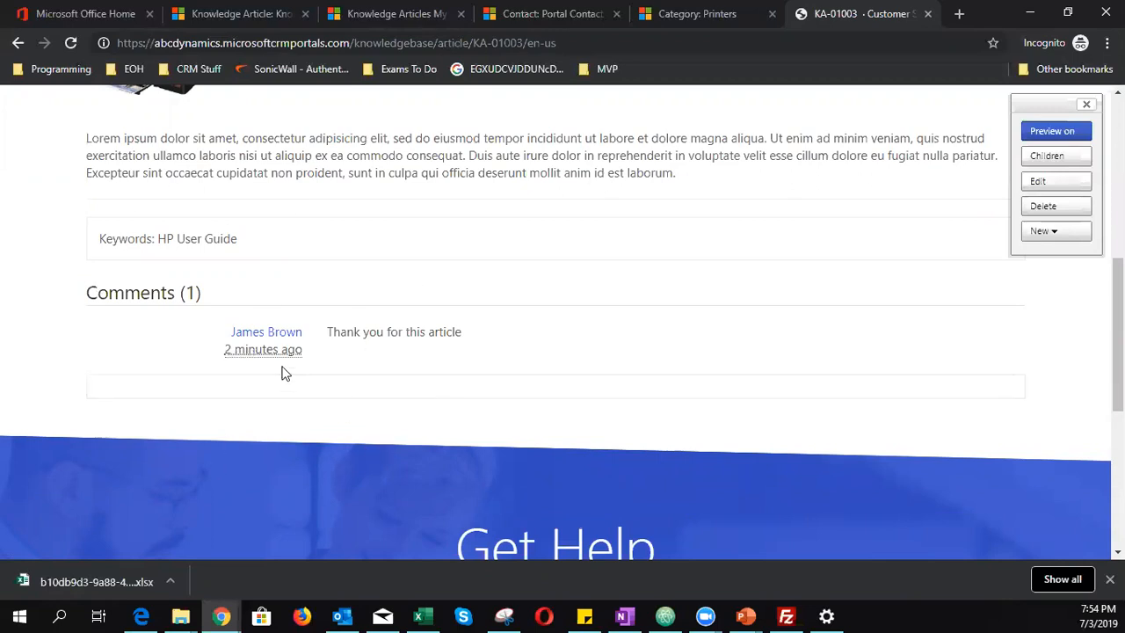
click(167, 10)
scroll(566, 395, down, 2)
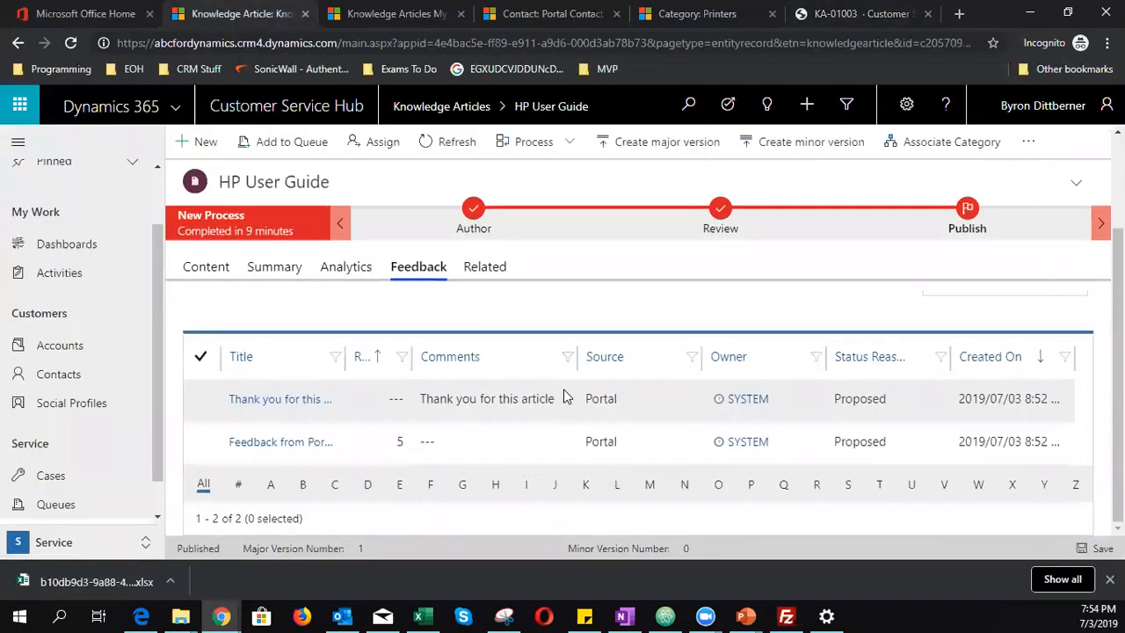
- Delete the 'Thank you for this article' feedback record, then return to the portal article
click(198, 403)
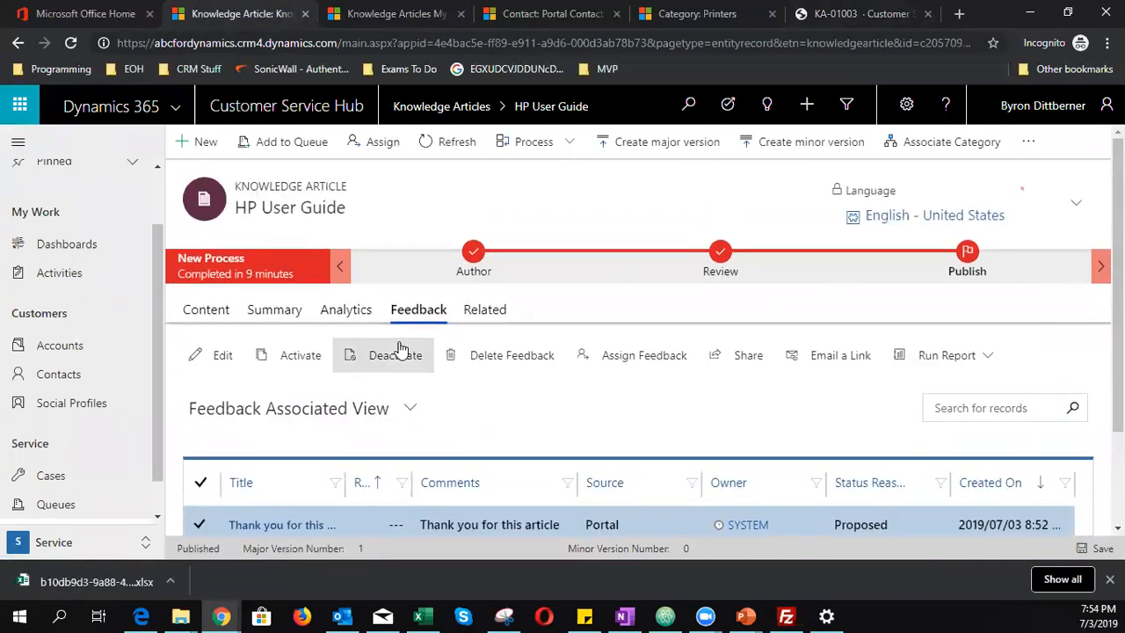
click(542, 364)
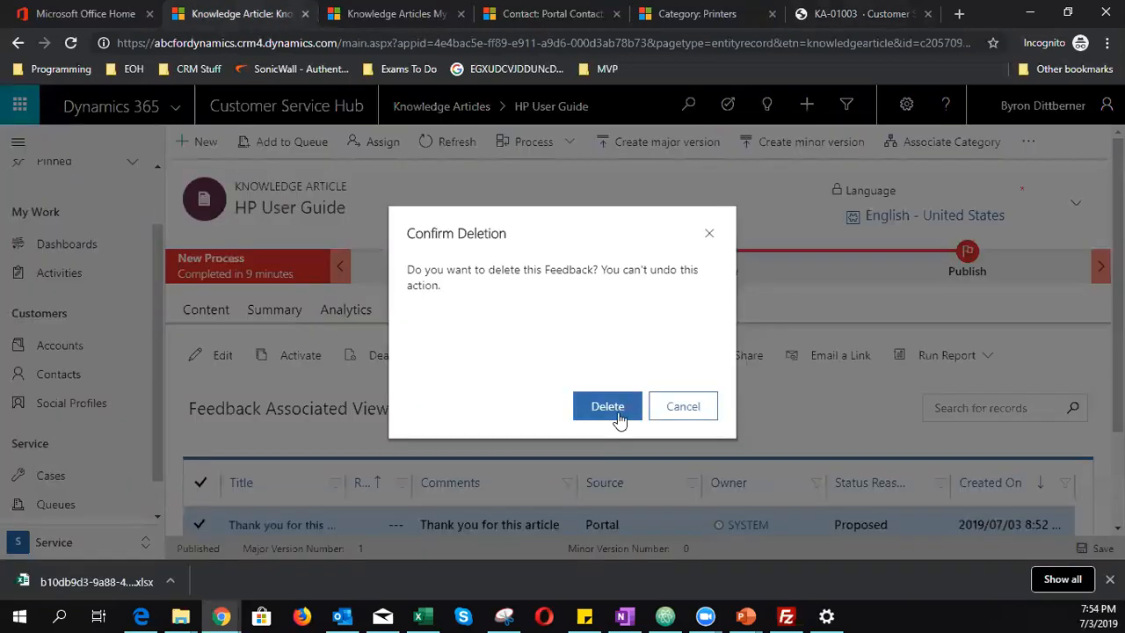
click(616, 415)
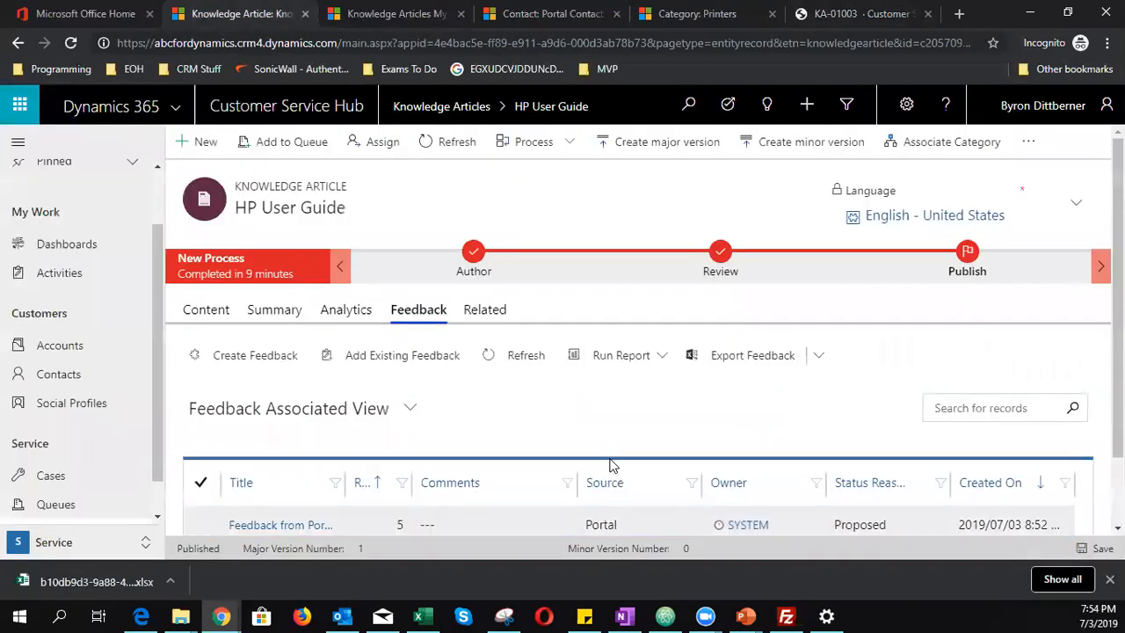
click(861, 13)
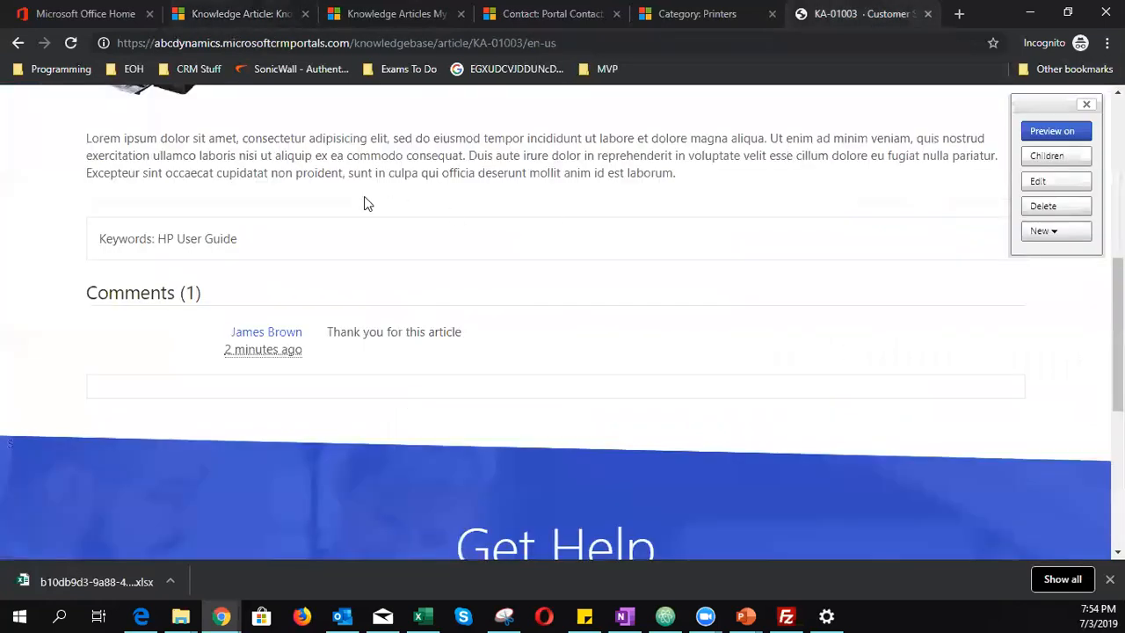
- Reload the article, then turn off Enable Ratings in the page Options and save
click(72, 43)
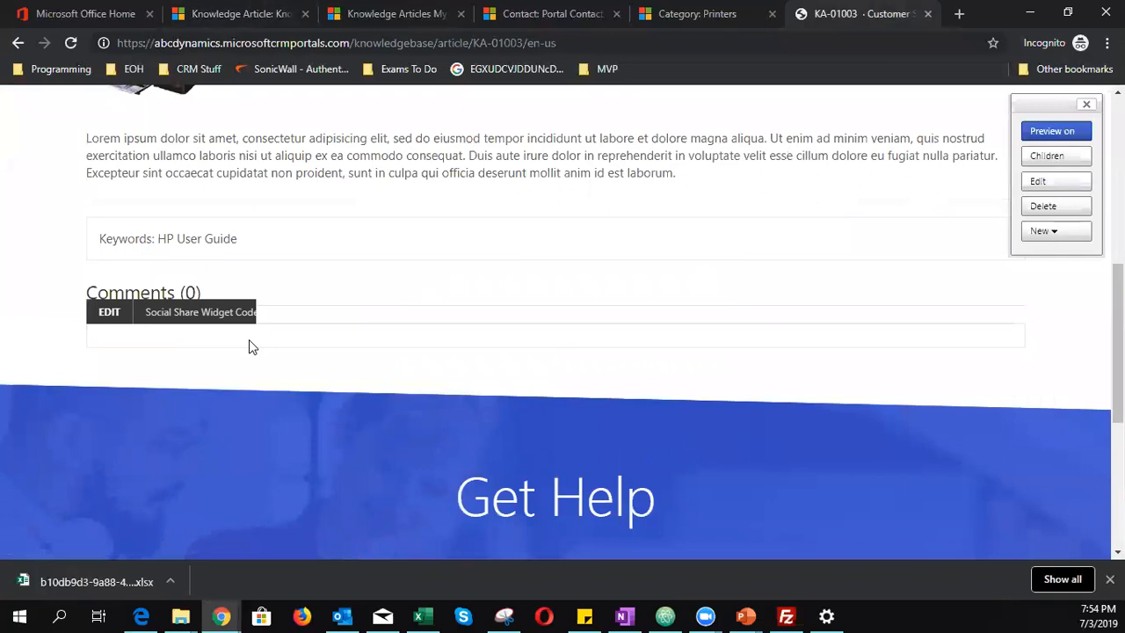
scroll(488, 369, up, 10)
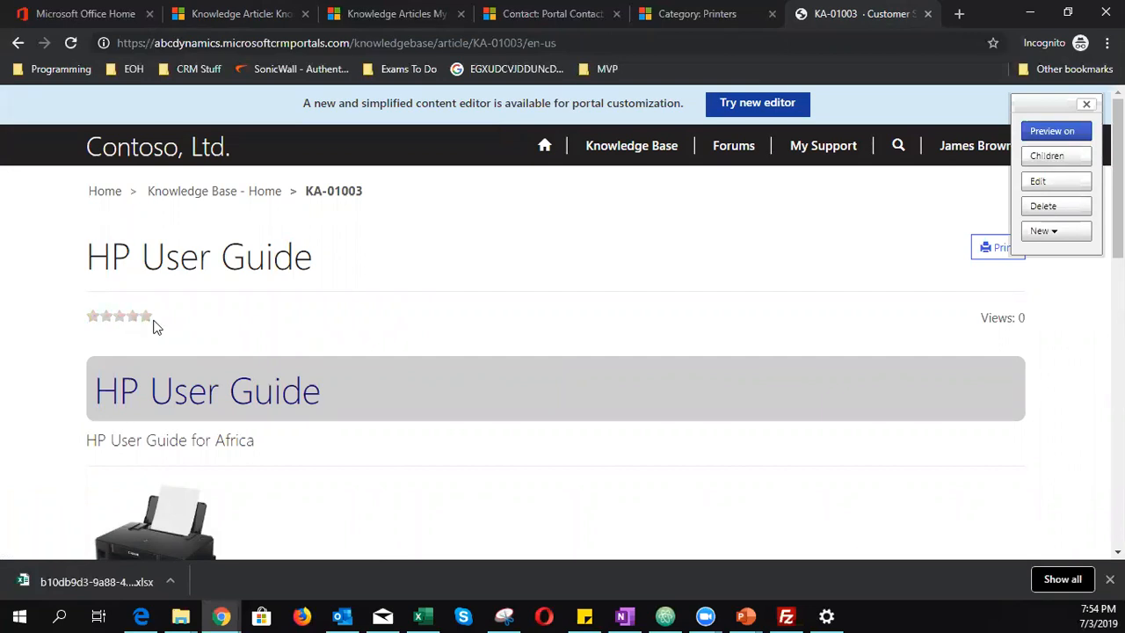
click(1048, 183)
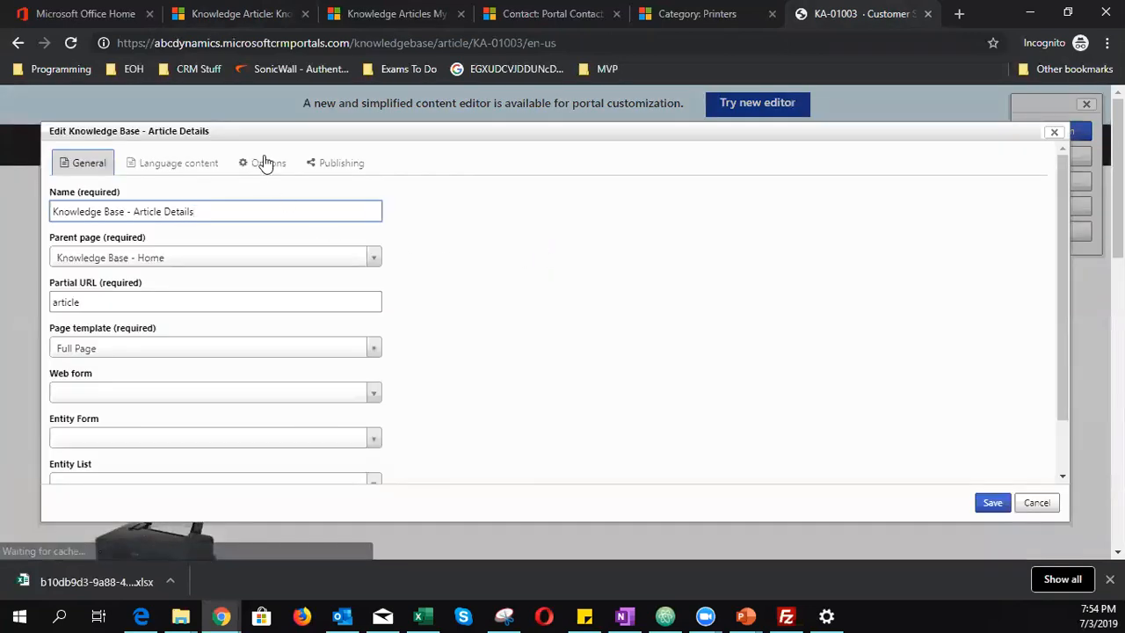
click(265, 164)
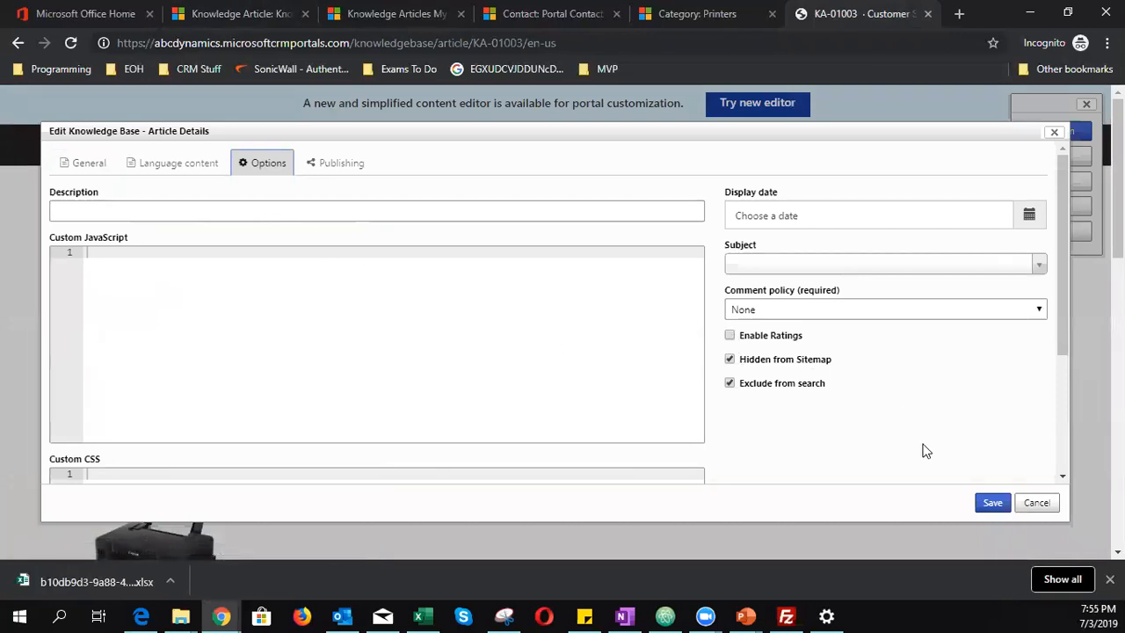
click(989, 505)
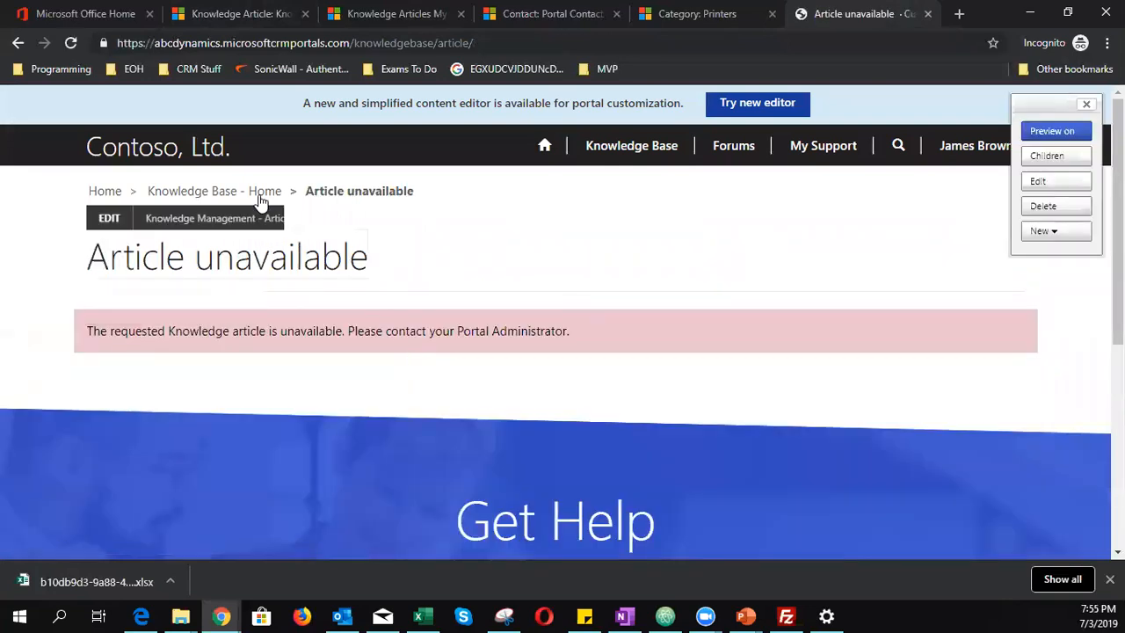
- Reopen HP User Guide from Knowledge Base Home to confirm it now shows Comments (0)
click(264, 191)
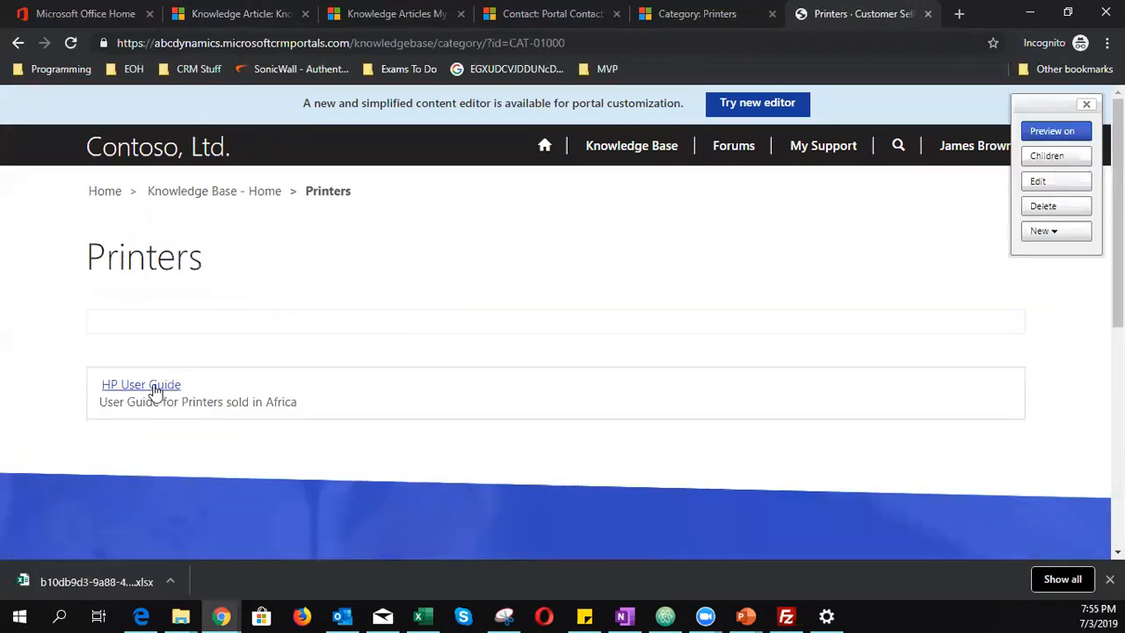
click(150, 387)
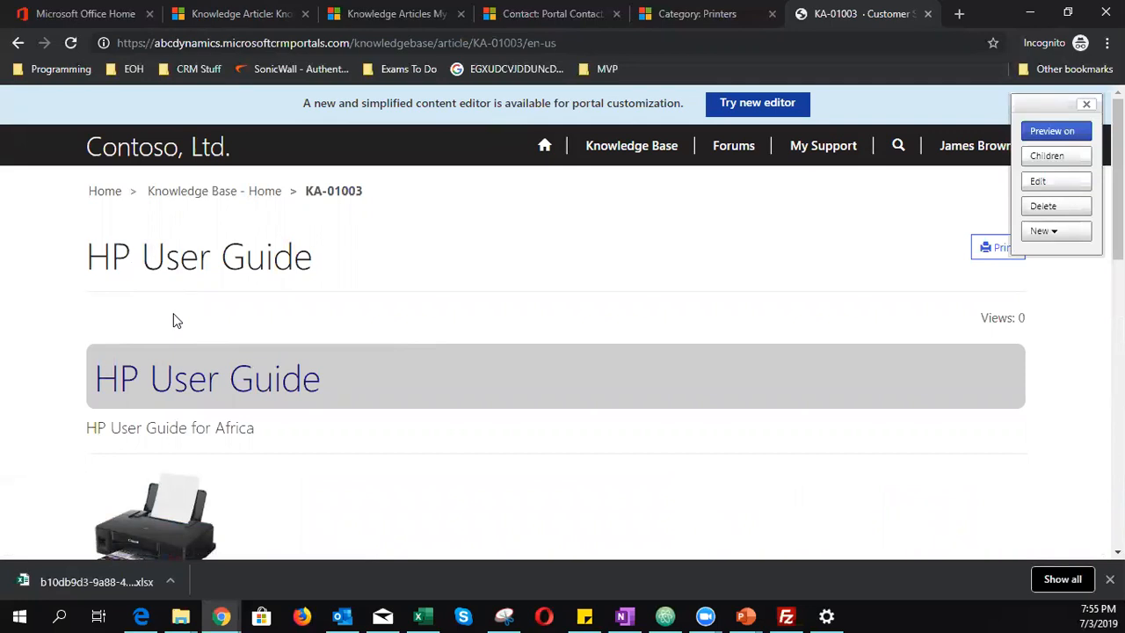
scroll(173, 320, down, 6)
scroll(173, 322, up, 6)
scroll(229, 369, down, 3)
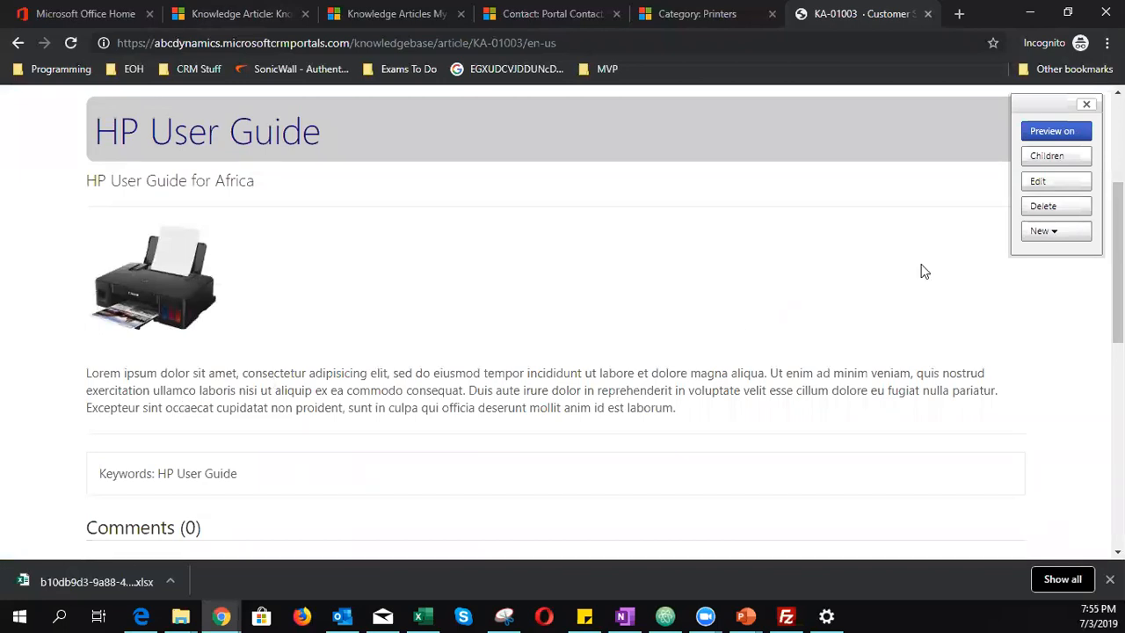
click(1038, 182)
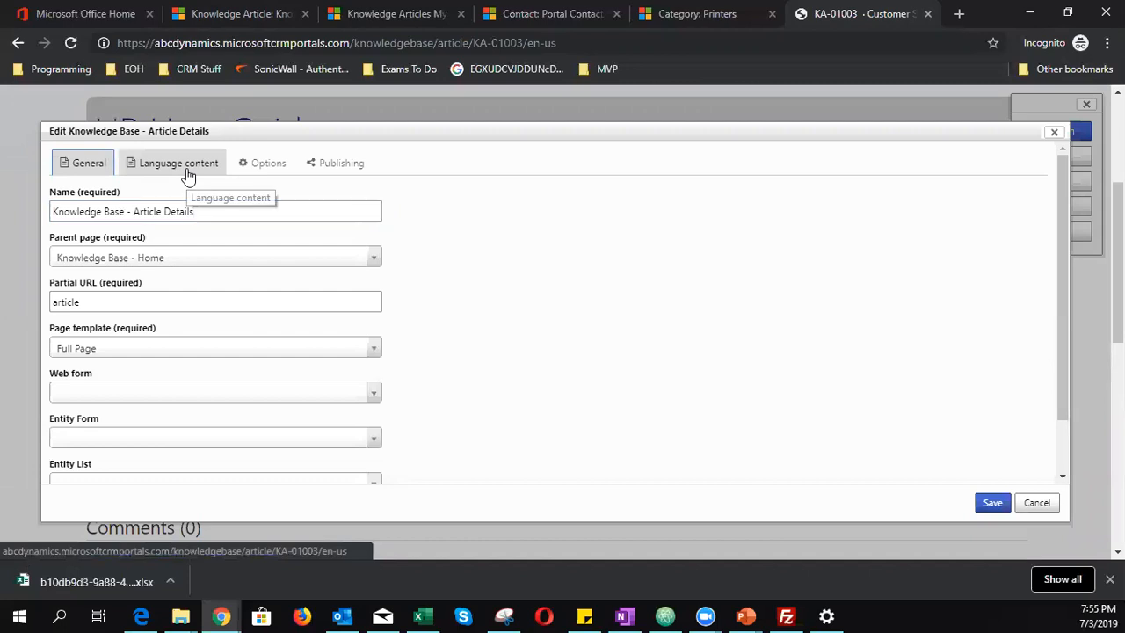
- Look over the Edit dialog's content and Options settings, then cancel without saving
click(158, 164)
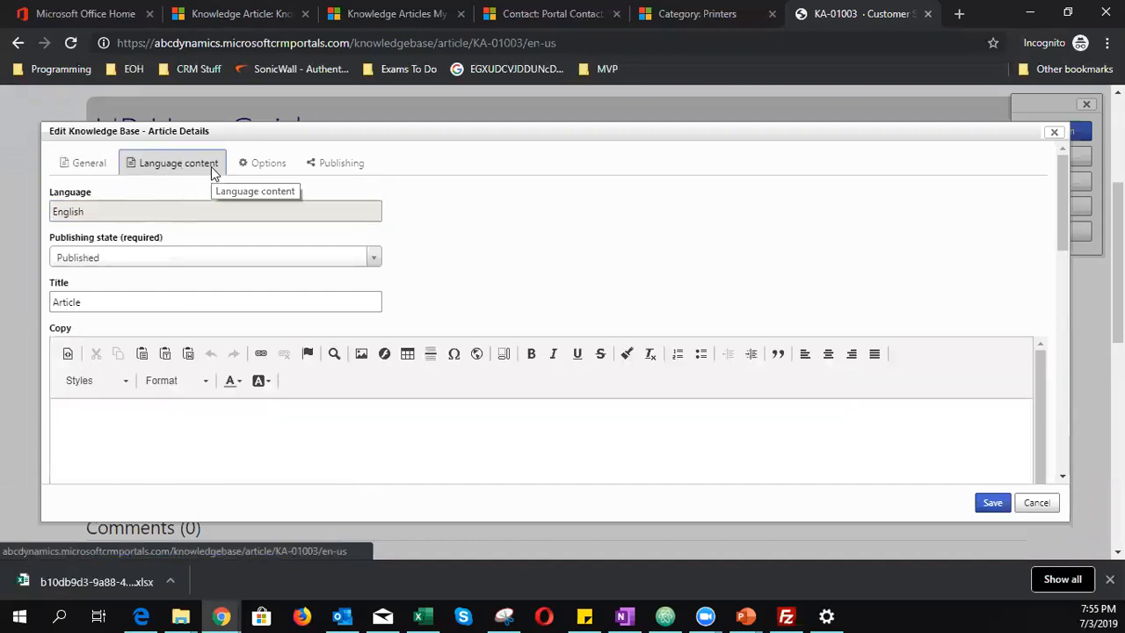
click(278, 162)
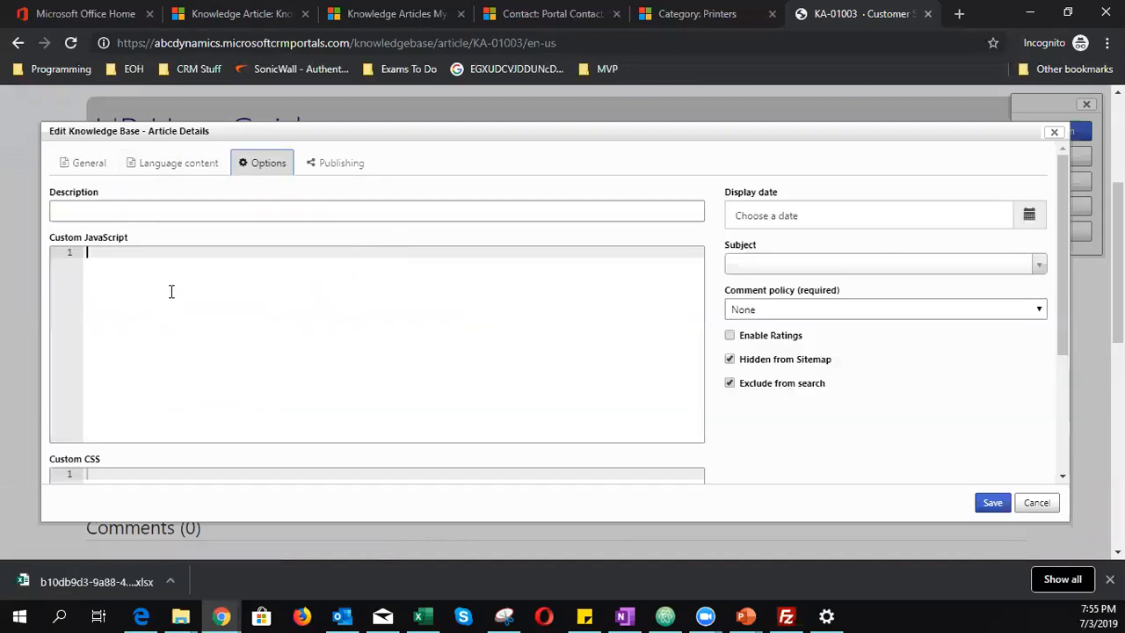
scroll(368, 346, down, 3)
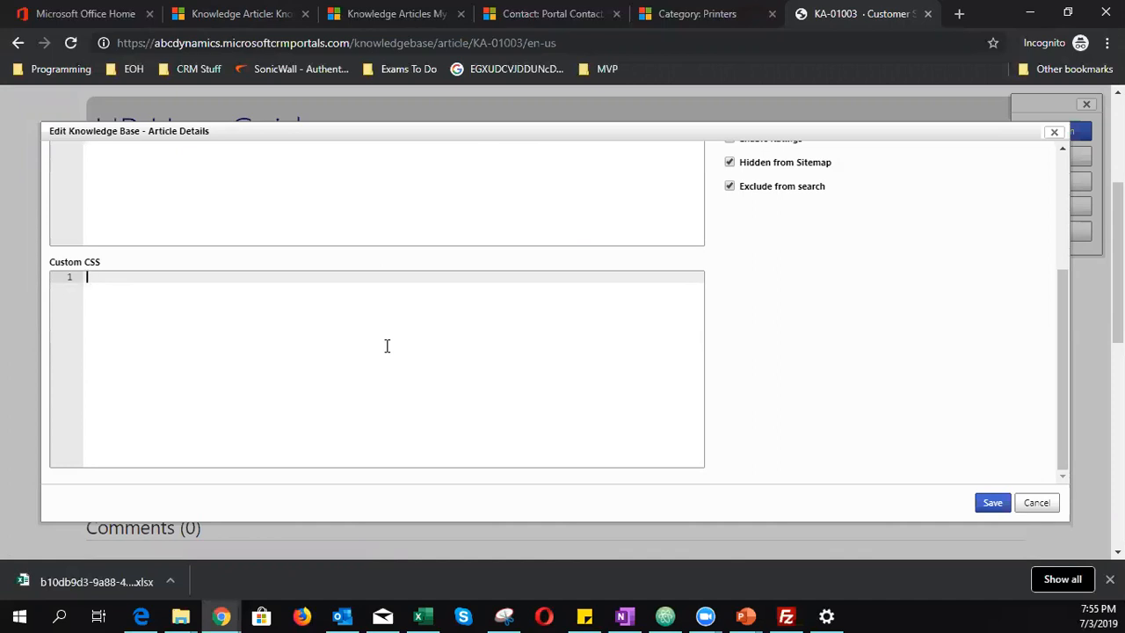
scroll(456, 165, up, 3)
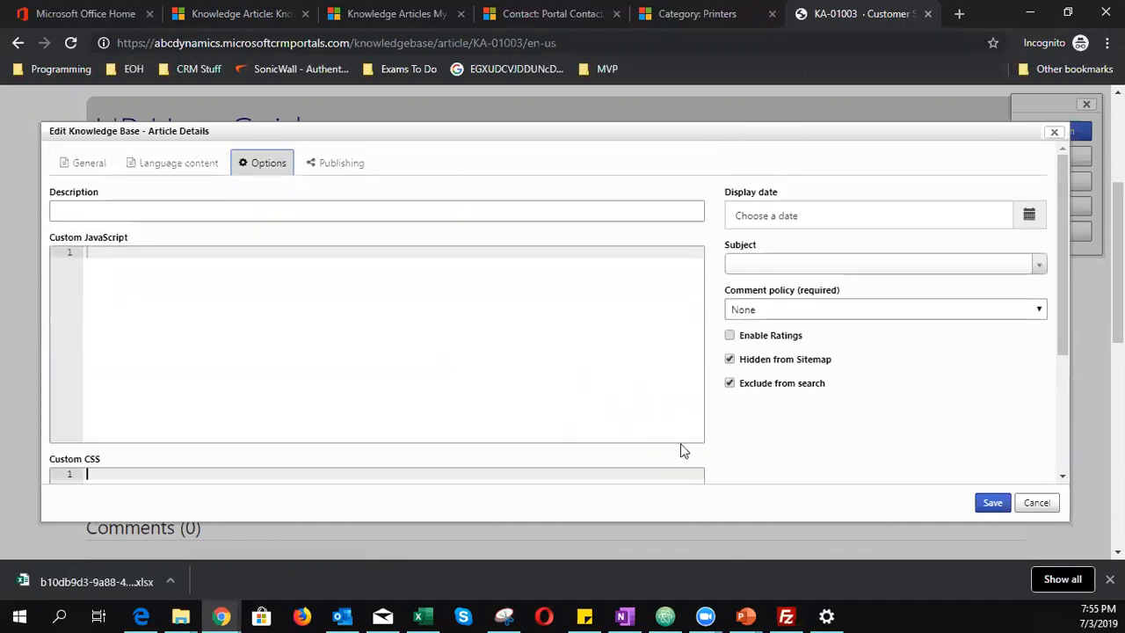
click(1036, 503)
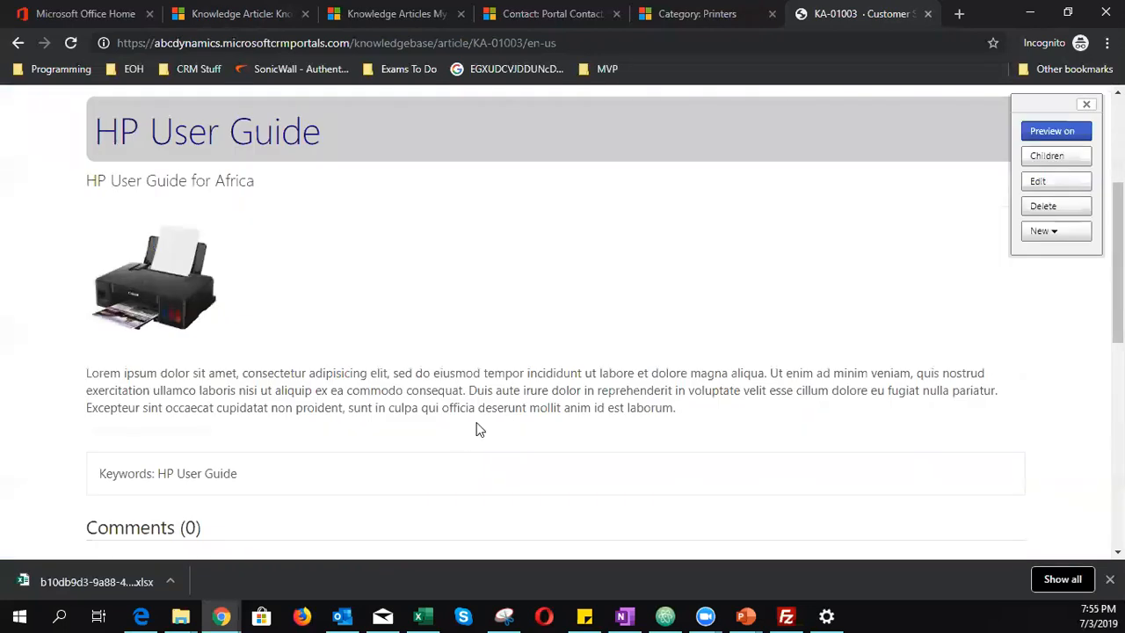
- Dismiss the downloads bar, review the article page, and return to its record showing one feedback rated 5
scroll(466, 434, up, 3)
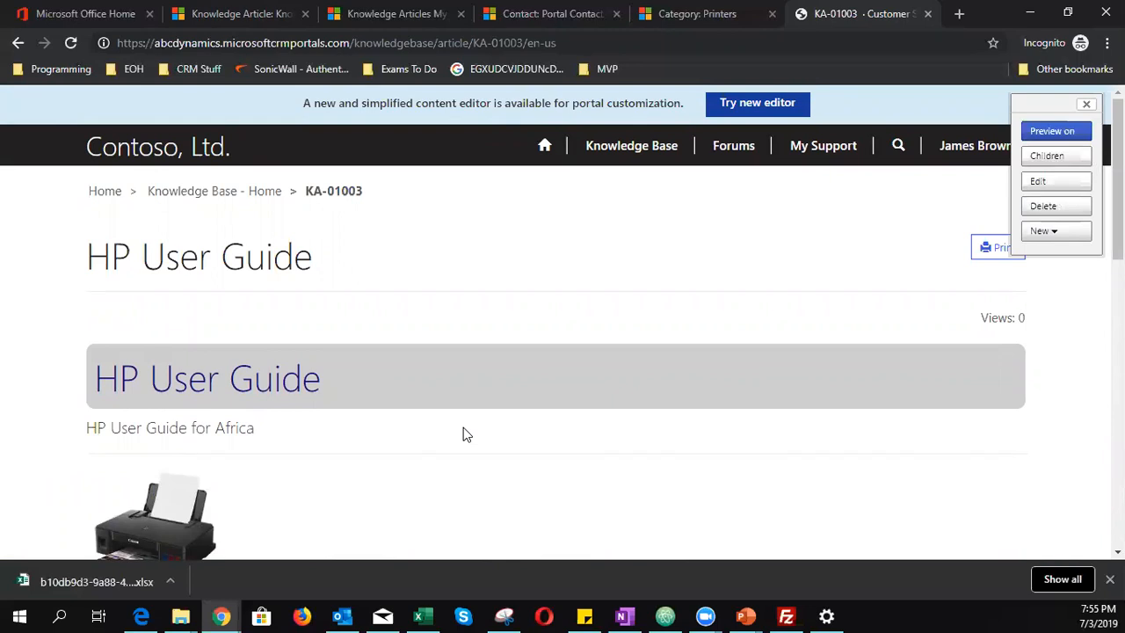
click(1110, 578)
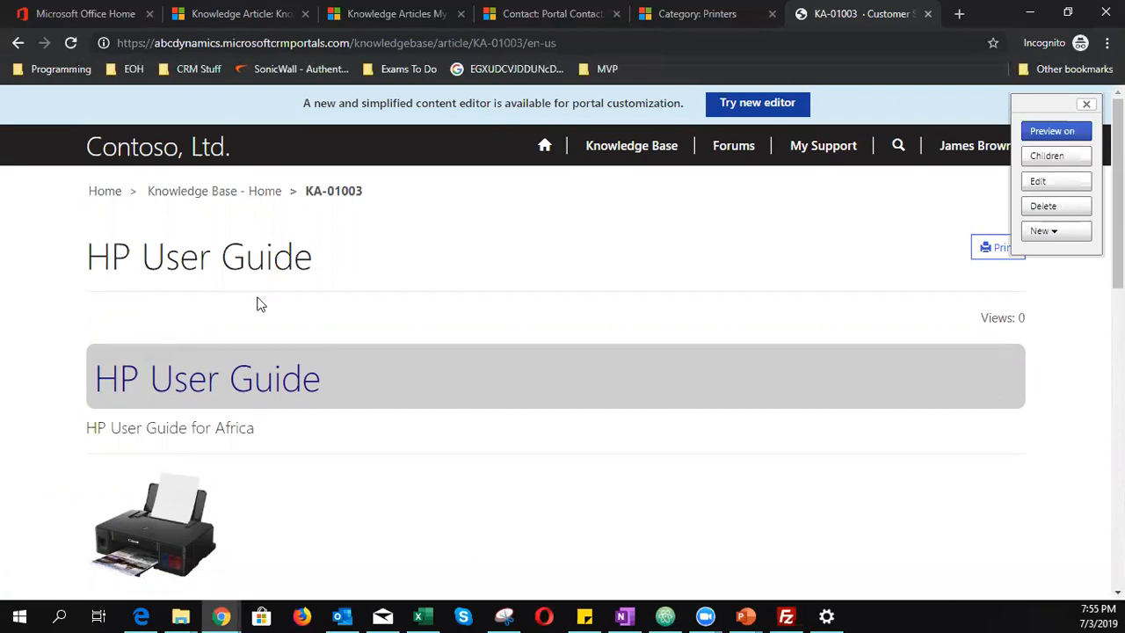
scroll(260, 304, down, 2)
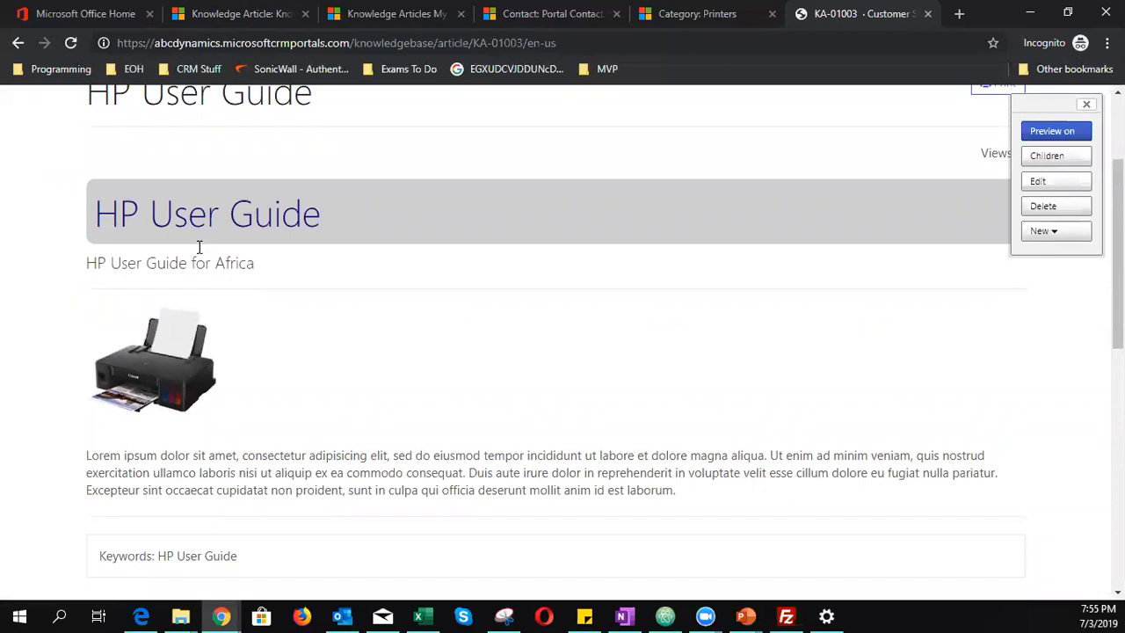
click(219, 20)
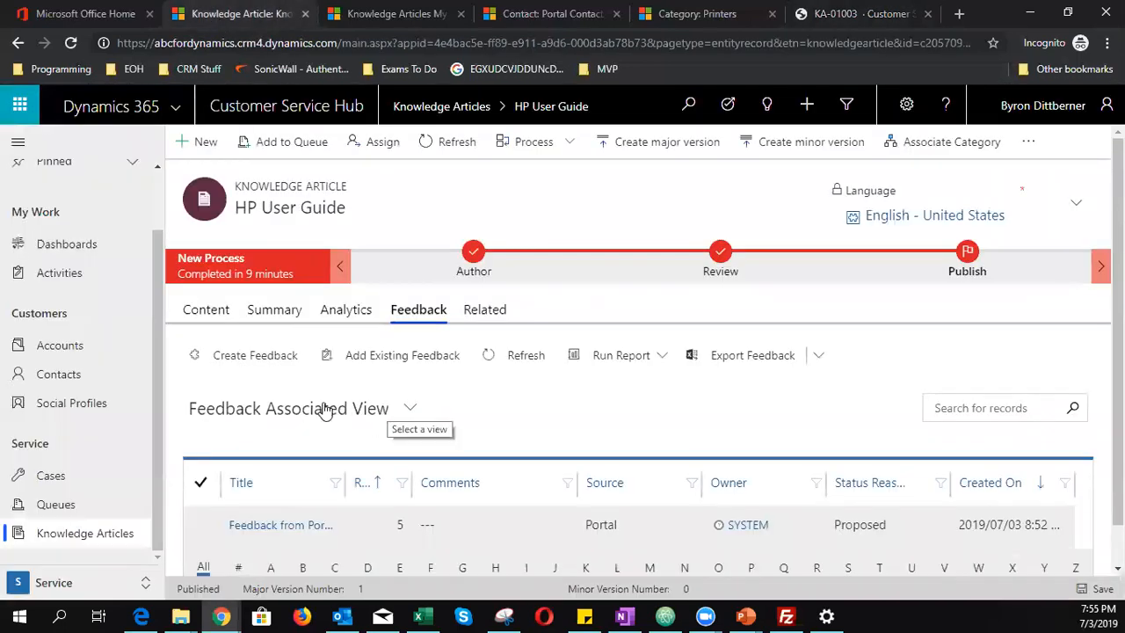
- Search Contacts for the buyer contact by name and open the matching record
click(77, 373)
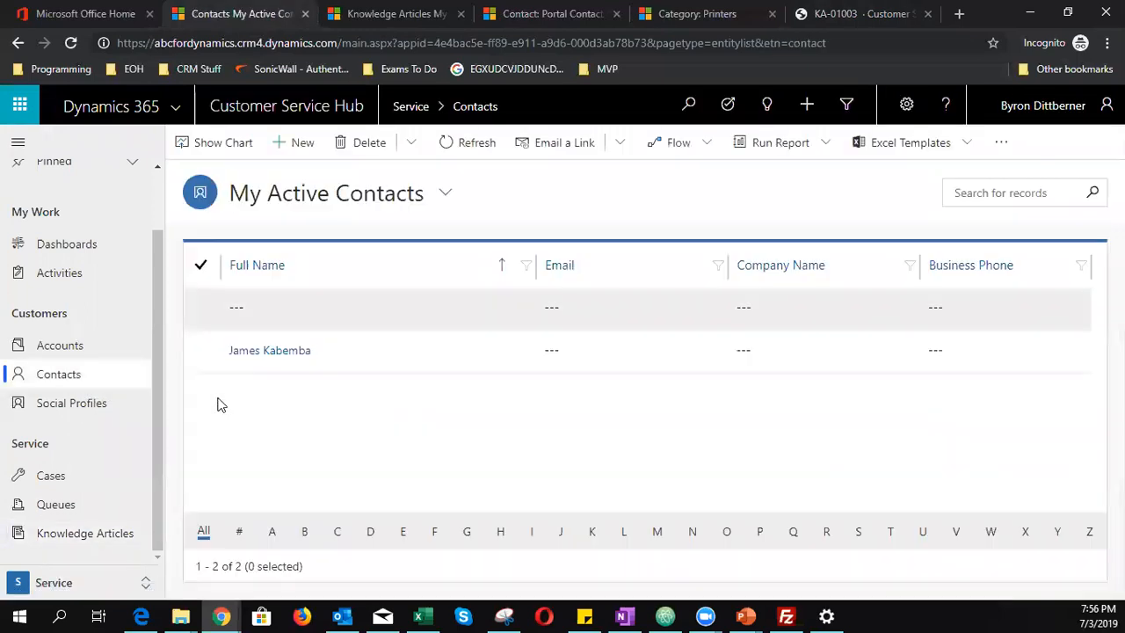
click(994, 192)
key(Return)
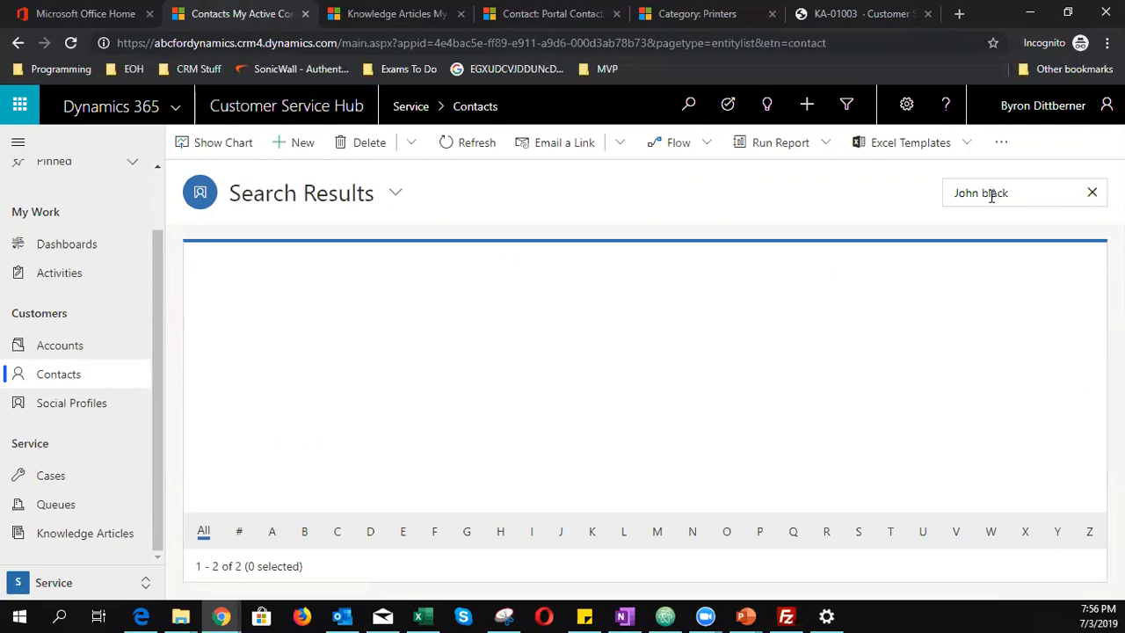
click(261, 307)
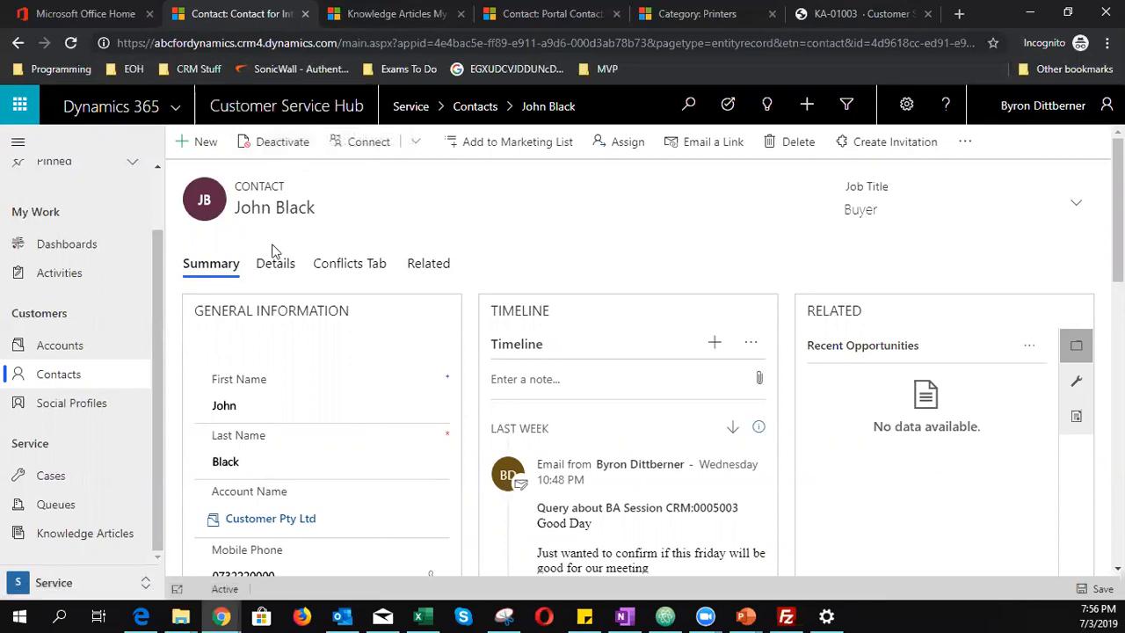
scroll(307, 361, down, 1)
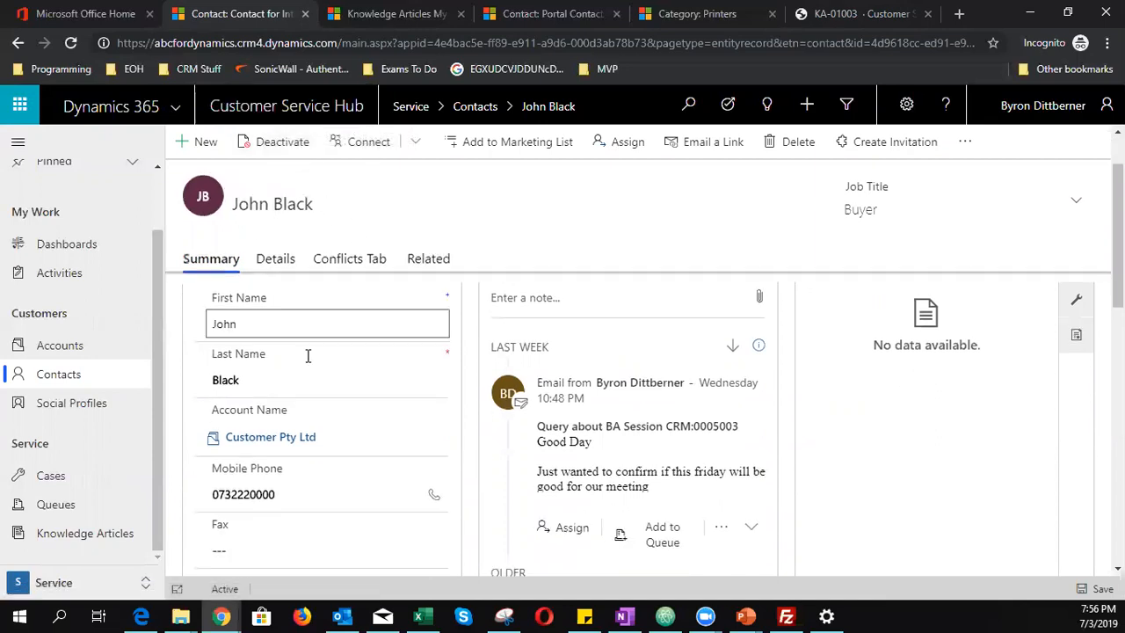
scroll(307, 362, up, 1)
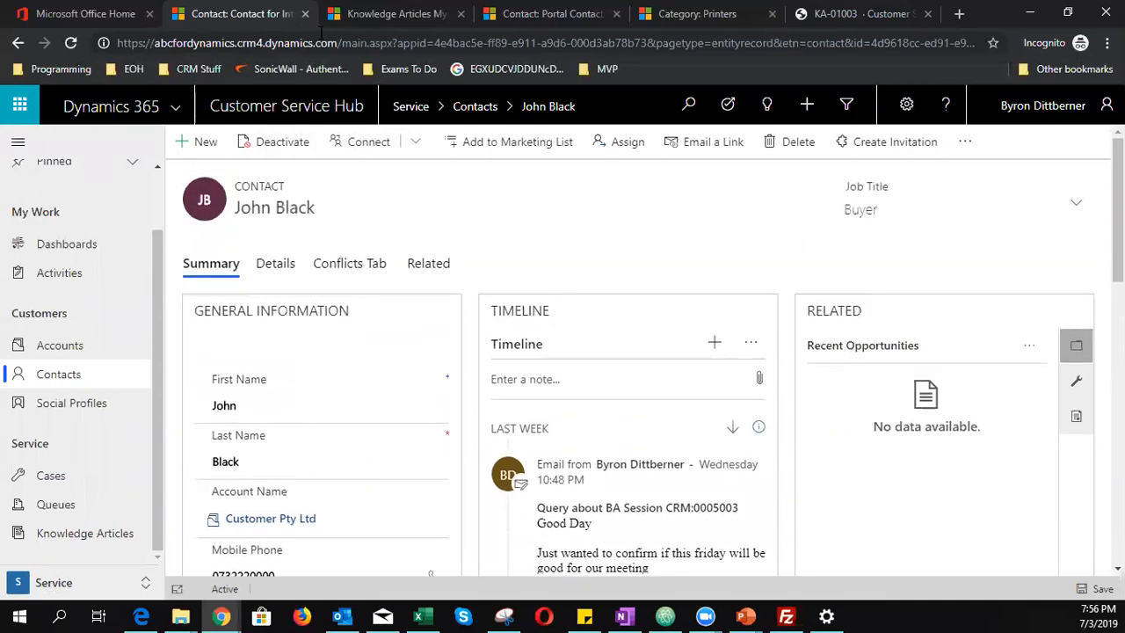
- Close that contact's tab and switch to the Portal Contact record listing the Administrators web role
click(361, 13)
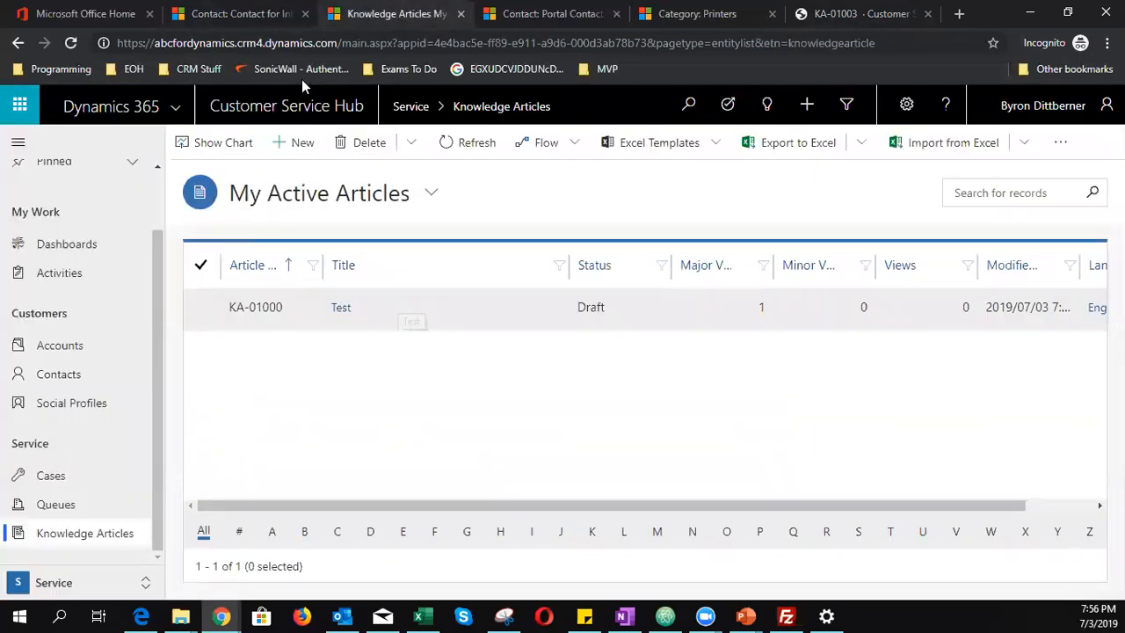
click(227, 16)
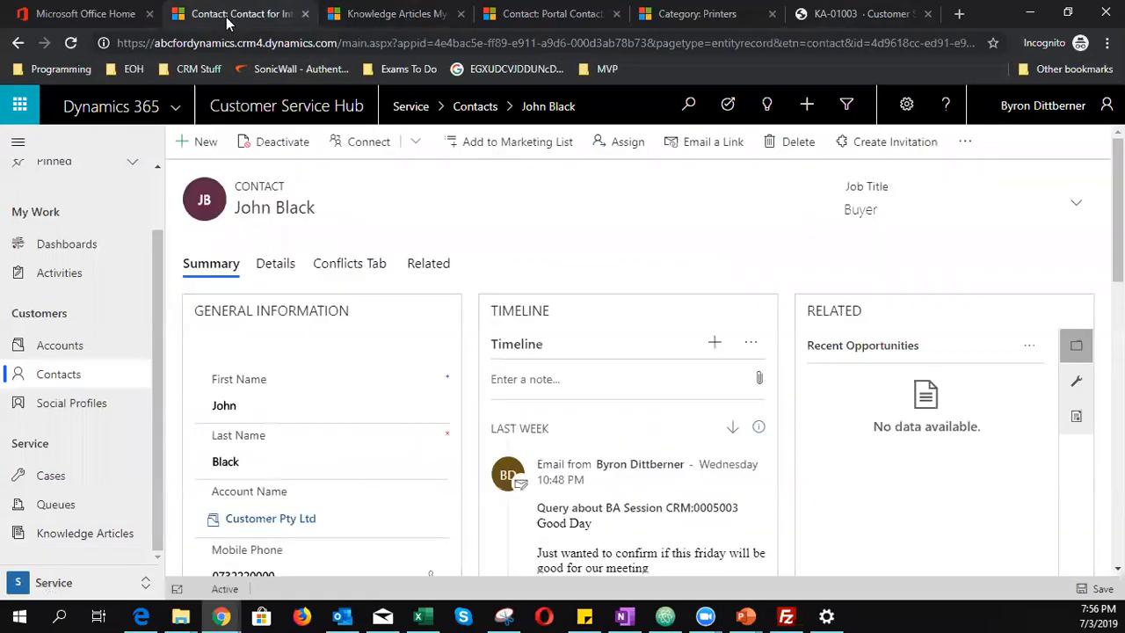
click(305, 13)
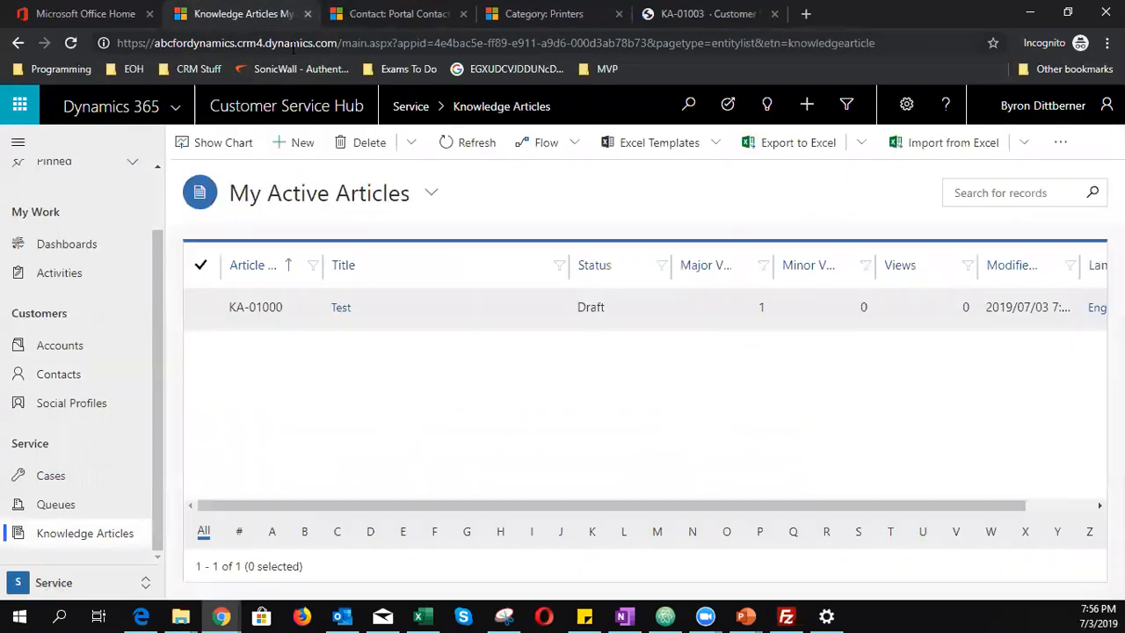
click(466, 14)
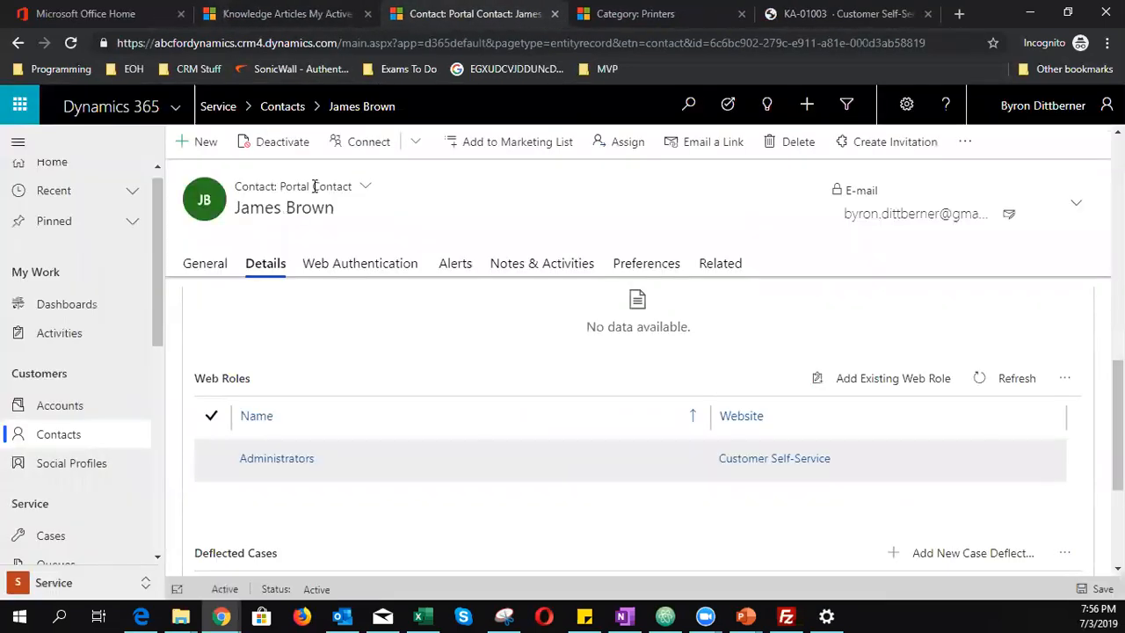
- Find the buyer contact by name, open it, and switch to the Portal Contact form
click(55, 434)
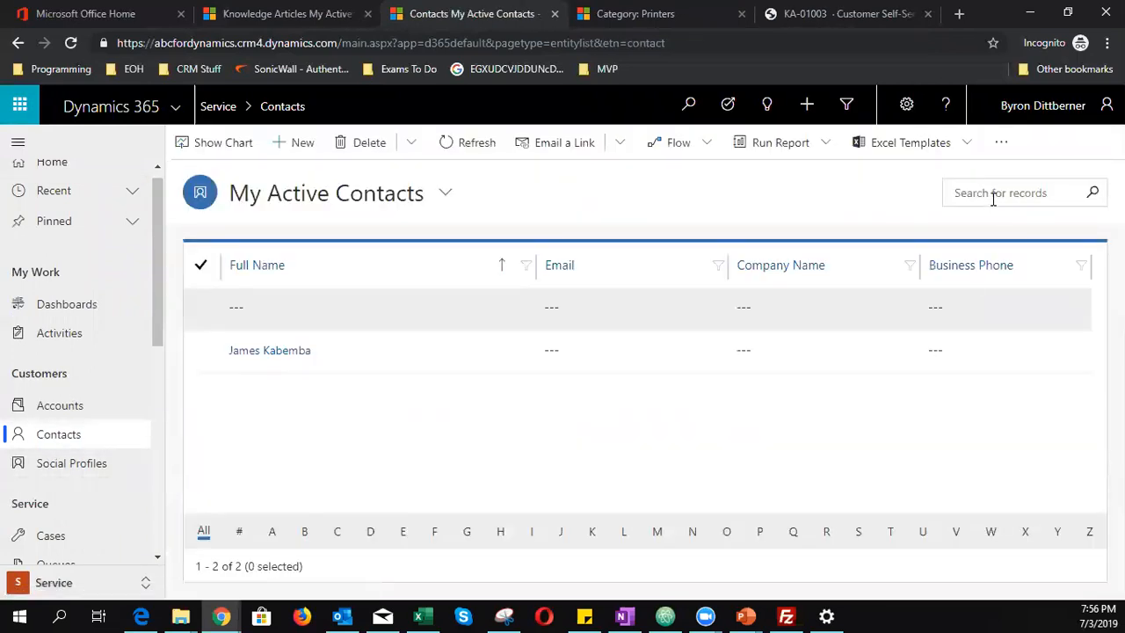
key(Return)
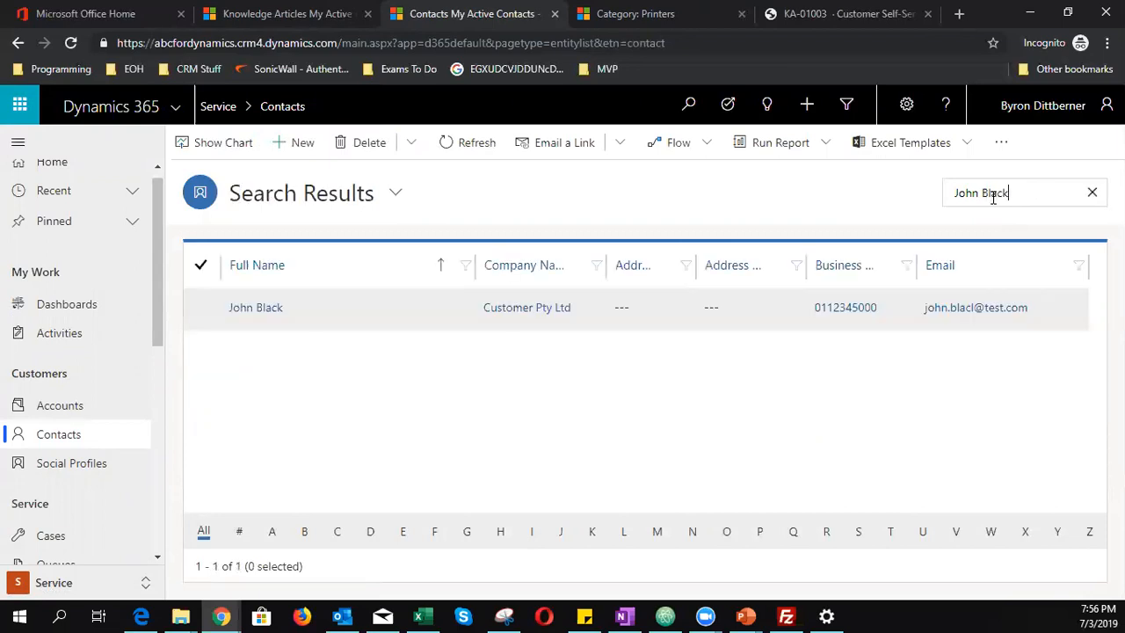
click(255, 309)
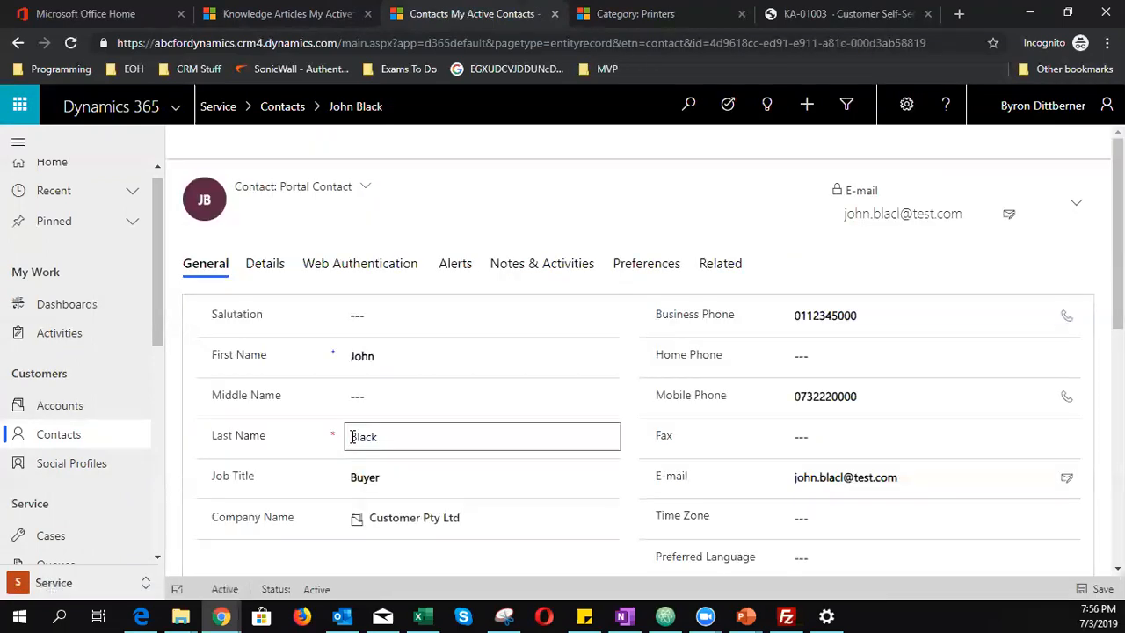
click(276, 187)
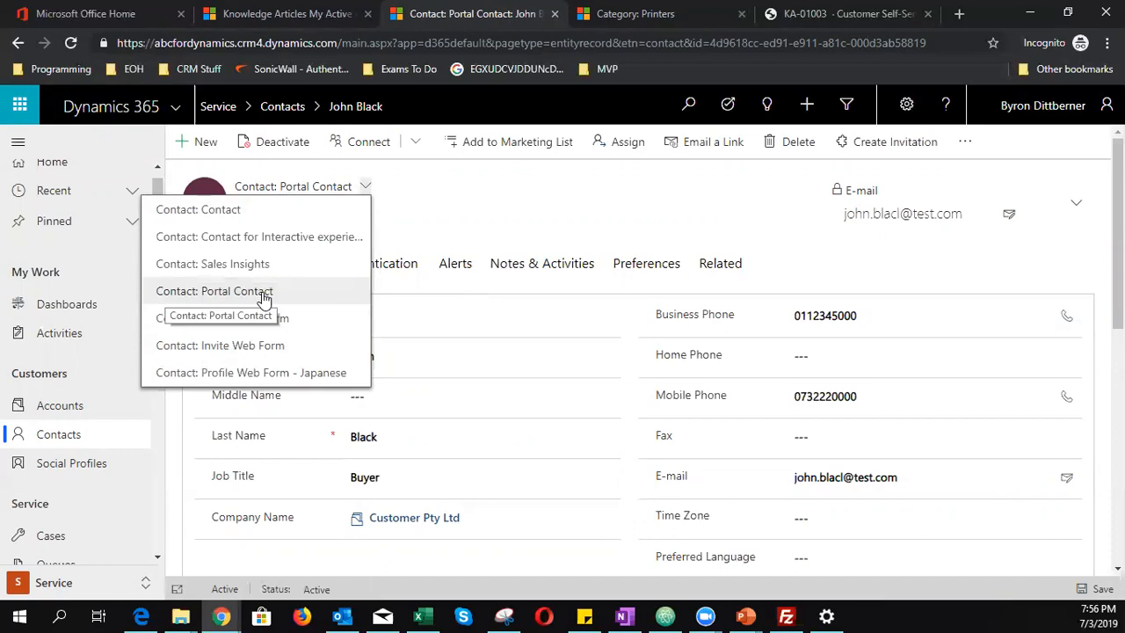
click(236, 297)
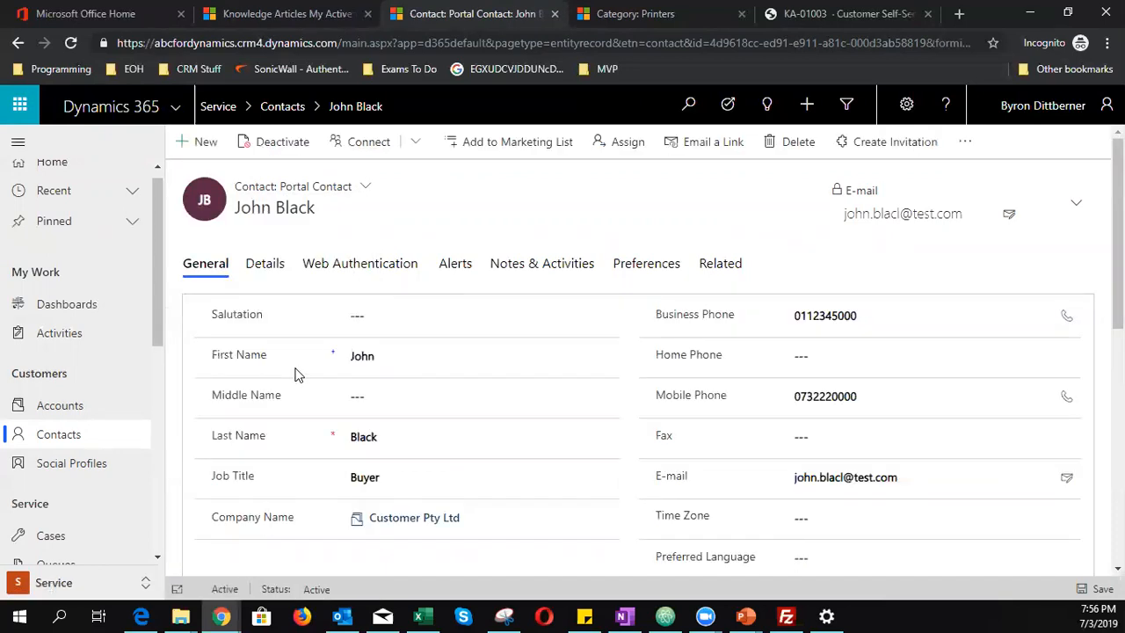
- Show the contact's Details and open the Administrators entry under Web Roles
click(269, 266)
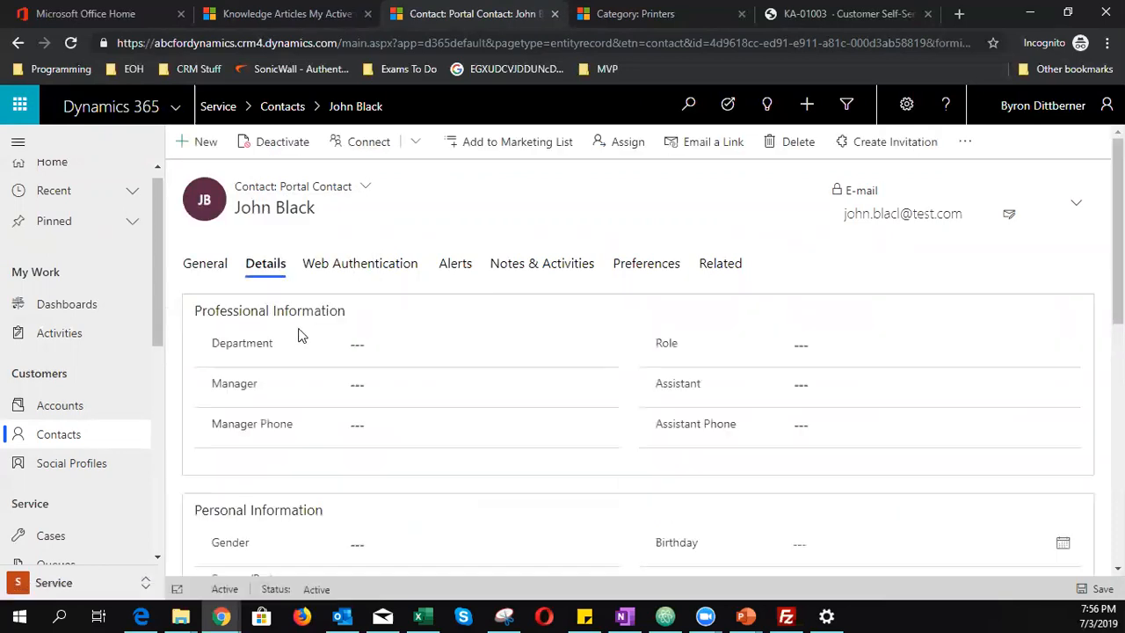
scroll(302, 356, down, 12)
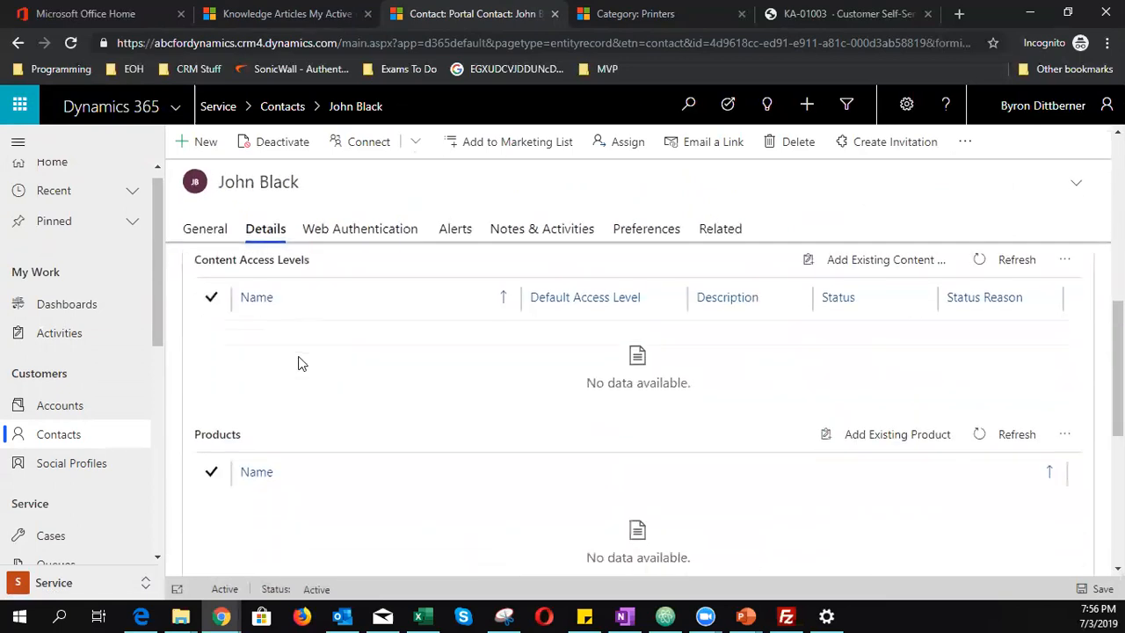
scroll(301, 364, down, 2)
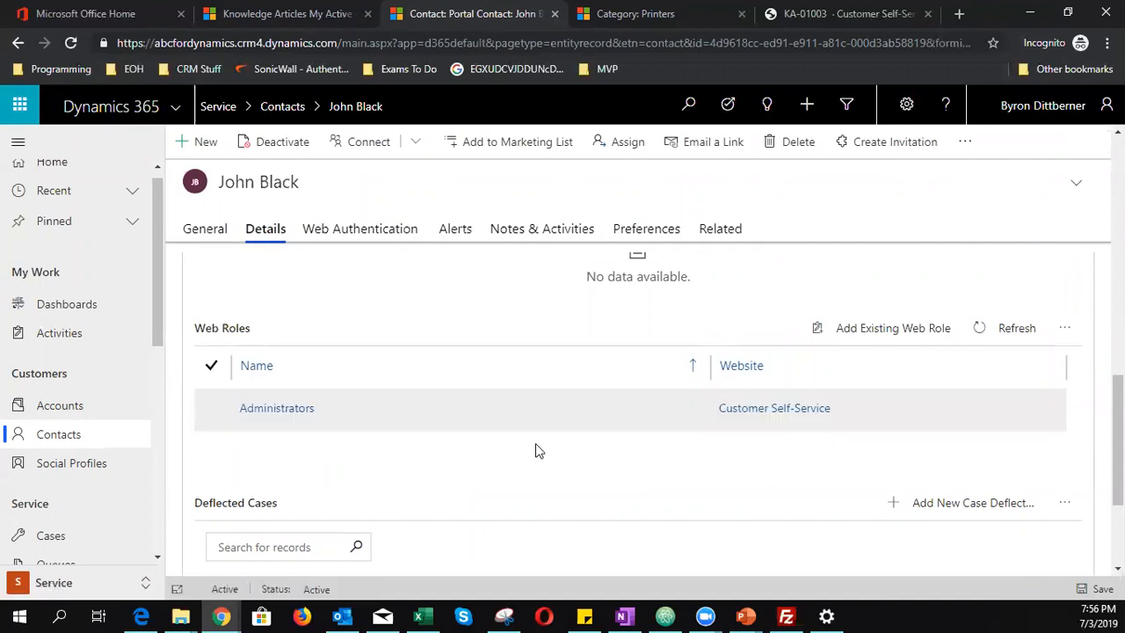
click(448, 414)
- Remove the Administrators web role from the contact, then return to the HP User Guide portal tab
click(448, 412)
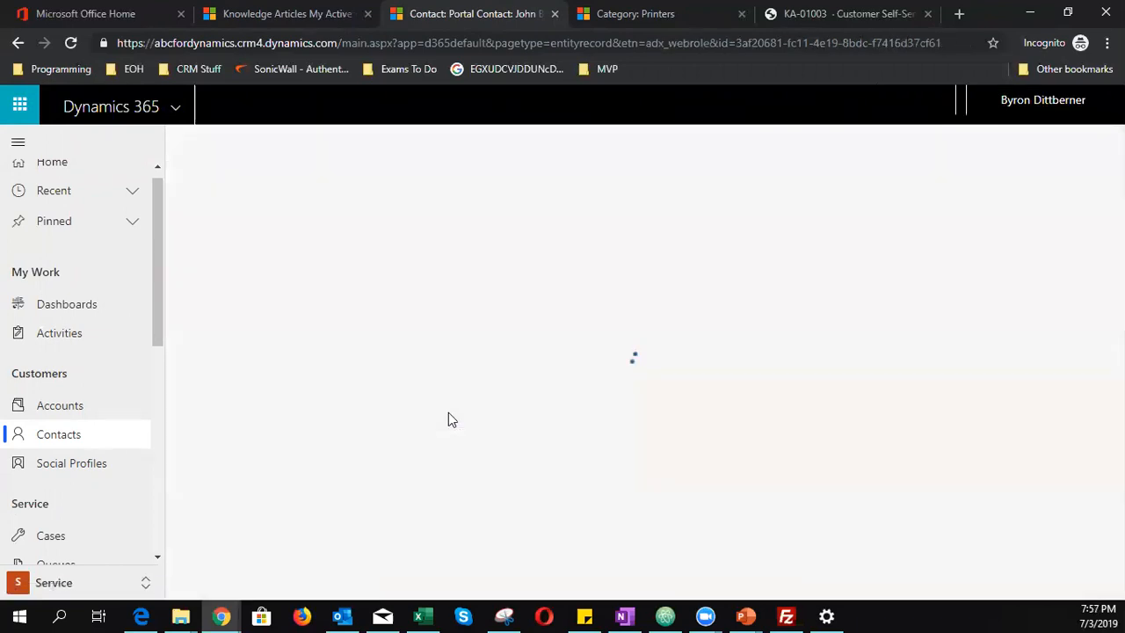
click(18, 42)
scroll(372, 395, down, 5)
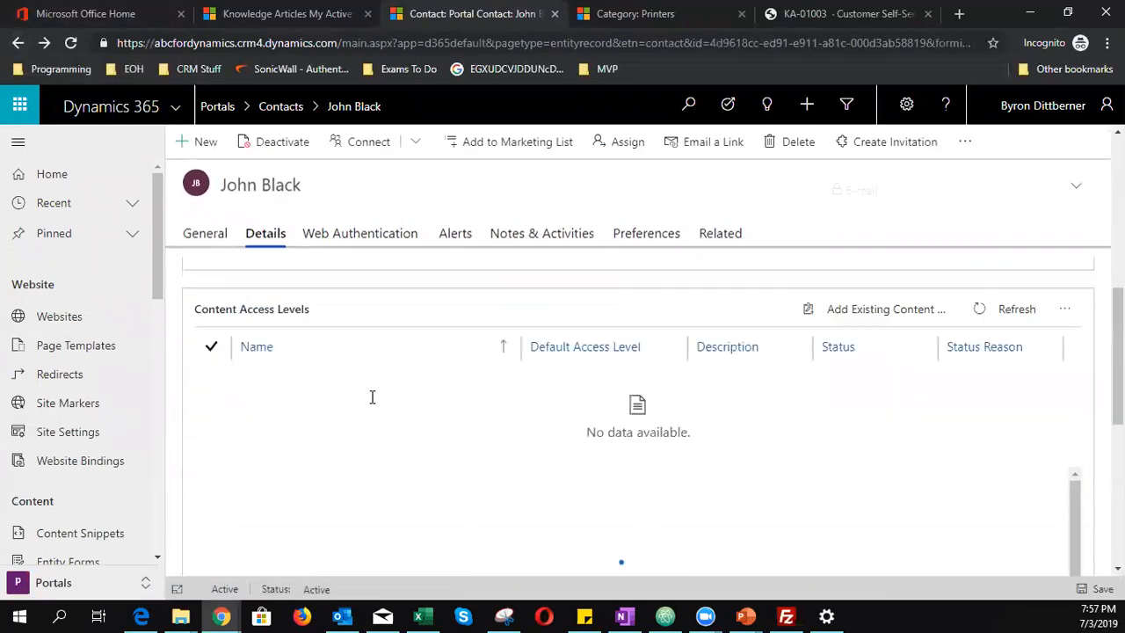
scroll(368, 411, down, 3)
click(199, 331)
scroll(568, 414, up, 1)
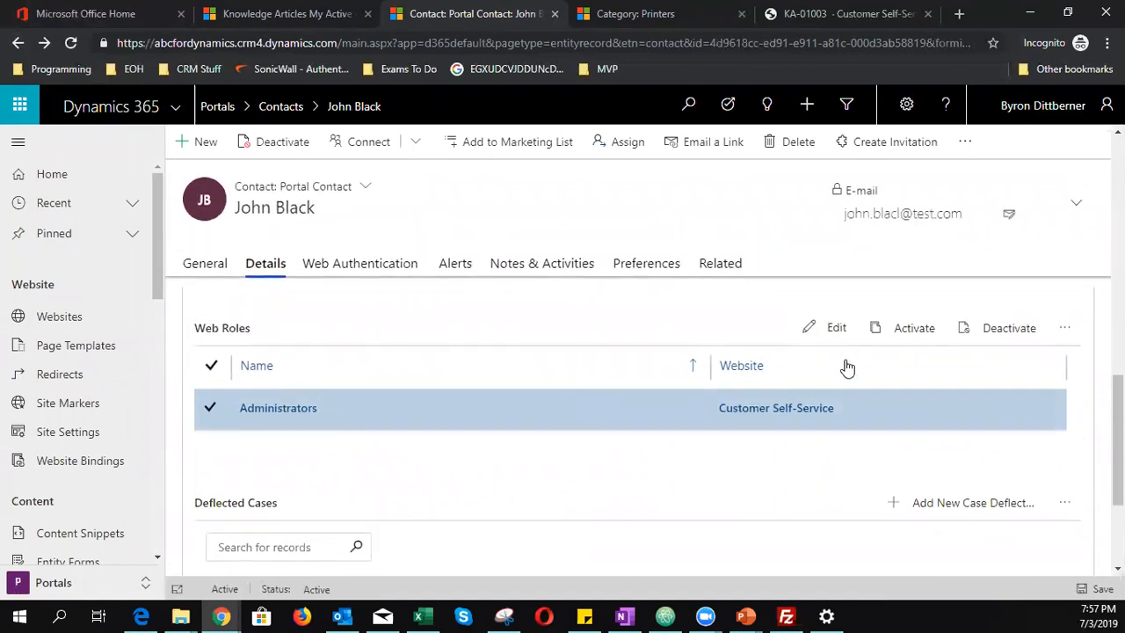
click(1060, 330)
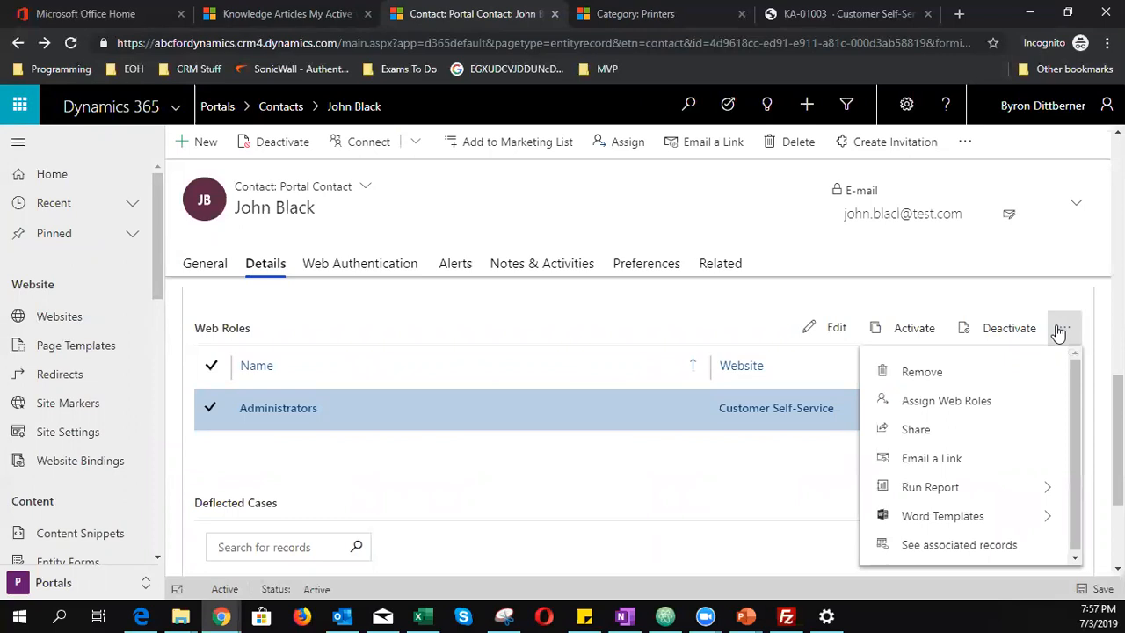
click(1020, 374)
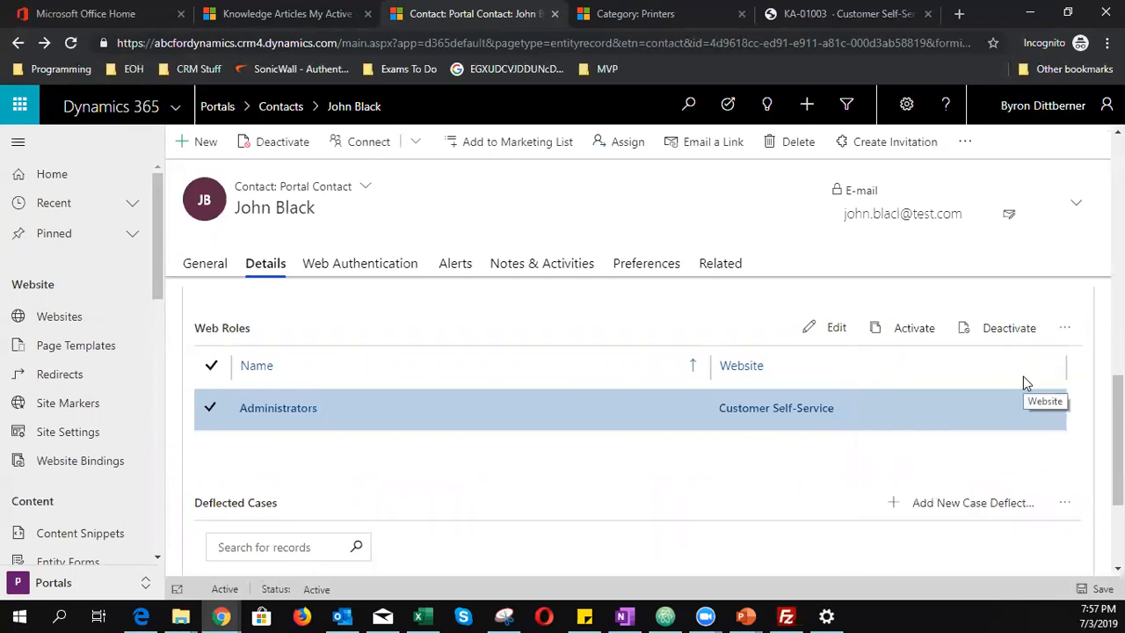
click(852, 12)
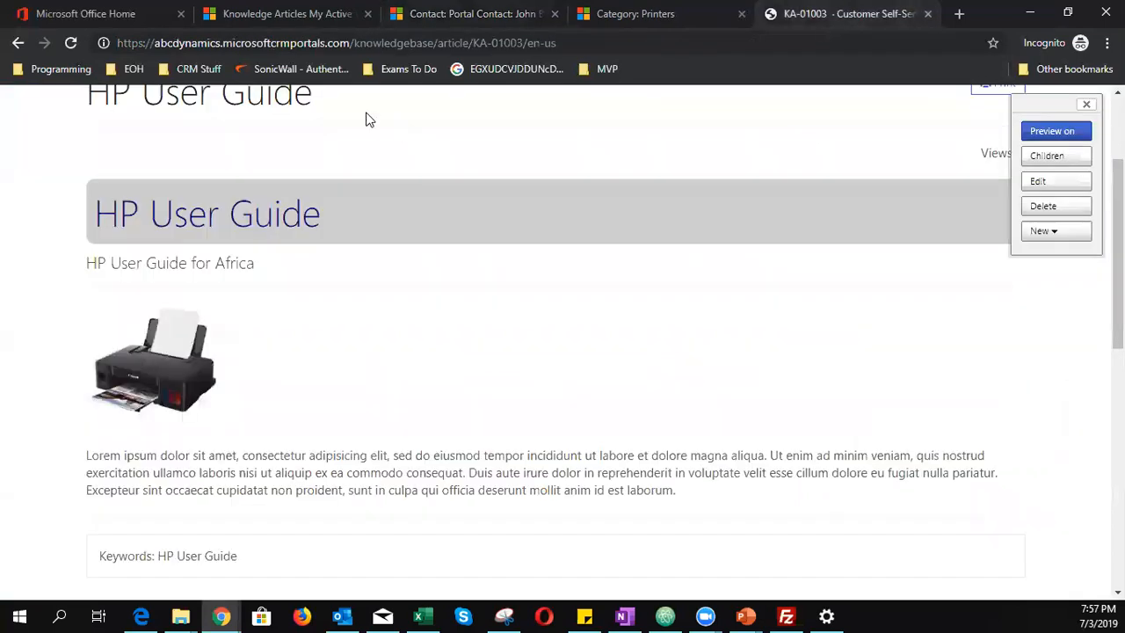
- Go to the portal home page and reload it, then return to the Portal Contact record
scroll(386, 284, up, 3)
click(545, 148)
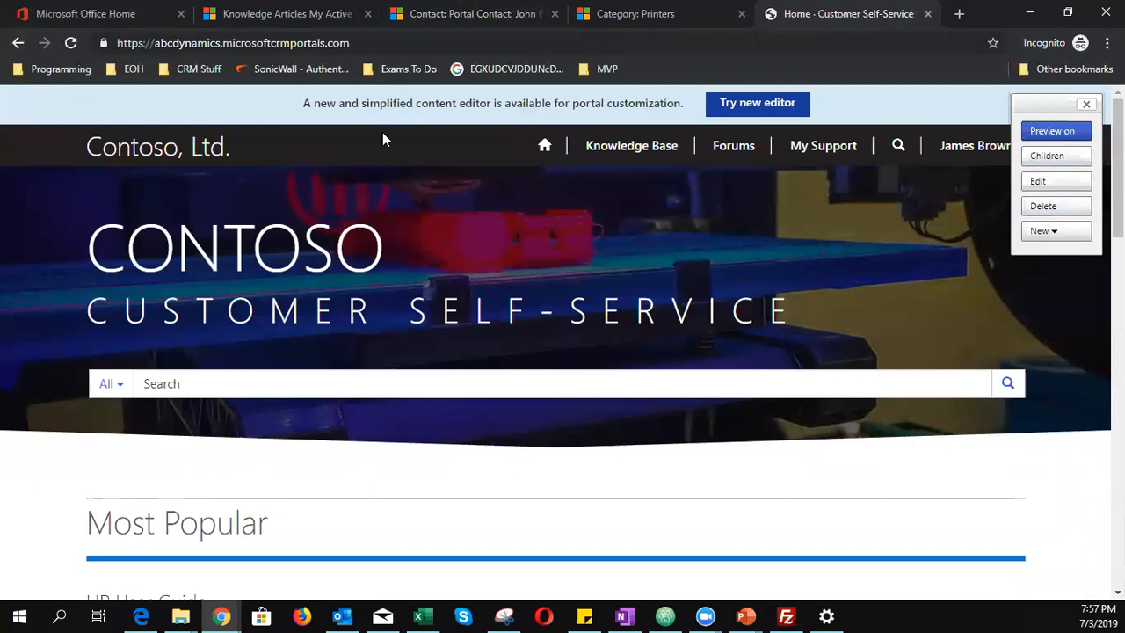
click(71, 43)
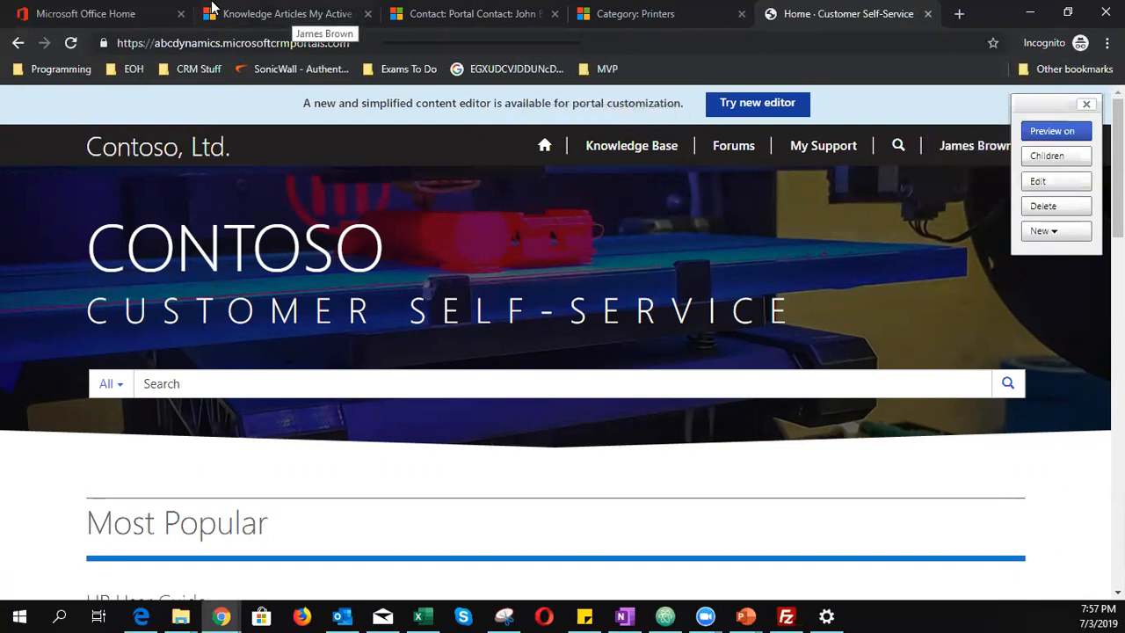
click(439, 14)
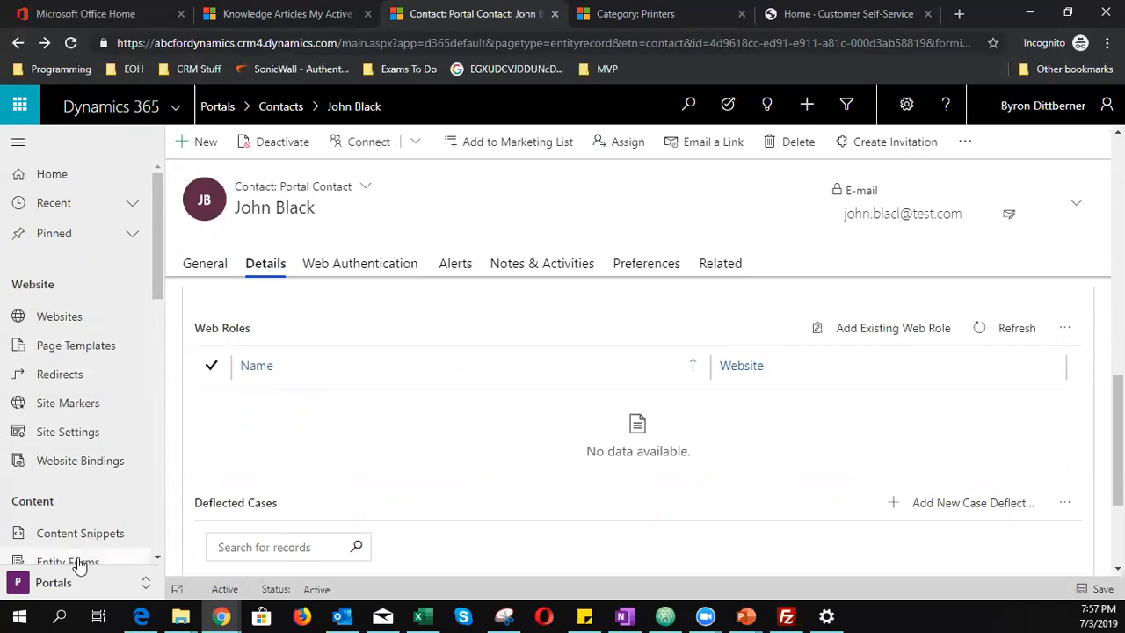
- In the Sales area, search Active Contacts for the second contact by name and open it
scroll(80, 414, down, 3)
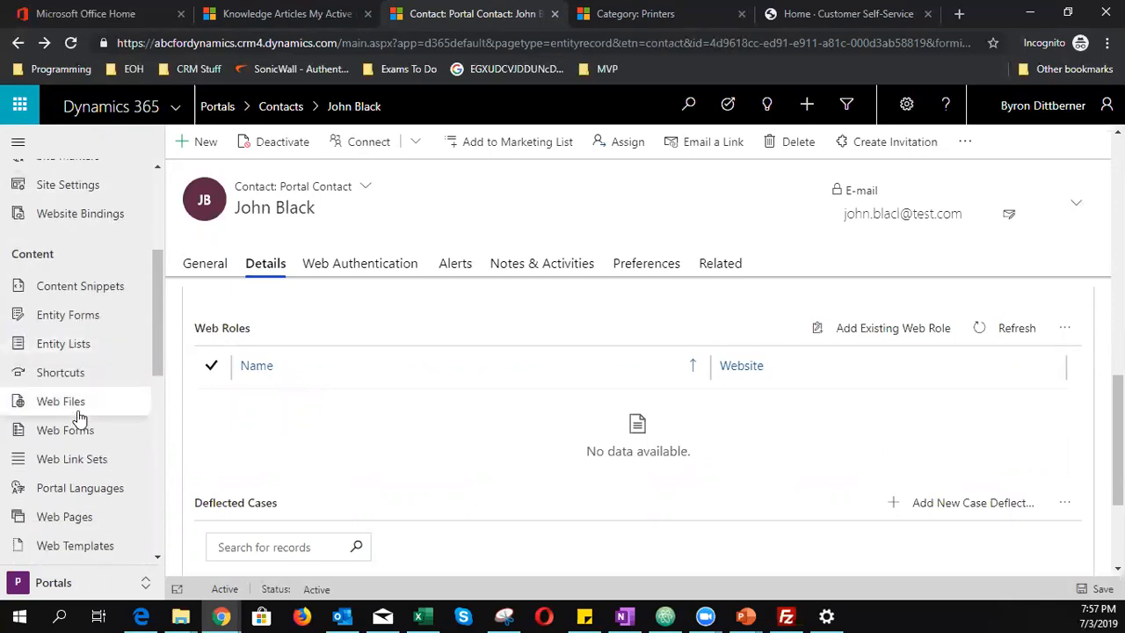
scroll(80, 419, up, 3)
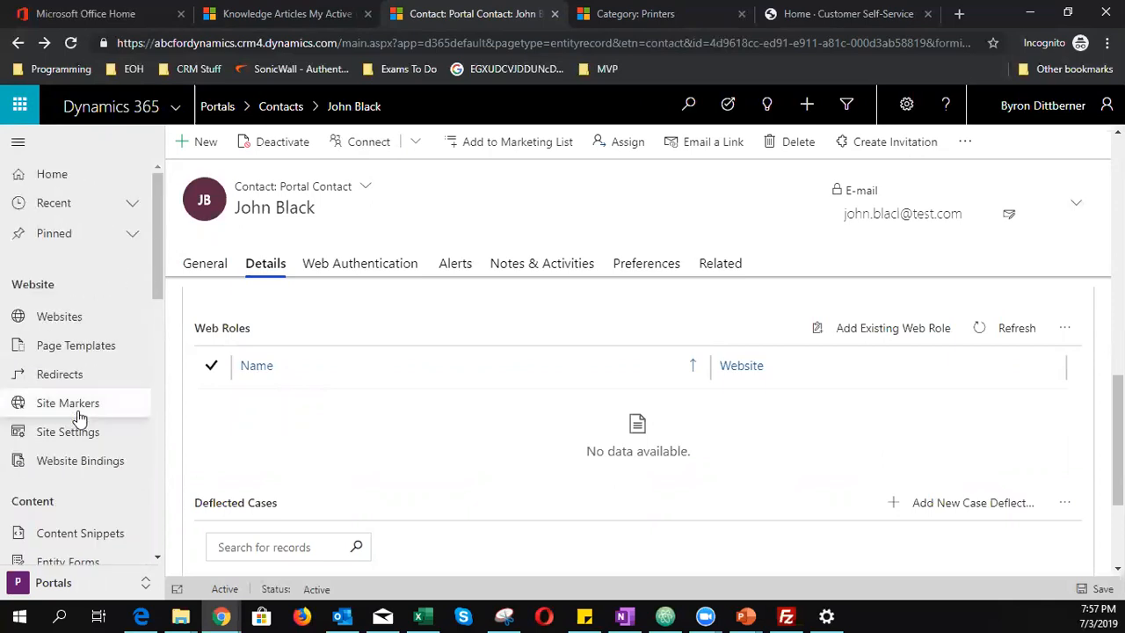
click(68, 584)
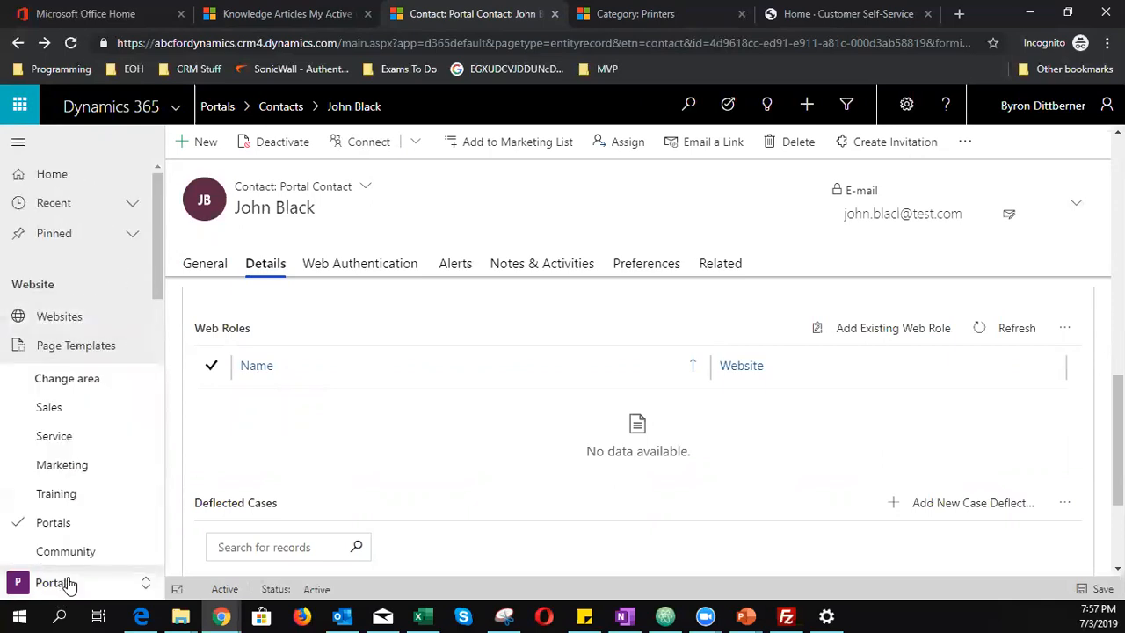
click(81, 410)
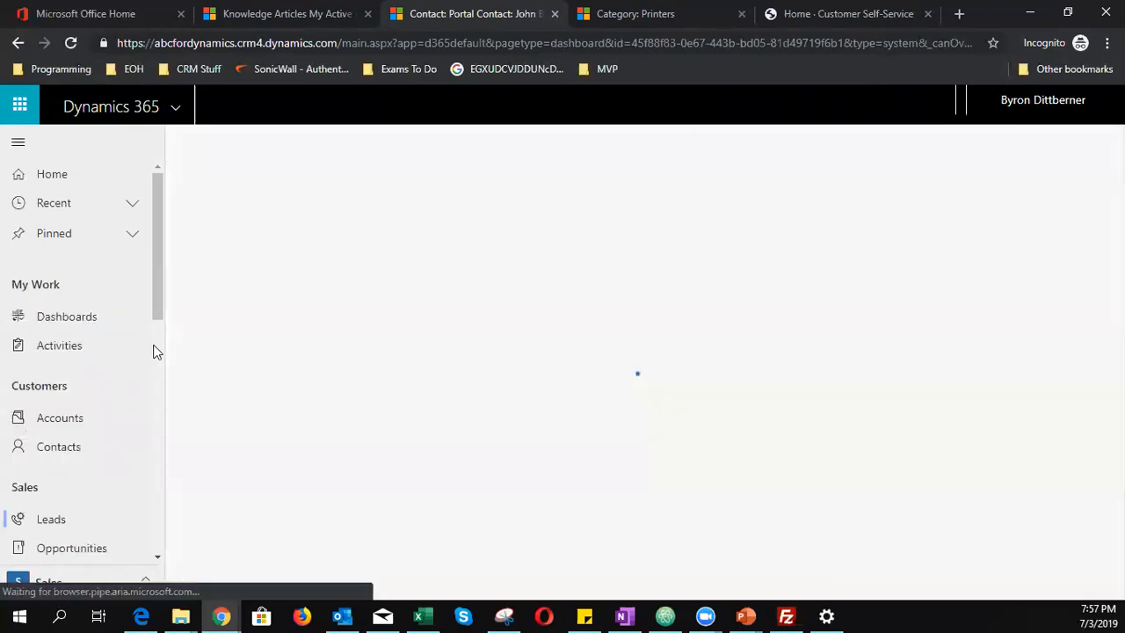
click(80, 447)
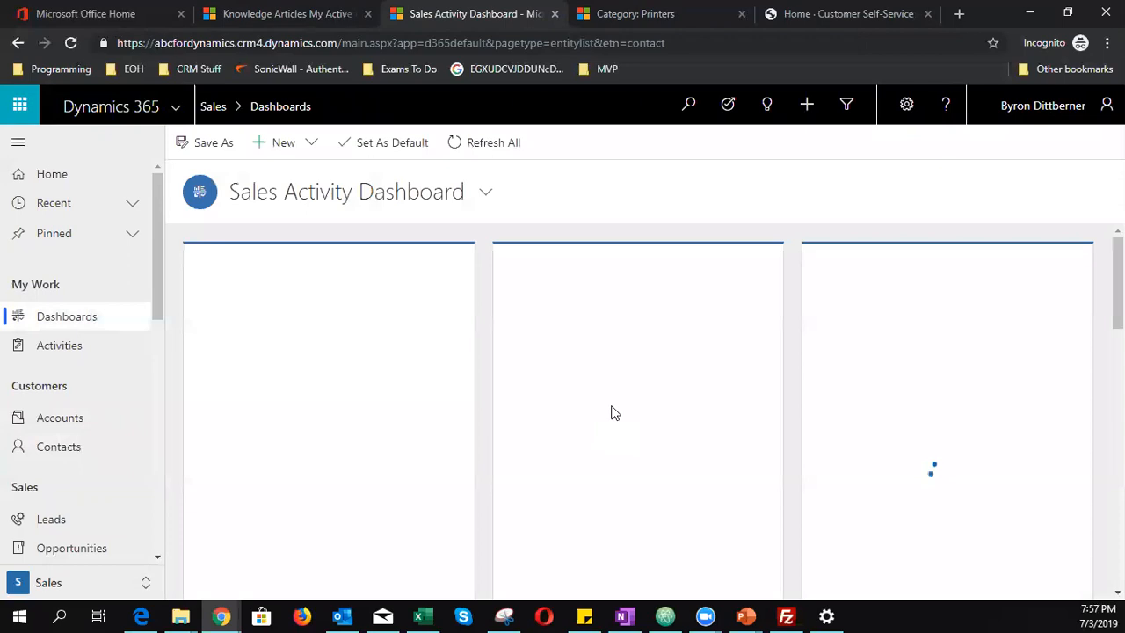
click(60, 449)
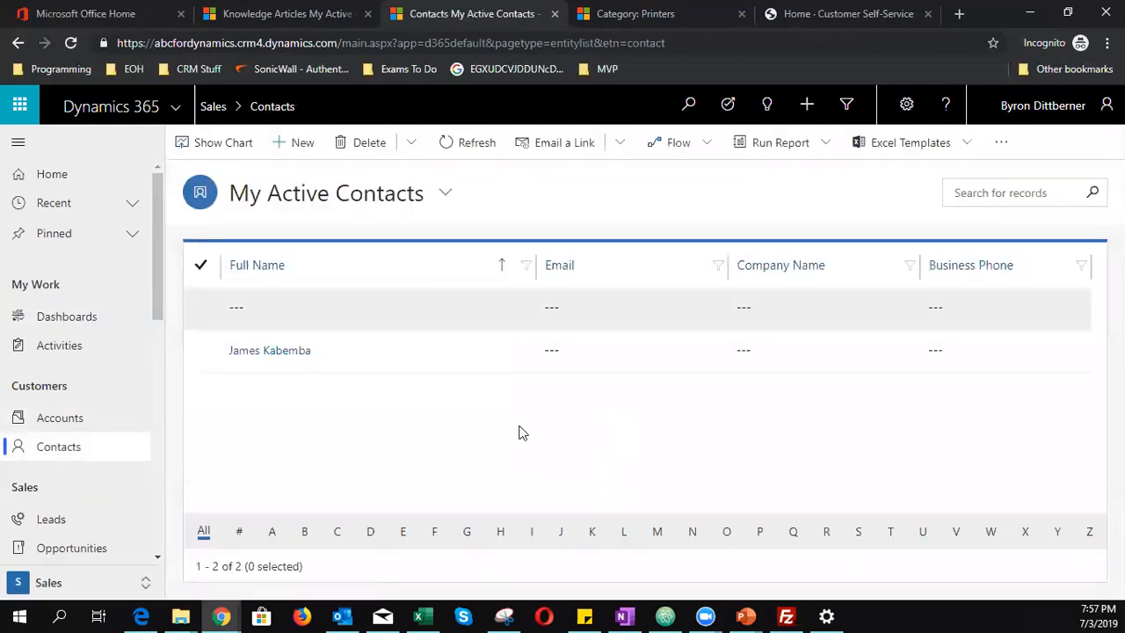
click(1031, 199)
key(Return)
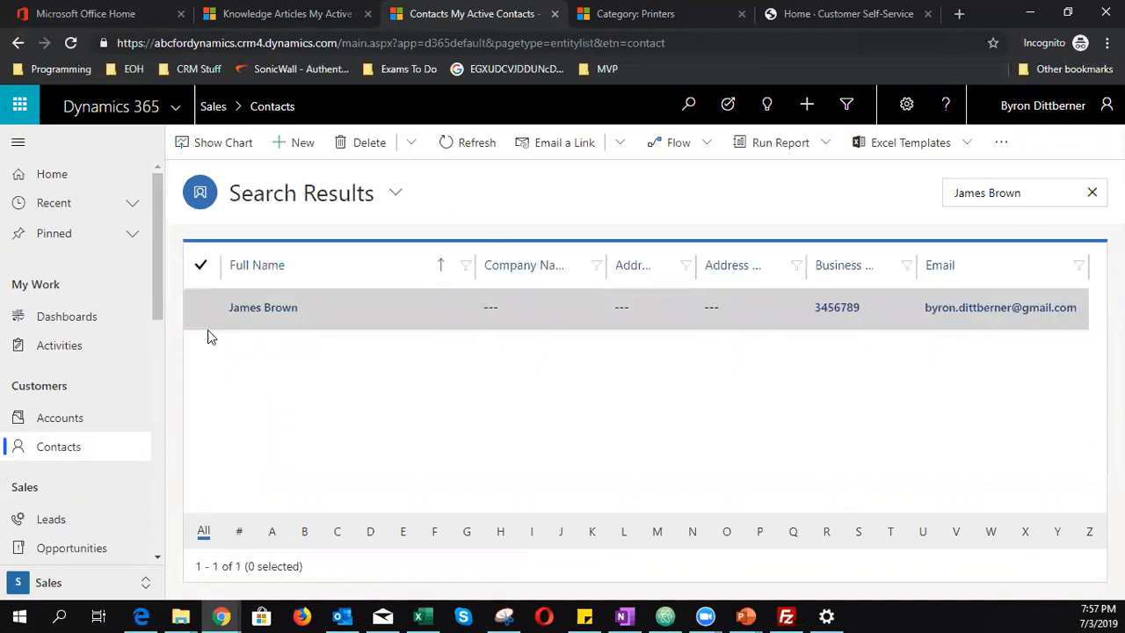
click(264, 307)
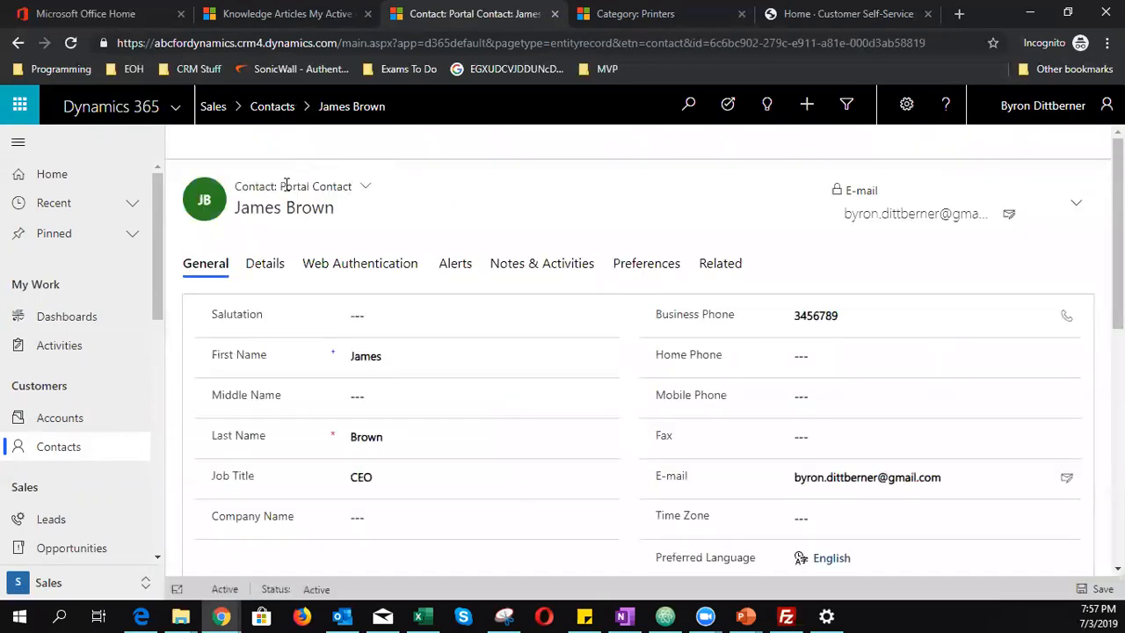
- Remove the Administrators web role from the contact's Details tab, then return to the portal home page
click(274, 263)
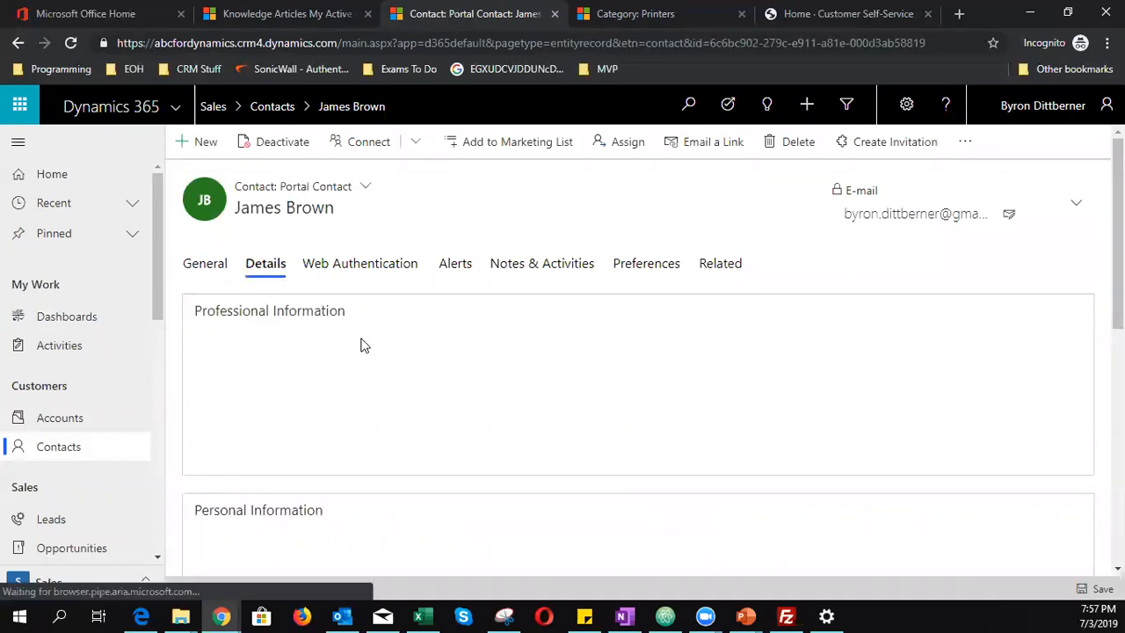
scroll(354, 369, down, 10)
scroll(353, 374, down, 3)
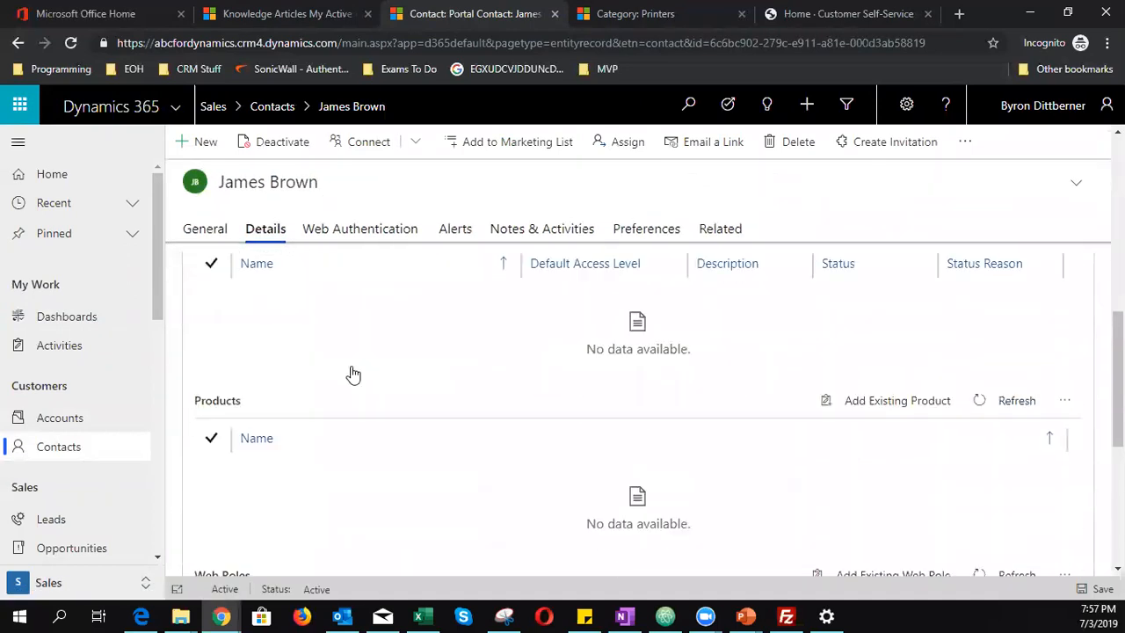
click(209, 410)
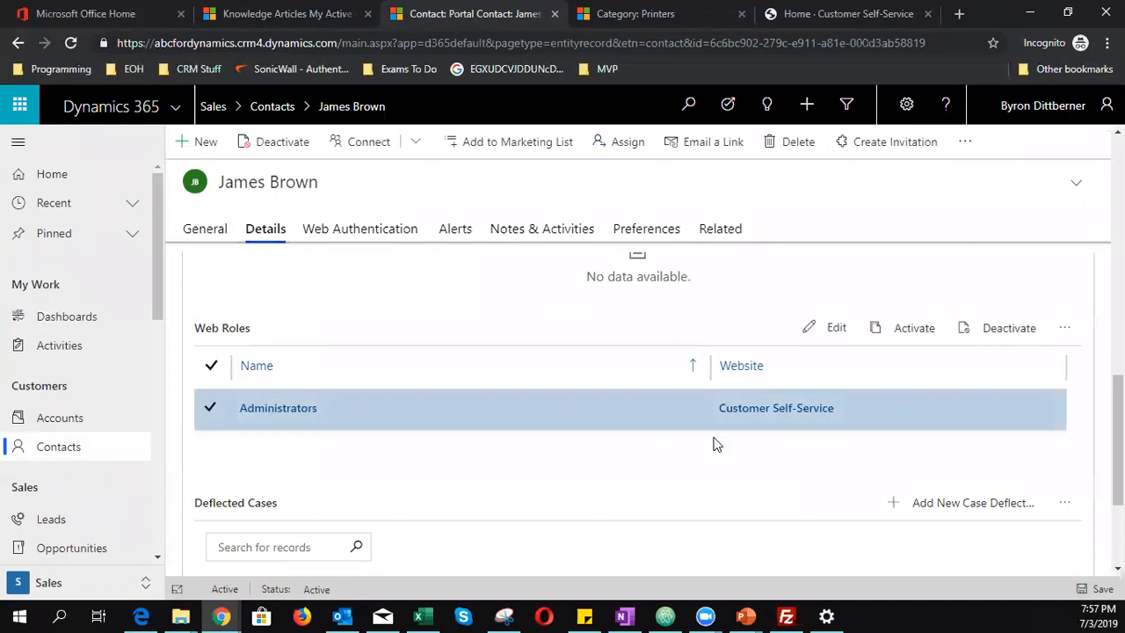
click(1061, 337)
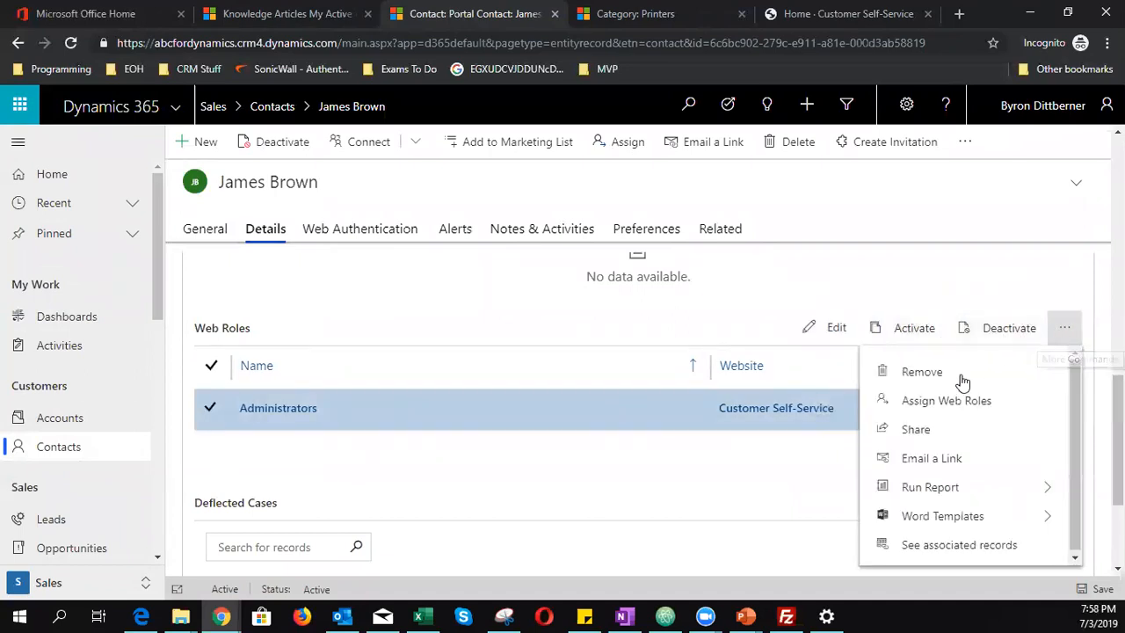
click(960, 376)
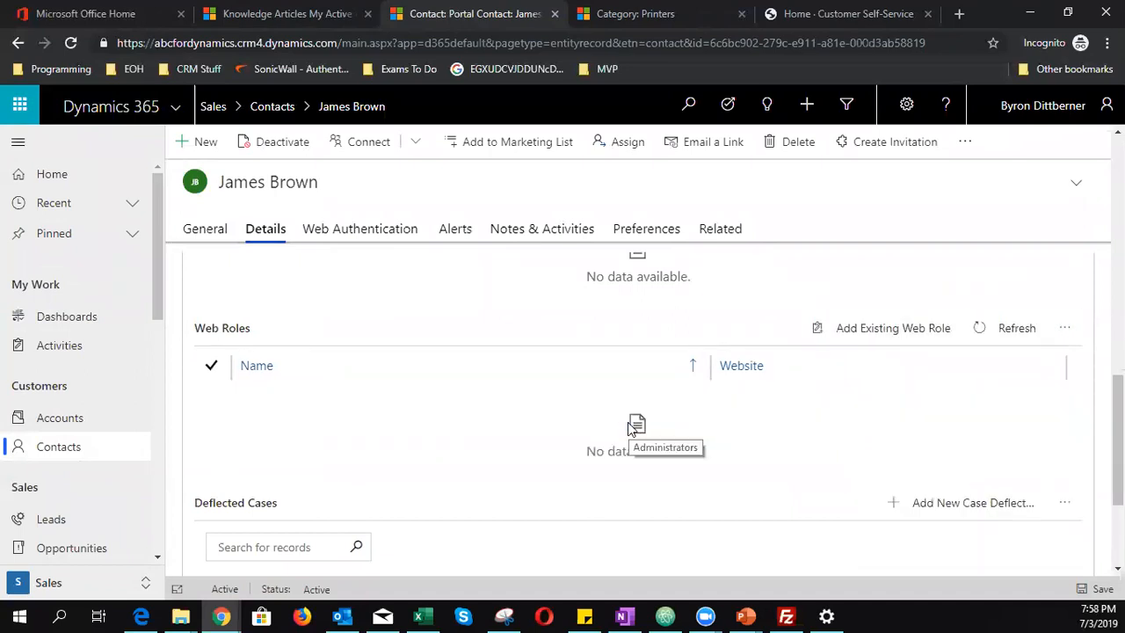
click(844, 13)
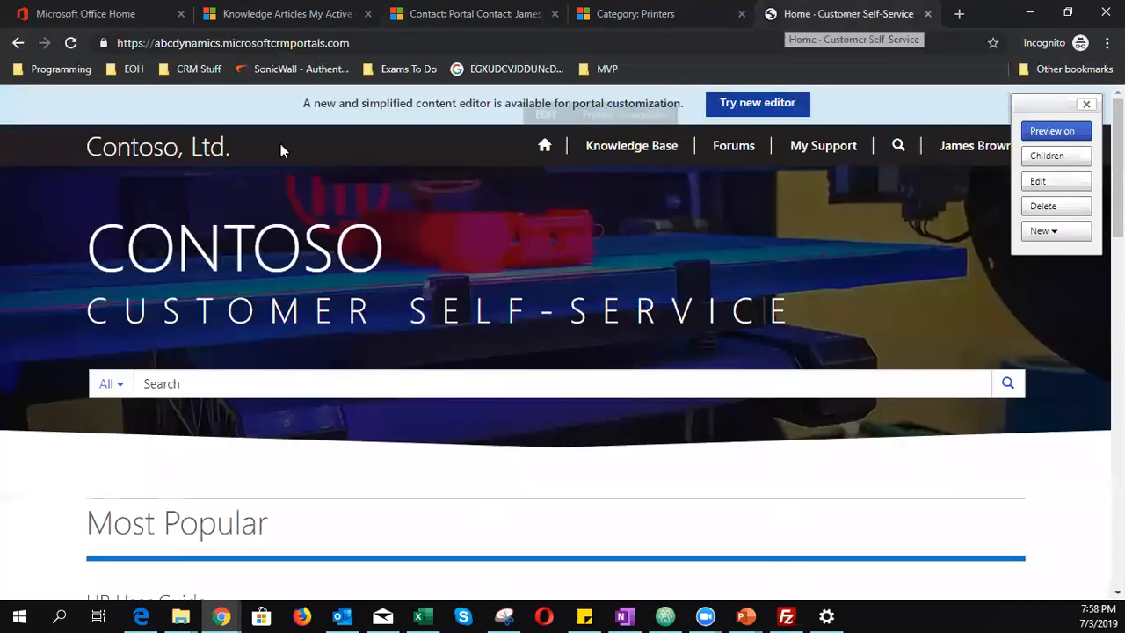
- Reload the Contoso portal home page and review HP User Guide in the Most Popular, Most Recent and Top Rated lists
click(70, 44)
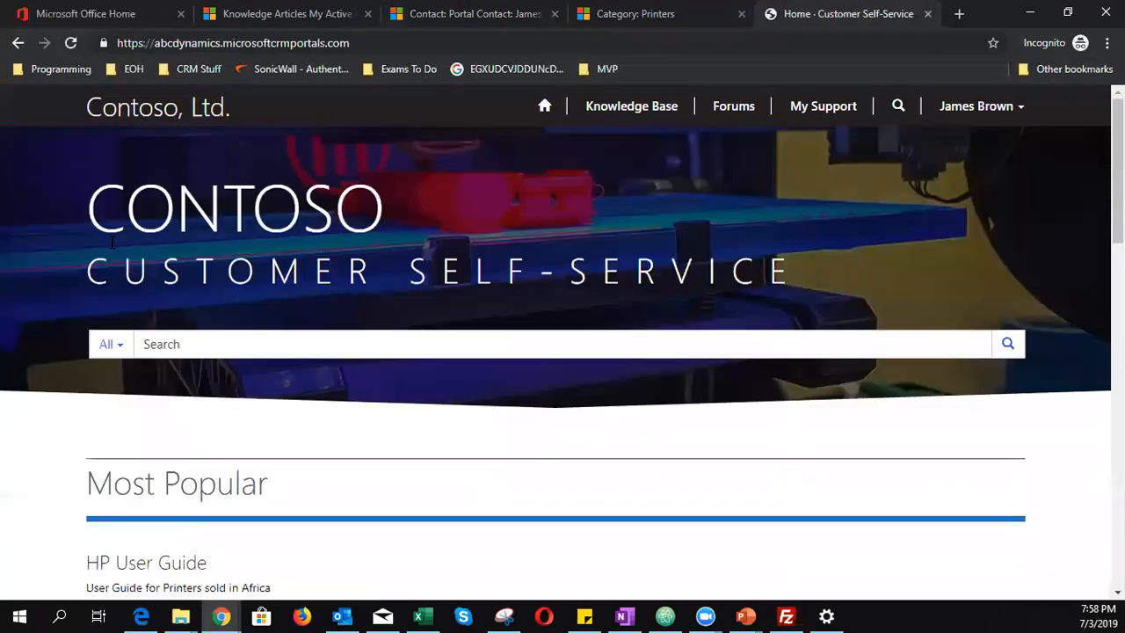
scroll(133, 284, down, 1)
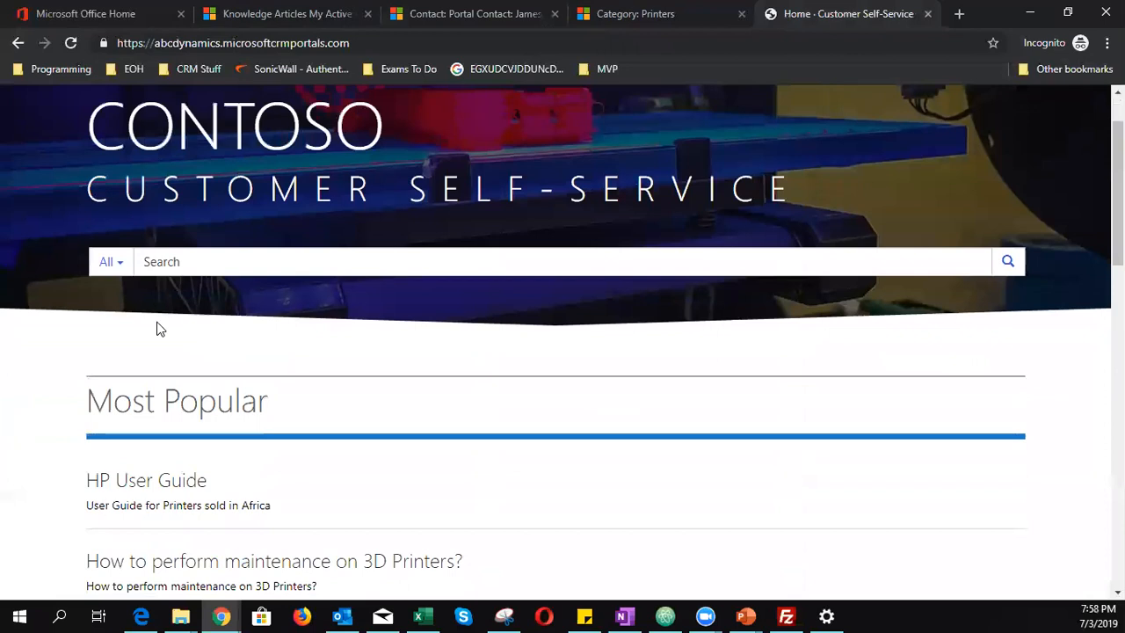
scroll(156, 326, up, 1)
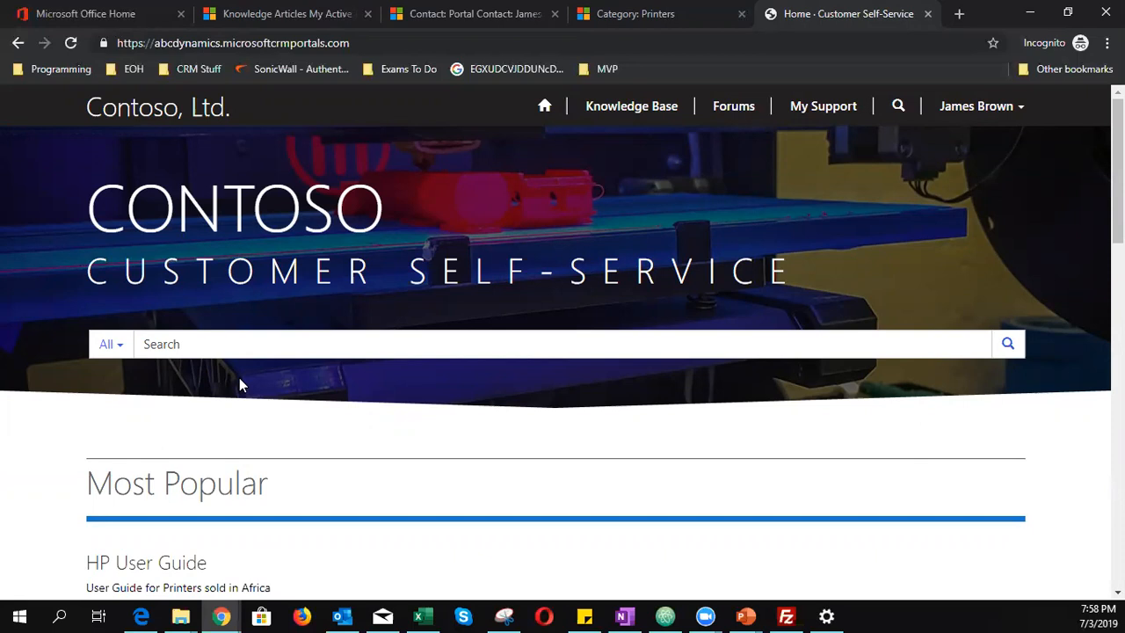
scroll(292, 436, down, 5)
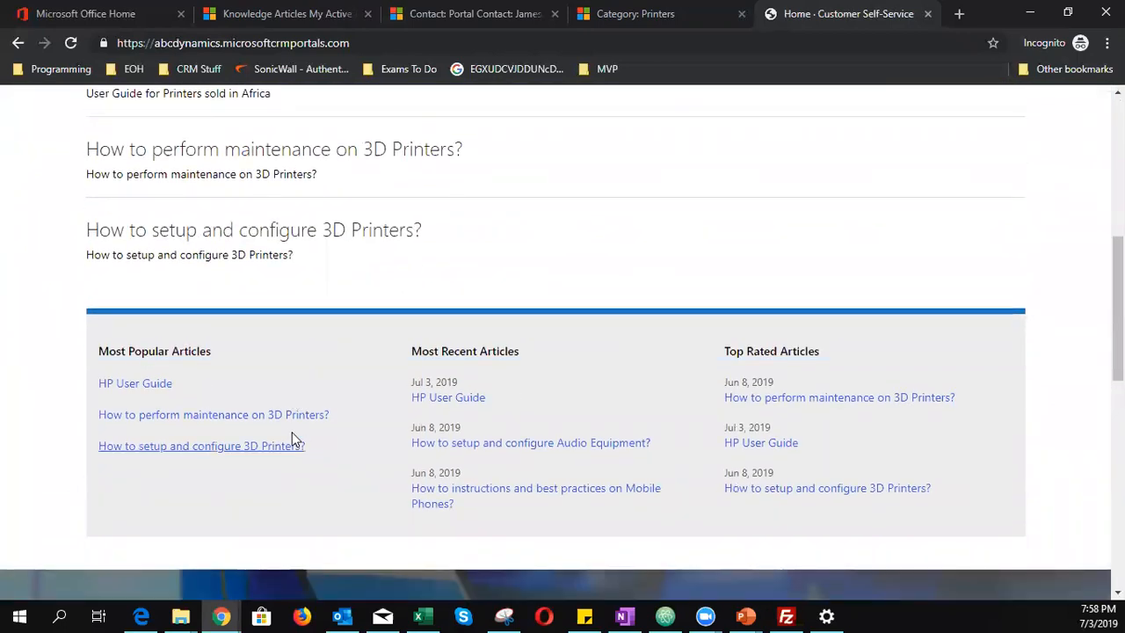
scroll(292, 437, up, 3)
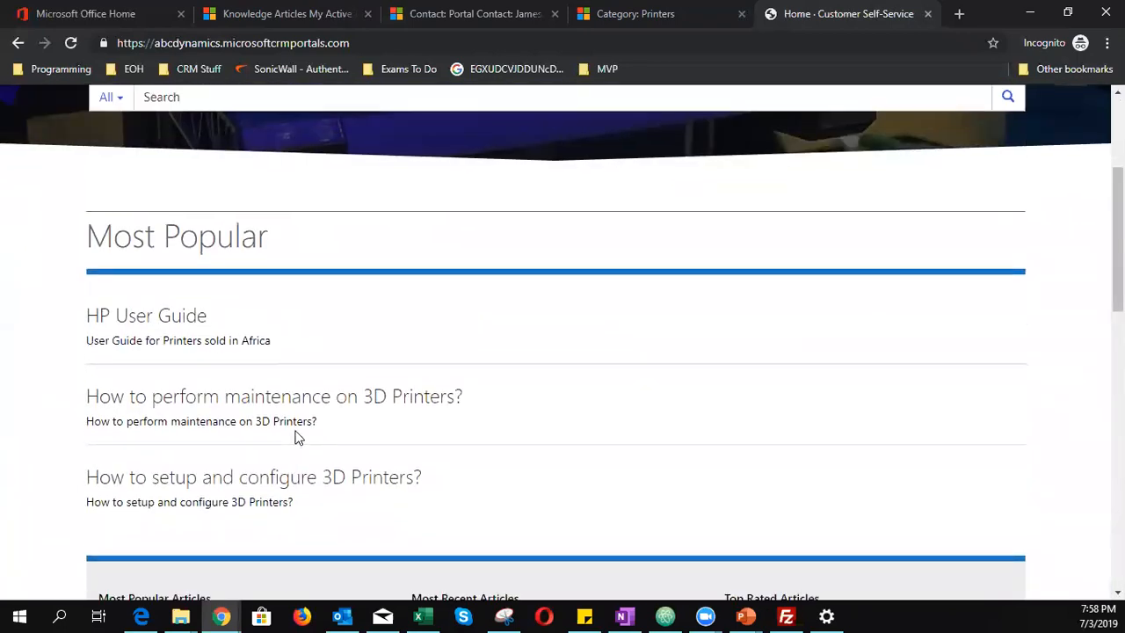
scroll(296, 436, up, 3)
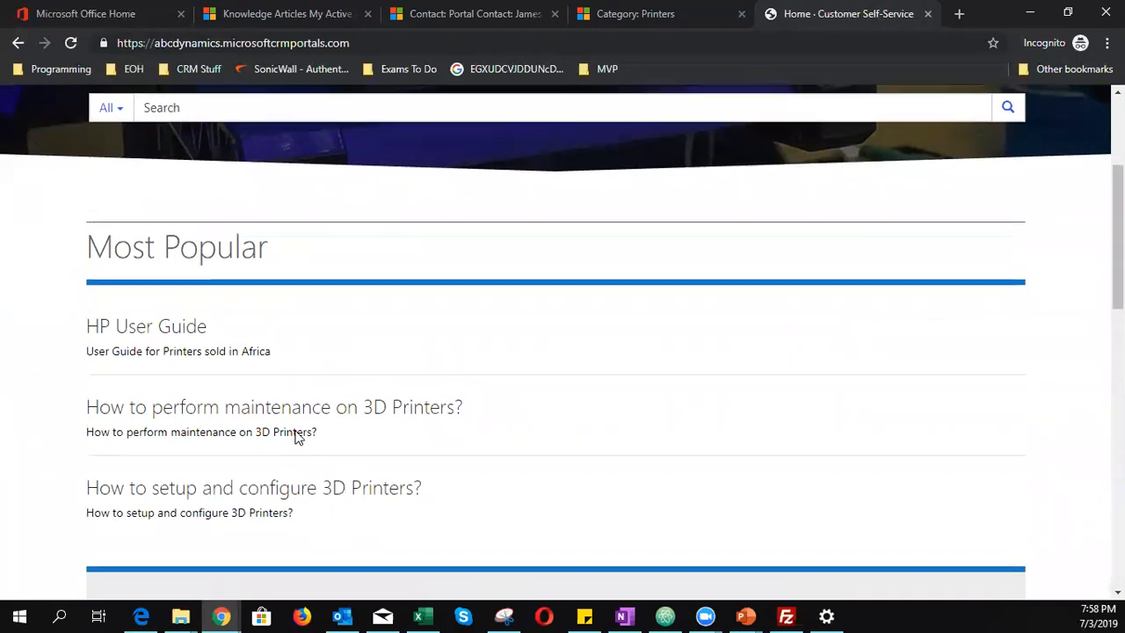
scroll(330, 346, down, 2)
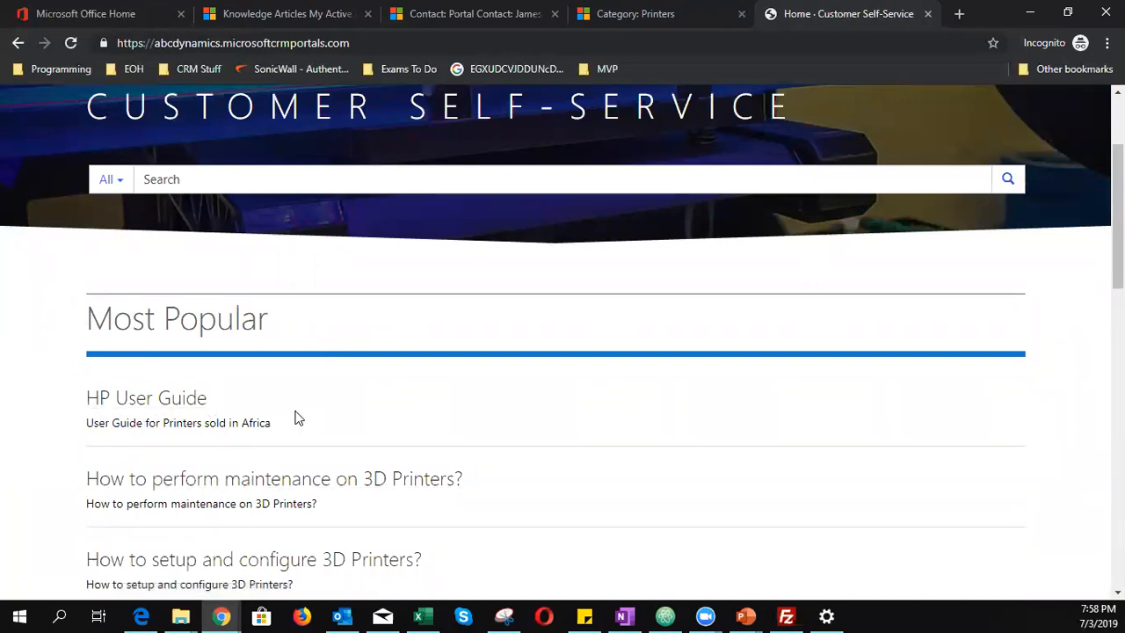
scroll(296, 422, down, 1)
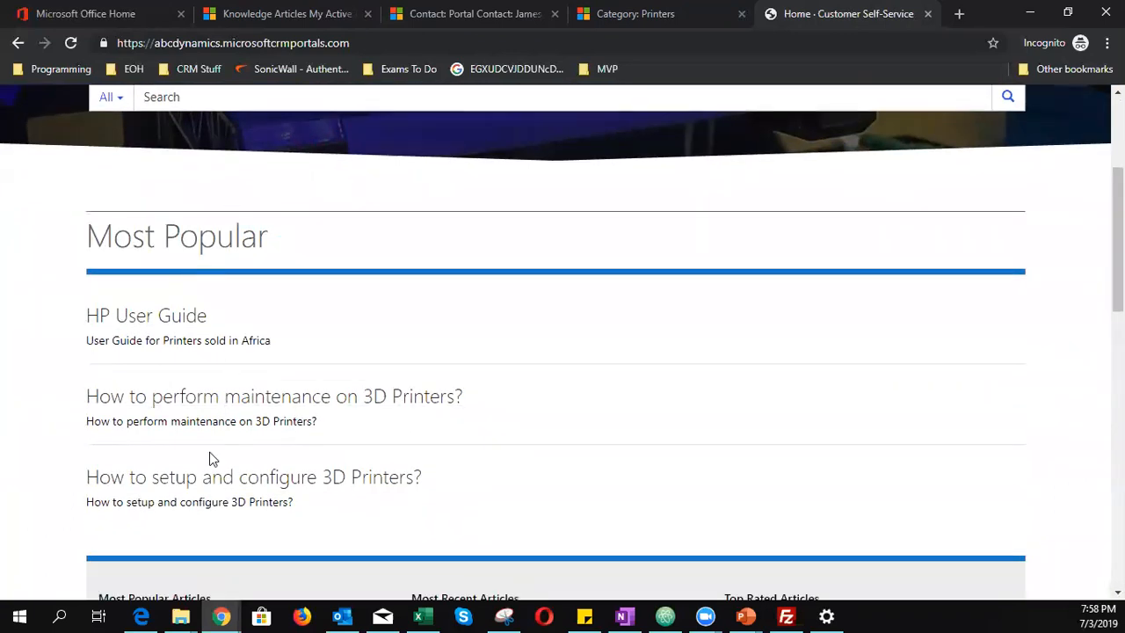
drag(87, 244, 317, 258)
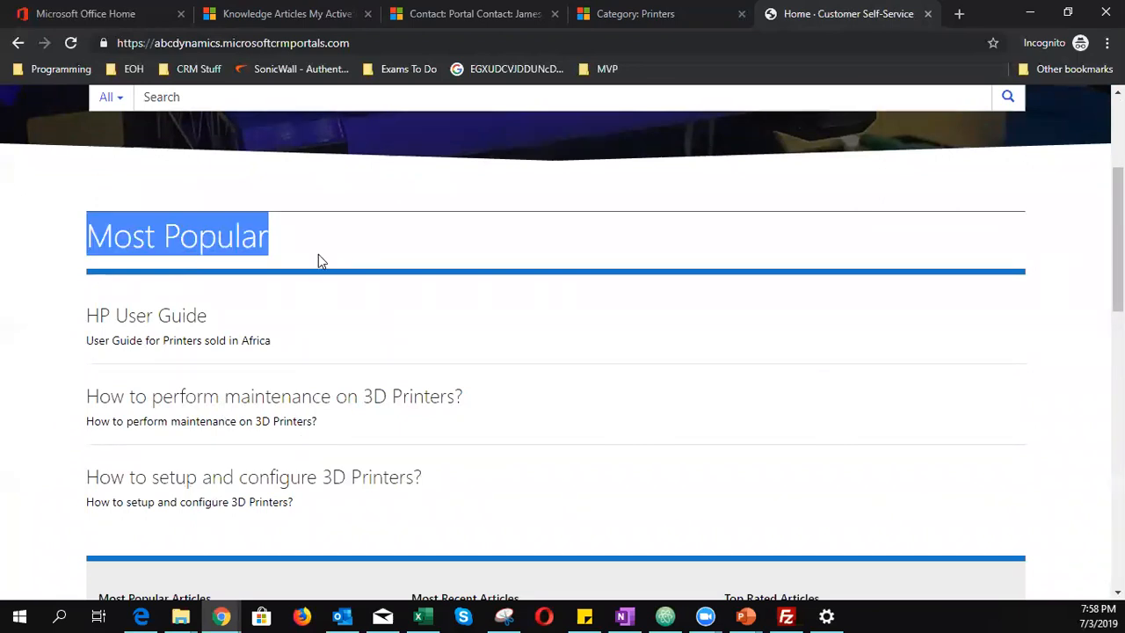
scroll(179, 323, down, 4)
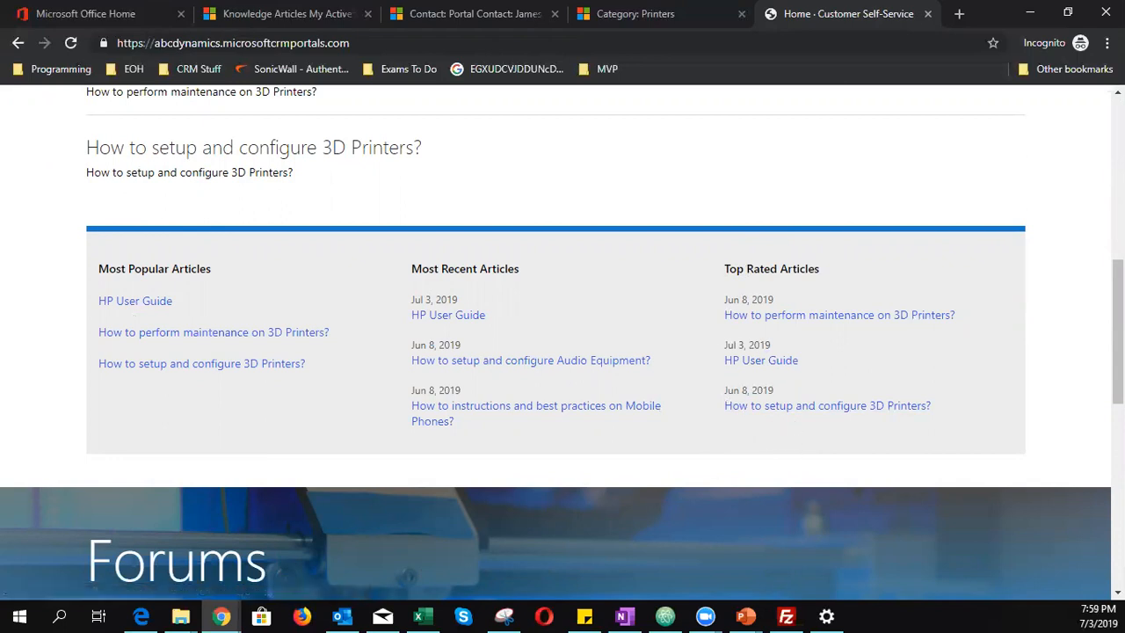
- Check the PowerPoint presentation, then go to the portal Support page listing open cases
key(alt+Tab)
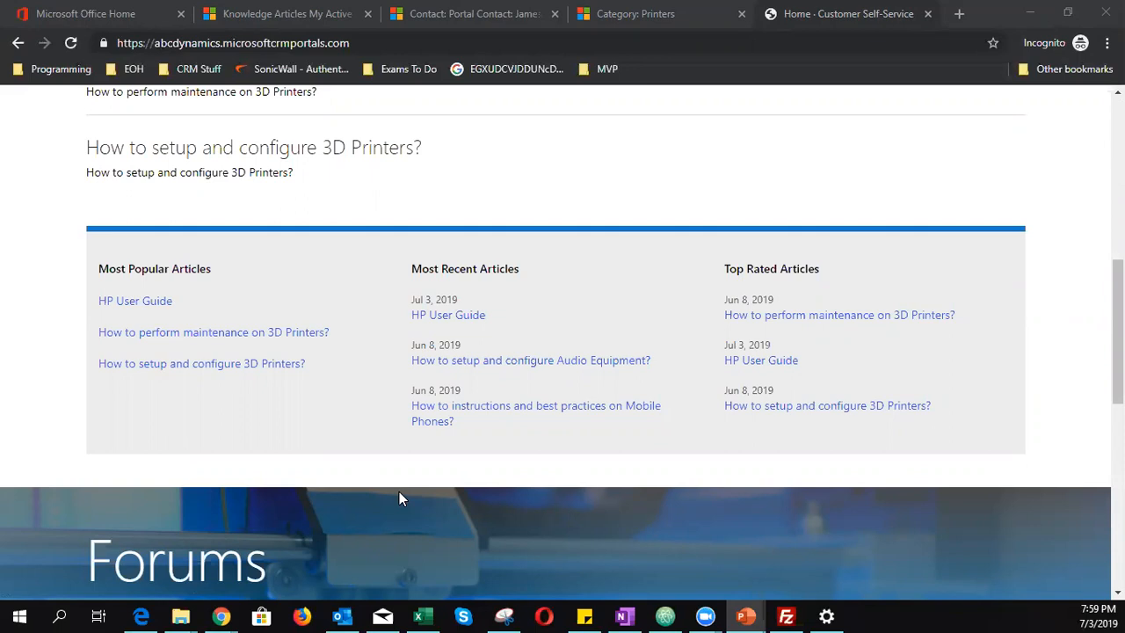
scroll(469, 486, up, 10)
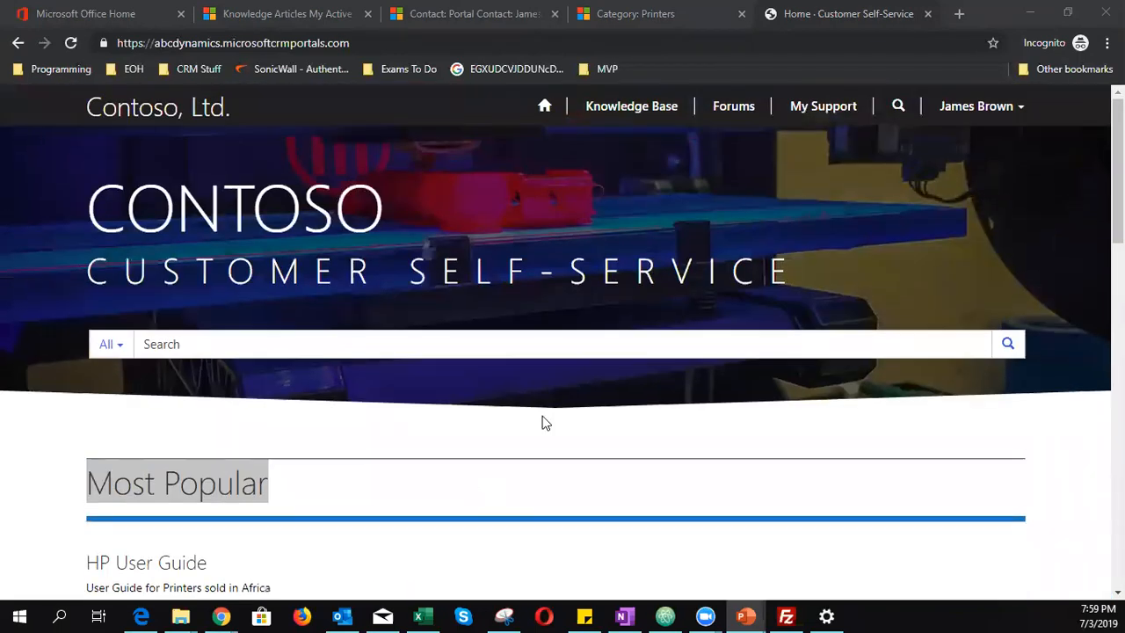
click(829, 107)
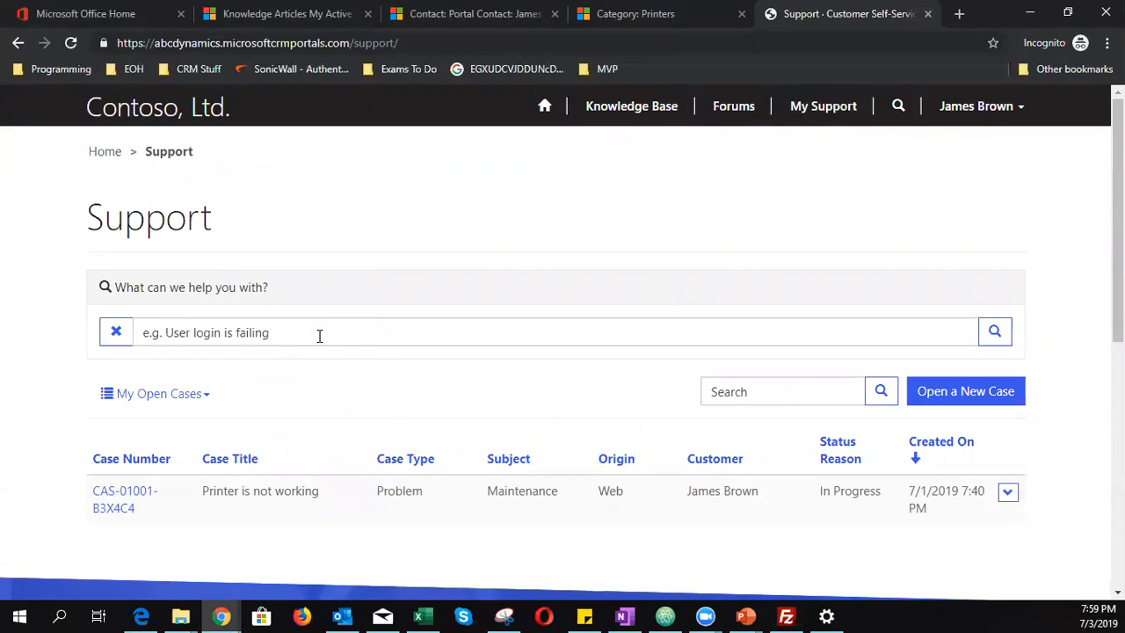
- Start a new support case and enter a trial title beginning 'Cannon error'
click(928, 403)
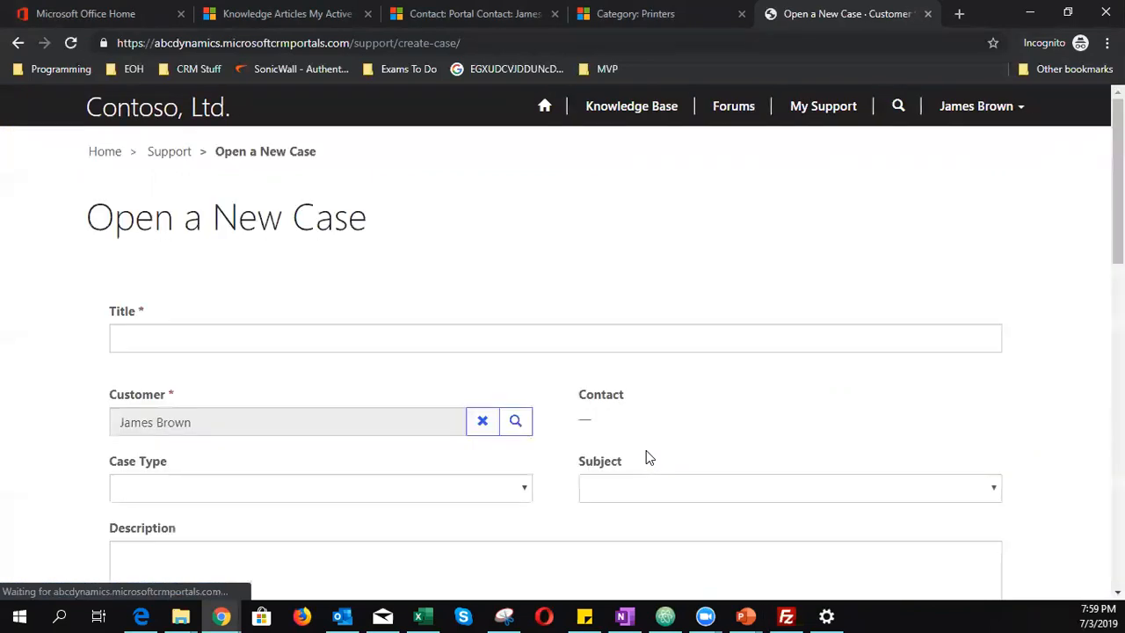
click(401, 343)
text(Cannon error 101)
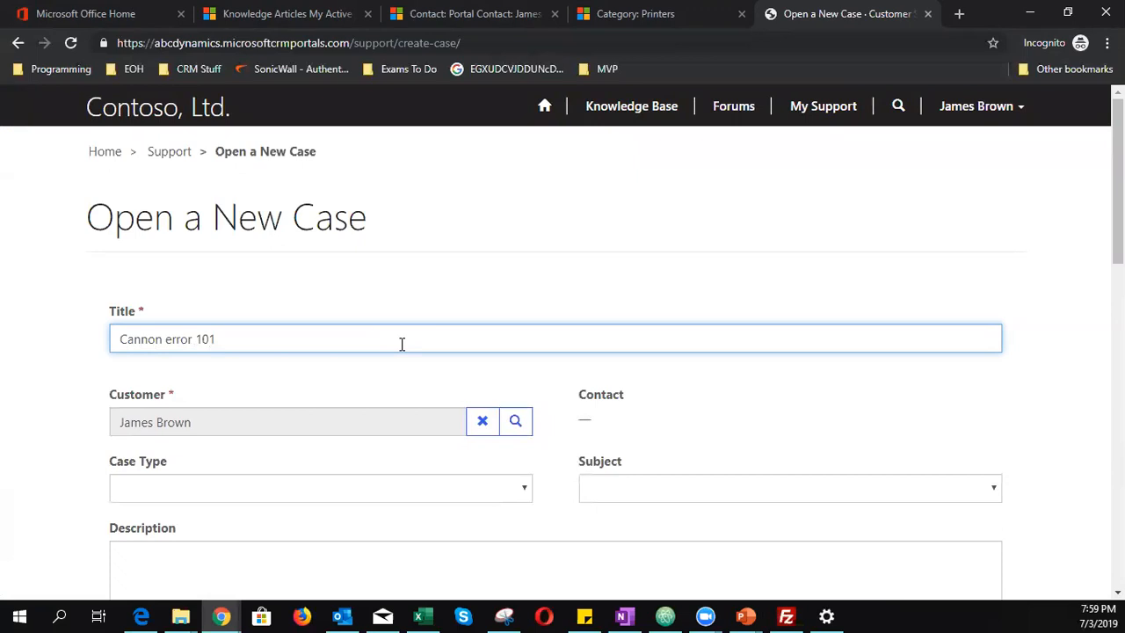
key(BackSpace)
key(BackSpace)
key(BackSpace)
key(BackSpace)
key(BackSpace)
key(BackSpace)
key(BackSpace)
key(BackSpace)
key(BackSpace)
text(Printer)
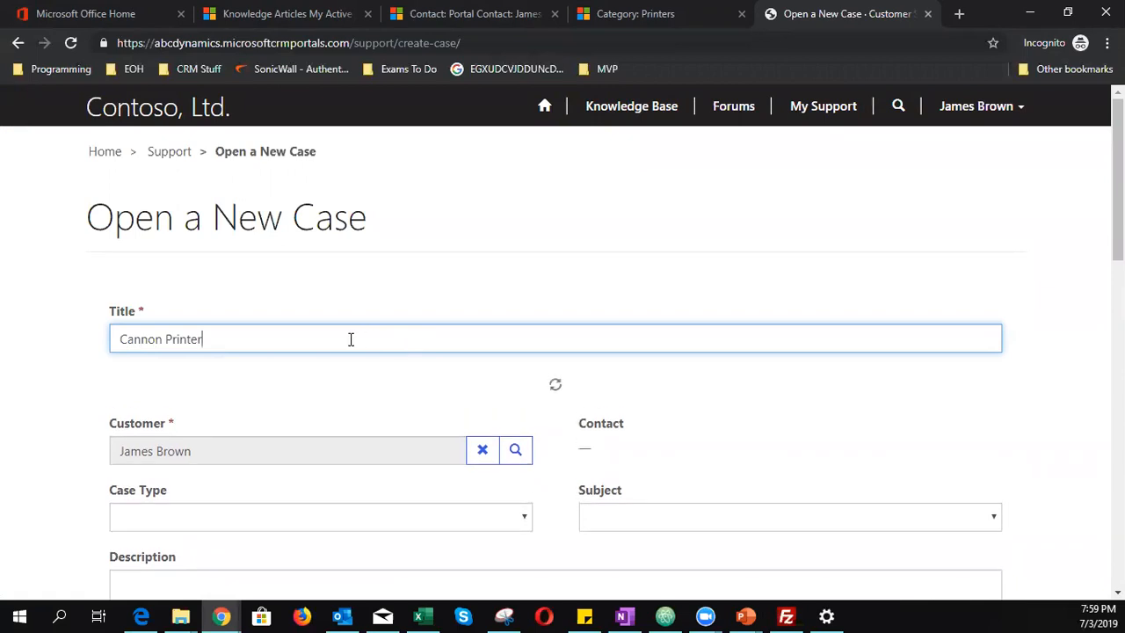
scroll(295, 369, down, 4)
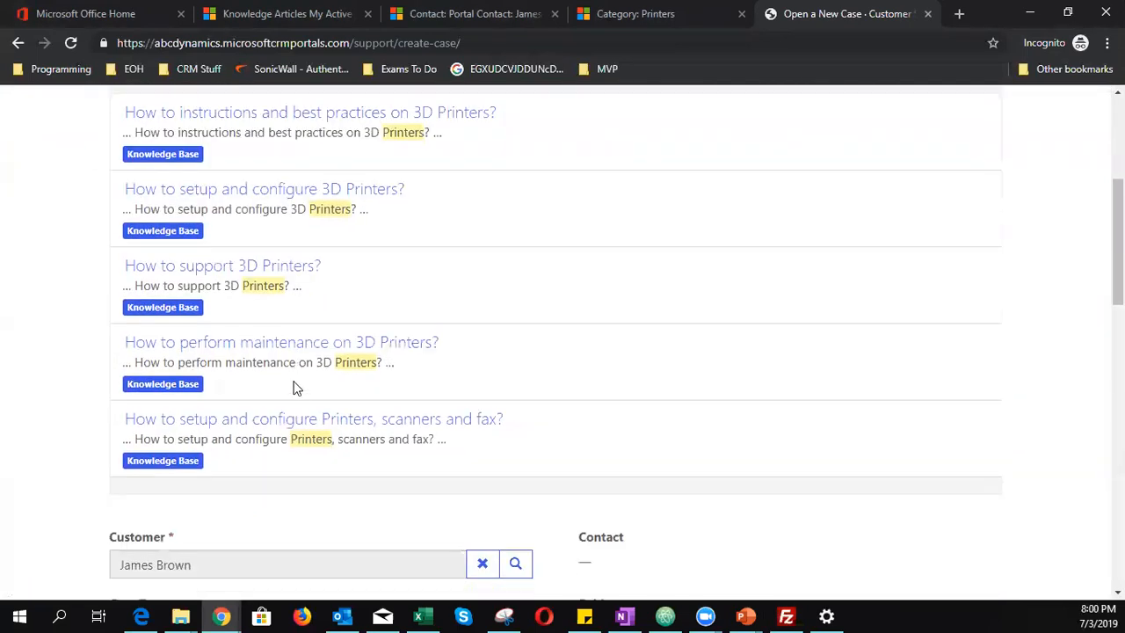
scroll(293, 384, up, 4)
- Replace the case title with 'Cannon user guide' and check the suggested topics for HP User Guide
drag(203, 338, 8, 353)
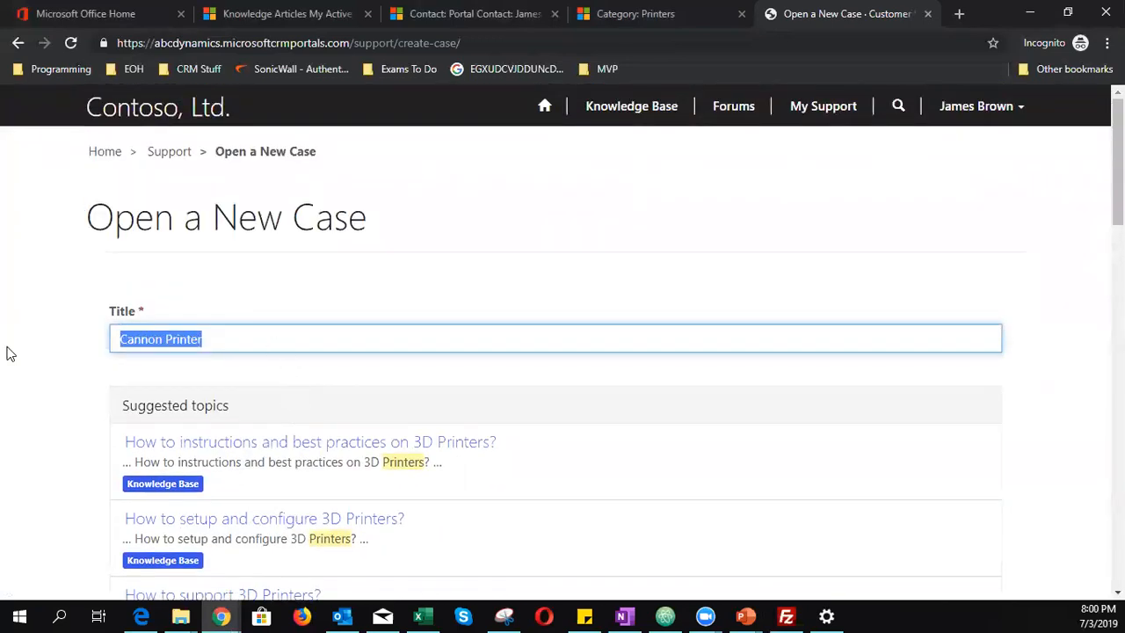
text(Cannon)
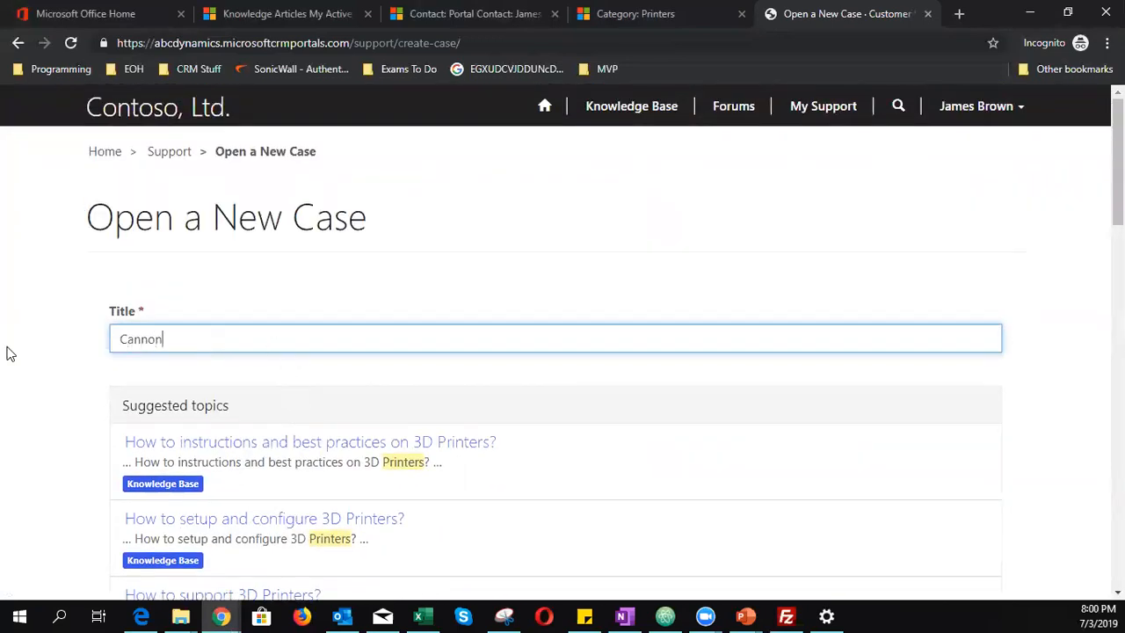
text( user guide)
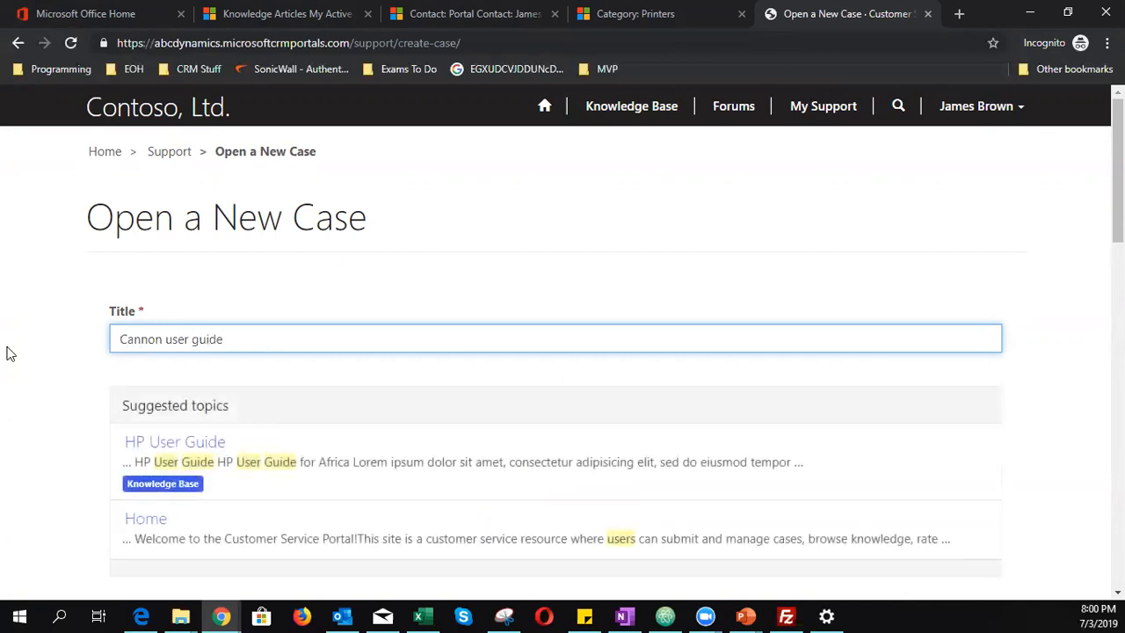
scroll(8, 353, down, 1)
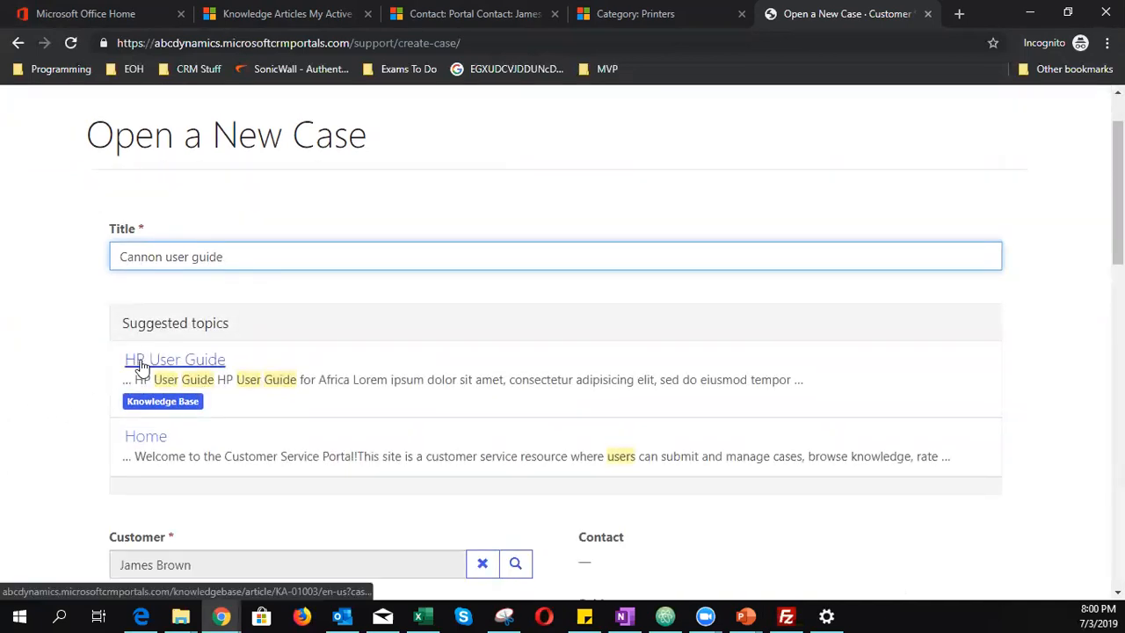
scroll(173, 376, down, 2)
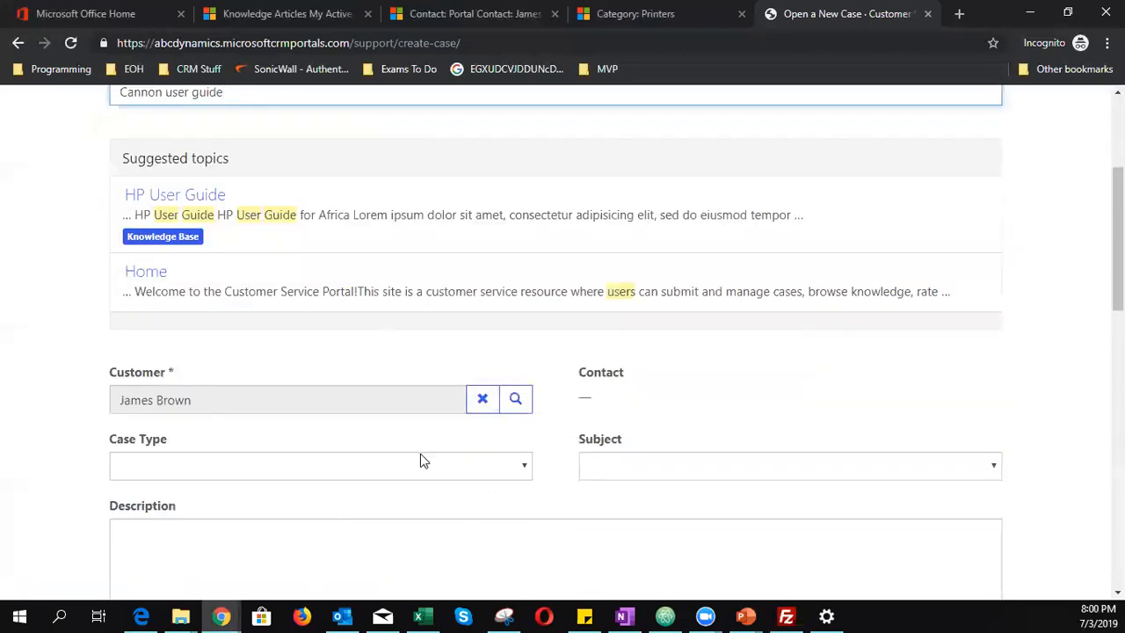
scroll(415, 504, up, 1)
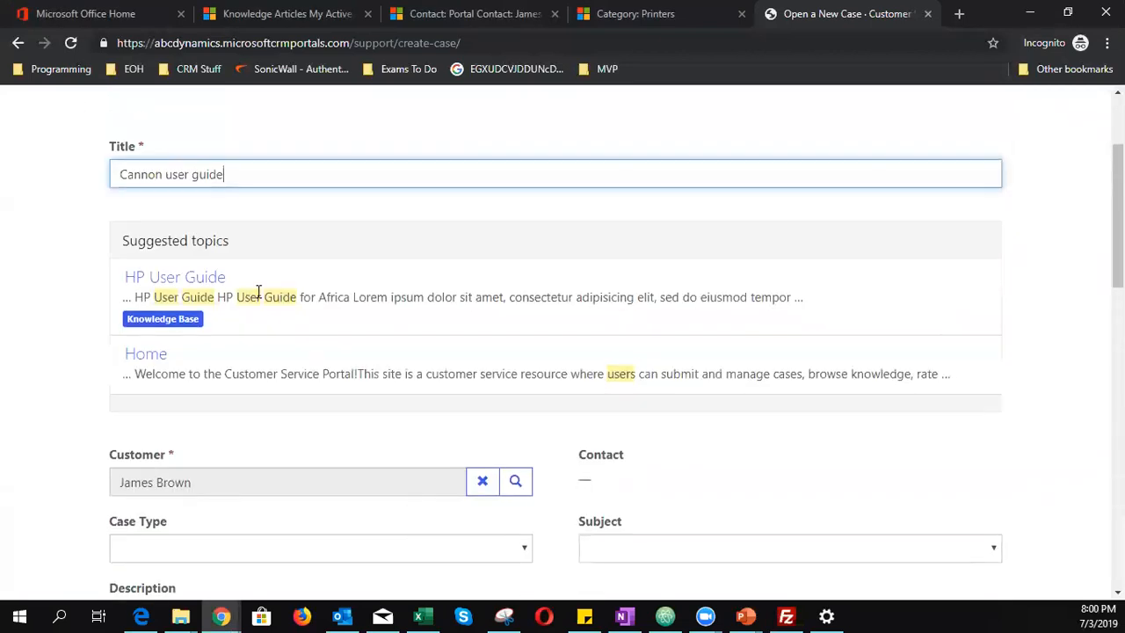
- Open the suggested HP User Guide article from the new case form
click(205, 279)
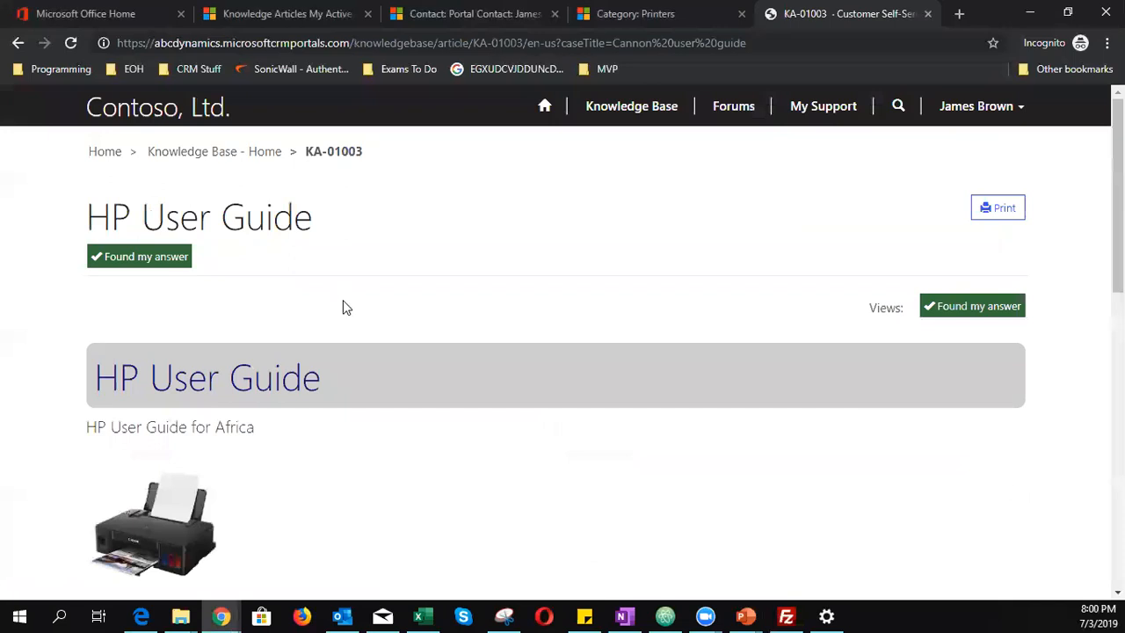
scroll(343, 300, down, 3)
scroll(343, 308, up, 2)
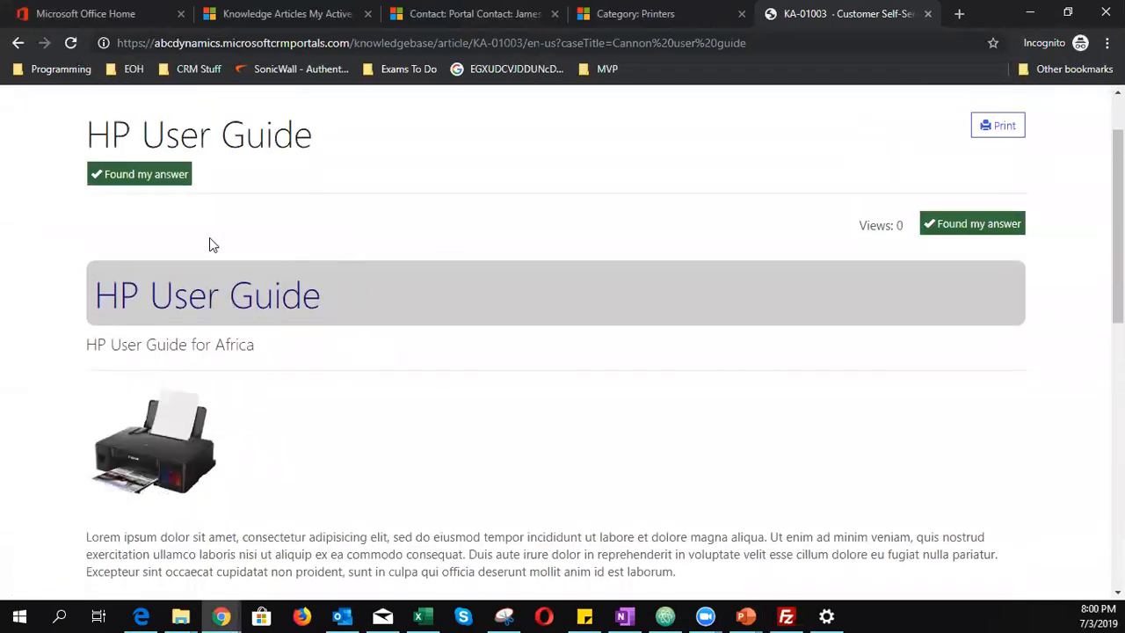
scroll(318, 400, down, 5)
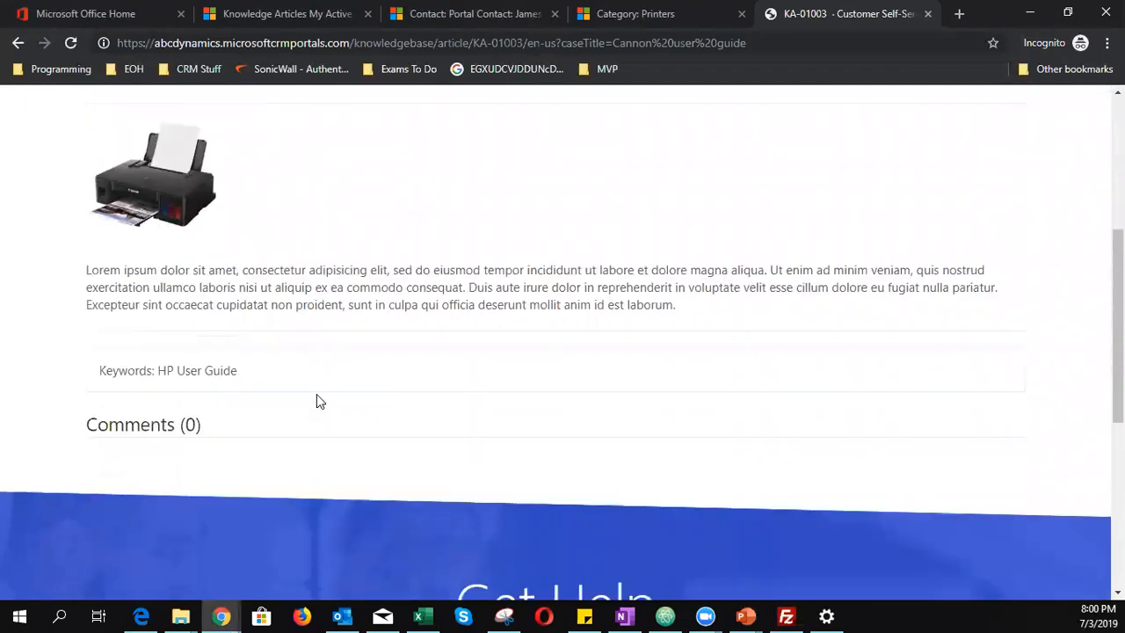
scroll(318, 400, up, 6)
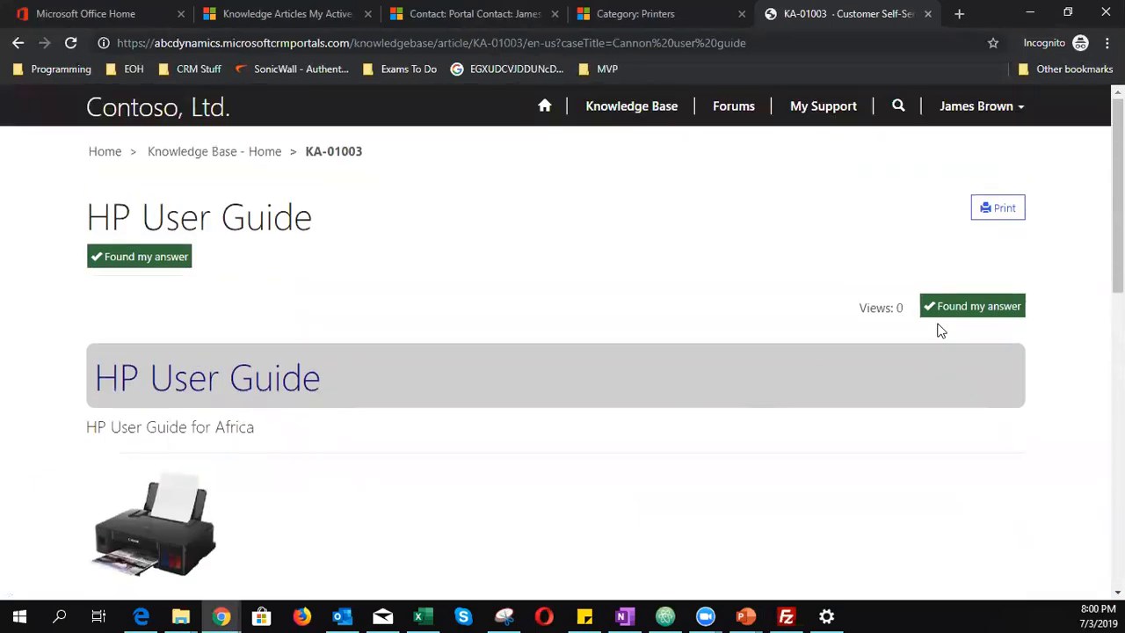
- Mark HP User Guide as Found my answer, then reload the Customer Service Hub Knowledge Articles list
click(959, 306)
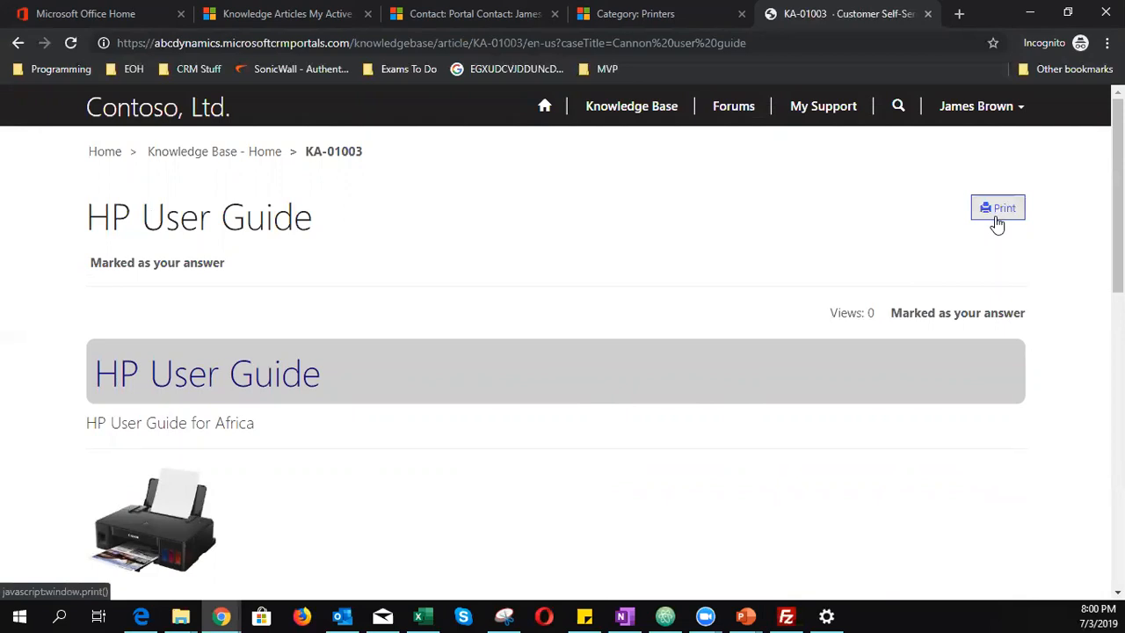
scroll(467, 344, down, 4)
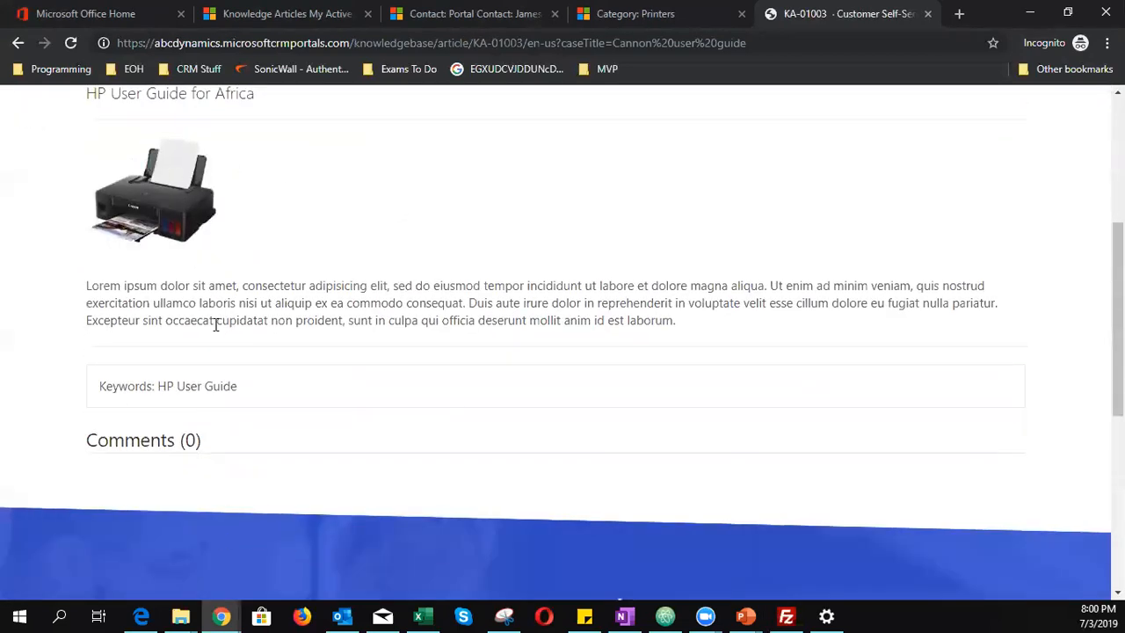
scroll(461, 434, up, 4)
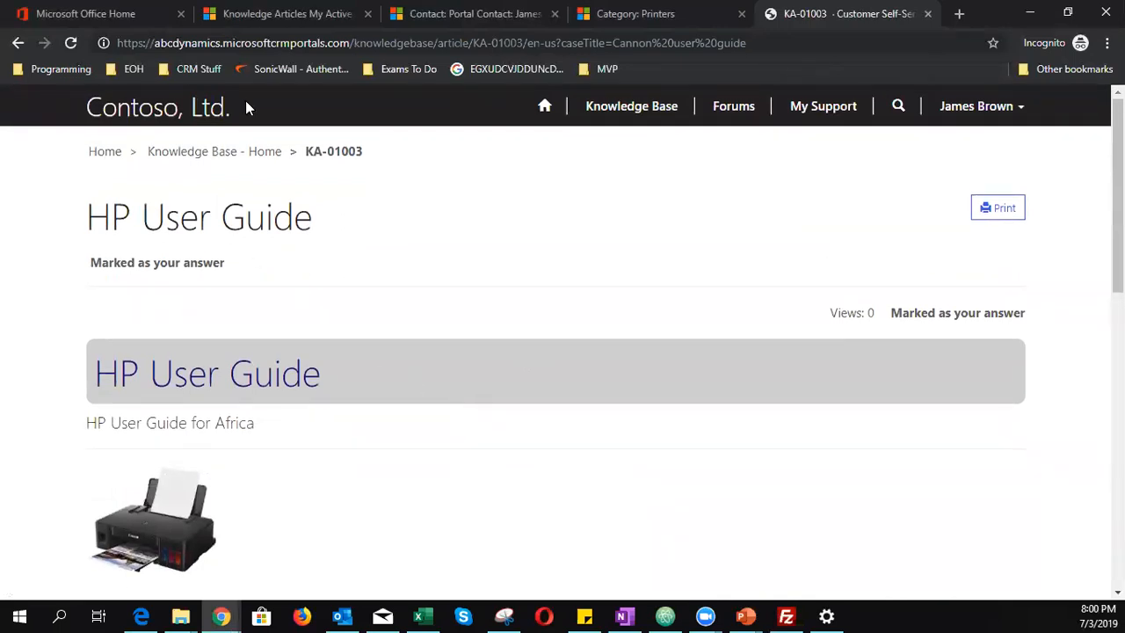
click(277, 13)
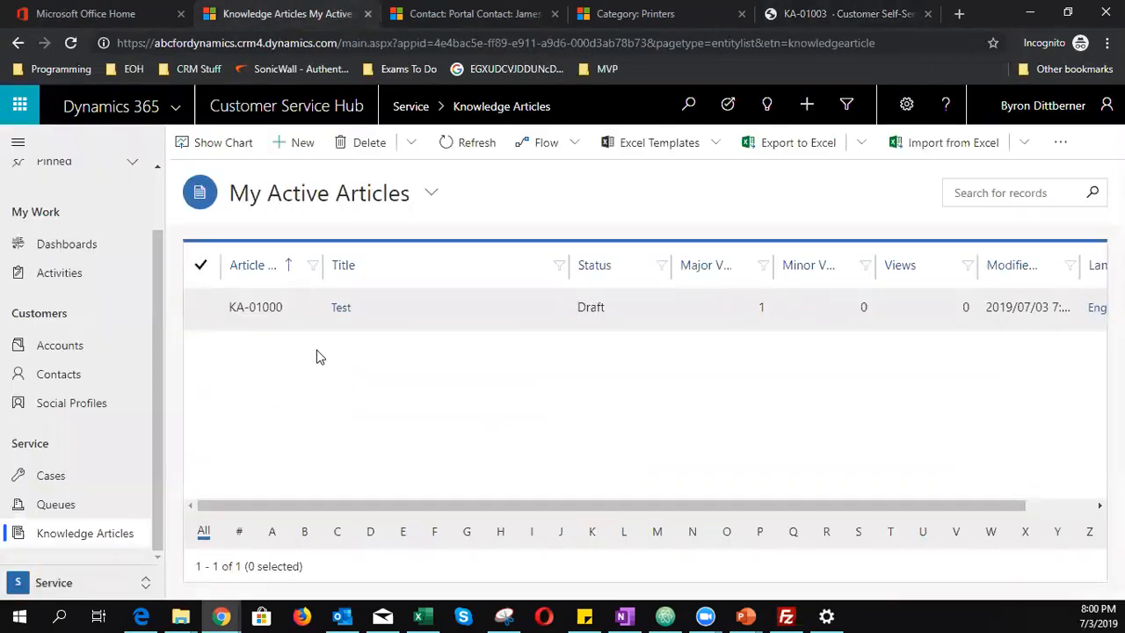
click(70, 43)
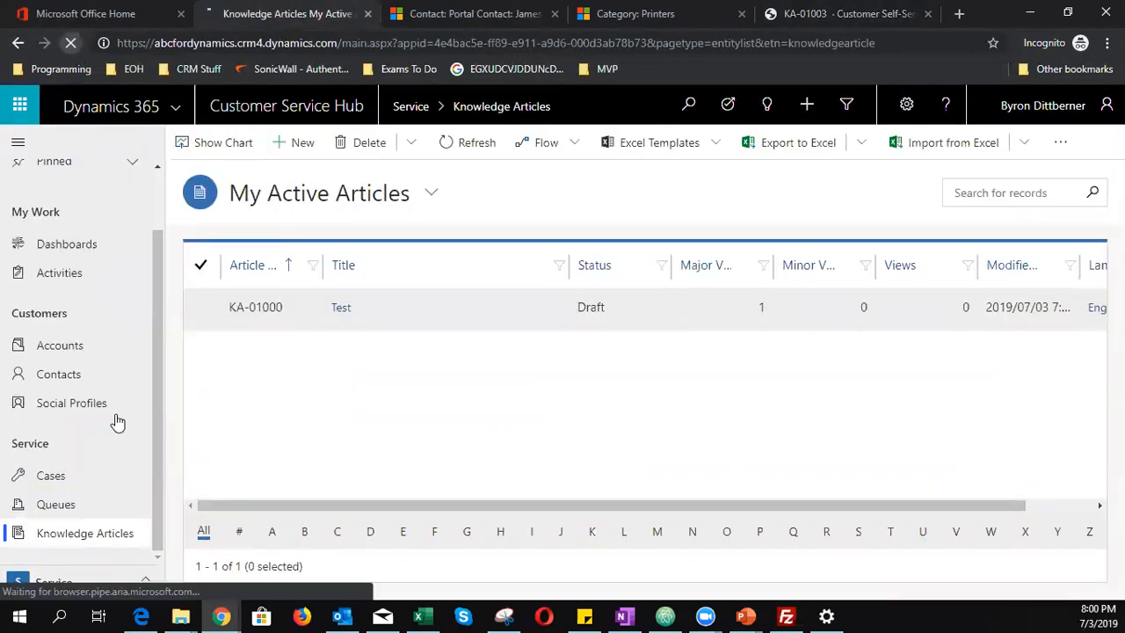